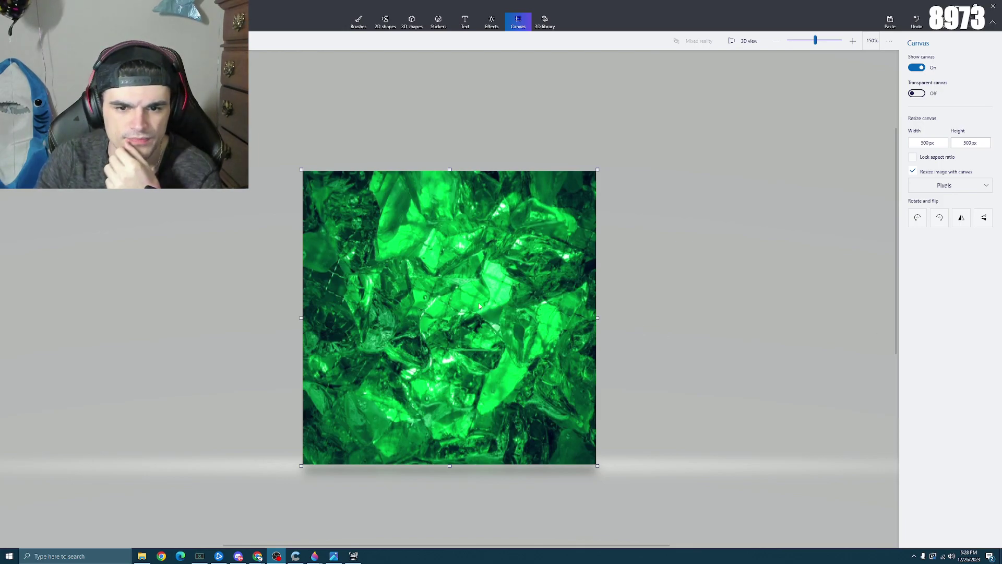
pyautogui.scroll(4, 482, 305)
pyautogui.scroll(-2, 496, 303)
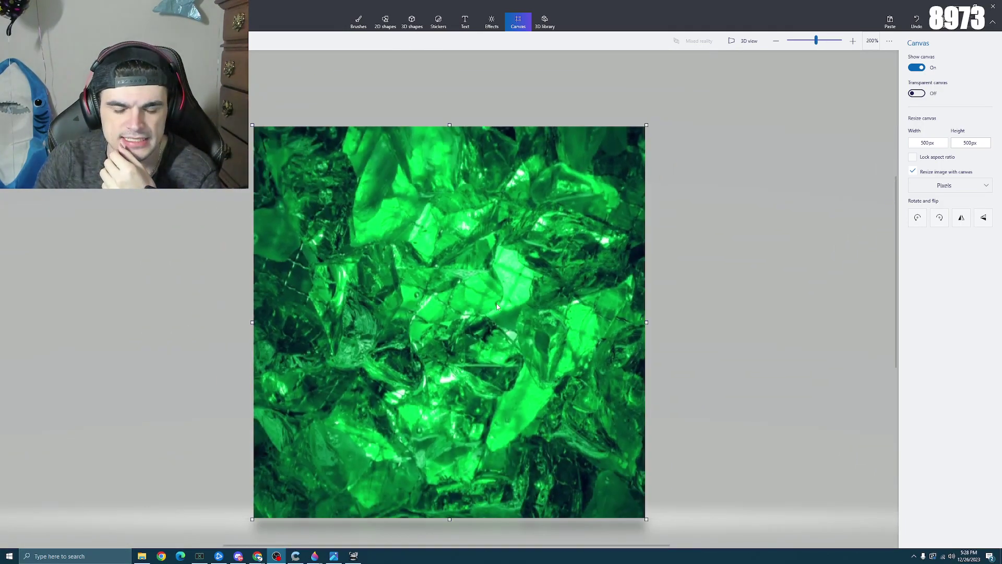
pyautogui.scroll(2, 497, 303)
pyautogui.scroll(-2, 429, 261)
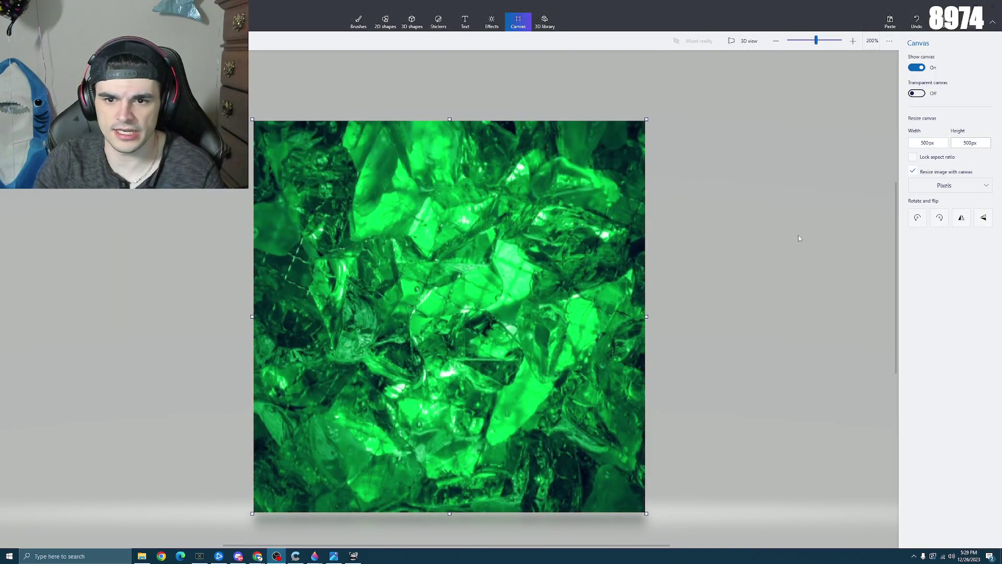
pyautogui.hotkey('ctrl', 'v')
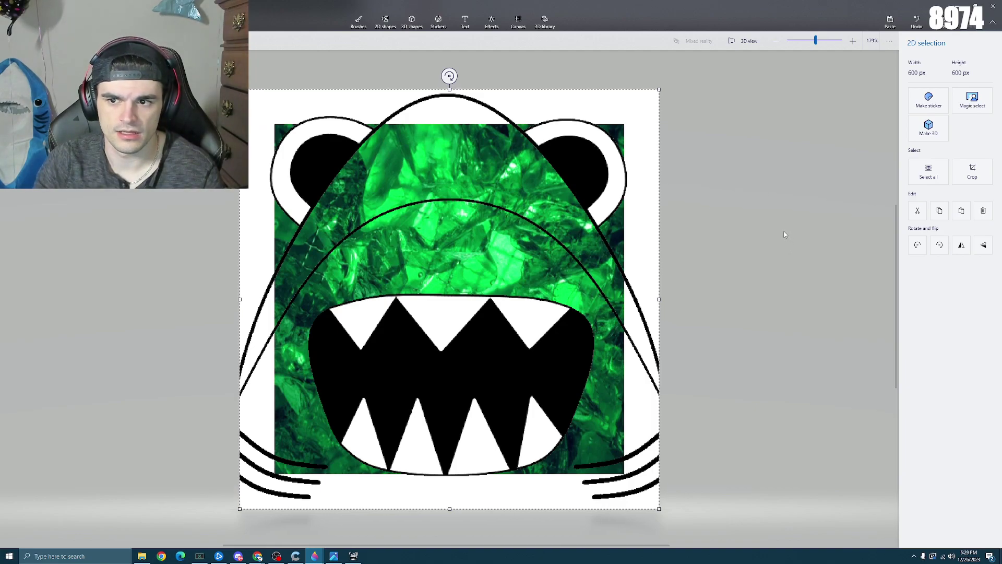
pyautogui.click(784, 232)
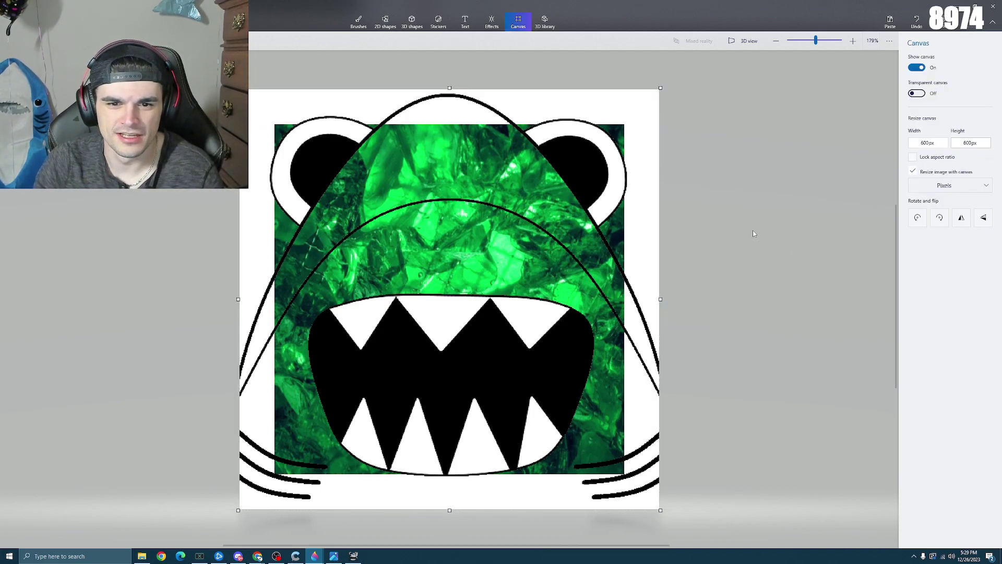
pyautogui.hotkey('ctrl', 'z')
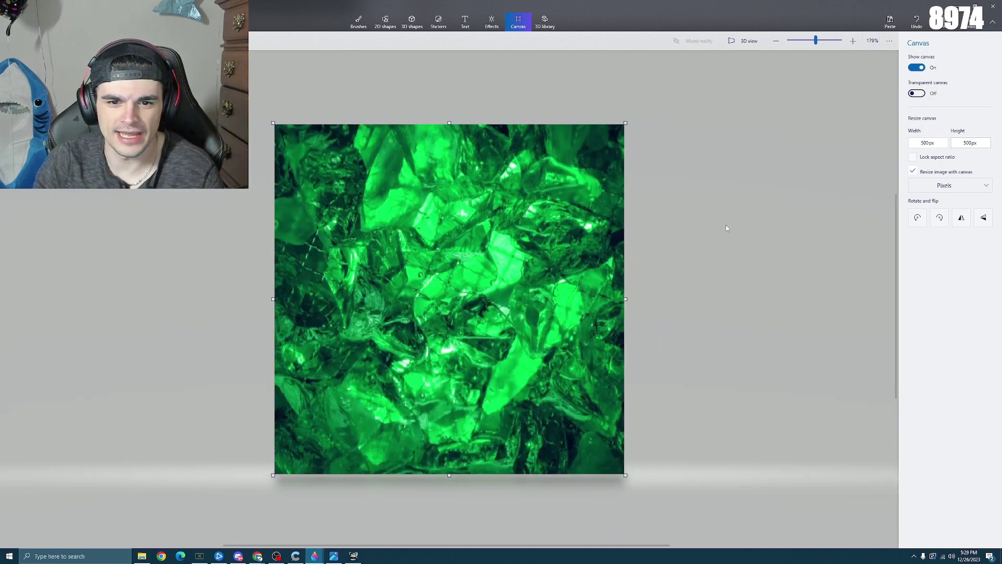
# - Resize the canvas together with the emerald image to 600 px wide and 600 px high
pyautogui.doubleClick(924, 143)
pyautogui.write('60')
pyautogui.press('Tab')
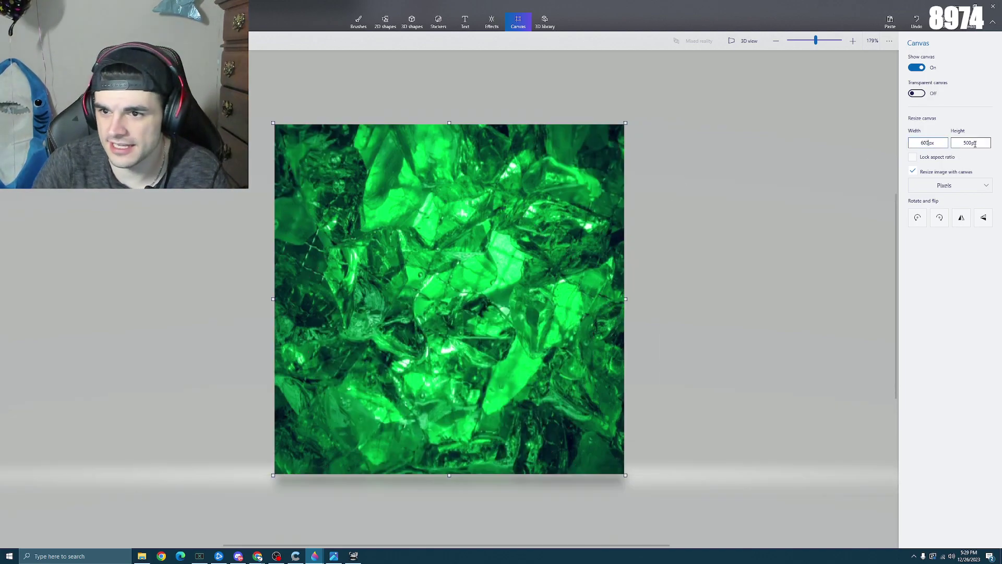
pyautogui.write('600')
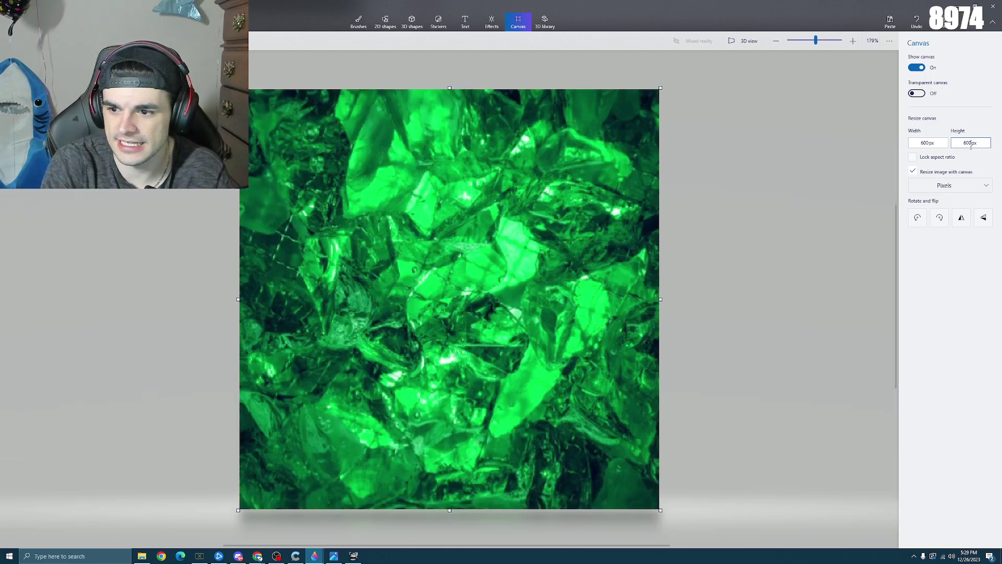
# - Paste the copied shark face outline over the emerald texture and deselect it
pyautogui.hotkey('ctrl', 'v')
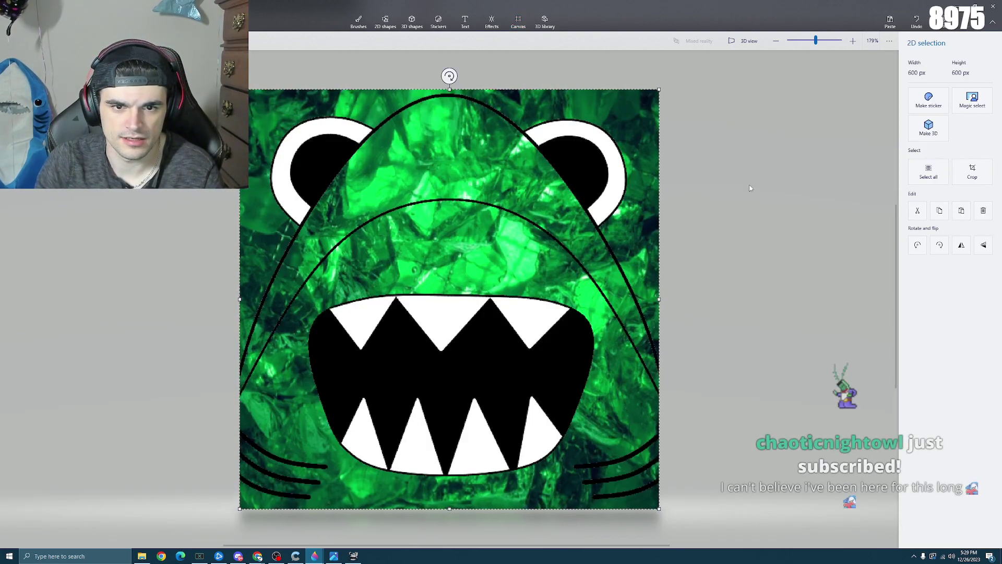
pyautogui.click(677, 189)
pyautogui.scroll(-3, 677, 189)
pyautogui.scroll(-1, 648, 179)
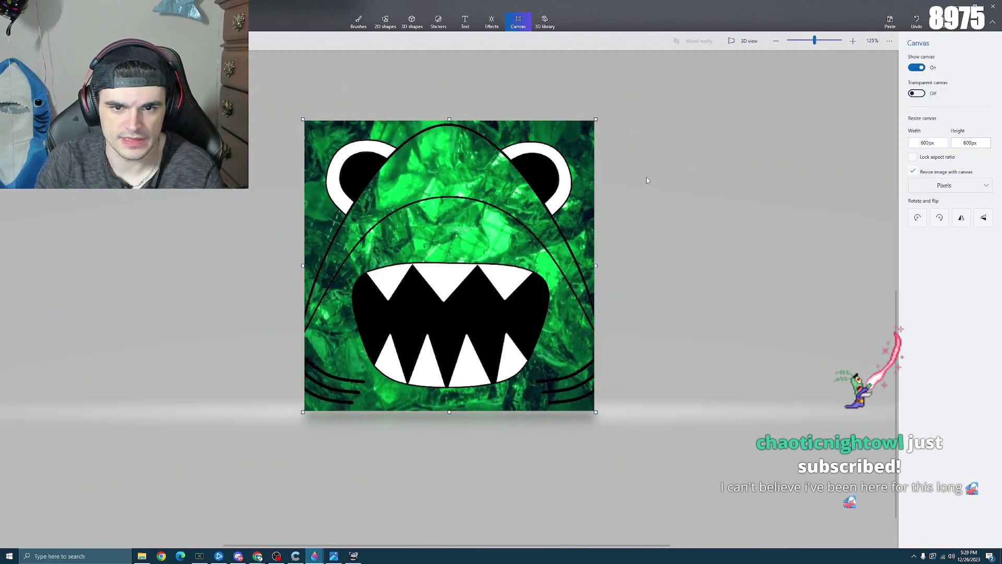
pyautogui.scroll(1, 653, 241)
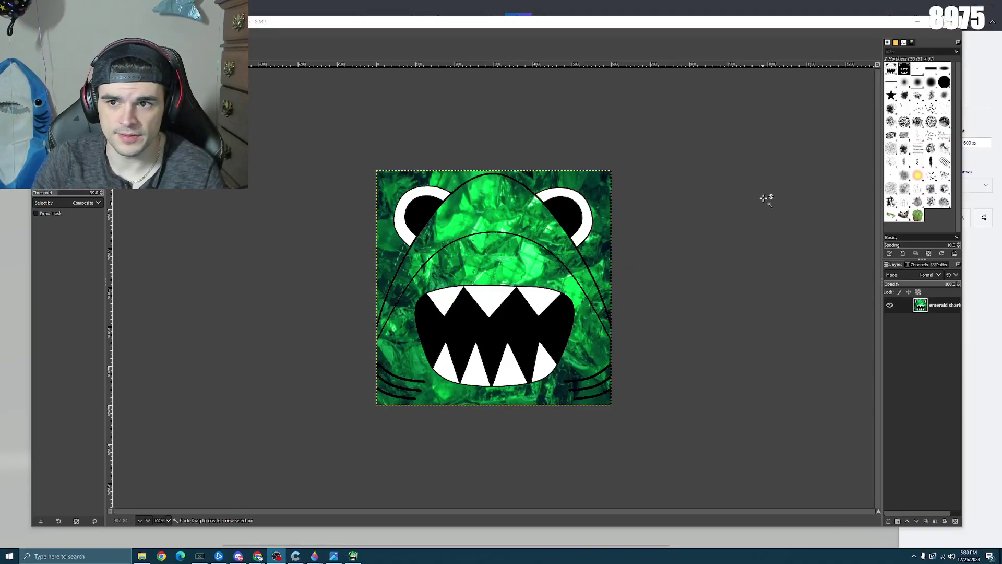
# - Maximize the GIMP window and try to fuzzy-select the emerald background above the shark's left-hand eye at varying thresholds
pyautogui.click(934, 22)
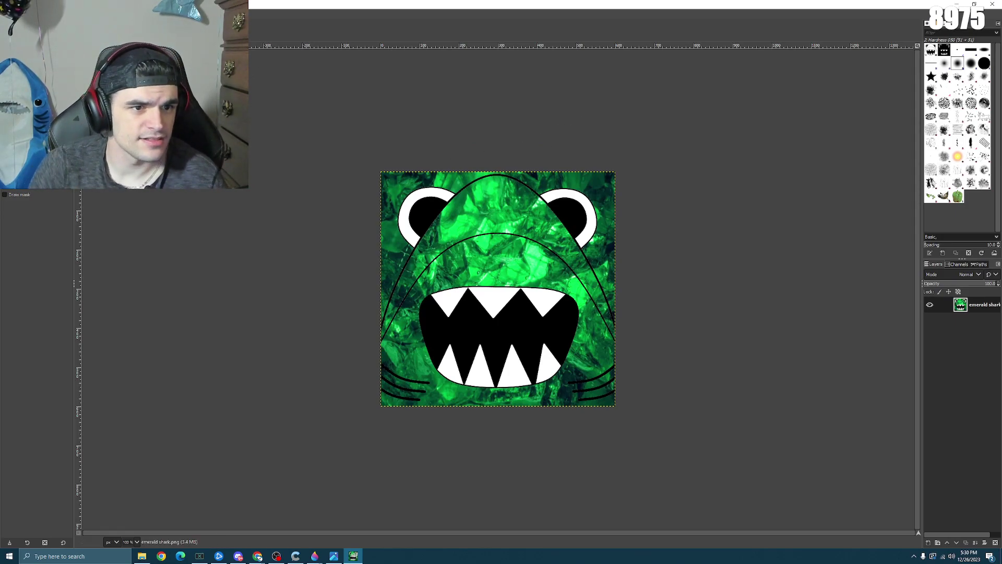
pyautogui.click(391, 189)
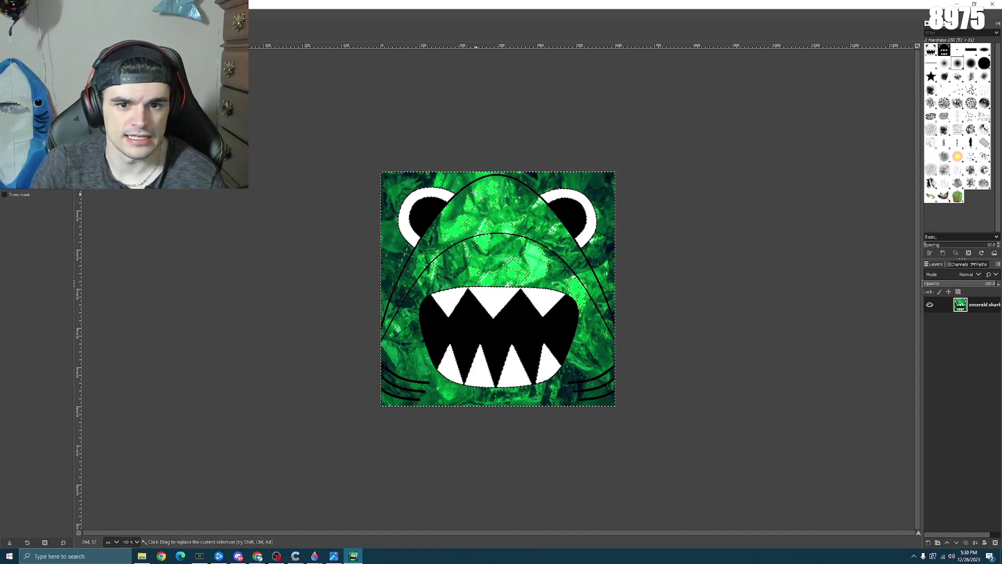
pyautogui.click(459, 180)
pyautogui.click(429, 175)
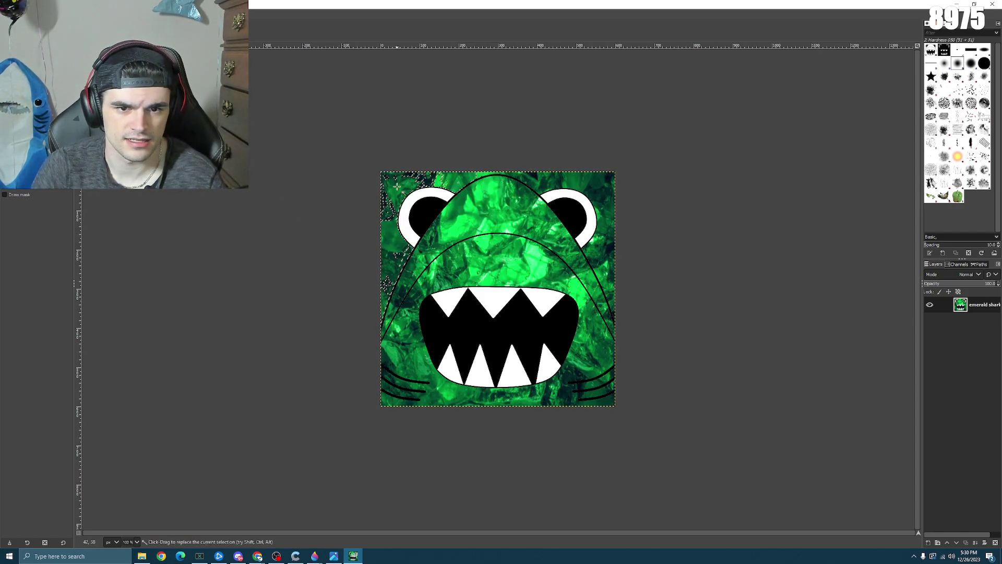
pyautogui.click(463, 180)
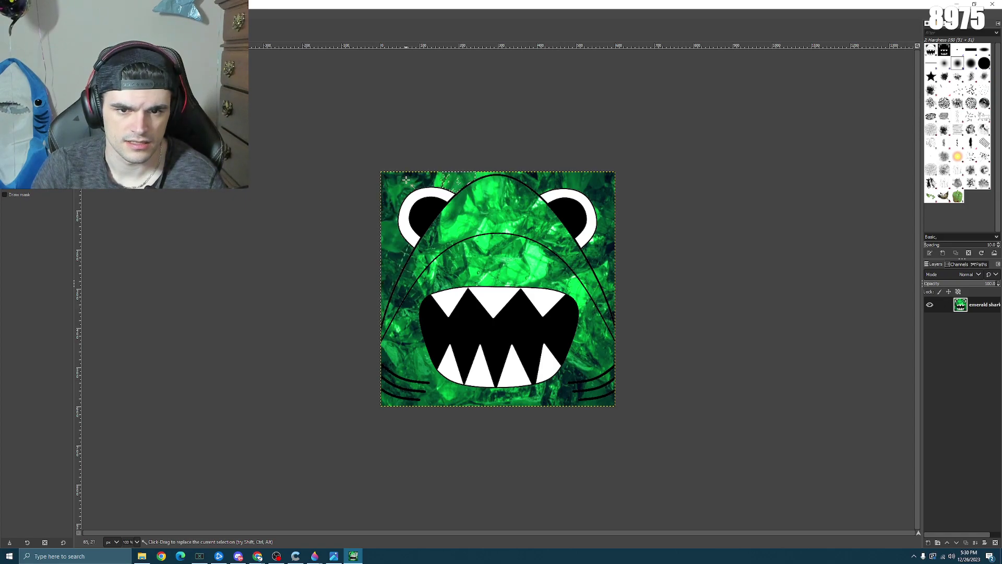
pyautogui.moveTo(405, 179); pyautogui.dragTo(390, 184)
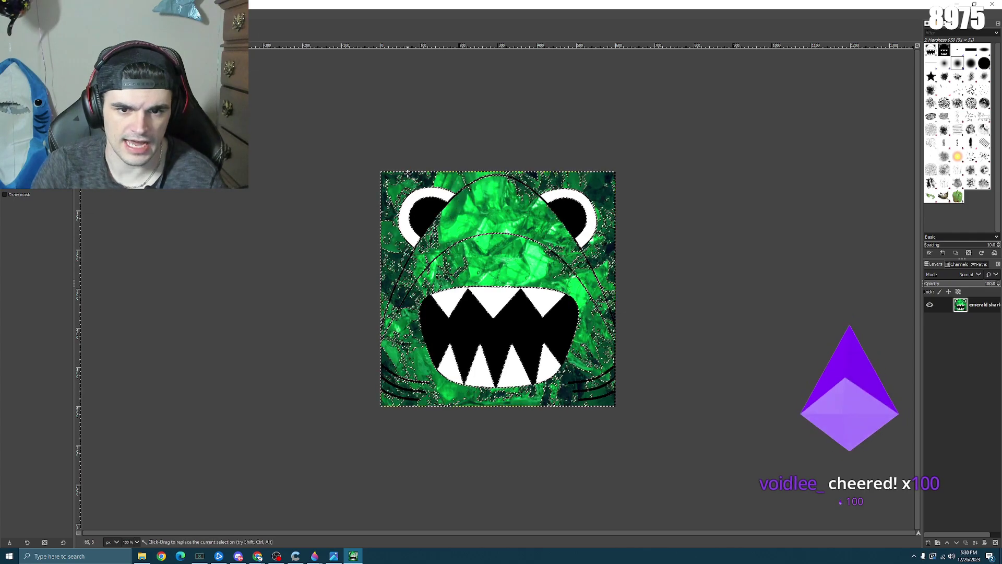
pyautogui.click(407, 185)
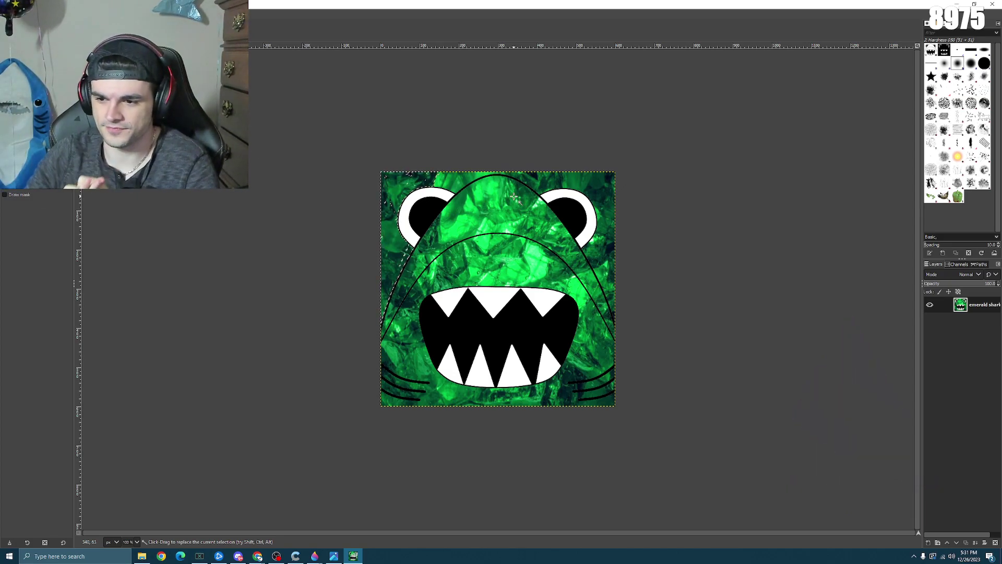
# - Fuzzy-select and delete the emerald background around both eyes outside the shark's head, undoing the deletion that cuts into the face
pyautogui.click(582, 183)
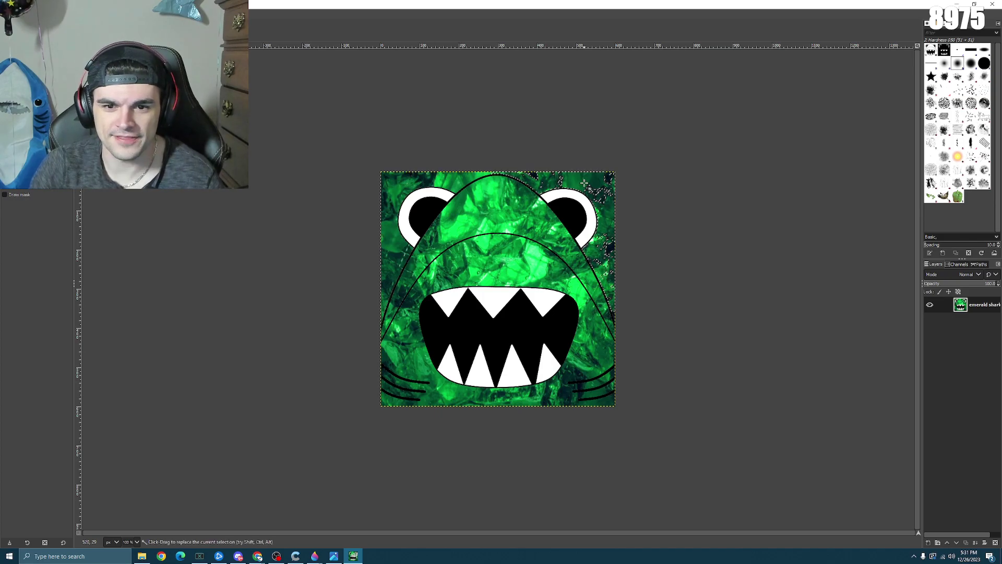
pyautogui.press('Delete')
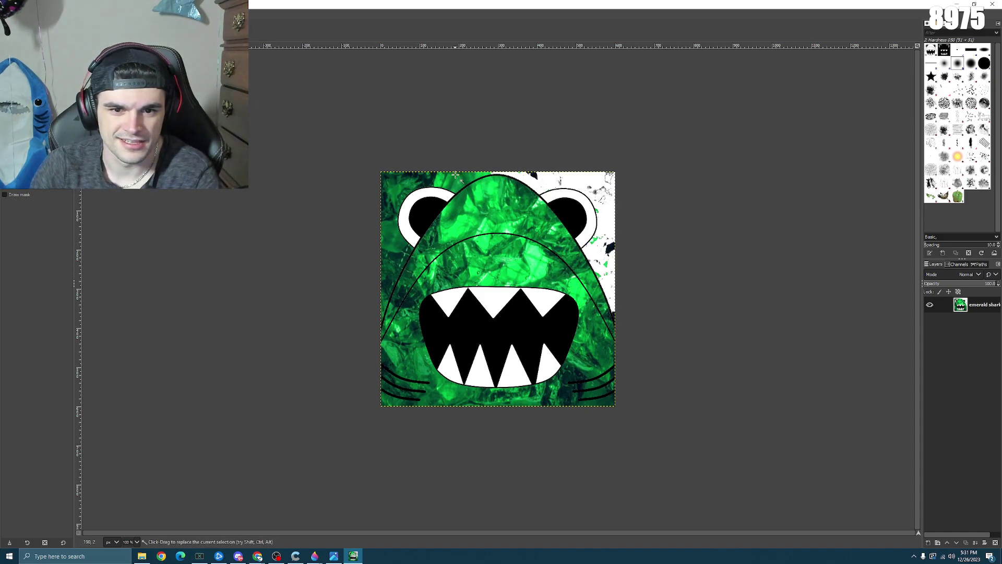
pyautogui.moveTo(436, 179); pyautogui.dragTo(487, 199)
pyautogui.press('Delete')
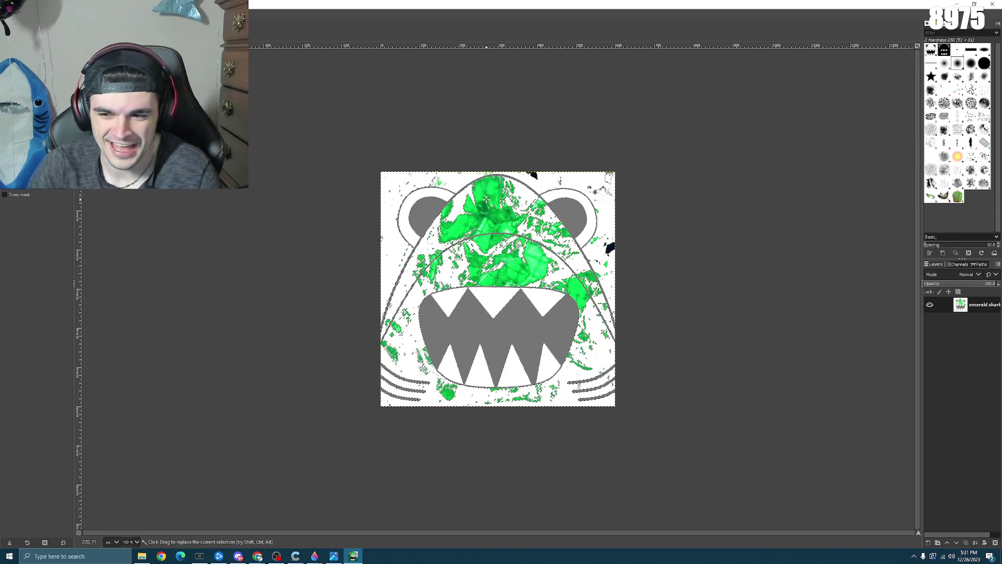
pyautogui.hotkey('ctrl', 'z')
pyautogui.click(392, 241)
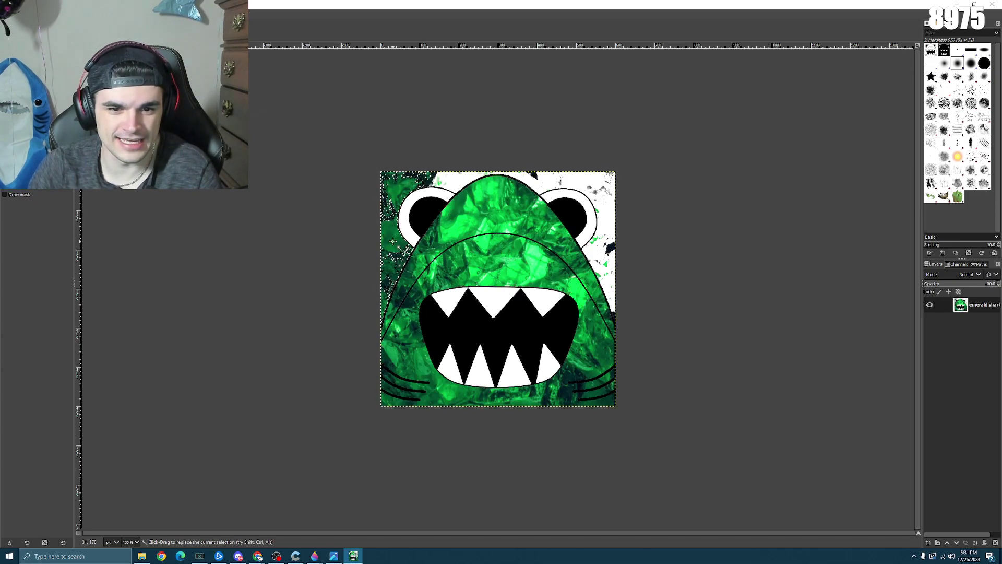
pyautogui.press('Delete')
# - Try to add the leftover dark background specks around the left-hand eye to the fuzzy selection
pyautogui.click(384, 199)
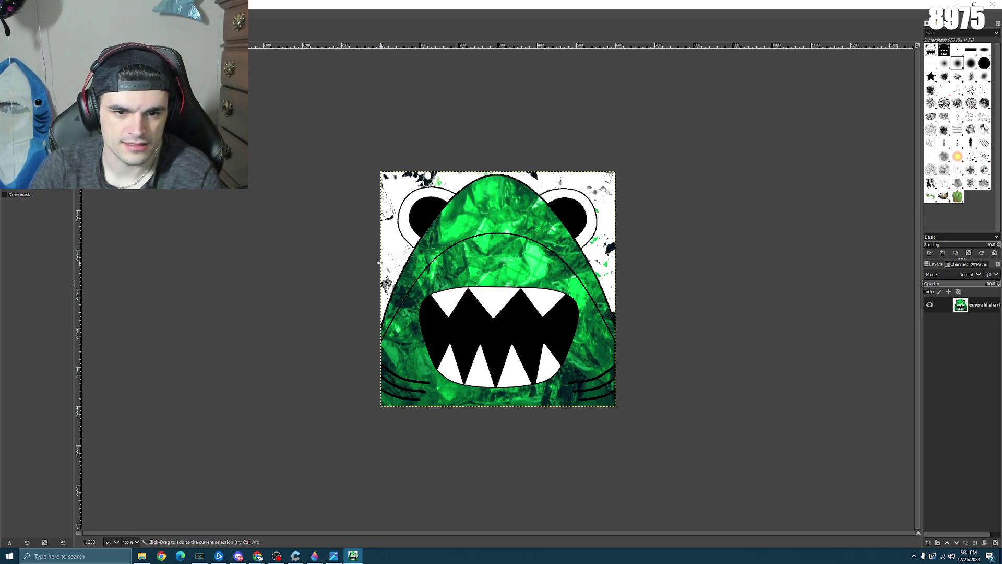
pyautogui.moveTo(428, 188); pyautogui.dragTo(436, 181)
pyautogui.scroll(4, 437, 181)
pyautogui.keyDown('shift'); pyautogui.click(410, 242); pyautogui.keyUp('shift')
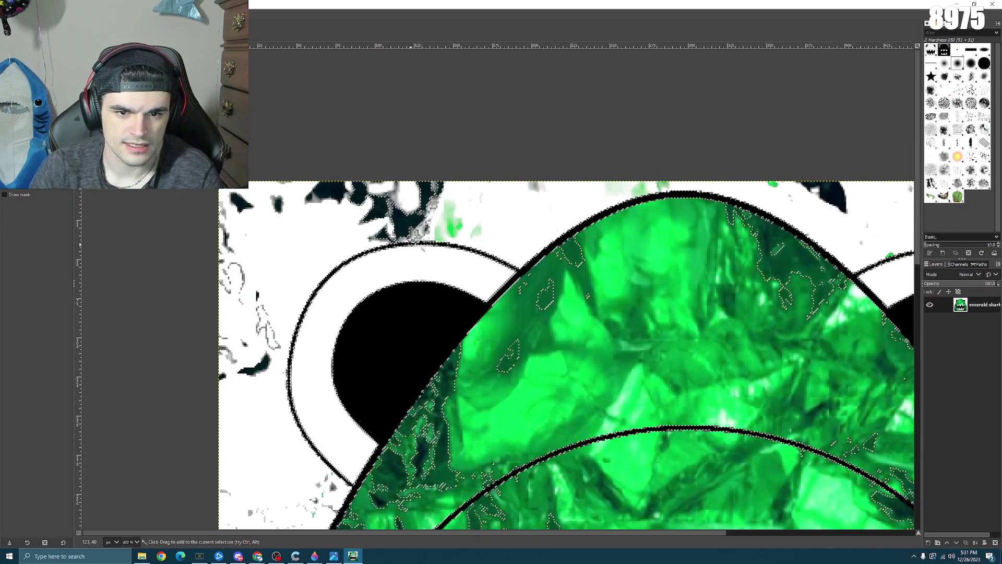
pyautogui.click(406, 236)
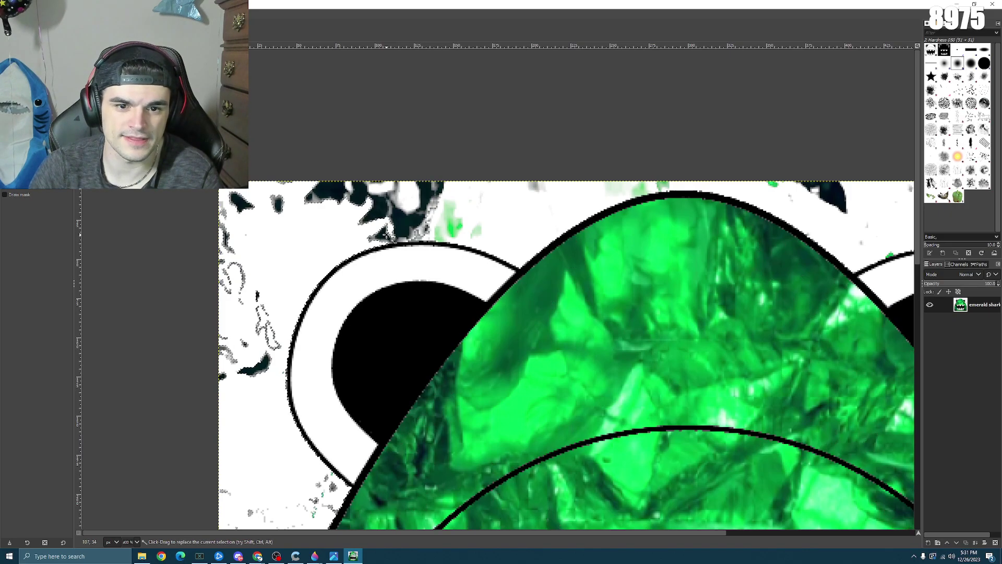
pyautogui.click(421, 234)
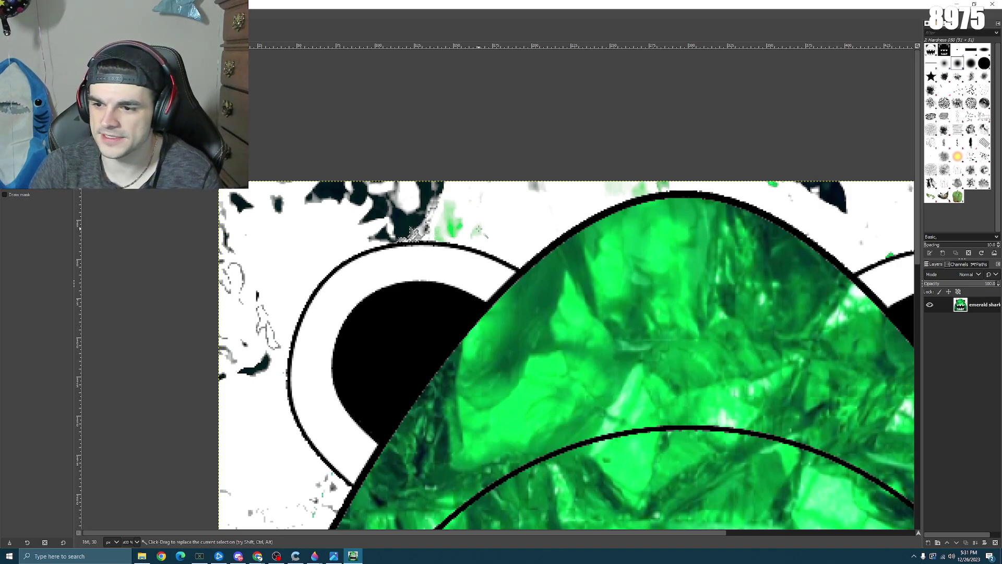
# - Examine the leftover background specks around the shark's head and eyes up close and in full view
pyautogui.scroll(-1, 484, 230)
pyautogui.scroll(-2, 490, 229)
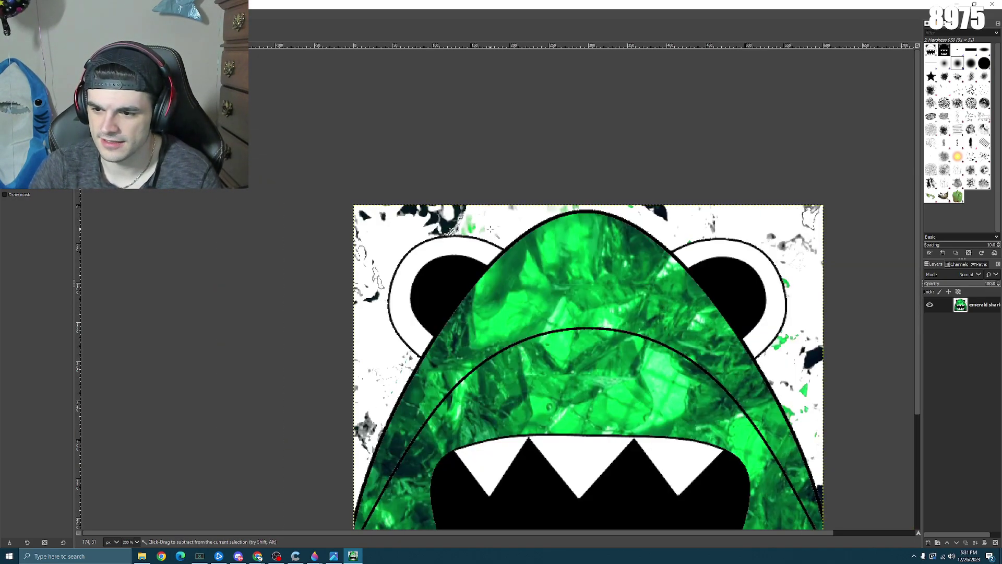
pyautogui.scroll(4, 411, 216)
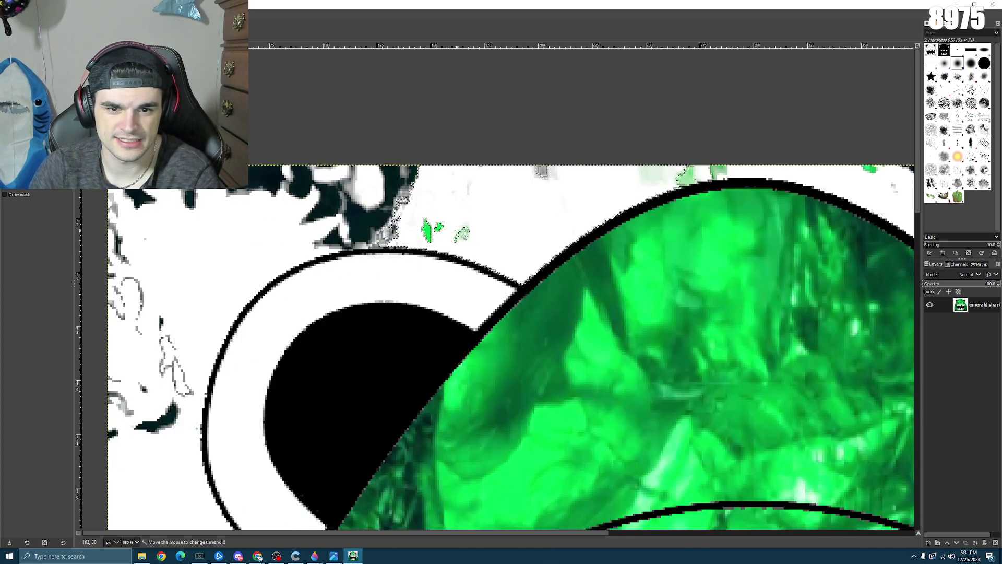
pyautogui.scroll(-4, 508, 216)
pyautogui.scroll(-4, 508, 216)
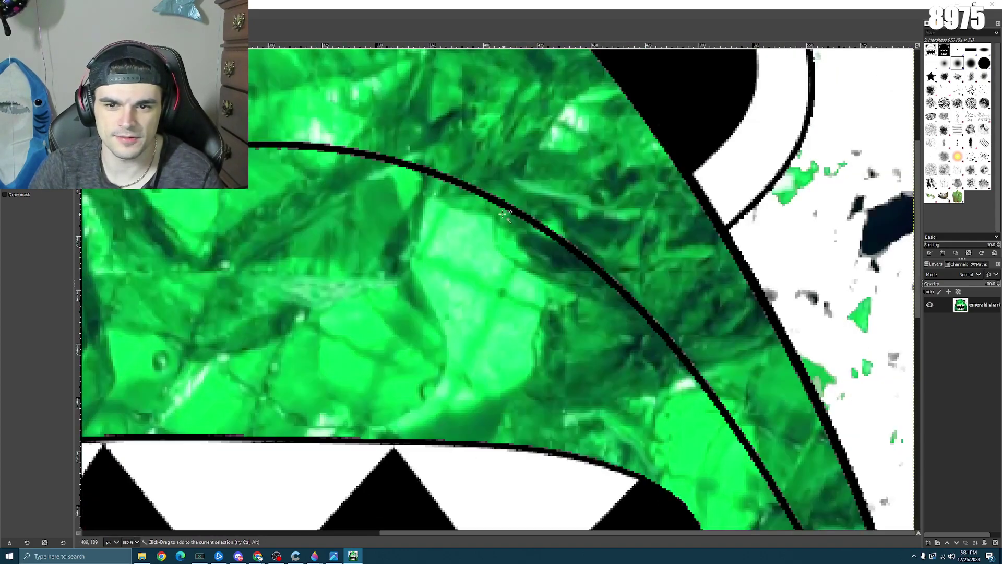
pyautogui.scroll(2, 458, 197)
pyautogui.scroll(-6, 414, 107)
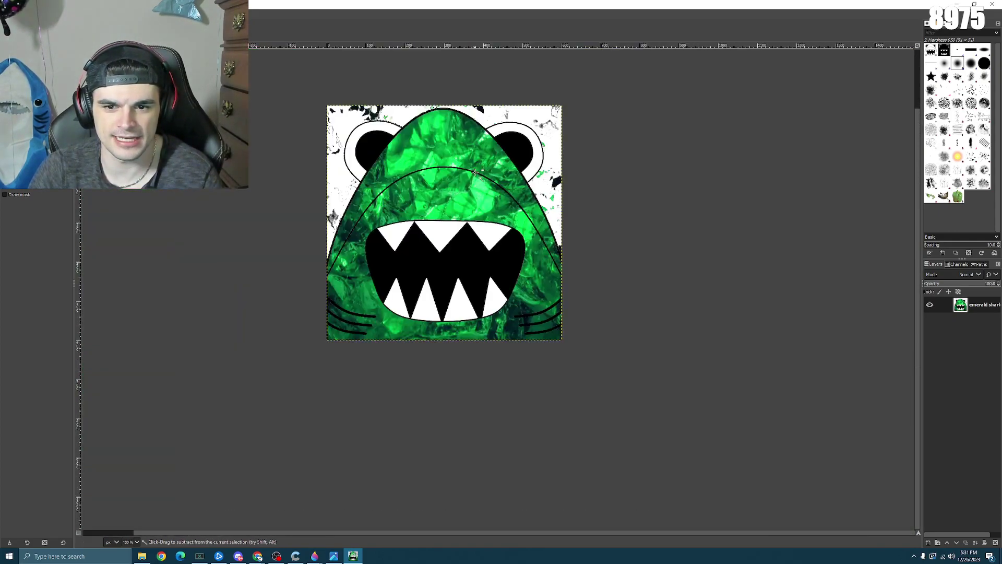
pyautogui.scroll(4, 426, 166)
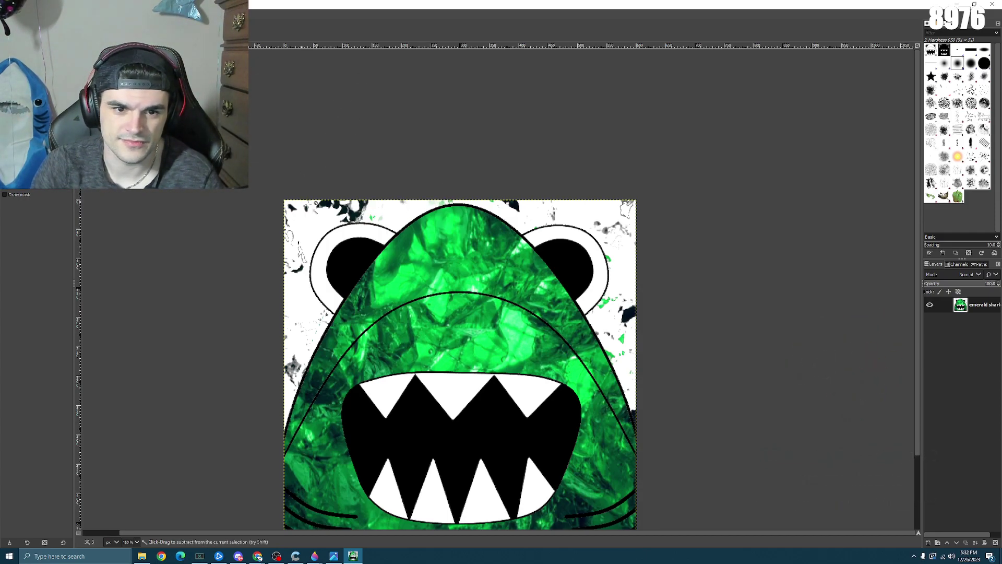
pyautogui.scroll(2, 315, 203)
pyautogui.scroll(-3, 341, 211)
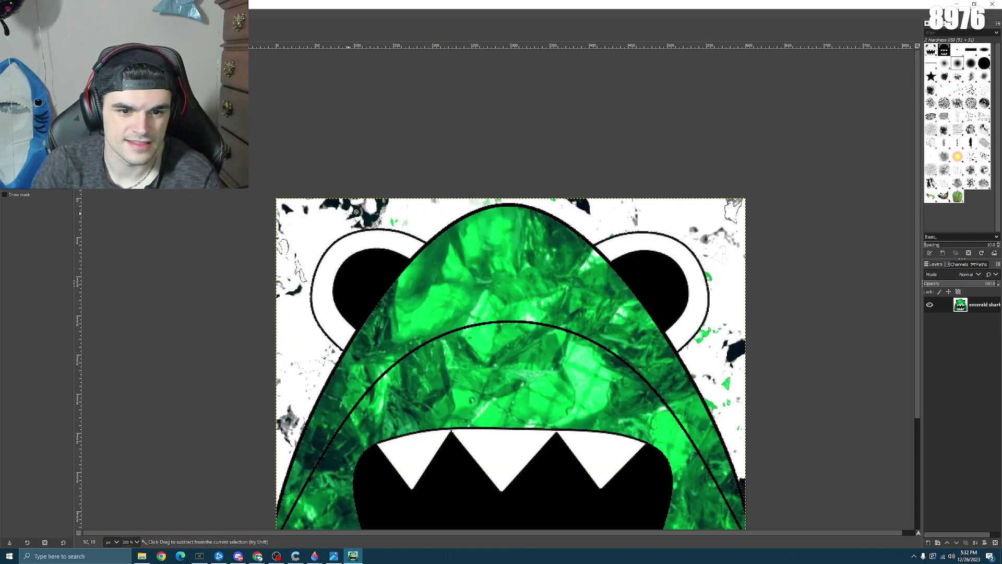
pyautogui.scroll(4, 355, 228)
pyautogui.scroll(-5, 356, 231)
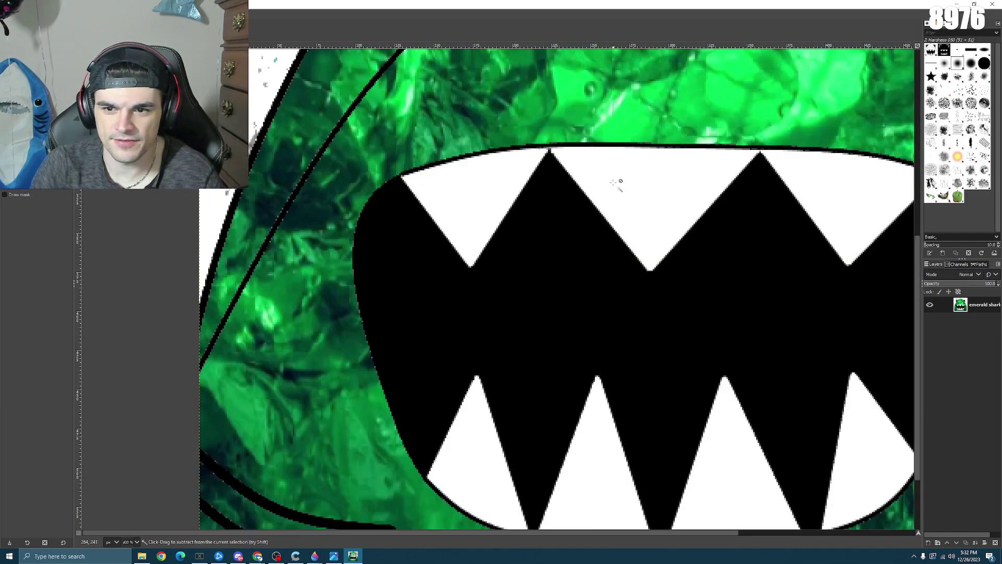
pyautogui.scroll(-3, 569, 179)
pyautogui.scroll(-3, 497, 114)
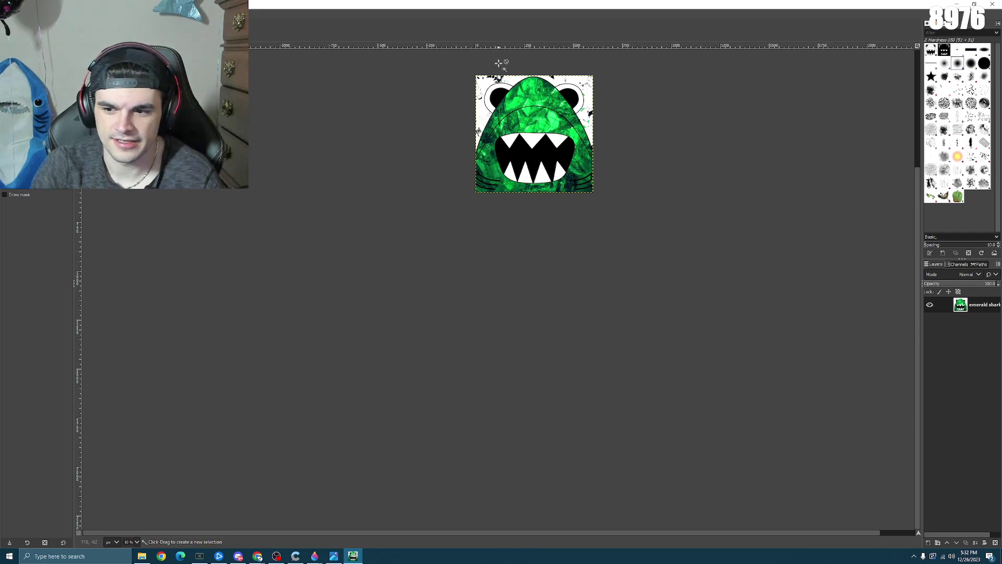
pyautogui.scroll(4, 507, 65)
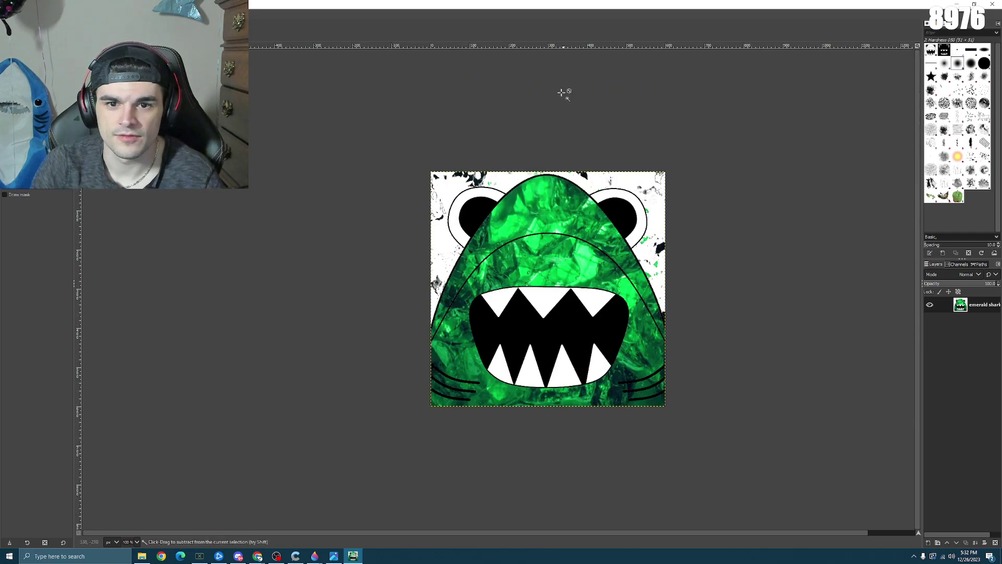
# - Erase dark background specks around the upper-left corner of the shark image with the Eraser tool
pyautogui.scroll(-3, 531, 157)
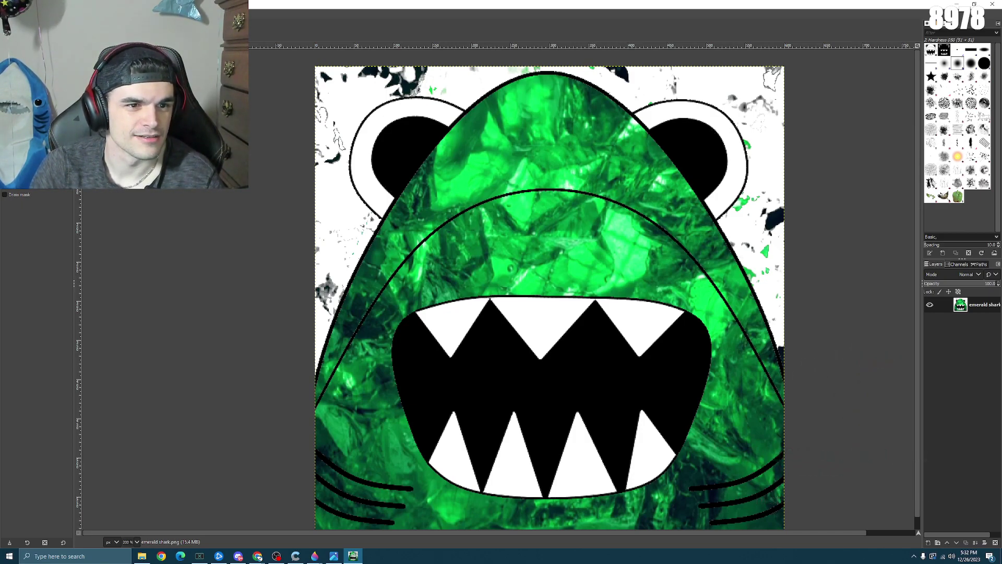
pyautogui.hotkey('shift', 'e')
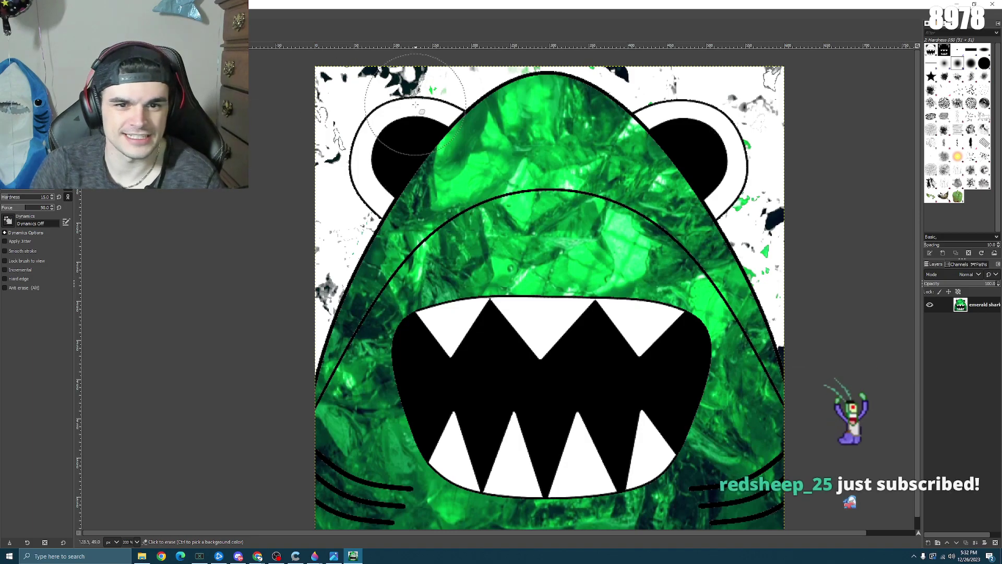
pyautogui.click(299, 135)
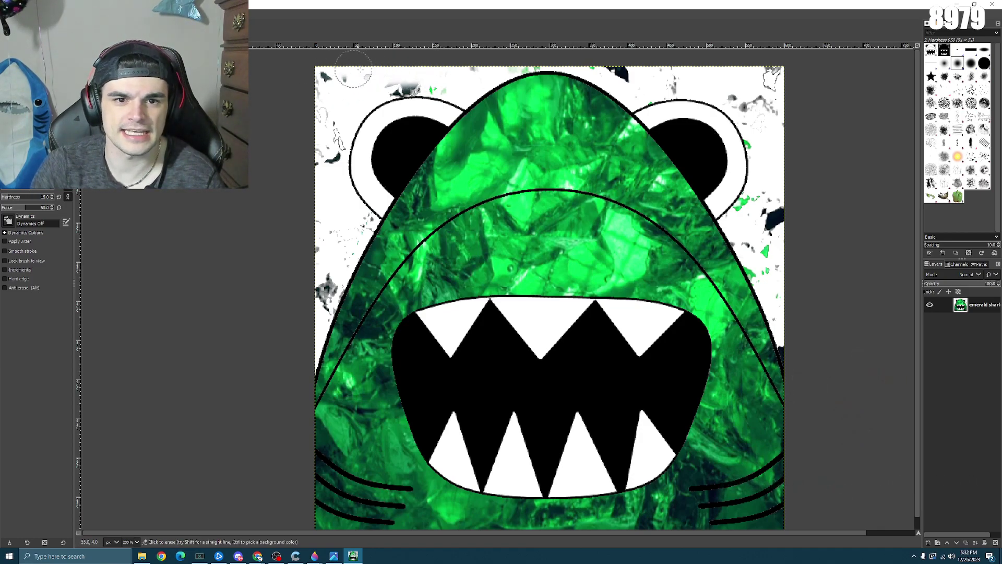
pyautogui.moveTo(358, 70)
pyautogui.mouseDown()
pyautogui.moveTo(291, 71)
pyautogui.moveTo(293, 99)
pyautogui.moveTo(329, 89)
pyautogui.moveTo(316, 167)
pyautogui.moveTo(328, 161)
pyautogui.moveTo(329, 137)
pyautogui.moveTo(326, 151)
pyautogui.moveTo(274, 124)
pyautogui.mouseUp()
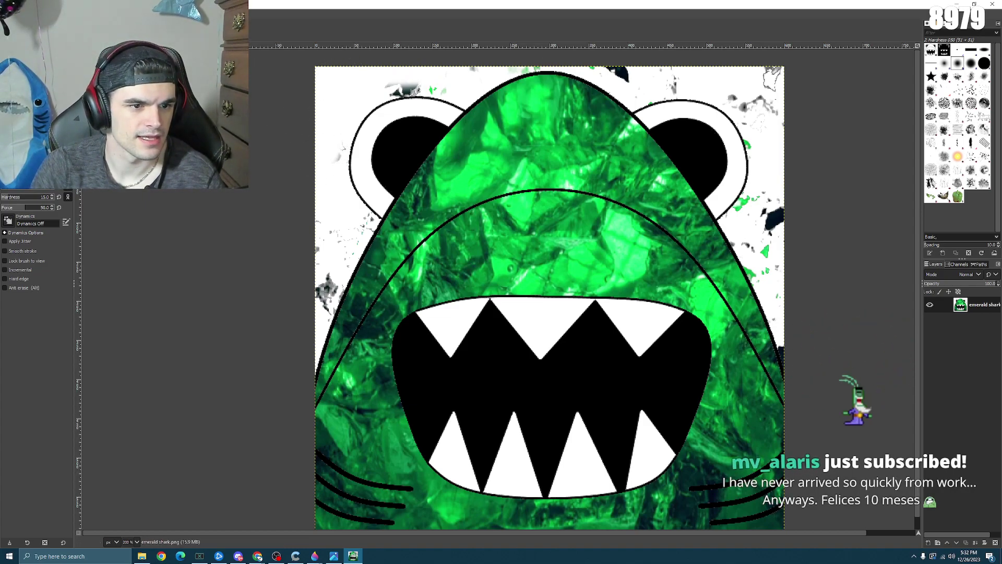
# - Raise the eraser's hardness and erase the background specks above and beside the shark's right-hand eye
pyautogui.click(23, 200)
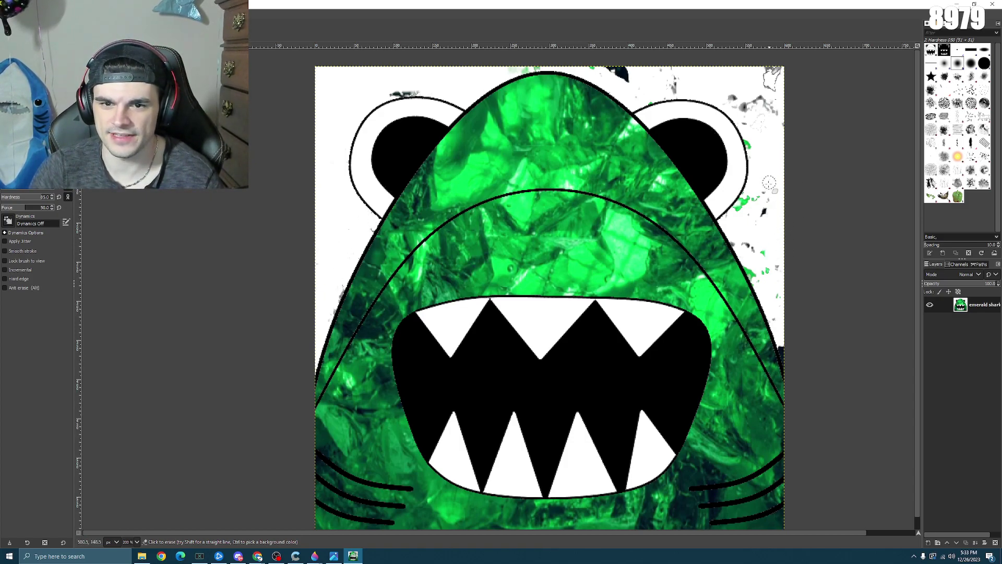
pyautogui.moveTo(750, 222)
pyautogui.mouseDown()
pyautogui.moveTo(757, 269)
pyautogui.moveTo(766, 258)
pyautogui.moveTo(780, 310)
pyautogui.mouseUp()
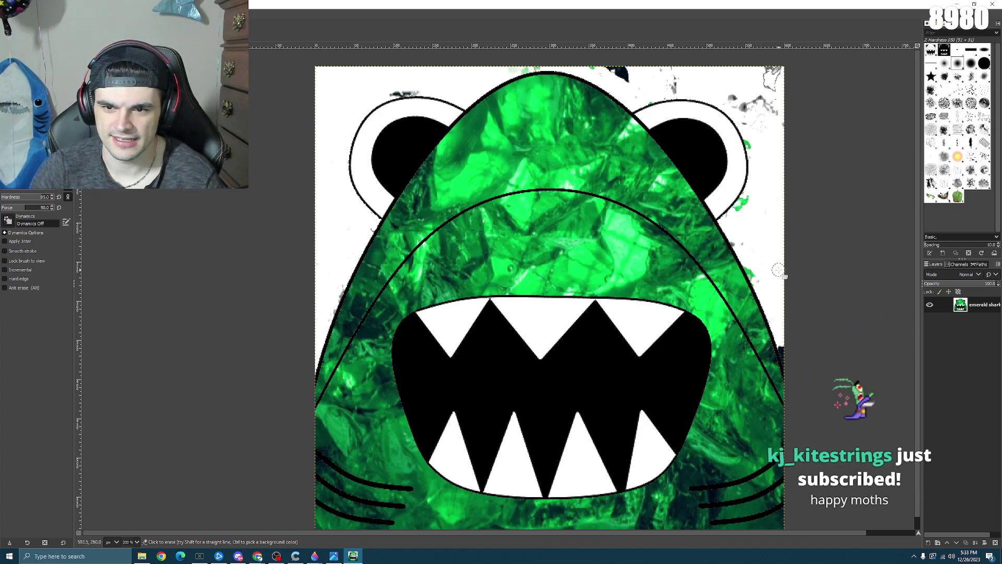
pyautogui.moveTo(768, 94); pyautogui.dragTo(742, 119)
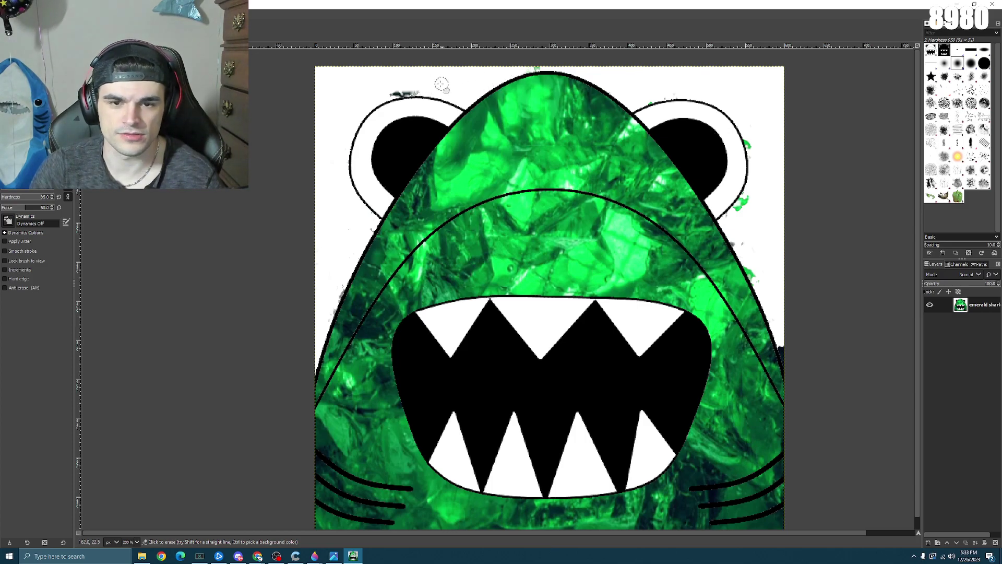
# - Erase the dark specks above the left-hand eye and part of the green patch against the right-hand eye's outer edge
pyautogui.scroll(6, 441, 84)
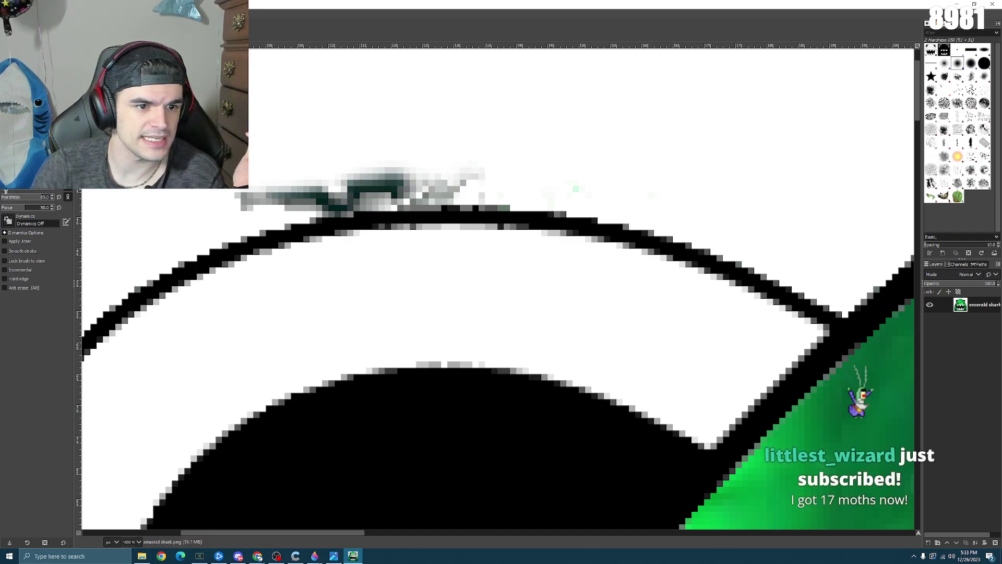
pyautogui.moveTo(291, 137)
pyautogui.mouseDown()
pyautogui.moveTo(250, 170)
pyautogui.moveTo(387, 153)
pyautogui.moveTo(499, 155)
pyautogui.moveTo(284, 173)
pyautogui.moveTo(405, 156)
pyautogui.mouseUp()
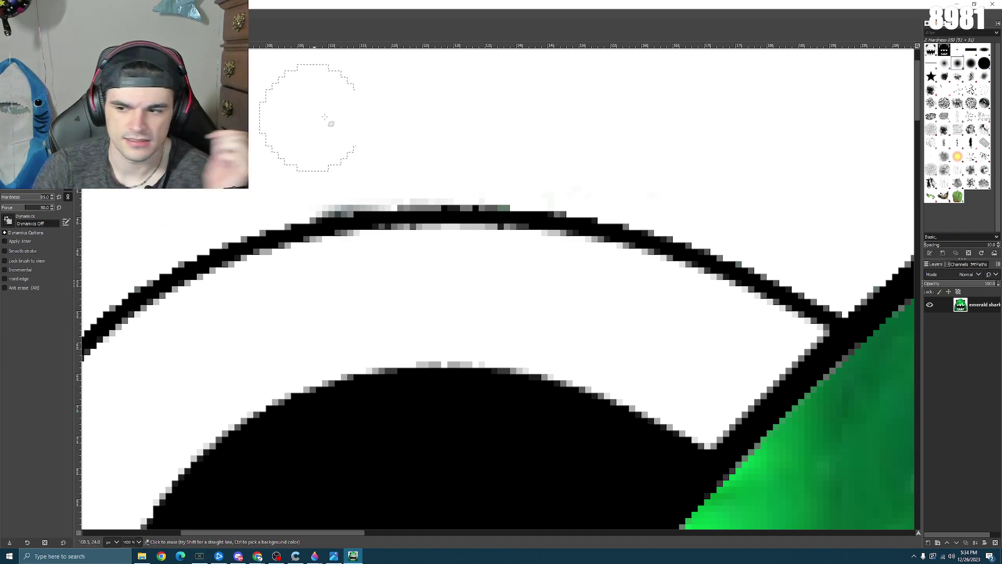
pyautogui.keyDown('ctrl'); pyautogui.scroll(-2, 523, 143); pyautogui.keyUp('ctrl')
pyautogui.keyDown('ctrl'); pyautogui.scroll(-4, 524, 143); pyautogui.keyUp('ctrl')
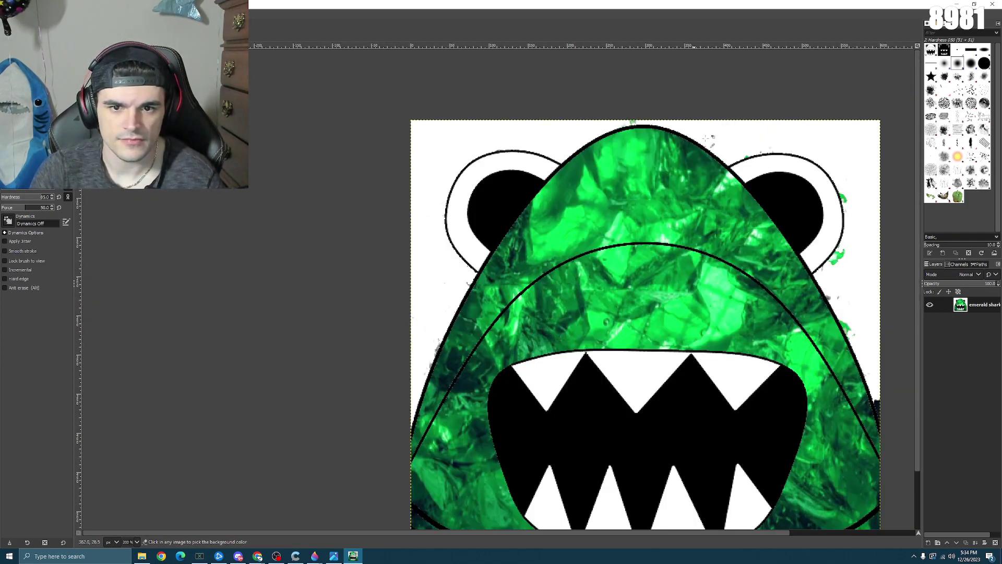
pyautogui.keyDown('ctrl'); pyautogui.scroll(-2, 824, 112); pyautogui.keyUp('ctrl')
pyautogui.keyDown('ctrl'); pyautogui.scroll(7, 720, 230); pyautogui.keyUp('ctrl')
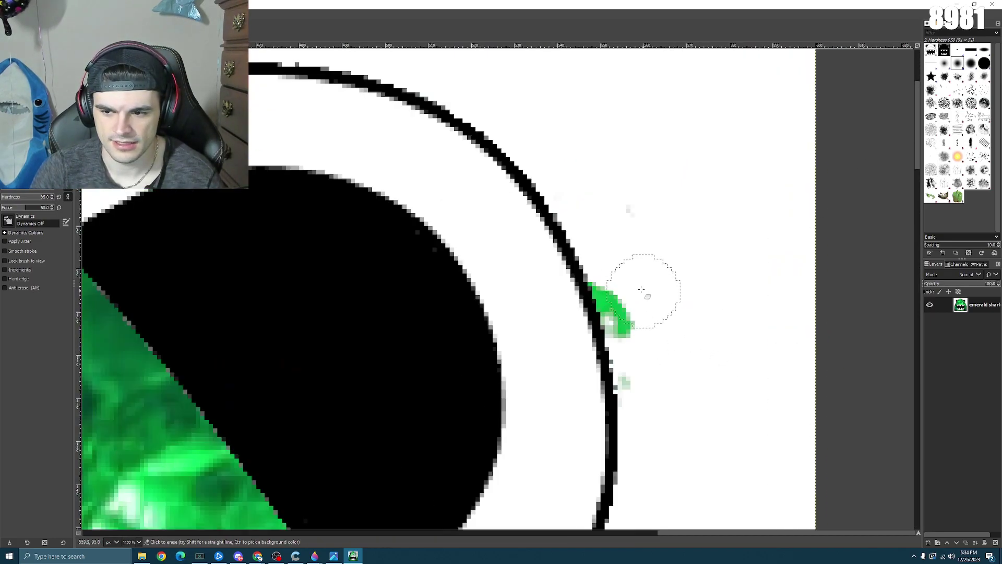
pyautogui.moveTo(641, 288); pyautogui.dragTo(622, 292)
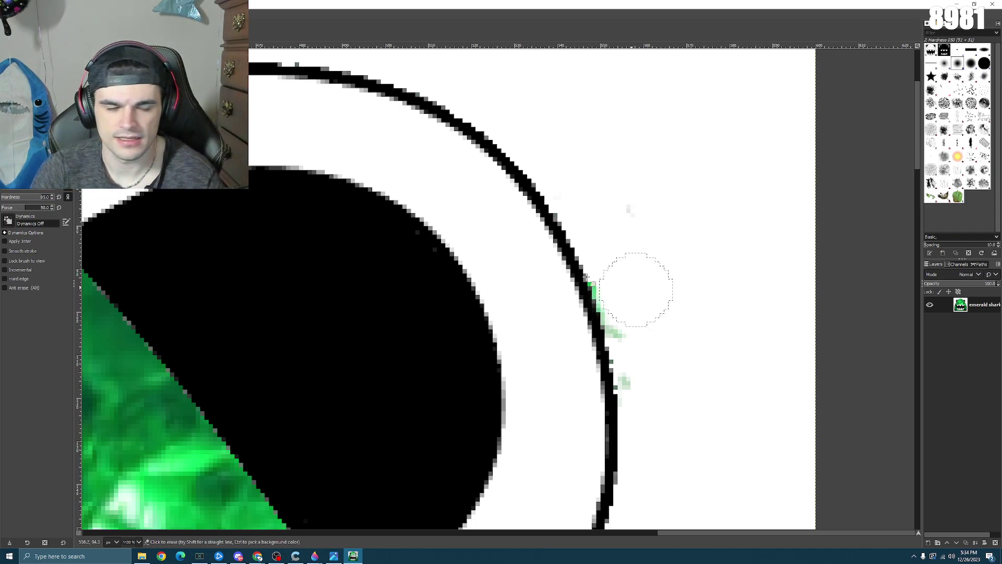
# - Switch the eraser to the 2. Block 02 brush with a hard edge and erase the green remnants beside the right-hand eye's outline
pyautogui.click(8, 143)
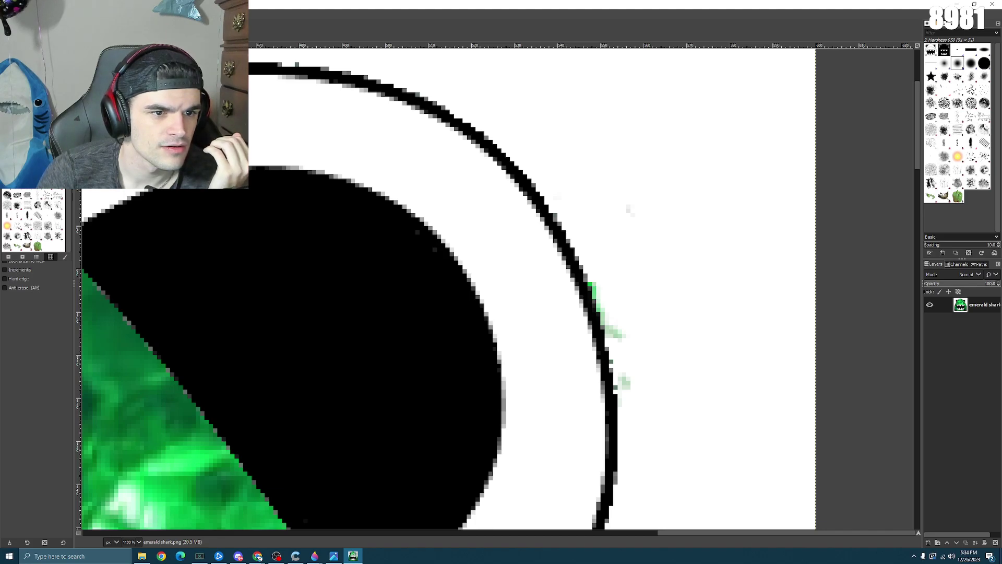
pyautogui.click(37, 154)
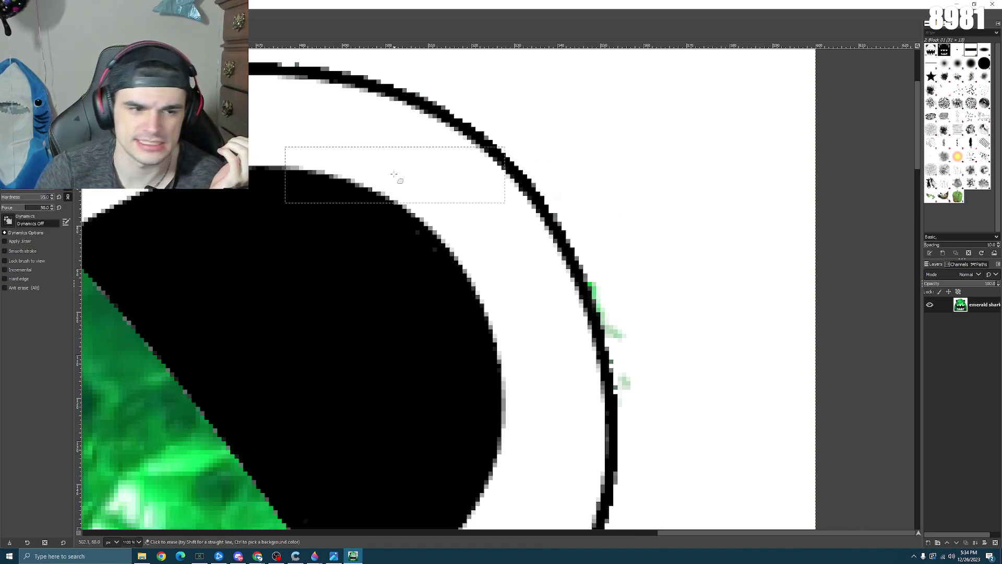
pyautogui.click(9, 142)
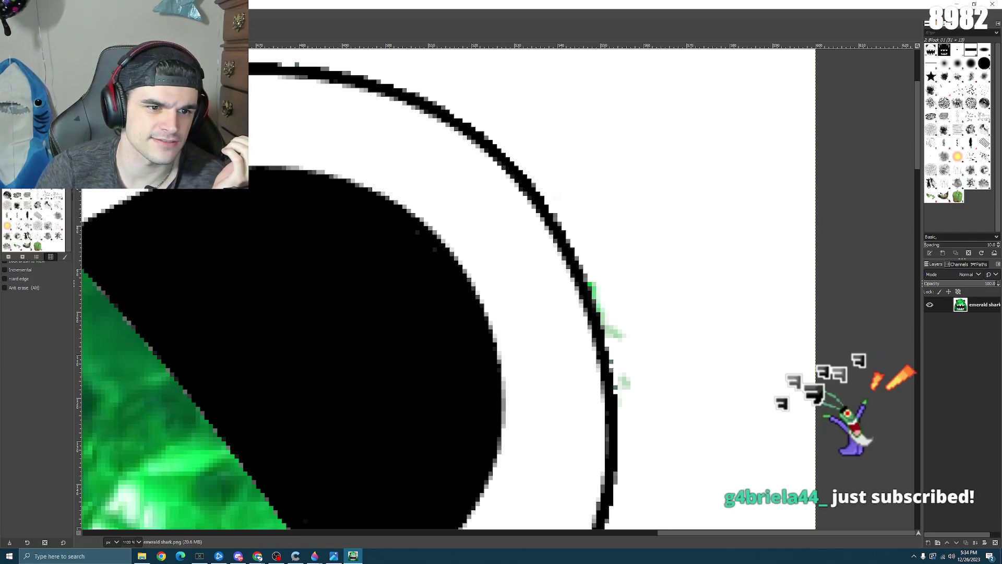
pyautogui.click(48, 154)
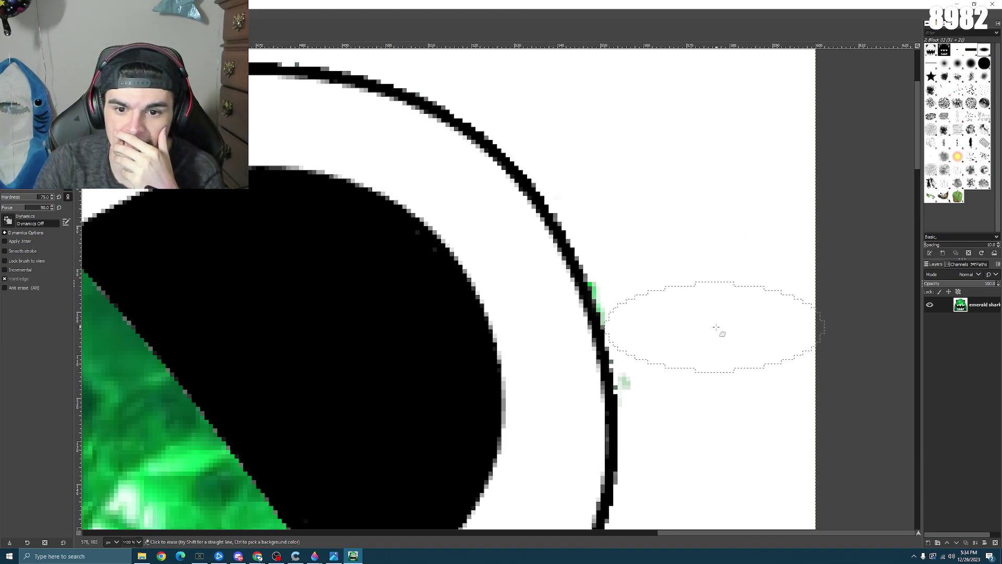
pyautogui.click(703, 288)
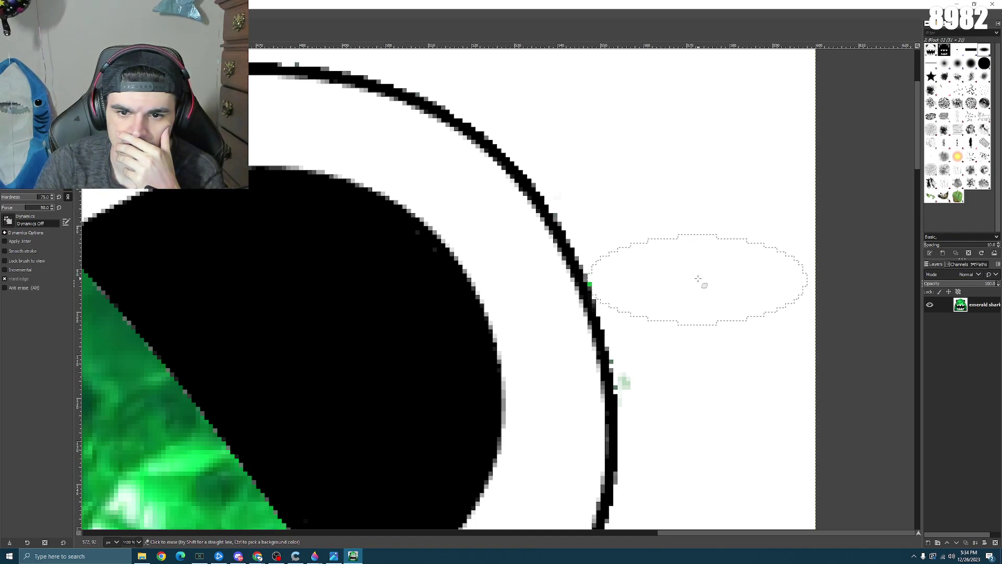
pyautogui.click(729, 376)
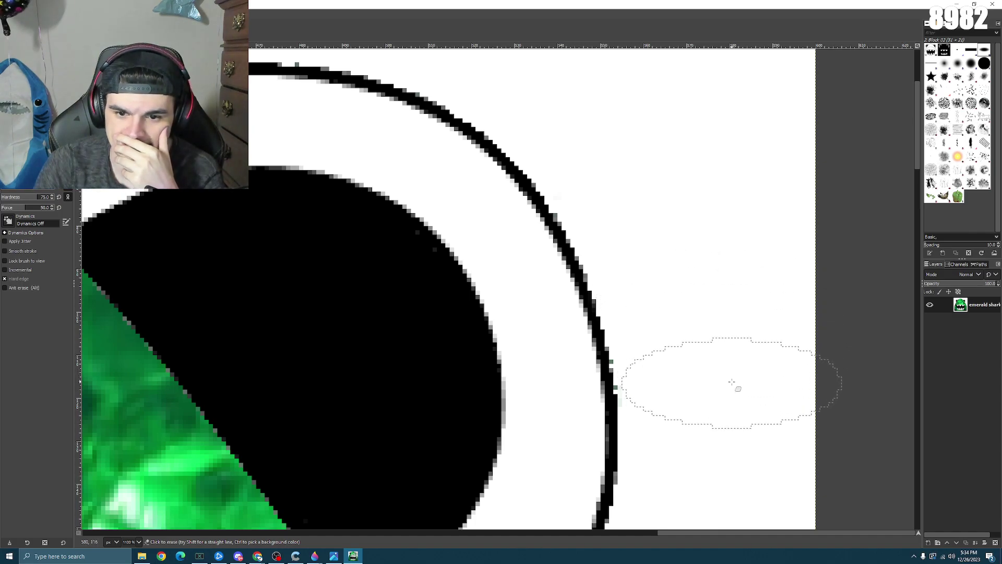
pyautogui.click(725, 385)
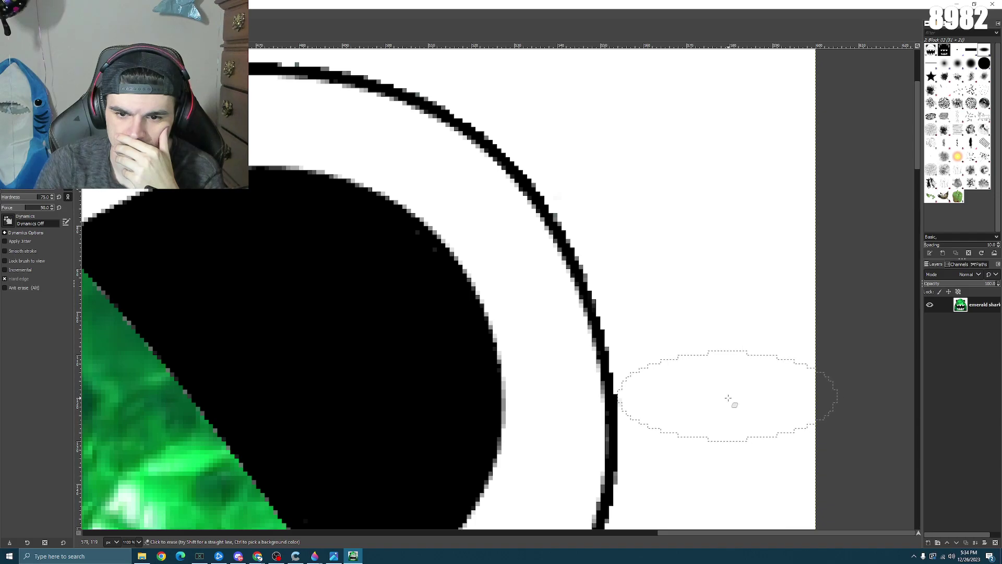
# - Erase the bright green patch outside the lower curve of the right-hand eye, right up to its black outline
pyautogui.scroll(-6, 735, 327)
pyautogui.scroll(3, 736, 302)
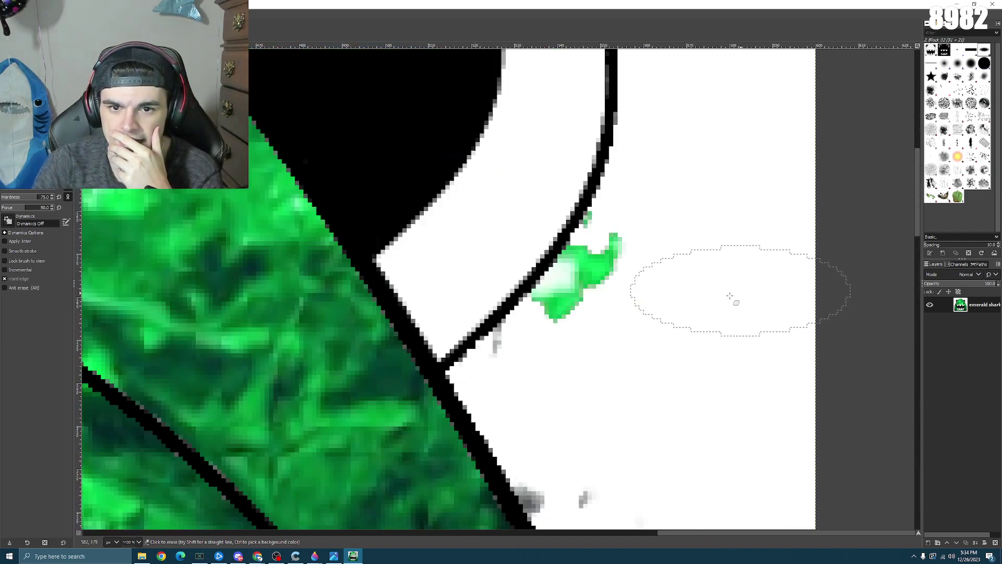
pyautogui.click(671, 297)
pyautogui.click(650, 294)
pyautogui.click(638, 322)
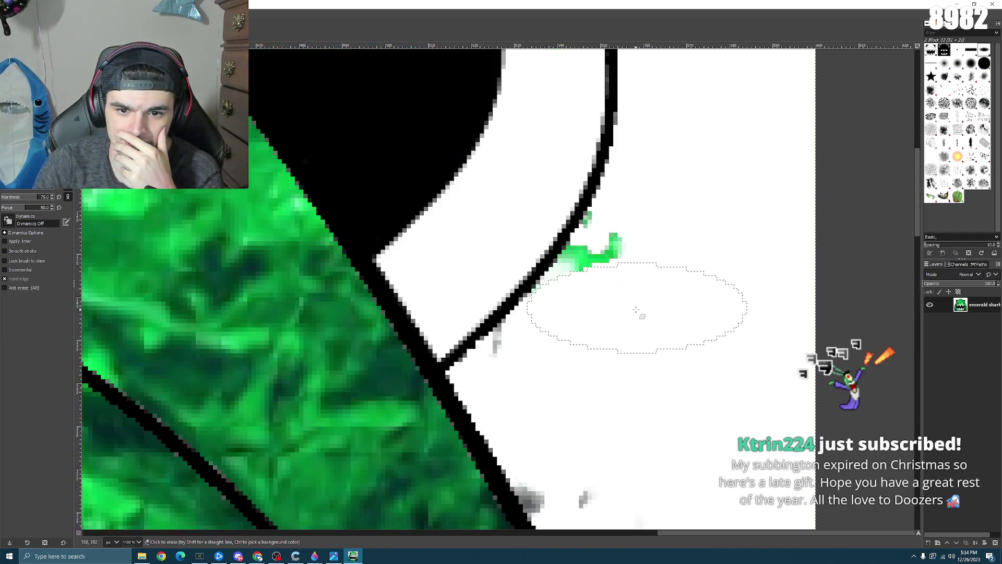
pyautogui.click(658, 275)
pyautogui.click(658, 275)
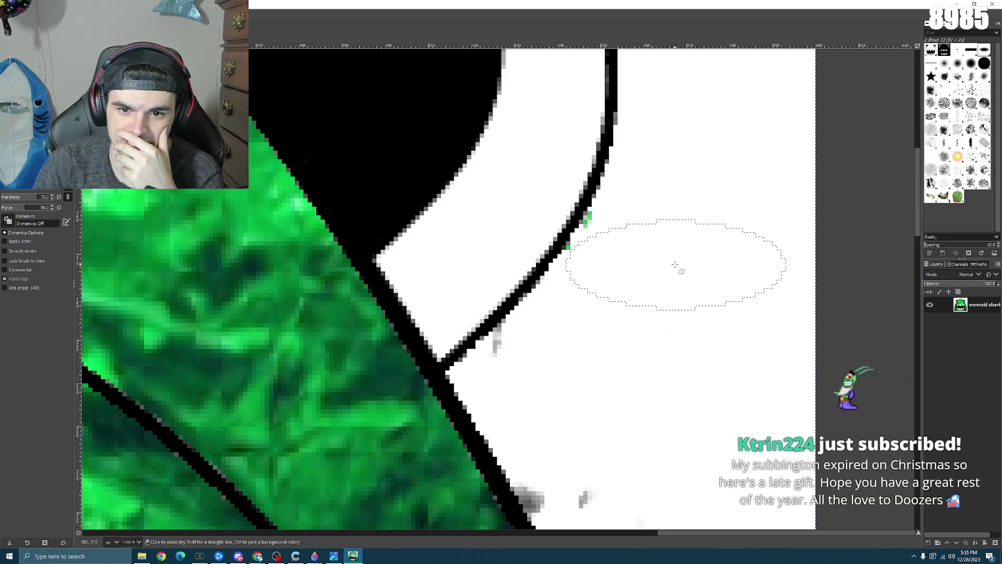
pyautogui.click(677, 256)
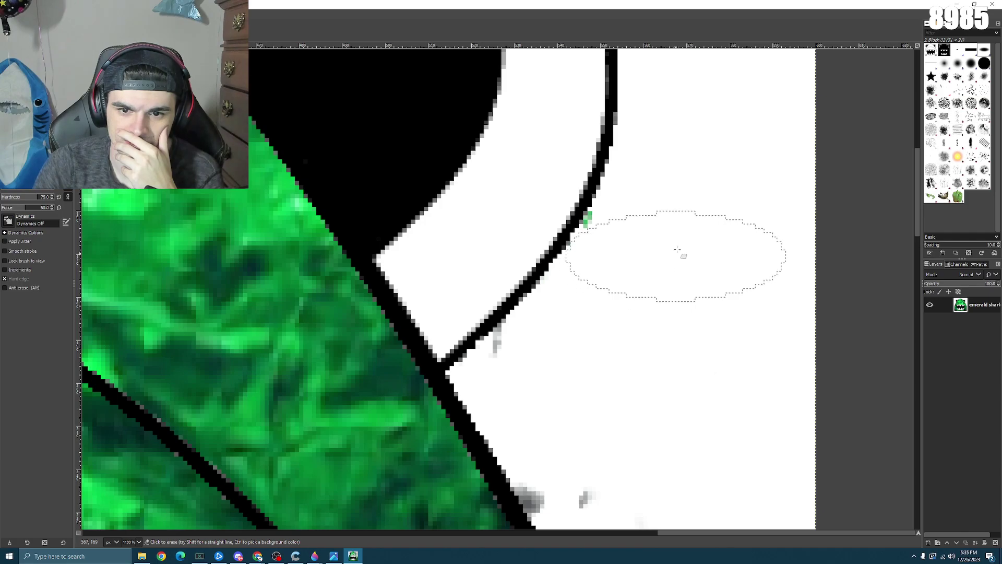
pyautogui.click(682, 244)
pyautogui.click(686, 235)
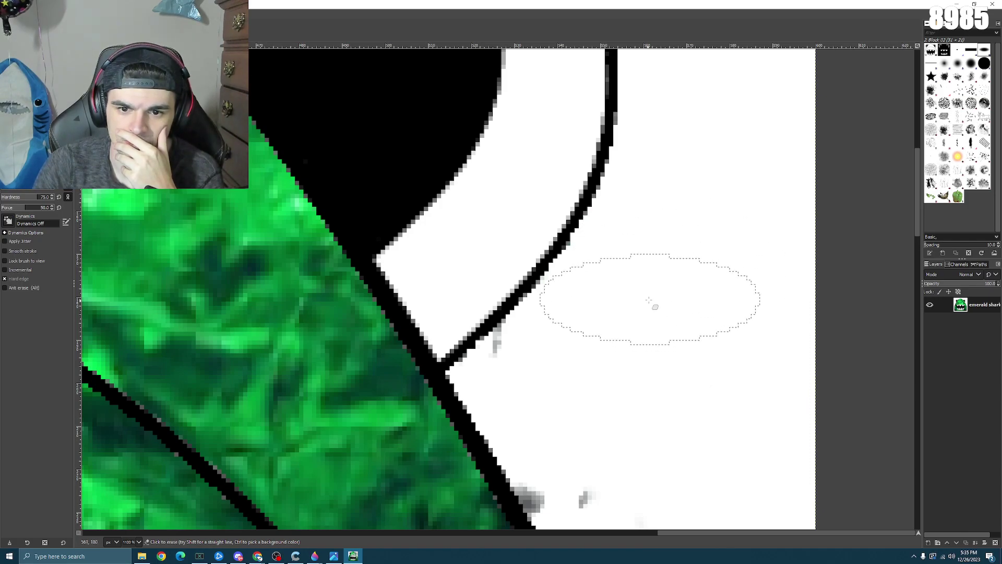
# - Erase the grey smudges below the right-hand eye and along the head outline beneath it
pyautogui.click(596, 357)
pyautogui.click(590, 350)
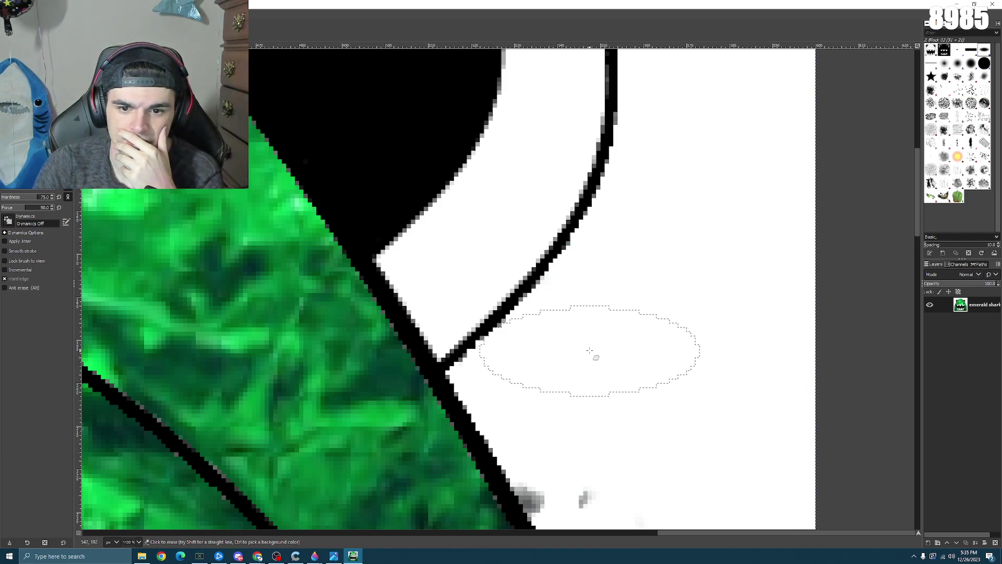
pyautogui.click(595, 346)
pyautogui.scroll(-3, 688, 363)
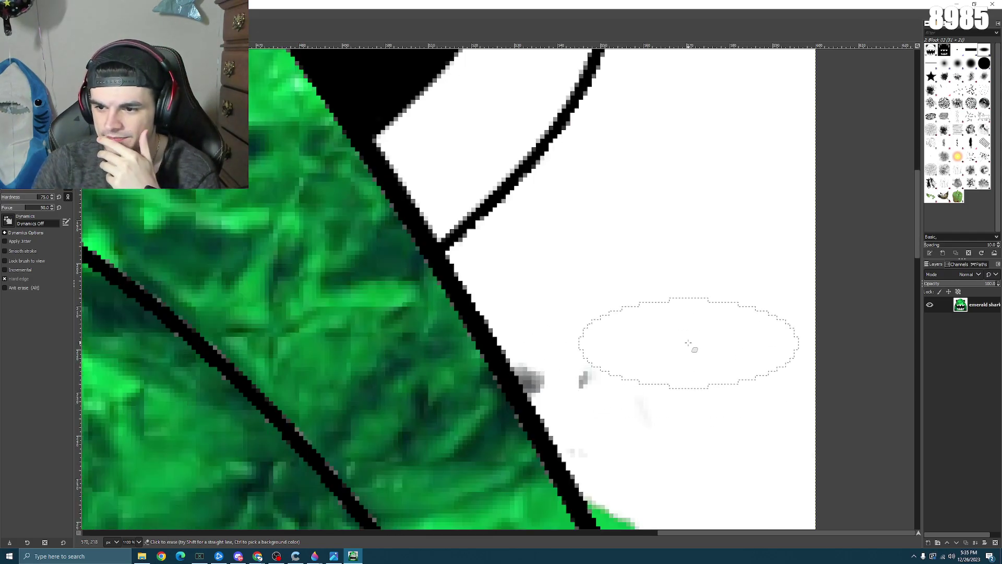
pyautogui.click(636, 367)
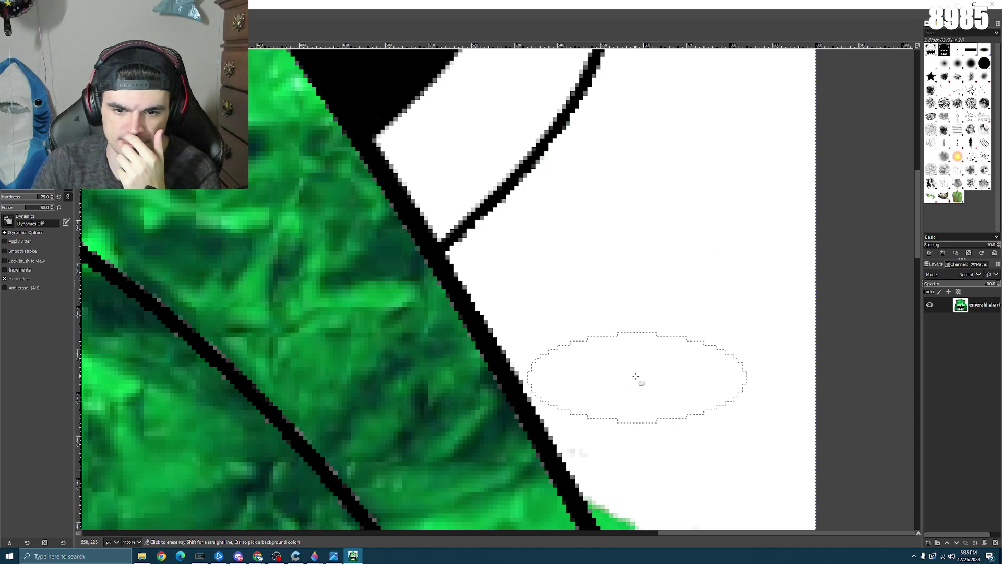
# - Erase the green patch and stray specks outside the right-hand edge of the head, farther below the eye
pyautogui.scroll(-3, 626, 363)
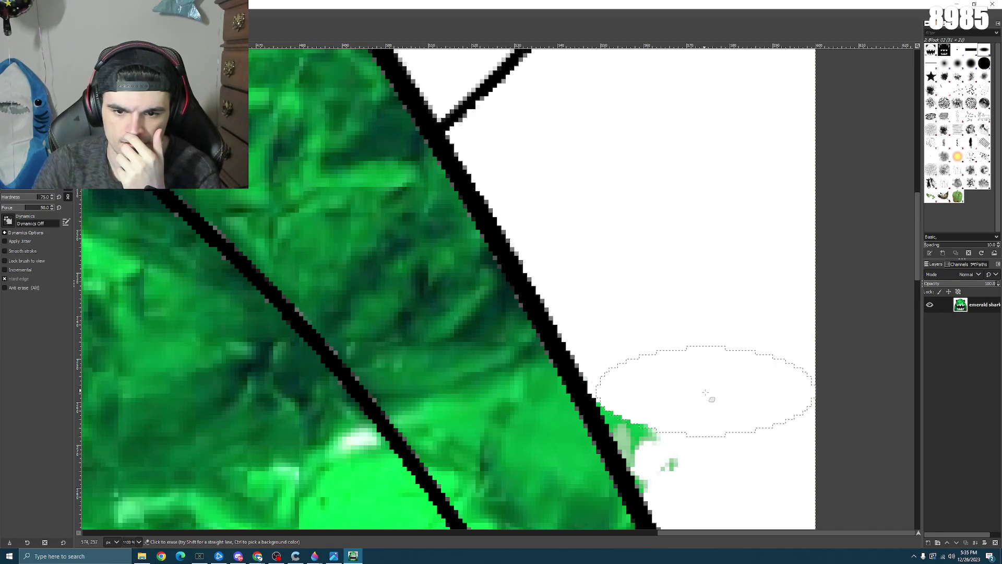
pyautogui.moveTo(709, 406); pyautogui.dragTo(734, 446)
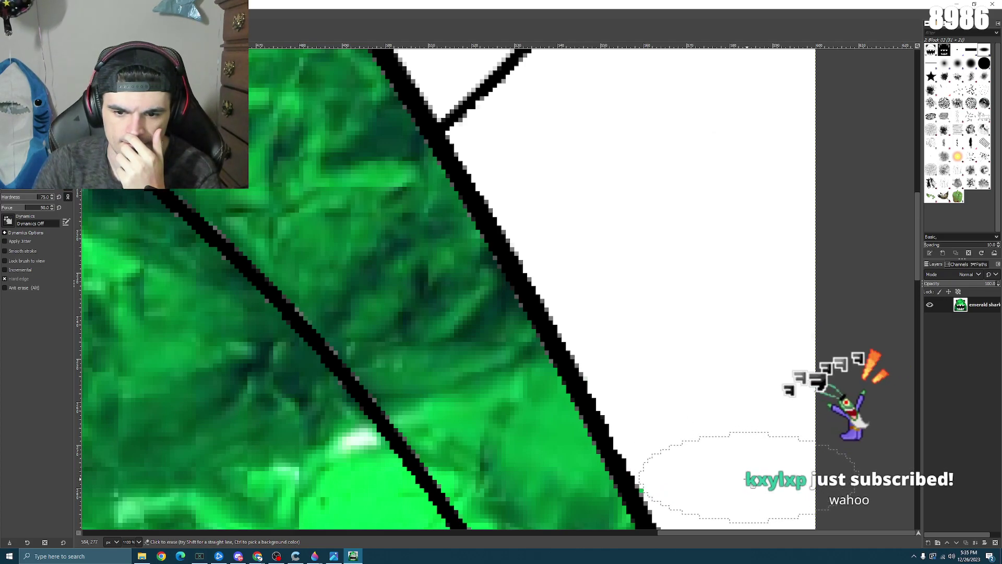
pyautogui.scroll(-5, 762, 457)
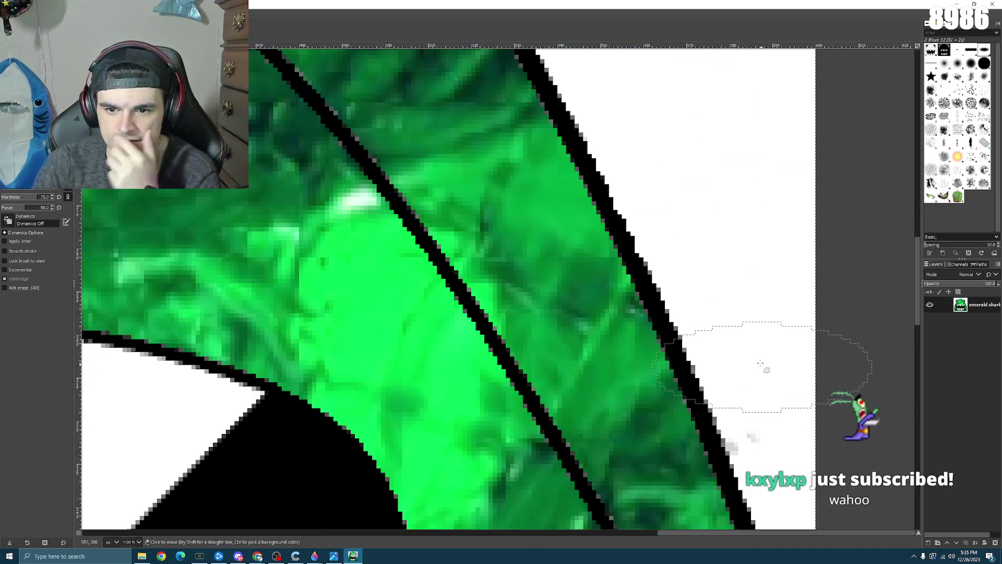
# - Erase the green remnants above the tip of the shark's head, using a smaller eraser along the outline
pyautogui.keyDown('ctrl'); pyautogui.scroll(-4, 750, 349); pyautogui.keyUp('ctrl')
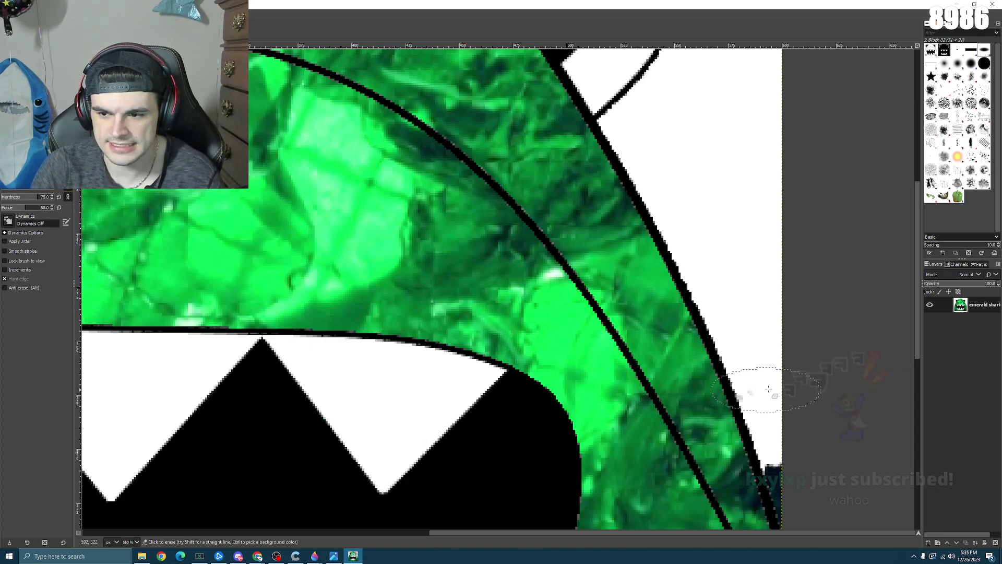
pyautogui.scroll(-3, 521, 278)
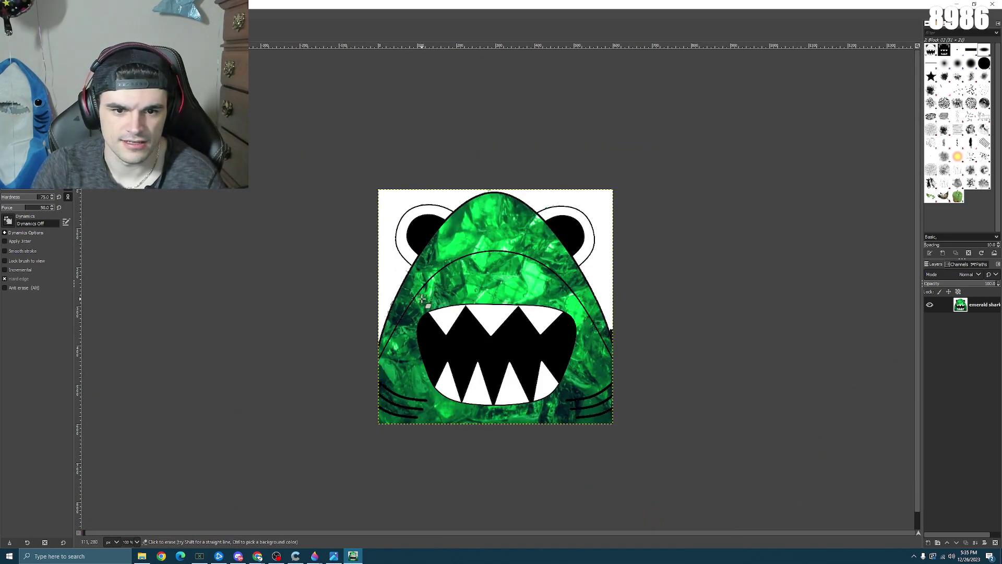
pyautogui.scroll(8, 490, 188)
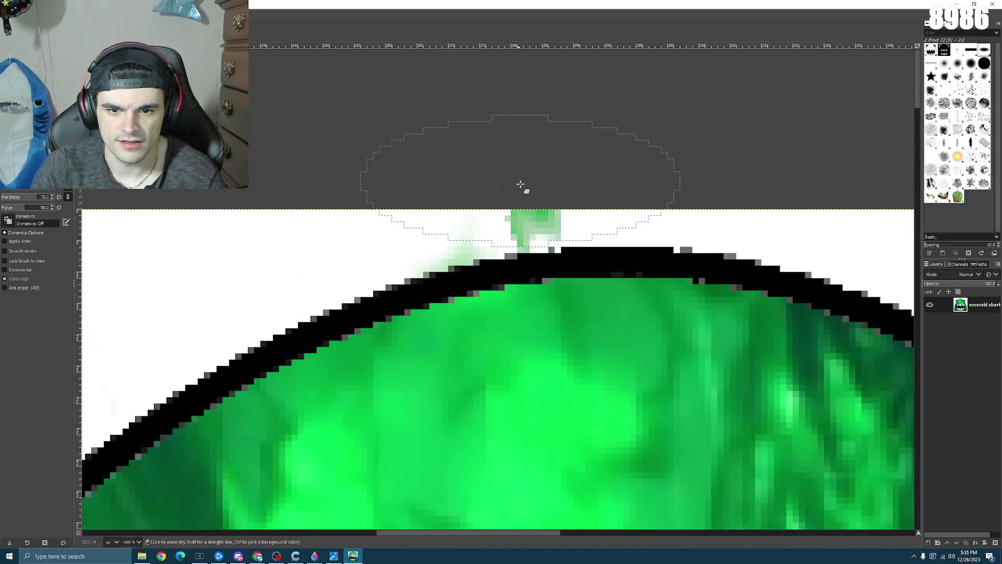
pyautogui.click(533, 186)
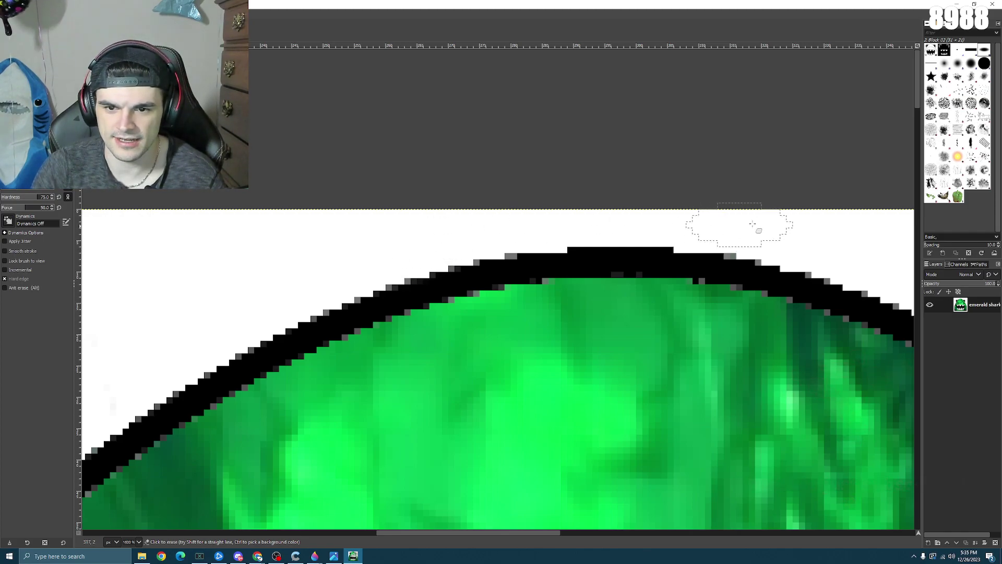
# - Erase the green remnants and grey specks just above the black outline over the top of the right-hand eye
pyautogui.scroll(-10, 703, 231)
pyautogui.scroll(10, 803, 331)
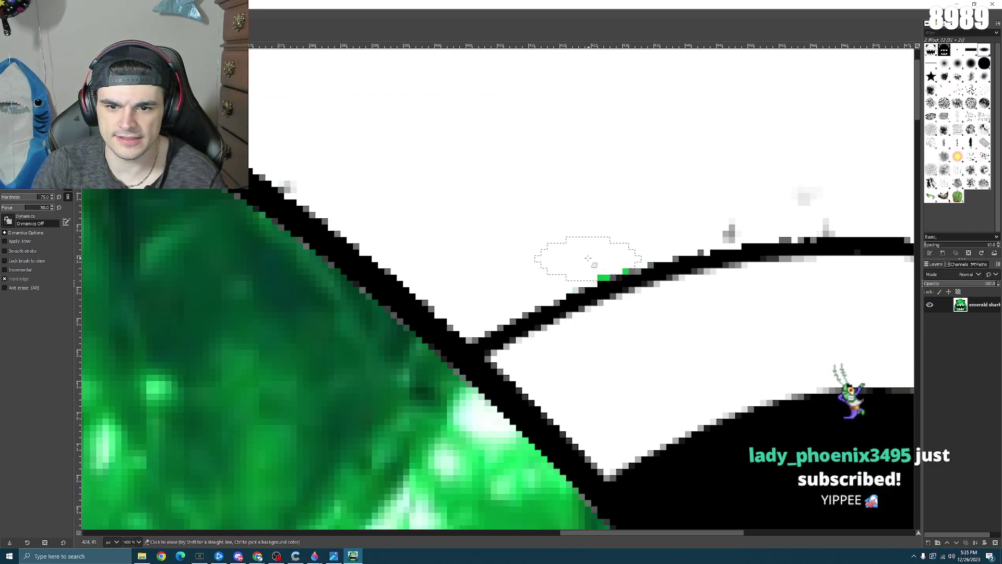
pyautogui.click(588, 257)
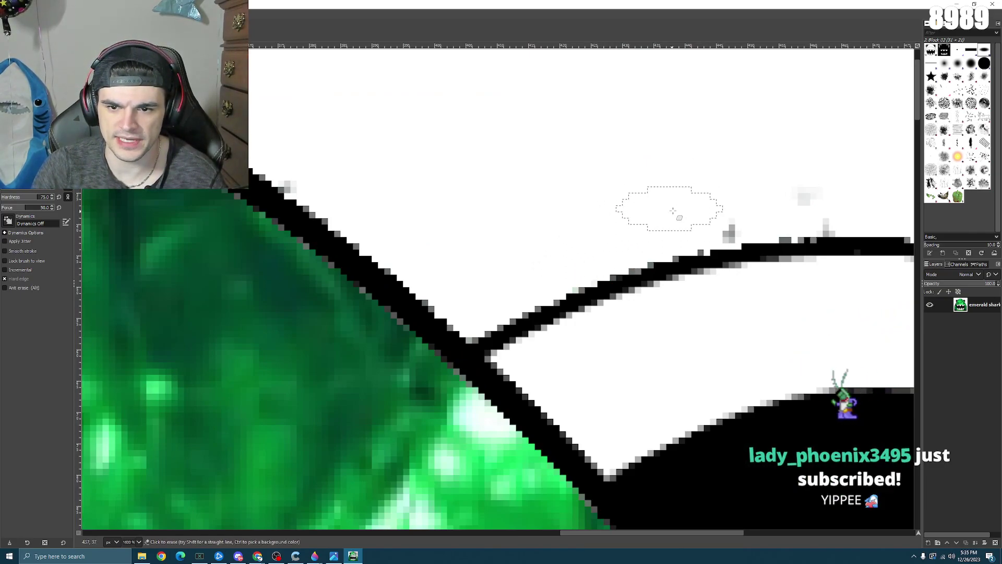
pyautogui.click(713, 221)
pyautogui.click(827, 209)
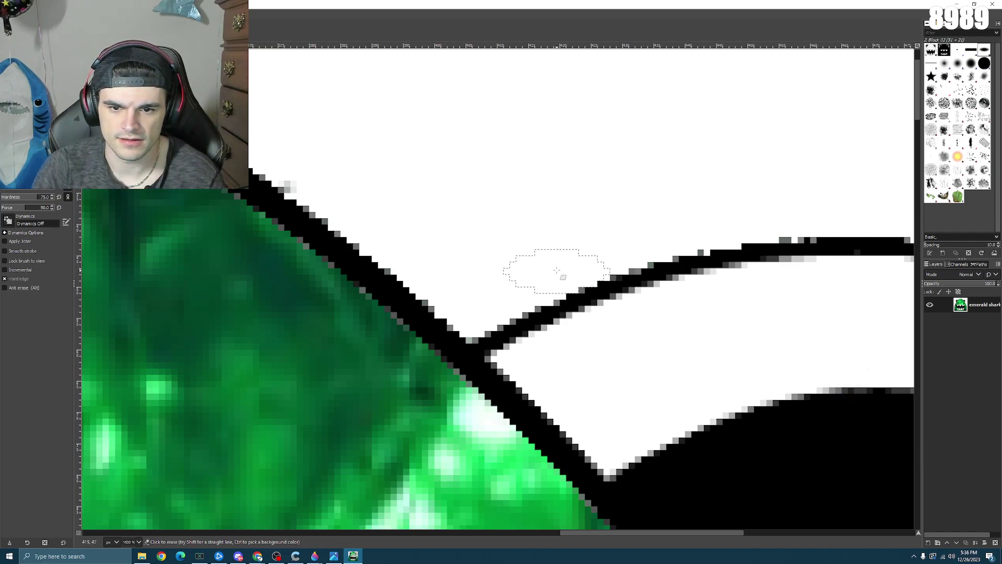
# - Erase the faint specks outside the head's lower right-hand edge, just above the dark patch, and undo the last eraser stroke
pyautogui.scroll(-10, 557, 271)
pyautogui.scroll(8, 440, 273)
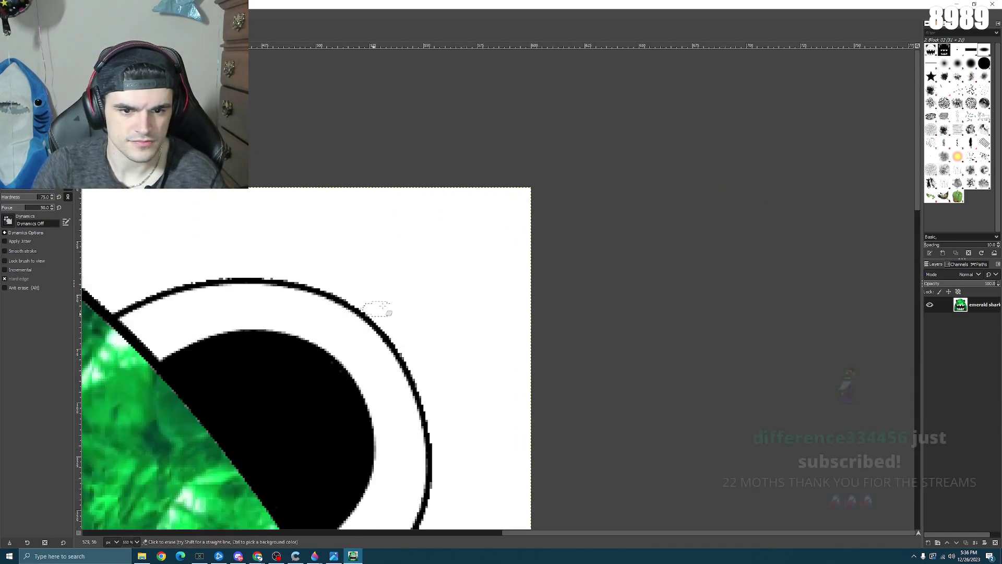
pyautogui.scroll(-10, 480, 360)
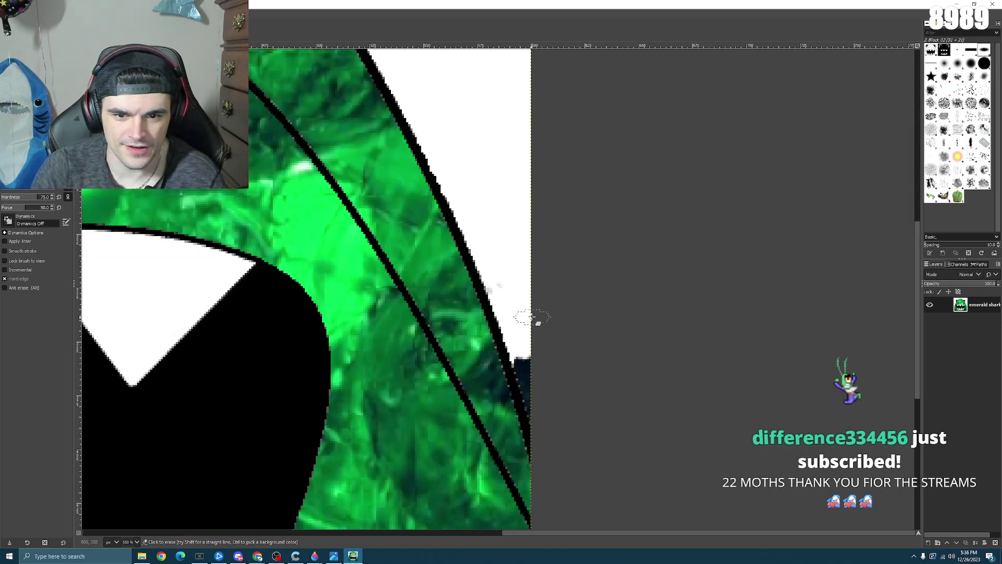
pyautogui.scroll(5, 507, 302)
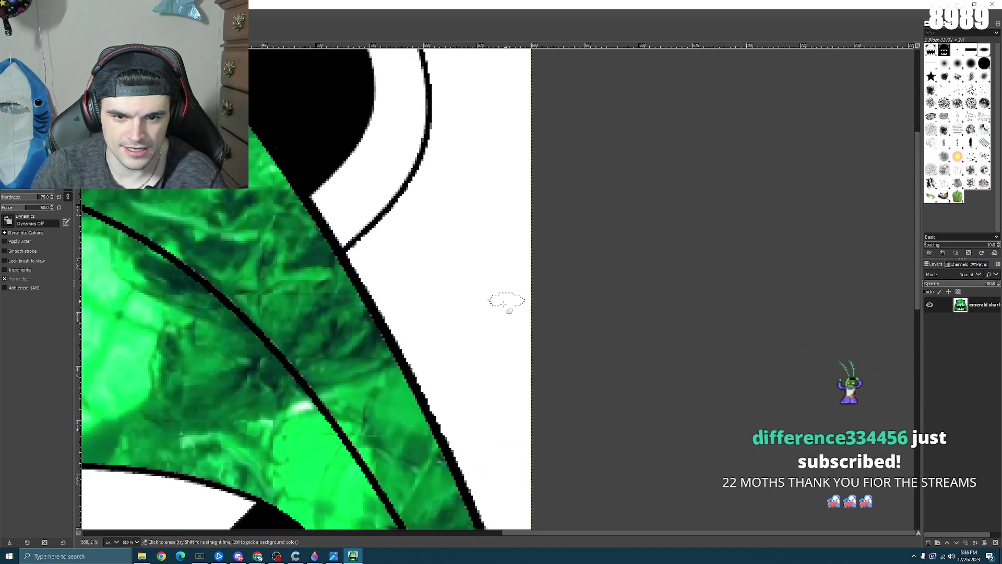
pyautogui.scroll(-3, 506, 302)
pyautogui.scroll(3, 504, 407)
pyautogui.scroll(-5, 510, 385)
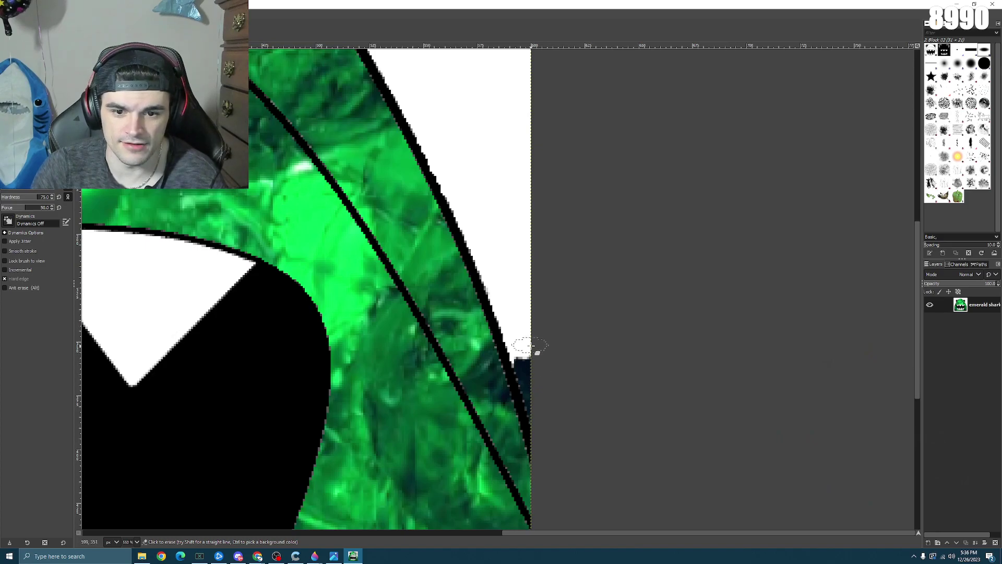
pyautogui.hotkey('ctrl', 'z')
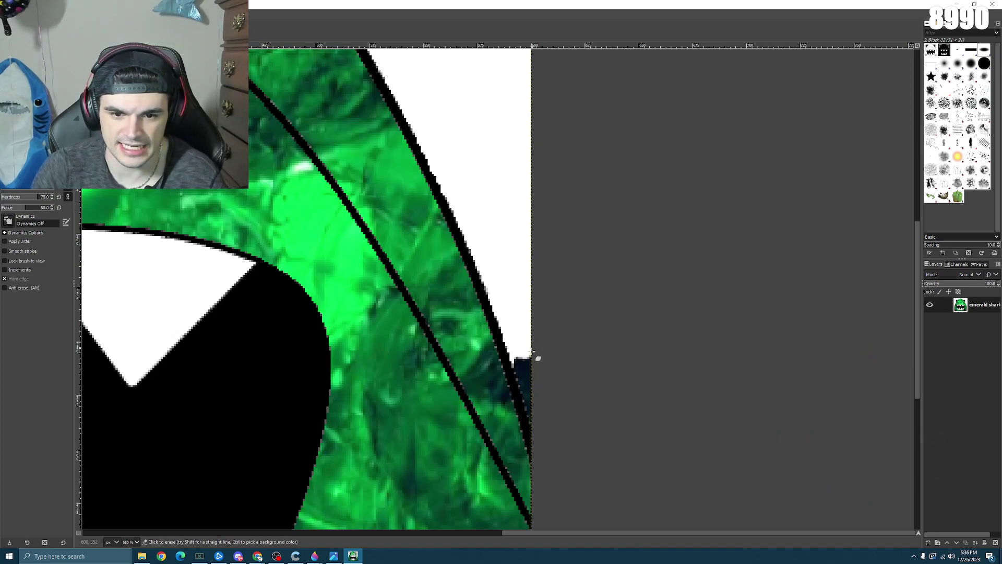
# - Select the dark patch between the head's right-hand outline and the canvas edge as a contiguous area and delete it
pyautogui.scroll(5, 533, 366)
pyautogui.scroll(-10, 532, 369)
pyautogui.scroll(5, 540, 364)
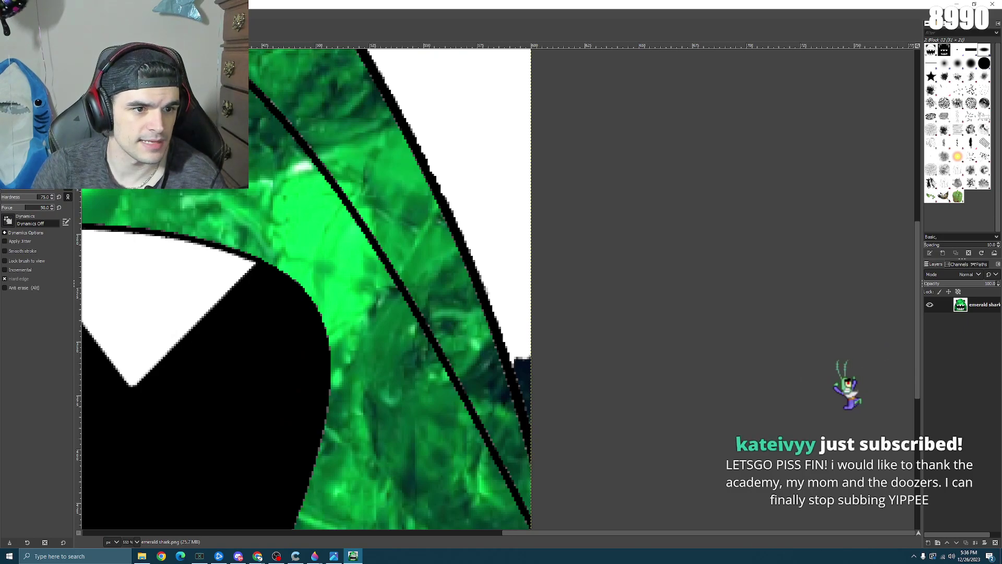
pyautogui.scroll(2, 557, 360)
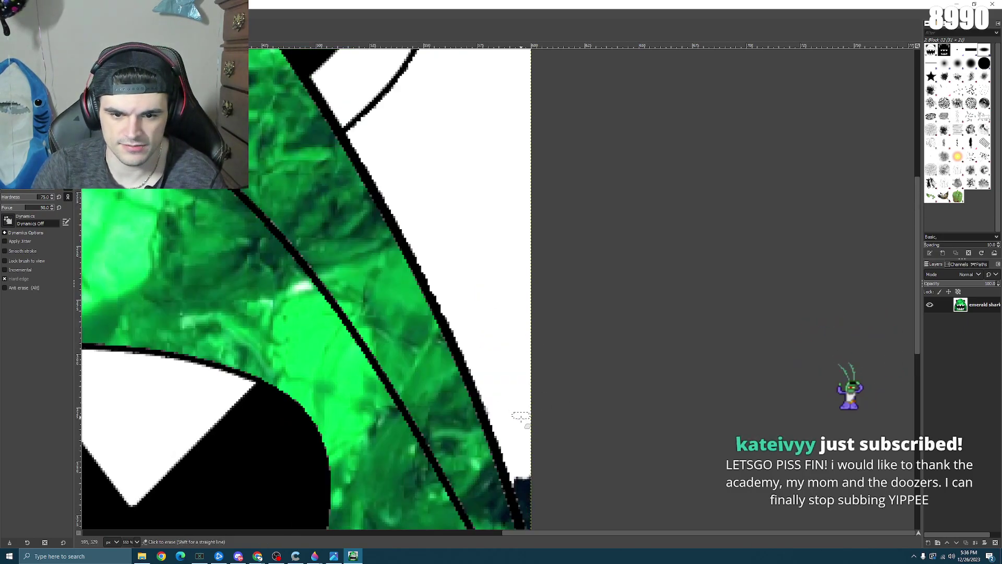
pyautogui.scroll(-1, 543, 413)
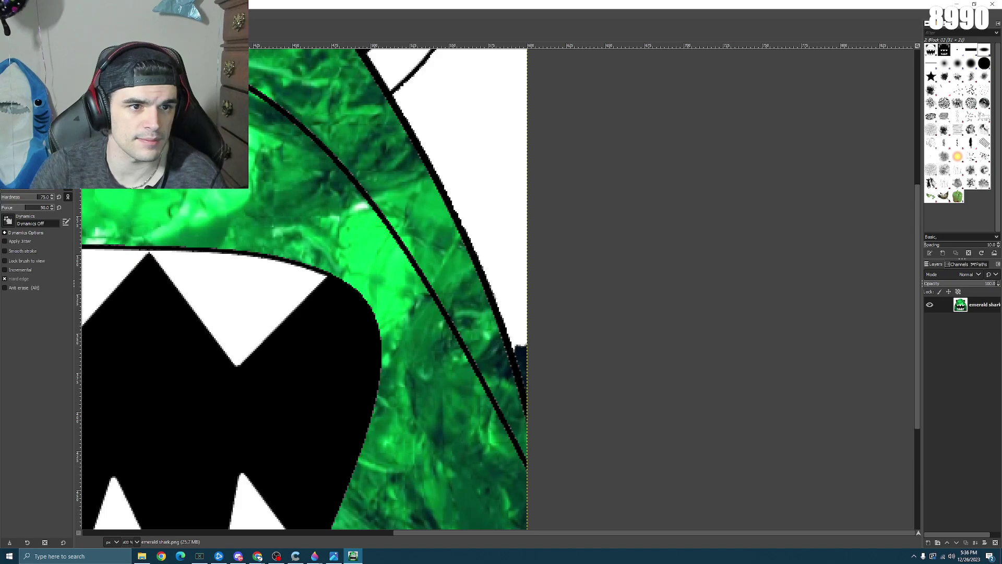
pyautogui.press('u')
pyautogui.click(523, 355)
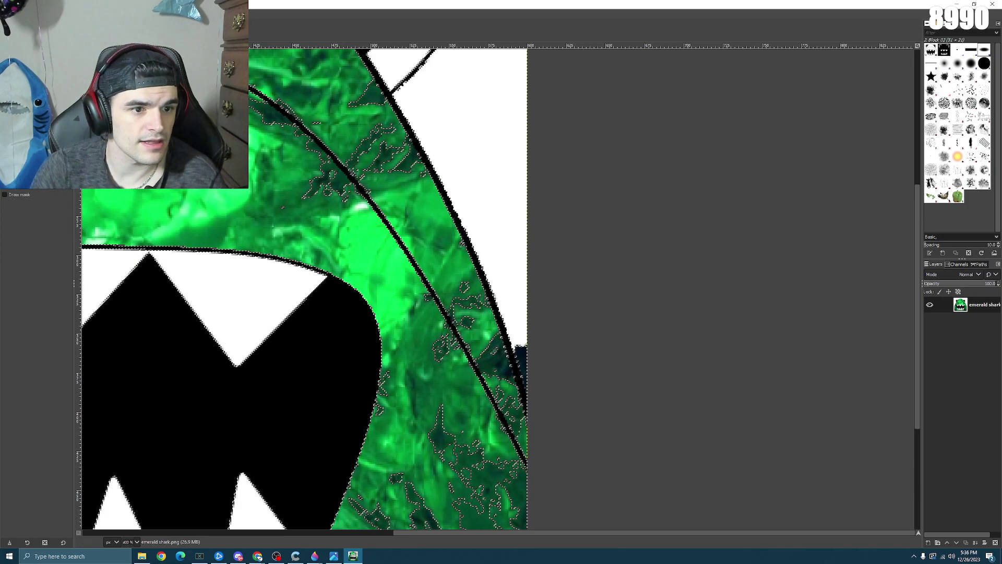
pyautogui.click(517, 354)
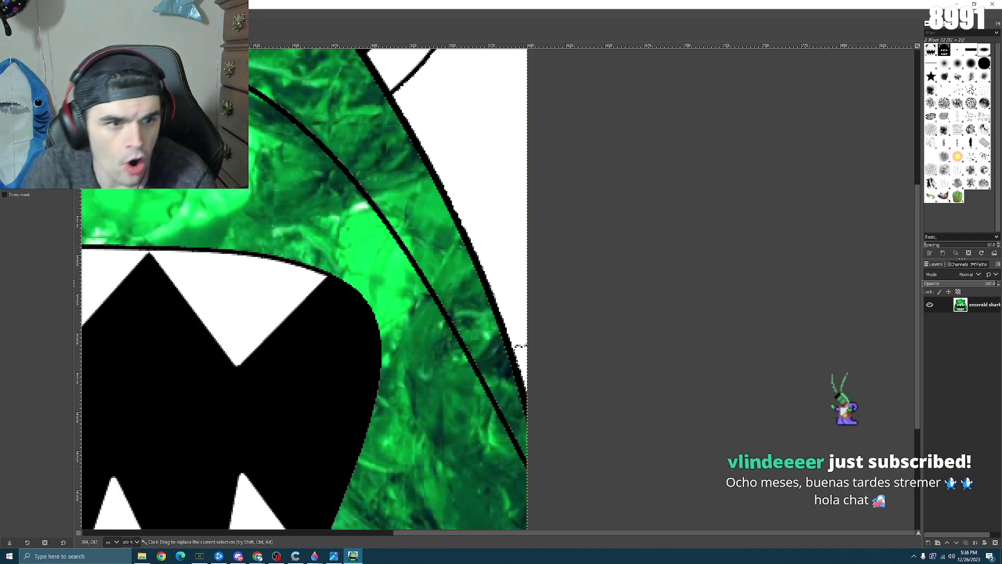
# - Clear the selection and erase the row of grey and dark pixels left along the upper edge of the deleted patch
pyautogui.hotkey('shift', 'e')
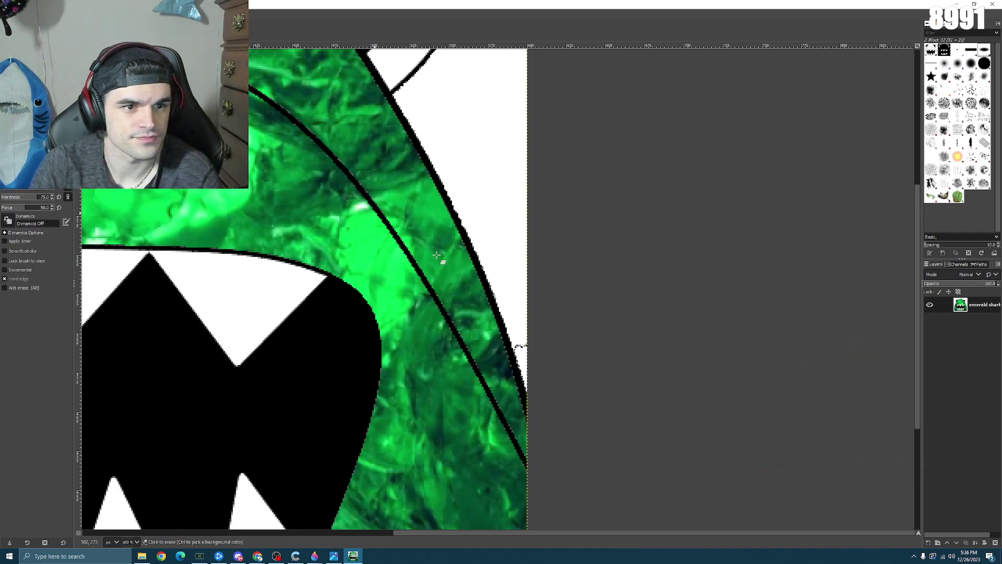
pyautogui.scroll(7, 536, 374)
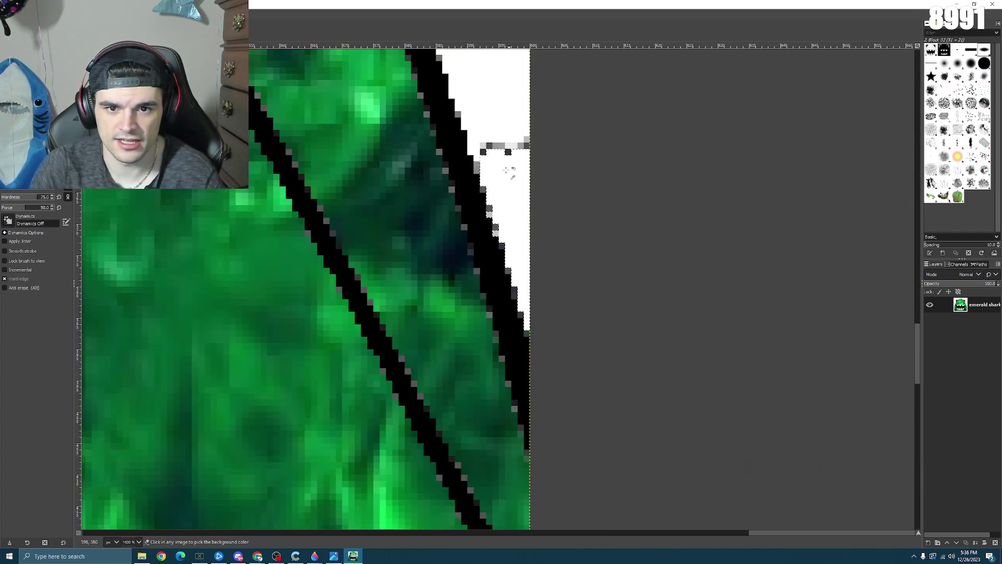
pyautogui.scroll(3, 500, 145)
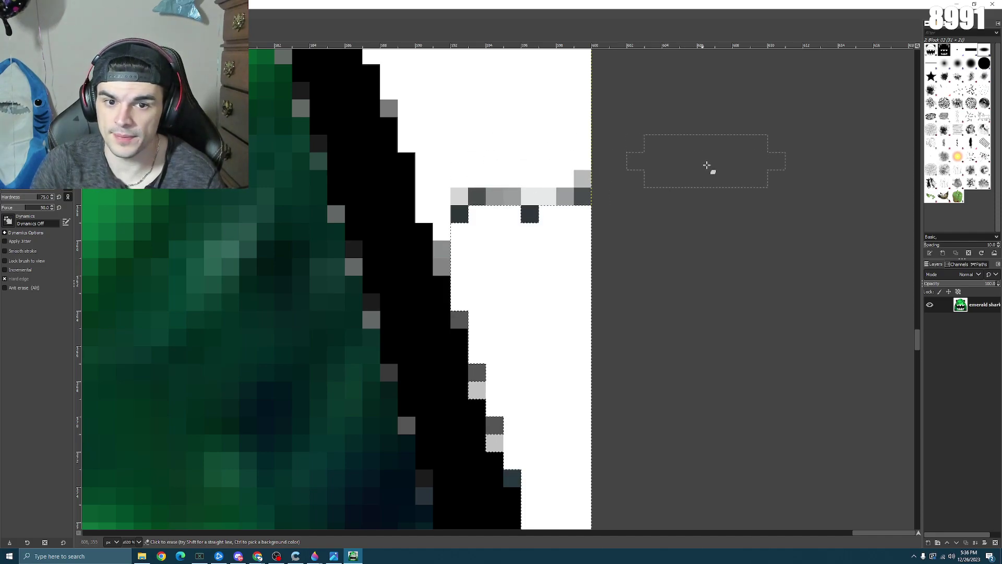
pyautogui.press('u')
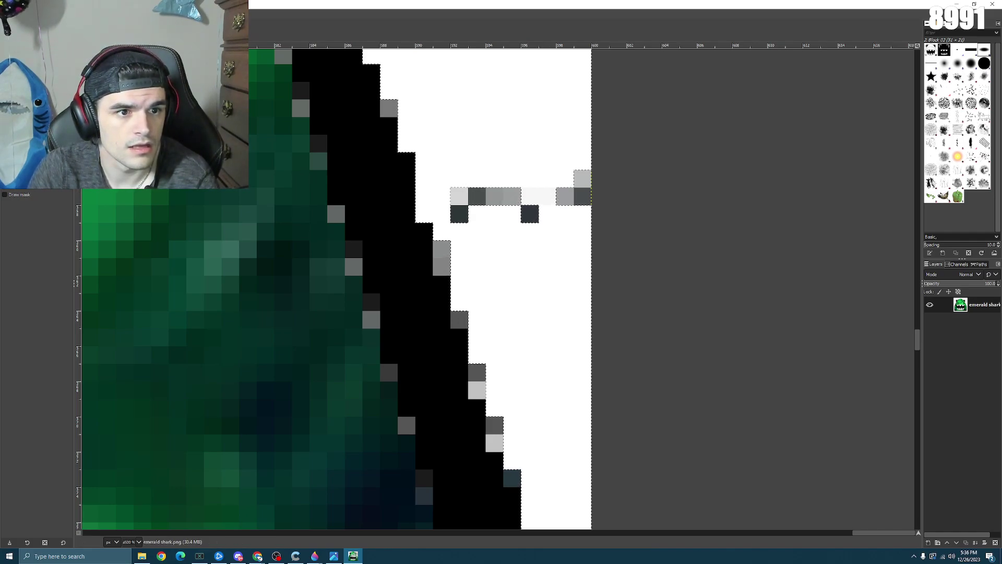
pyautogui.click(688, 219)
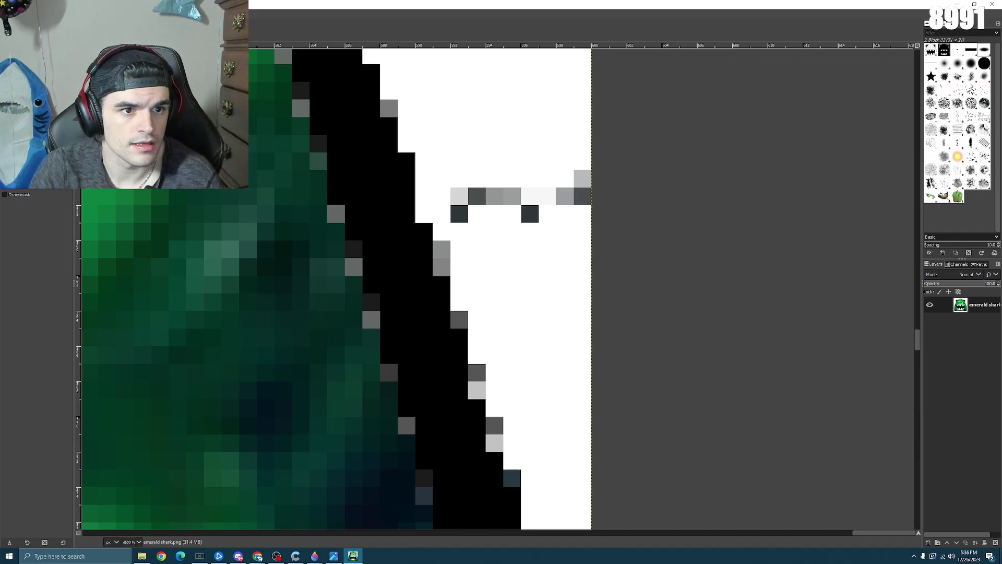
pyautogui.hotkey('shift', 'e')
pyautogui.click(530, 194)
pyautogui.click(513, 198)
pyautogui.scroll(-1, 618, 261)
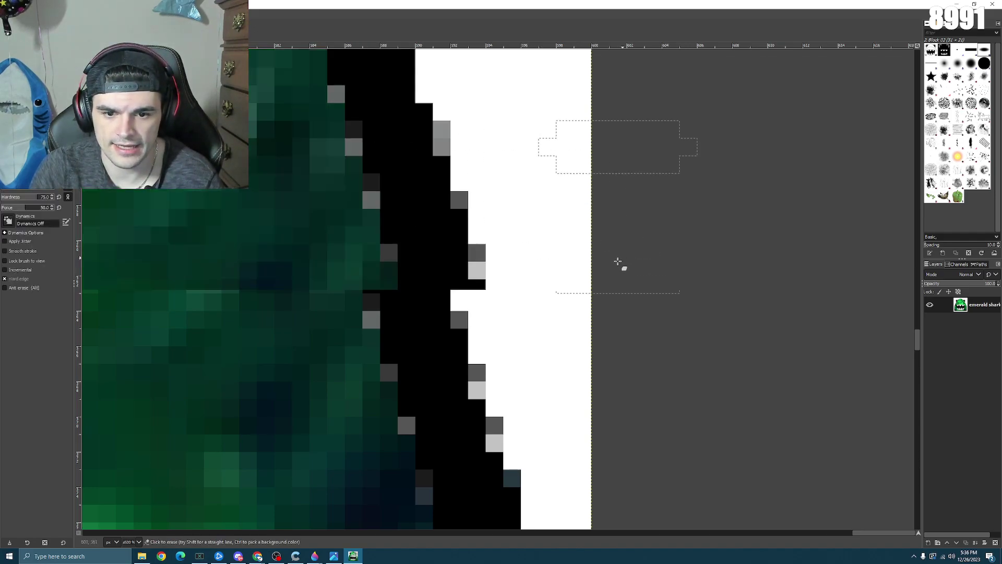
pyautogui.scroll(-3, 626, 266)
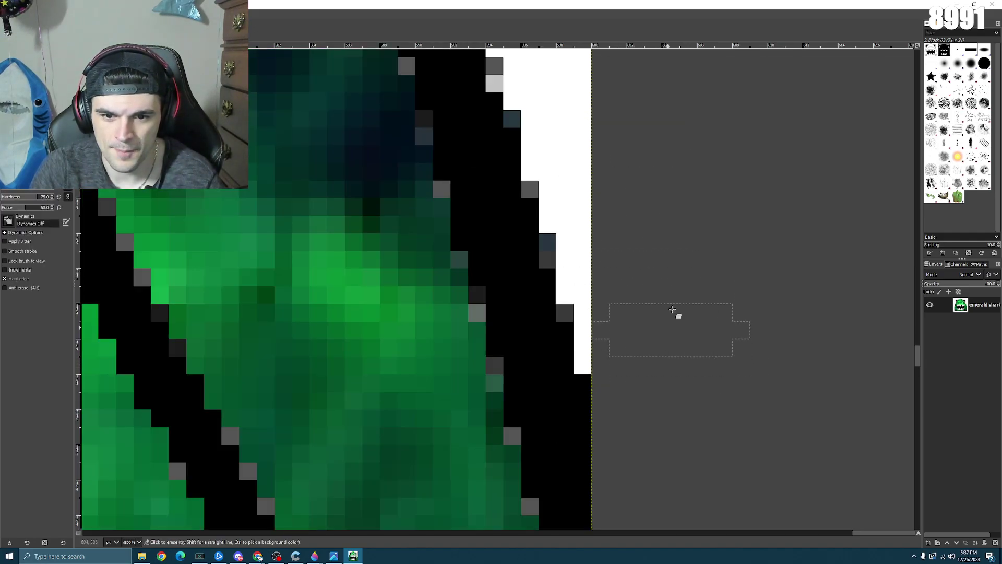
# - Erase the grey smudges and specks outside the left-hand edge of the head, right up to its black outline
pyautogui.scroll(-10, 672, 310)
pyautogui.scroll(3, 287, 244)
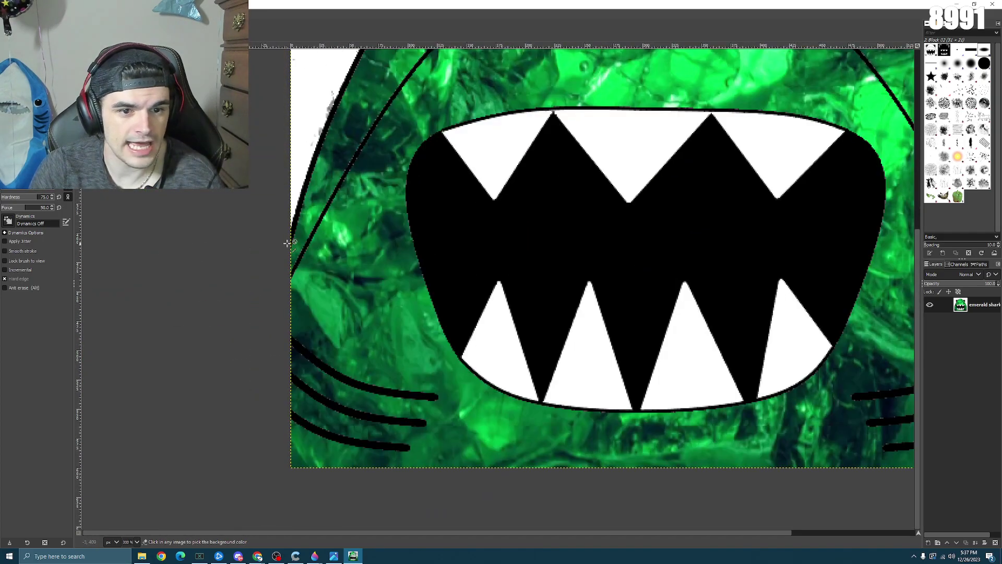
pyautogui.scroll(5, 286, 235)
pyautogui.scroll(-2, 313, 233)
pyautogui.scroll(5, 351, 123)
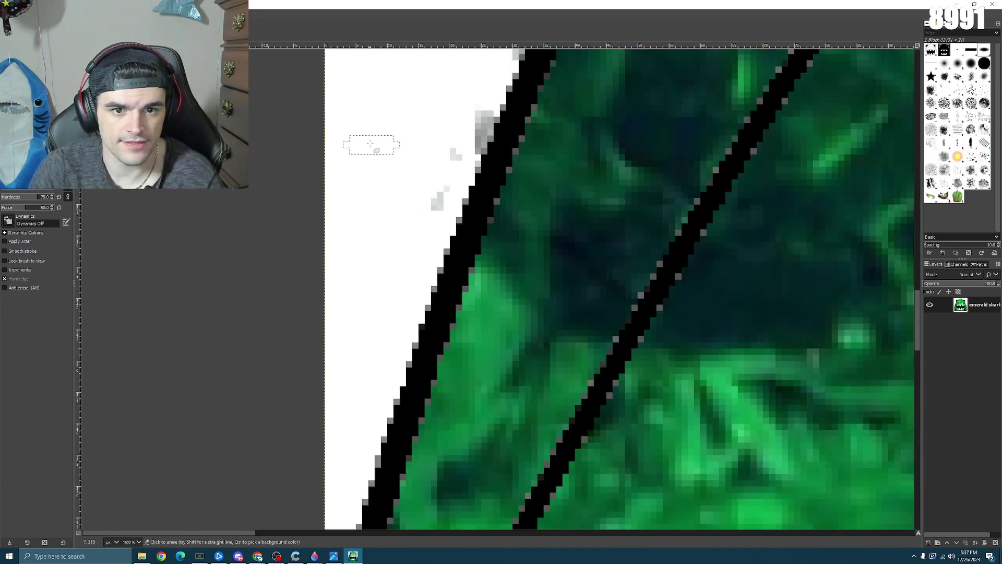
pyautogui.scroll(3, 370, 143)
pyautogui.moveTo(439, 410); pyautogui.dragTo(470, 354)
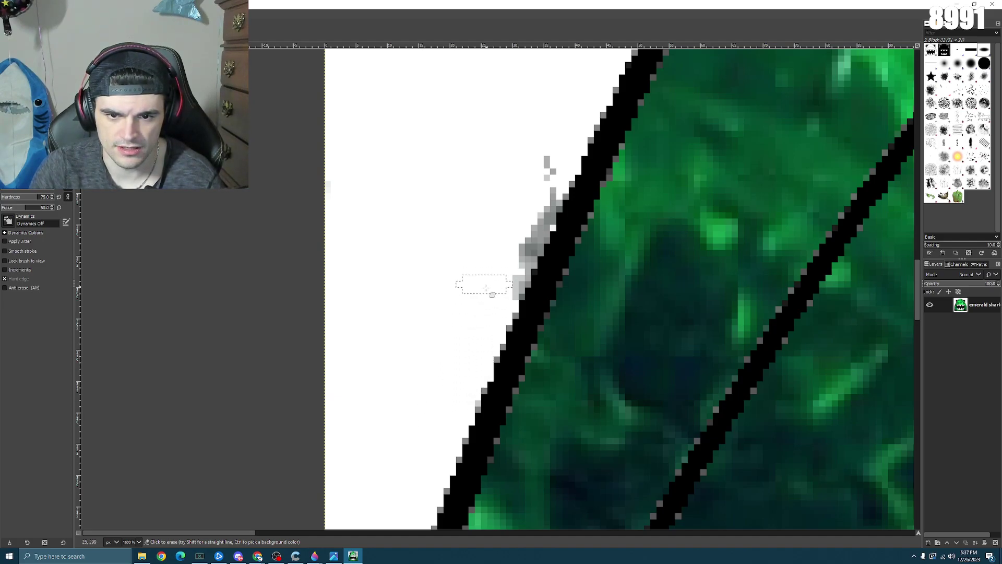
pyautogui.moveTo(493, 288)
pyautogui.mouseDown()
pyautogui.moveTo(493, 266)
pyautogui.moveTo(543, 171)
pyautogui.mouseUp()
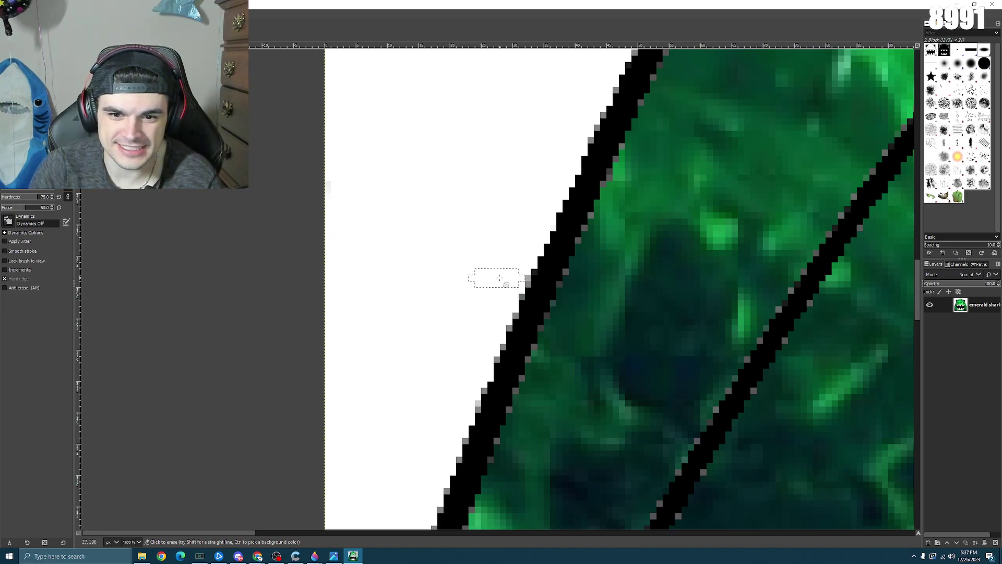
# - Inspect the whole image and the outlines of the head and right-hand eye up close for leftover specks
pyautogui.scroll(-10, 552, 185)
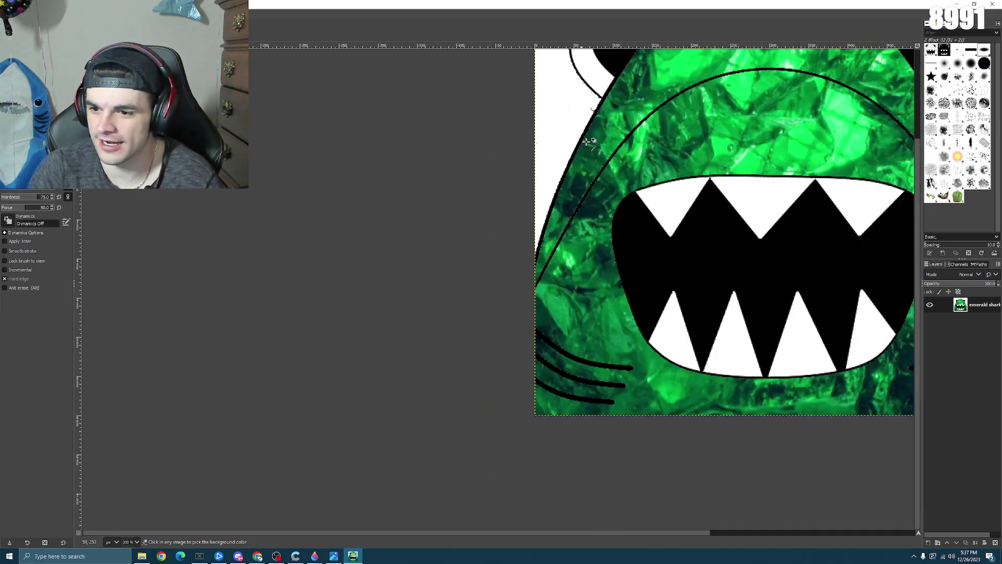
pyautogui.scroll(3, 757, 94)
pyautogui.scroll(2, 757, 94)
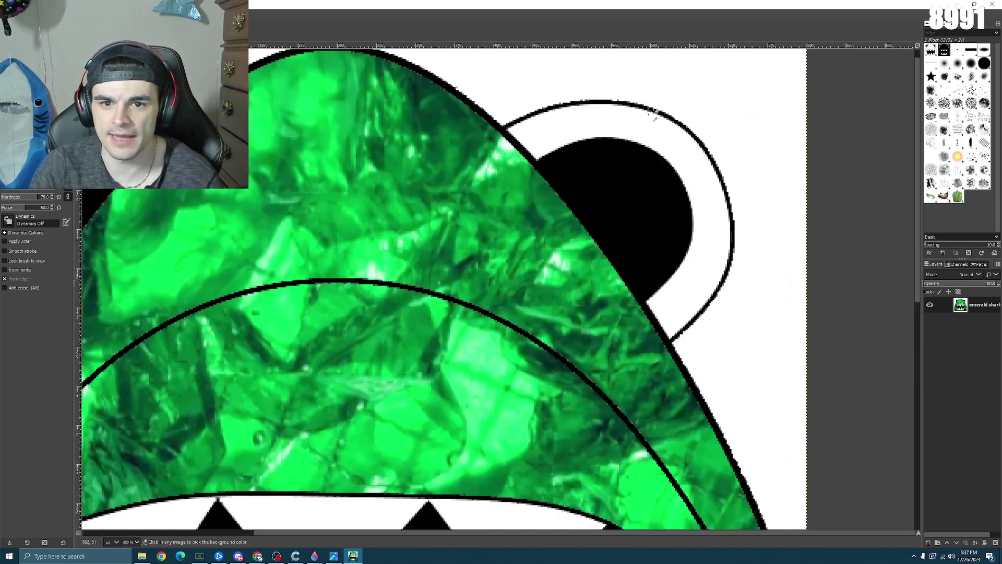
pyautogui.scroll(-2, 228, 106)
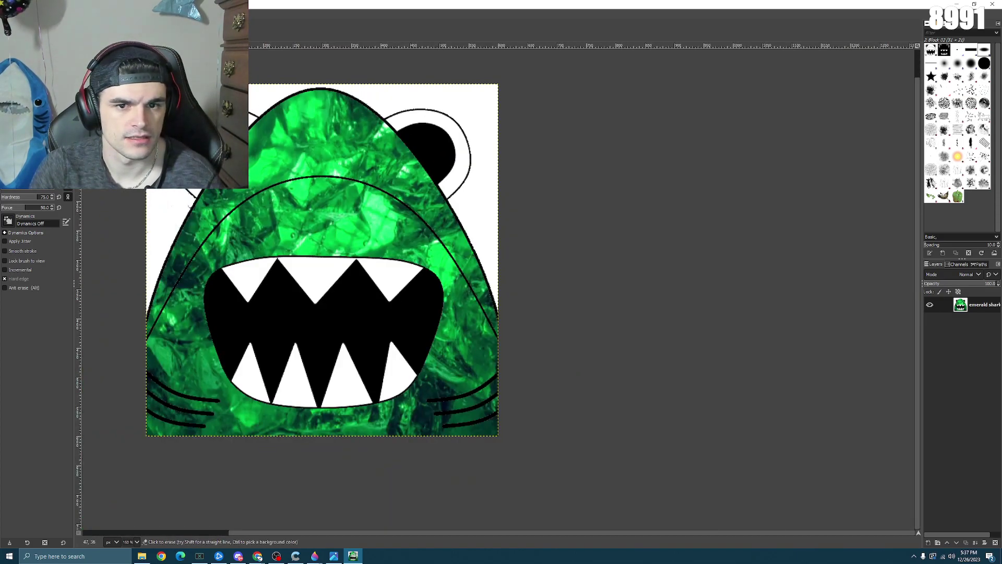
pyautogui.scroll(2, 501, 94)
pyautogui.scroll(-2, 318, 85)
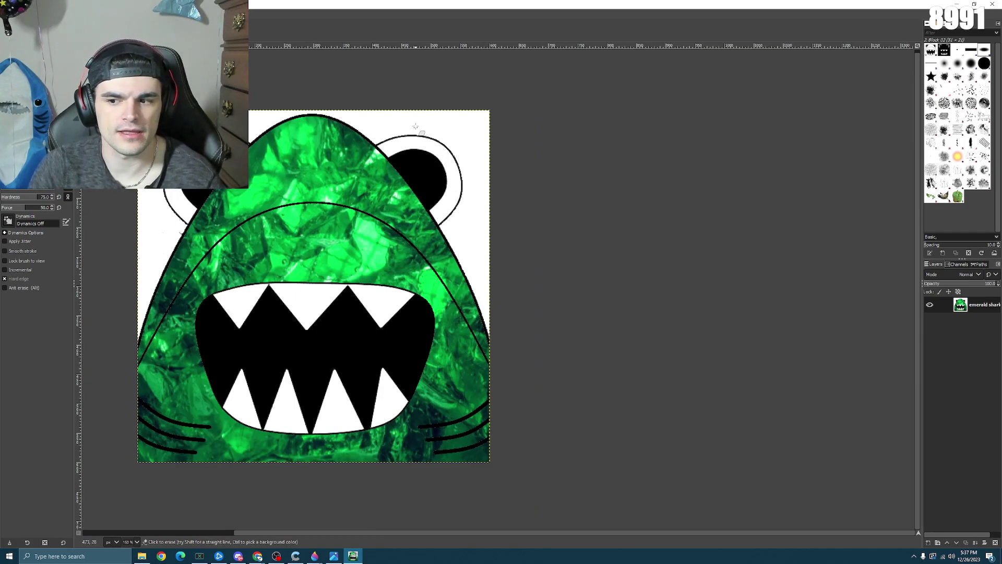
pyautogui.scroll(1, 407, 118)
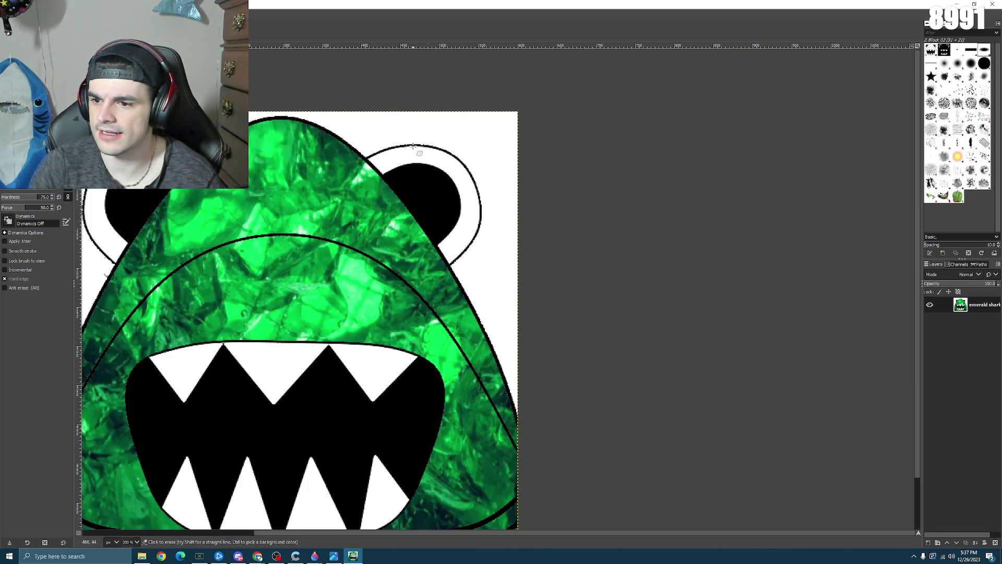
pyautogui.scroll(-2, 306, 131)
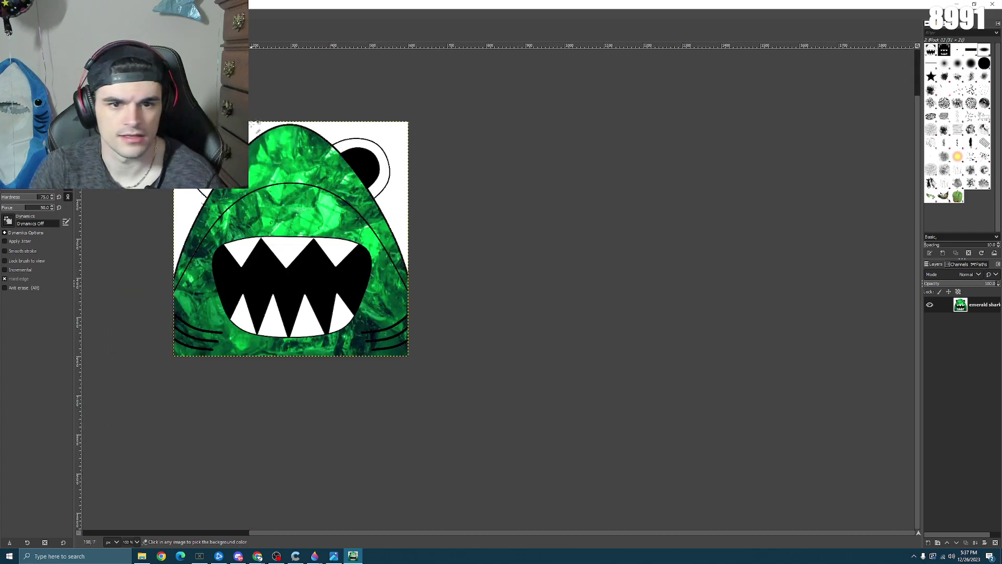
pyautogui.scroll(7, 461, 249)
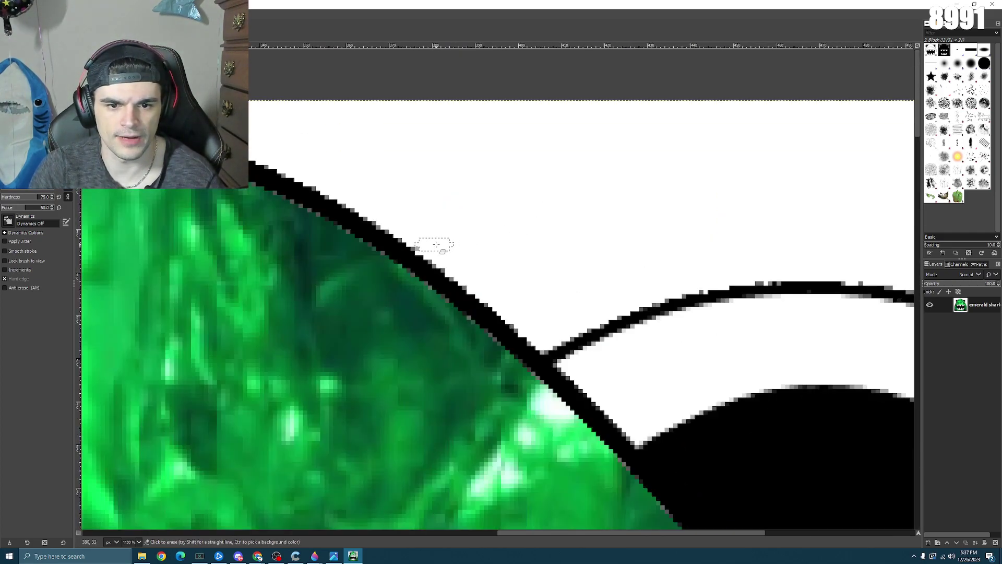
pyautogui.scroll(-3, 559, 238)
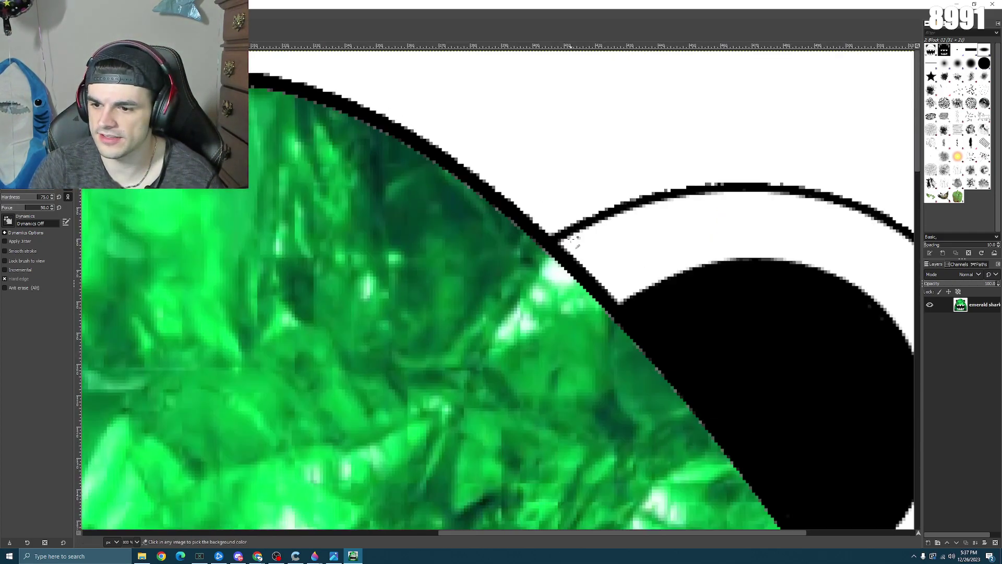
pyautogui.scroll(-5, 380, 206)
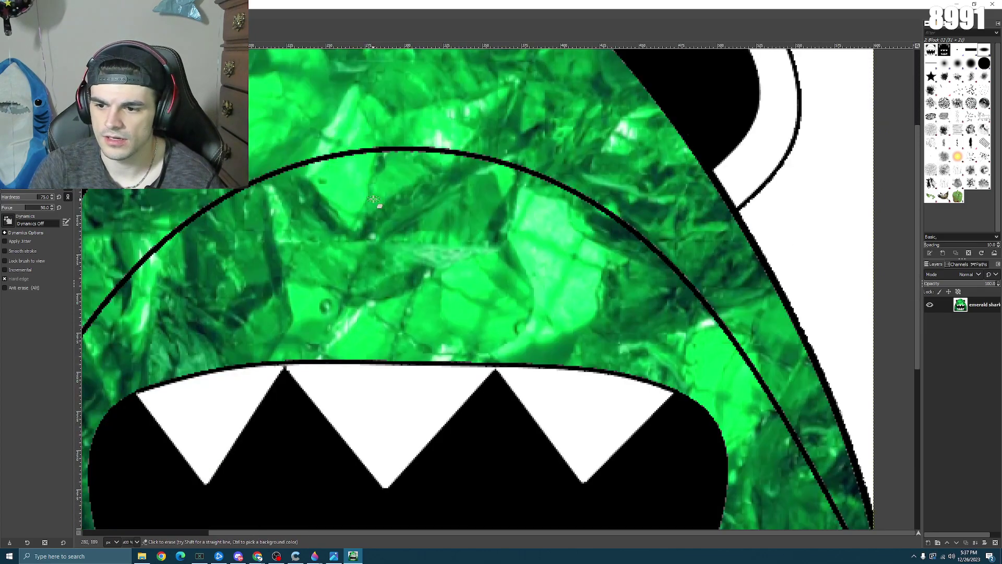
pyautogui.scroll(-5, 387, 203)
pyautogui.scroll(5, 604, 133)
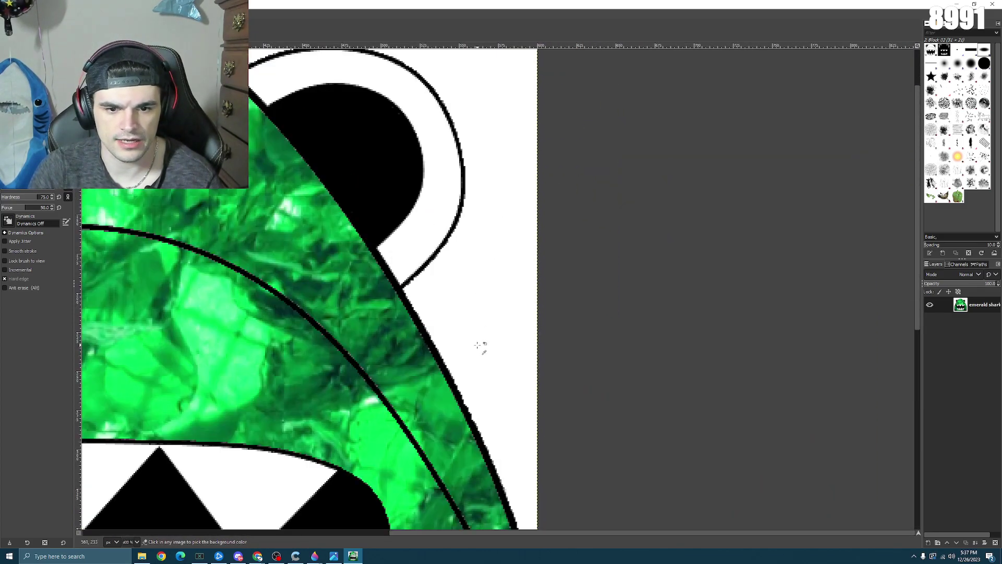
pyautogui.scroll(2, 477, 345)
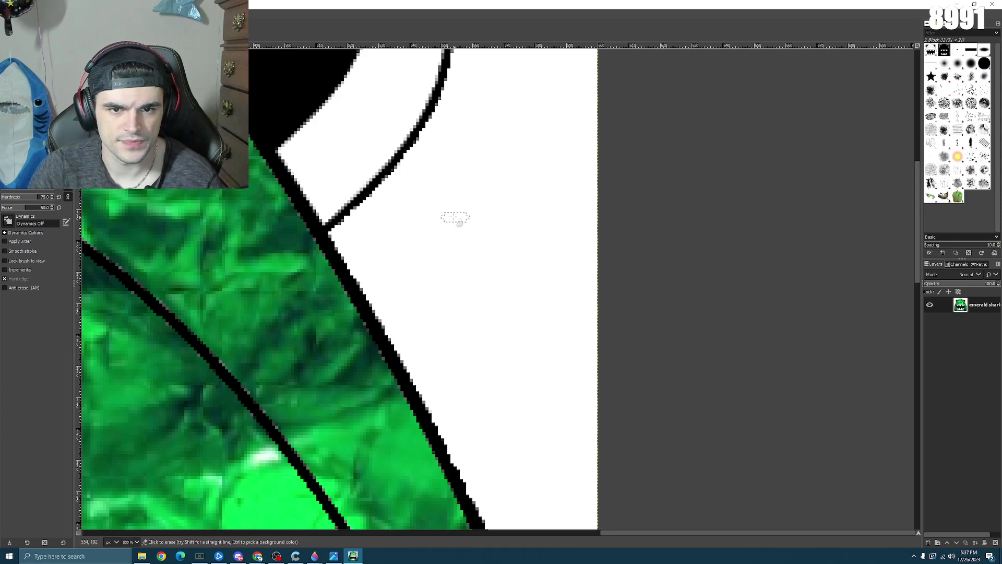
# - Erase the stray grey and greenish pixels sitting along the top of the left-hand eye's outer outline
pyautogui.scroll(10, 464, 108)
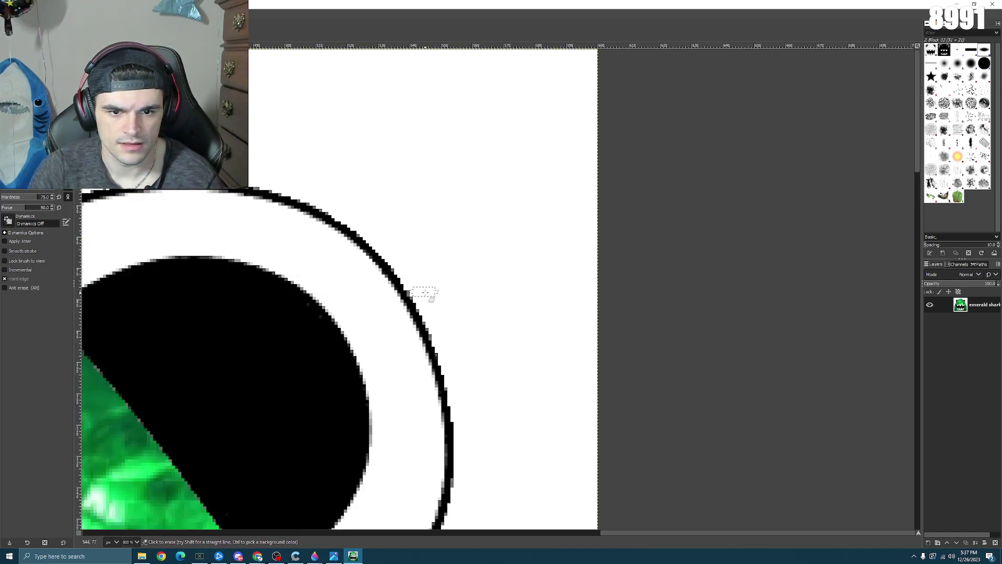
pyautogui.scroll(-10, 379, 188)
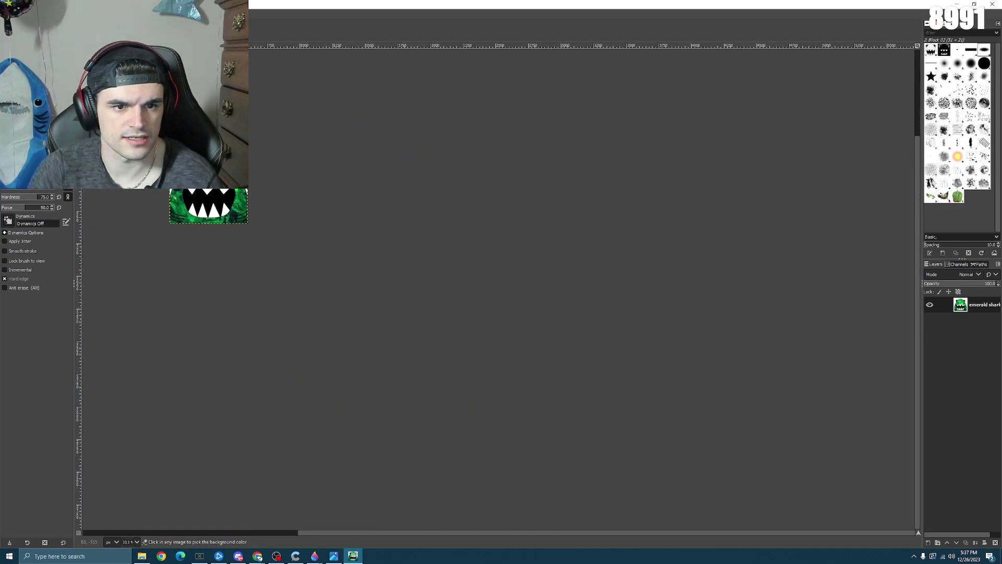
pyautogui.scroll(10, 418, 323)
pyautogui.scroll(4, 418, 324)
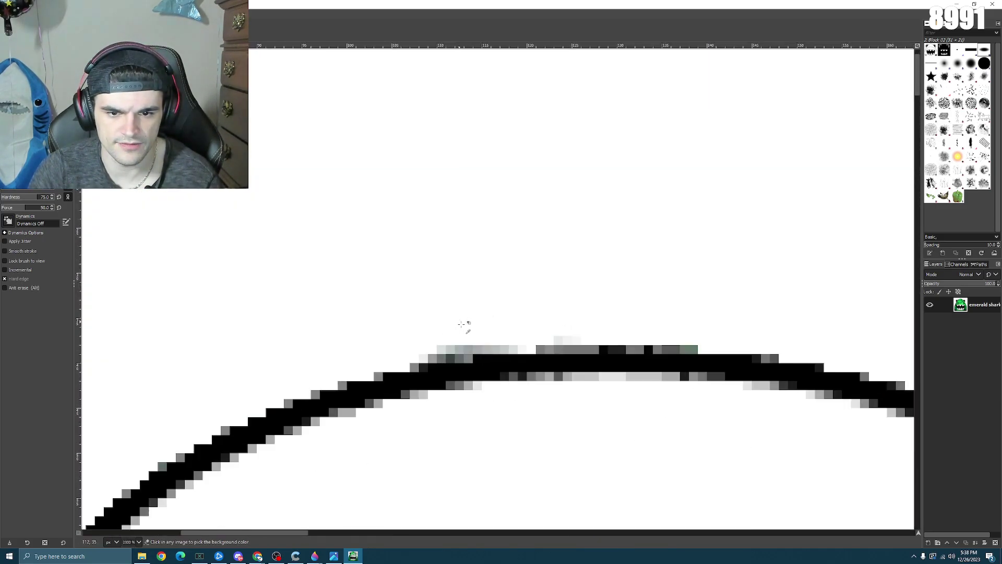
pyautogui.moveTo(453, 340); pyautogui.dragTo(487, 336)
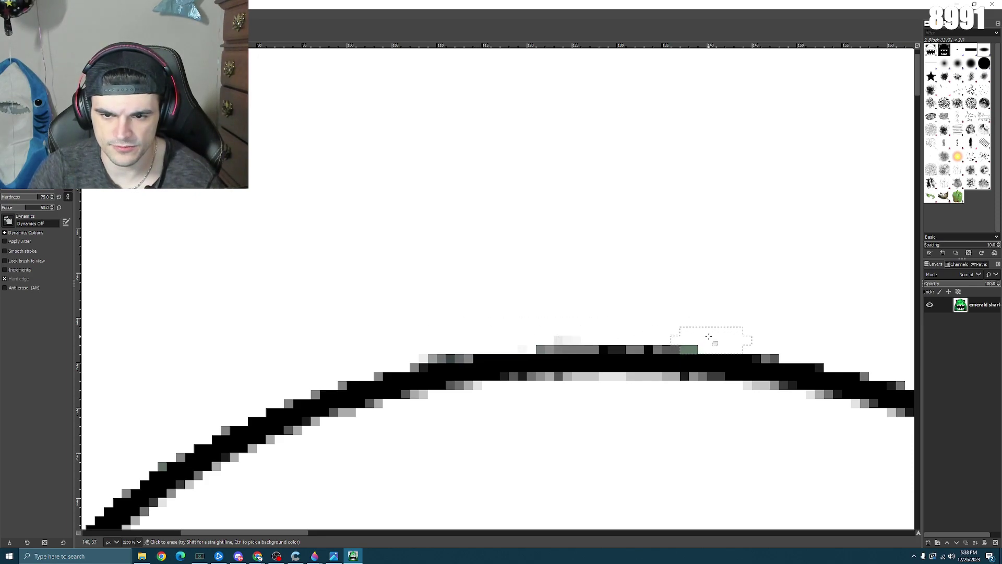
pyautogui.click(568, 331)
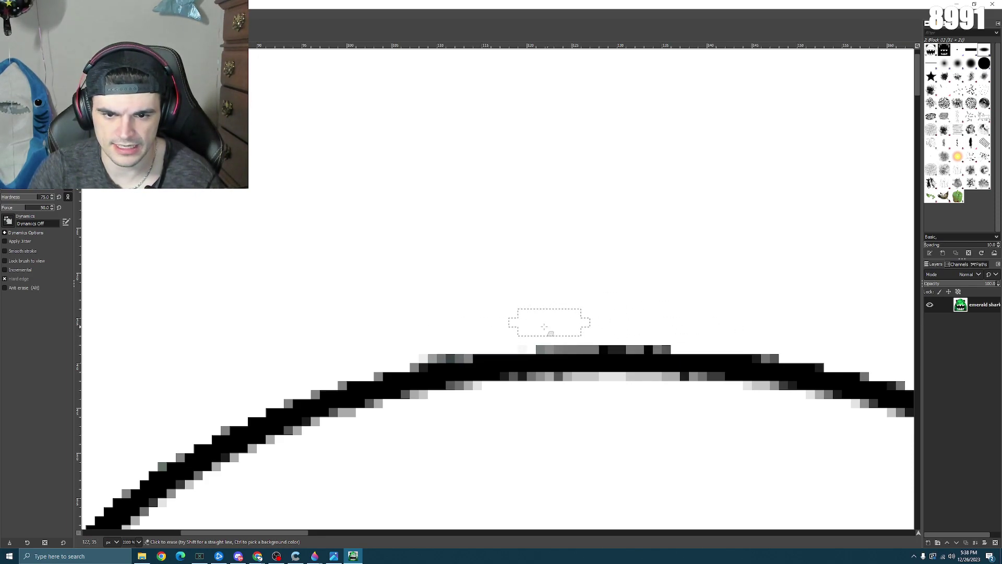
pyautogui.click(405, 347)
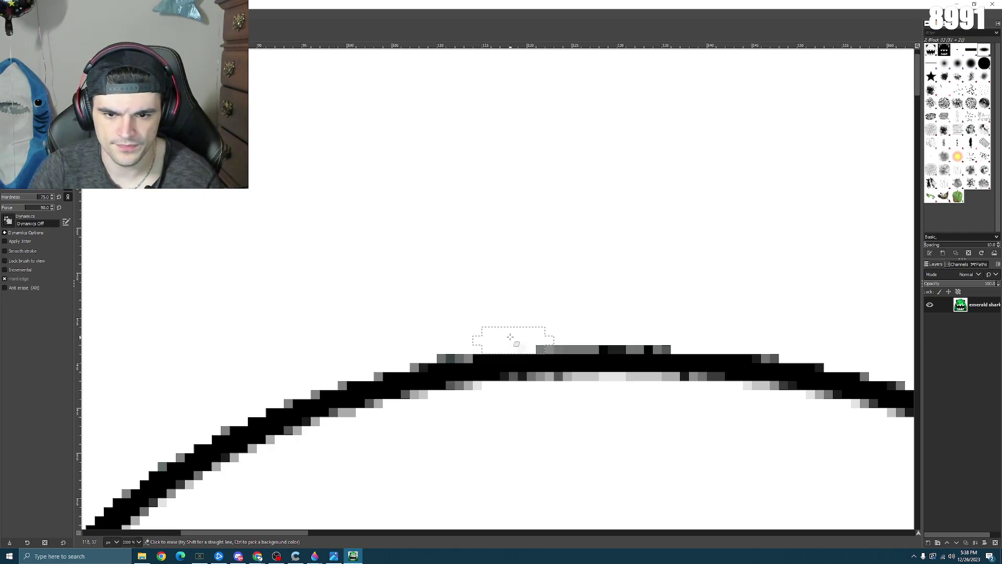
# - Inspect the outlines of both eyes and the top of the head for leftover specks, up close and as a whole
pyautogui.scroll(-4, 511, 335)
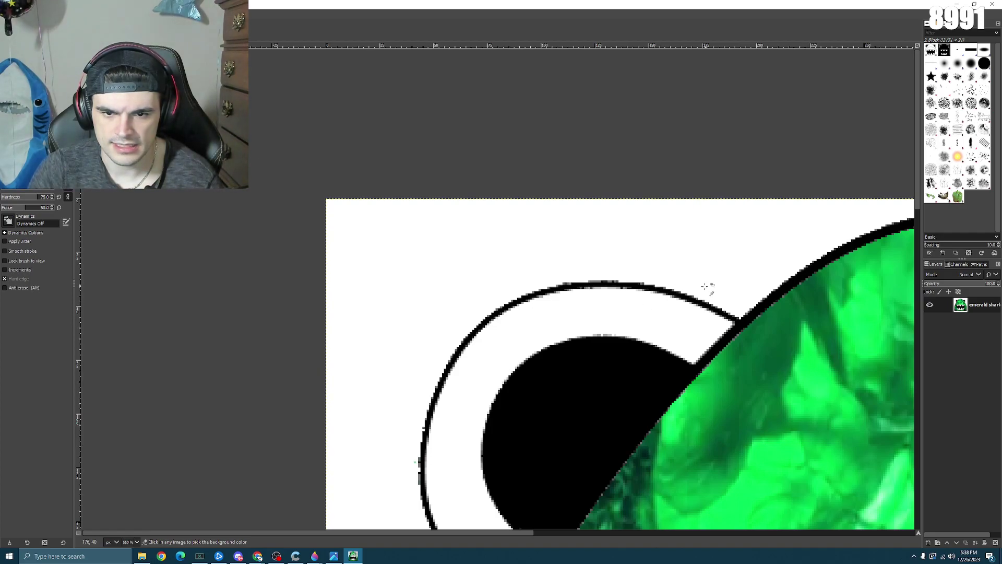
pyautogui.scroll(-5, 705, 286)
pyautogui.scroll(6, 708, 282)
pyautogui.scroll(-4, 620, 299)
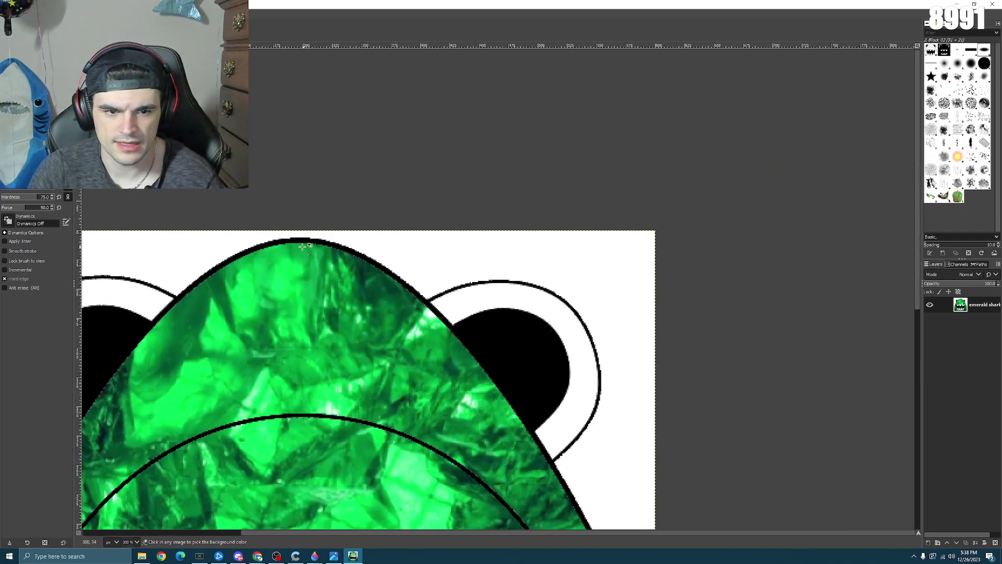
pyautogui.scroll(5, 140, 279)
pyautogui.scroll(2, 140, 279)
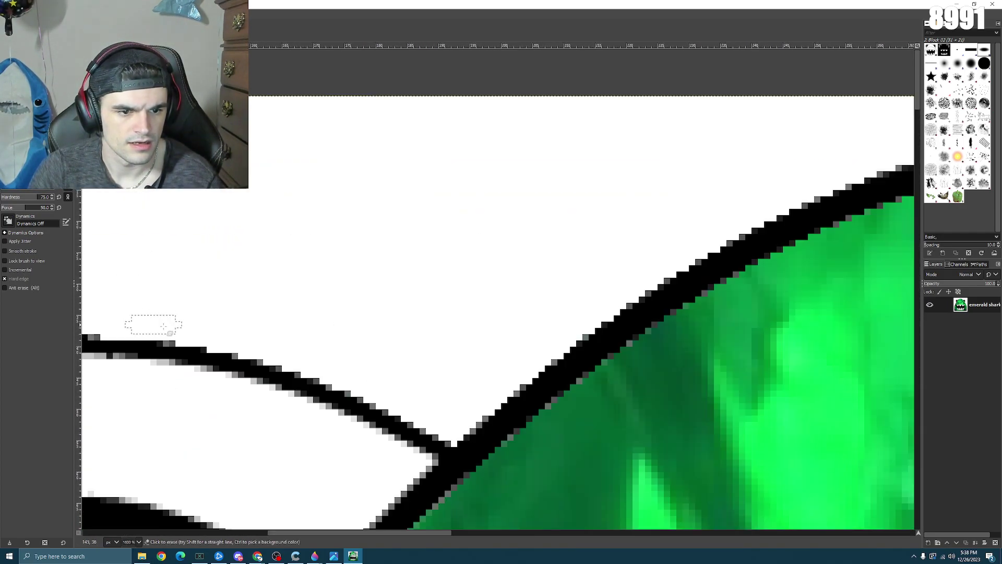
pyautogui.scroll(-6, 119, 324)
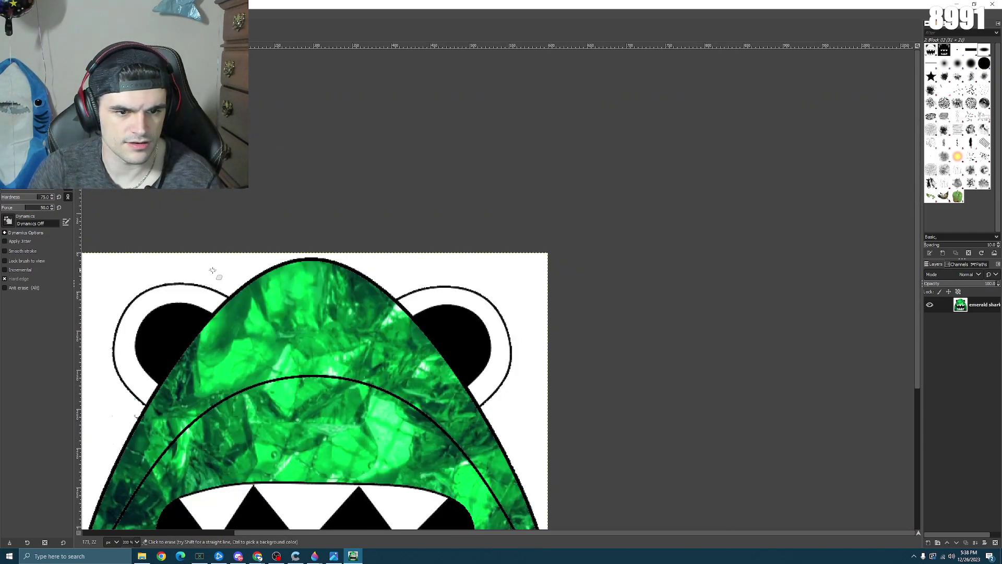
pyautogui.scroll(-2, 213, 269)
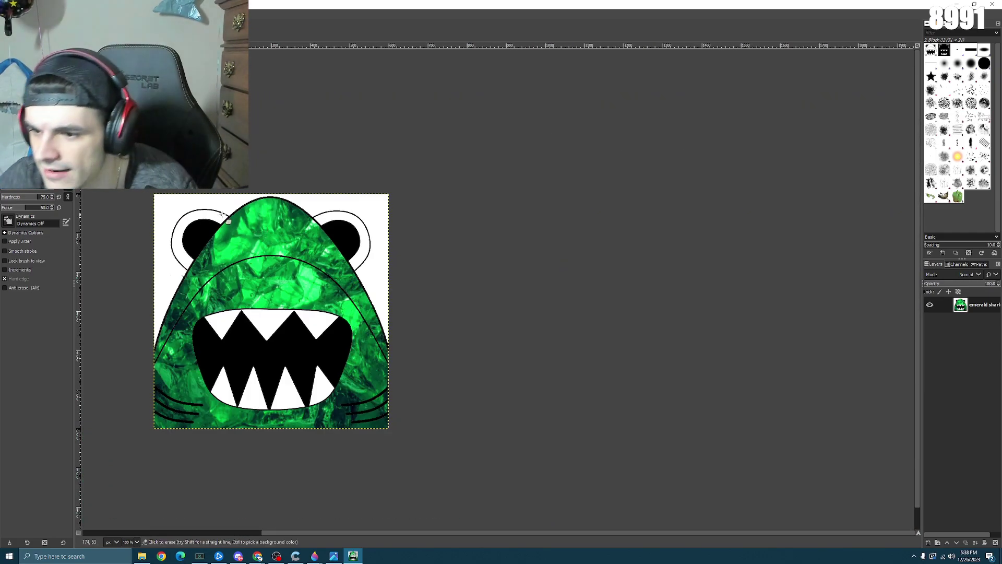
# - Erase the grey pixels protruding from the outer left side of the left-hand eye's outline
pyautogui.scroll(4, 188, 235)
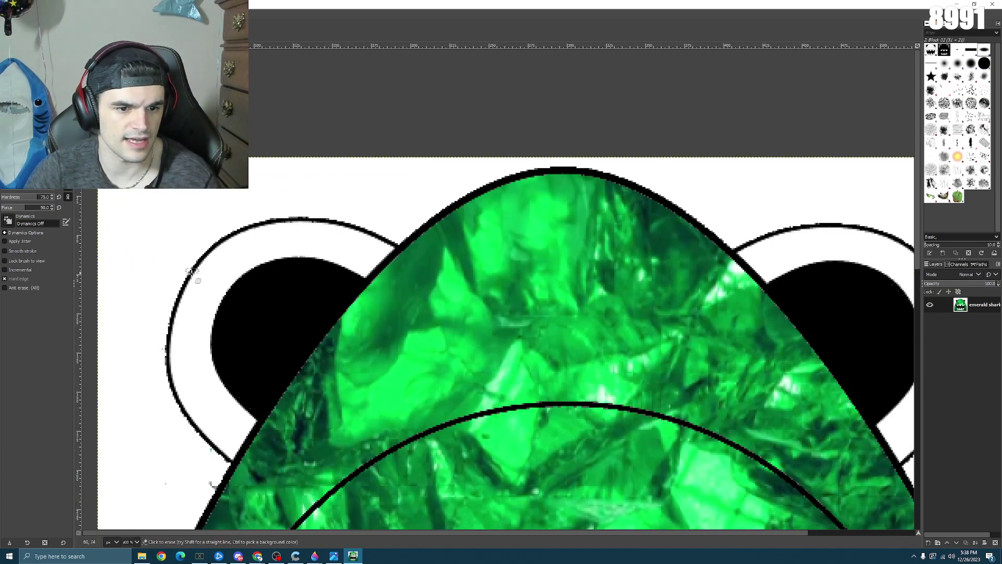
pyautogui.scroll(4, 170, 357)
pyautogui.scroll(-2, 184, 354)
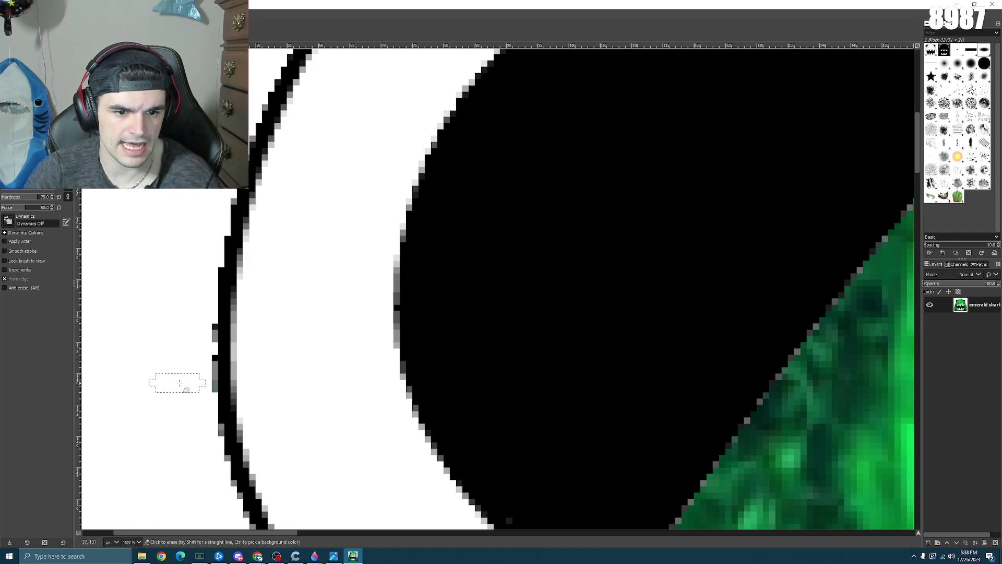
pyautogui.click(188, 388)
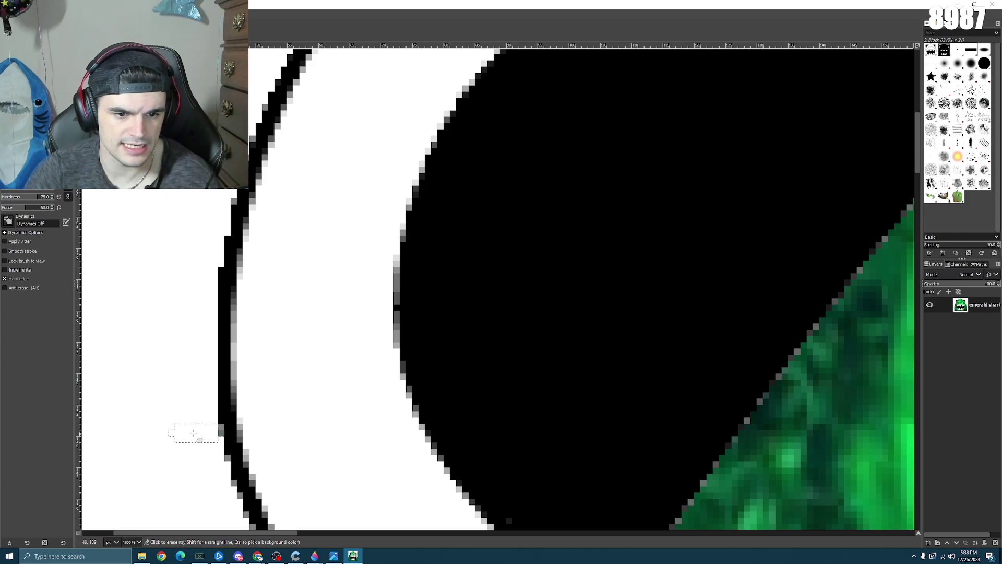
# - Erase the green speck, the grey smudge touching the head outline and the isolated grey dot below the left-hand eye
pyautogui.scroll(-5, 206, 449)
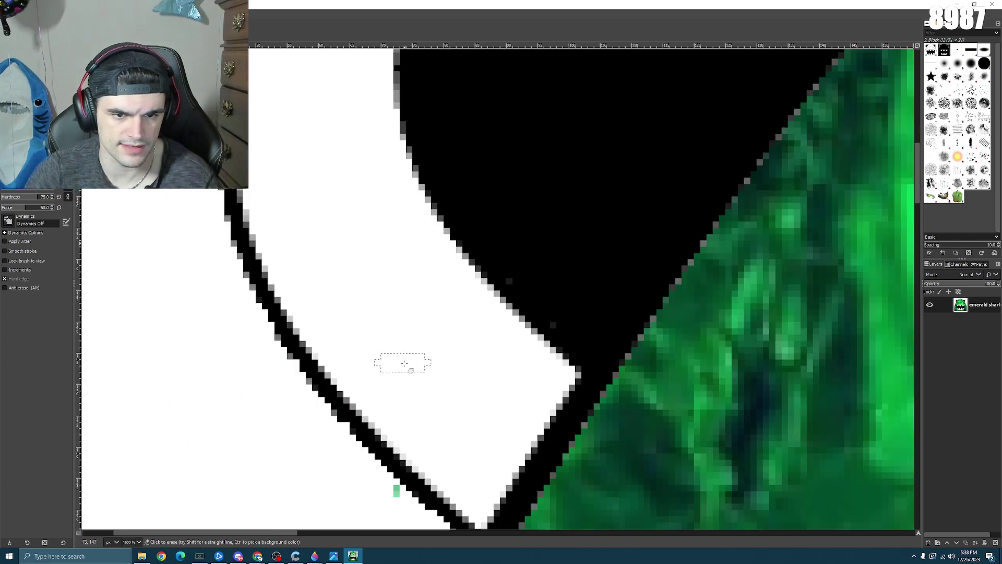
pyautogui.scroll(4, 794, 233)
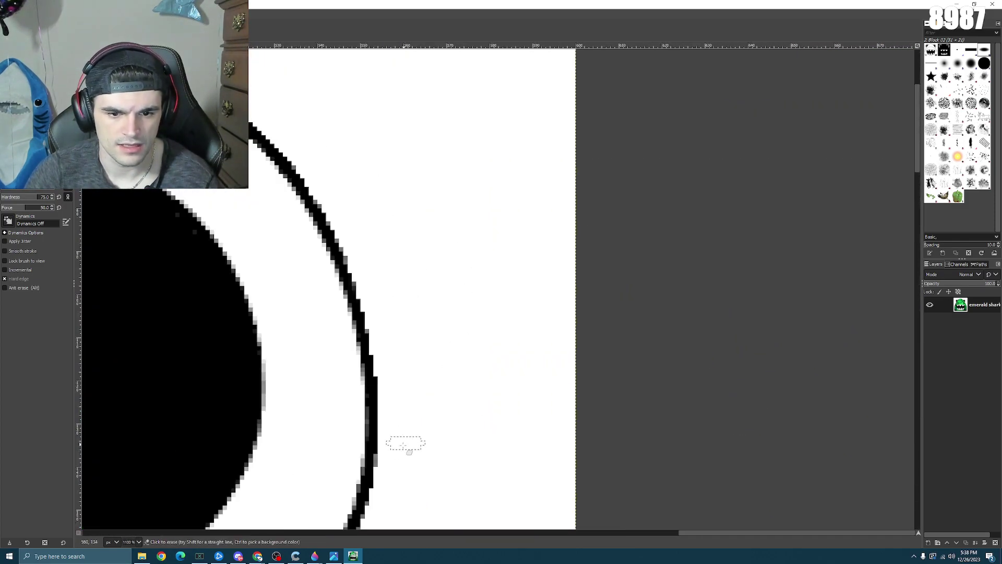
pyautogui.scroll(-6, 393, 462)
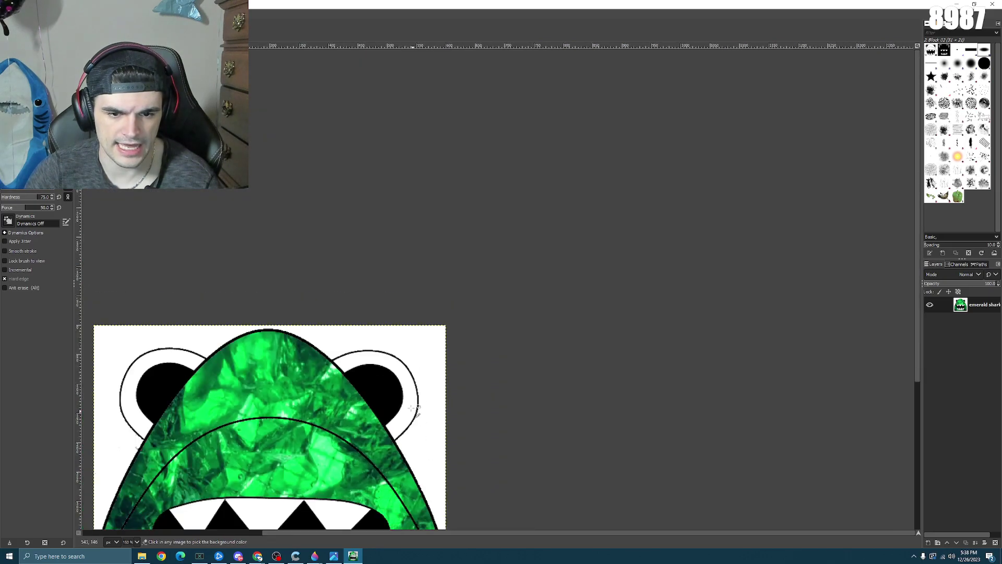
pyautogui.scroll(2, 408, 361)
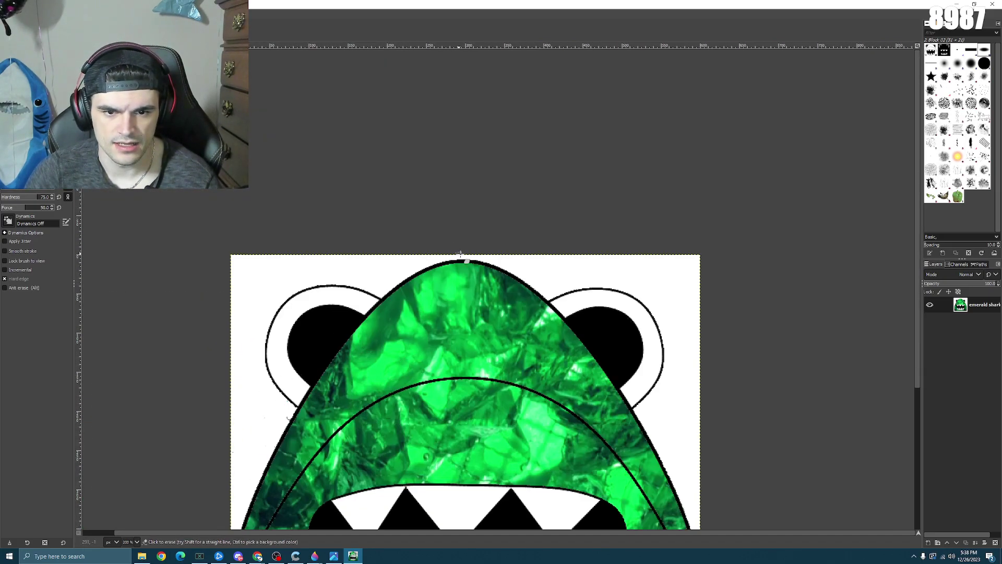
pyautogui.scroll(4, 516, 256)
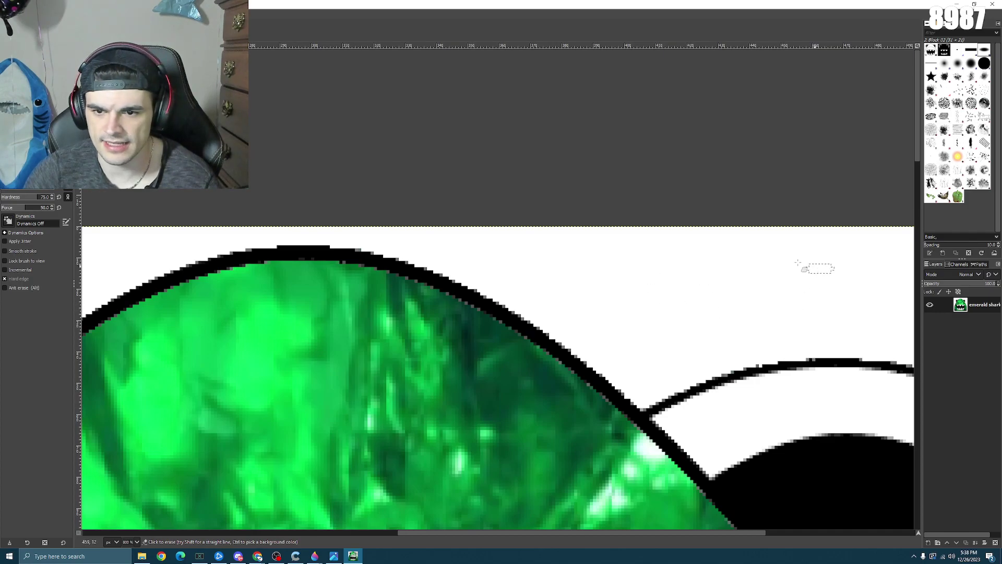
pyautogui.scroll(-5, 459, 209)
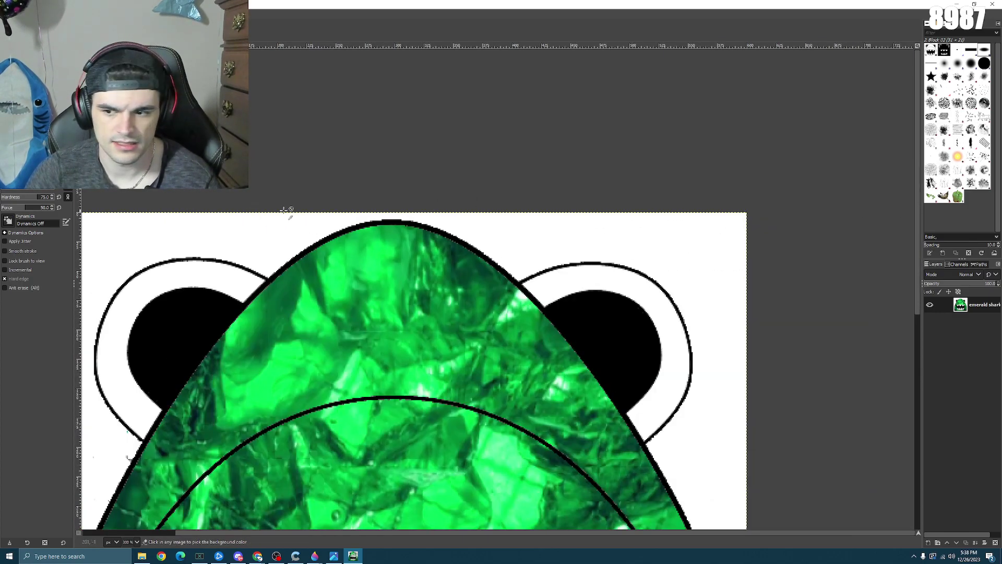
pyautogui.scroll(-2, 240, 263)
pyautogui.scroll(9, 313, 313)
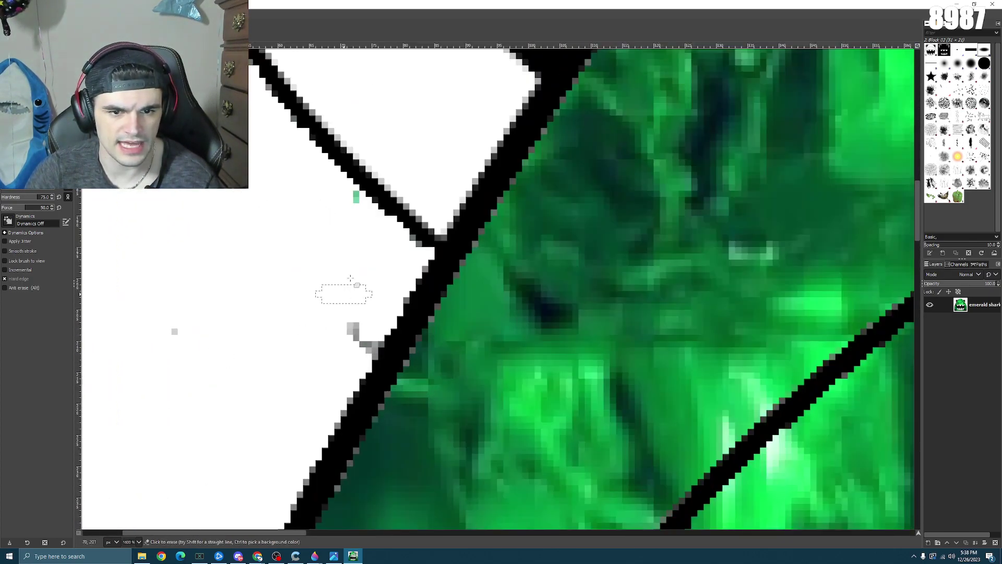
pyautogui.click(336, 200)
pyautogui.click(343, 331)
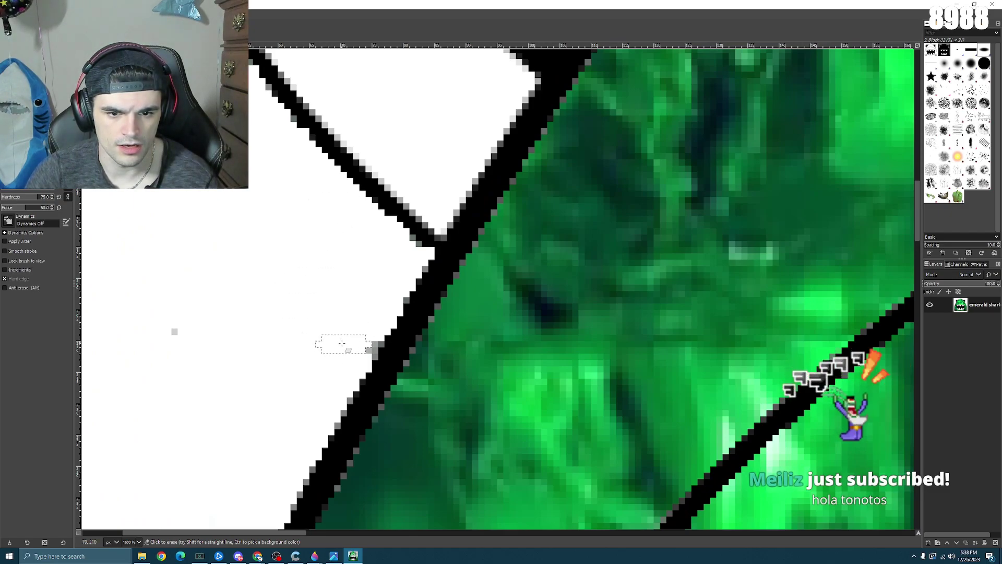
pyautogui.click(351, 341)
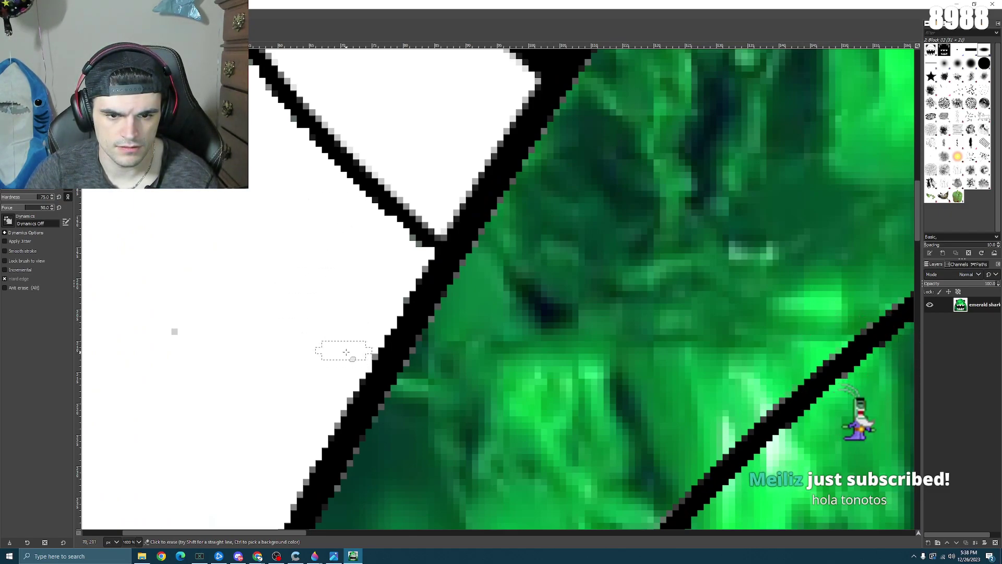
pyautogui.click(175, 331)
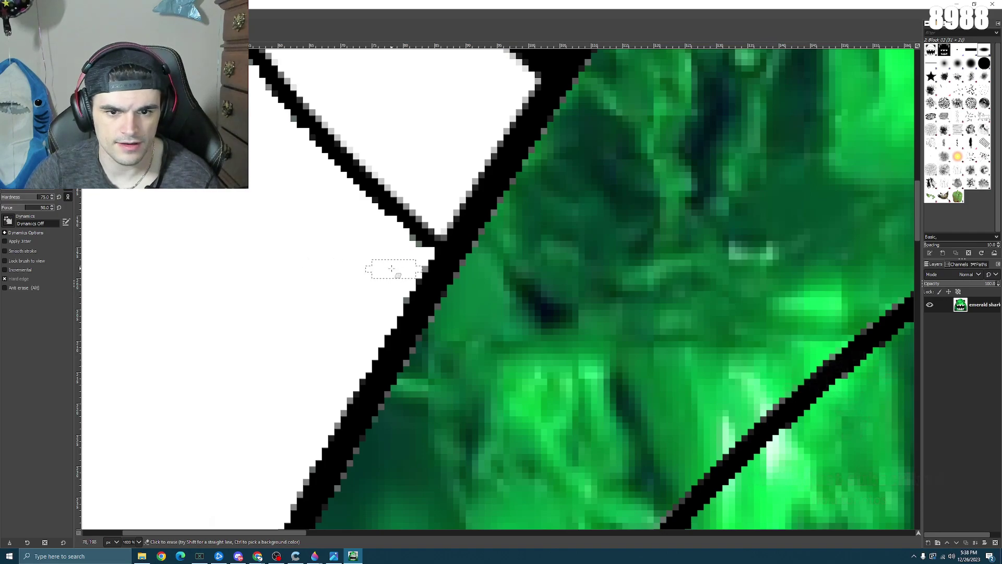
# - Check the background along both sides of the head, down to where its outlines meet the canvas edges
pyautogui.keyDown('ctrl'); pyautogui.scroll(-5, 279, 315); pyautogui.keyUp('ctrl')
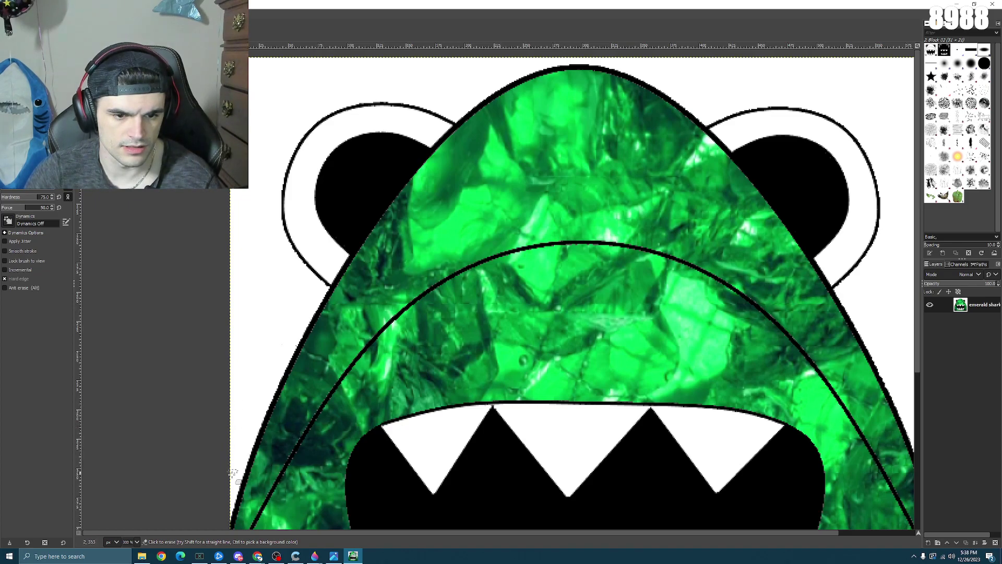
pyautogui.scroll(-5, 233, 472)
pyautogui.keyDown('ctrl'); pyautogui.scroll(6, 277, 343); pyautogui.keyUp('ctrl')
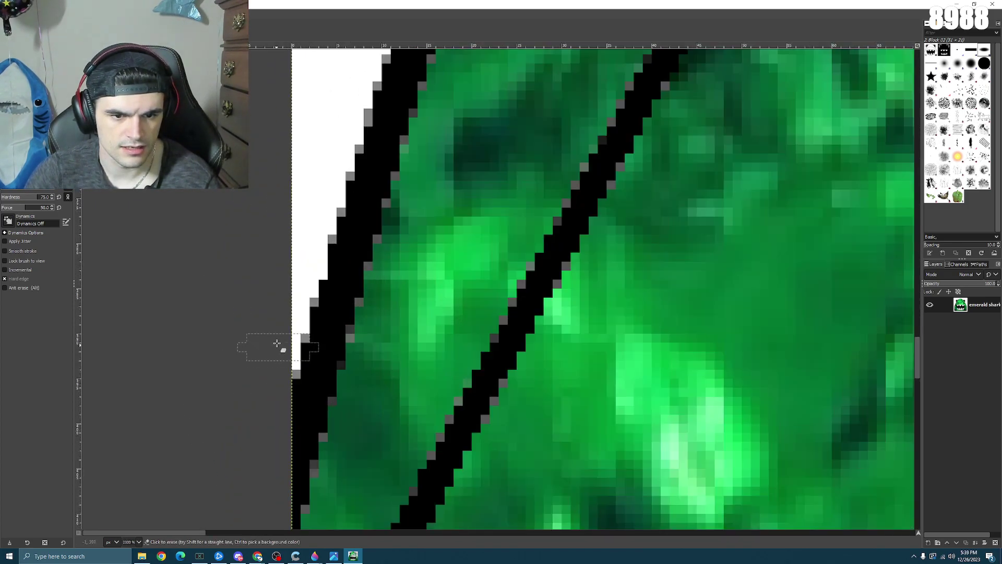
pyautogui.keyDown('ctrl'); pyautogui.scroll(-14, 276, 343); pyautogui.keyUp('ctrl')
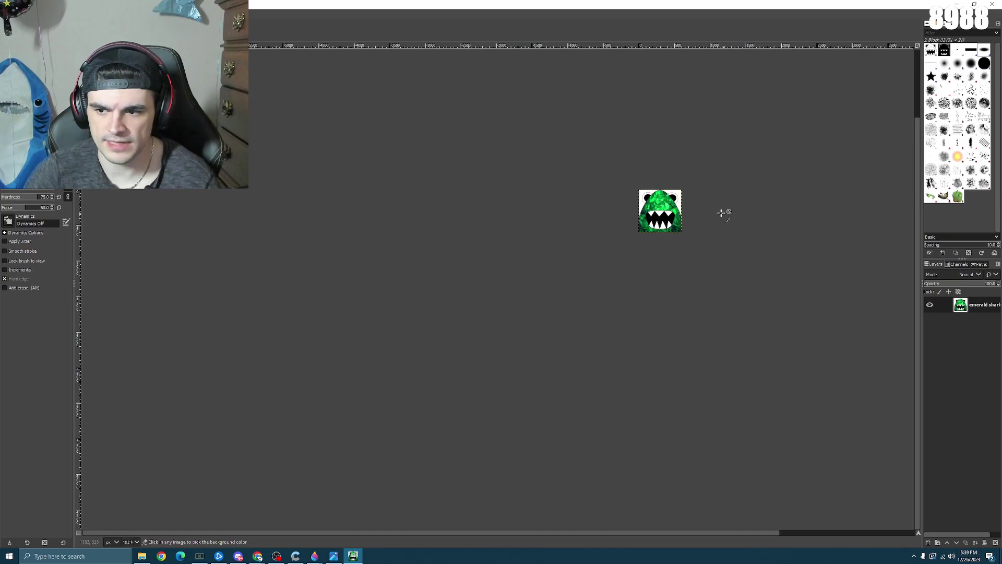
pyautogui.keyDown('ctrl'); pyautogui.scroll(4, 721, 213); pyautogui.keyUp('ctrl')
pyautogui.keyDown('ctrl'); pyautogui.scroll(4, 526, 139); pyautogui.keyUp('ctrl')
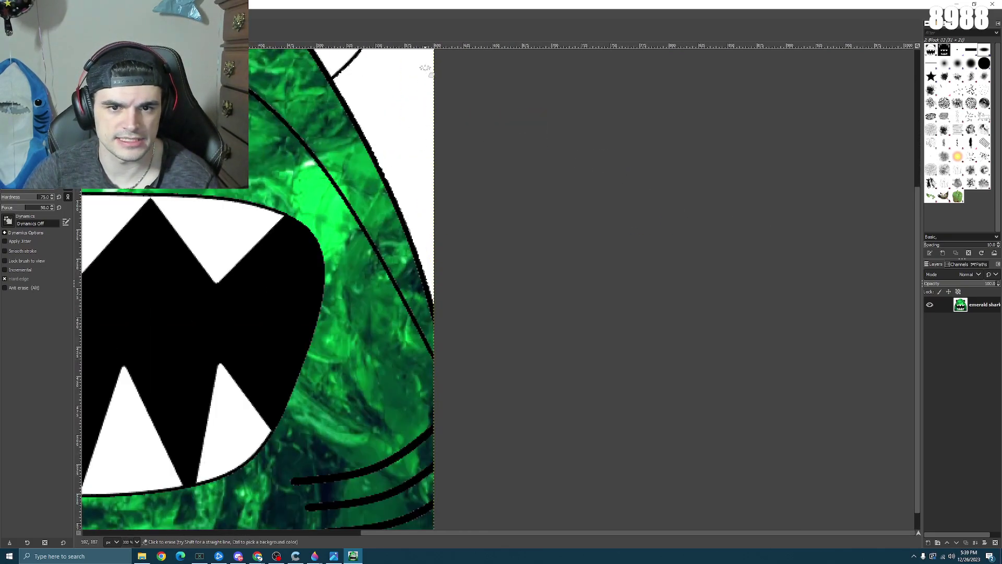
pyautogui.scroll(4, 418, 129)
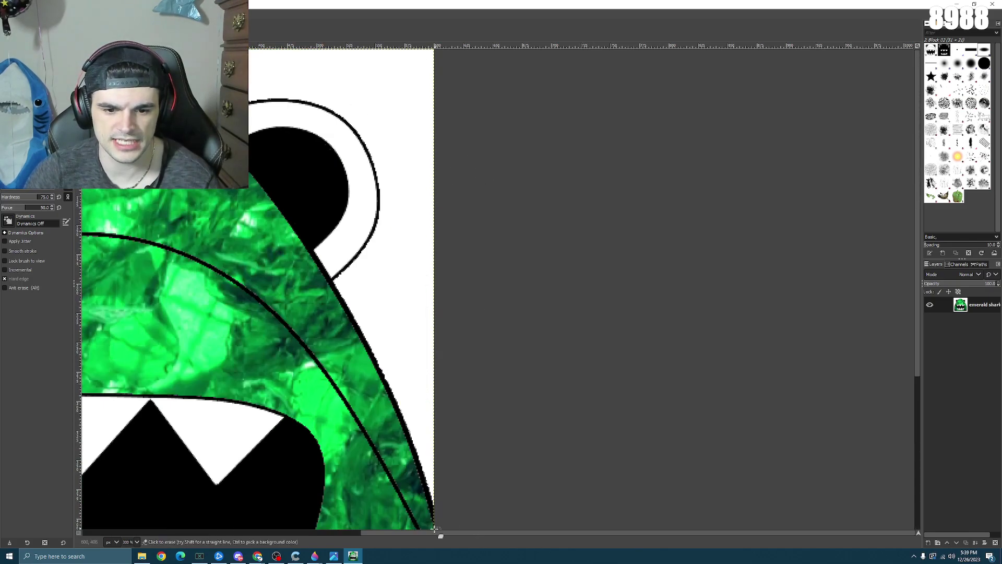
pyautogui.moveTo(450, 537); pyautogui.dragTo(124, 493)
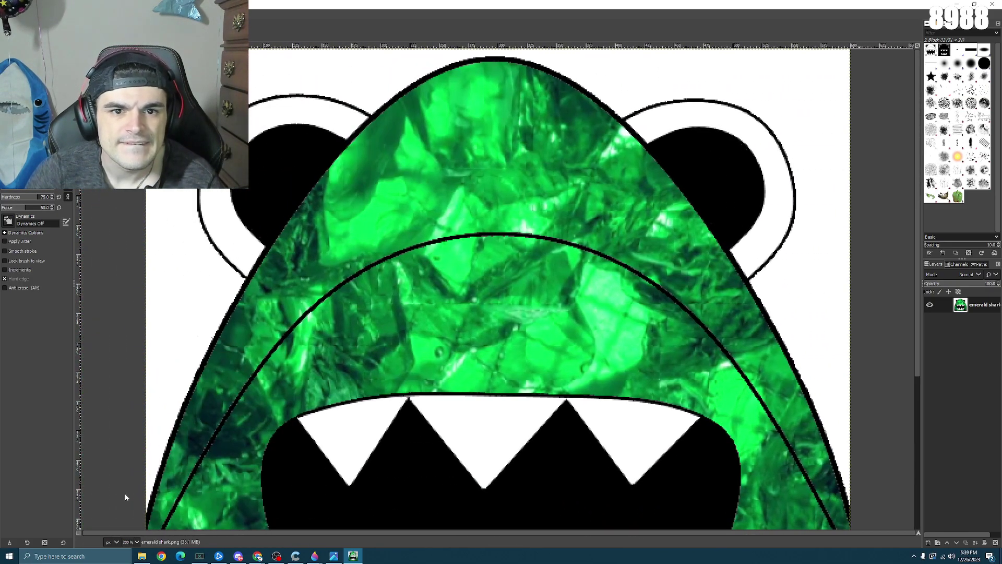
# - Examine the left-hand eye's outer outline and the head's left outline below it up close for remaining specks
pyautogui.scroll(3, 240, 67)
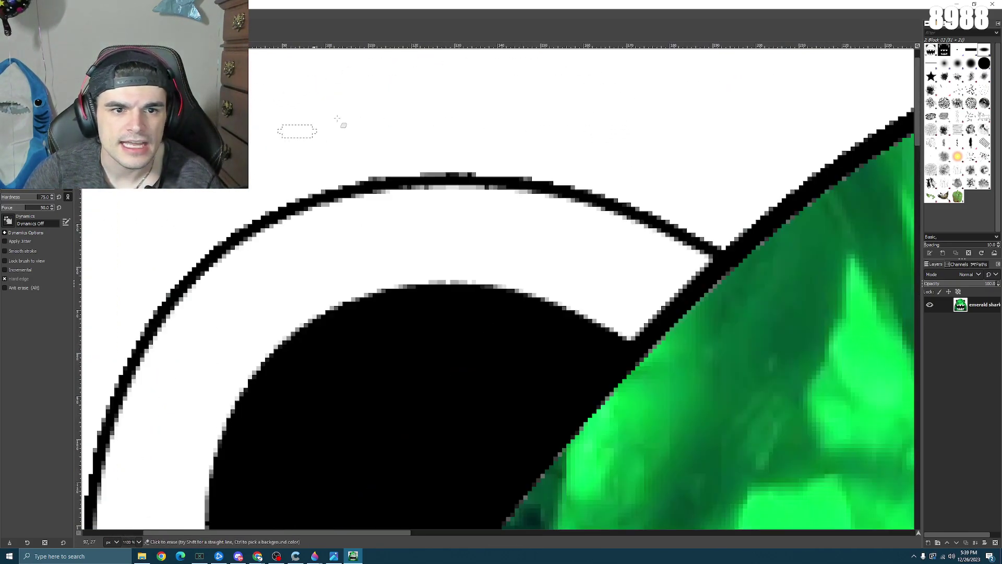
pyautogui.scroll(-8, 201, 228)
pyautogui.scroll(8, 193, 240)
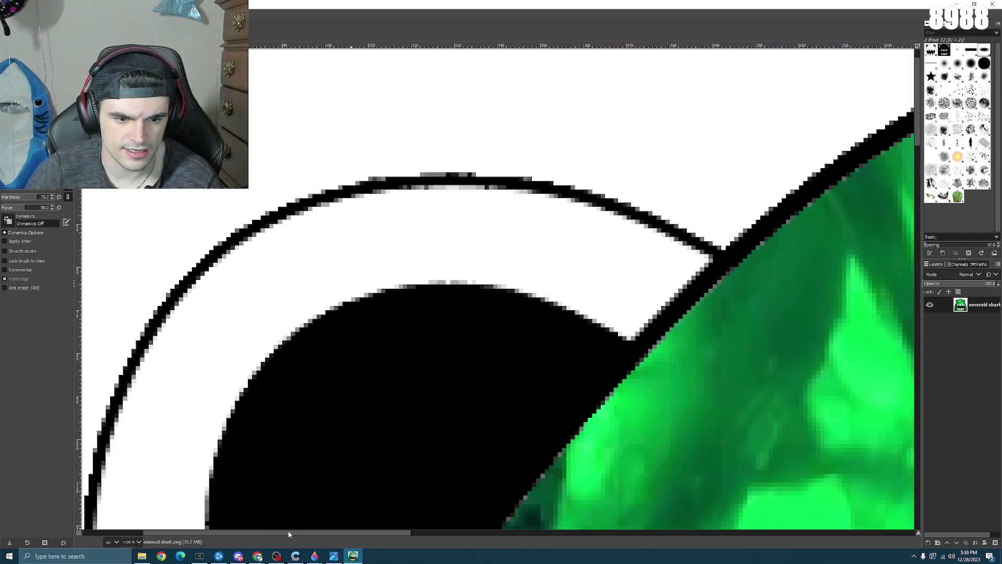
pyautogui.hscroll(-4, 289, 533)
pyautogui.scroll(-5, 191, 390)
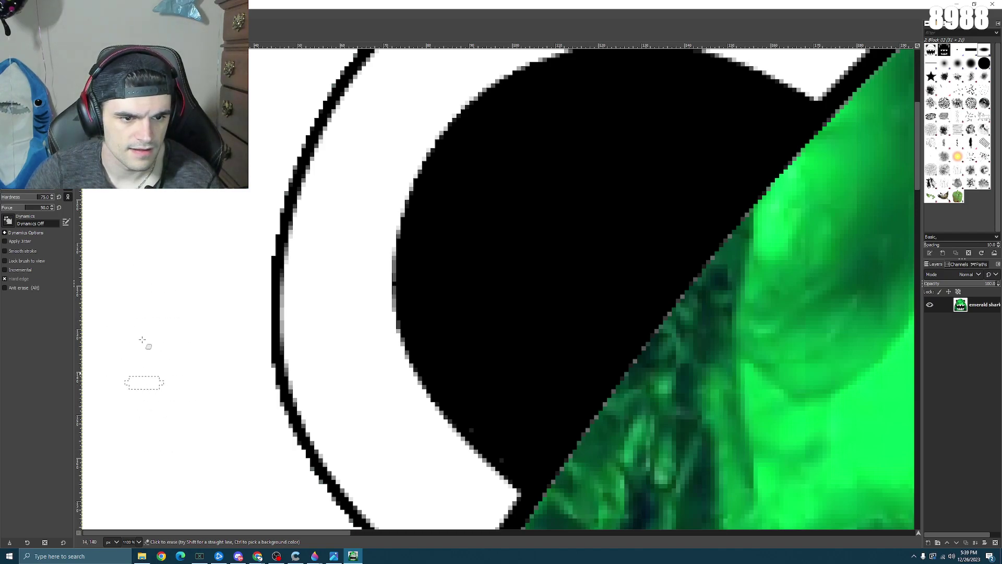
pyautogui.scroll(-5, 215, 292)
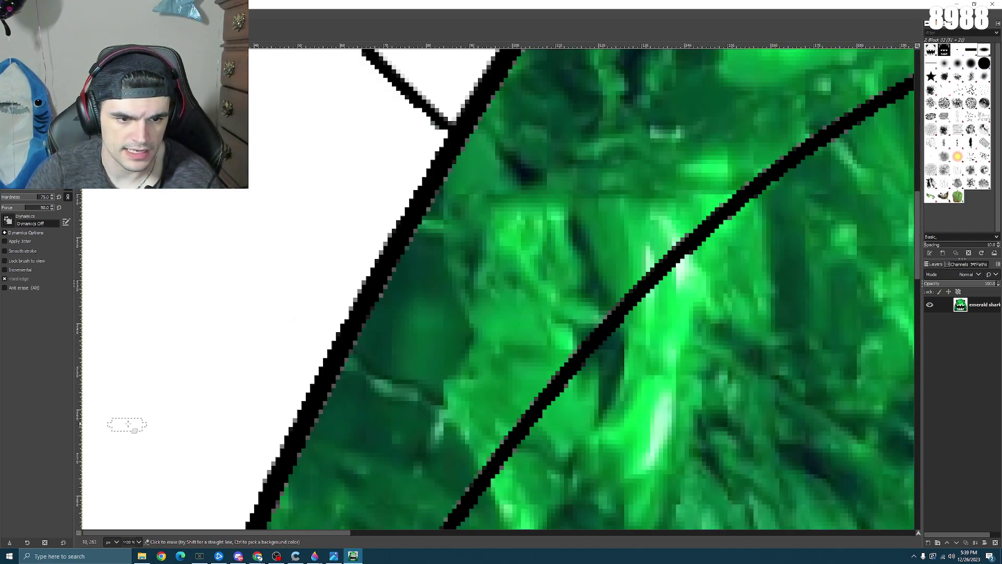
pyautogui.scroll(-2, 173, 373)
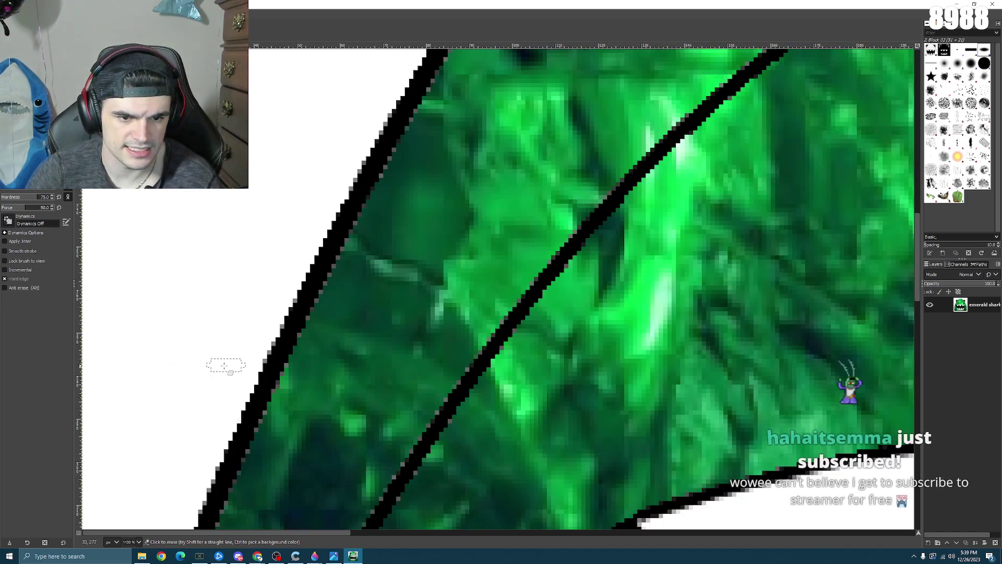
# - Examine the head's left outline, the point where the right-hand eye meets the head, and the whole face for remaining specks
pyautogui.scroll(-4, 219, 325)
pyautogui.scroll(2, 157, 295)
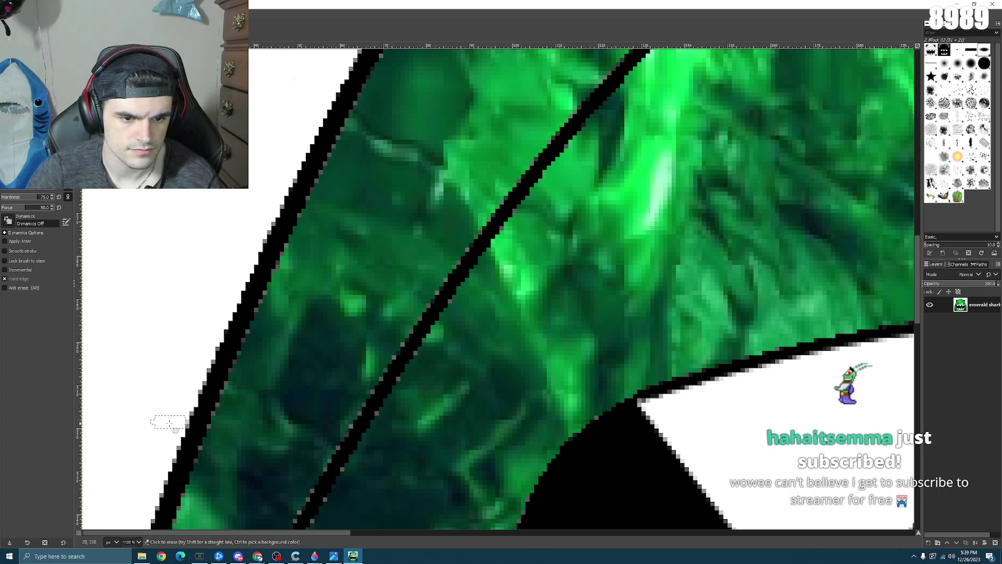
pyautogui.scroll(-5, 402, 215)
pyautogui.scroll(-6, 402, 215)
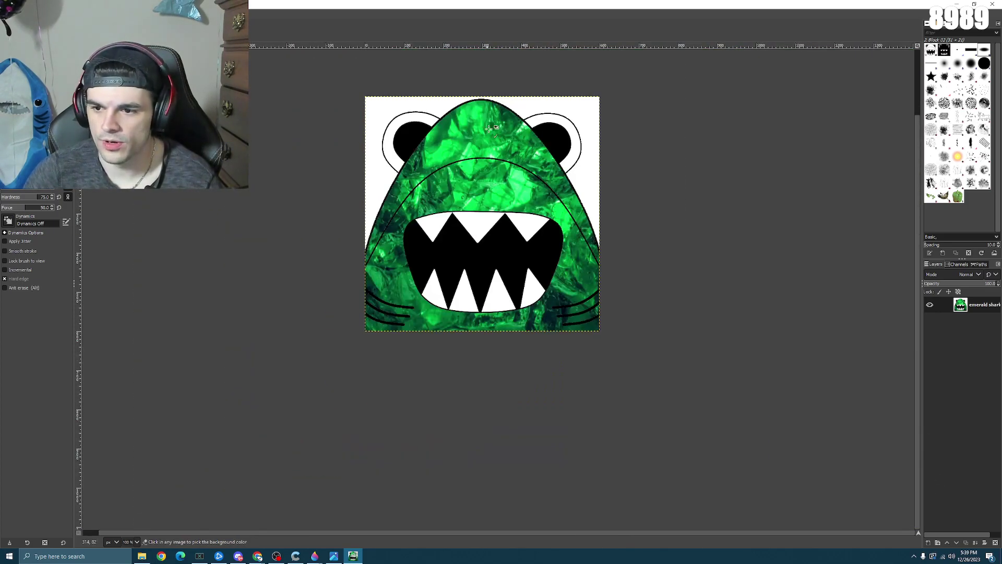
pyautogui.scroll(3, 562, 109)
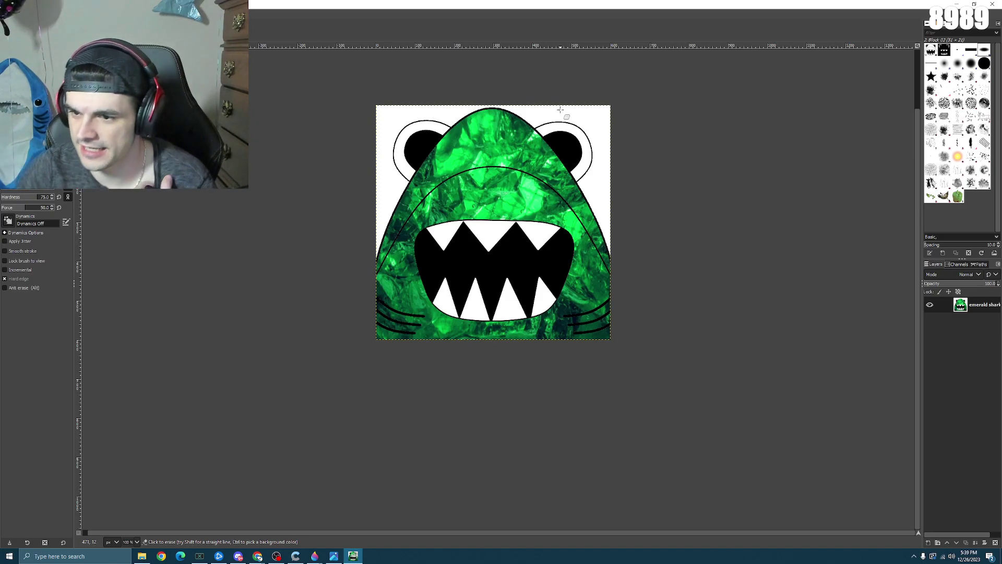
pyautogui.scroll(2, 533, 97)
pyautogui.scroll(7, 588, 176)
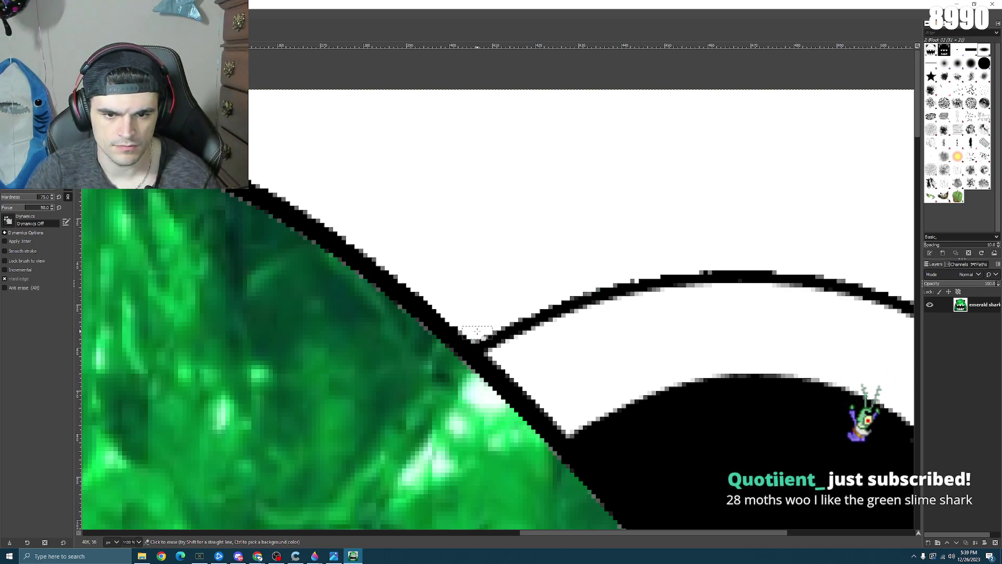
pyautogui.scroll(-4, 470, 230)
pyautogui.scroll(-4, 363, 197)
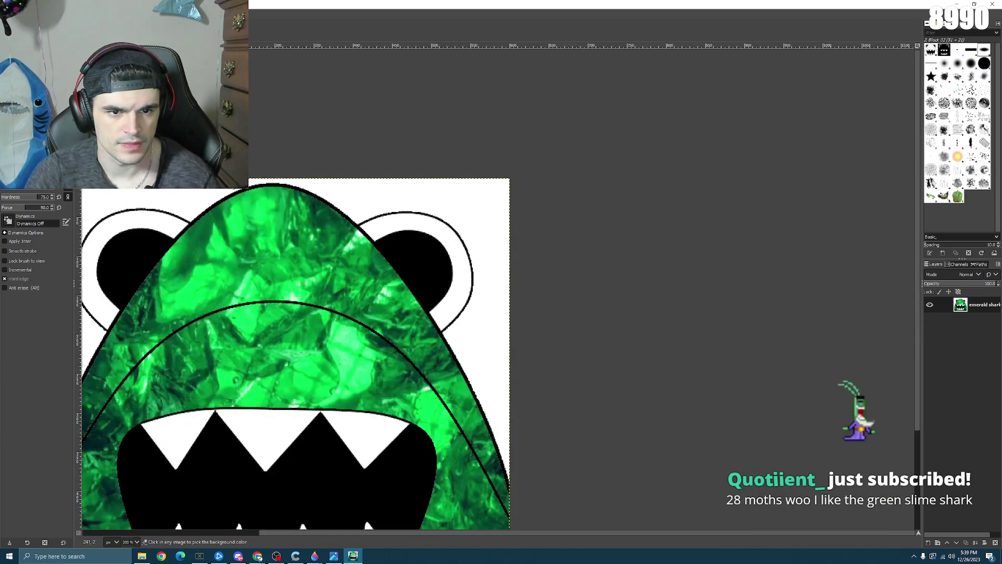
pyautogui.scroll(7, 484, 240)
pyautogui.scroll(-8, 484, 240)
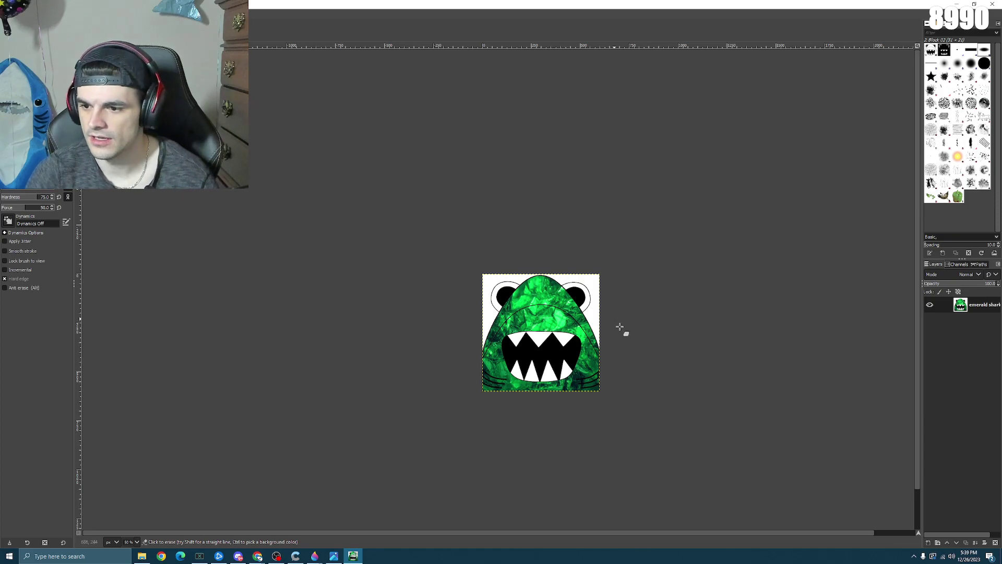
pyautogui.scroll(3, 621, 335)
pyautogui.scroll(-1, 299, 313)
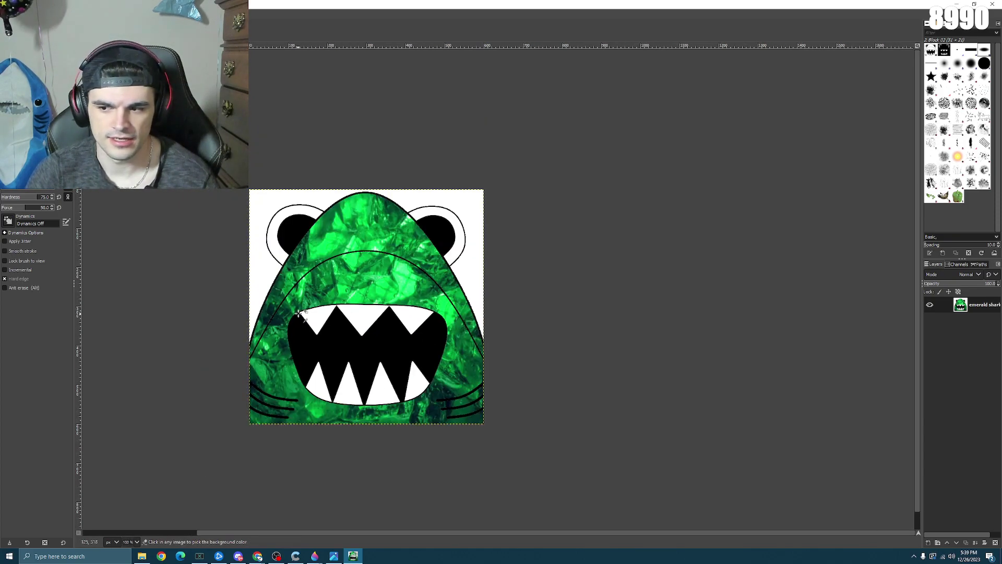
pyautogui.scroll(2, 299, 313)
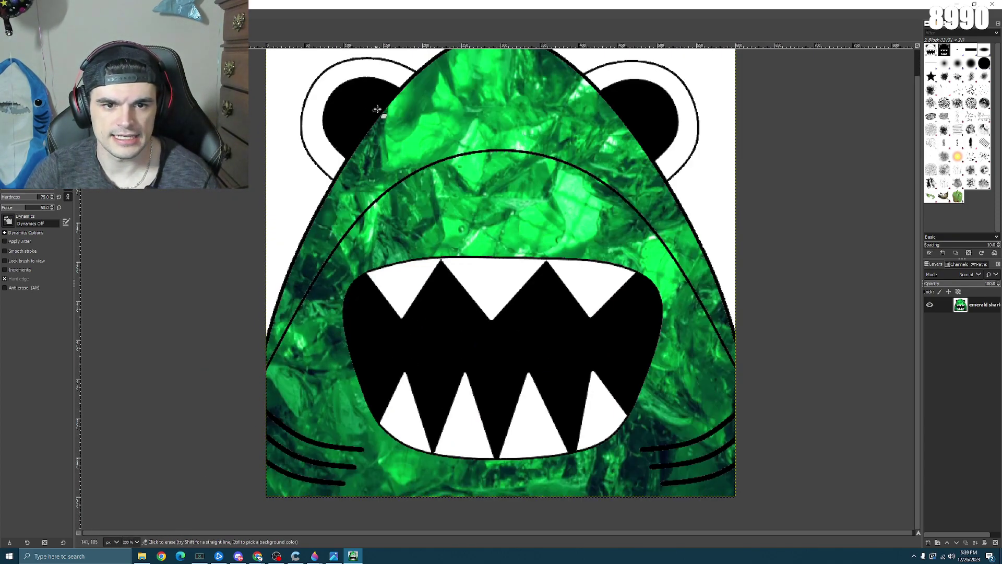
pyautogui.scroll(1, 377, 109)
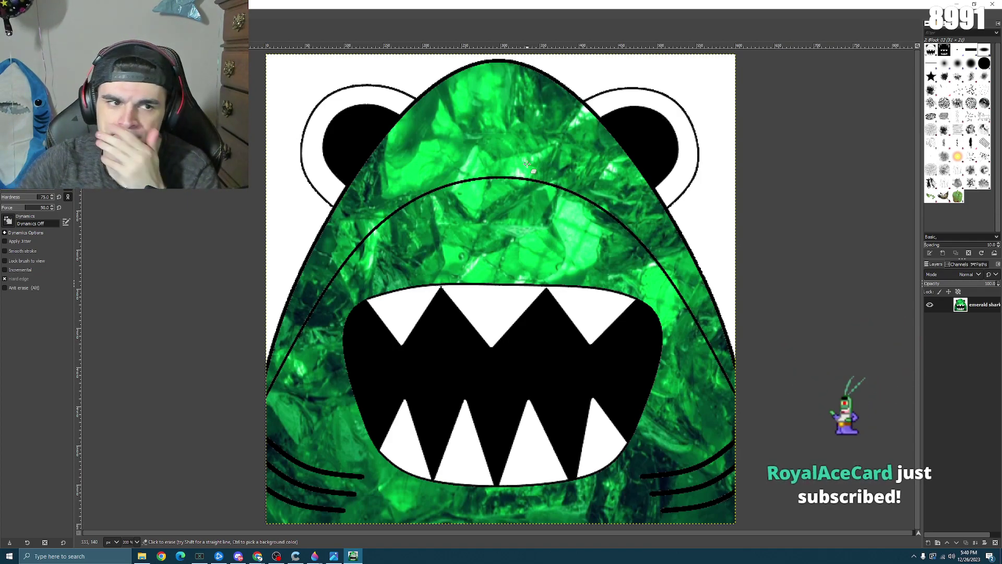
# - Try to select the emerald texture below the inner curved line, around the mouth and whiskers, with Fuzzy Select
pyautogui.press('u')
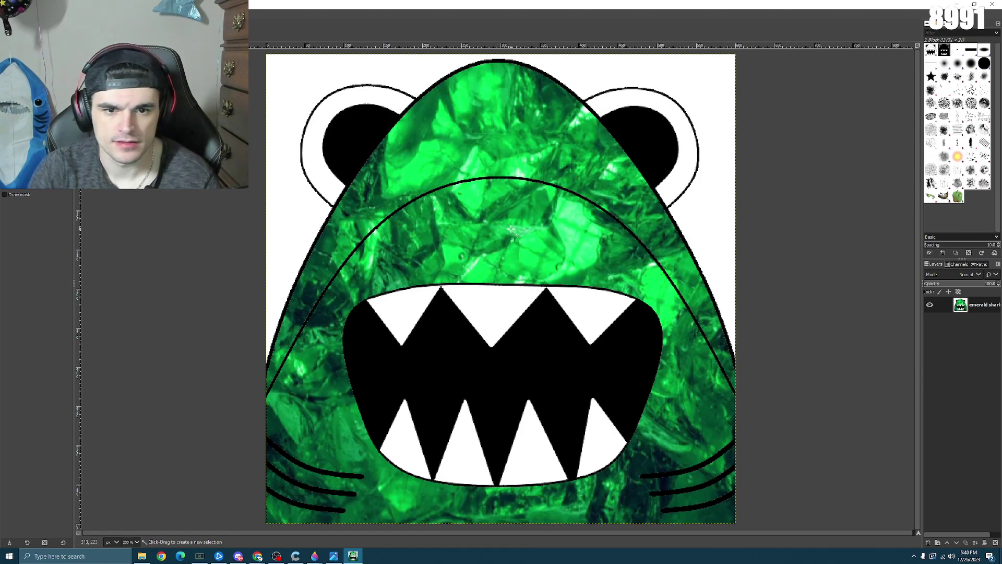
pyautogui.moveTo(511, 228); pyautogui.dragTo(475, 266)
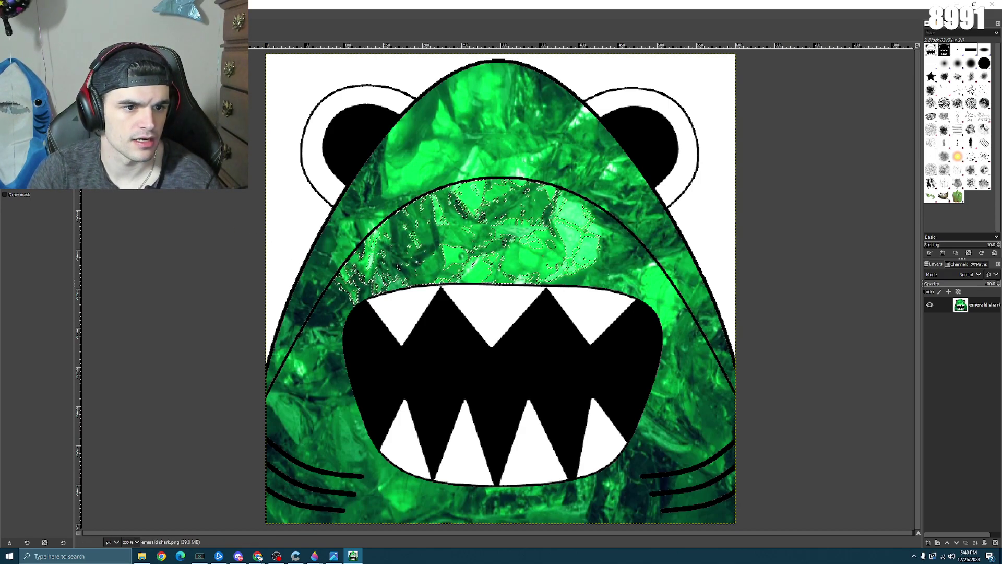
pyautogui.keyDown('shift'); pyautogui.click(328, 347); pyautogui.keyUp('shift')
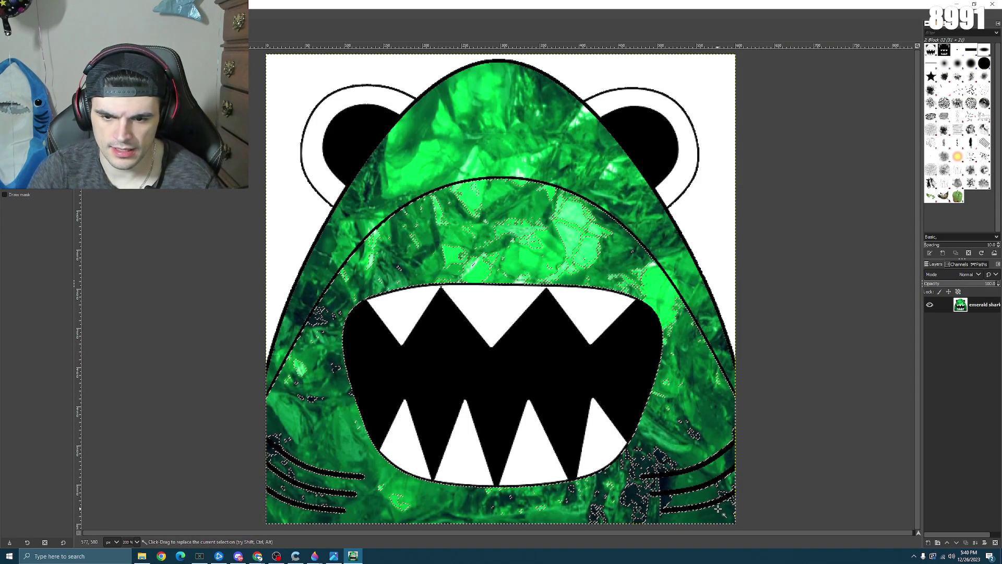
pyautogui.keyDown('shift'); pyautogui.click(720, 486); pyautogui.keyUp('shift')
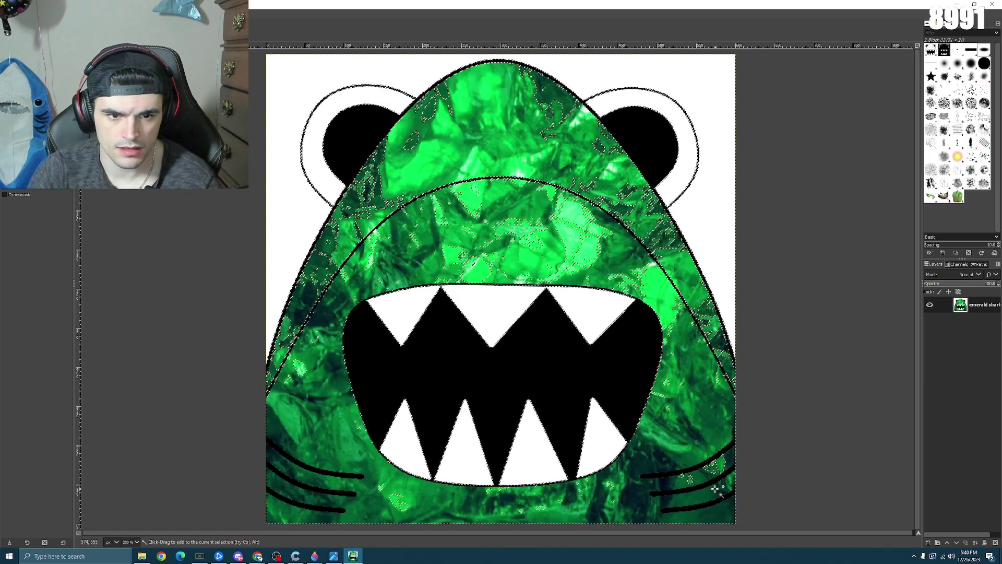
pyautogui.hotkey('ctrl', 'z')
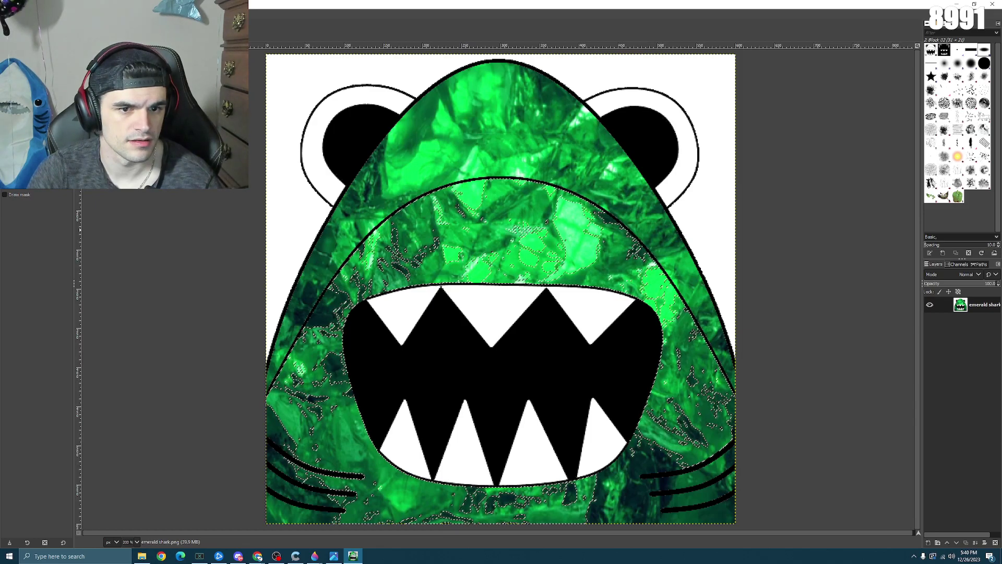
pyautogui.click(454, 256)
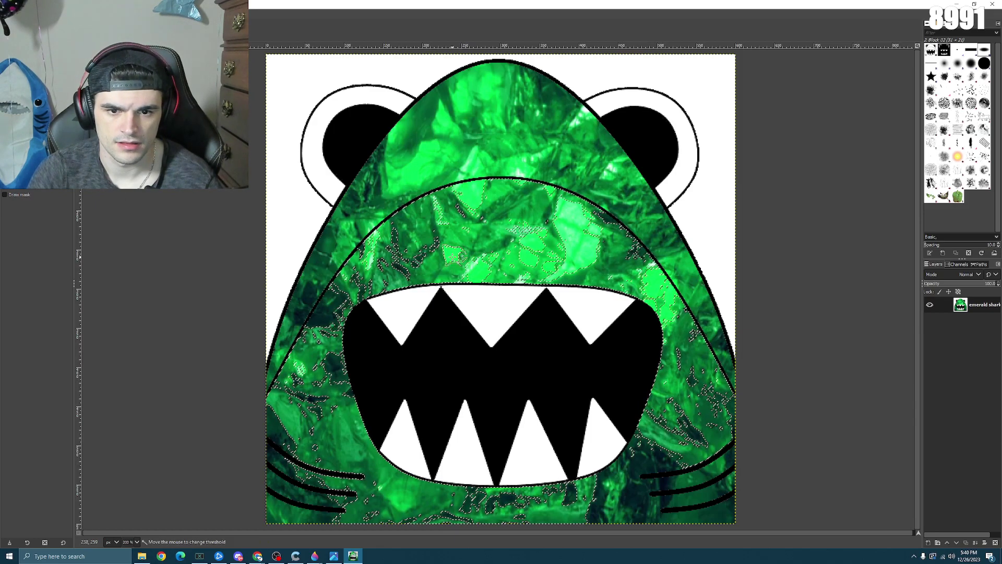
pyautogui.click(497, 262)
pyautogui.keyDown('shift'); pyautogui.click(409, 264); pyautogui.keyUp('shift')
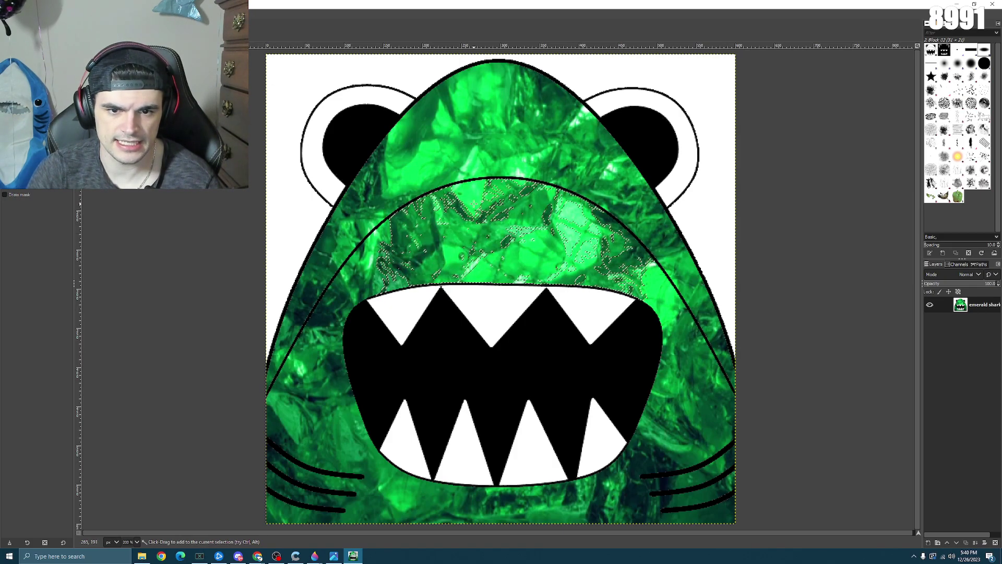
pyautogui.keyDown('shift'); pyautogui.click(451, 202); pyautogui.keyUp('shift')
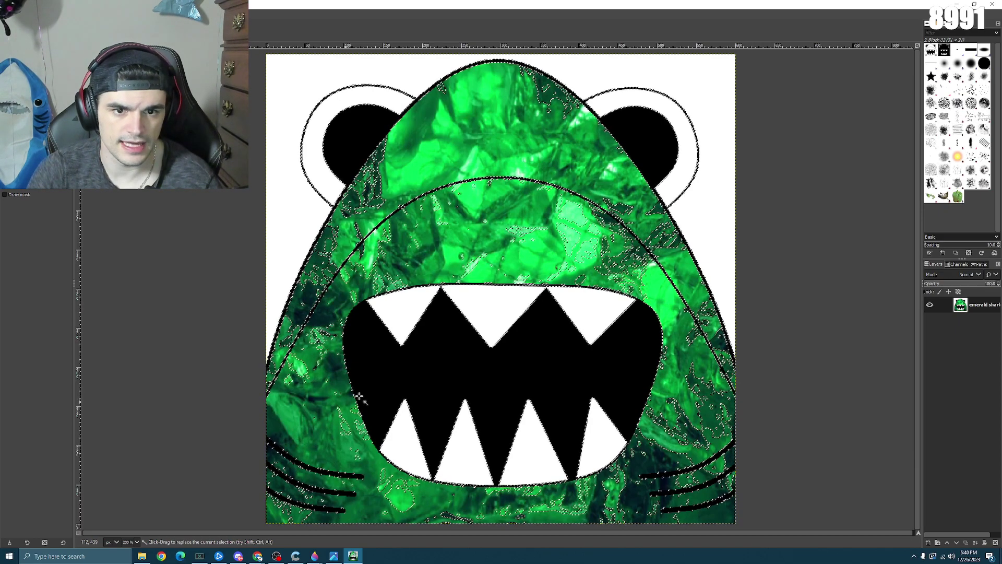
pyautogui.click(576, 255)
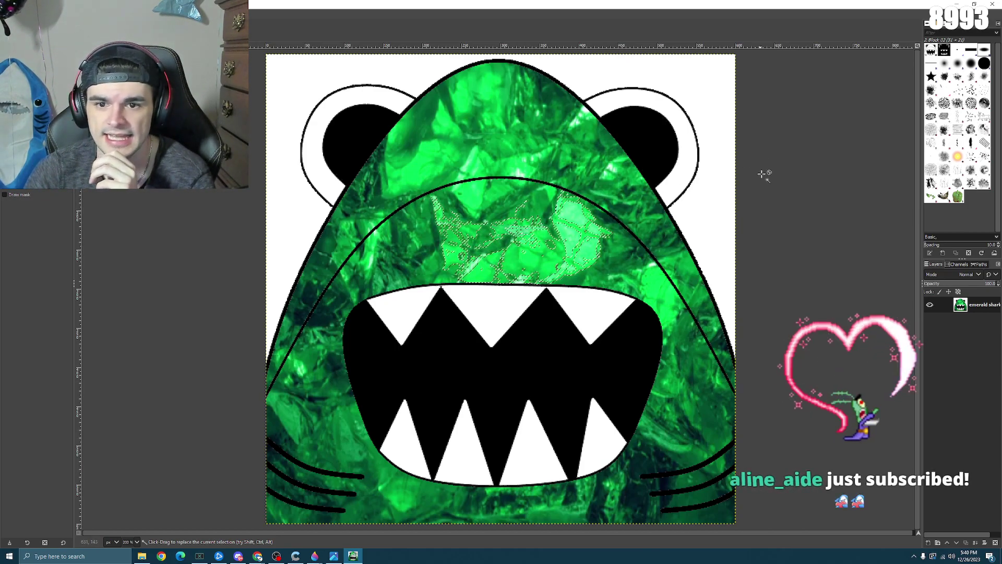
# - Fuzzy-select the white background around the head, add an alpha channel to the emerald shark layer, and delete the background to transparency
pyautogui.click(719, 214)
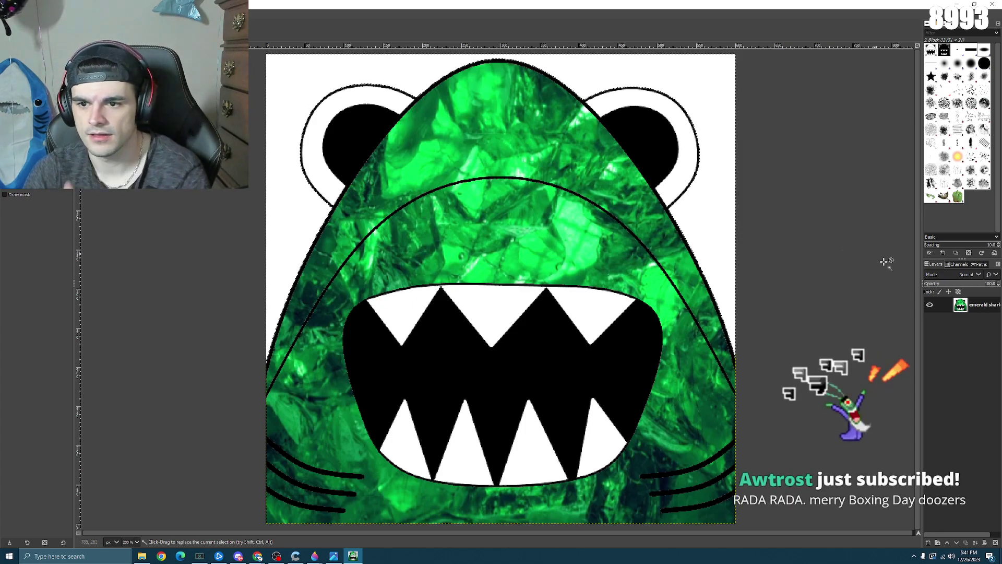
pyautogui.rightClick(987, 313)
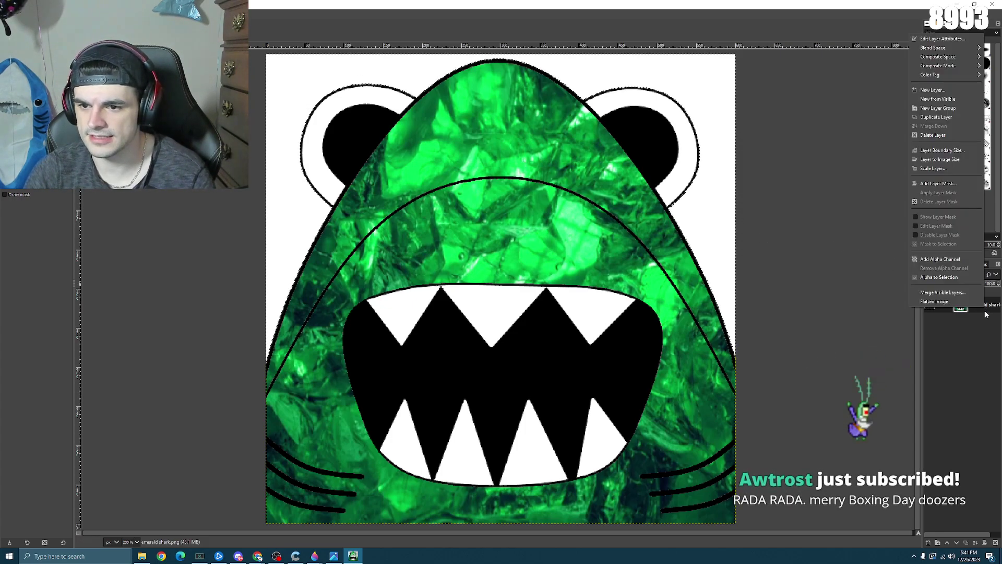
pyautogui.click(928, 261)
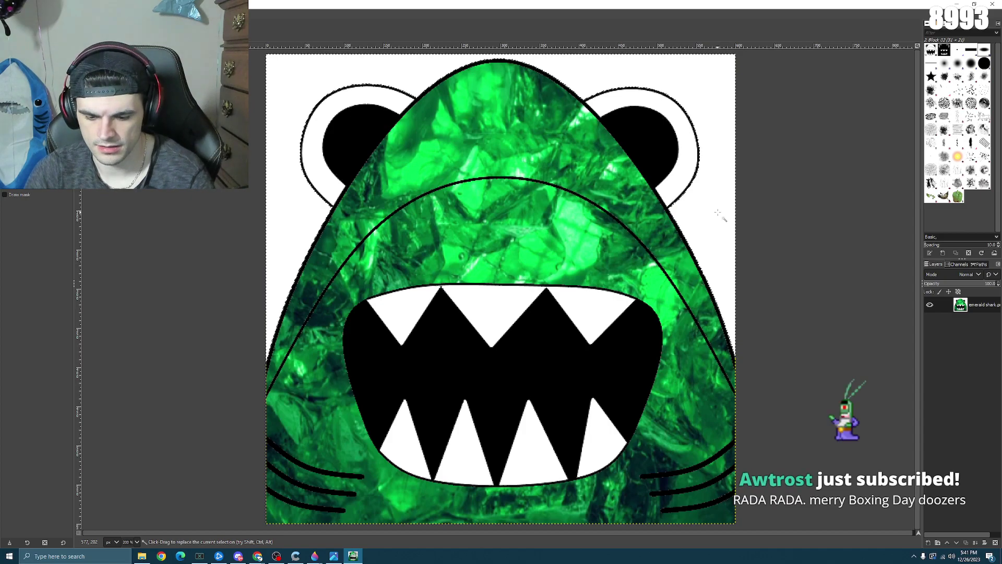
pyautogui.press('Delete')
pyautogui.click(784, 224)
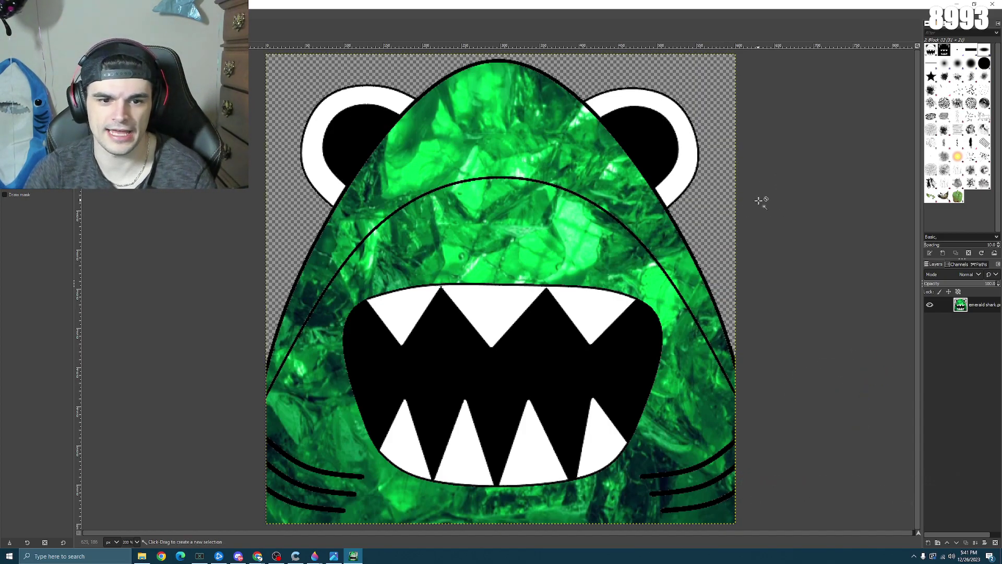
# - Start a Free Select outline where the inner curved line meets the left canvas edge and trace up its lower edge
pyautogui.scroll(-2, 759, 201)
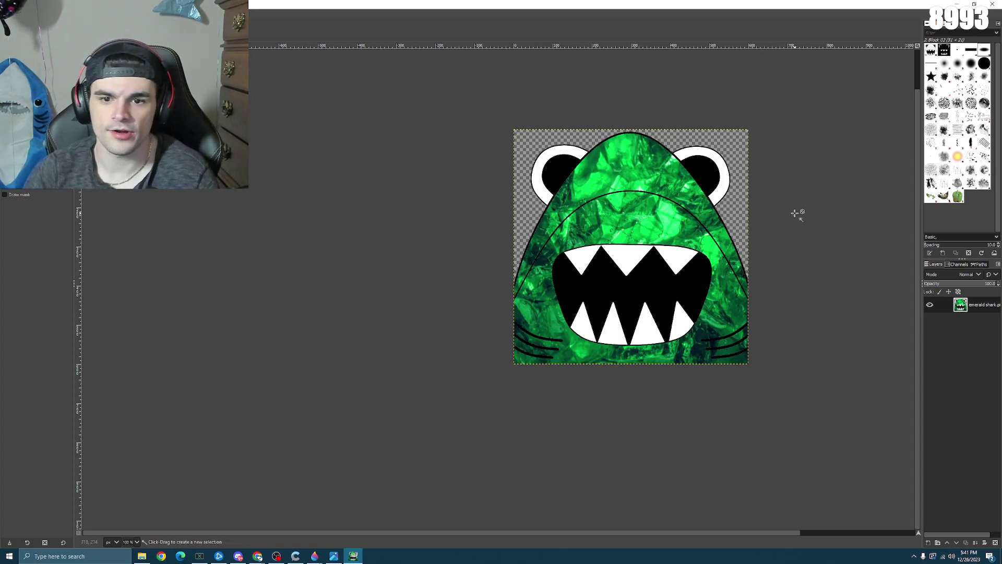
pyautogui.scroll(4, 570, 300)
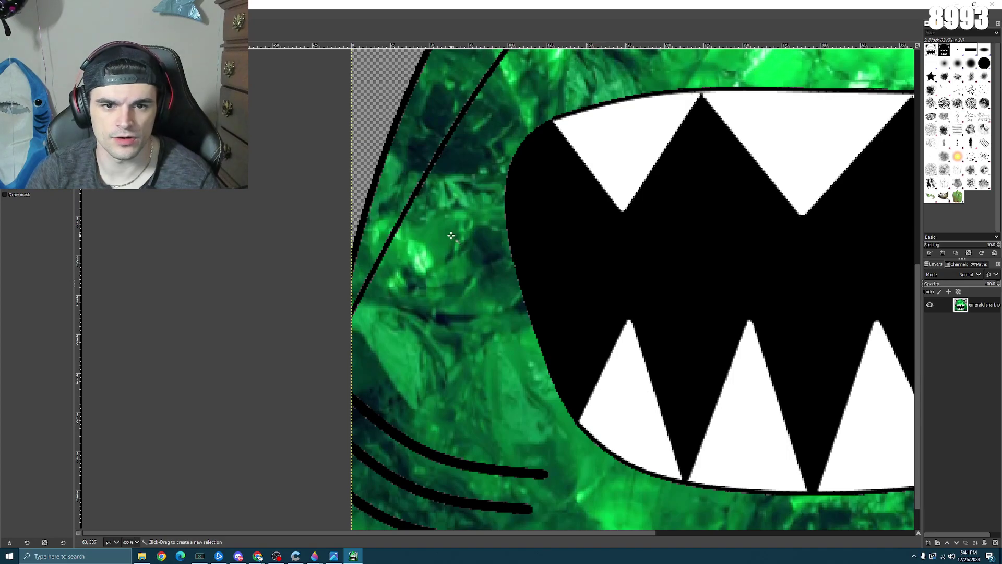
pyautogui.scroll(-1, 450, 236)
pyautogui.scroll(3, 450, 236)
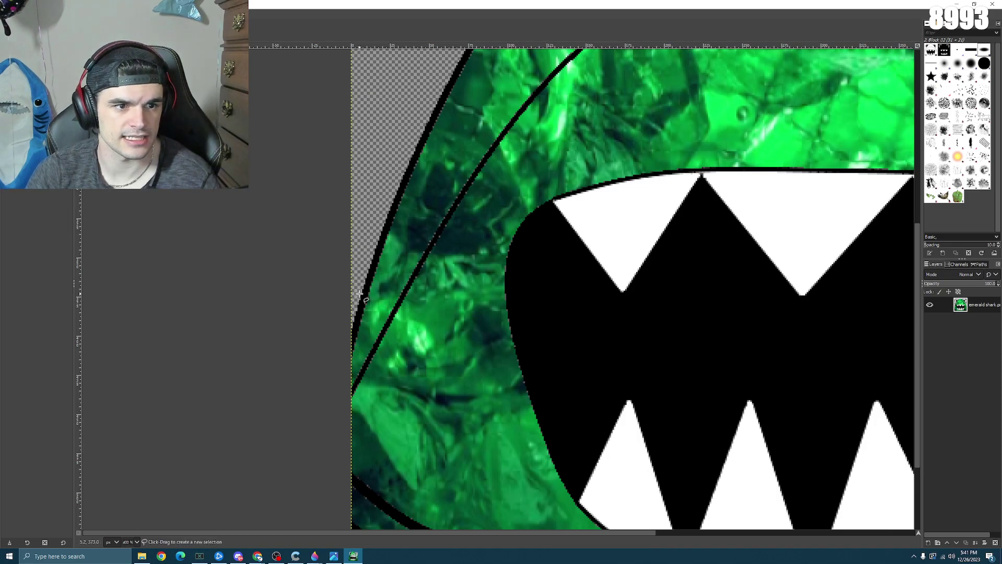
pyautogui.scroll(1, 355, 372)
pyautogui.scroll(-1, 355, 372)
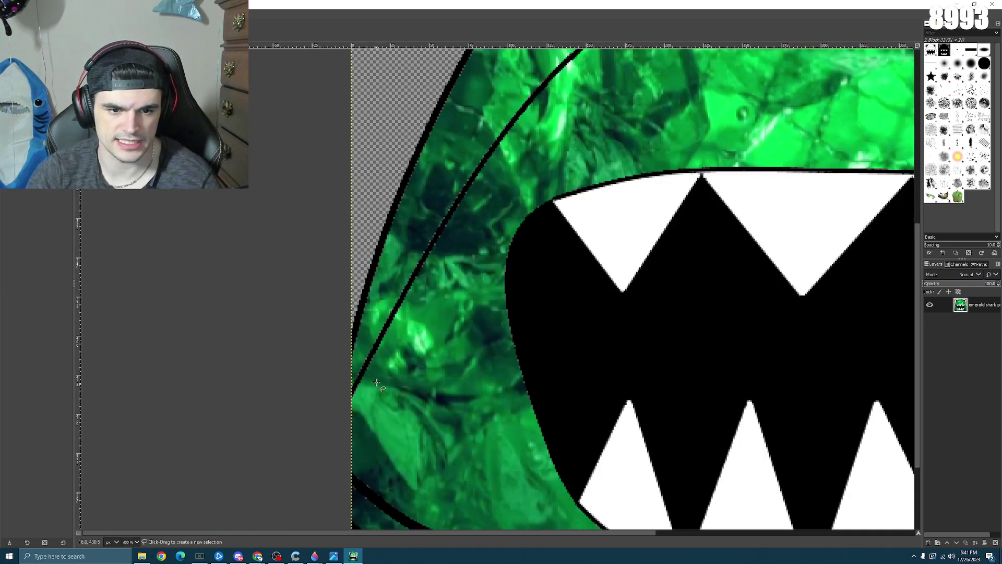
pyautogui.scroll(3, 365, 399)
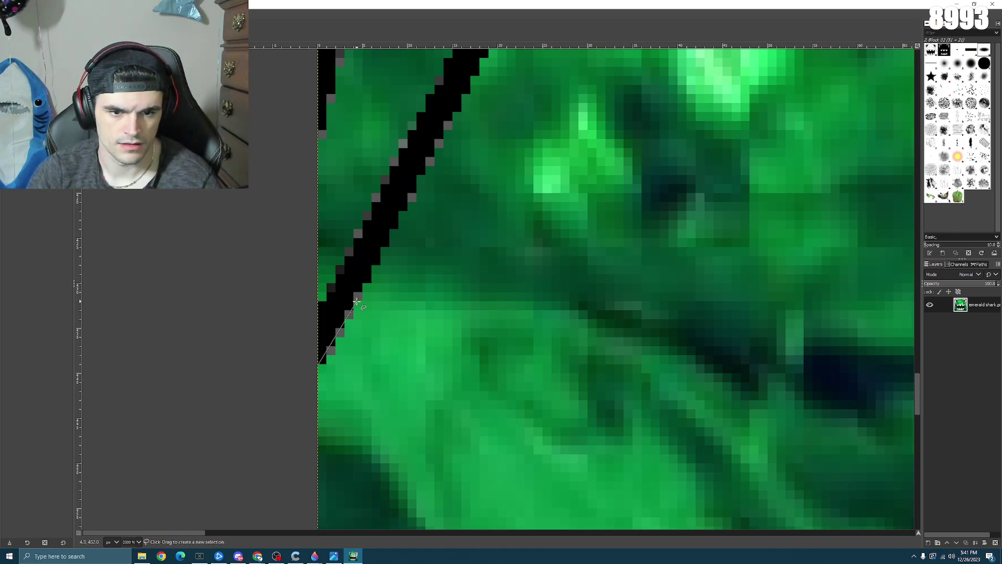
pyautogui.scroll(-2, 451, 244)
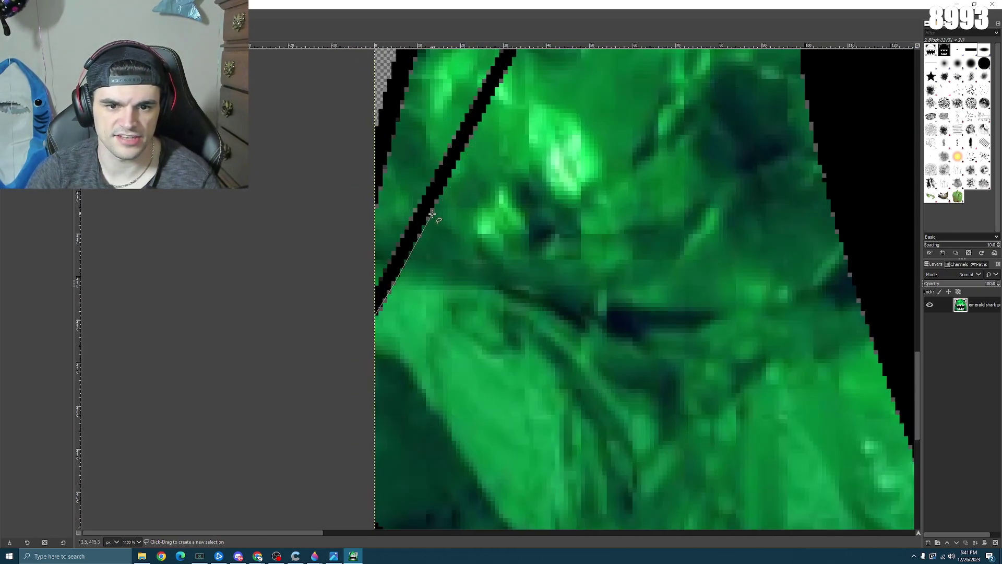
pyautogui.click(430, 213)
# - Continue the Free Select outline along the lower edge of the inner curved line, up the left side of the face
pyautogui.scroll(3, 505, 105)
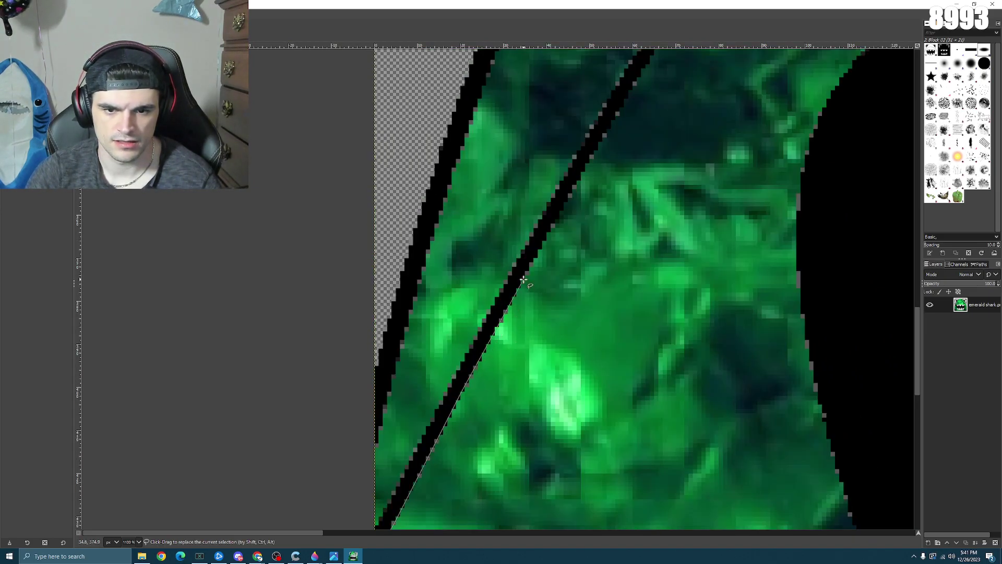
pyautogui.scroll(2, 581, 174)
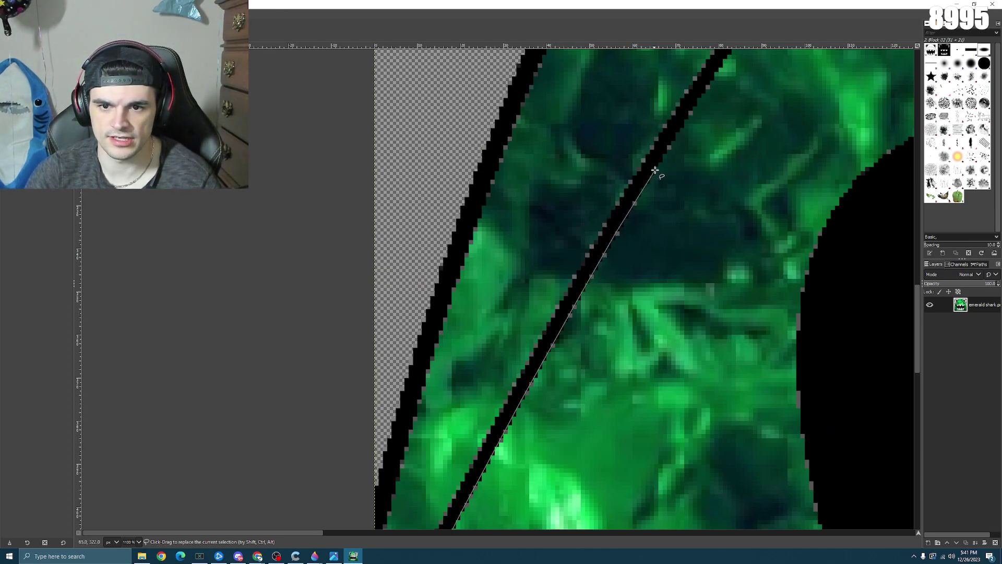
pyautogui.scroll(2, 687, 154)
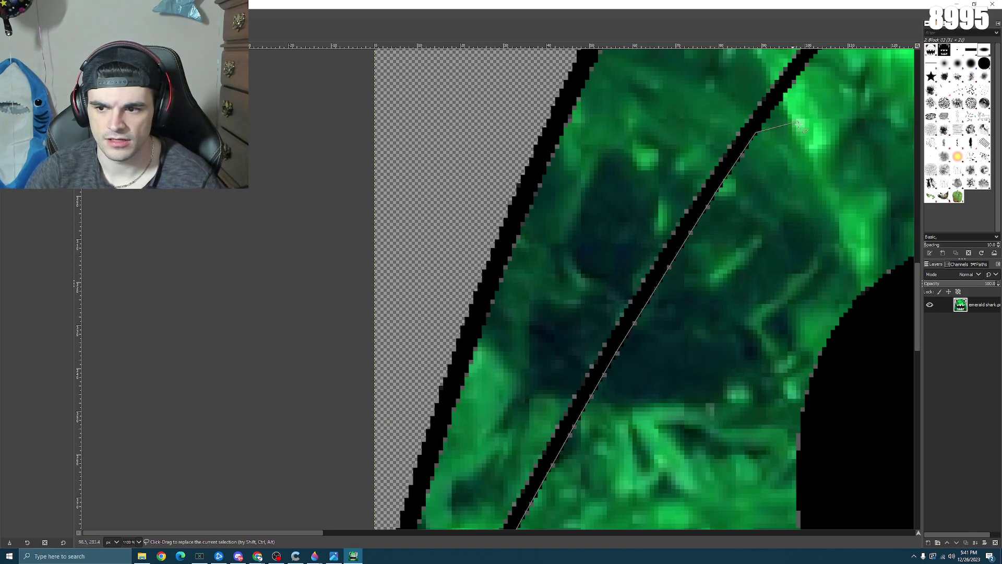
pyautogui.scroll(-5, 799, 124)
pyautogui.scroll(3, 834, 63)
pyautogui.scroll(2, 577, 146)
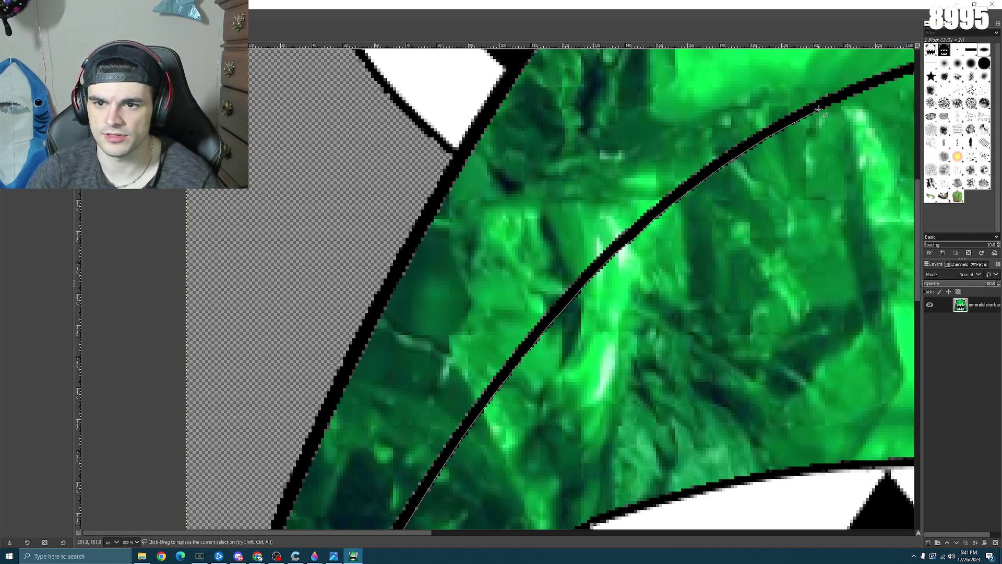
# - Extend the Free Select outline over the crest of the inner curved line and onto its right-hand slope
pyautogui.scroll(-6, 880, 84)
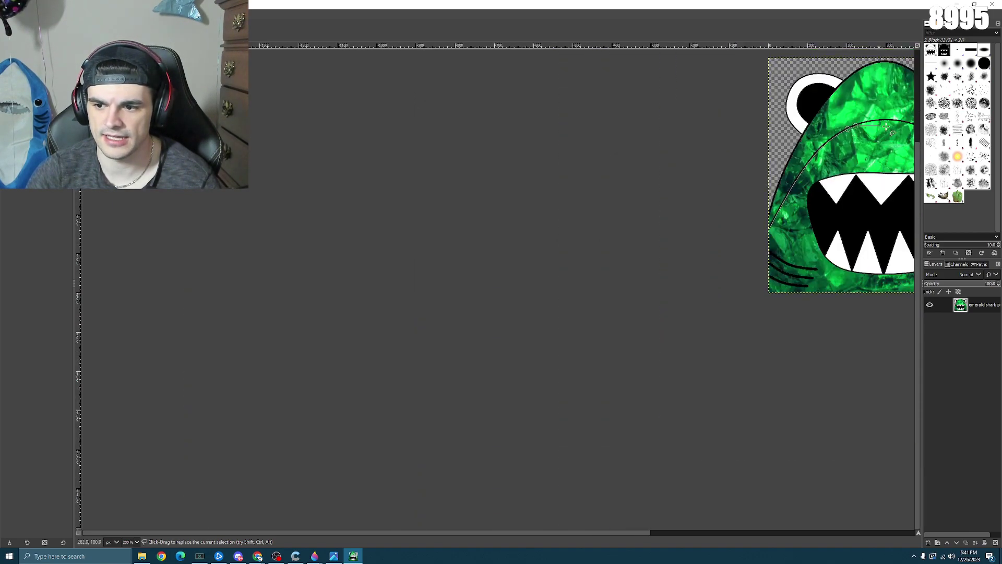
pyautogui.scroll(2, 773, 194)
pyautogui.scroll(2, 774, 194)
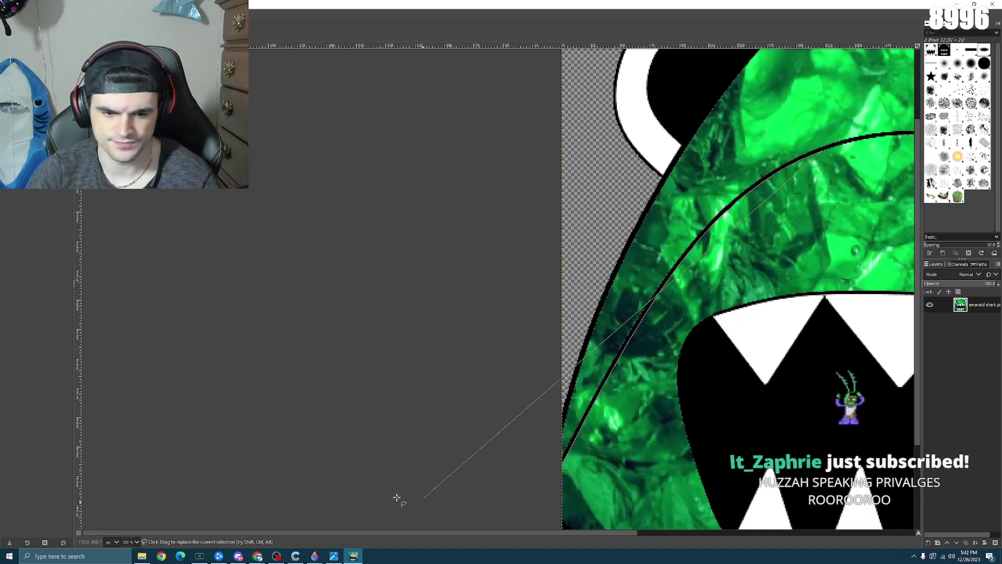
pyautogui.hscroll(1, 375, 531)
pyautogui.moveTo(376, 533); pyautogui.dragTo(412, 535)
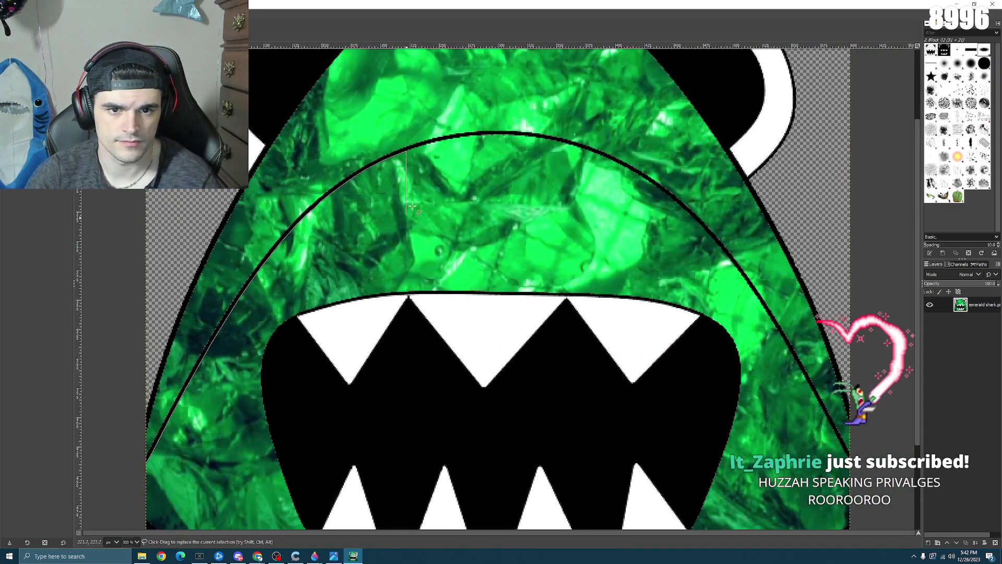
pyautogui.scroll(2, 426, 214)
pyautogui.scroll(2, 426, 214)
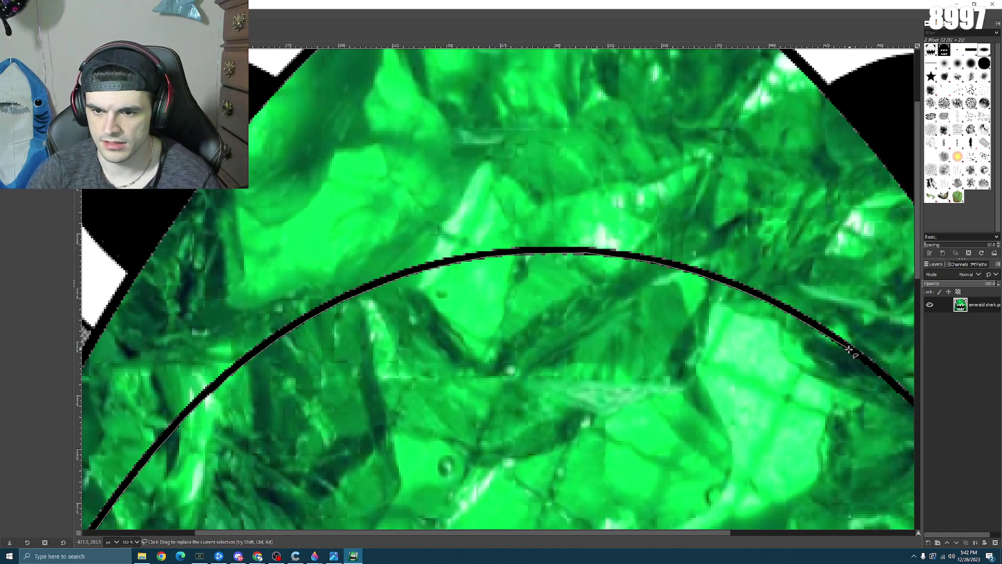
# - Trace the Free Select outline down the right-hand slope of the inner curved line, alongside the mouth's upper right corner
pyautogui.scroll(-2, 857, 352)
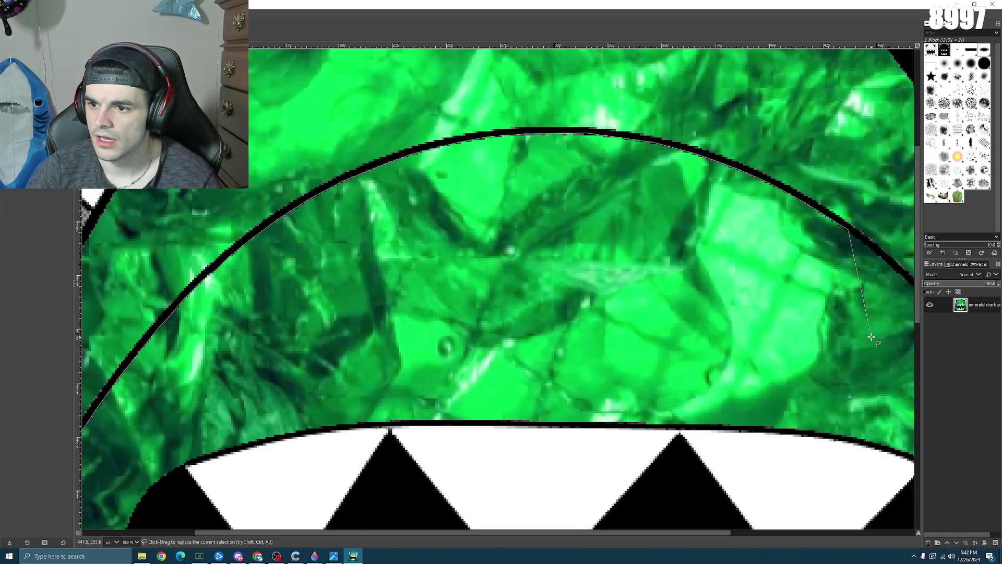
pyautogui.scroll(1, 871, 337)
pyautogui.scroll(-1, 860, 343)
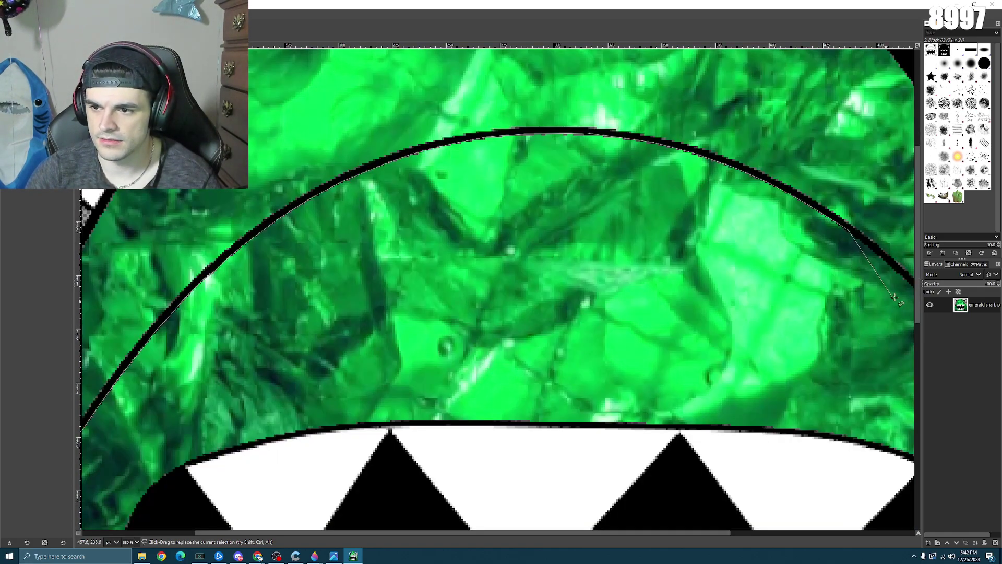
pyautogui.hscroll(5, 829, 321)
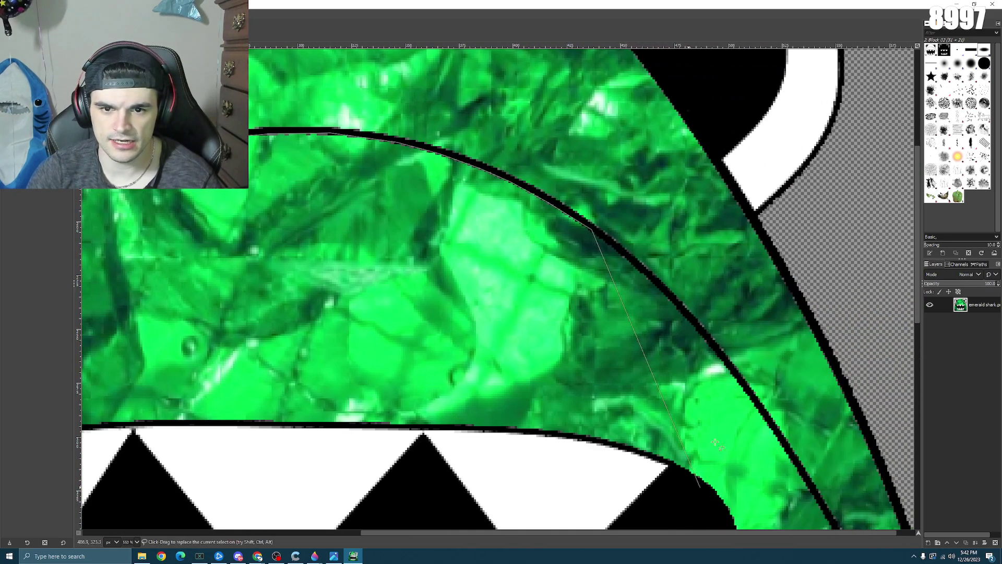
pyautogui.scroll(4, 695, 292)
pyautogui.scroll(-4, 695, 292)
pyautogui.scroll(2, 702, 298)
pyautogui.scroll(-2, 710, 302)
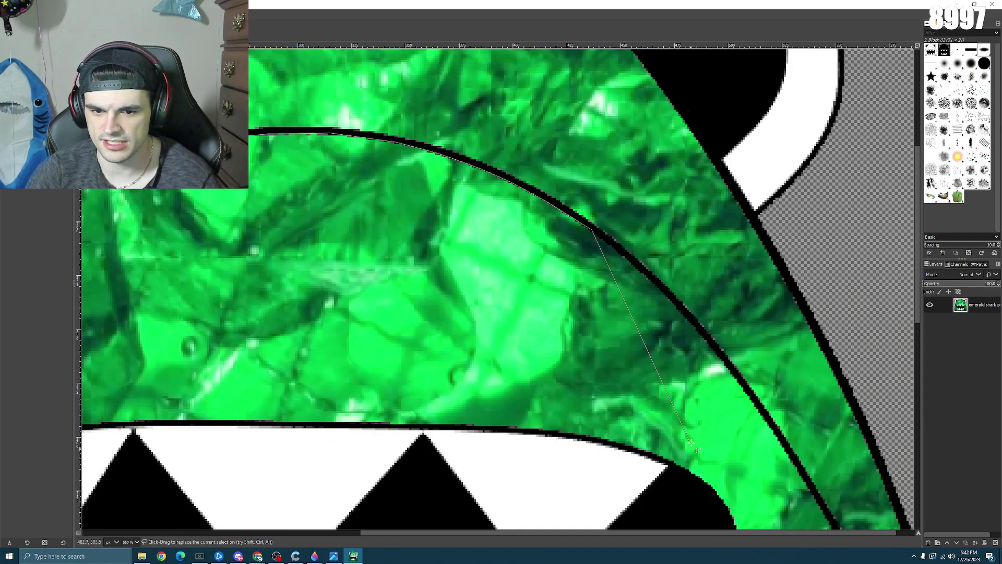
pyautogui.scroll(1, 721, 312)
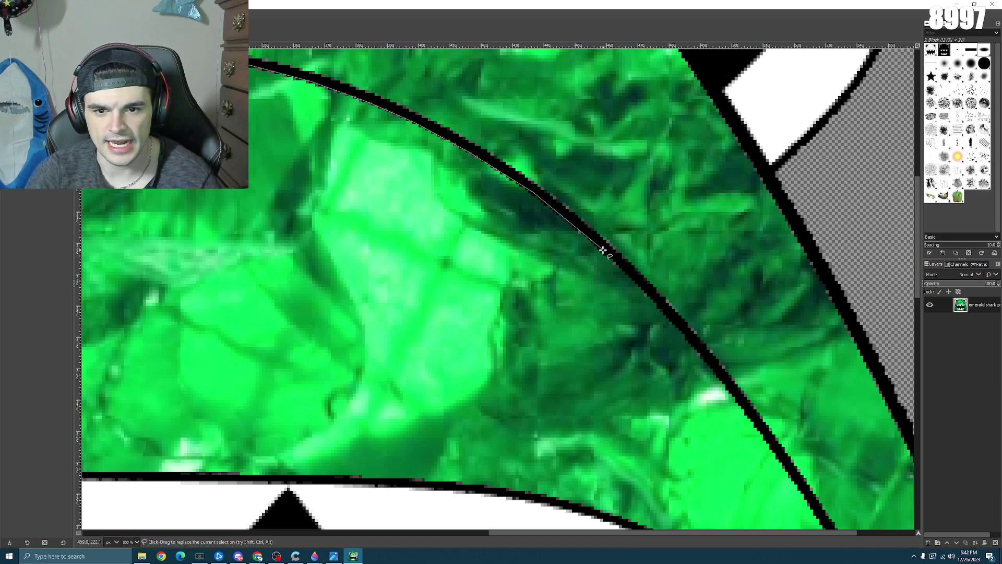
pyautogui.moveTo(653, 303)
pyautogui.mouseDown()
pyautogui.moveTo(694, 340)
pyautogui.moveTo(724, 403)
pyautogui.moveTo(772, 450)
pyautogui.moveTo(810, 423)
pyautogui.moveTo(848, 433)
pyautogui.moveTo(883, 383)
pyautogui.moveTo(872, 367)
pyautogui.mouseUp()
pyautogui.scroll(-3, 804, 420)
pyautogui.scroll(-3, 843, 429)
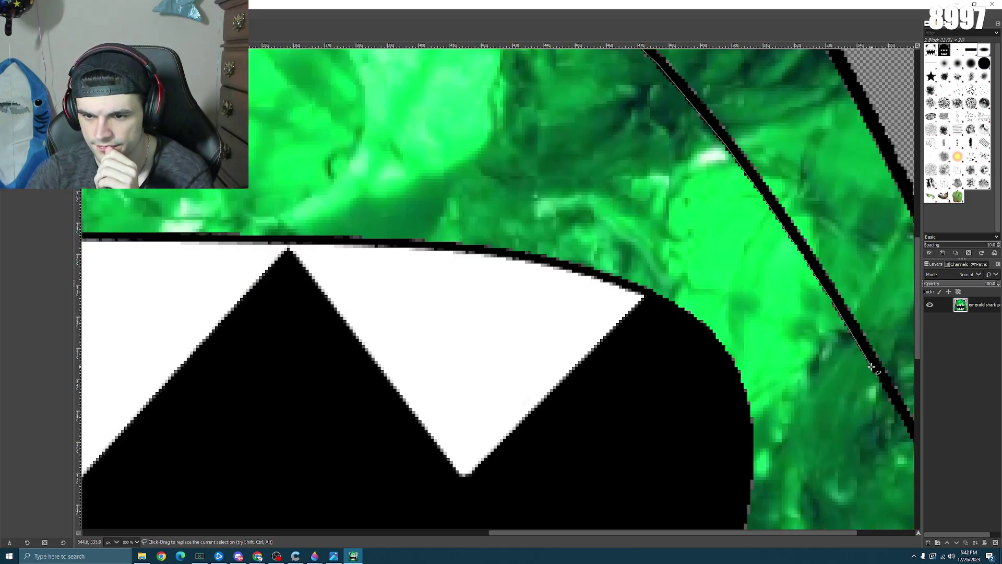
pyautogui.click(872, 367)
# - Continue the Free Select outline down the inner curved line's lower edge until it meets the right canvas edge
pyautogui.scroll(-1, 889, 363)
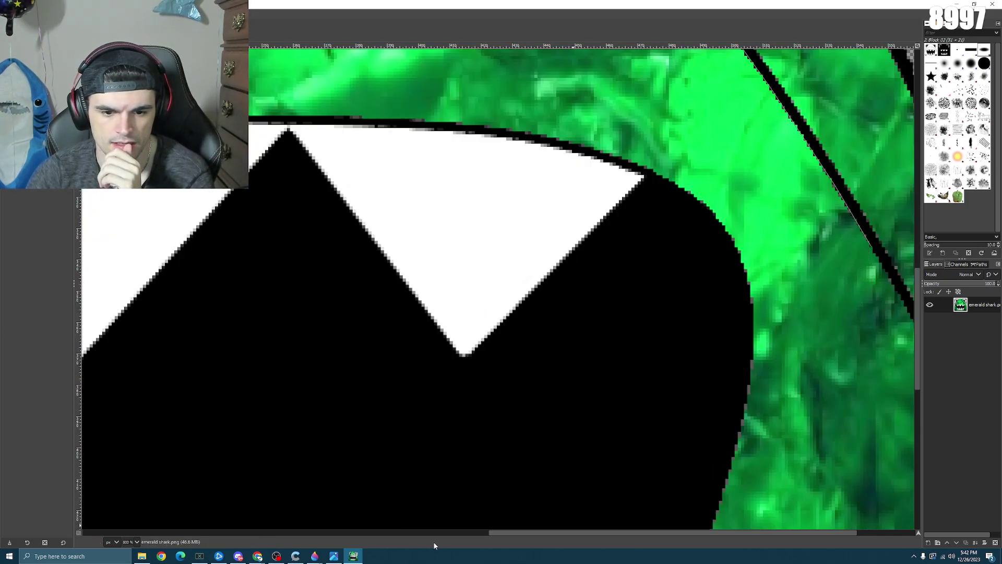
pyautogui.moveTo(503, 535); pyautogui.dragTo(562, 535)
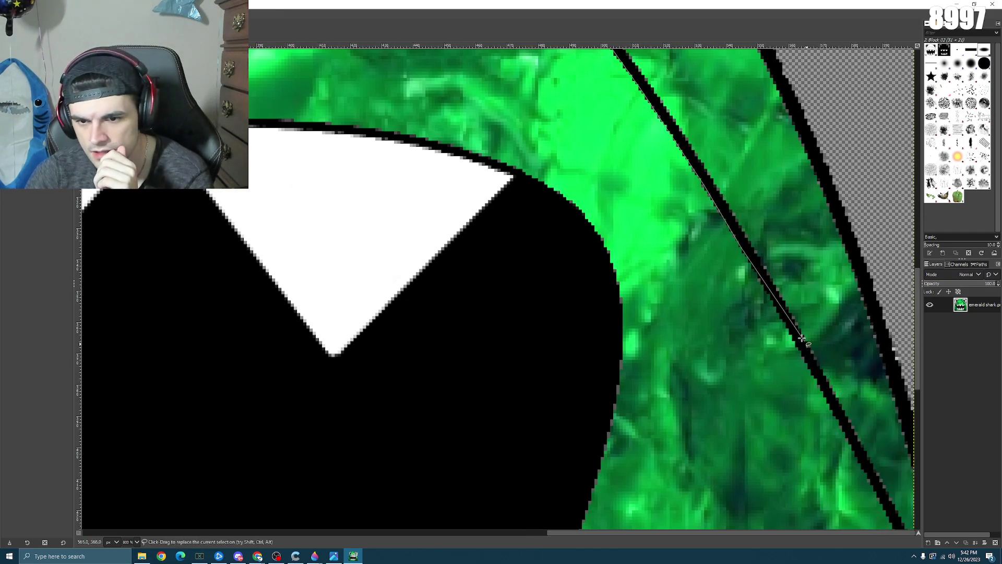
pyautogui.moveTo(780, 313)
pyautogui.mouseDown()
pyautogui.moveTo(838, 395)
pyautogui.moveTo(830, 404)
pyautogui.moveTo(874, 448)
pyautogui.moveTo(869, 481)
pyautogui.mouseUp()
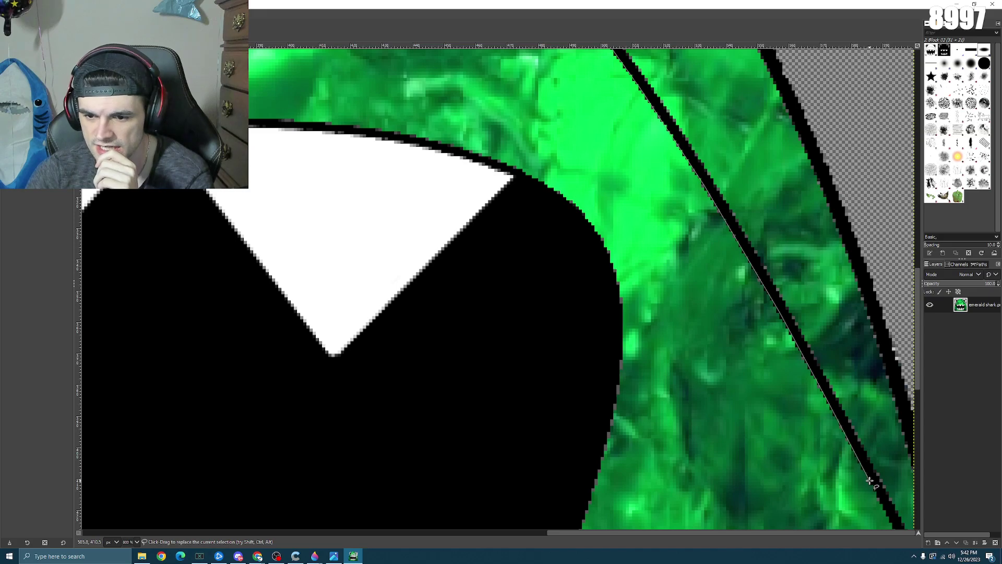
pyautogui.click(869, 479)
pyautogui.scroll(-1, 884, 484)
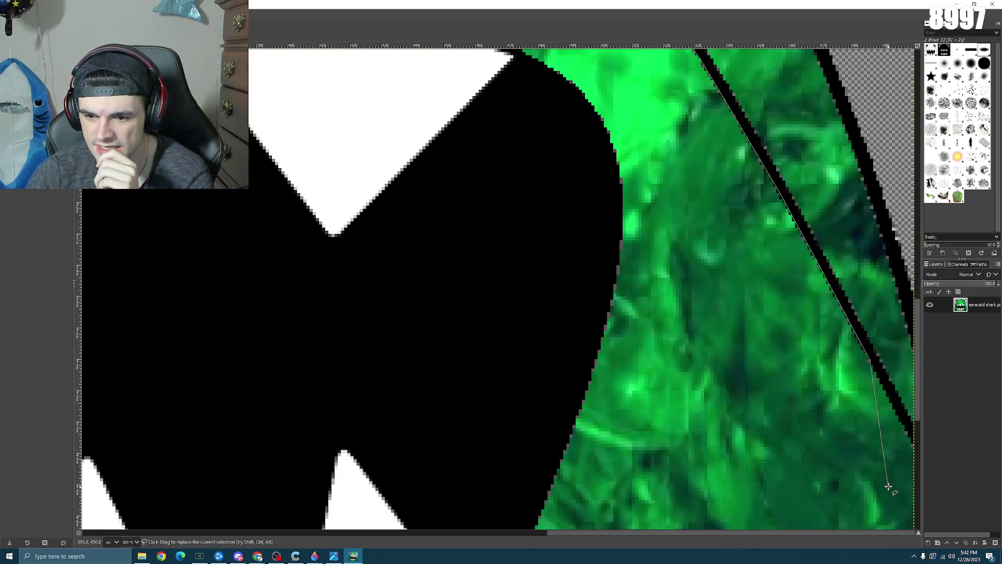
pyautogui.click(898, 415)
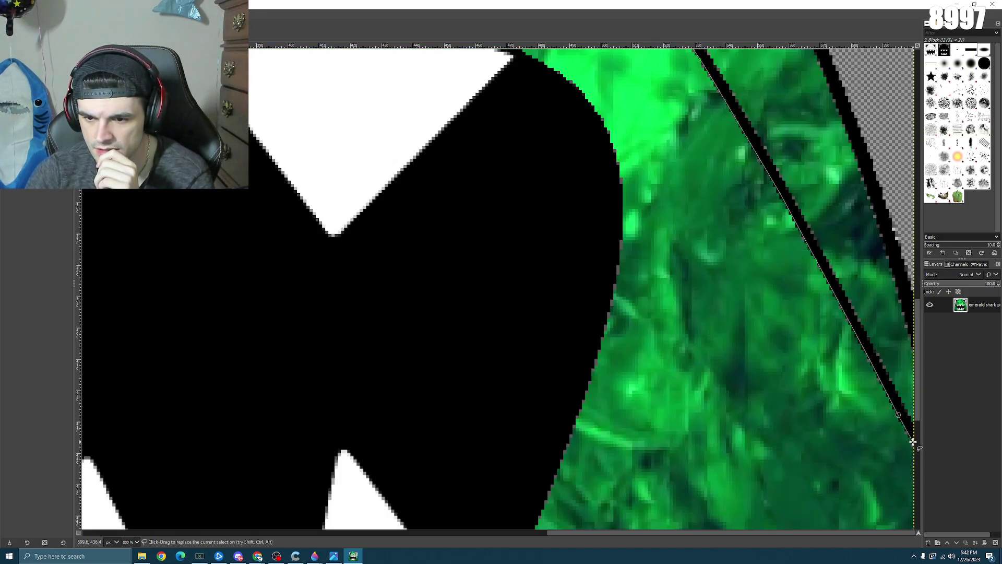
pyautogui.click(913, 443)
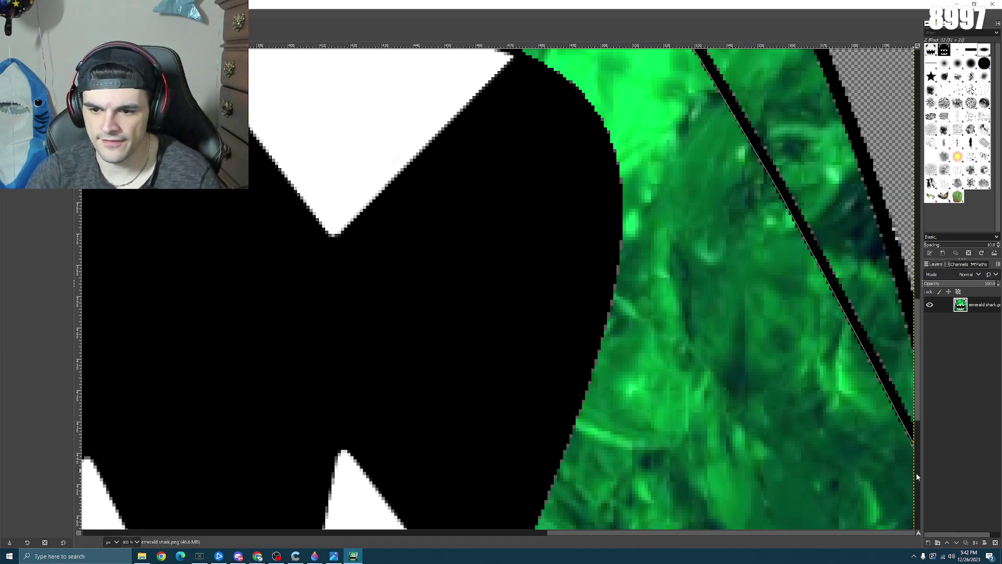
# - Route the outline around the canvas's lower corners and close it at its starting point on the left canvas edge
pyautogui.scroll(-2, 916, 472)
pyautogui.scroll(-3, 894, 462)
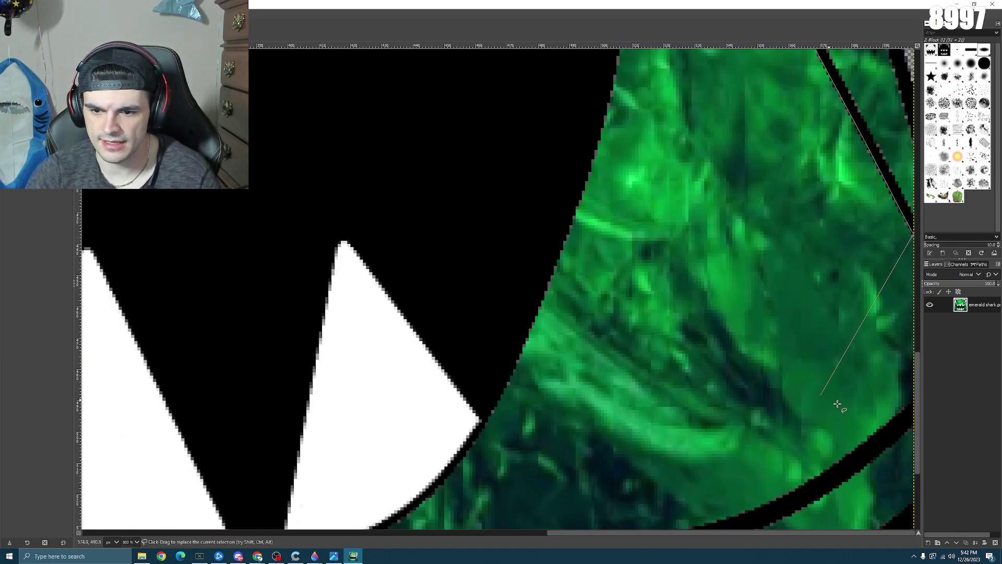
pyautogui.scroll(-2, 837, 405)
pyautogui.scroll(2, 850, 441)
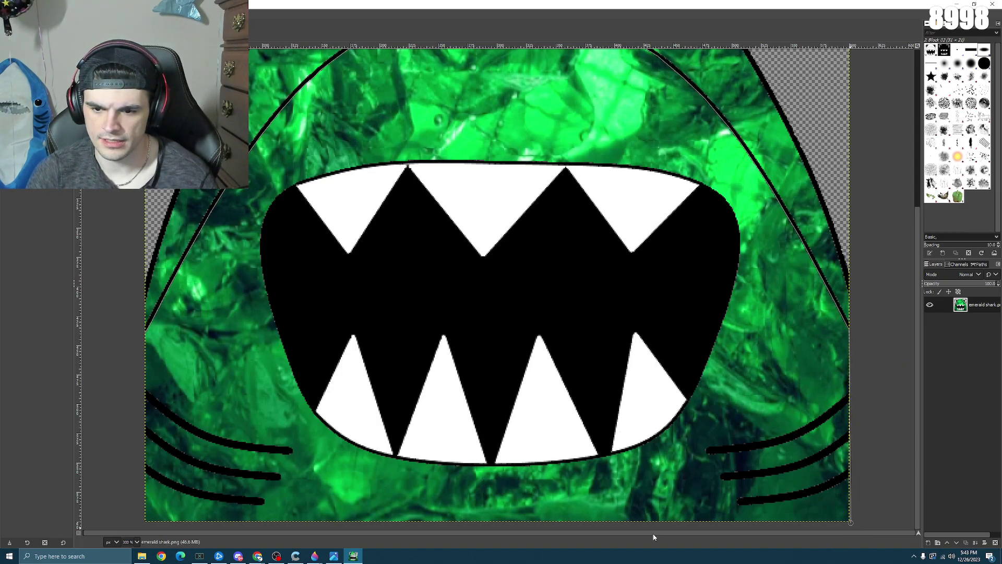
pyautogui.click(137, 524)
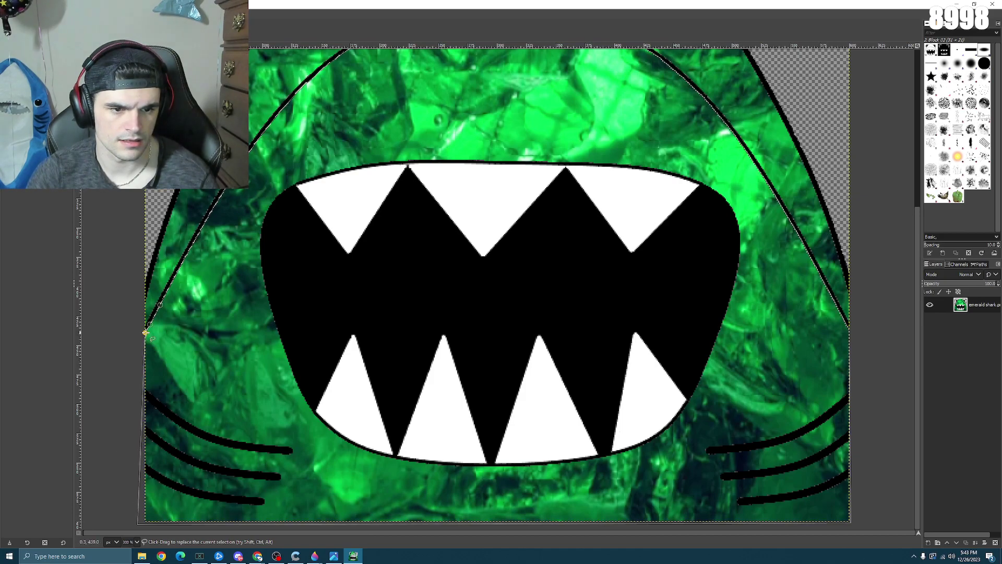
pyautogui.click(146, 333)
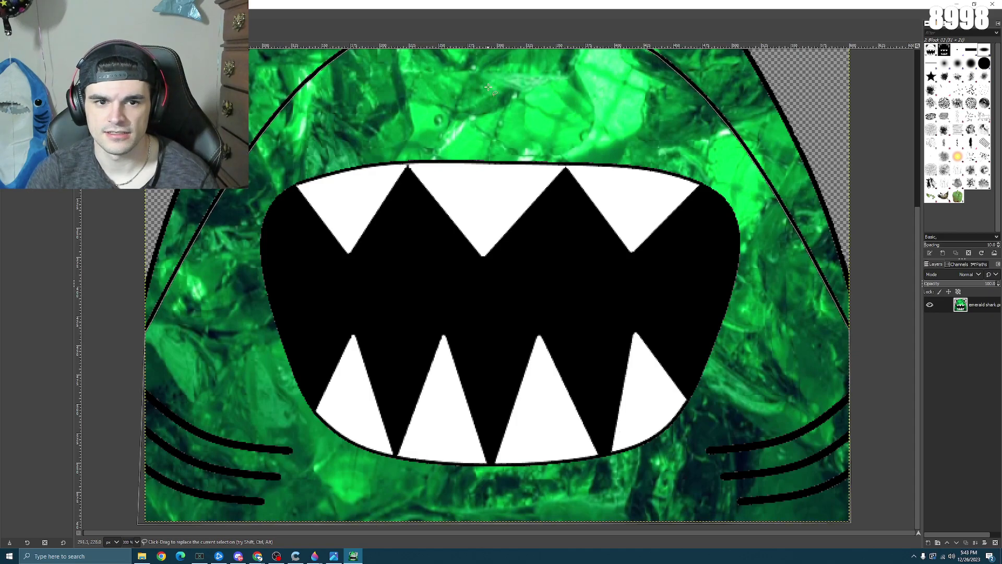
pyautogui.scroll(-2, 505, 105)
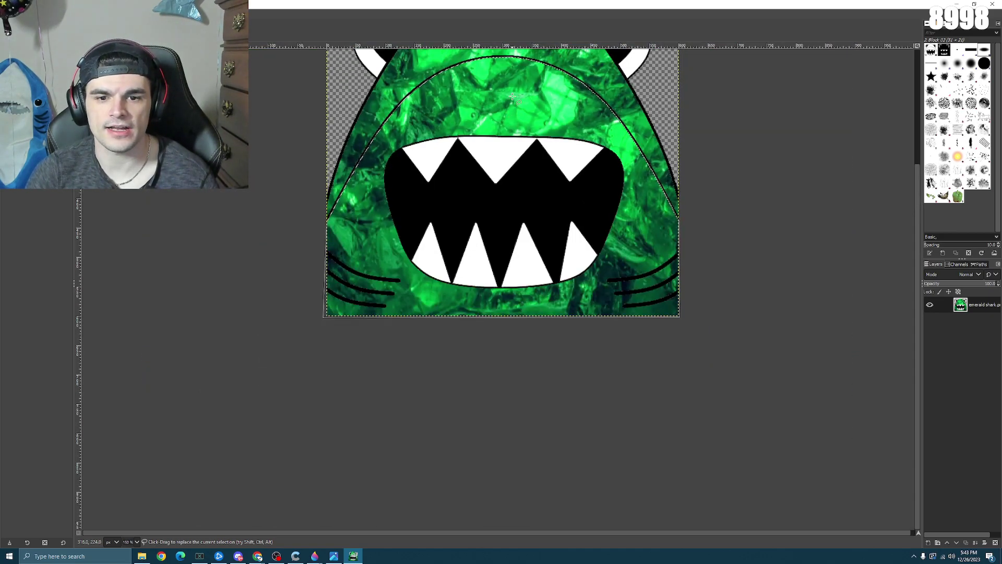
pyautogui.scroll(2, 512, 123)
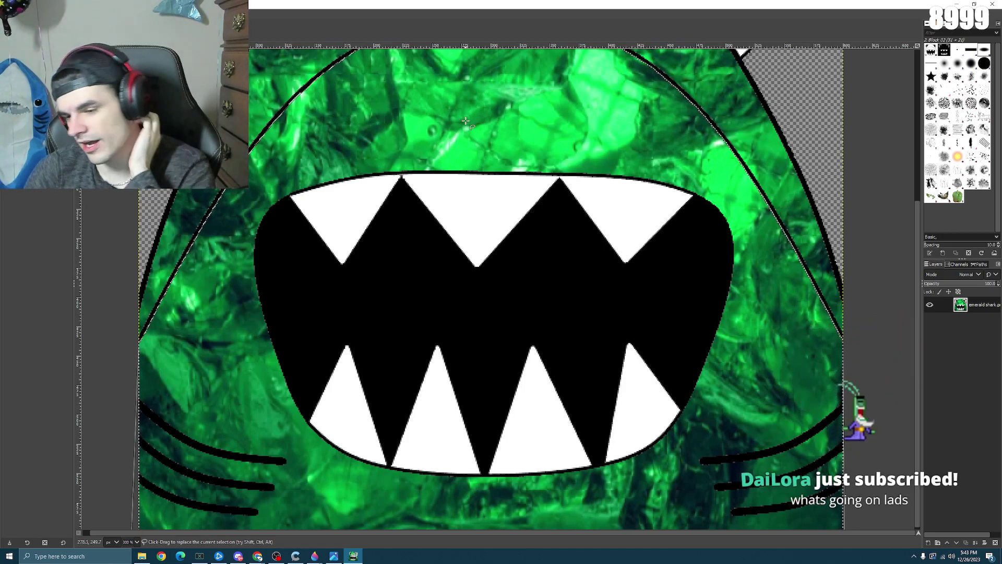
pyautogui.scroll(-1, 466, 136)
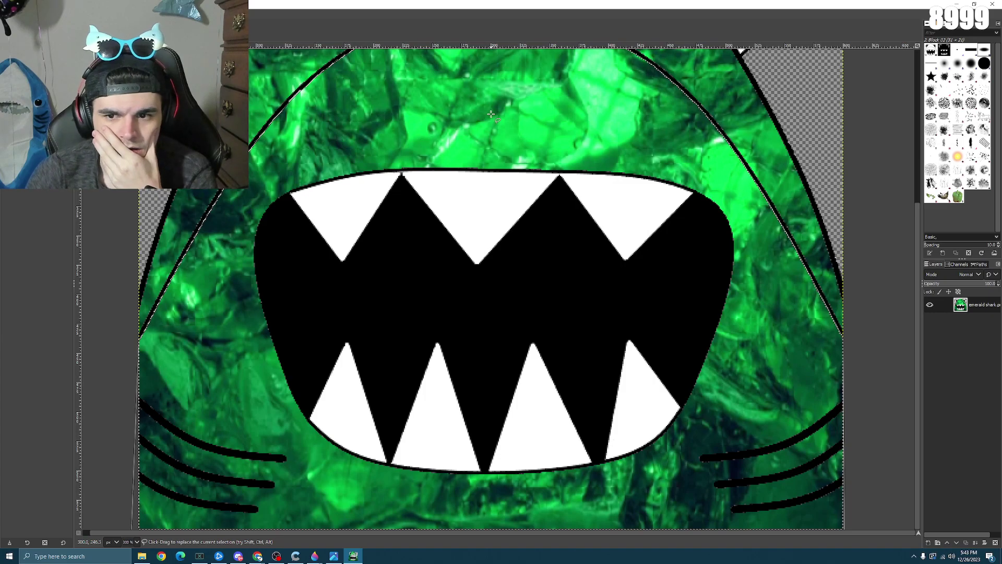
pyautogui.scroll(2, 488, 112)
pyautogui.scroll(-1, 488, 112)
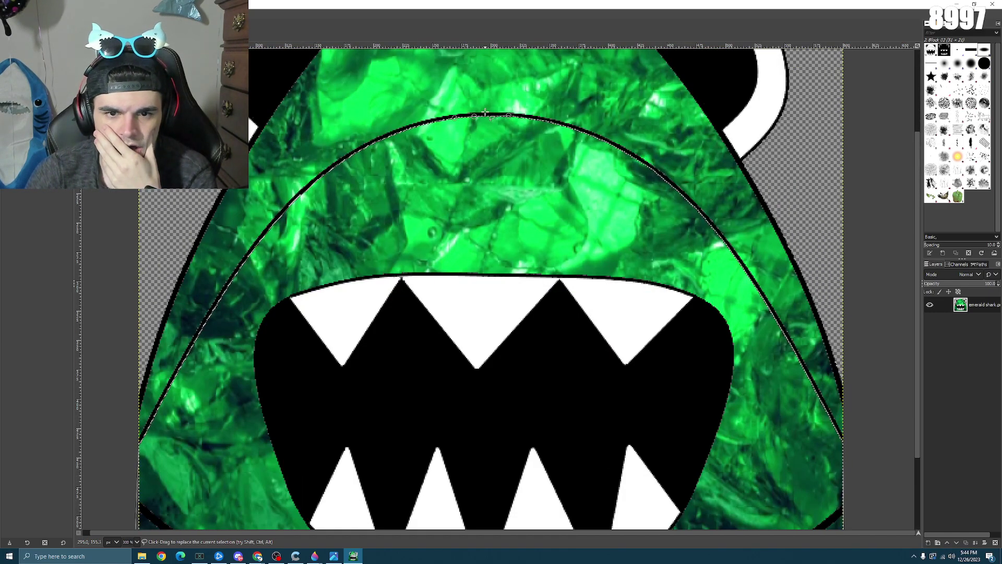
pyautogui.scroll(-2, 463, 197)
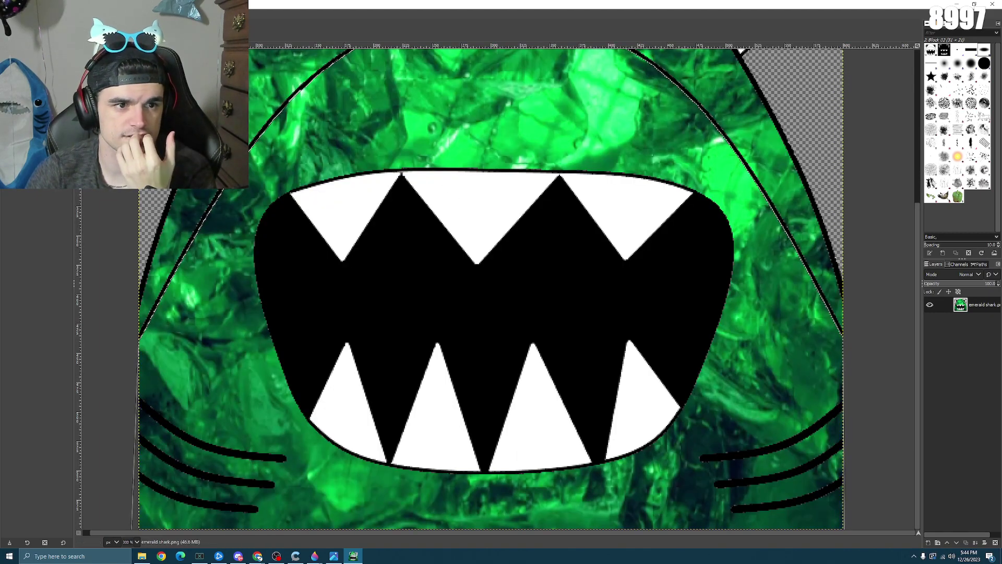
# - Try shifting the selected area's midtones toward red with Color Balance, then return the Cyan-Red level close to neutral
pyautogui.hotkey('alt', 'c')
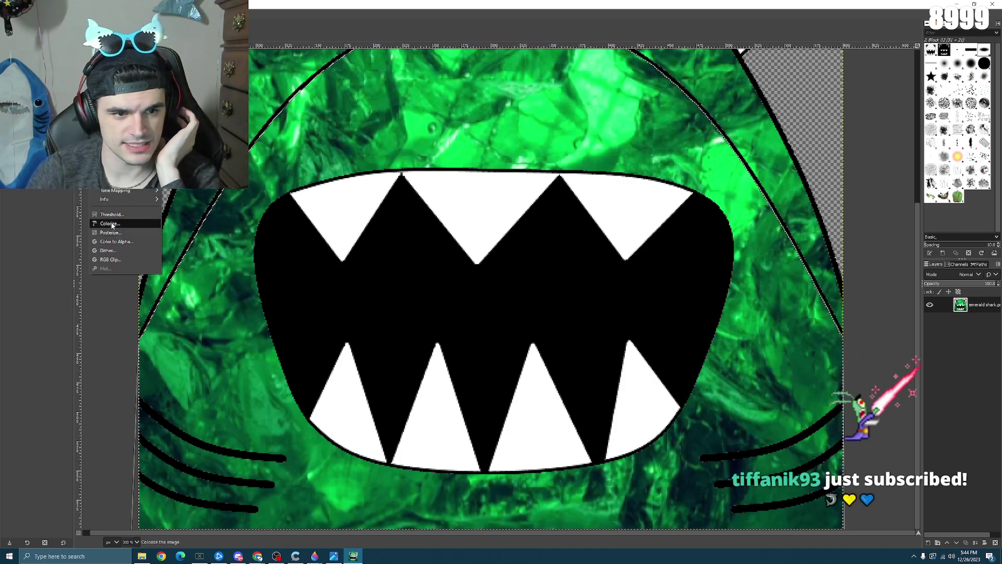
pyautogui.click(116, 26)
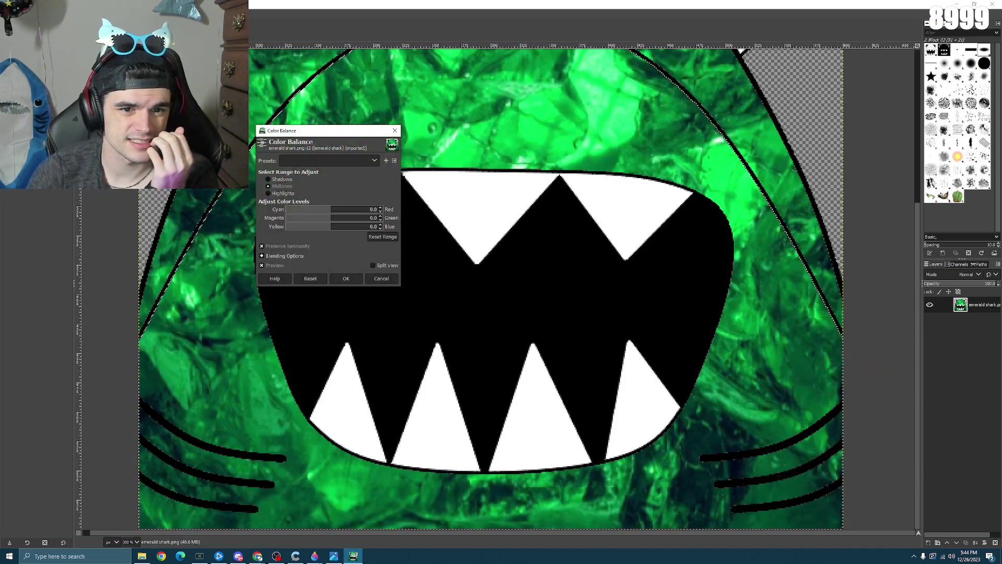
pyautogui.click(347, 210)
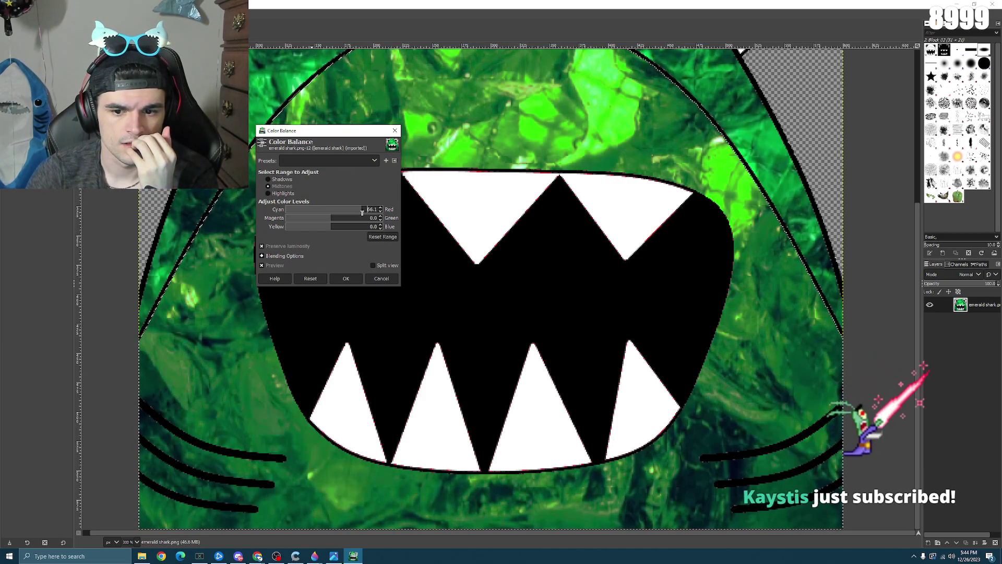
pyautogui.click(373, 210)
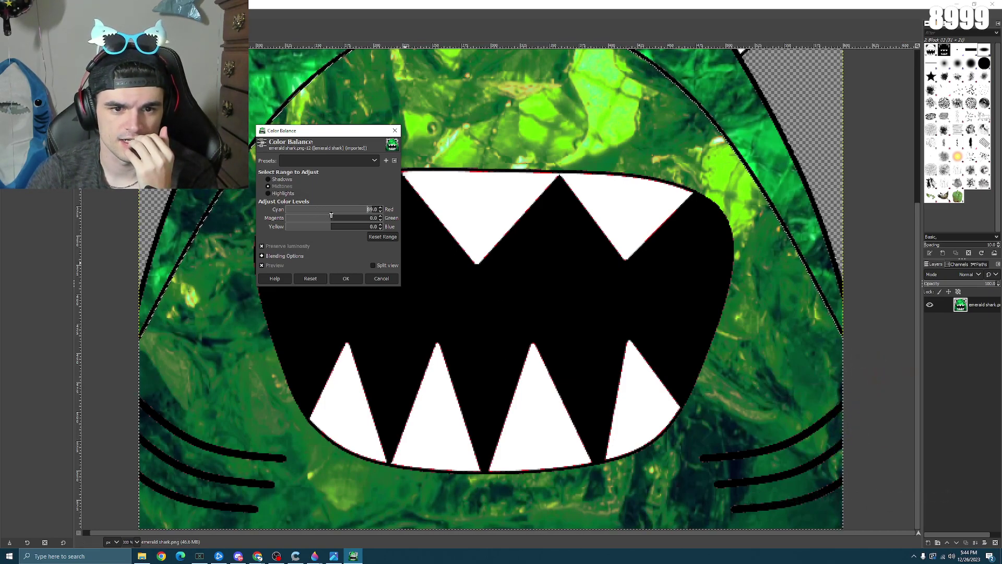
pyautogui.moveTo(334, 214); pyautogui.dragTo(333, 215)
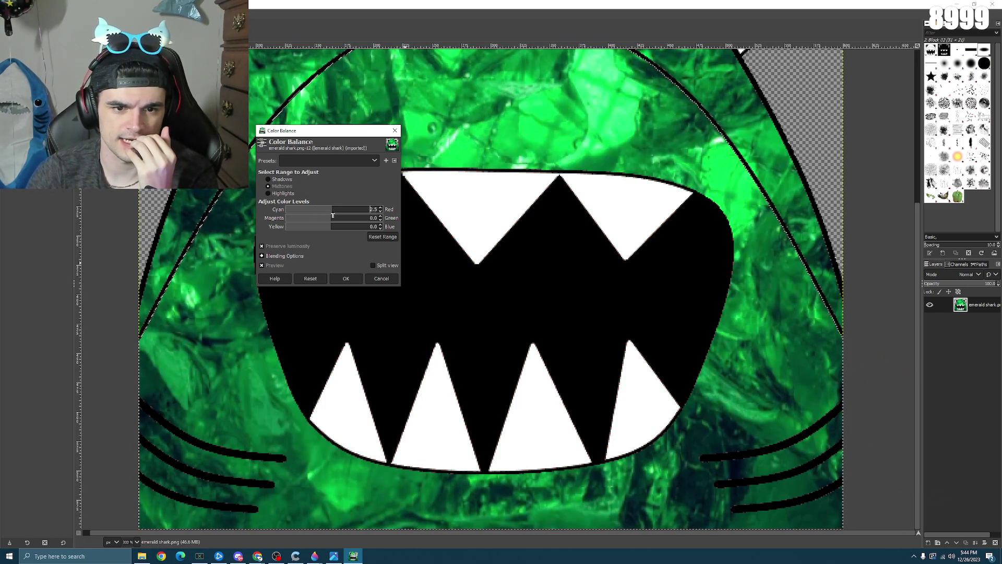
# - Try Color Balance midtones of -35.6 Cyan-Red, 55.1 Magenta-Green and -33.1 Yellow-Blue on the selected area
pyautogui.click(357, 218)
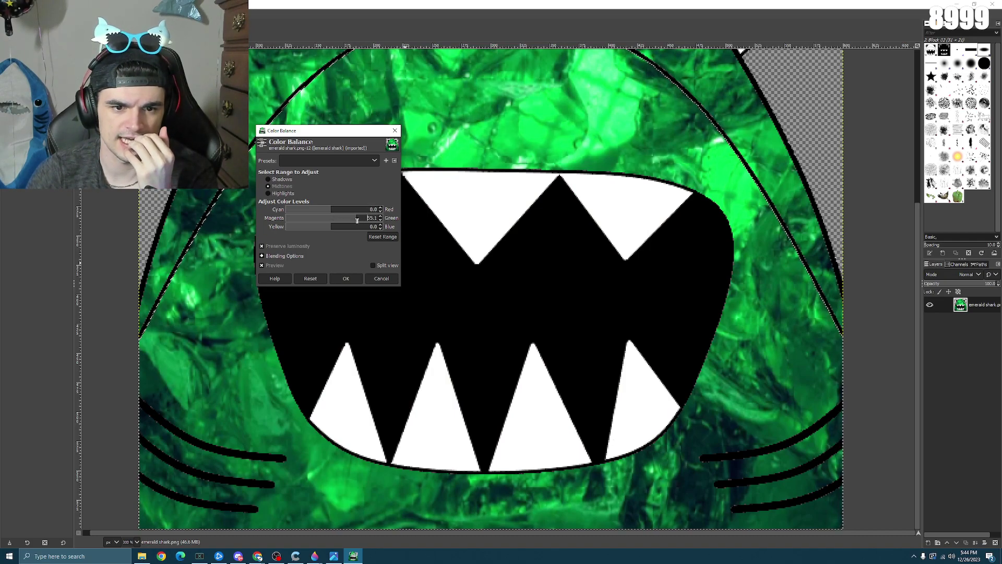
pyautogui.click(316, 210)
pyautogui.moveTo(362, 226); pyautogui.dragTo(298, 229)
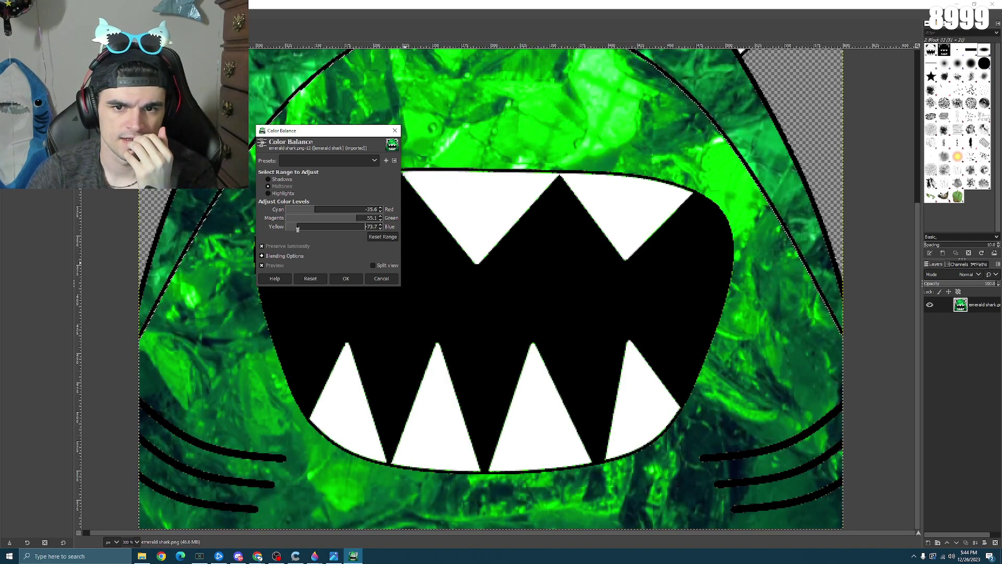
pyautogui.click(316, 229)
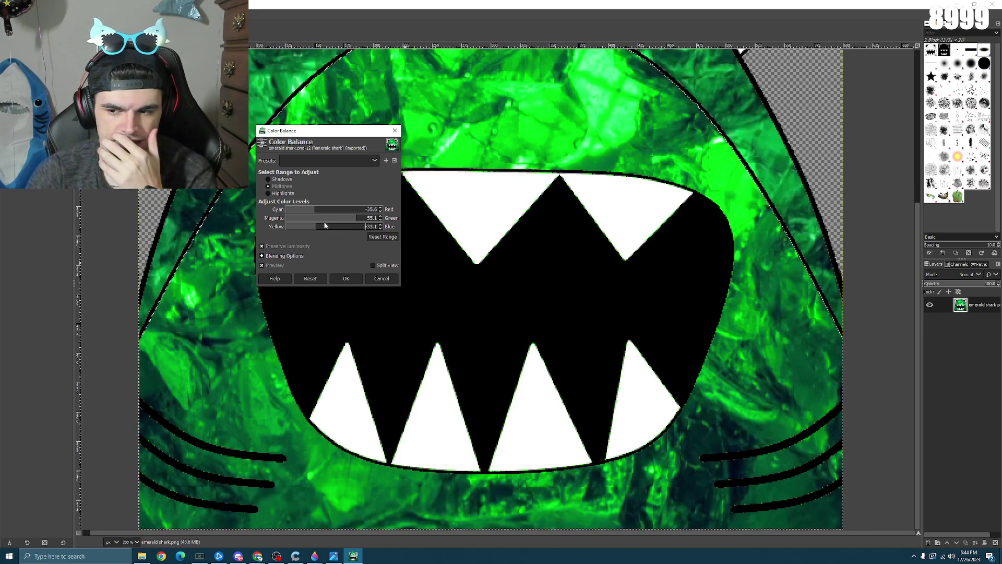
# - Try pushing the selected area's midtones strongly toward cyan and magenta, with Magenta-Green at -76.3
pyautogui.click(328, 221)
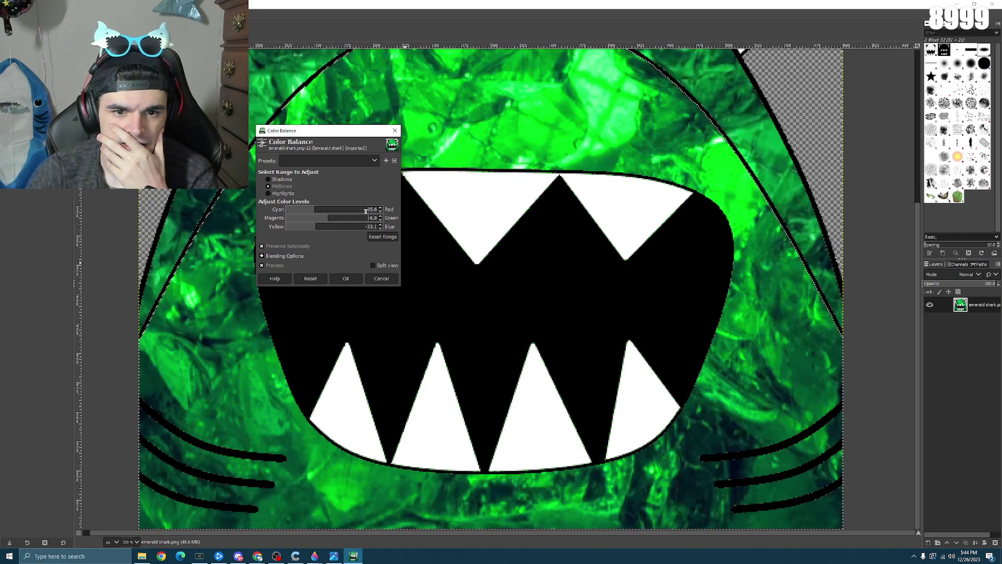
pyautogui.click(365, 210)
pyautogui.click(298, 218)
pyautogui.click(297, 211)
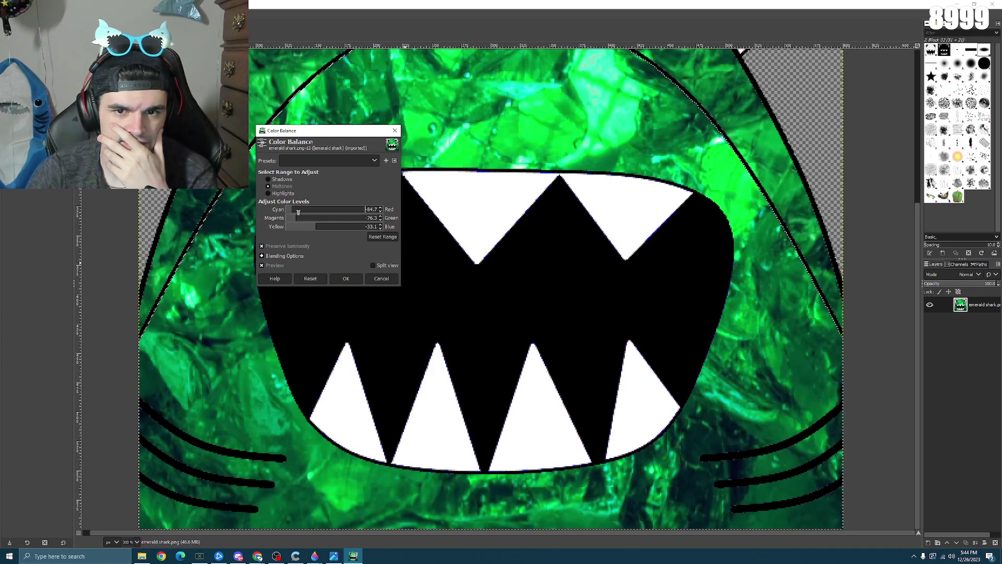
# - Try midtone levels of -50.8 Cyan-Red, 78.0 Magenta-Green and 77.1 Yellow-Blue, and compare the selected area with the upper head
pyautogui.click(369, 211)
pyautogui.click(365, 219)
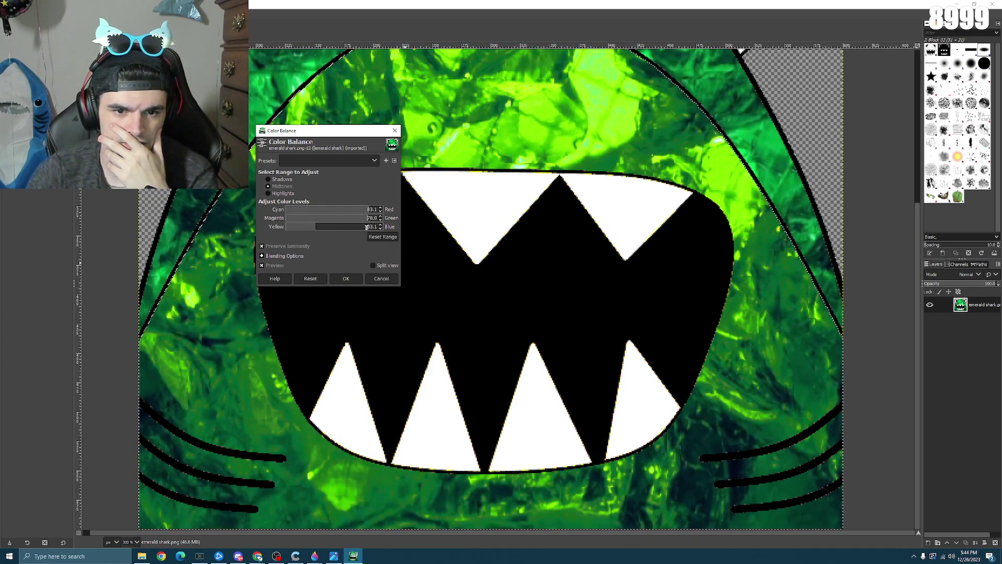
pyautogui.click(367, 227)
pyautogui.scroll(5, 477, 195)
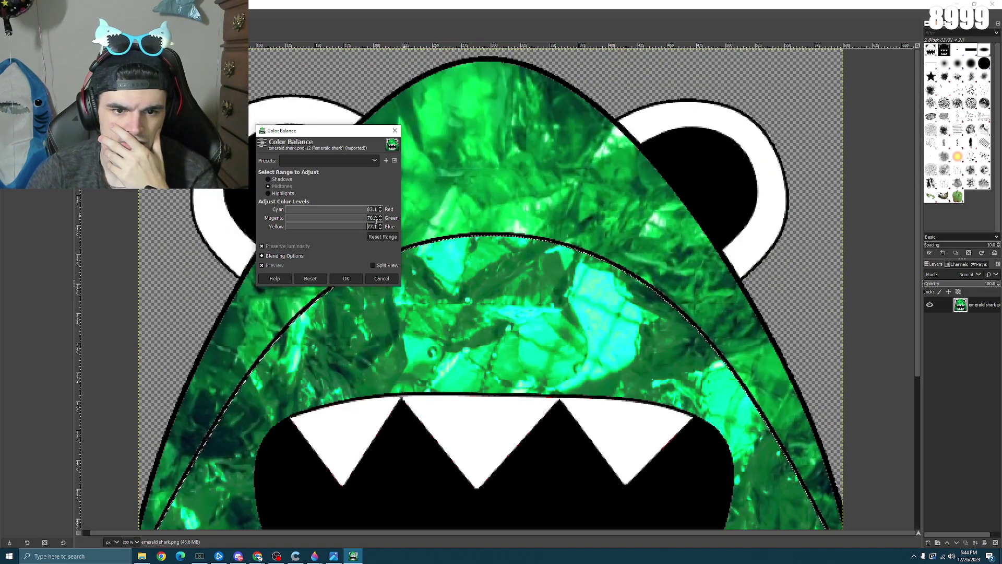
pyautogui.click(354, 211)
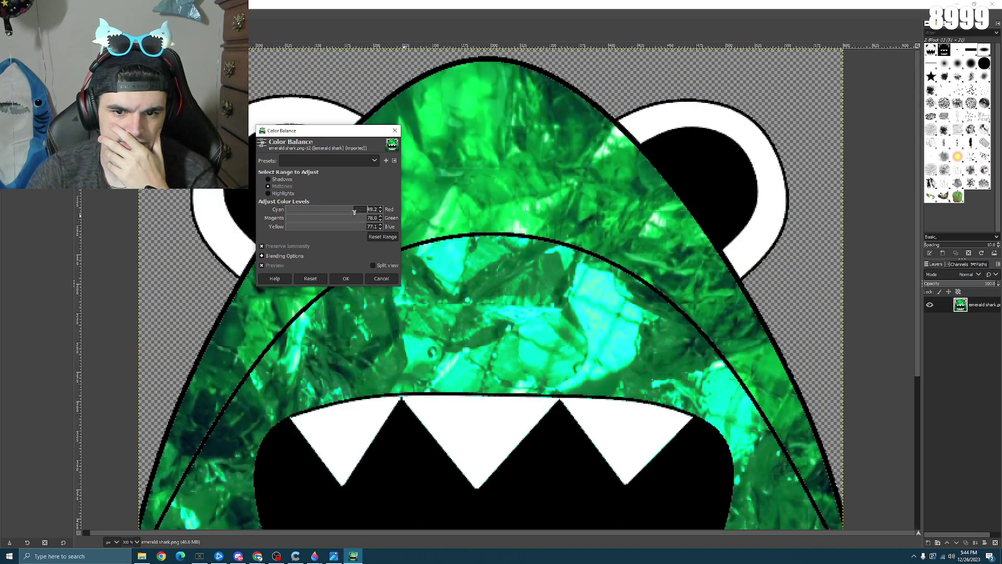
pyautogui.click(307, 209)
pyautogui.scroll(-3, 472, 236)
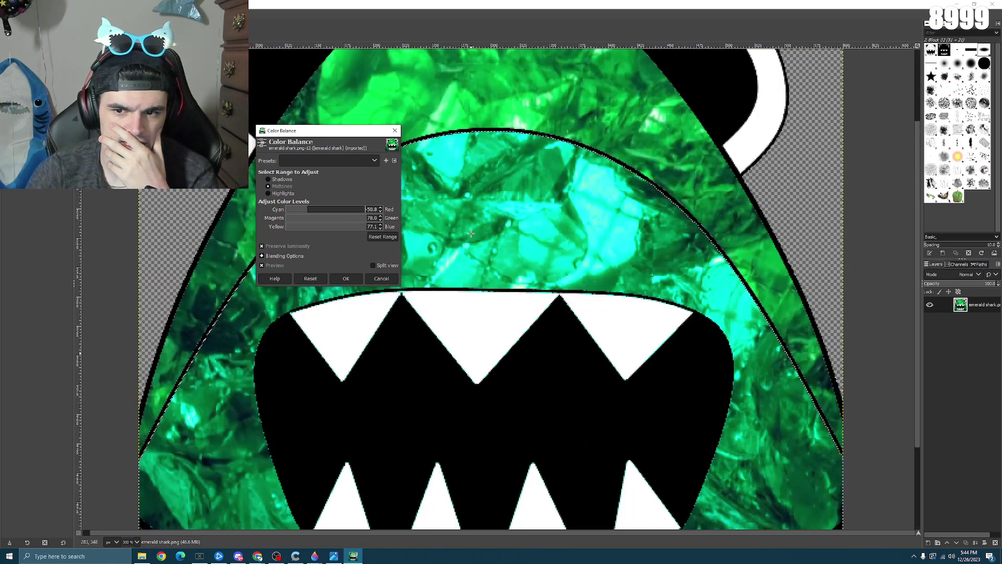
pyautogui.scroll(-2, 471, 234)
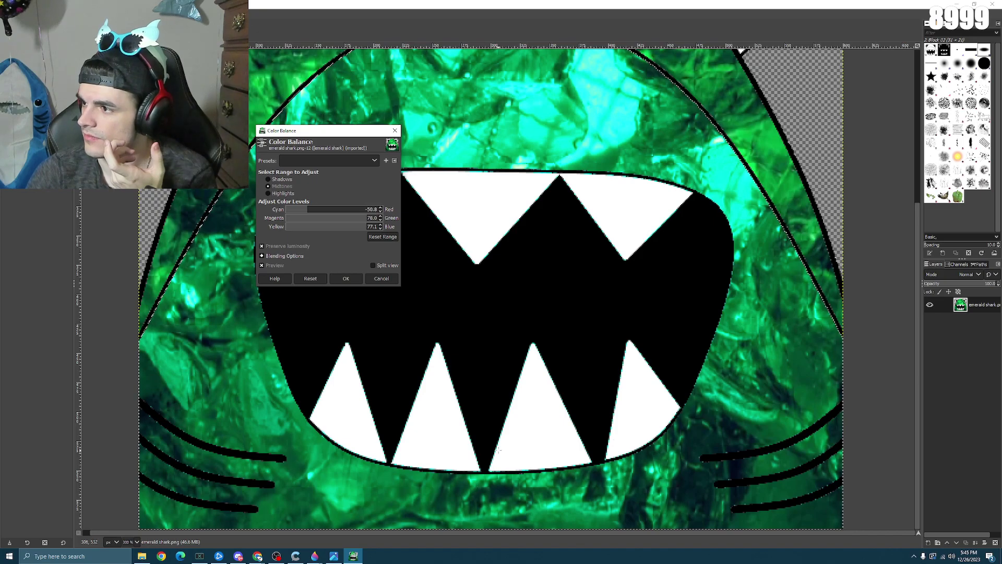
pyautogui.scroll(5, 495, 425)
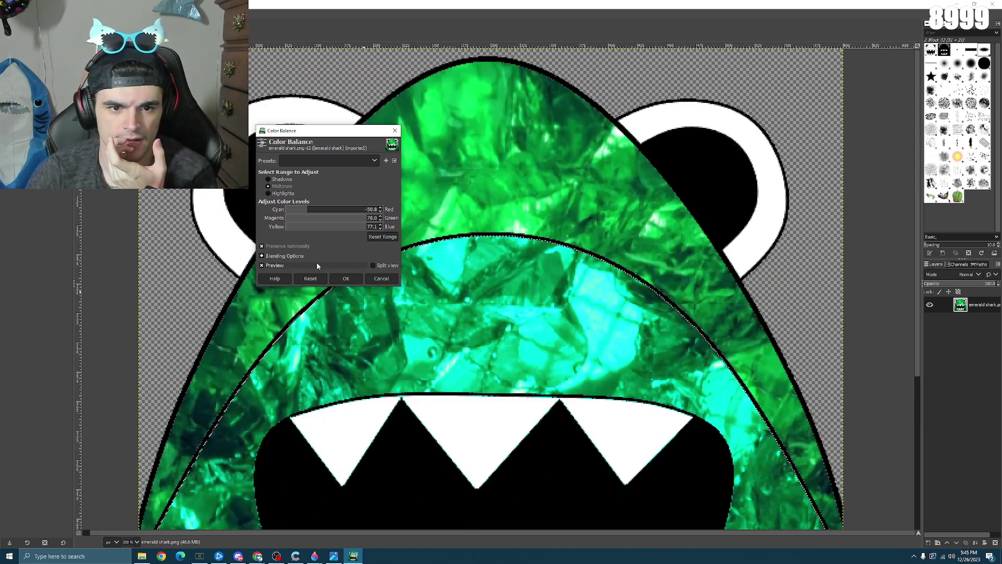
pyautogui.scroll(-5, 454, 282)
# - Try lowering Magenta-Green to 1.7, then reset all Color Balance levels and close the adjustment
pyautogui.click(334, 220)
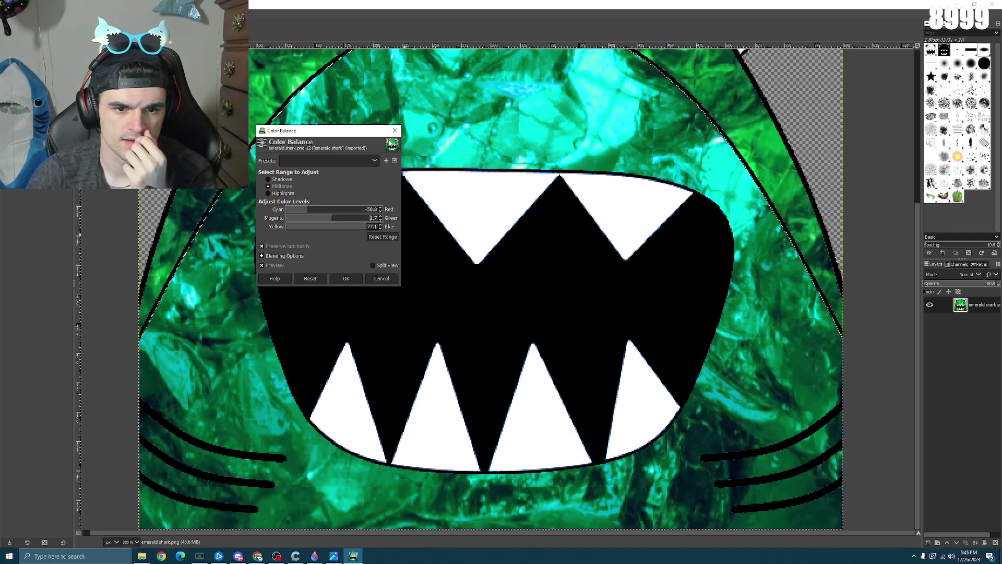
pyautogui.click(312, 279)
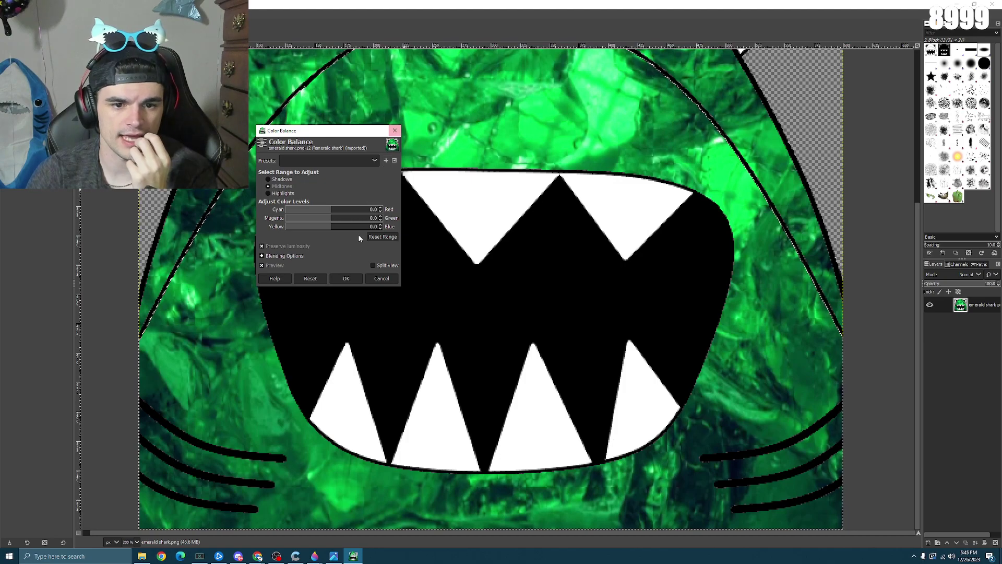
pyautogui.click(348, 282)
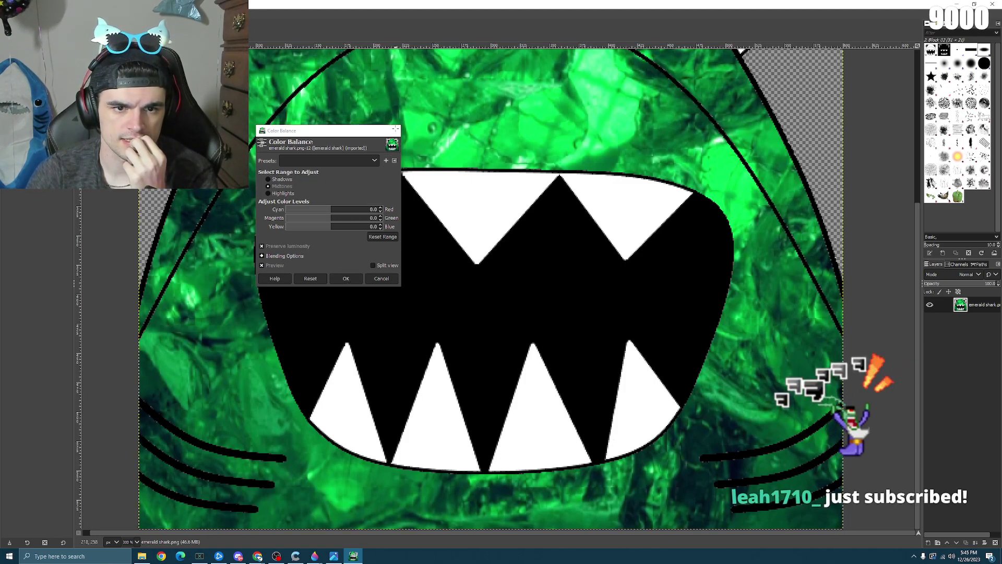
# - Try brightening the selected area, then reset and discard the brightness adjustment
pyautogui.click(99, 13)
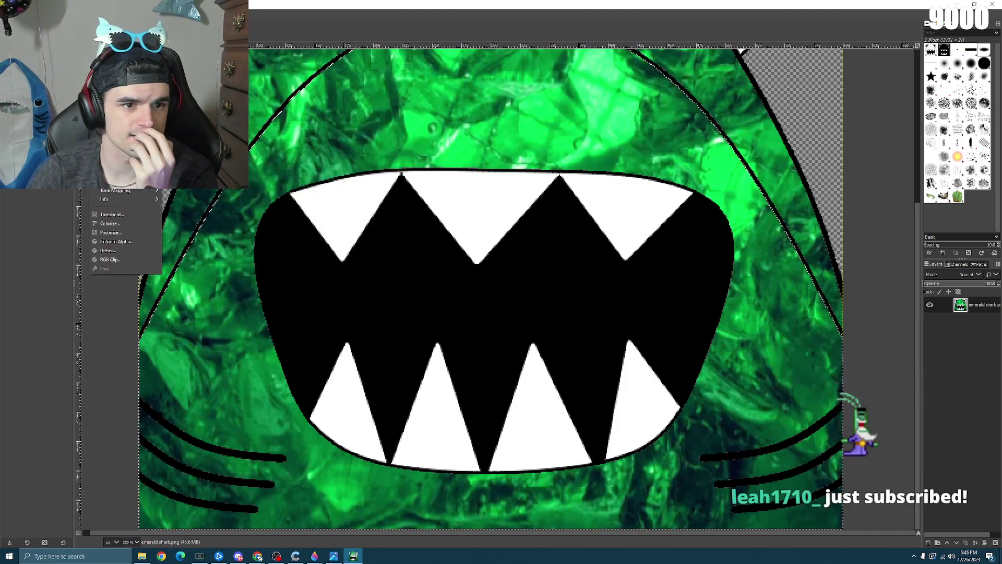
pyautogui.press('Return')
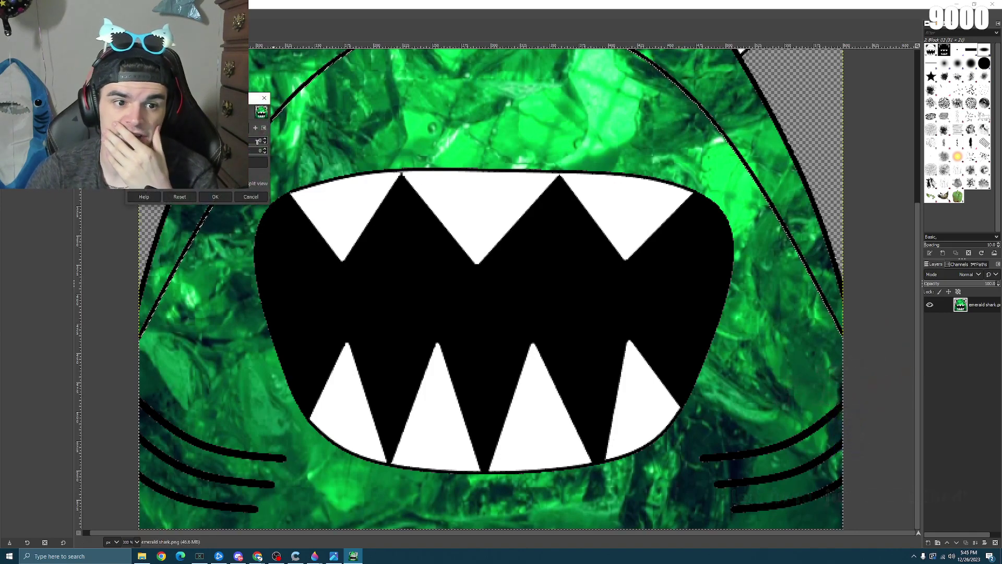
pyautogui.moveTo(197, 140); pyautogui.dragTo(228, 140)
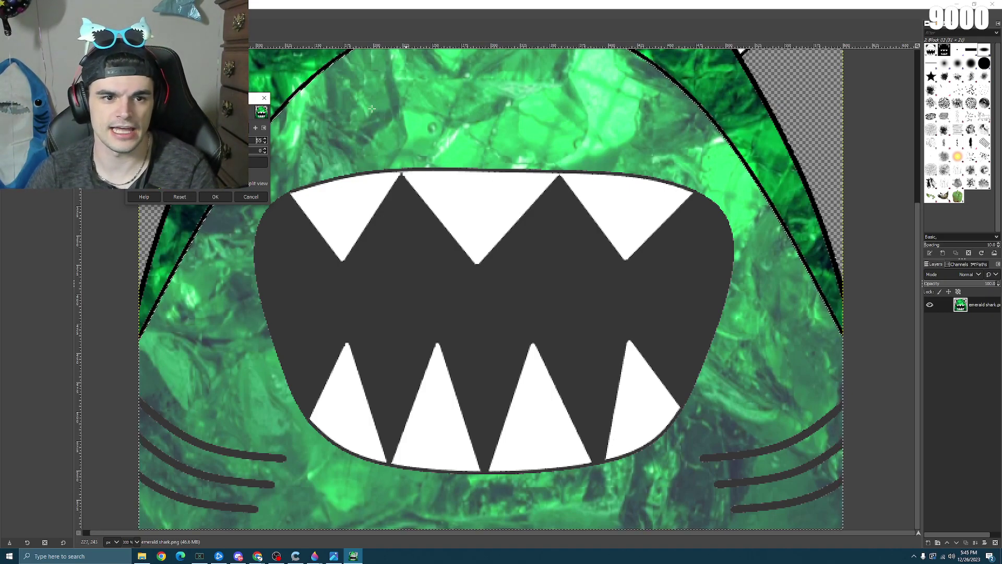
pyautogui.click(180, 198)
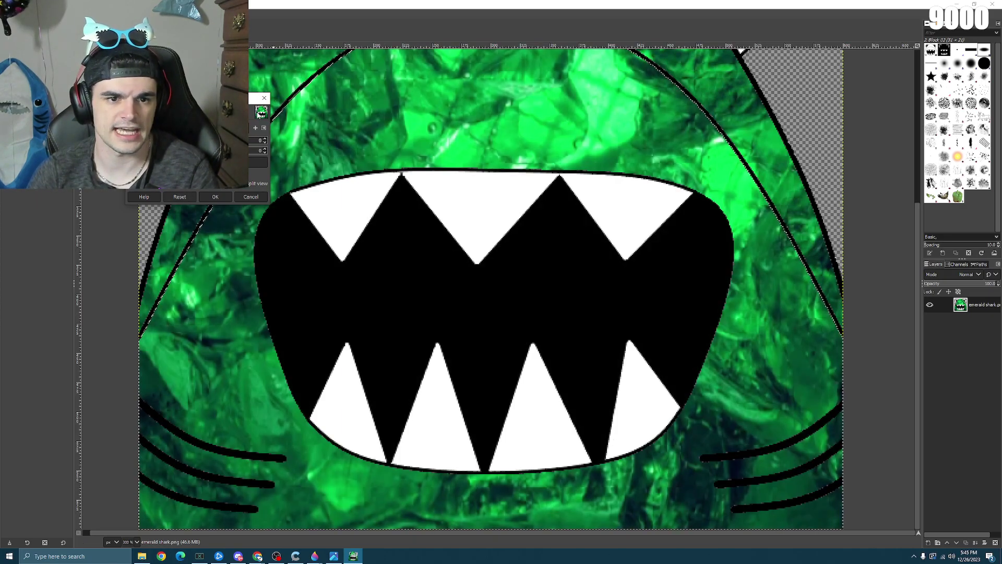
pyautogui.click(268, 99)
# - Desaturate the selected area beneath the inner curved line with a Saturation scale of 0.535
pyautogui.click(101, 14)
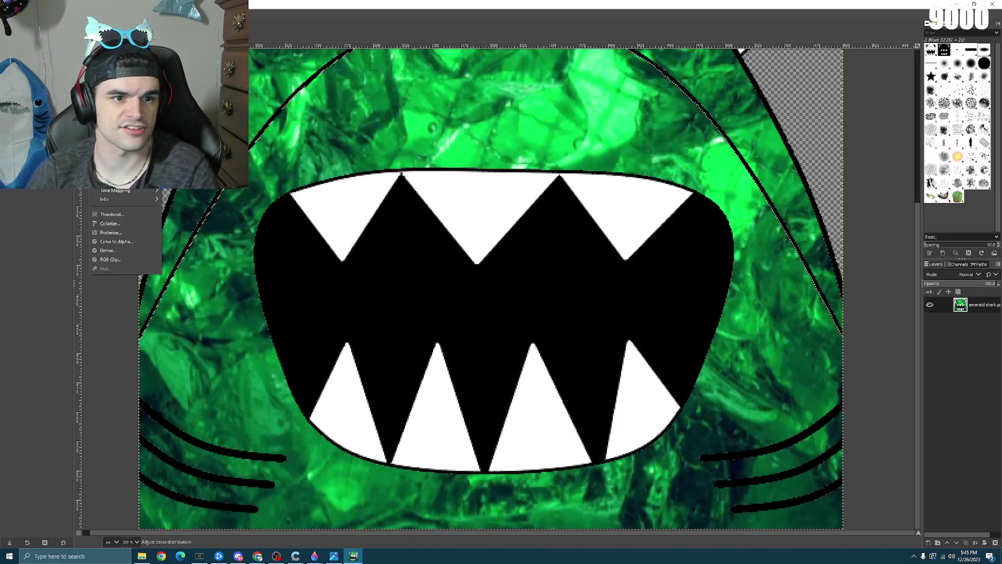
pyautogui.click(115, 66)
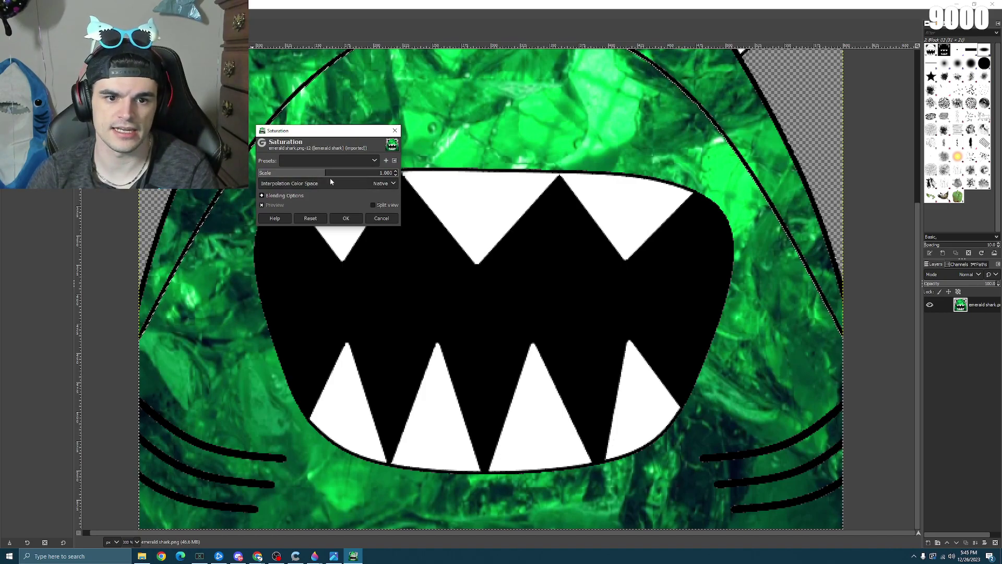
pyautogui.click(334, 176)
pyautogui.moveTo(348, 176); pyautogui.dragTo(303, 176)
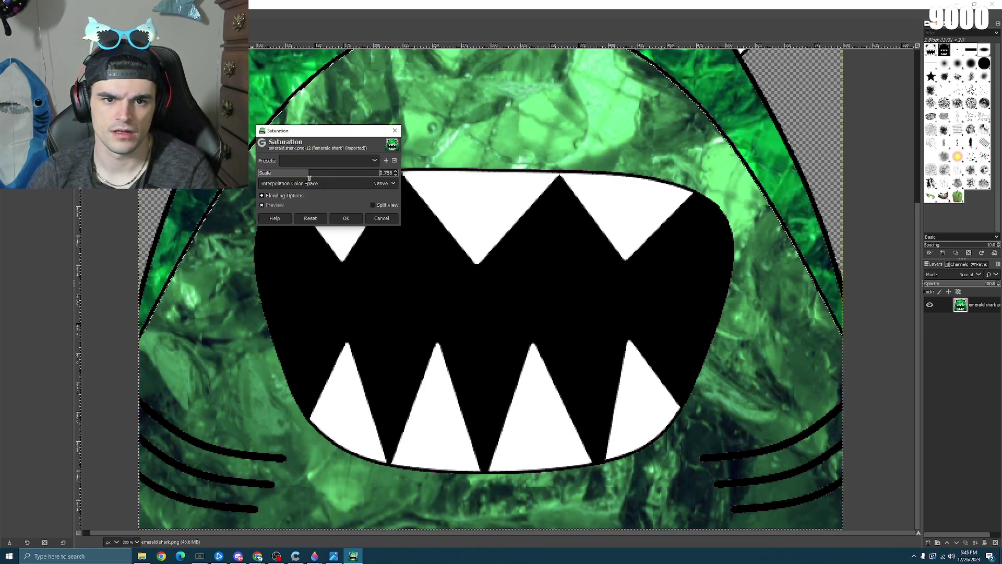
pyautogui.moveTo(316, 179); pyautogui.dragTo(291, 175)
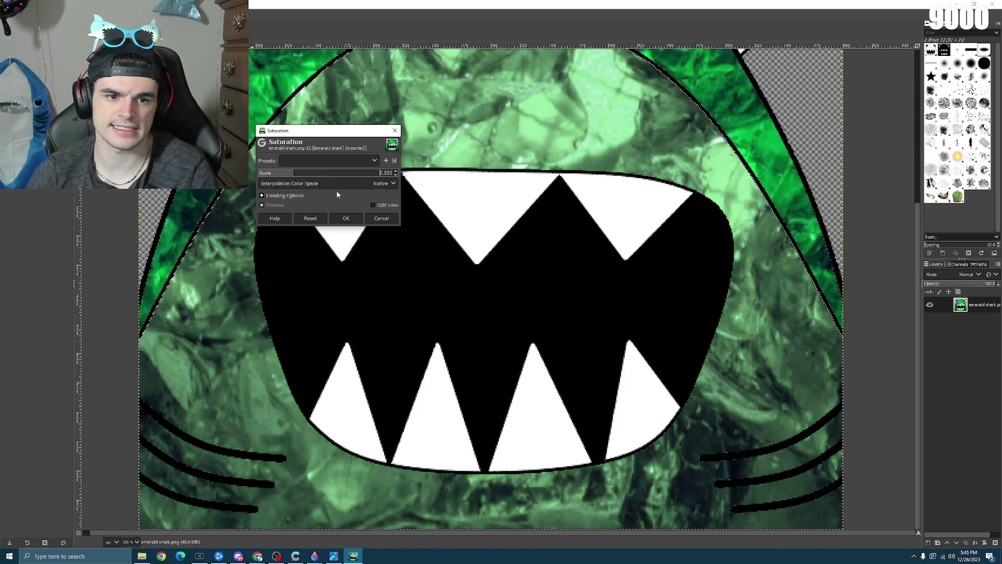
pyautogui.click(346, 218)
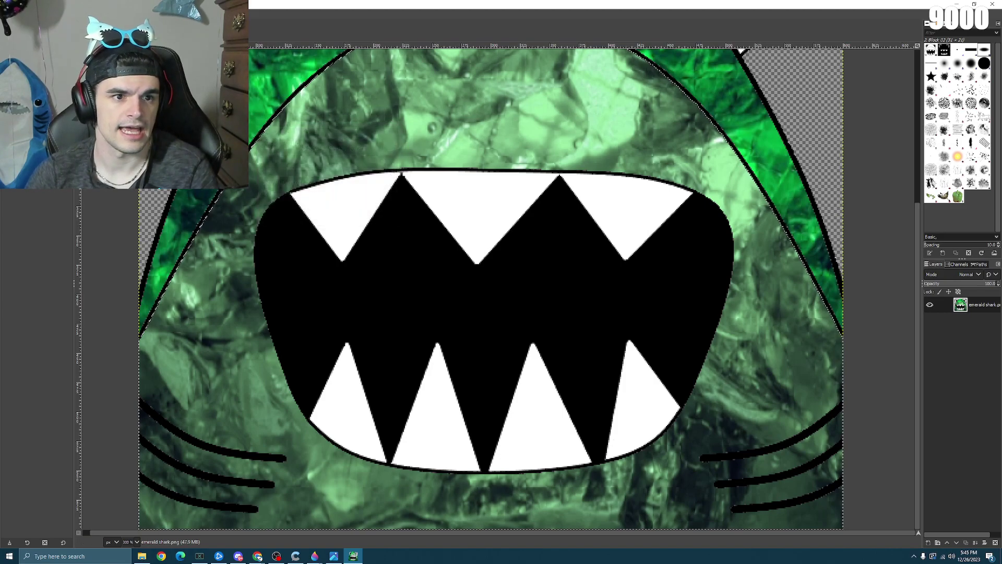
# - Try Color Balance midtones of -29.7 Cyan-Red, 54.2 Magenta-Green and -22.9 Yellow-Blue on the desaturated area, then reset them
pyautogui.click(98, 13)
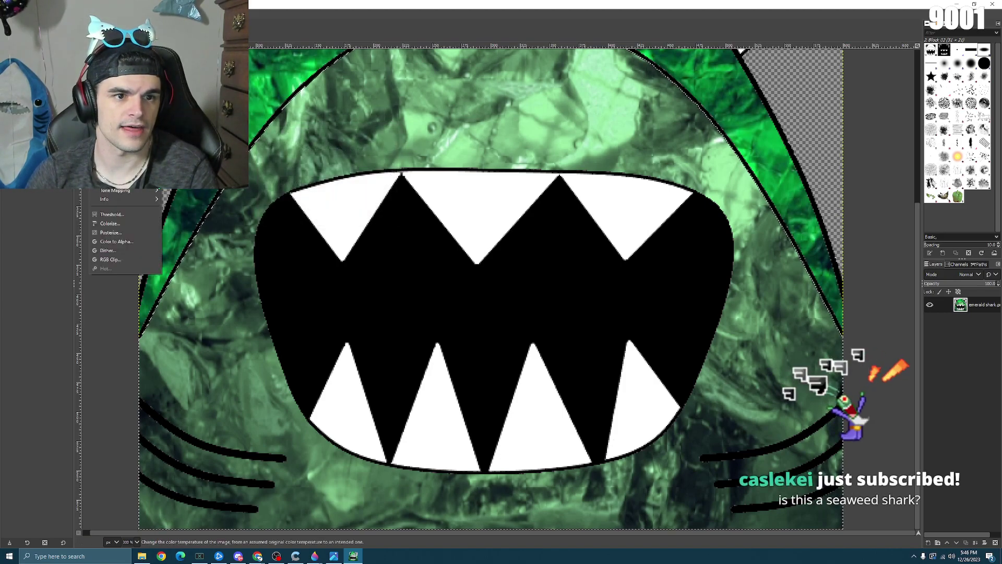
pyautogui.click(112, 27)
pyautogui.click(342, 211)
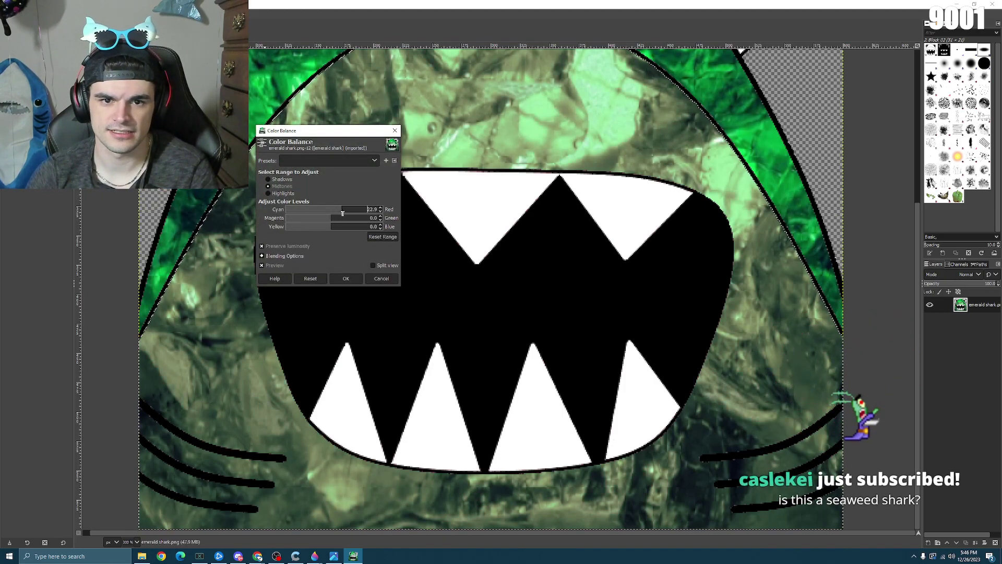
pyautogui.moveTo(343, 213); pyautogui.dragTo(315, 212)
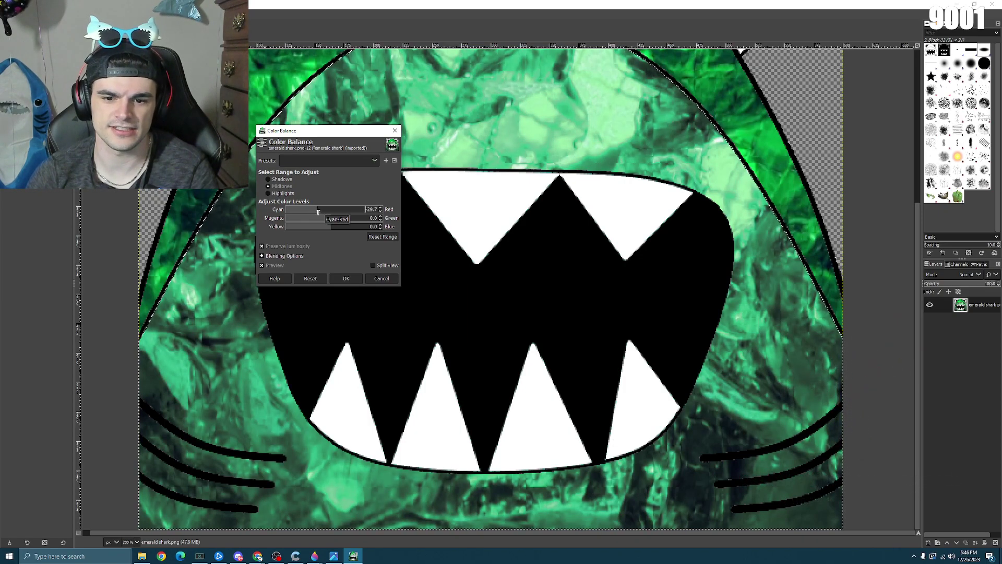
pyautogui.click(328, 221)
pyautogui.moveTo(327, 228); pyautogui.dragTo(357, 221)
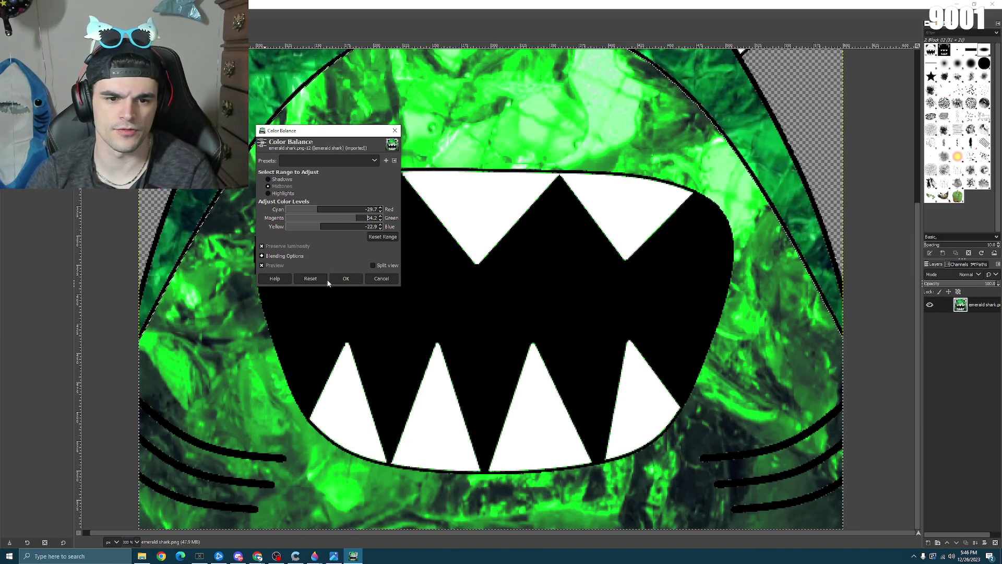
pyautogui.click(311, 278)
# - Compare the desaturated lower face with the emerald texture above the inner curved line
pyautogui.scroll(5, 501, 150)
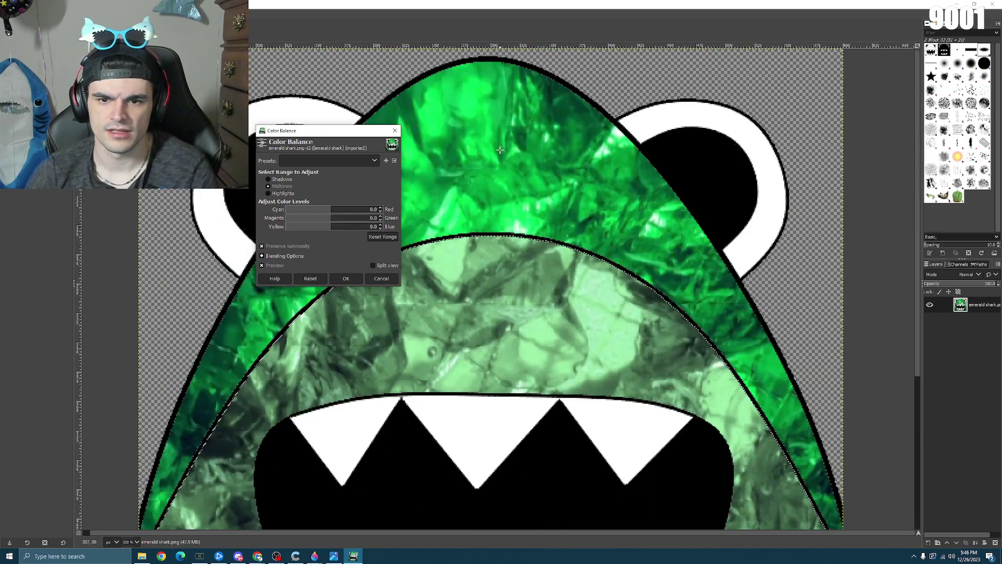
pyautogui.scroll(-5, 500, 150)
pyautogui.scroll(5, 500, 150)
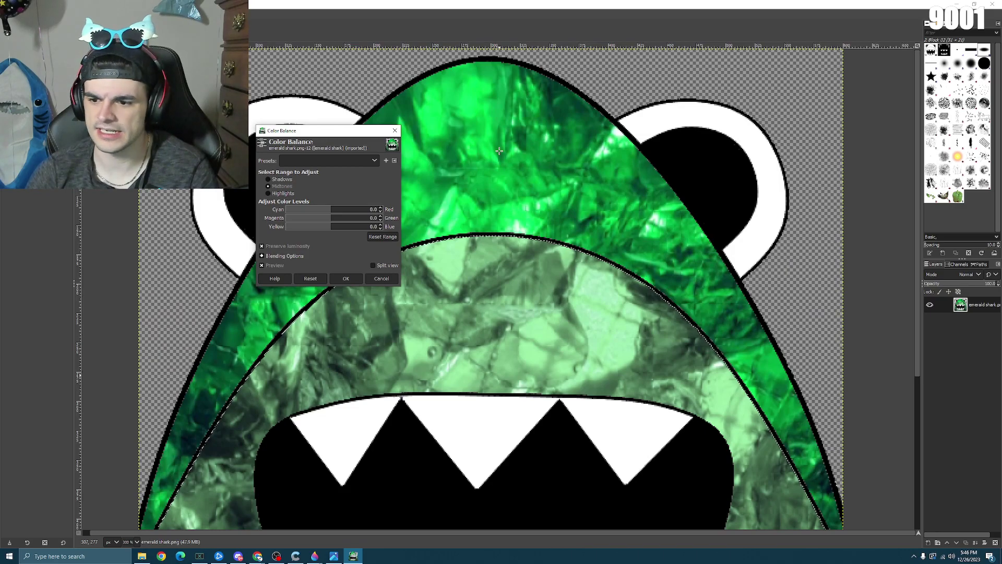
pyautogui.scroll(-5, 500, 150)
pyautogui.scroll(5, 499, 150)
pyautogui.scroll(-5, 501, 153)
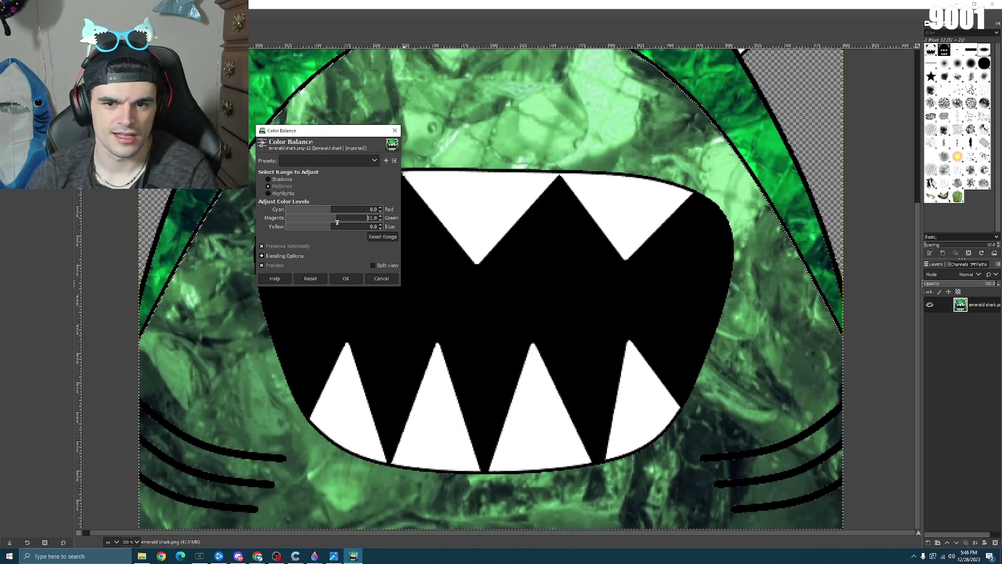
# - Try Color Balance midtones of 29.7 Magenta-Green and 33.1 Yellow-Blue on the lower face and compare it with the head
pyautogui.moveTo(342, 222); pyautogui.dragTo(343, 222)
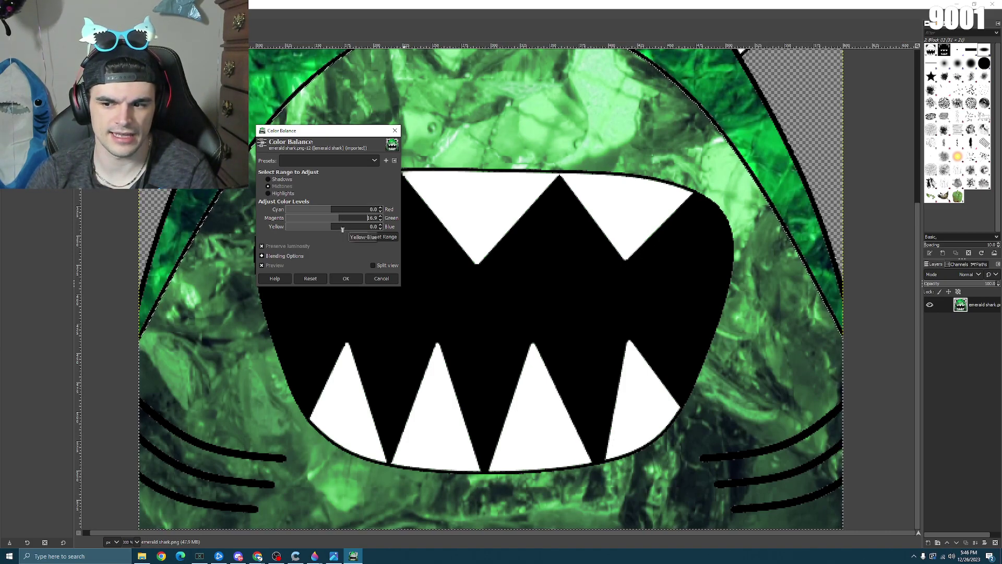
pyautogui.click(345, 222)
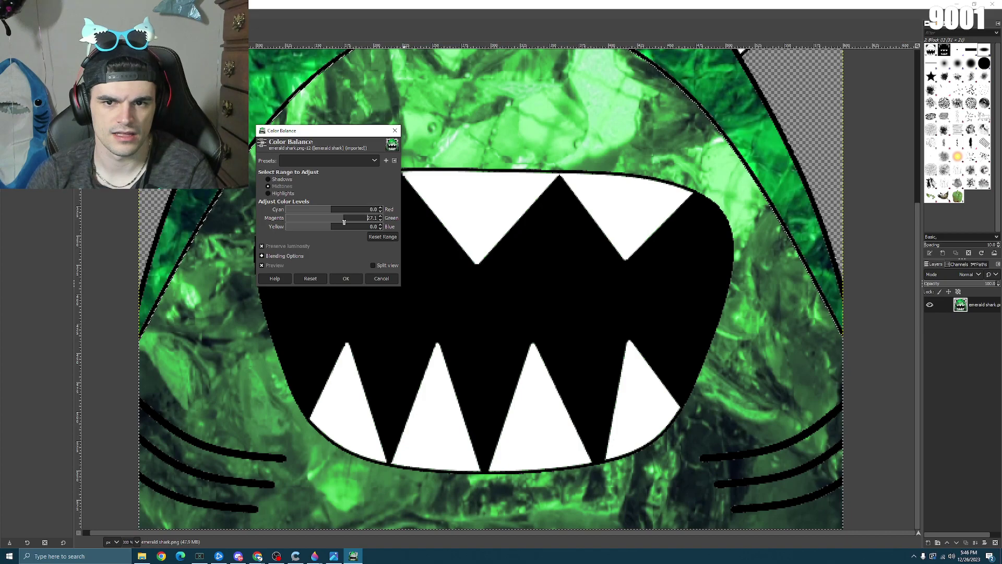
pyautogui.click(343, 231)
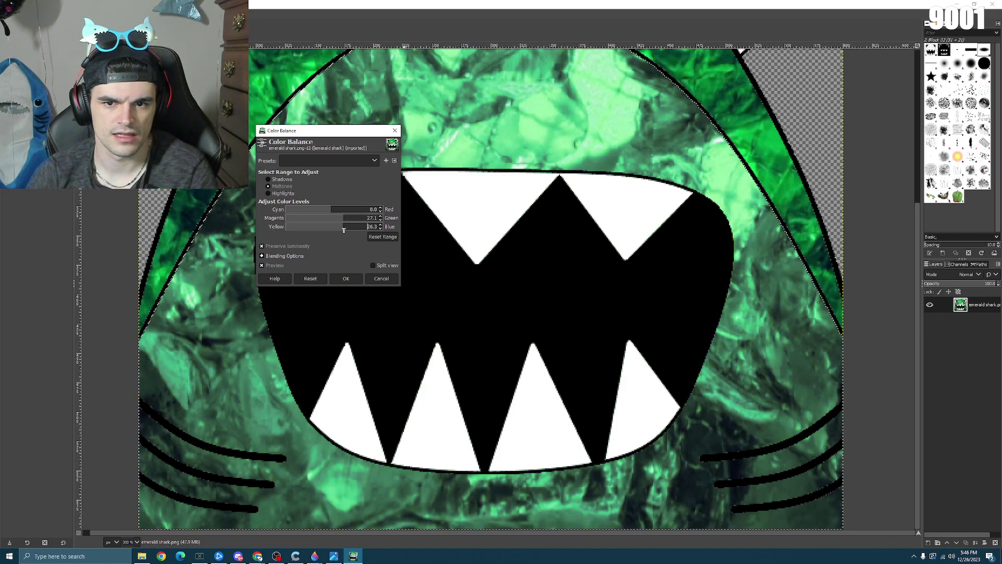
pyautogui.moveTo(343, 230); pyautogui.dragTo(350, 228)
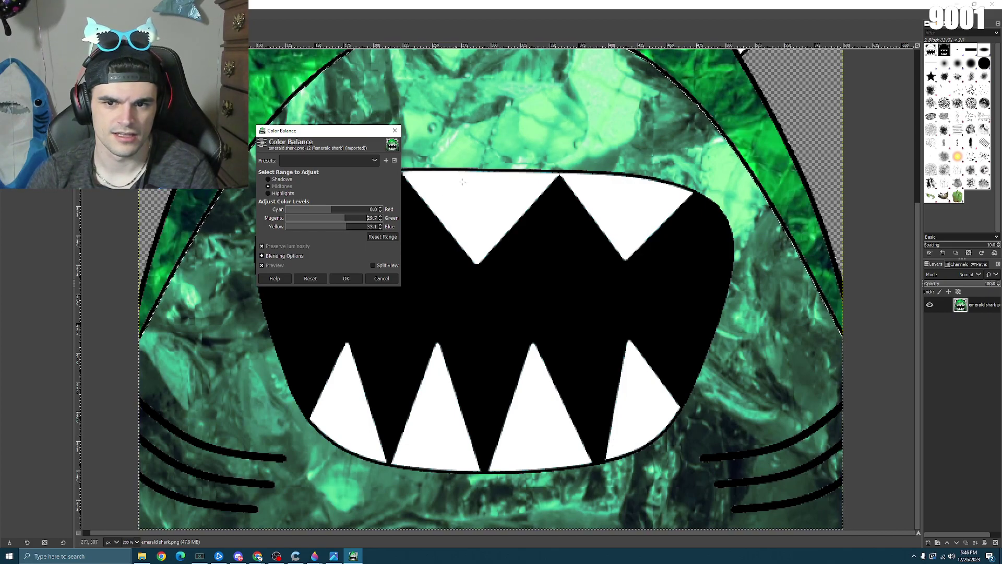
pyautogui.scroll(2, 462, 182)
pyautogui.scroll(-2, 490, 185)
pyautogui.scroll(2, 519, 194)
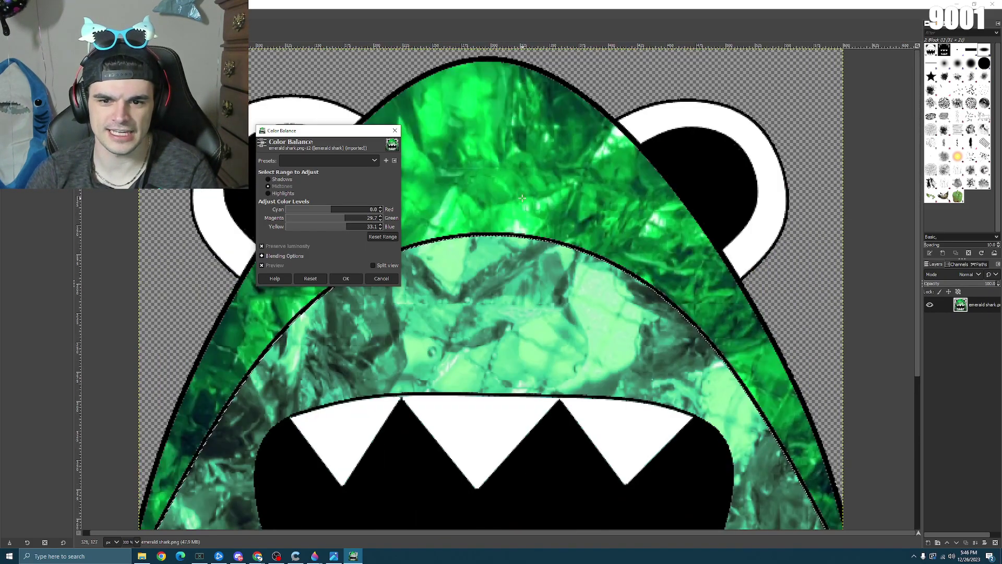
pyautogui.scroll(-3, 509, 197)
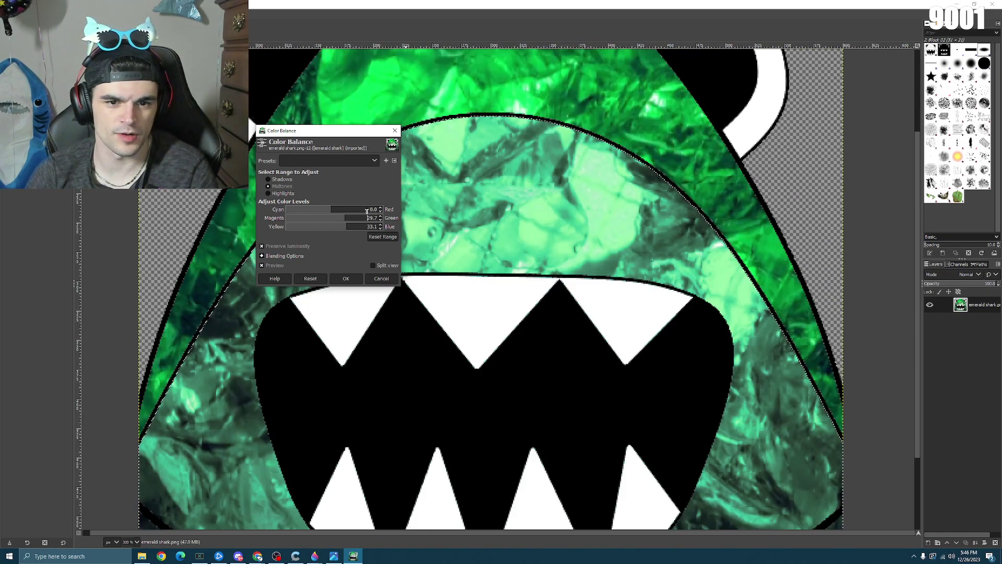
# - Try Cyan-Red midtone values of 30.5, 56.8 and 18.6 on the area beneath the inner curved line
pyautogui.moveTo(341, 211); pyautogui.dragTo(355, 213)
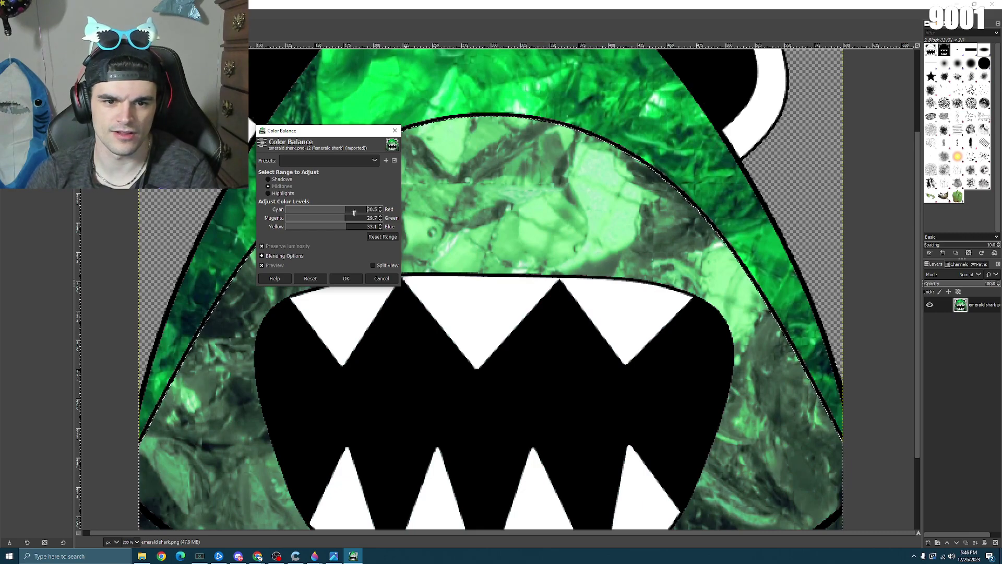
pyautogui.click(357, 211)
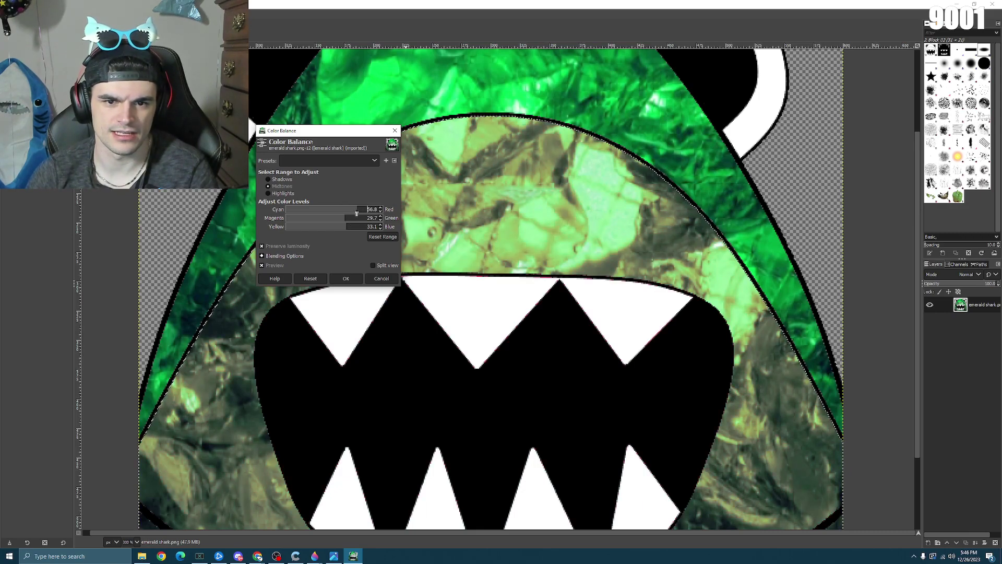
pyautogui.moveTo(356, 213); pyautogui.dragTo(341, 213)
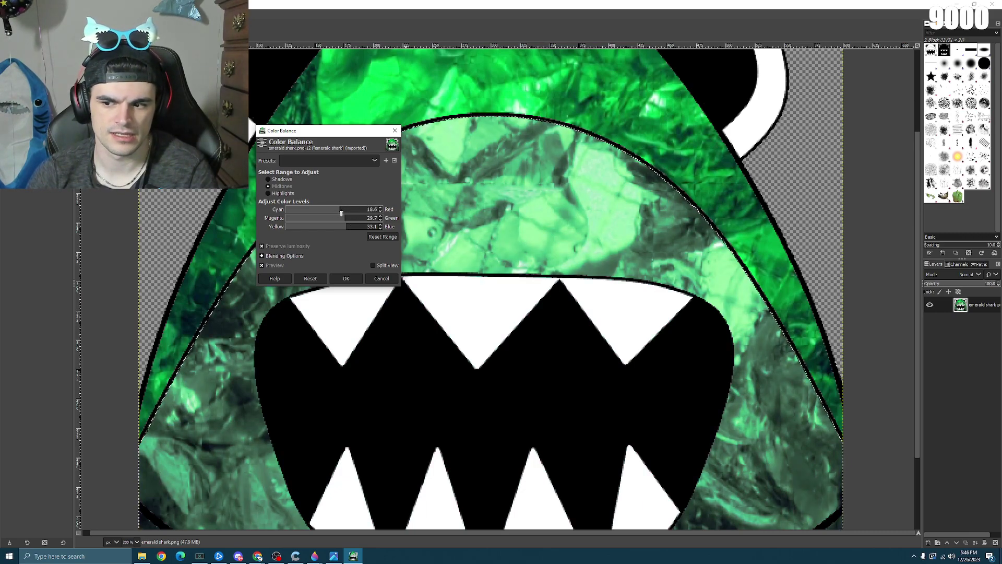
pyautogui.scroll(-2, 479, 215)
pyautogui.scroll(5, 479, 215)
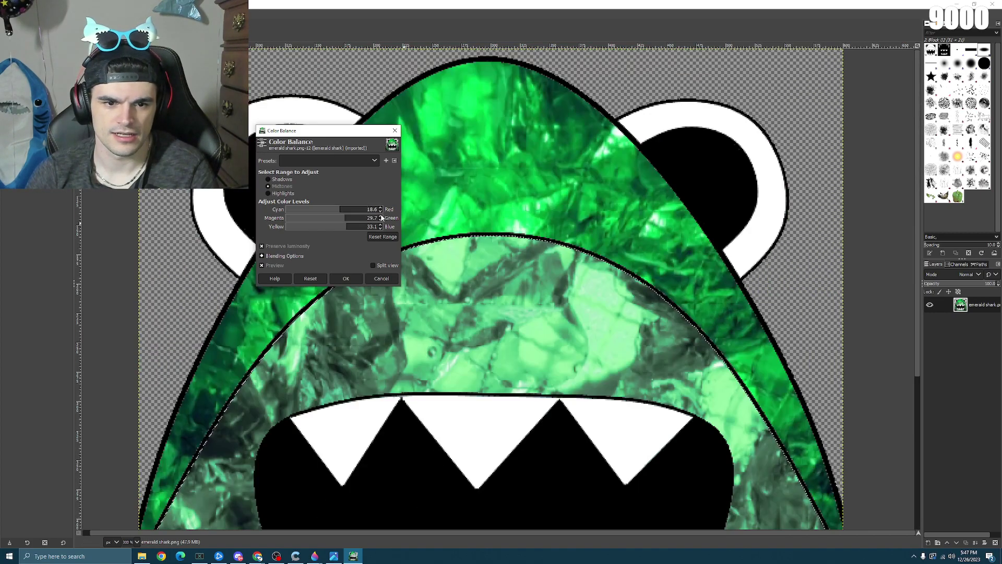
# - Try a Yellow-Blue midtone value of 22.9 with Magenta-Green values of 19.3 and -27.1 on the lower face
pyautogui.click(342, 224)
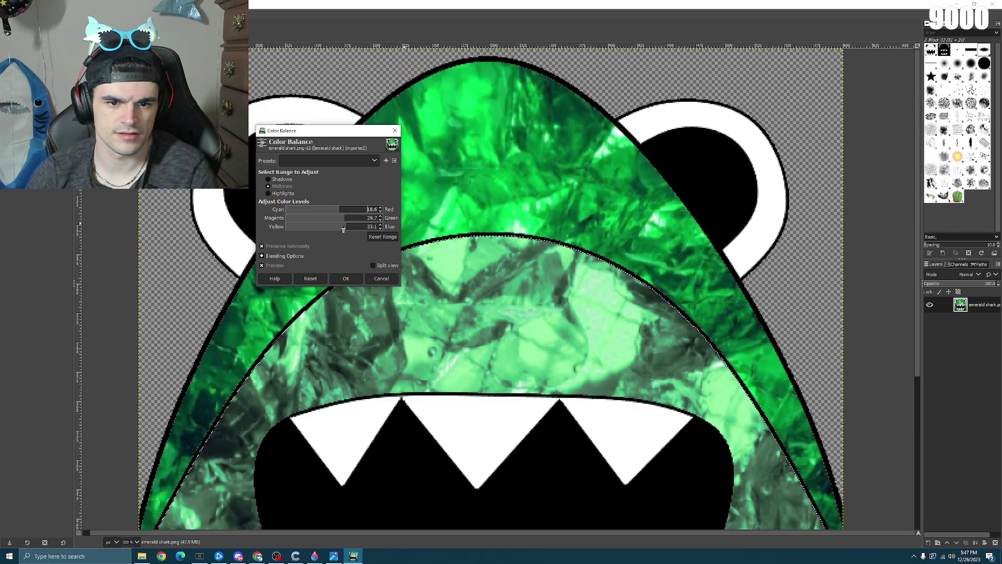
pyautogui.scroll(-3, 501, 240)
pyautogui.scroll(3, 500, 239)
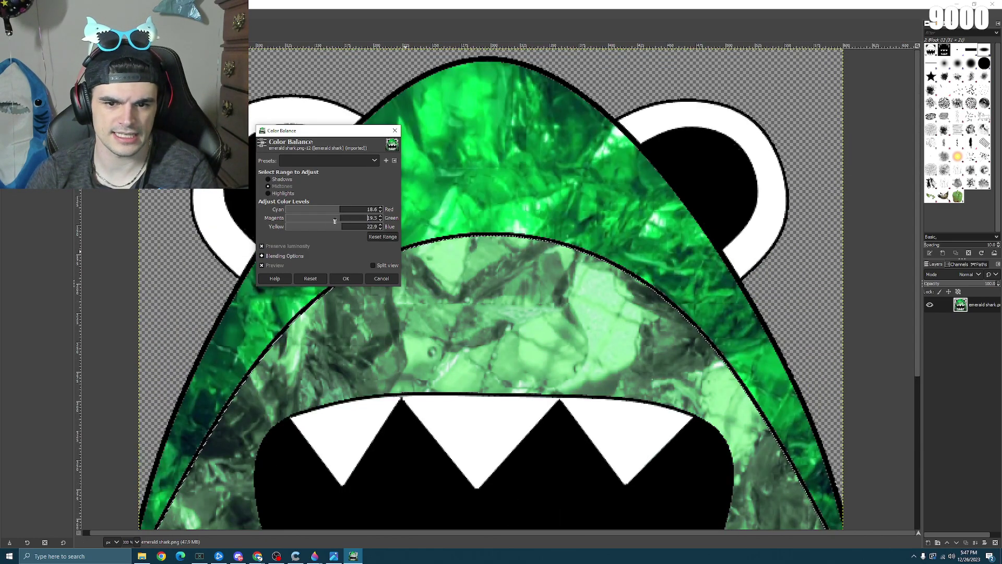
pyautogui.click(319, 221)
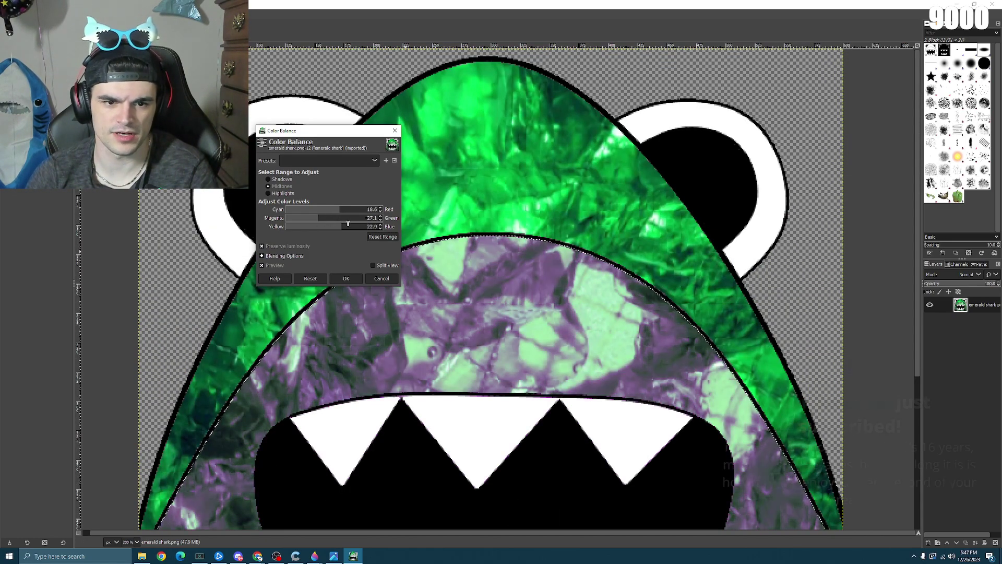
# - Apply Color Balance midtones of -14.4 Cyan-Red, 28.0 Magenta-Green and 5.1 Yellow-Blue to the selected lower face
pyautogui.click(345, 218)
pyautogui.click(337, 226)
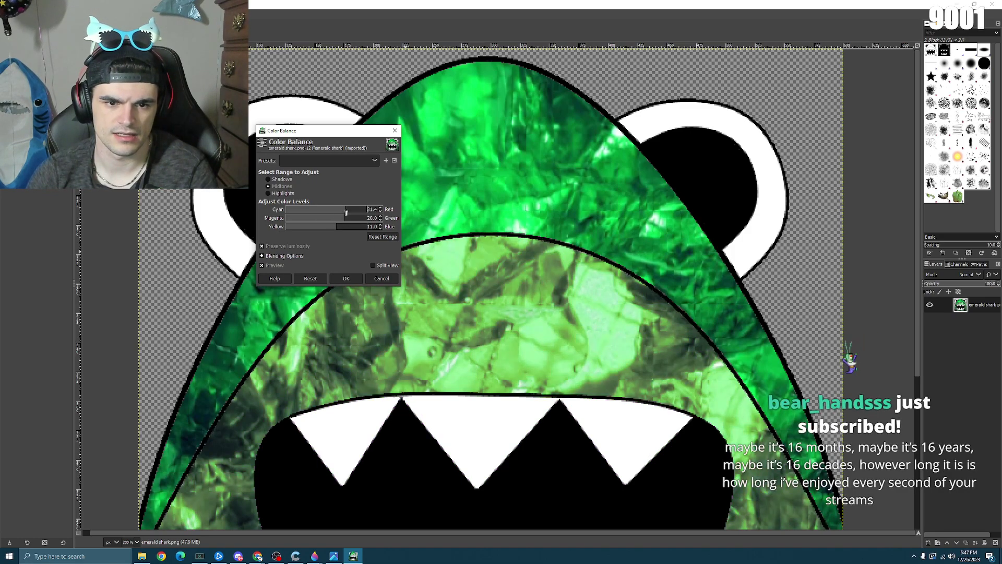
pyautogui.click(333, 209)
pyautogui.click(334, 227)
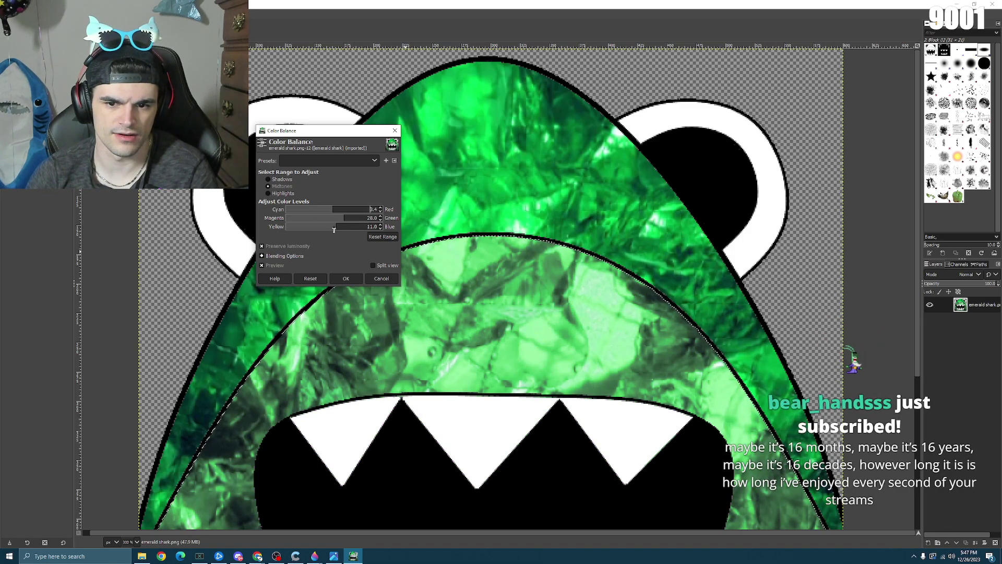
pyautogui.click(325, 209)
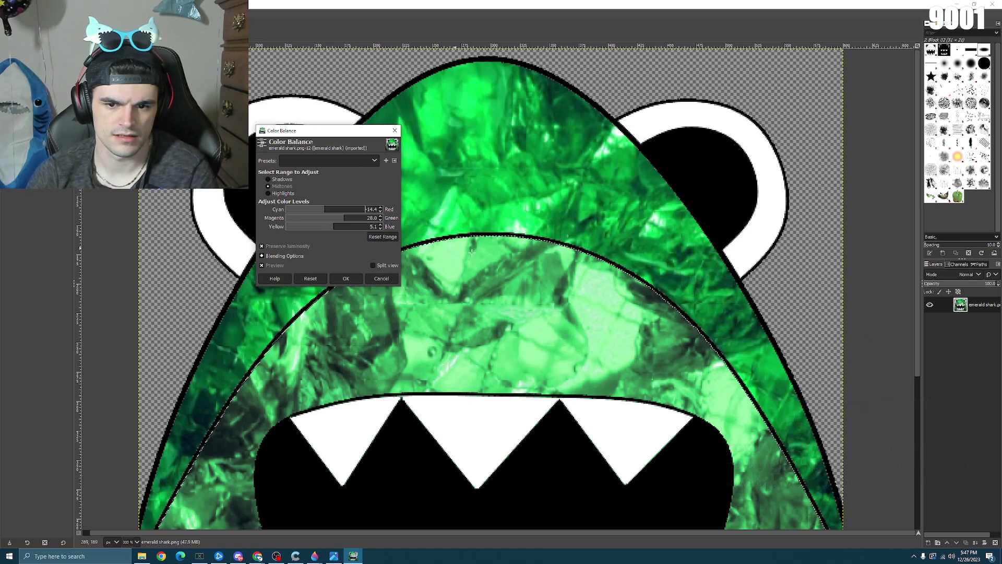
pyautogui.scroll(-5, 504, 250)
pyautogui.scroll(5, 502, 249)
pyautogui.scroll(-3, 502, 249)
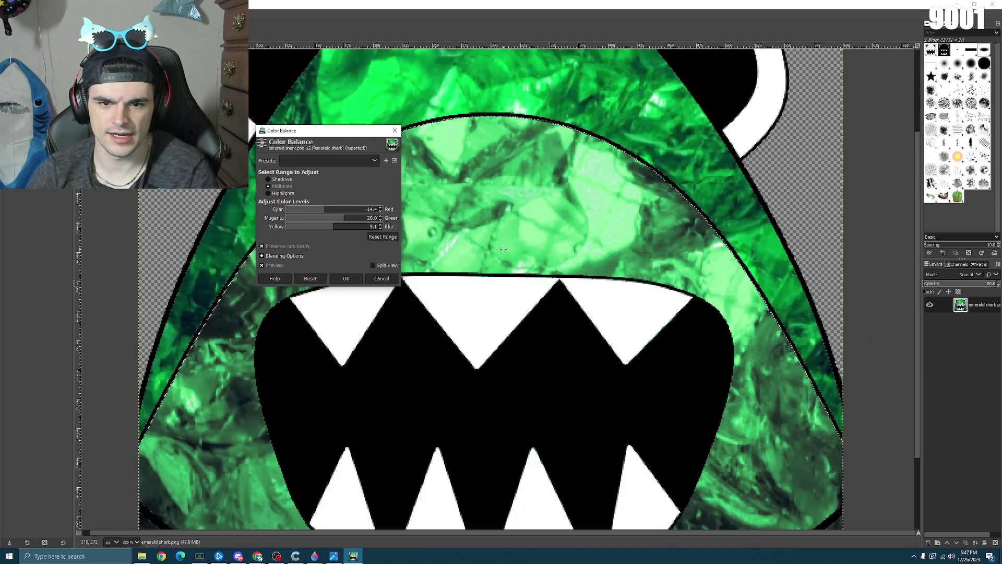
pyautogui.click(347, 279)
# - Desaturate the selected lower face with a Saturation scale of 0.826
pyautogui.scroll(-3, 489, 244)
pyautogui.scroll(6, 489, 244)
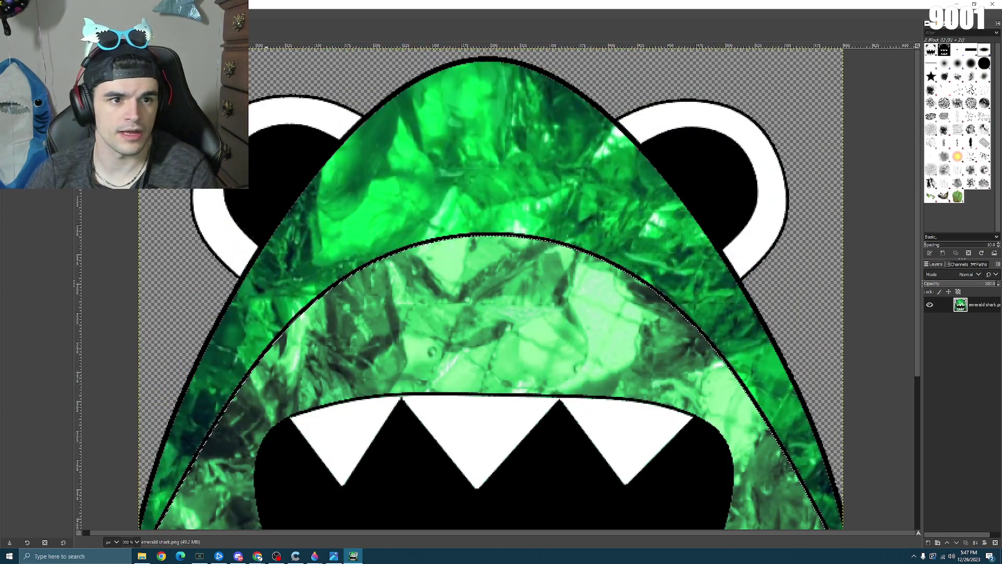
pyautogui.scroll(-3, 440, 118)
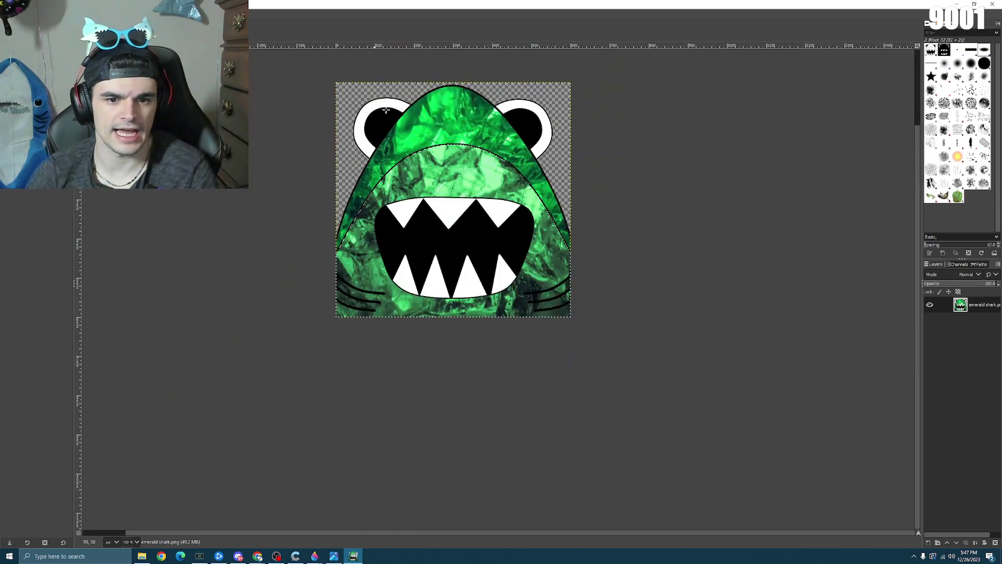
pyautogui.scroll(2, 392, 117)
pyautogui.scroll(1, 433, 218)
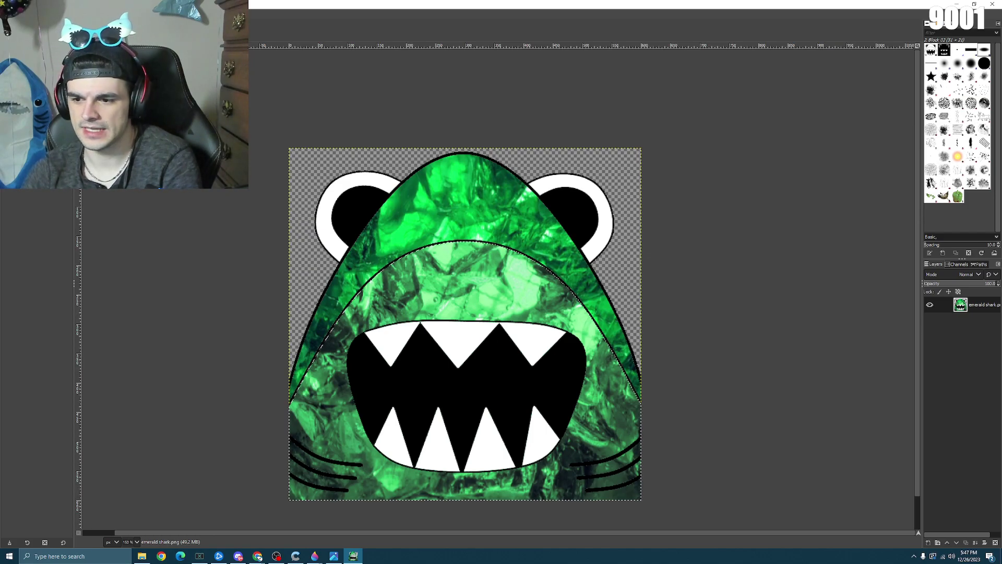
pyautogui.click(99, 14)
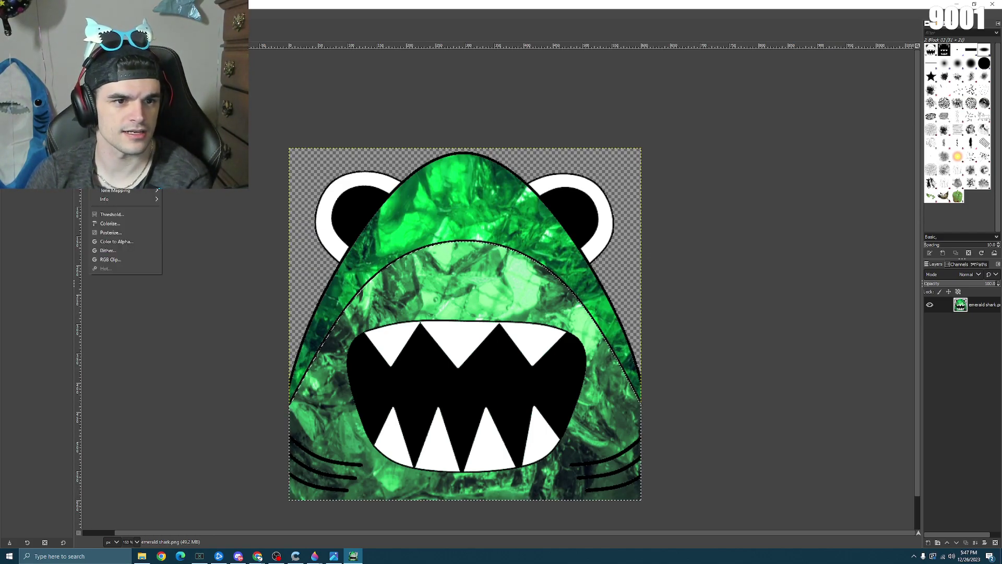
pyautogui.click(114, 62)
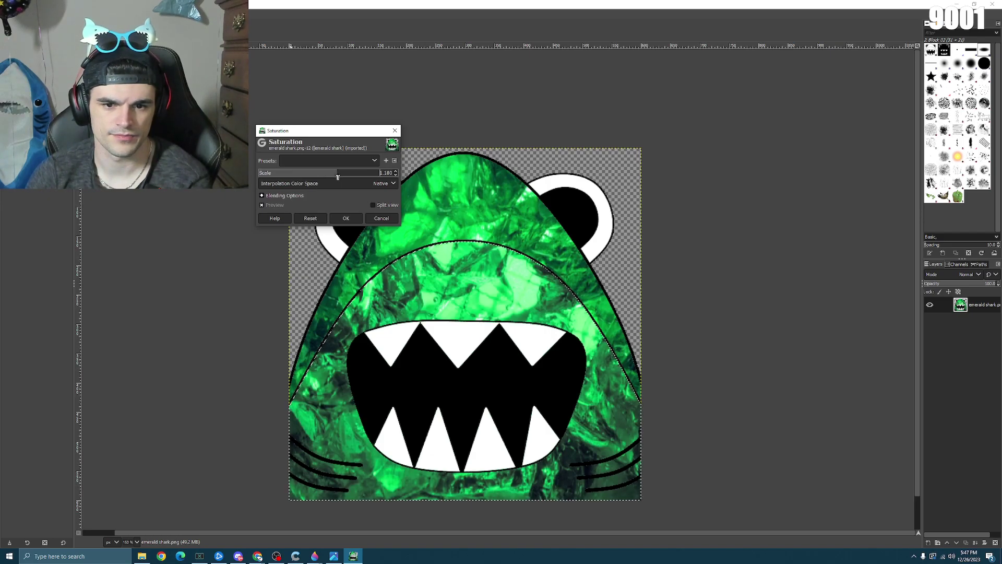
pyautogui.moveTo(317, 174); pyautogui.dragTo(300, 174)
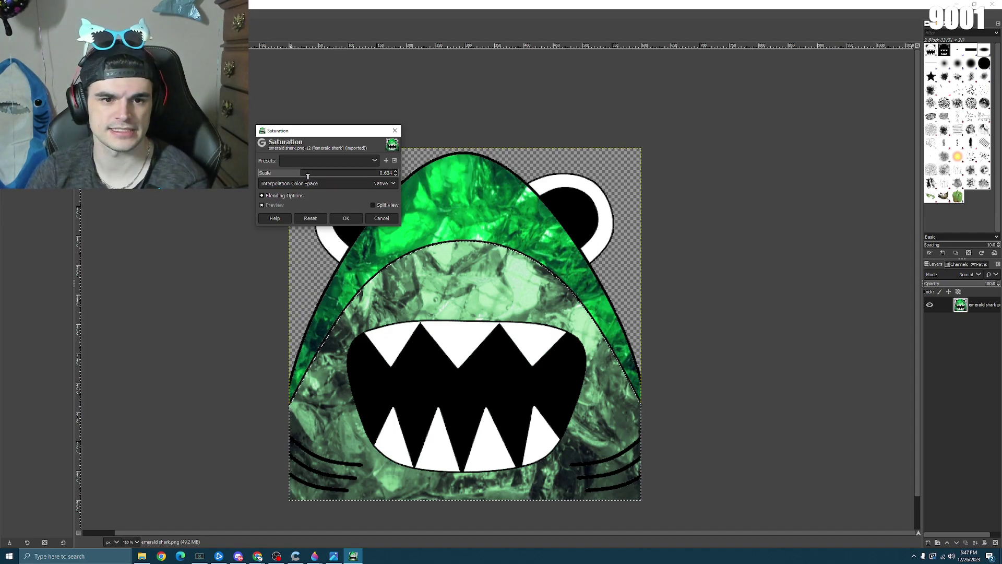
pyautogui.moveTo(294, 176); pyautogui.dragTo(314, 174)
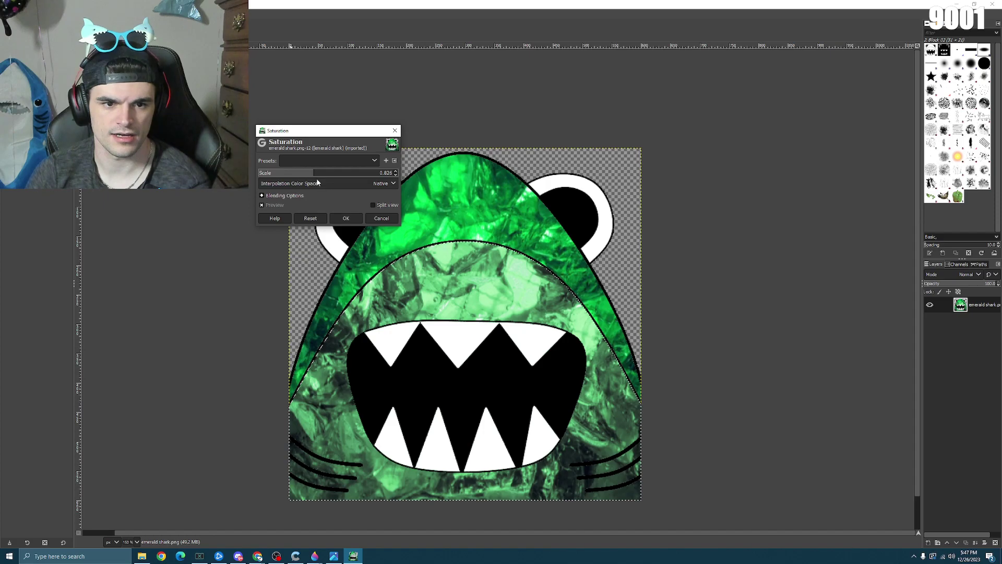
pyautogui.click(348, 219)
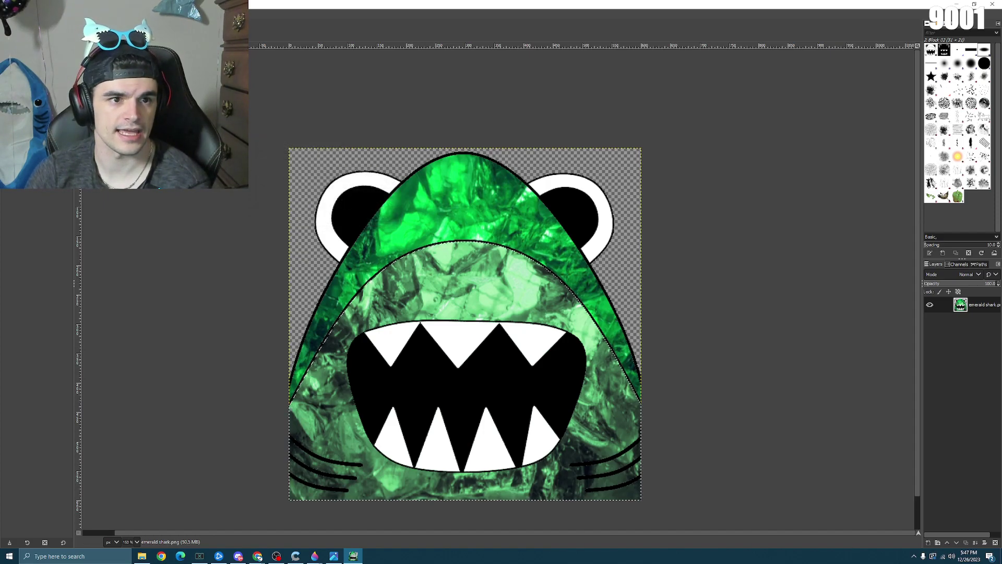
# - Try a Hue-Saturation lightness of 11.0 and a shifted hue on the lower face, then reset the adjustment
pyautogui.click(99, 14)
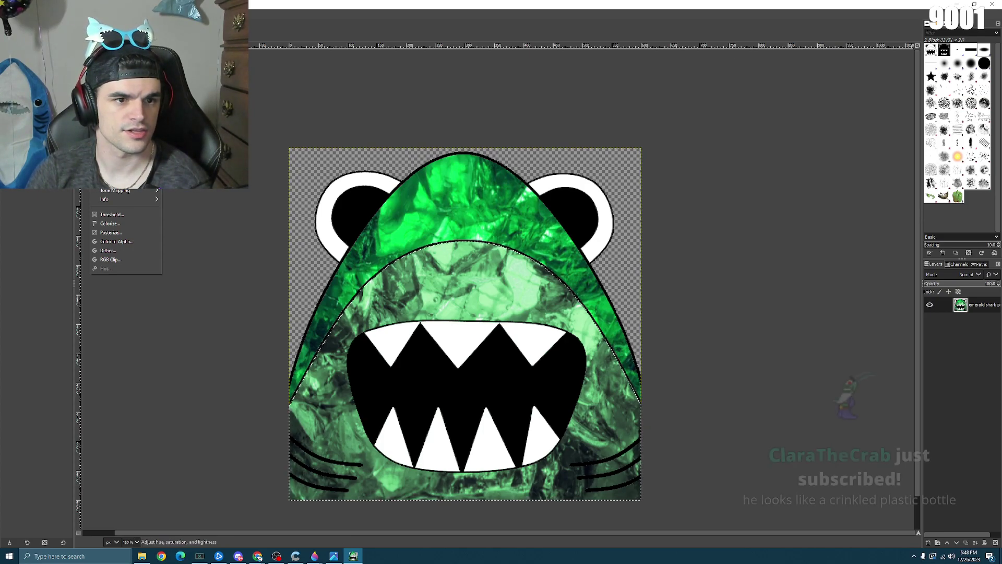
pyautogui.click(116, 58)
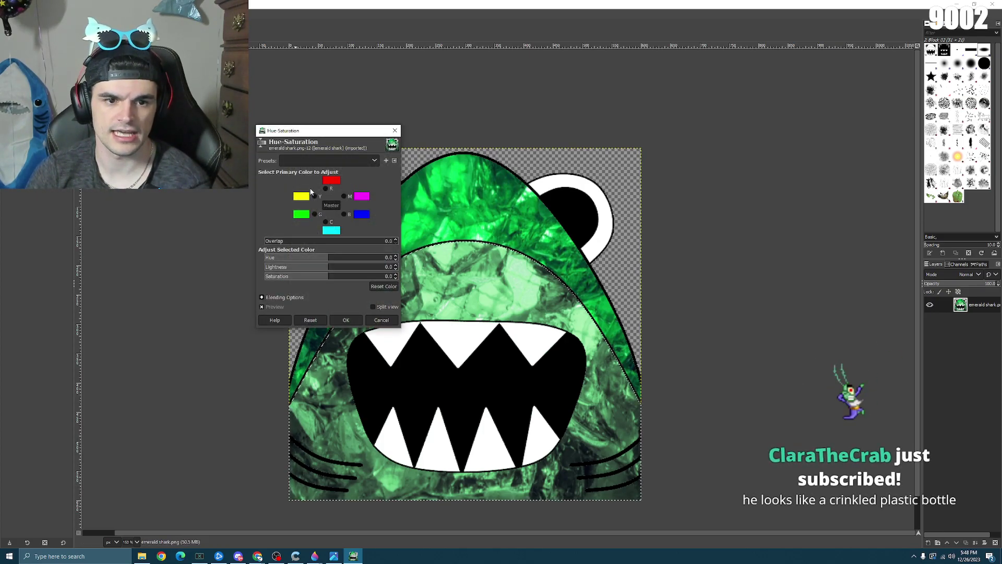
pyautogui.click(338, 269)
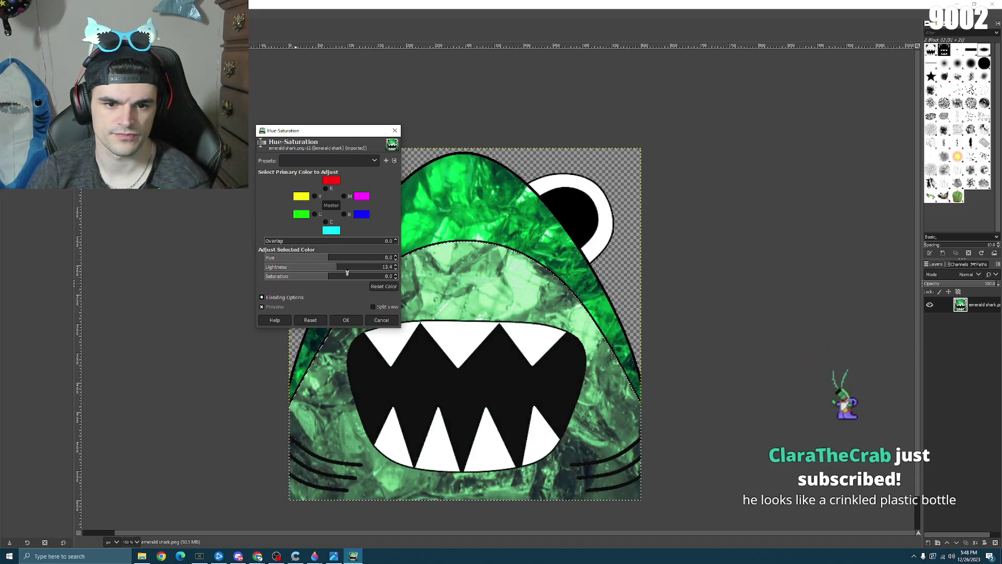
pyautogui.moveTo(338, 271); pyautogui.dragTo(336, 271)
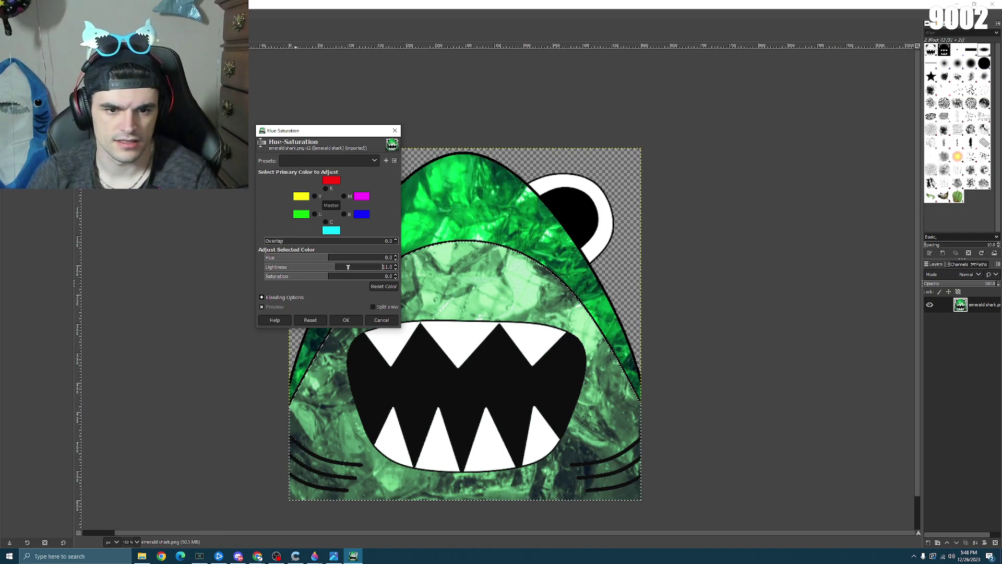
pyautogui.moveTo(337, 269)
pyautogui.mouseDown()
pyautogui.moveTo(363, 261)
pyautogui.moveTo(292, 261)
pyautogui.moveTo(396, 261)
pyautogui.moveTo(223, 261)
pyautogui.moveTo(325, 261)
pyautogui.mouseUp()
pyautogui.click(310, 320)
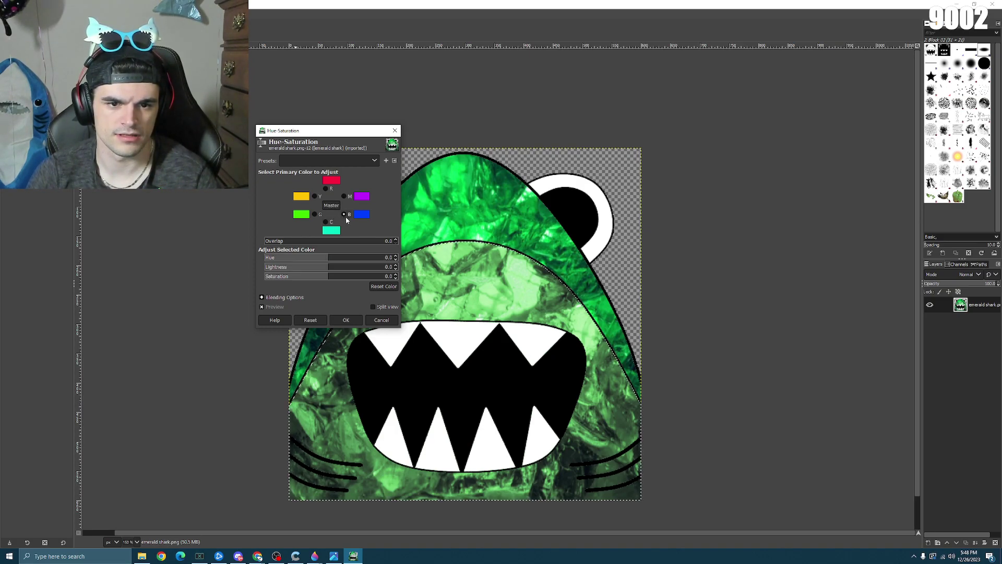
# - Try a hue shift of 91.1 on the blue primary colour, then reset the Hue-Saturation adjustment
pyautogui.click(344, 214)
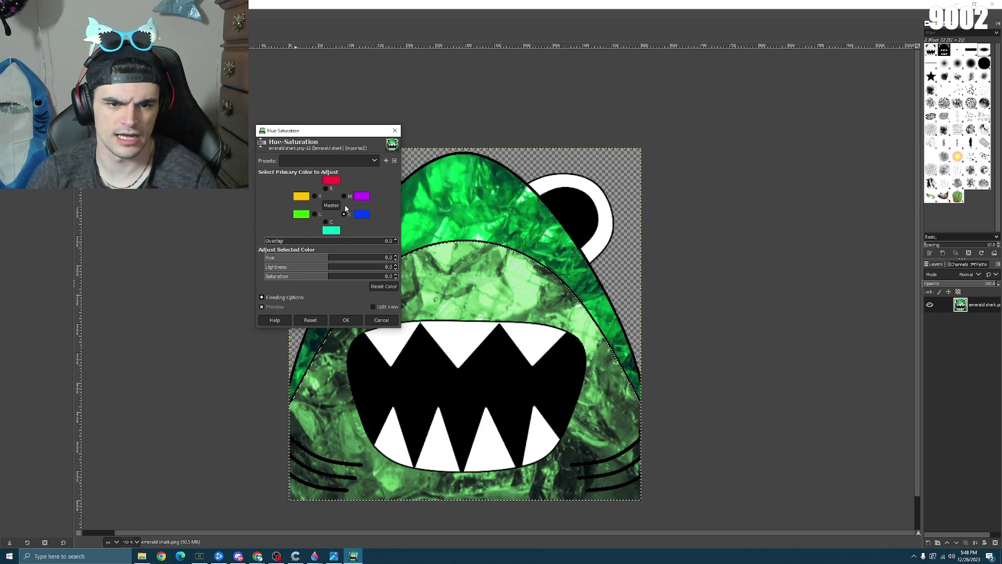
pyautogui.moveTo(340, 259); pyautogui.dragTo(362, 260)
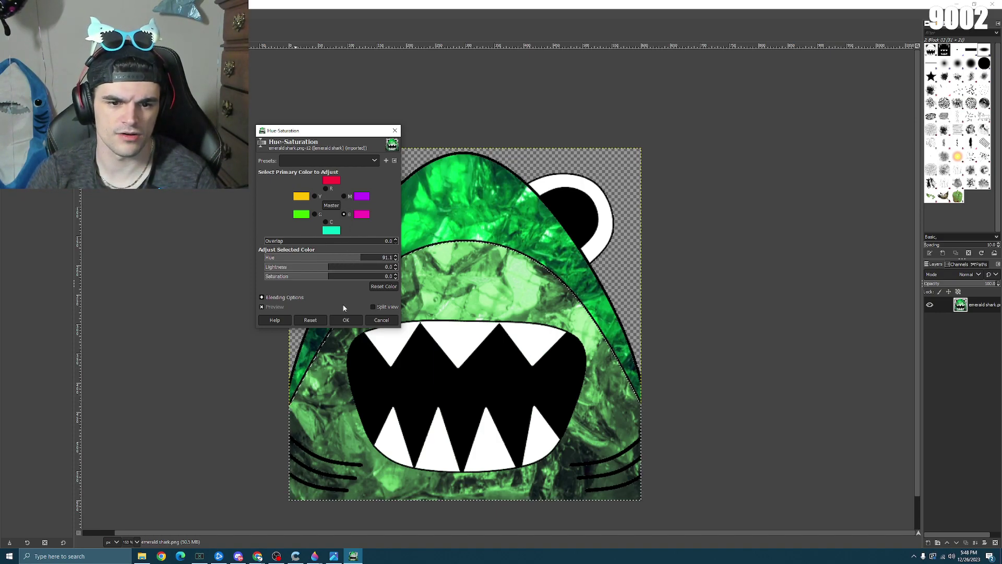
pyautogui.click(309, 321)
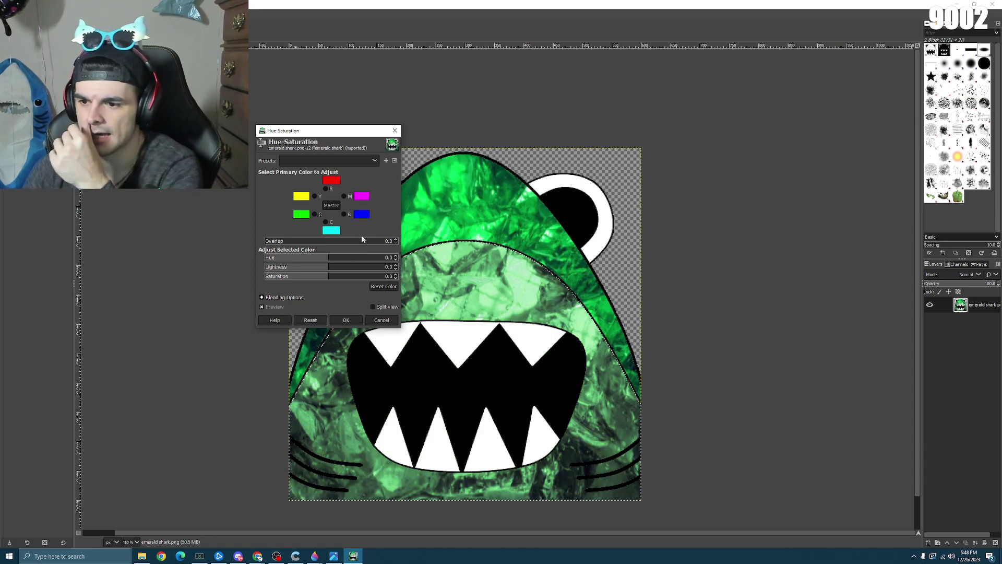
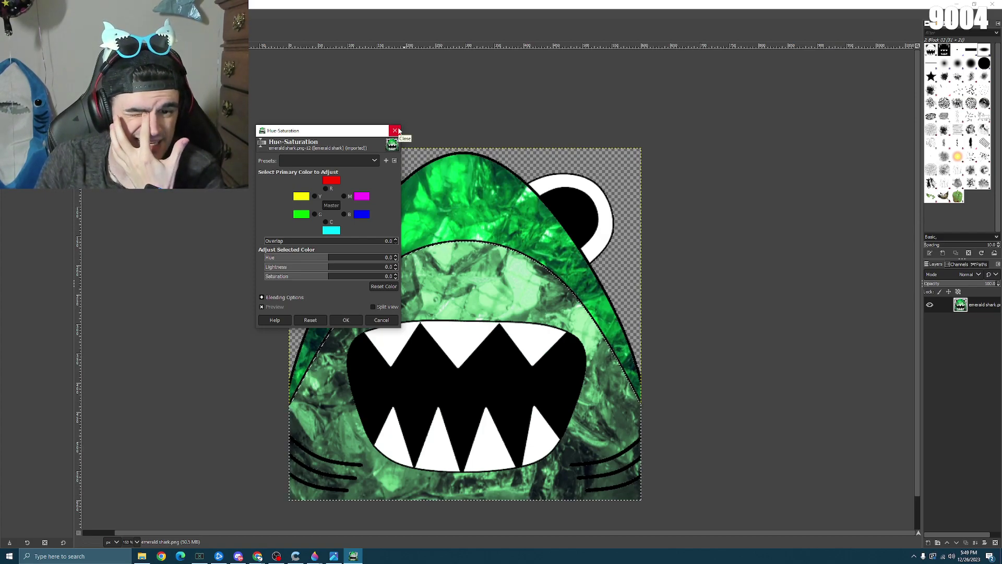
# - Lighten the selected lower face with a Hue-Saturation lightness of 31.7
pyautogui.moveTo(332, 270); pyautogui.dragTo(339, 271)
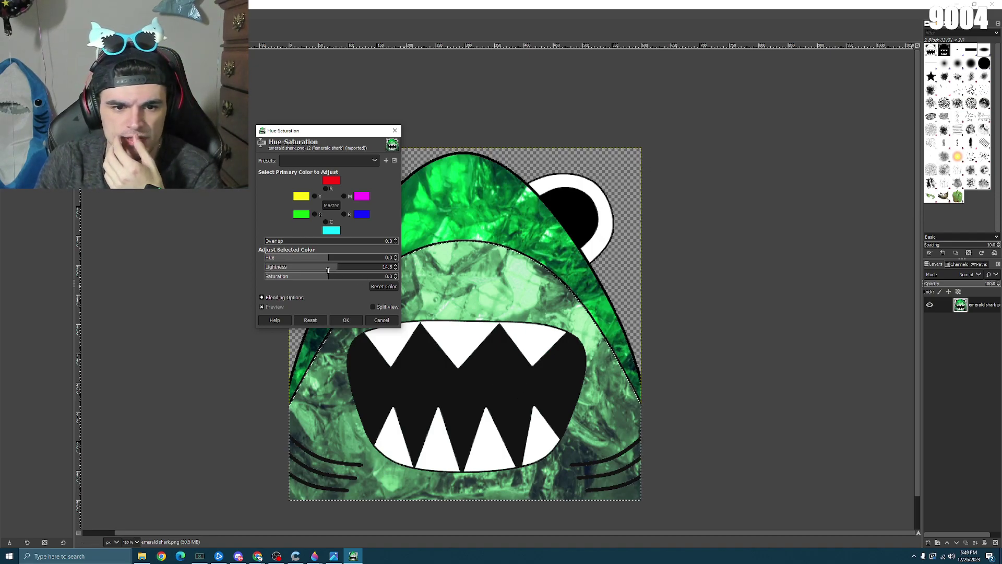
pyautogui.click(328, 270)
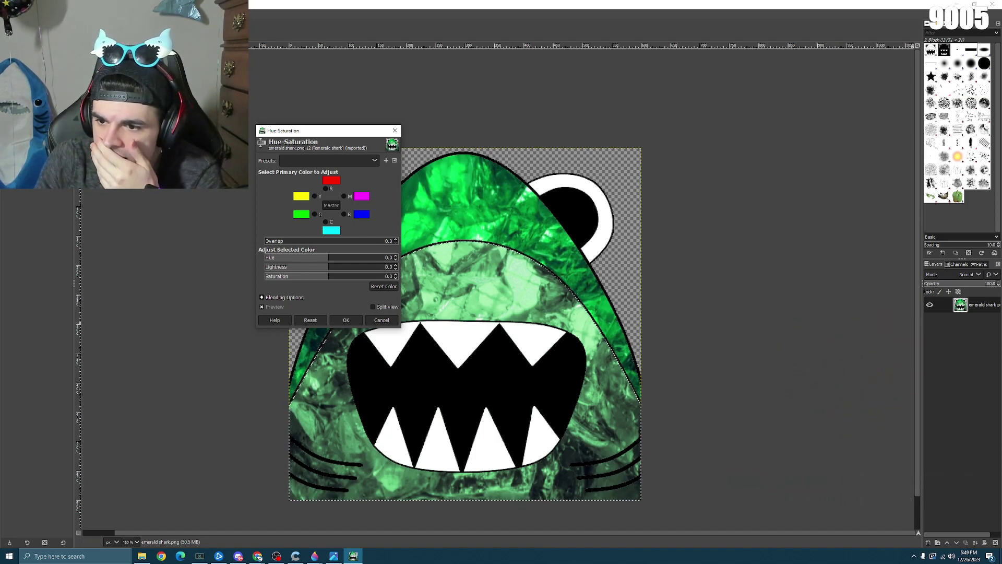
pyautogui.hotkey('alt', 'Tab')
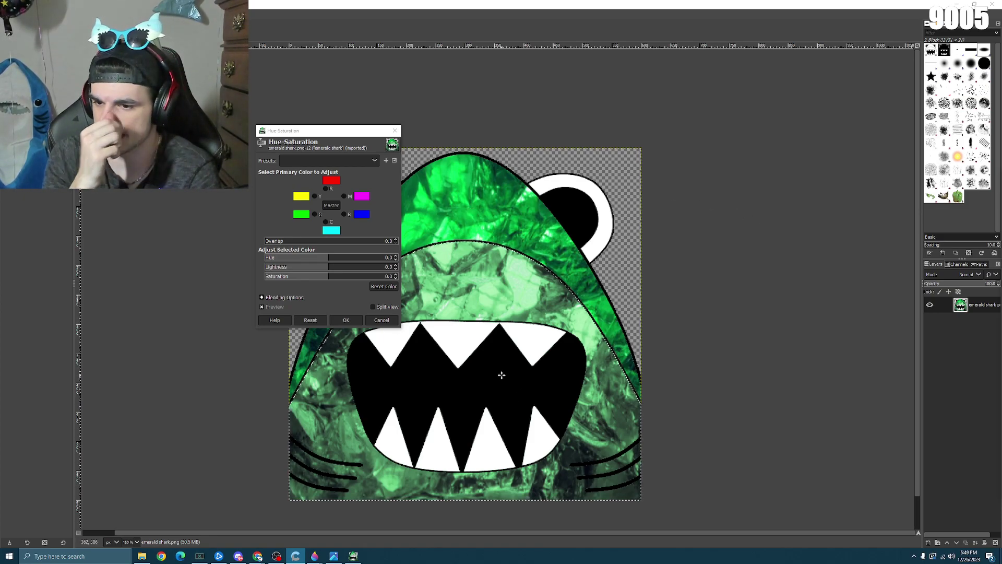
pyautogui.click(333, 268)
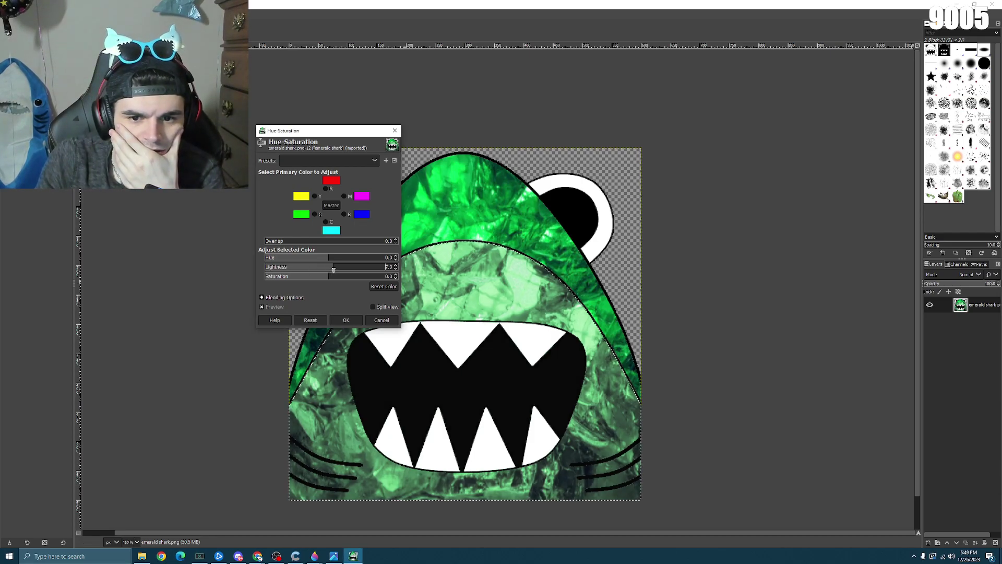
pyautogui.moveTo(338, 270); pyautogui.dragTo(349, 271)
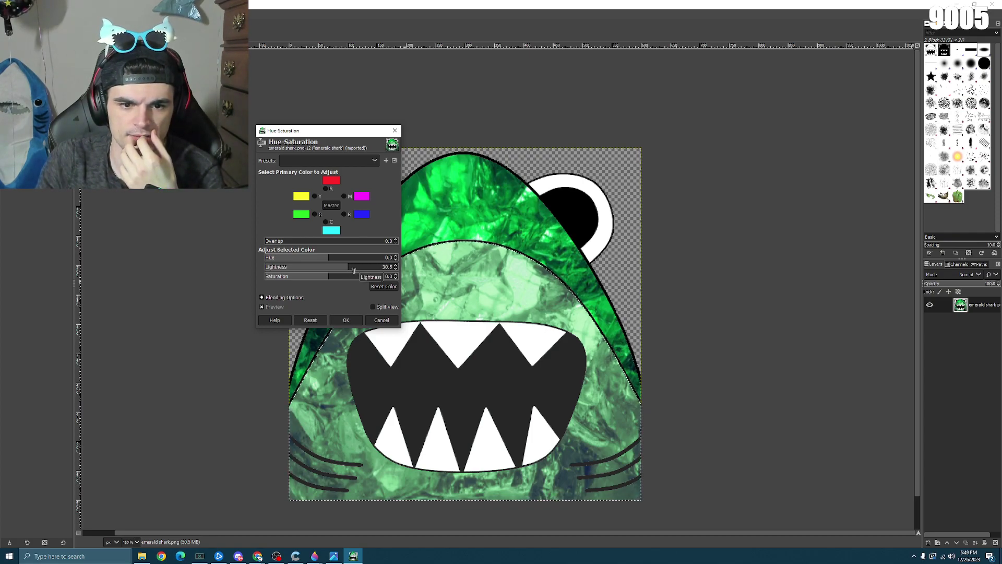
pyautogui.click(353, 271)
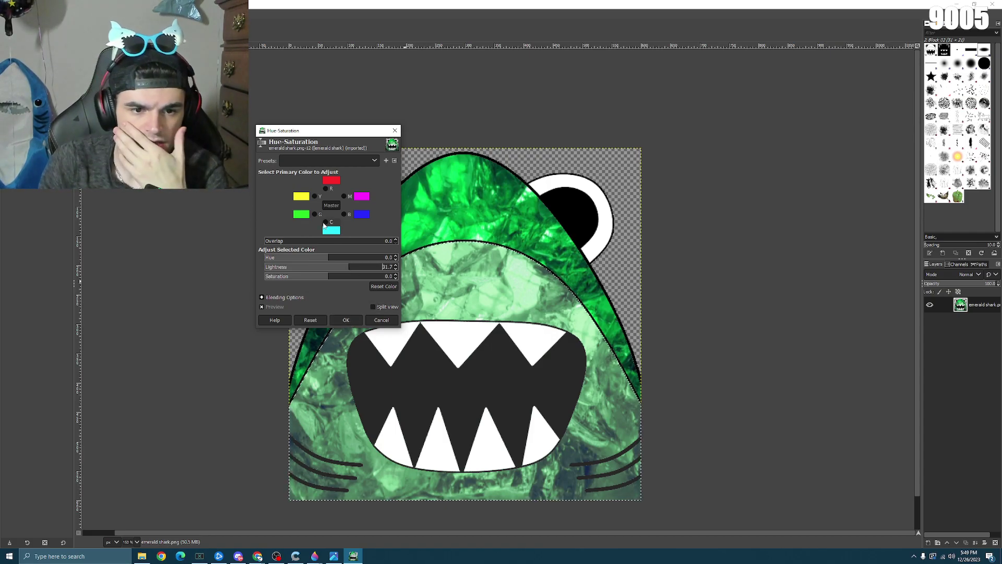
pyautogui.click(346, 320)
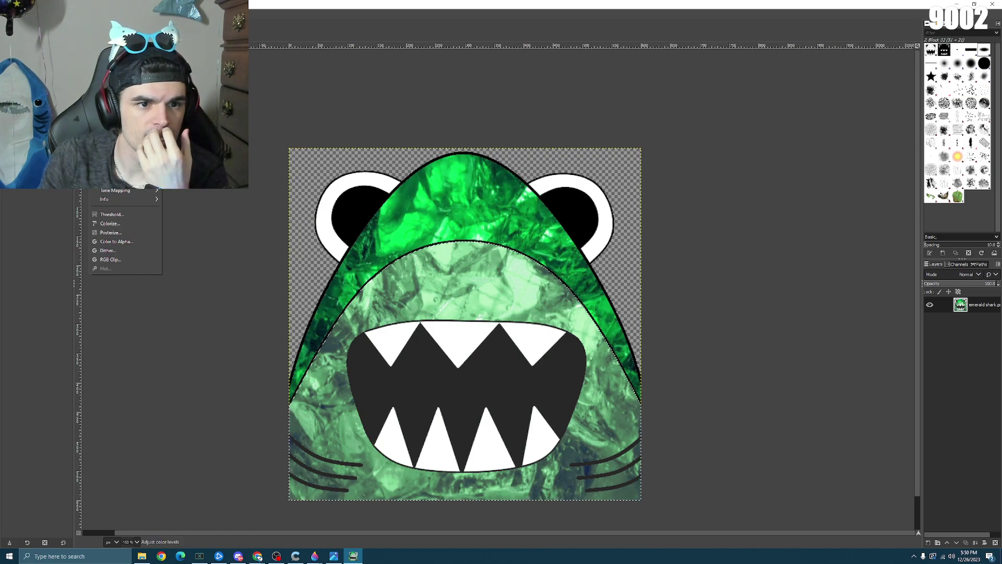
# - Apply Brightness-Contrast with a brightness of 10 and contrast of 0 to the selected lower face
pyautogui.click(120, 89)
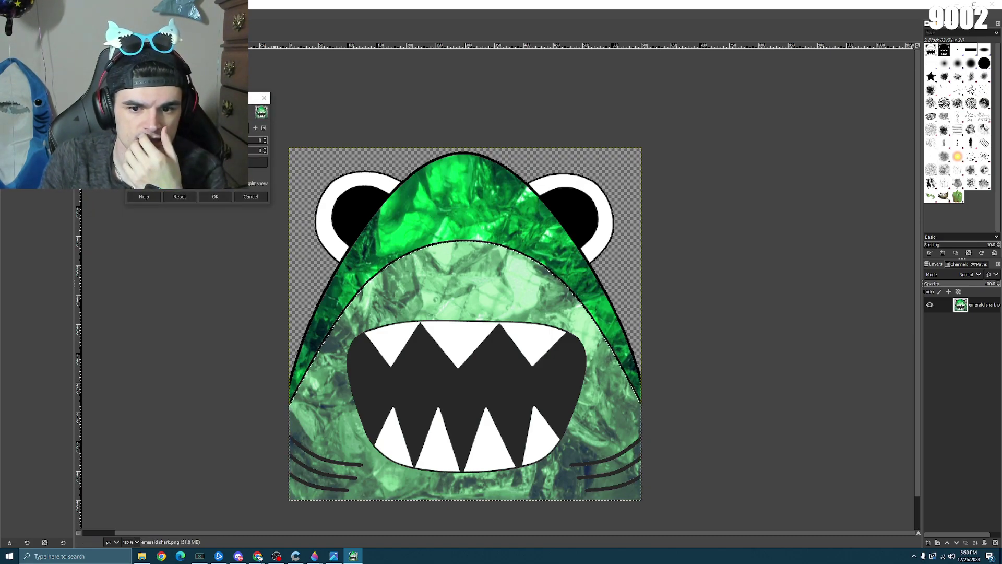
pyautogui.moveTo(195, 150); pyautogui.dragTo(185, 150)
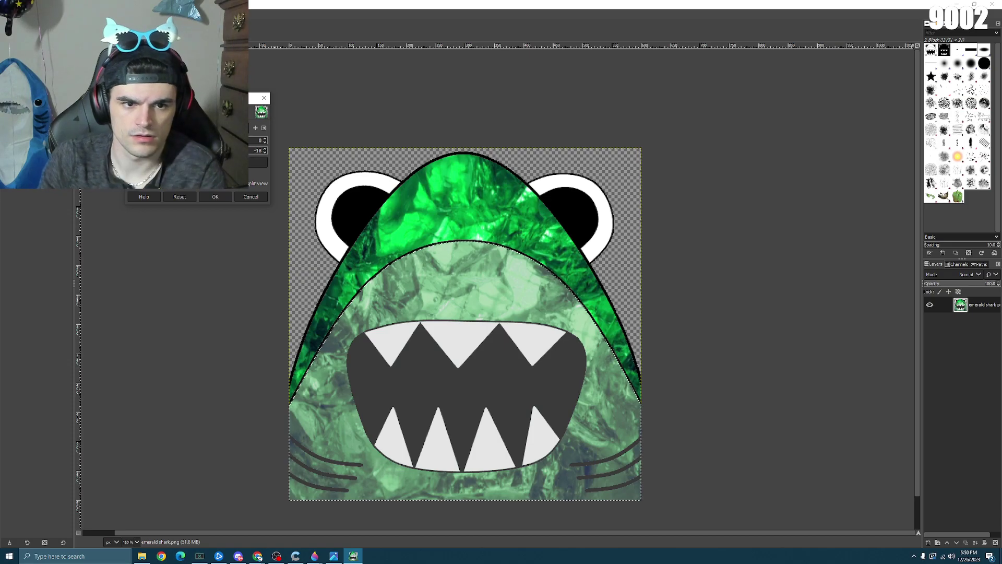
pyautogui.click(191, 196)
pyautogui.moveTo(195, 140); pyautogui.dragTo(203, 140)
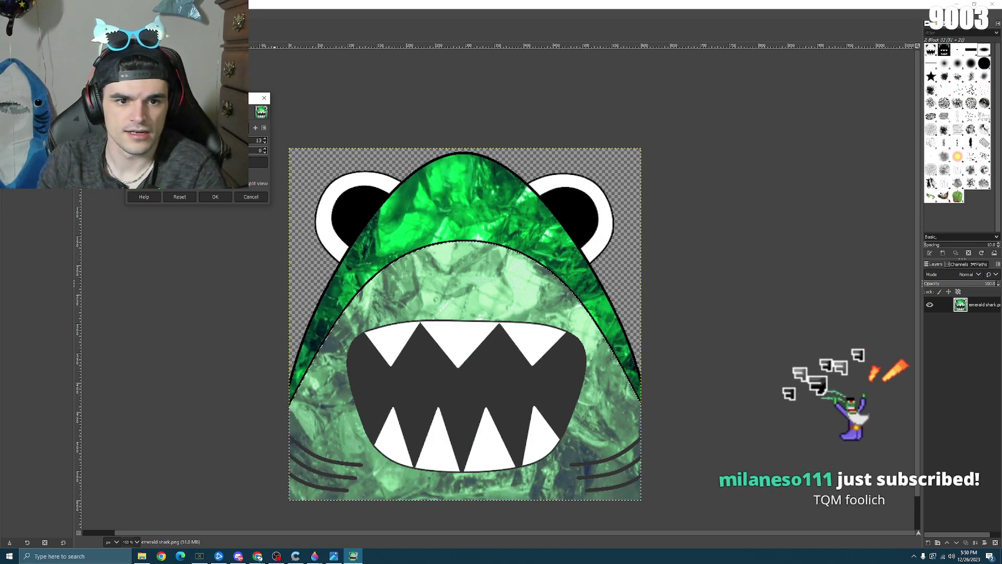
pyautogui.moveTo(201, 140); pyautogui.dragTo(200, 140)
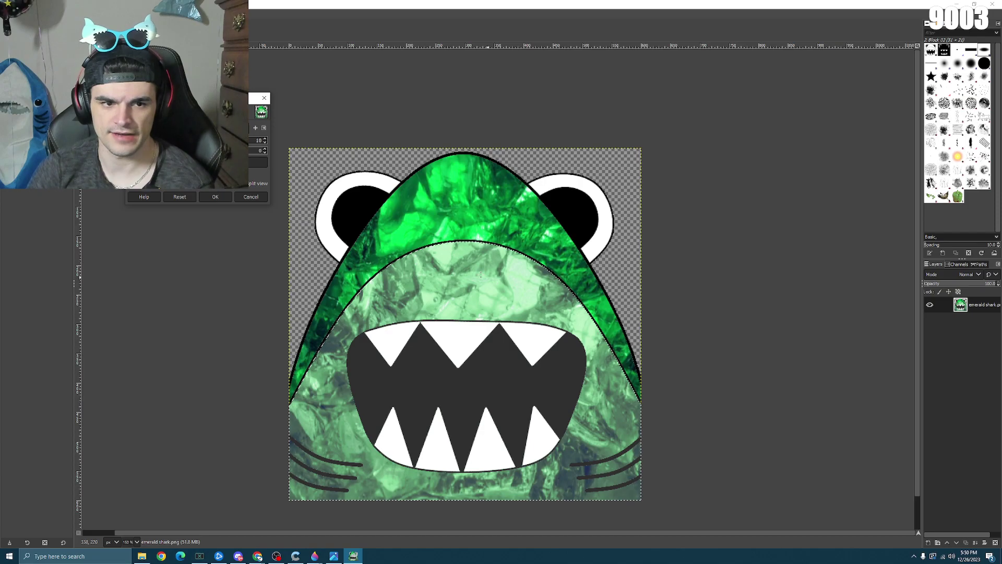
pyautogui.click(215, 197)
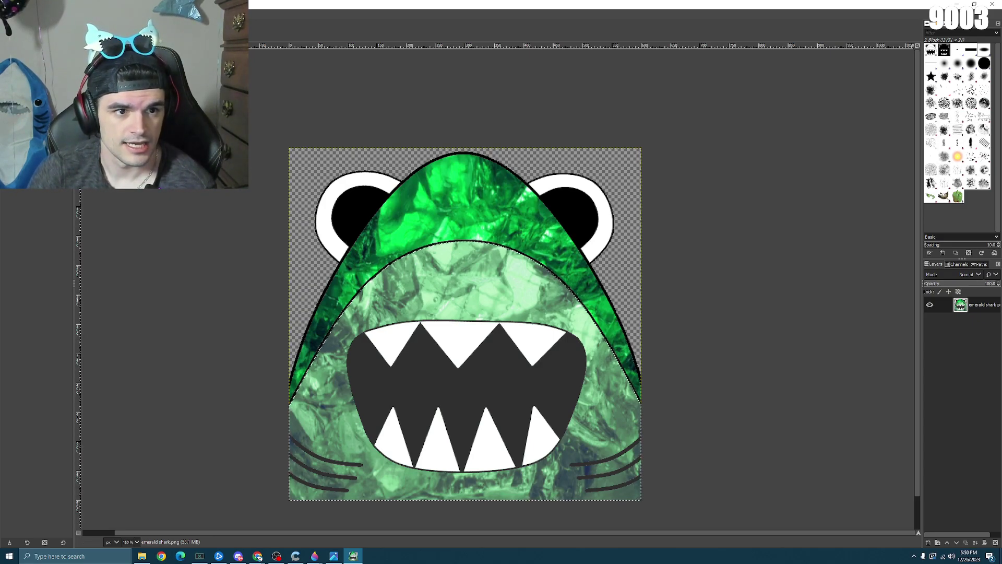
# - Select the dark grey mouth interior around the teeth with the Fuzzy Select tool
pyautogui.press('u')
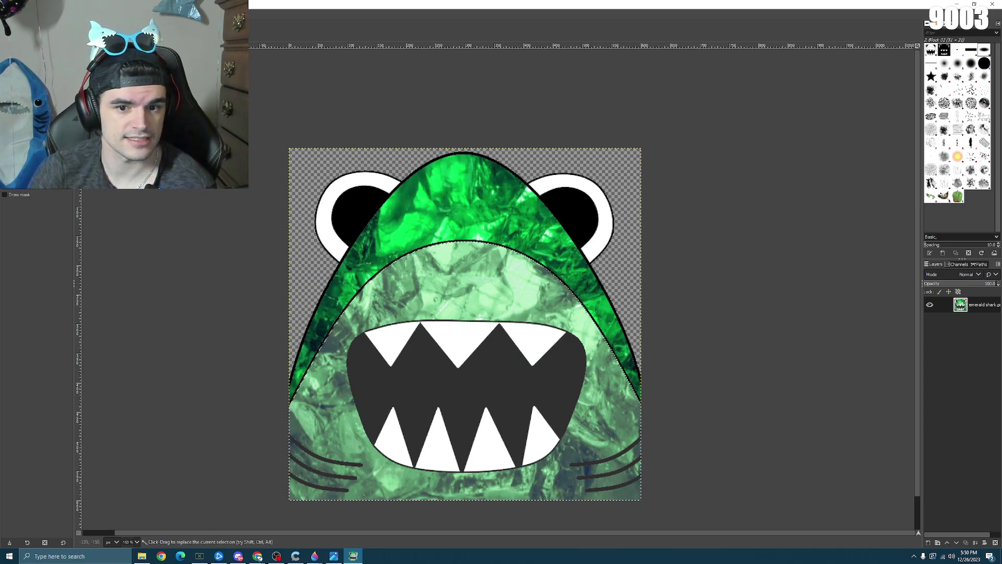
pyautogui.click(510, 382)
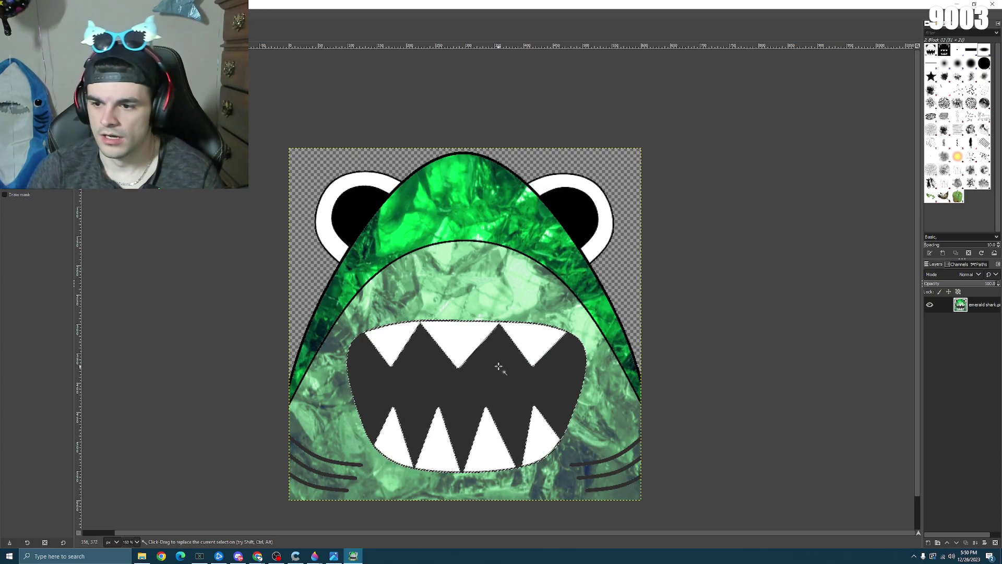
pyautogui.scroll(-1, 500, 366)
pyautogui.keyDown('ctrl'); pyautogui.scroll(2, 522, 363); pyautogui.keyUp('ctrl')
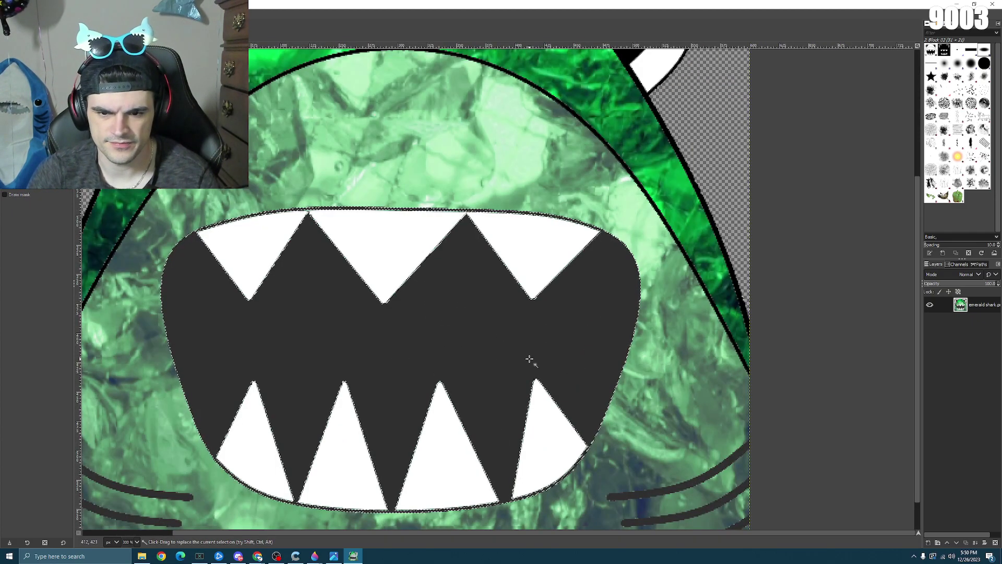
pyautogui.keyDown('ctrl'); pyautogui.scroll(-1, 525, 350); pyautogui.keyUp('ctrl')
pyautogui.keyDown('ctrl'); pyautogui.scroll(1, 459, 344); pyautogui.keyUp('ctrl')
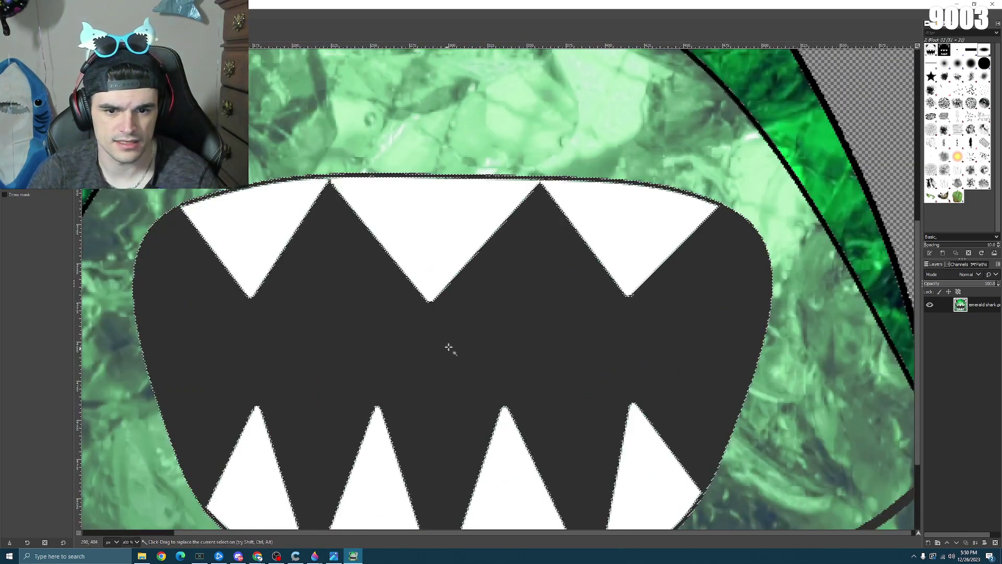
pyautogui.scroll(-2, 447, 347)
pyautogui.keyDown('ctrl'); pyautogui.scroll(-1, 441, 343); pyautogui.keyUp('ctrl')
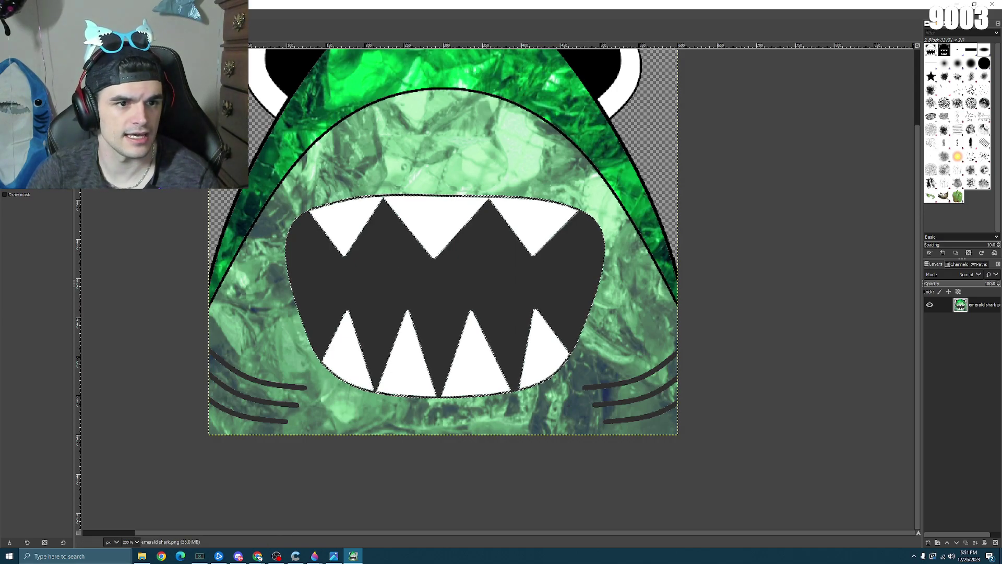
pyautogui.click(98, 13)
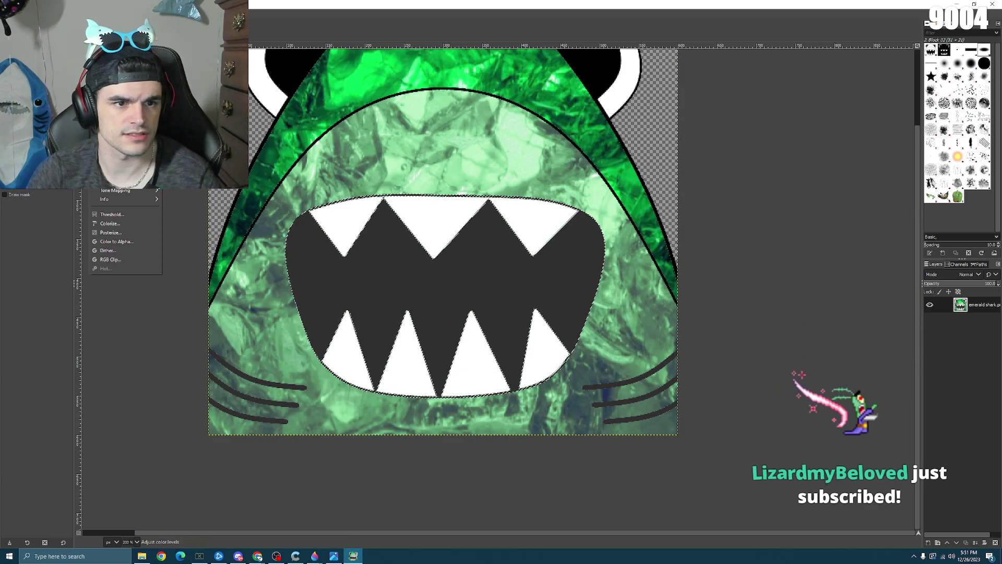
pyautogui.click(110, 61)
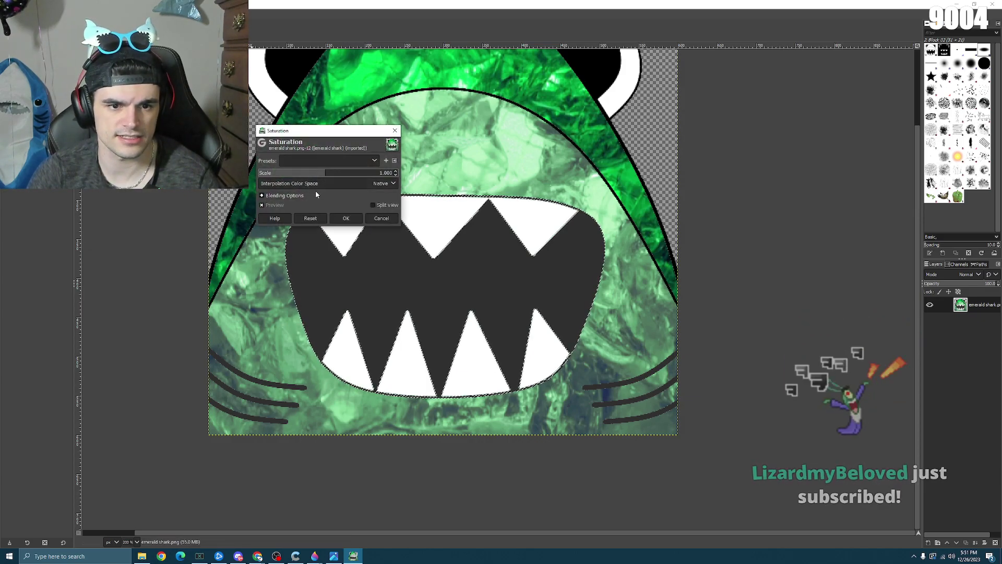
pyautogui.click(315, 173)
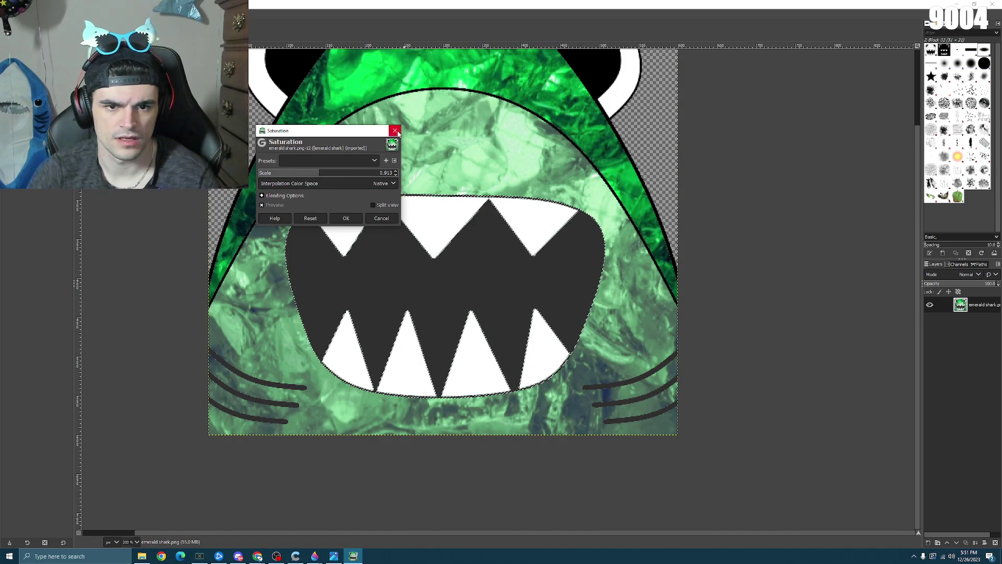
pyautogui.click(395, 130)
# - Turn the mouth interior black using Brightness-Contrast with brightness -127 and contrast 127, and clear the selection
pyautogui.click(98, 14)
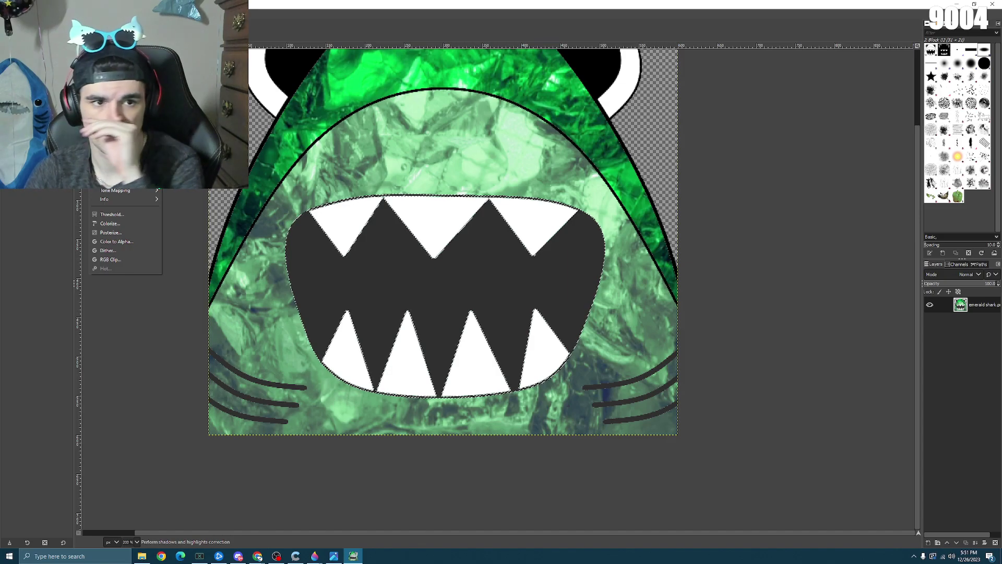
pyautogui.press('Return')
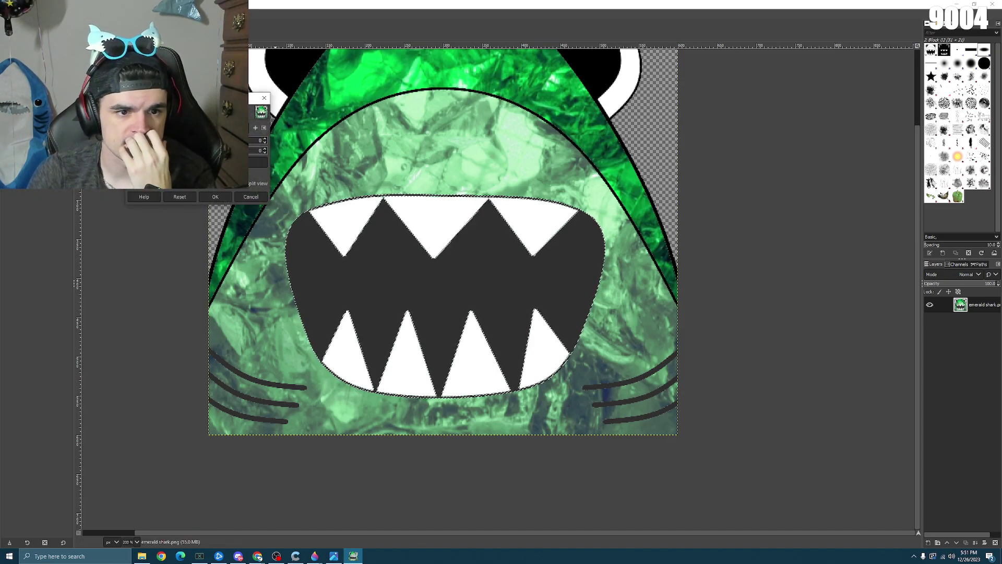
pyautogui.moveTo(178, 140); pyautogui.dragTo(129, 140)
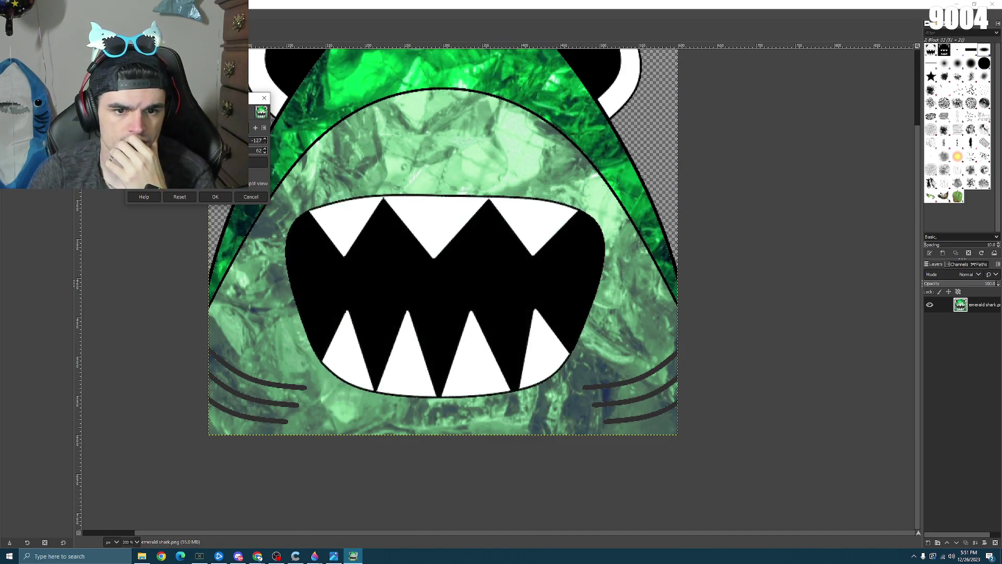
pyautogui.moveTo(253, 150); pyautogui.dragTo(267, 150)
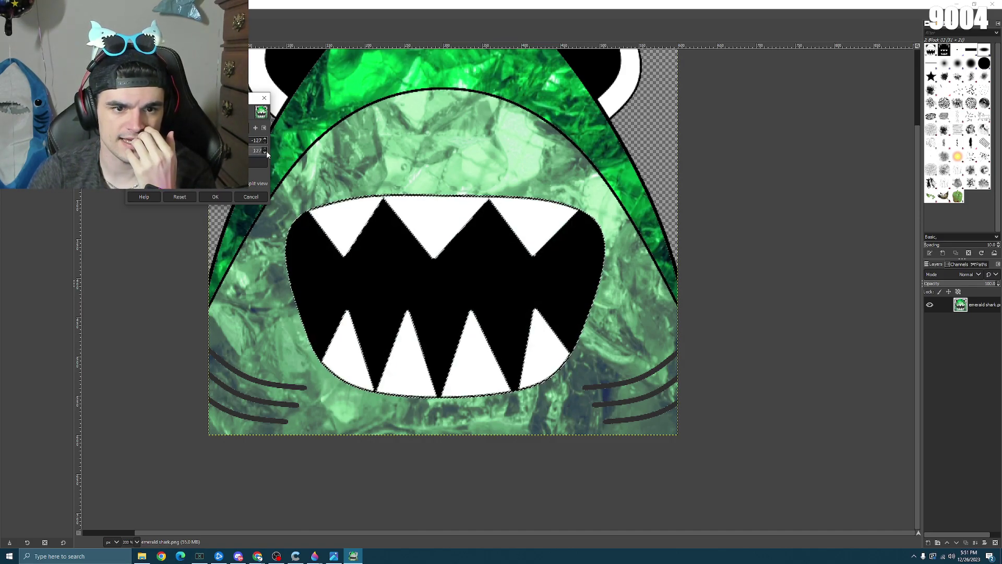
pyautogui.click(215, 196)
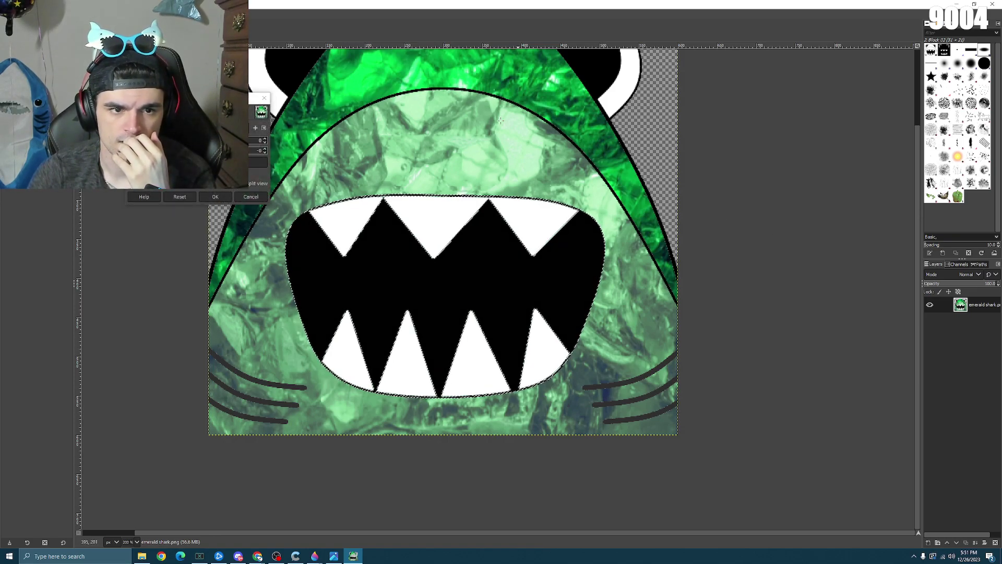
pyautogui.click(263, 99)
pyautogui.press('u')
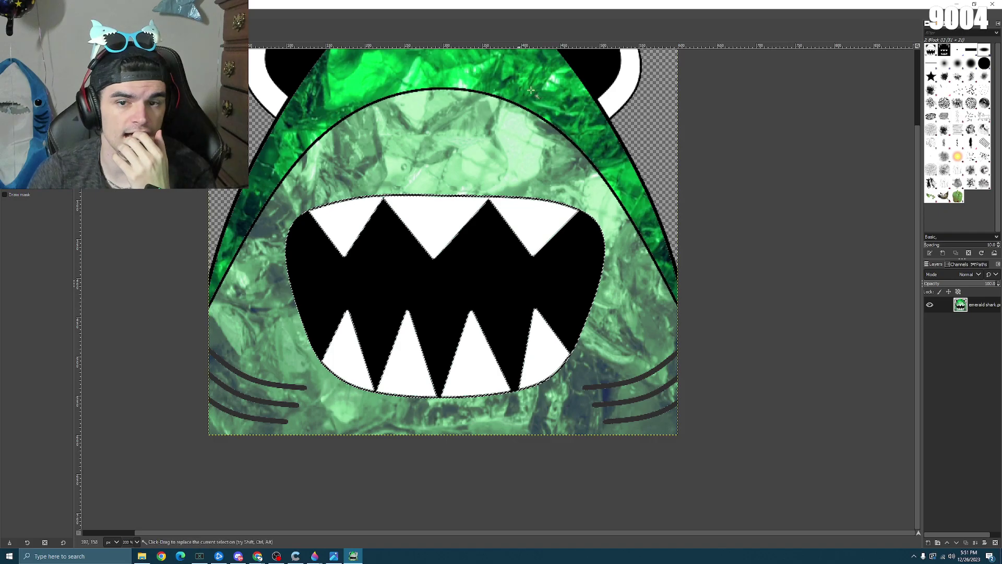
pyautogui.click(742, 147)
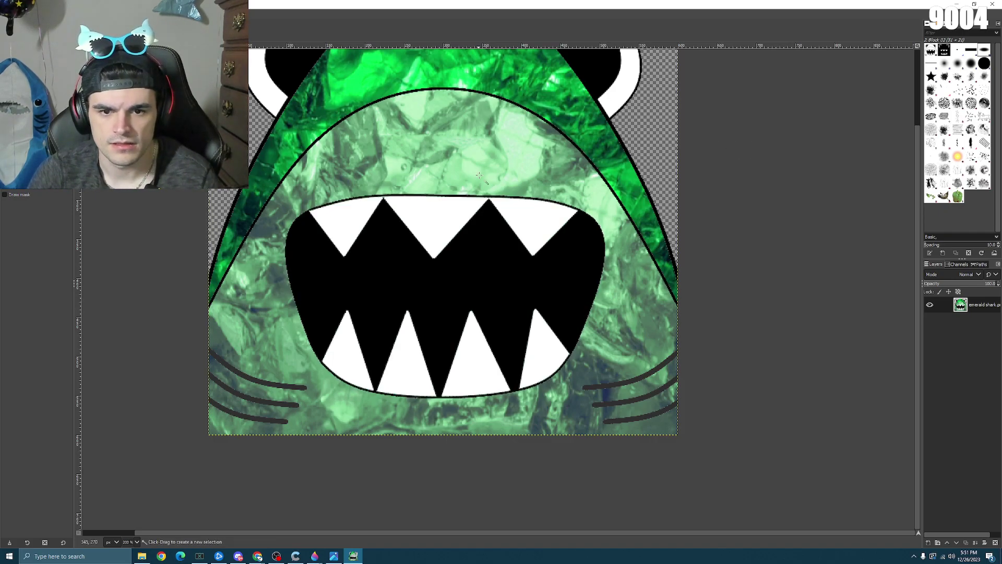
# - Select the three dark grey whisker lines on the right side of the shark's face
pyautogui.scroll(-1, 504, 177)
pyautogui.scroll(6, 501, 278)
pyautogui.scroll(-7, 501, 278)
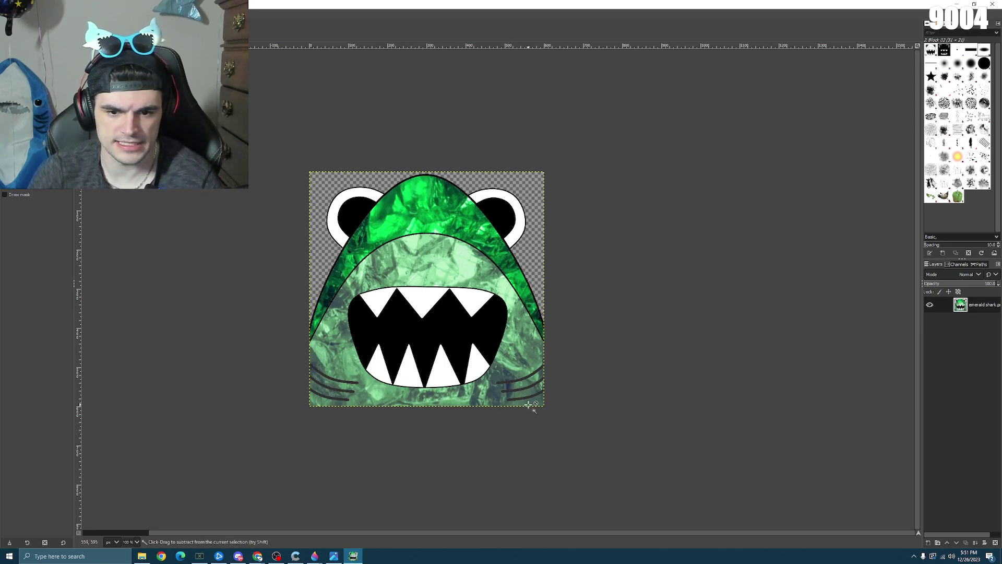
pyautogui.scroll(4, 532, 402)
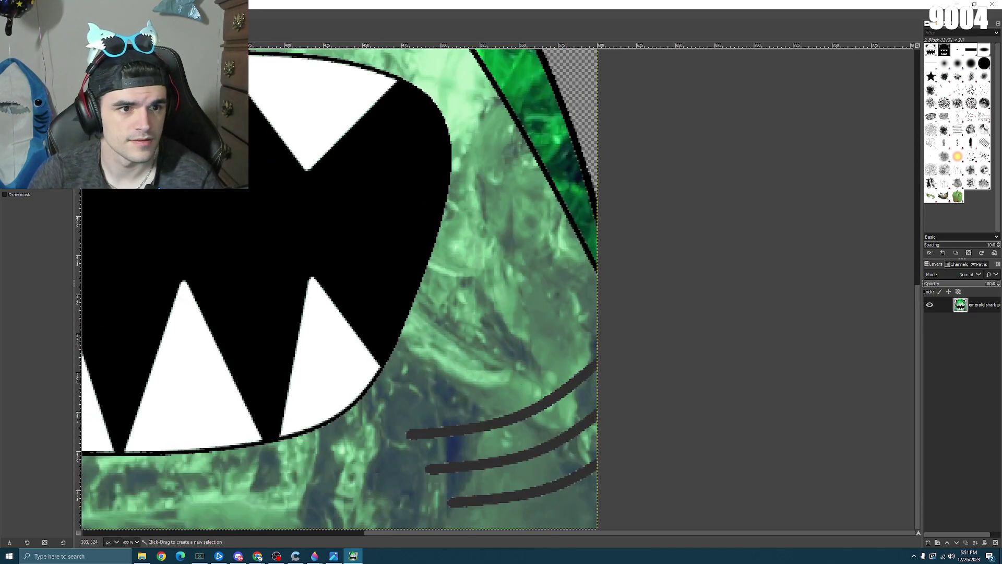
pyautogui.click(528, 415)
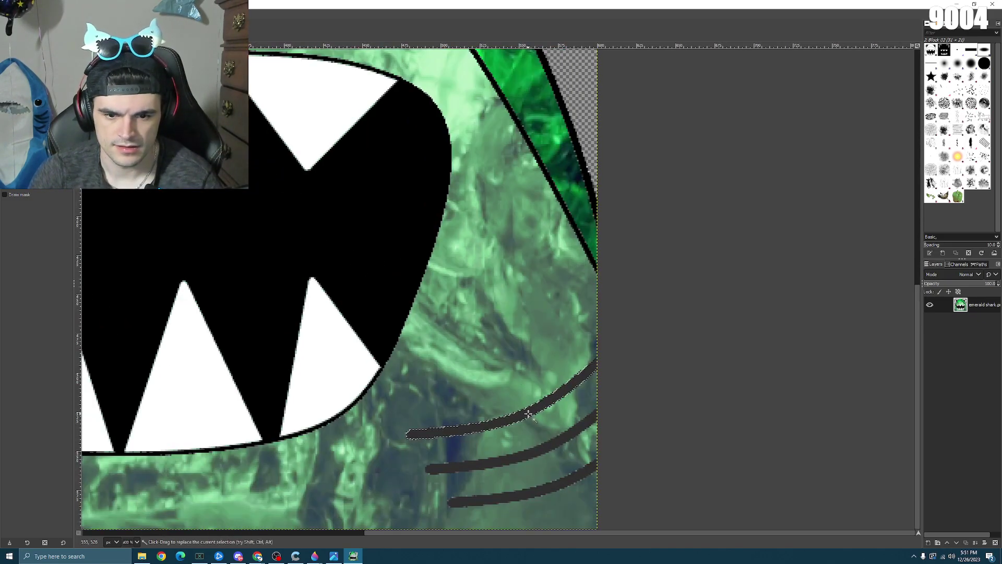
pyautogui.keyDown('shift'); pyautogui.click(548, 448); pyautogui.keyUp('shift')
pyautogui.keyDown('shift'); pyautogui.click(559, 481); pyautogui.keyUp('shift')
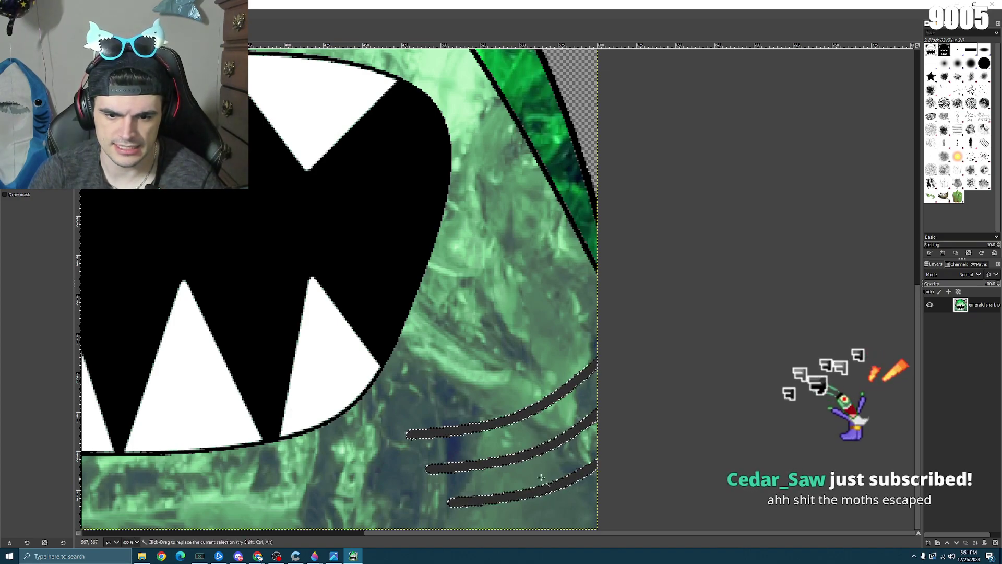
# - Add the three whisker lines on the left side of the shark's face to the selection
pyautogui.moveTo(404, 535); pyautogui.dragTo(94, 509)
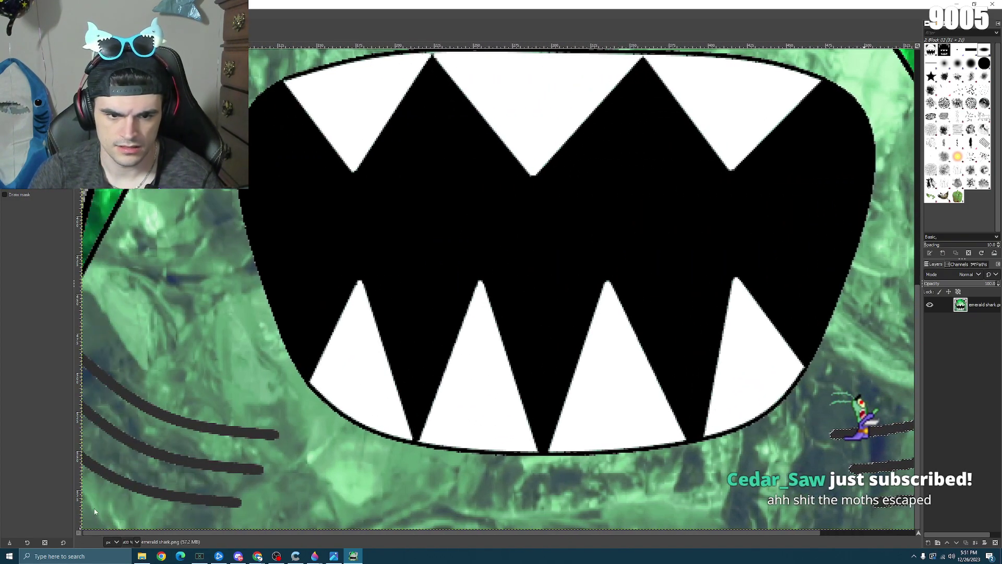
pyautogui.keyDown('shift'); pyautogui.click(177, 419); pyautogui.keyUp('shift')
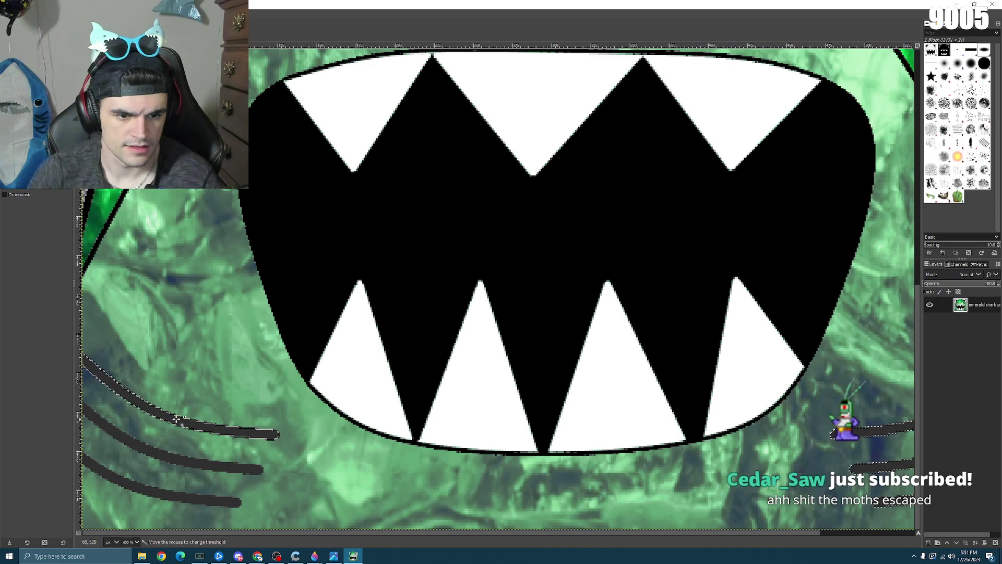
pyautogui.keyDown('shift'); pyautogui.click(159, 450); pyautogui.keyUp('shift')
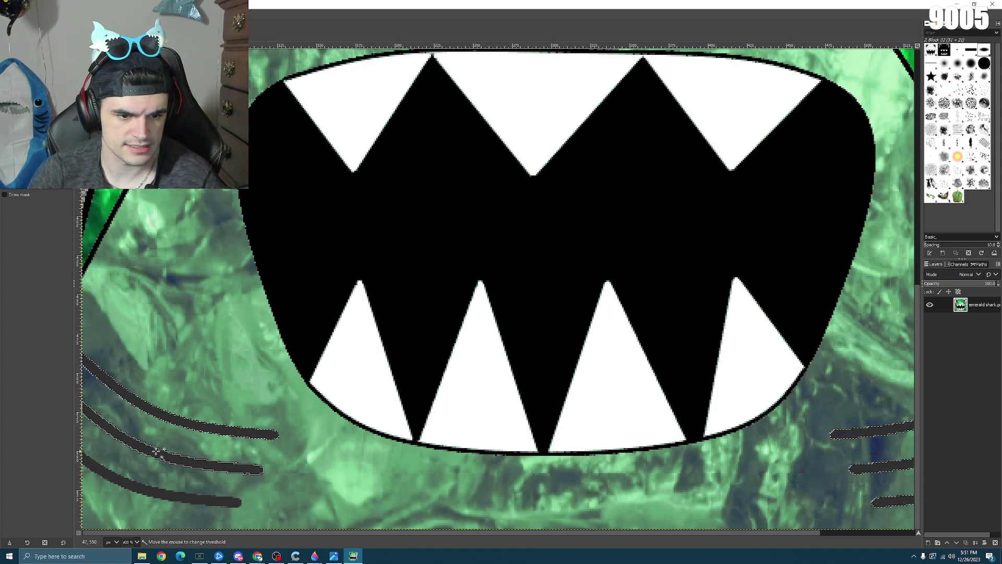
pyautogui.keyDown('shift'); pyautogui.click(151, 492); pyautogui.keyUp('shift')
pyautogui.press('2')
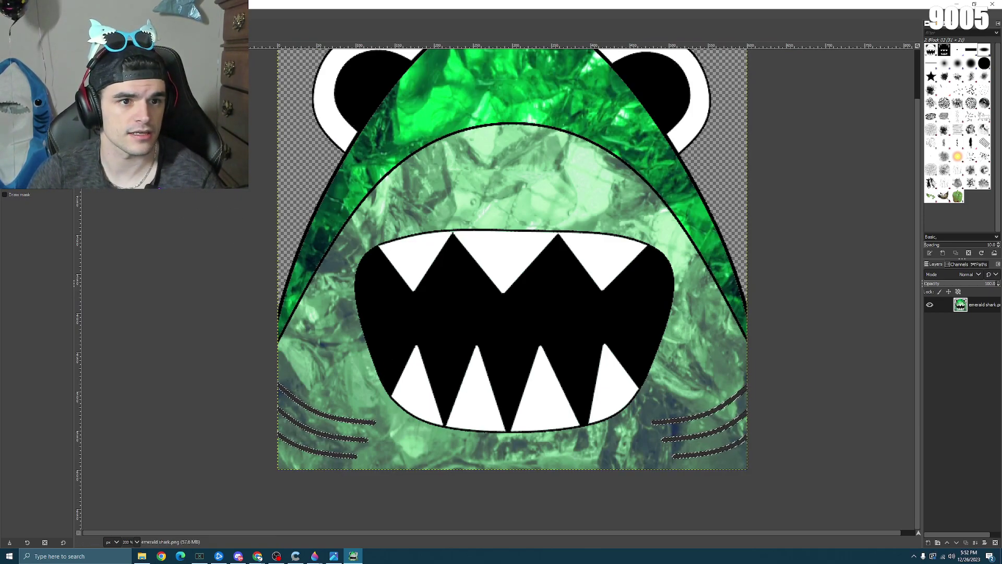
# - Darken the six selected whisker lines to black with Brightness-Contrast, and clear the selection
pyautogui.click(98, 13)
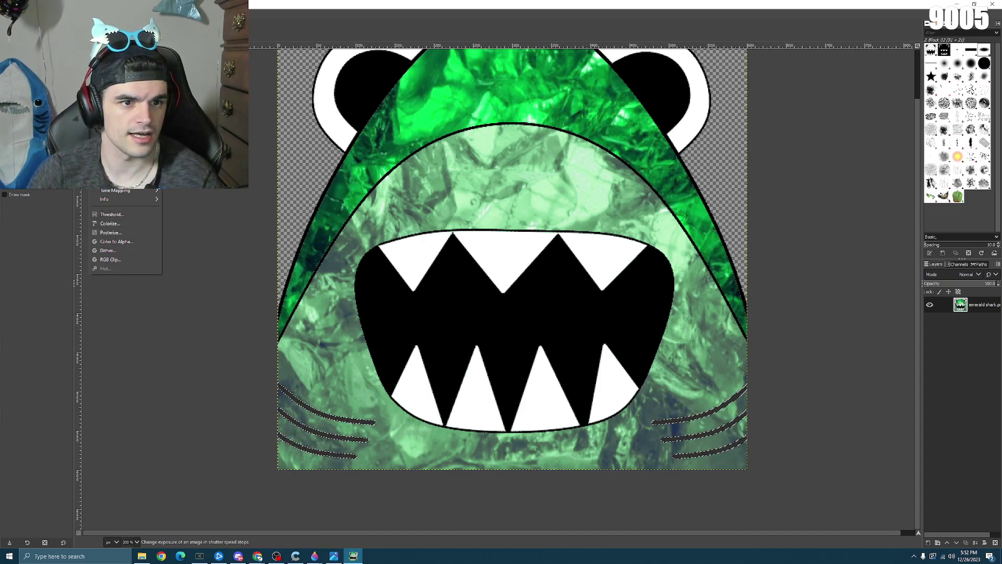
pyautogui.click(119, 83)
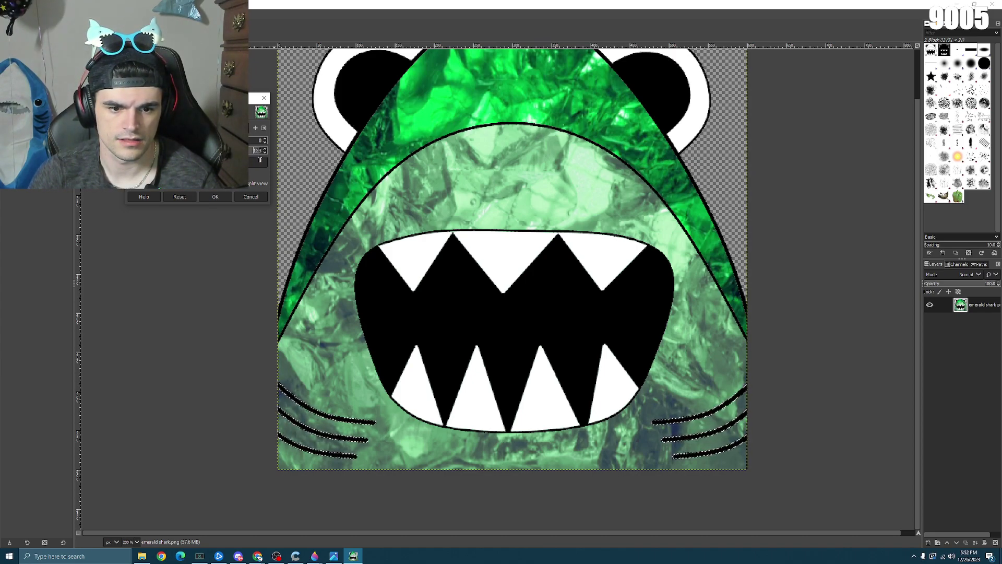
pyautogui.click(220, 194)
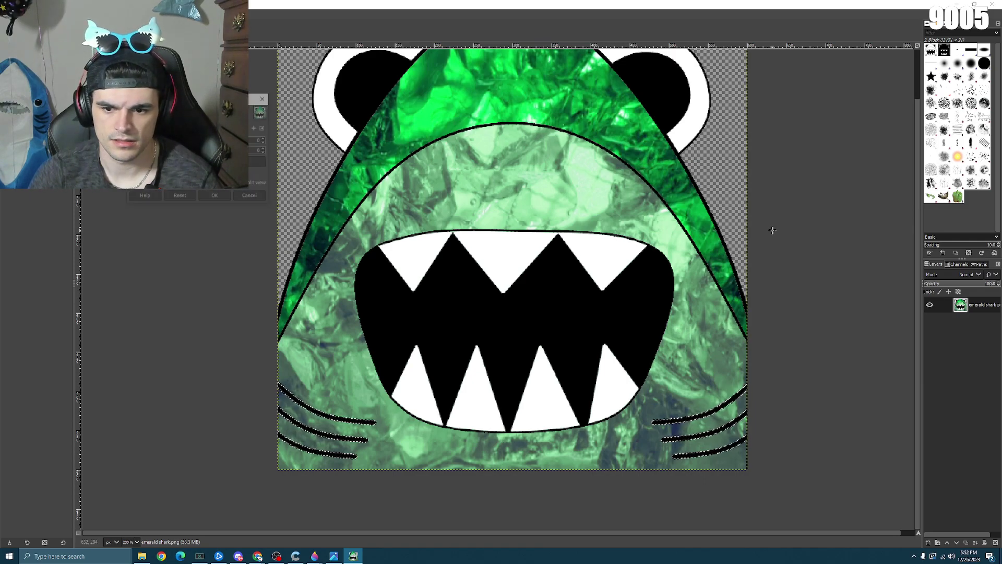
pyautogui.click(225, 197)
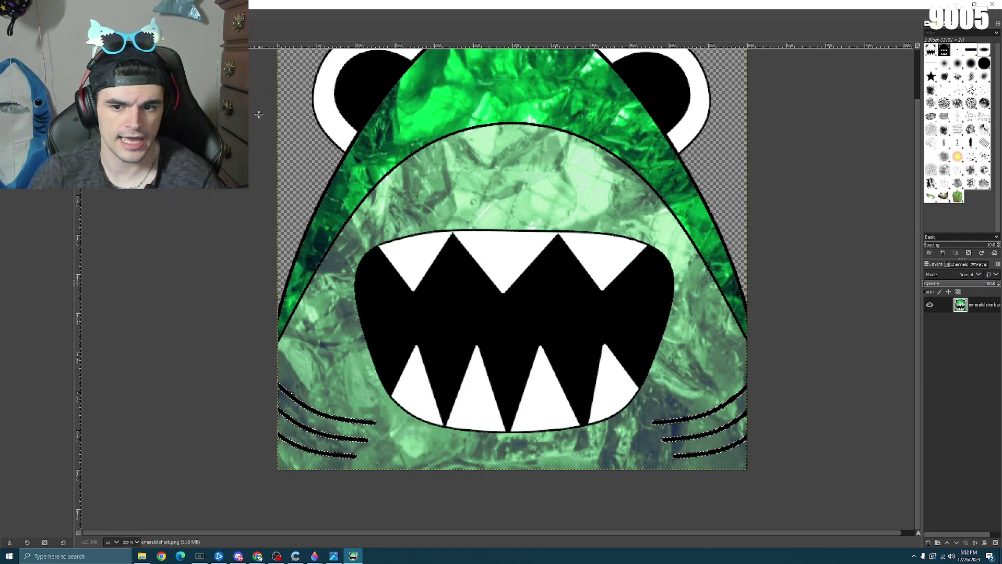
pyautogui.hotkey('ctrl', 'shift', 'o')
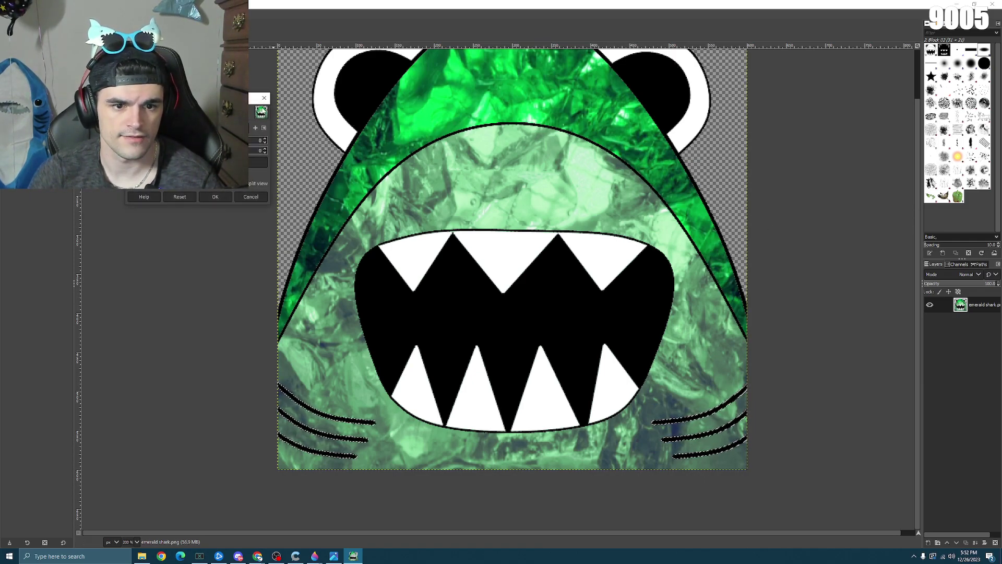
pyautogui.click(220, 197)
pyautogui.press('u')
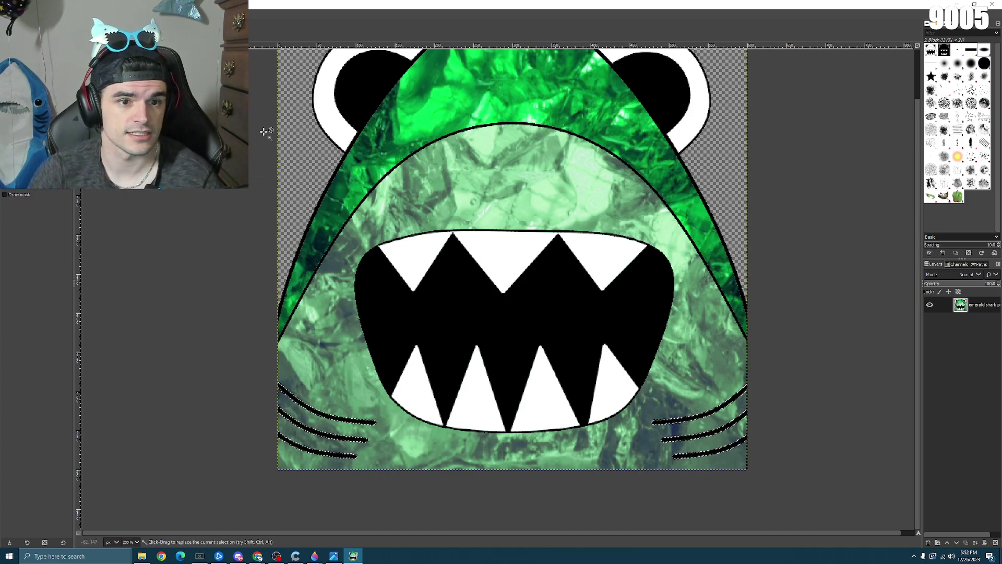
pyautogui.click(307, 156)
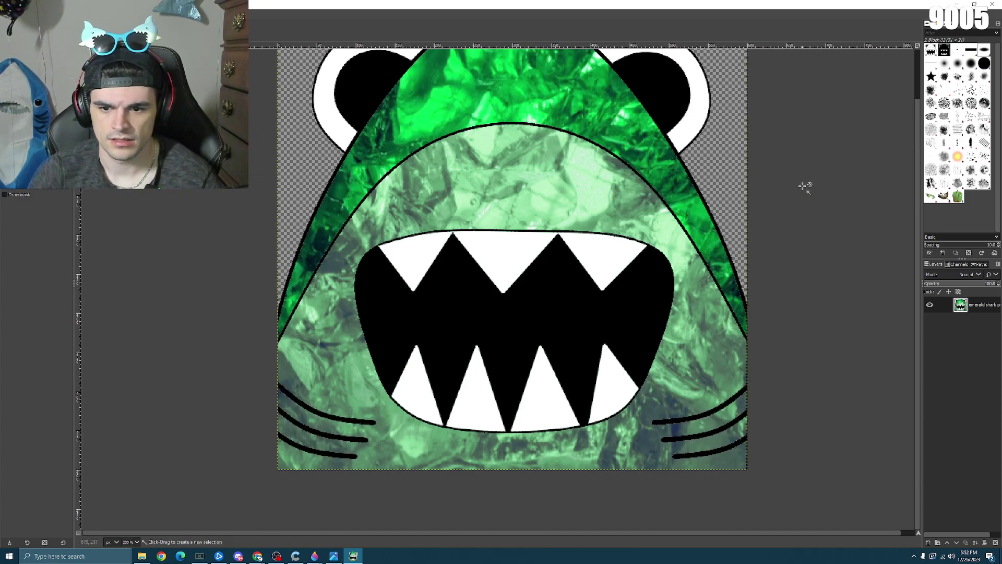
# - Inspect the shark face closely, especially the upper mouth outline and tooth edges, for stray off-colour pixels
pyautogui.scroll(-2, 760, 182)
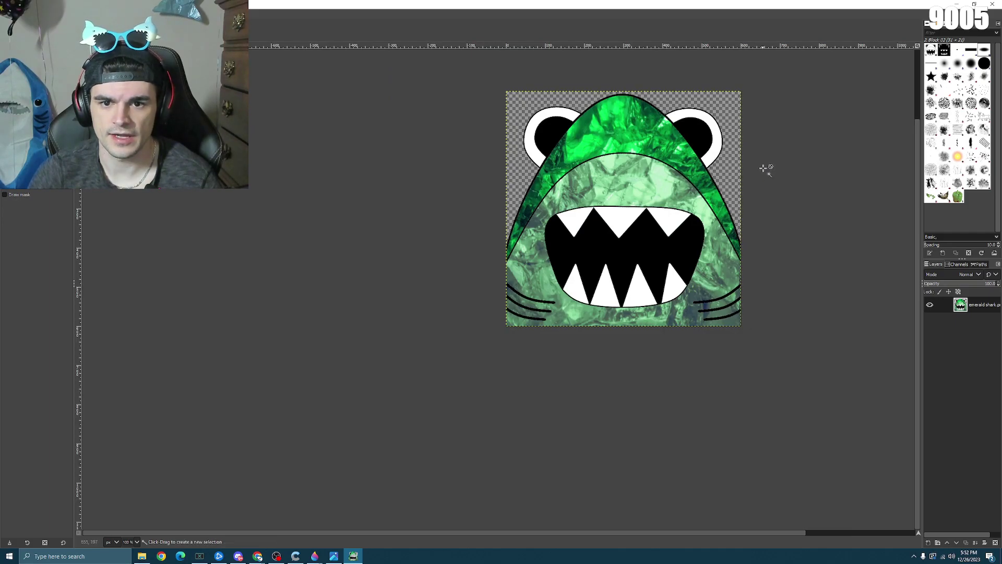
pyautogui.scroll(-4, 764, 167)
pyautogui.scroll(4, 817, 159)
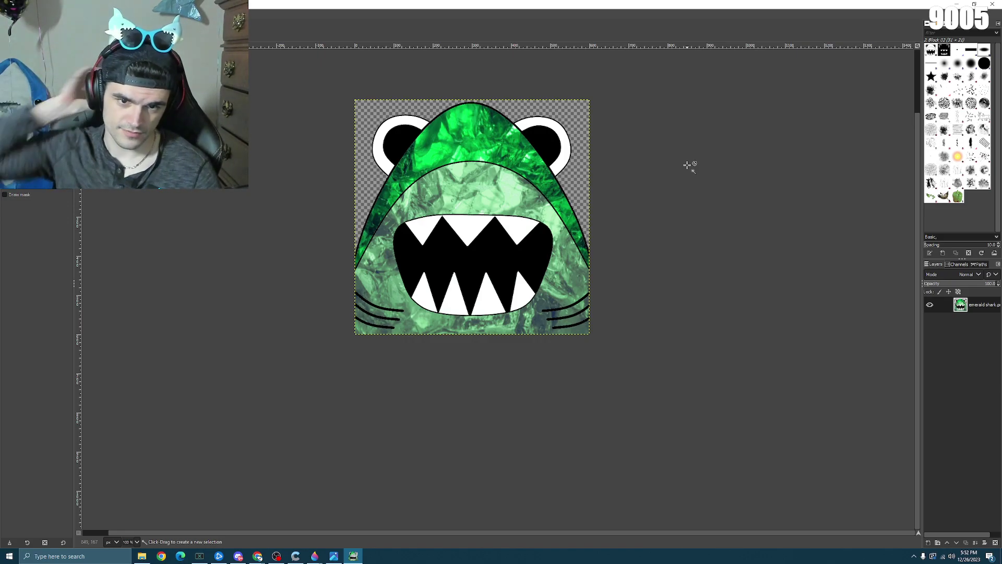
pyautogui.keyDown('ctrl'); pyautogui.scroll(4, 515, 153); pyautogui.keyUp('ctrl')
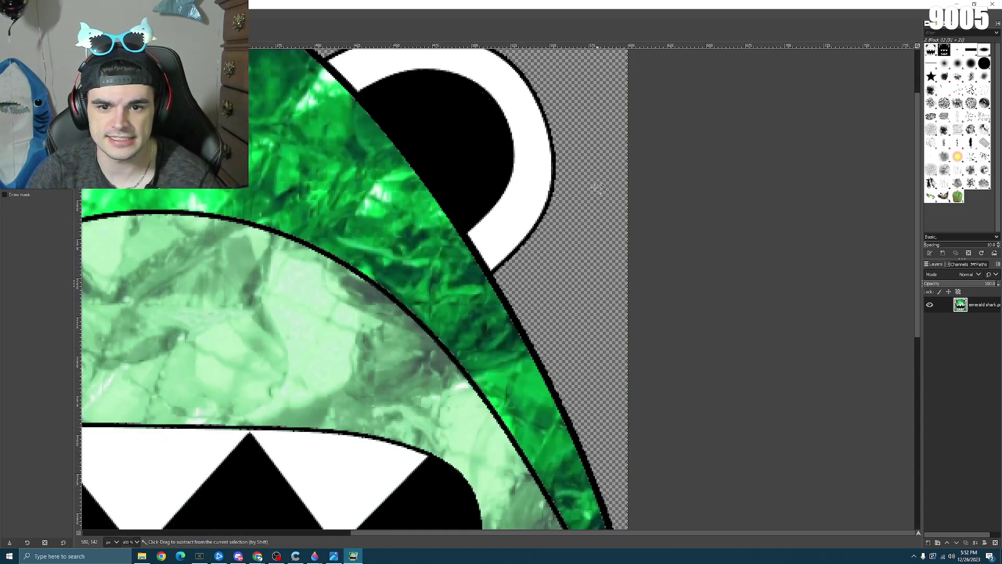
pyautogui.keyDown('ctrl'); pyautogui.scroll(-5, 597, 186); pyautogui.keyUp('ctrl')
pyautogui.keyDown('ctrl'); pyautogui.scroll(5, 405, 273); pyautogui.keyUp('ctrl')
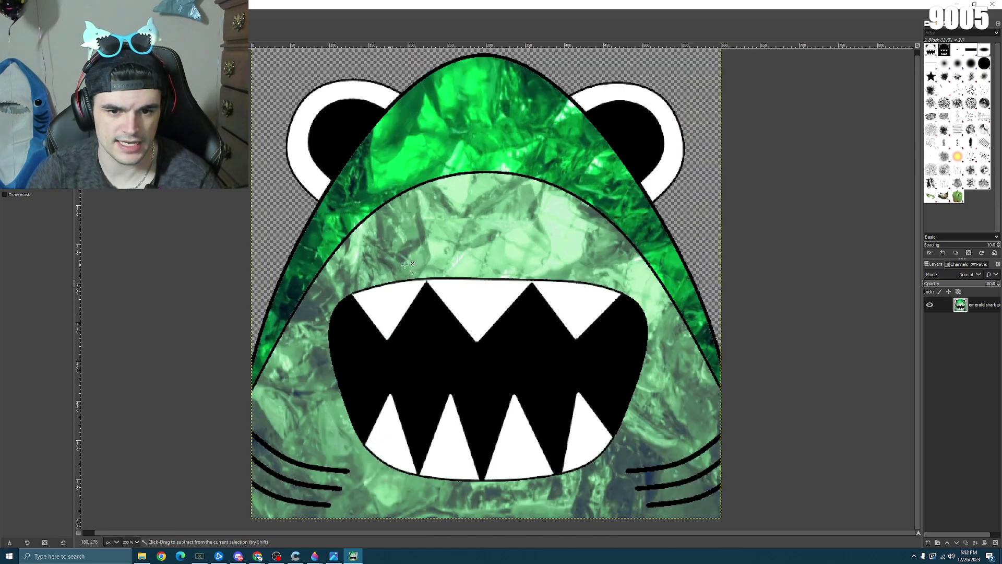
pyautogui.keyDown('ctrl'); pyautogui.scroll(-3, 513, 303); pyautogui.keyUp('ctrl')
pyautogui.keyDown('ctrl'); pyautogui.scroll(6, 519, 308); pyautogui.keyUp('ctrl')
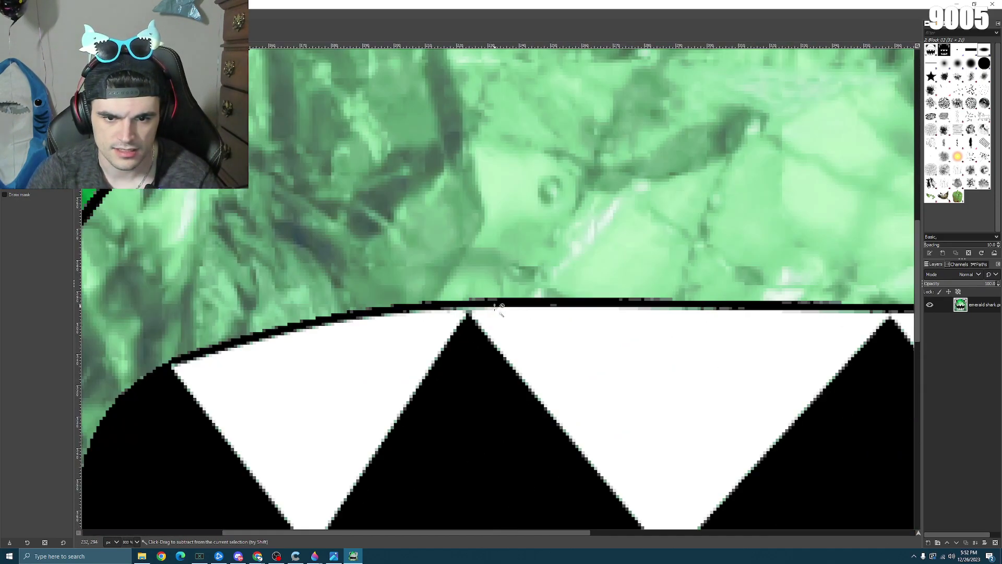
pyautogui.keyDown('ctrl'); pyautogui.scroll(-2, 533, 313); pyautogui.keyUp('ctrl')
pyautogui.keyDown('ctrl'); pyautogui.scroll(7, 418, 303); pyautogui.keyUp('ctrl')
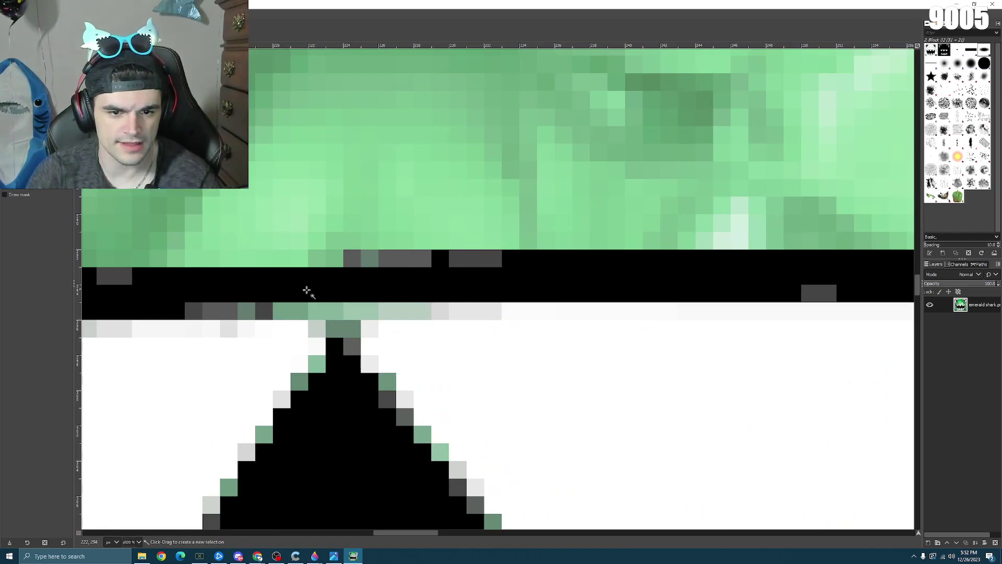
pyautogui.keyDown('ctrl'); pyautogui.scroll(-6, 363, 350); pyautogui.keyUp('ctrl')
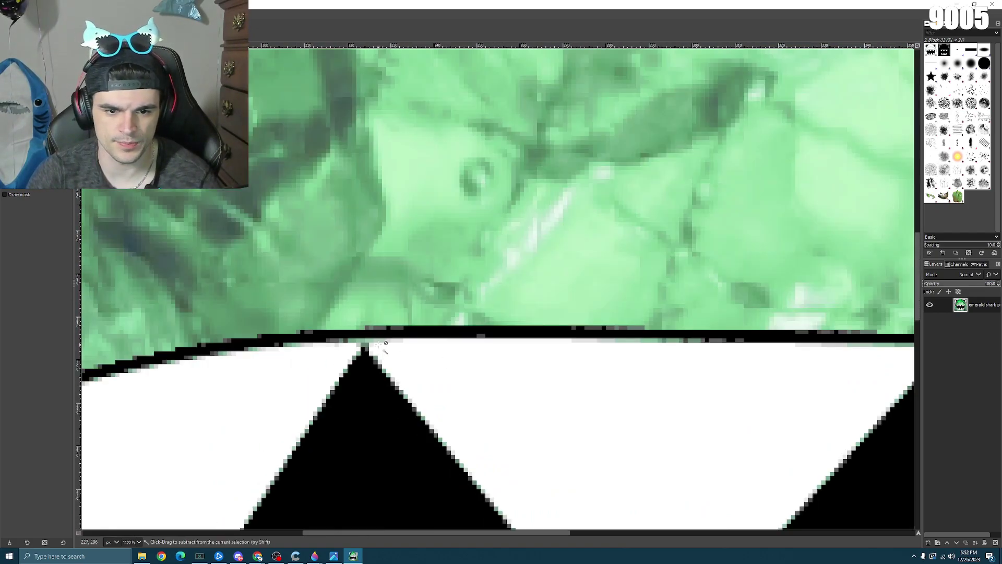
pyautogui.keyDown('ctrl'); pyautogui.scroll(6, 360, 351); pyautogui.keyUp('ctrl')
pyautogui.keyDown('ctrl'); pyautogui.scroll(-4, 355, 361); pyautogui.keyUp('ctrl')
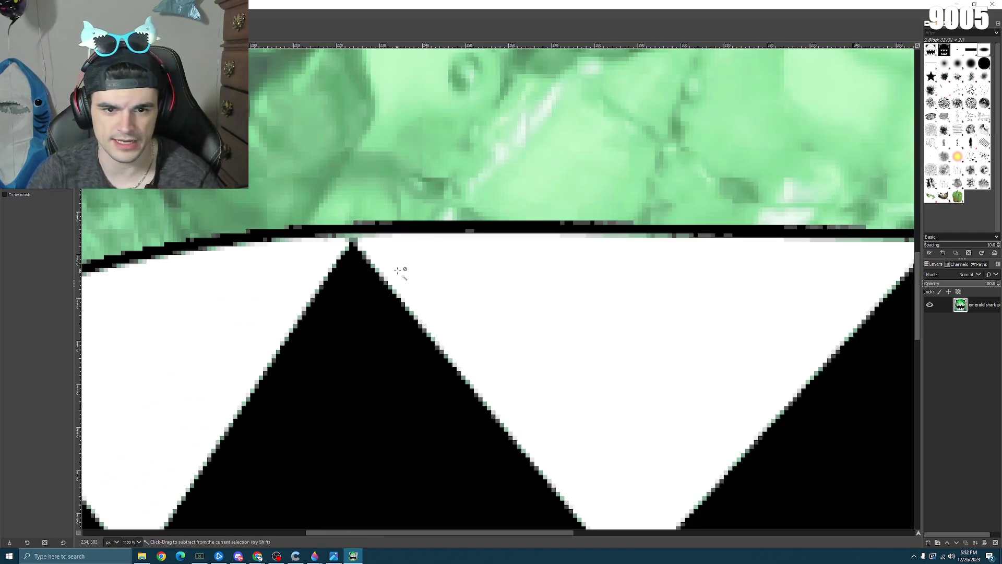
pyautogui.keyDown('ctrl'); pyautogui.scroll(3, 398, 271); pyautogui.keyUp('ctrl')
pyautogui.keyDown('ctrl'); pyautogui.scroll(-7, 376, 235); pyautogui.keyUp('ctrl')
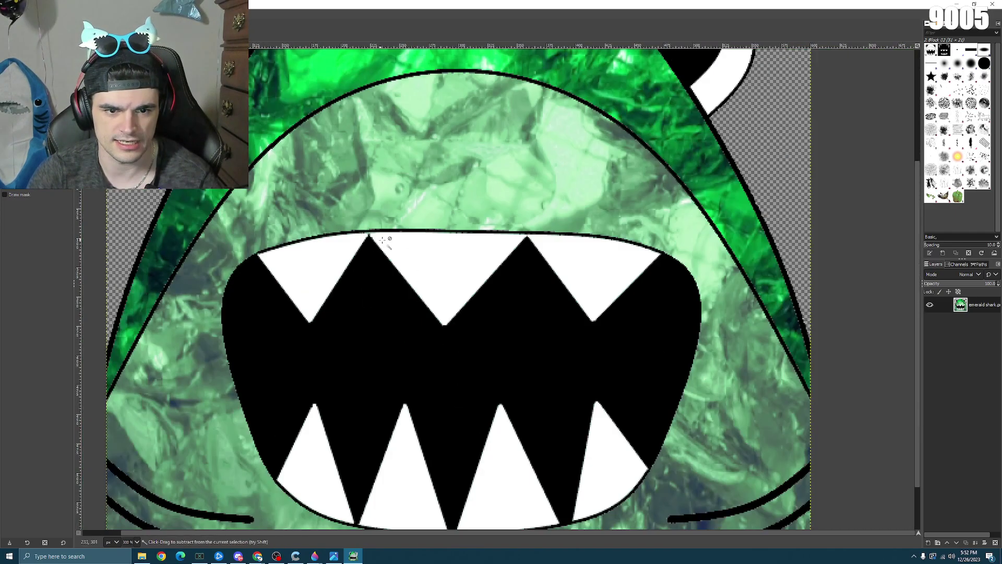
pyautogui.keyDown('ctrl'); pyautogui.scroll(4, 431, 249); pyautogui.keyUp('ctrl')
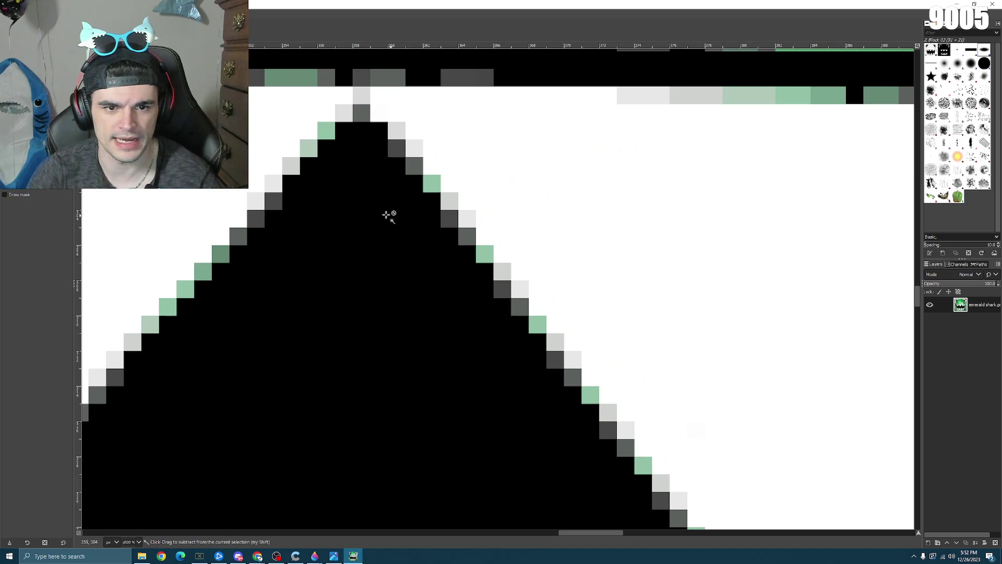
pyautogui.keyDown('ctrl'); pyautogui.scroll(-2, 389, 217); pyautogui.keyUp('ctrl')
pyautogui.keyDown('ctrl'); pyautogui.scroll(-1, 309, 221); pyautogui.keyUp('ctrl')
pyautogui.keyDown('ctrl'); pyautogui.scroll(2, 298, 218); pyautogui.keyUp('ctrl')
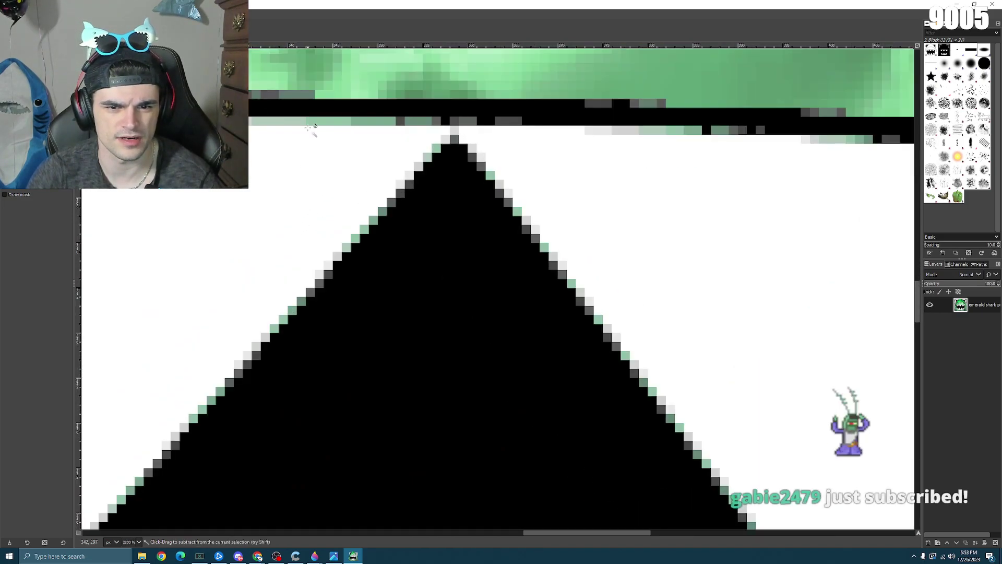
pyautogui.keyDown('ctrl'); pyautogui.scroll(-5, 261, 125); pyautogui.keyUp('ctrl')
pyautogui.keyDown('ctrl'); pyautogui.scroll(7, 395, 293); pyautogui.keyUp('ctrl')
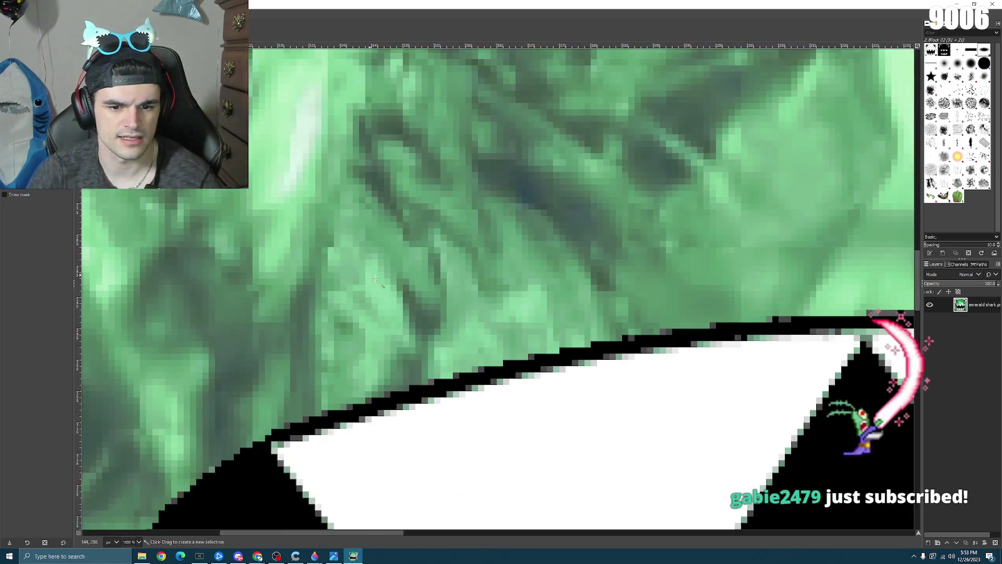
pyautogui.keyDown('ctrl'); pyautogui.scroll(-6, 395, 293); pyautogui.keyUp('ctrl')
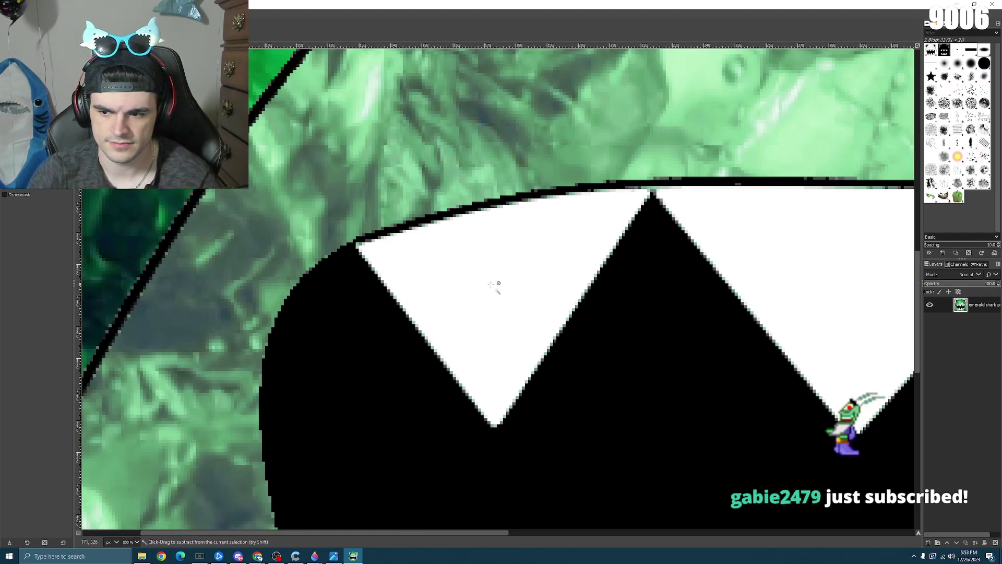
pyautogui.keyDown('ctrl'); pyautogui.scroll(6, 551, 290); pyautogui.keyUp('ctrl')
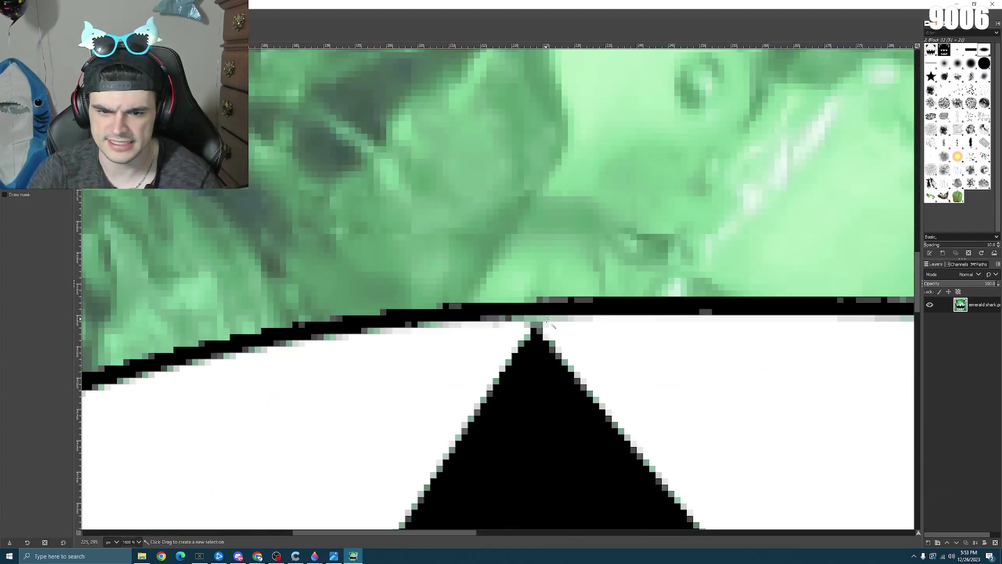
pyautogui.keyDown('ctrl'); pyautogui.scroll(-4, 644, 340); pyautogui.keyUp('ctrl')
pyautogui.keyDown('ctrl'); pyautogui.scroll(3, 727, 339); pyautogui.keyUp('ctrl')
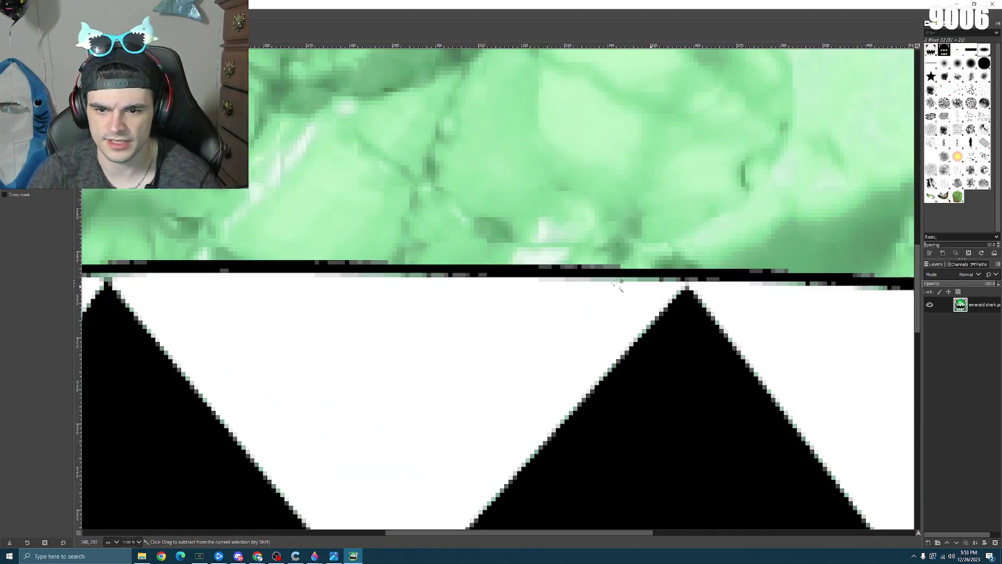
pyautogui.keyDown('ctrl'); pyautogui.scroll(-3, 157, 290); pyautogui.keyUp('ctrl')
pyautogui.keyDown('ctrl'); pyautogui.scroll(5, 137, 289); pyautogui.keyUp('ctrl')
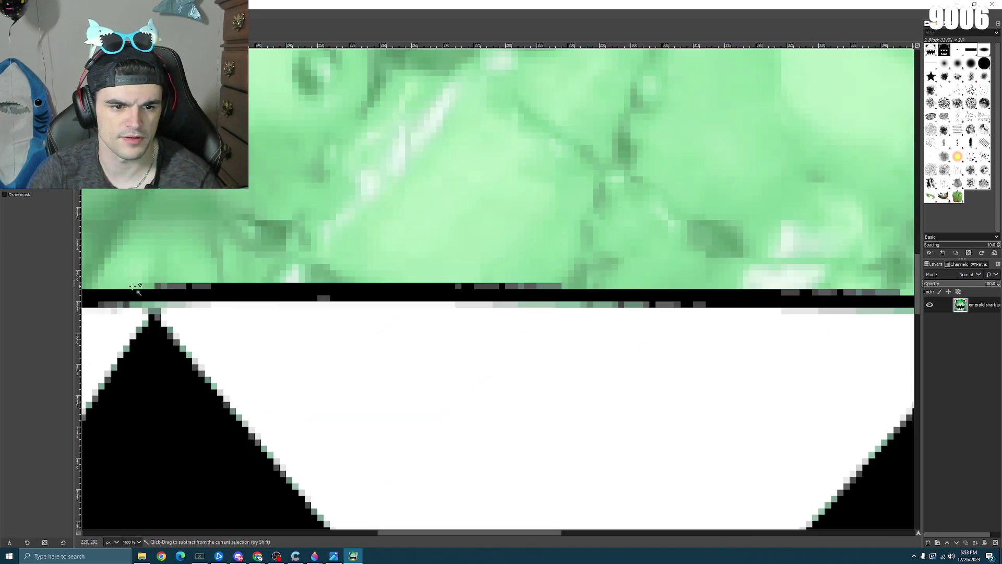
pyautogui.keyDown('ctrl'); pyautogui.scroll(-6, 137, 289); pyautogui.keyUp('ctrl')
pyautogui.keyDown('ctrl'); pyautogui.scroll(4, 276, 306); pyautogui.keyUp('ctrl')
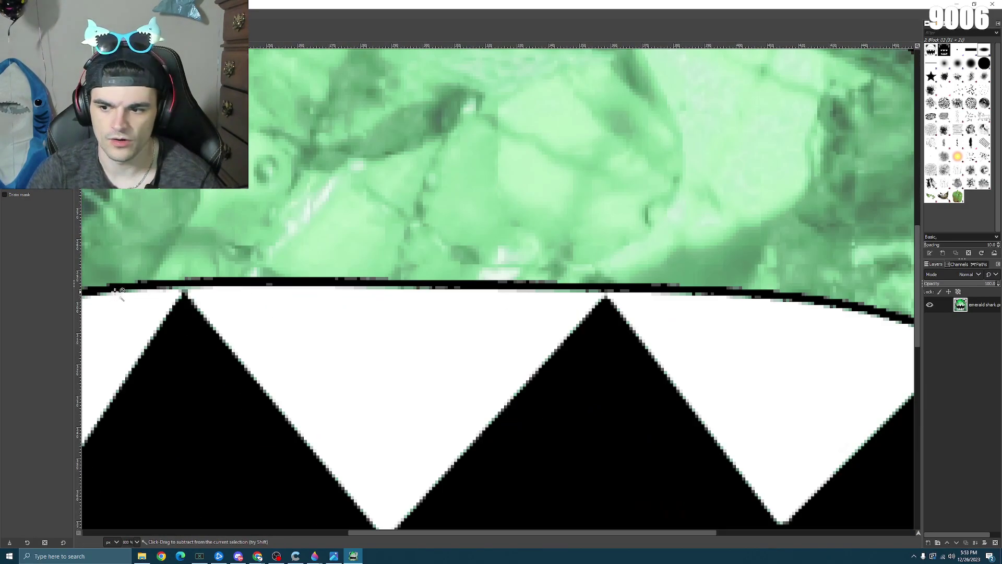
pyautogui.scroll(-5, 276, 306)
pyautogui.moveTo(418, 532); pyautogui.dragTo(340, 531)
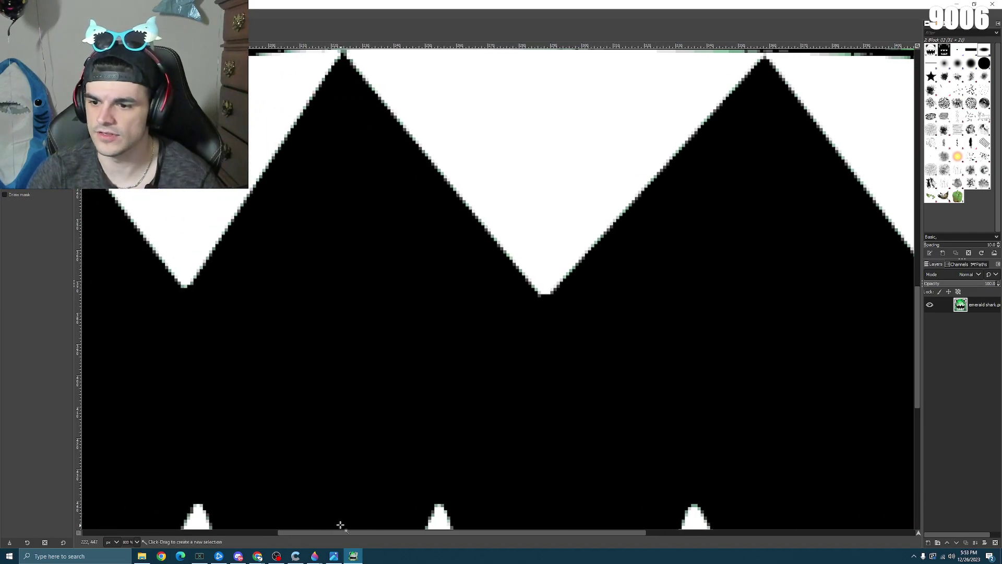
pyautogui.scroll(5, 316, 353)
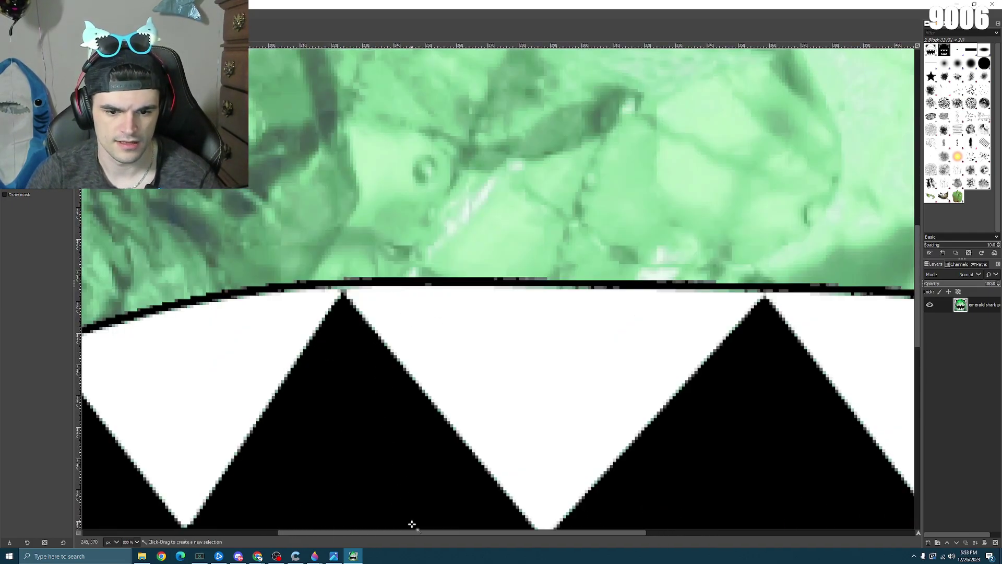
pyautogui.moveTo(415, 534); pyautogui.dragTo(401, 534)
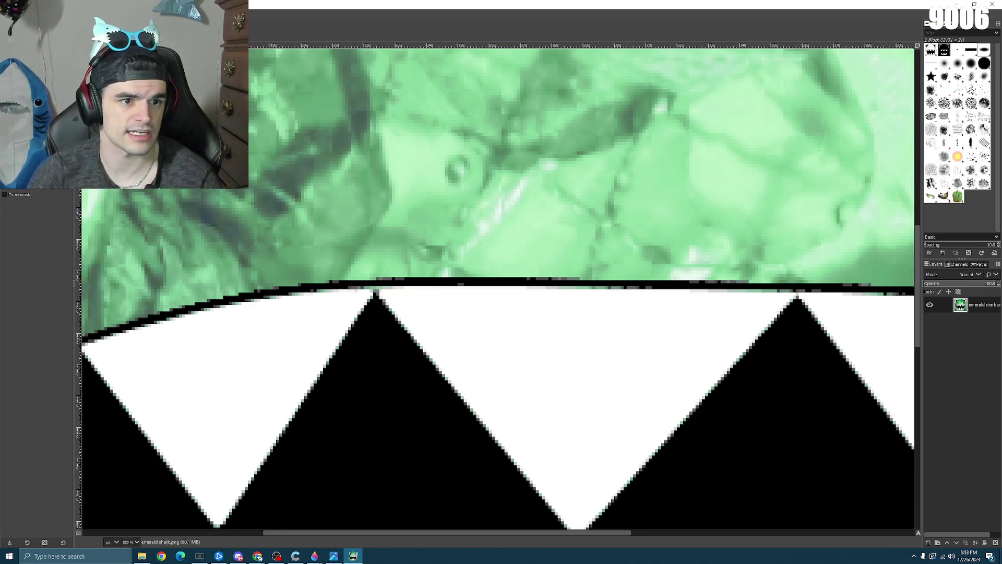
# - Try a white Paintbrush stroke on the black mouth interior beside the middle upper tooth, and undo it
pyautogui.press('p')
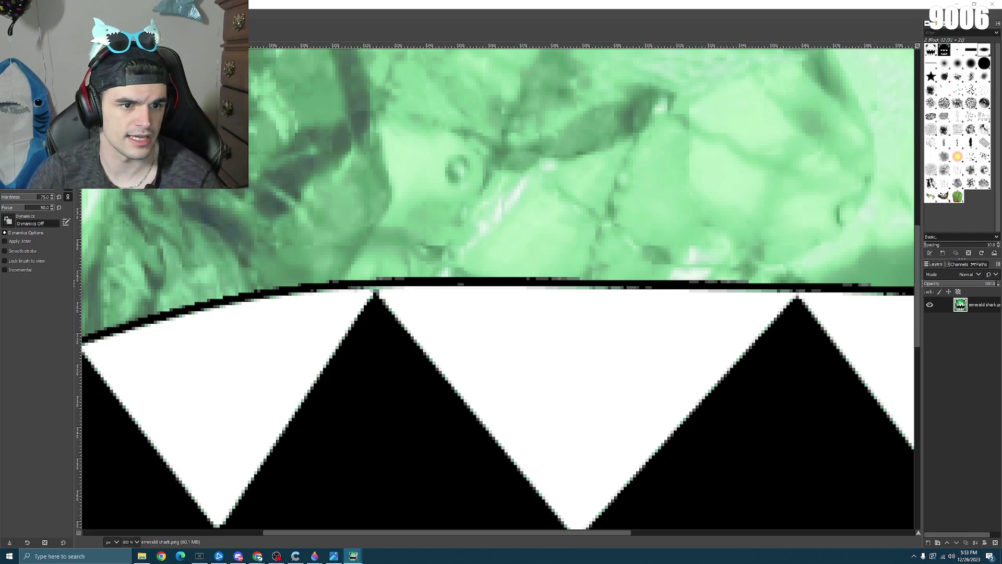
pyautogui.scroll(2, 488, 331)
pyautogui.scroll(-3, 544, 366)
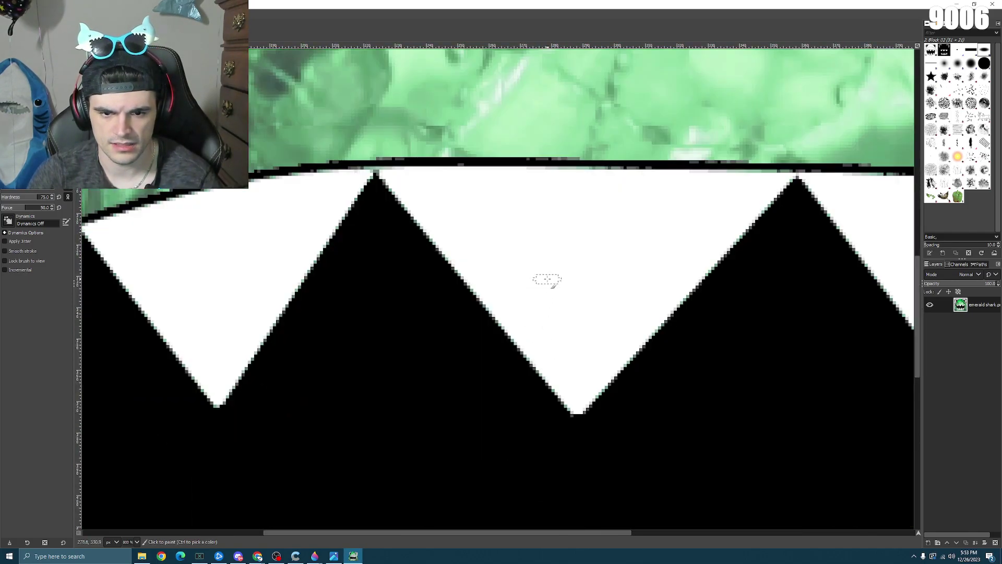
pyautogui.moveTo(397, 293); pyautogui.dragTo(434, 349)
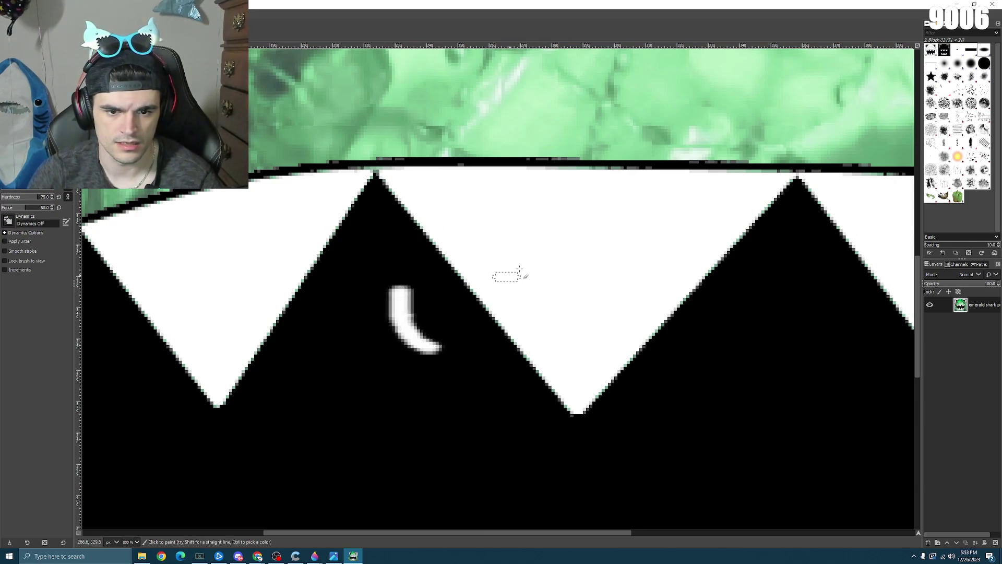
pyautogui.hotkey('ctrl', 'z')
# - Paint white over the green and grey pixels between the upper mouth outline and the tooth gap's tip, using a one-pixel brush at hardness 100
pyautogui.scroll(4, 520, 269)
pyautogui.scroll(-2, 521, 269)
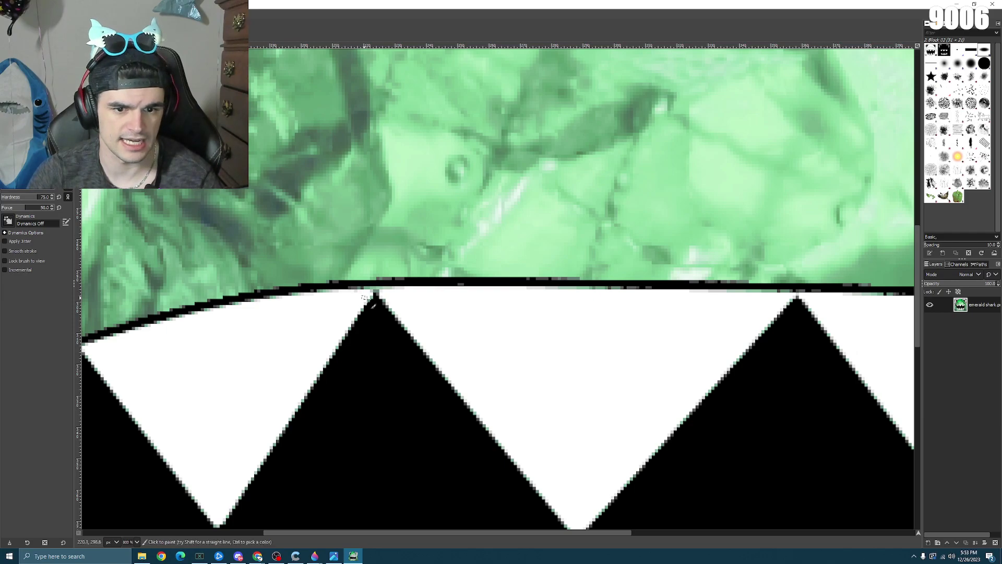
pyautogui.scroll(5, 374, 297)
pyautogui.moveTo(346, 284); pyautogui.dragTo(473, 285)
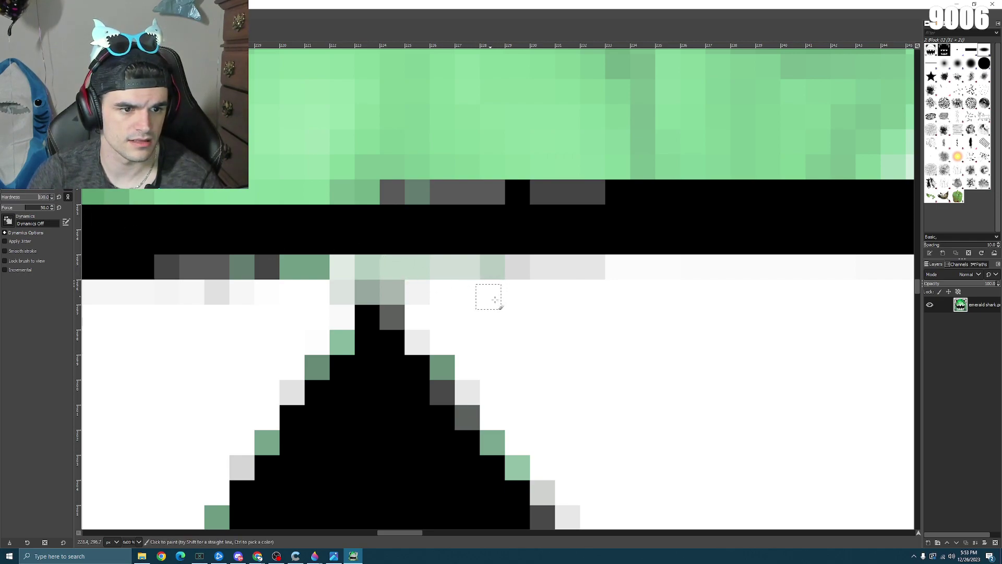
pyautogui.moveTo(501, 278)
pyautogui.mouseDown()
pyautogui.moveTo(277, 277)
pyautogui.moveTo(247, 281)
pyautogui.moveTo(228, 308)
pyautogui.moveTo(358, 296)
pyautogui.moveTo(333, 287)
pyautogui.moveTo(409, 298)
pyautogui.moveTo(356, 295)
pyautogui.moveTo(317, 273)
pyautogui.moveTo(247, 285)
pyautogui.moveTo(398, 275)
pyautogui.moveTo(382, 273)
pyautogui.moveTo(580, 286)
pyautogui.moveTo(399, 277)
pyautogui.moveTo(248, 288)
pyautogui.mouseUp()
pyautogui.hotkey('ctrl', 'z')
pyautogui.moveTo(322, 342); pyautogui.dragTo(335, 333)
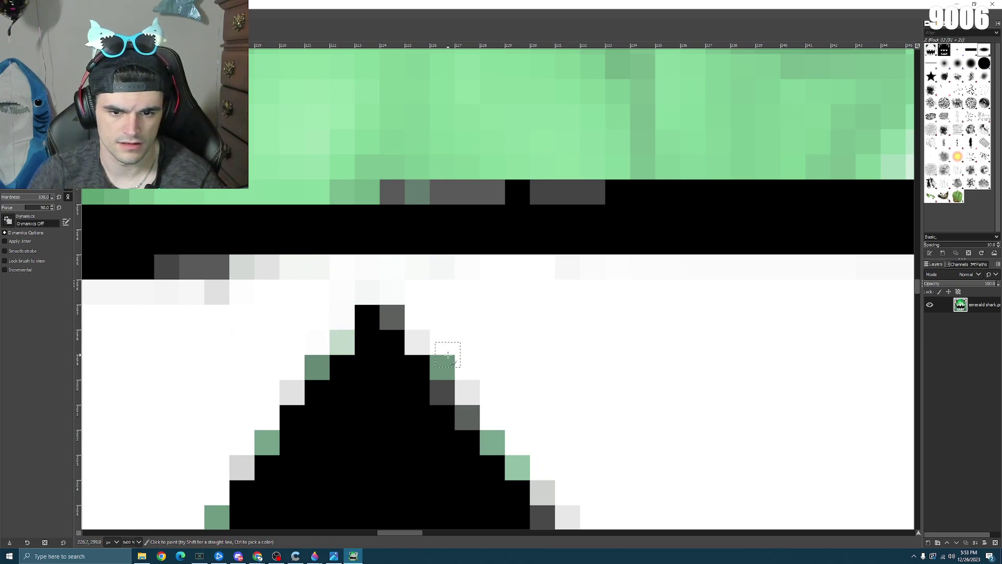
# - Paint white over the green pixels along both edges of the black tooth gap near its tip and down its left slope
pyautogui.moveTo(447, 355)
pyautogui.mouseDown()
pyautogui.moveTo(524, 440)
pyautogui.moveTo(481, 441)
pyautogui.mouseUp()
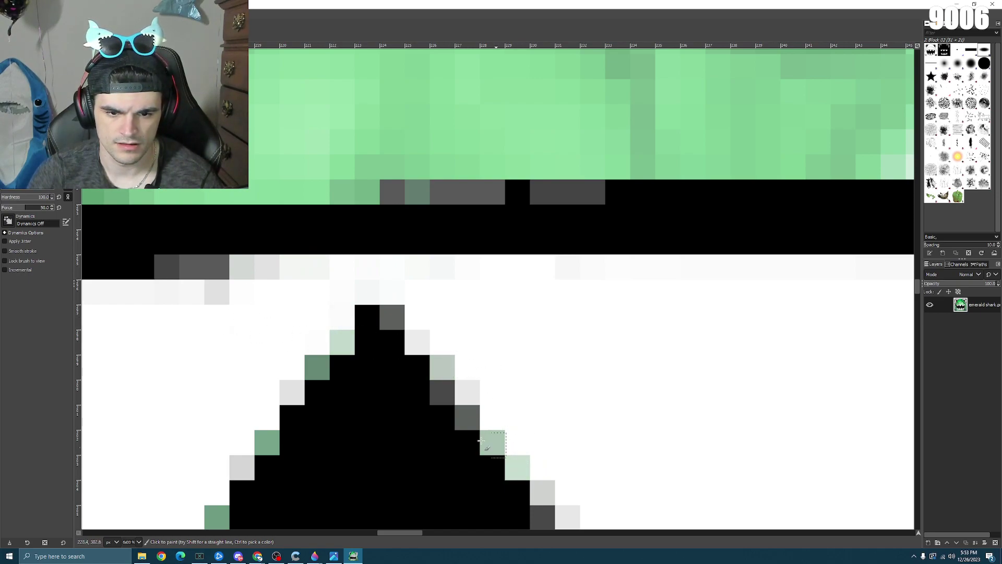
pyautogui.click(258, 434)
pyautogui.click(313, 365)
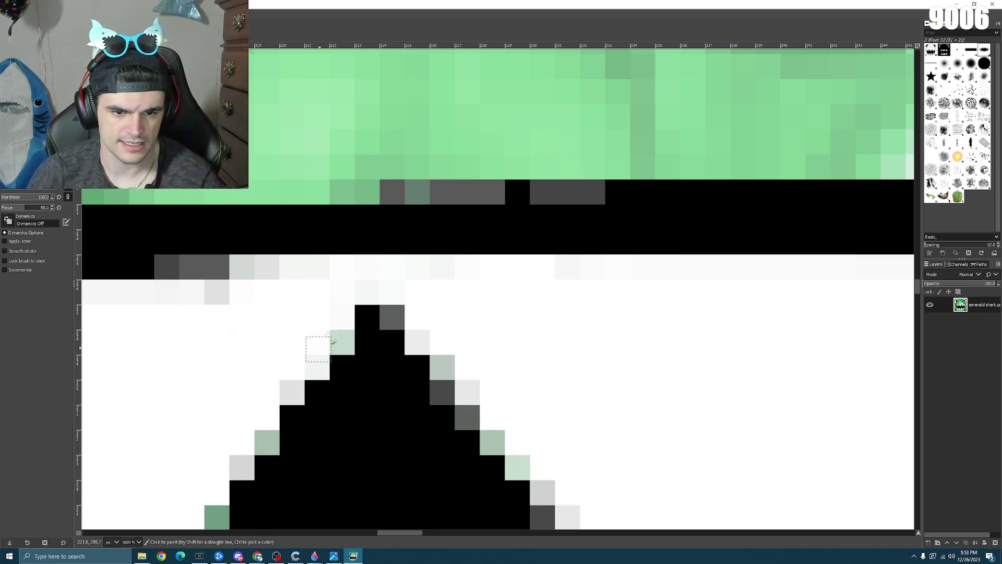
pyautogui.click(208, 512)
pyautogui.scroll(-5, 206, 473)
pyautogui.click(167, 351)
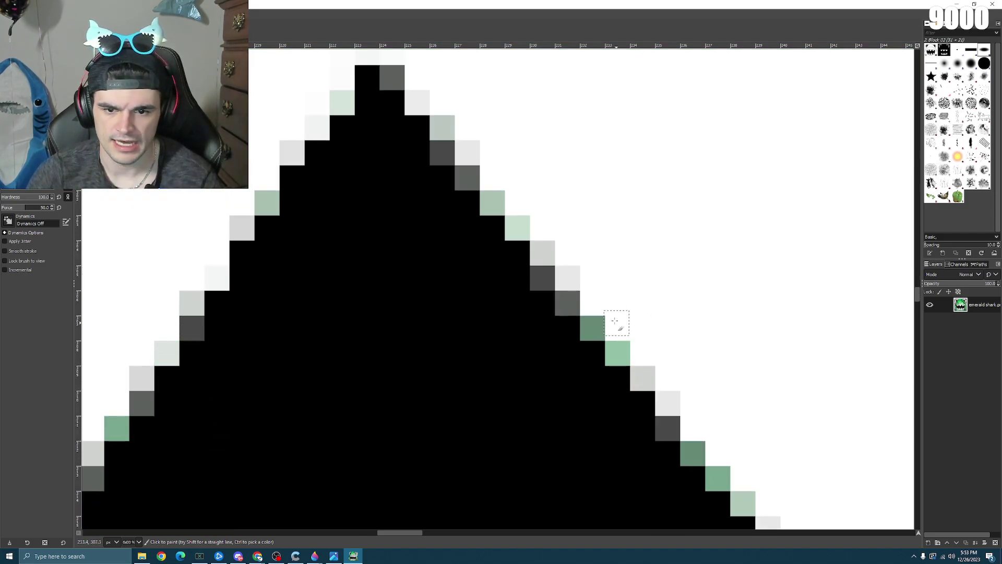
# - Lighten the four green pixels farther down the right slope of the black tooth gap with white paint
pyautogui.click(592, 328)
pyautogui.click(617, 352)
pyautogui.click(701, 447)
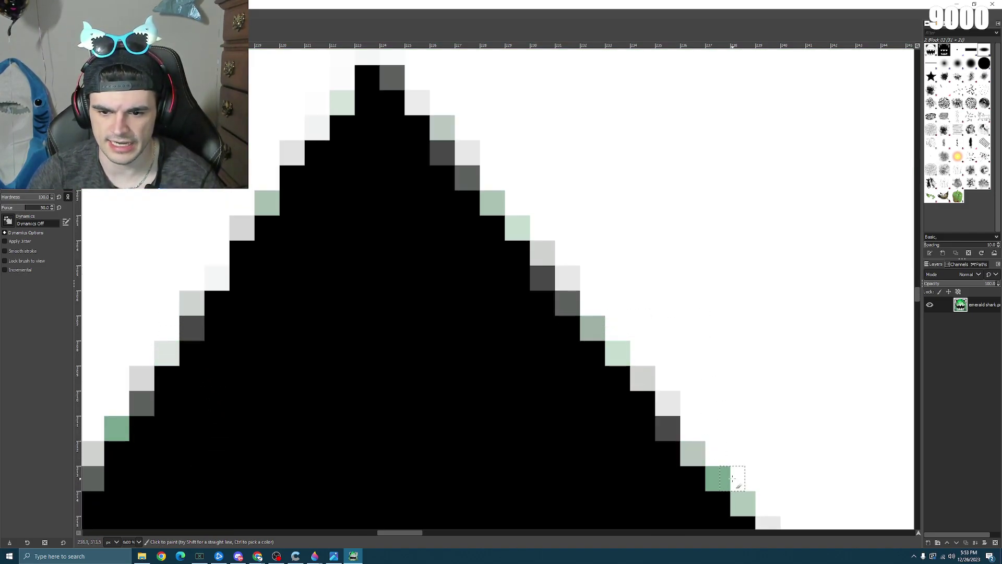
pyautogui.click(726, 478)
# - Paint white over the green and grey pixels along the underside of the upper mouth outline, left of the tooth gap
pyautogui.scroll(-4, 718, 370)
pyautogui.scroll(3, 505, 301)
pyautogui.moveTo(529, 284); pyautogui.dragTo(629, 282)
pyautogui.moveTo(435, 304); pyautogui.dragTo(388, 293)
pyautogui.click(282, 309)
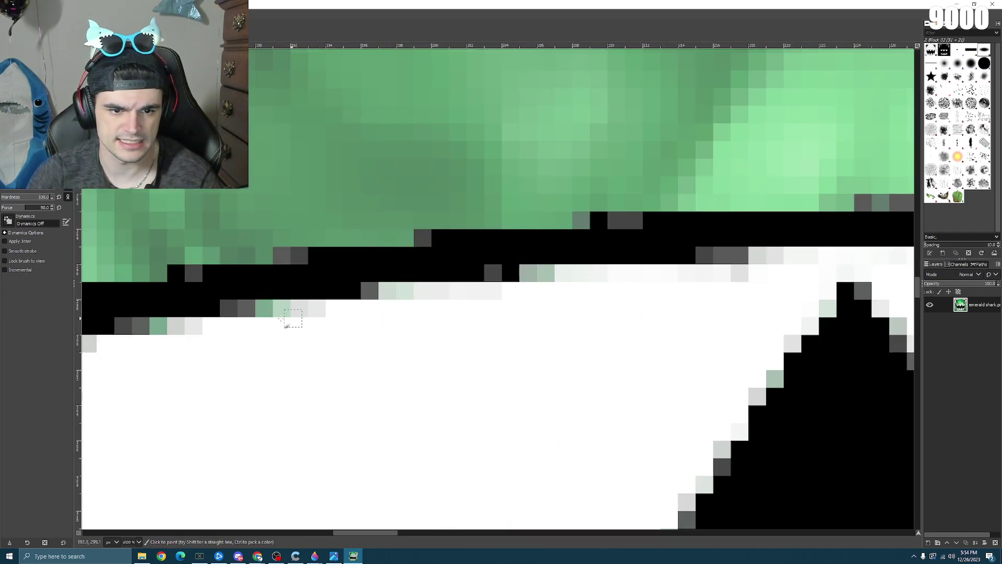
pyautogui.click(264, 308)
pyautogui.click(247, 308)
pyautogui.click(158, 325)
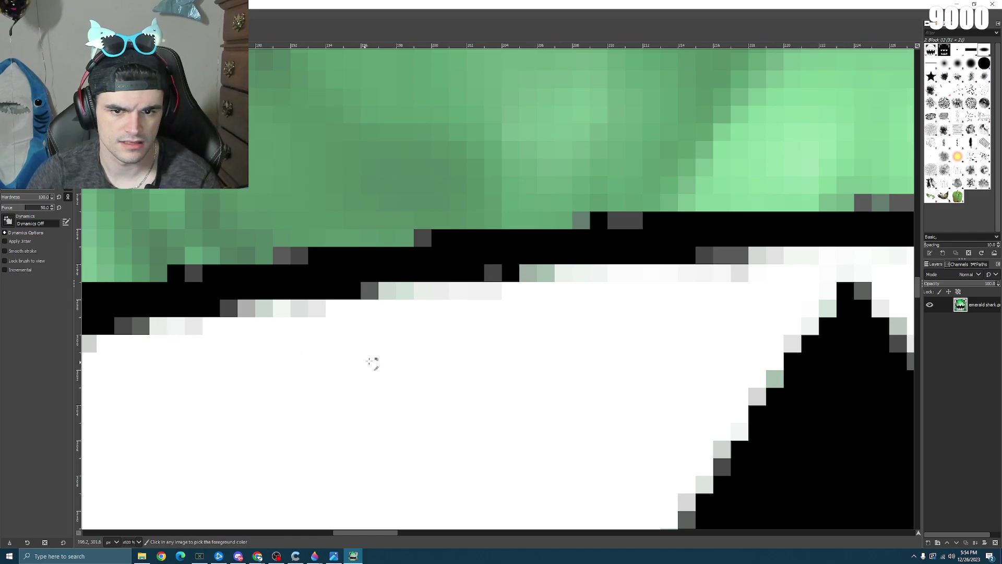
pyautogui.scroll(-6, 372, 358)
pyautogui.scroll(5, 693, 399)
pyautogui.click(608, 349)
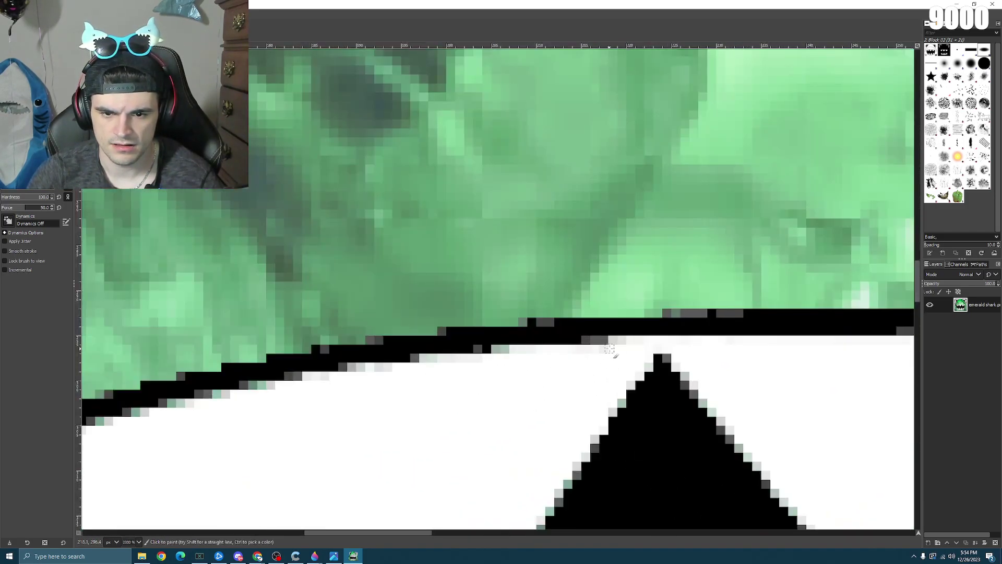
# - Paint white over the off-colour pixels just beneath the mouth outline above the middle upper tooth, near the right-hand gap
pyautogui.scroll(-6, 631, 361)
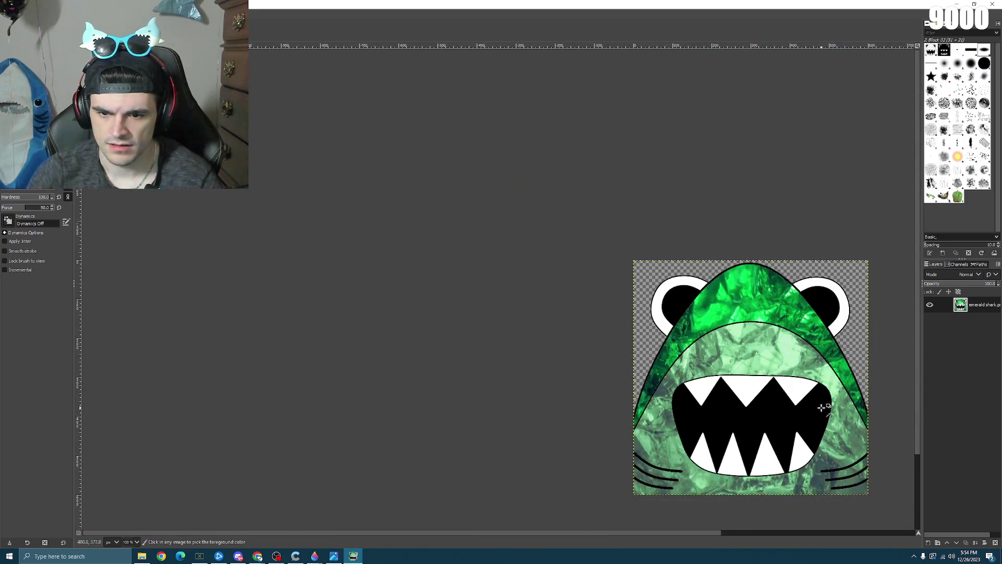
pyautogui.scroll(4, 822, 407)
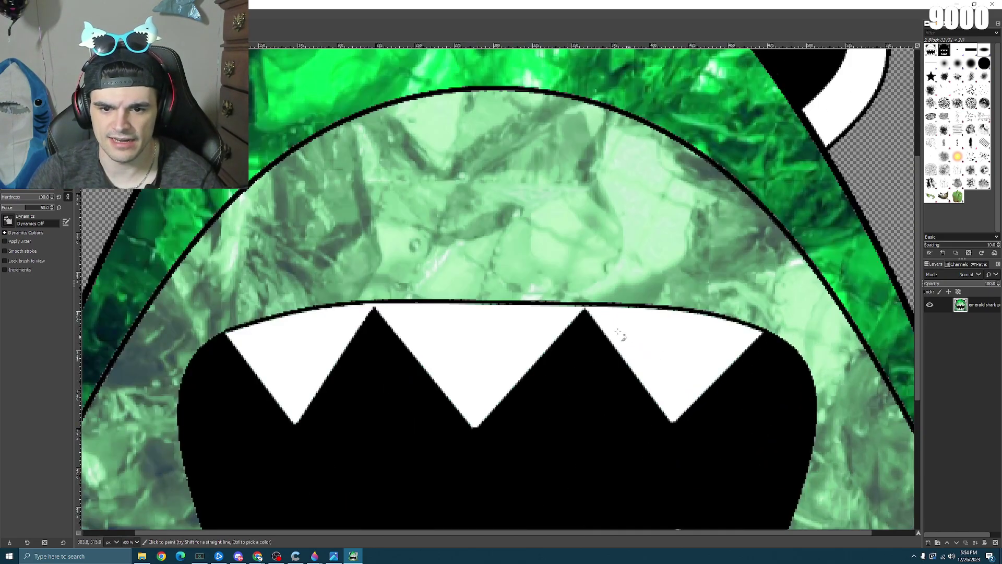
pyautogui.scroll(-4, 618, 319)
pyautogui.scroll(9, 623, 325)
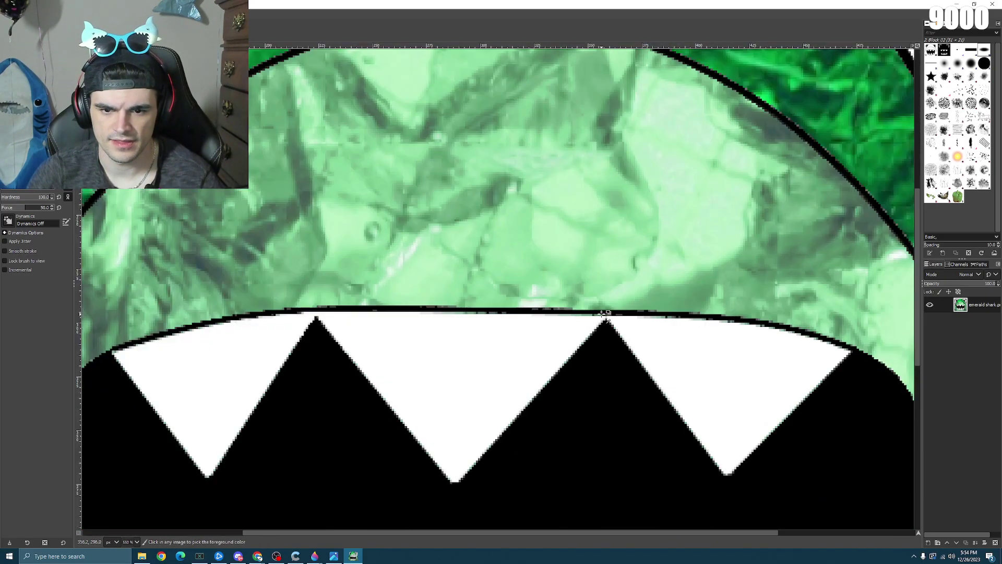
pyautogui.moveTo(366, 317)
pyautogui.mouseDown()
pyautogui.moveTo(553, 320)
pyautogui.moveTo(421, 320)
pyautogui.moveTo(463, 320)
pyautogui.moveTo(440, 325)
pyautogui.mouseUp()
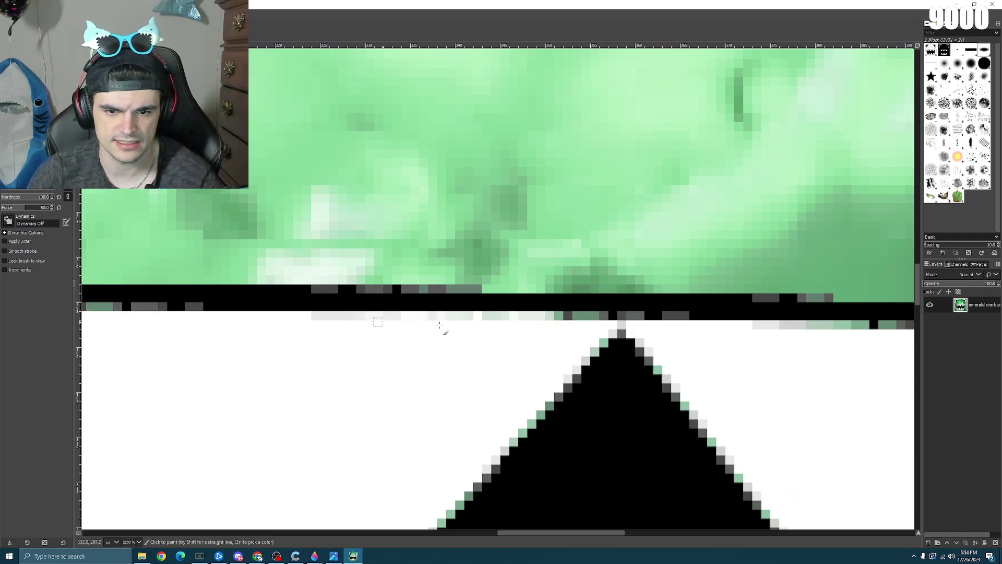
# - Check the upper teeth, their edges and the mouth outline for remaining stray pixels, both close up and across the whole face
pyautogui.scroll(-7, 533, 386)
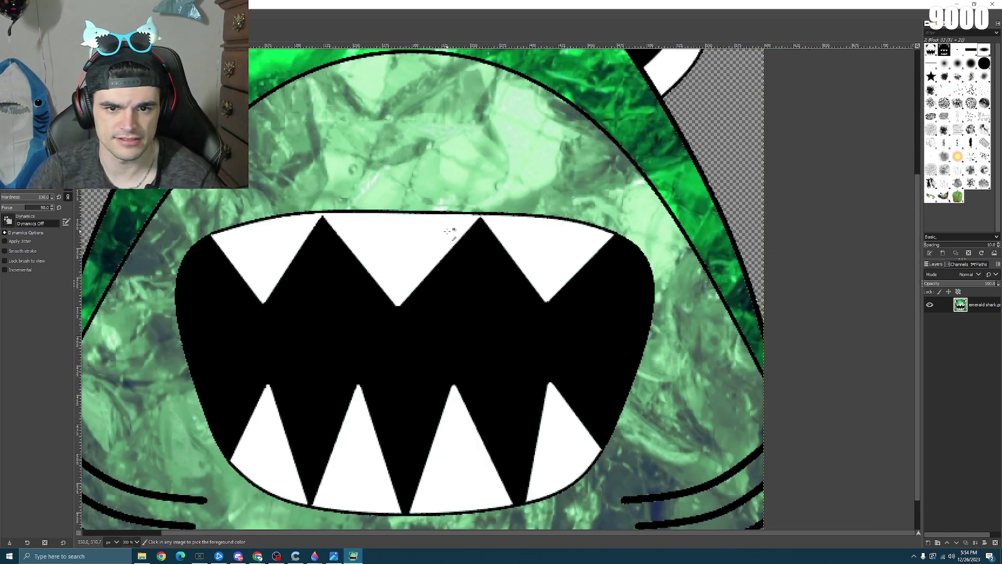
pyautogui.scroll(3, 454, 224)
pyautogui.scroll(3, 312, 362)
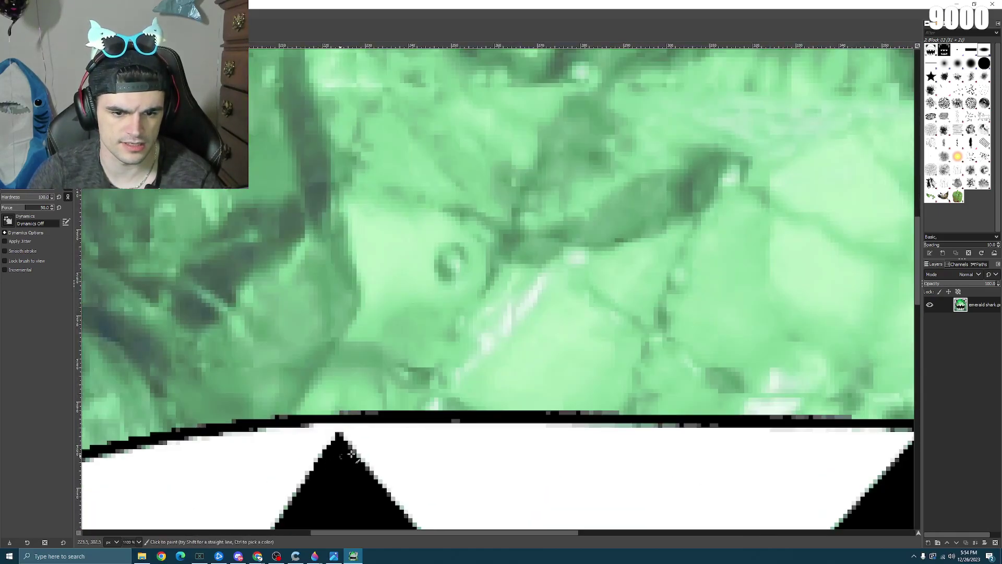
pyautogui.scroll(-10, 405, 421)
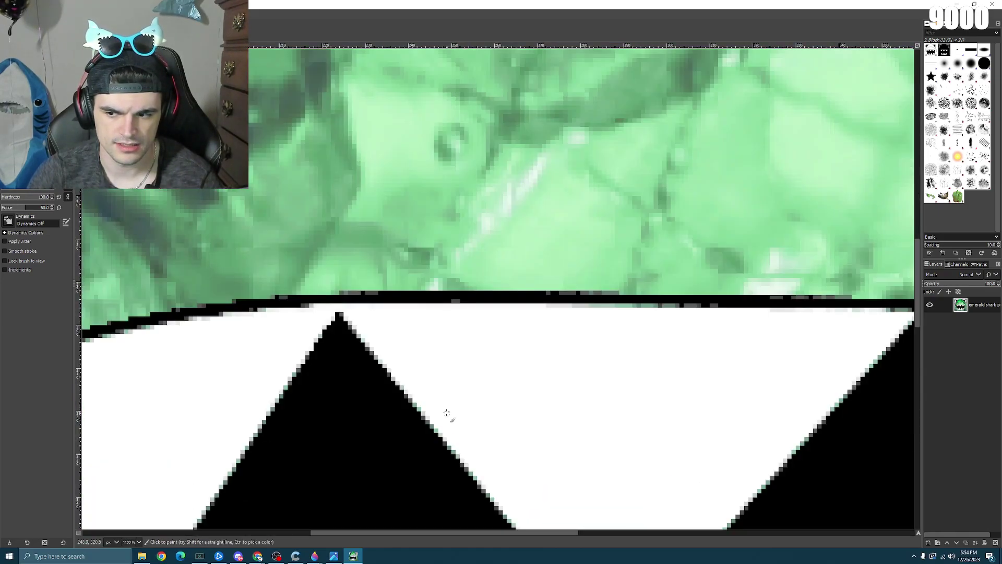
pyautogui.scroll(-4, 604, 349)
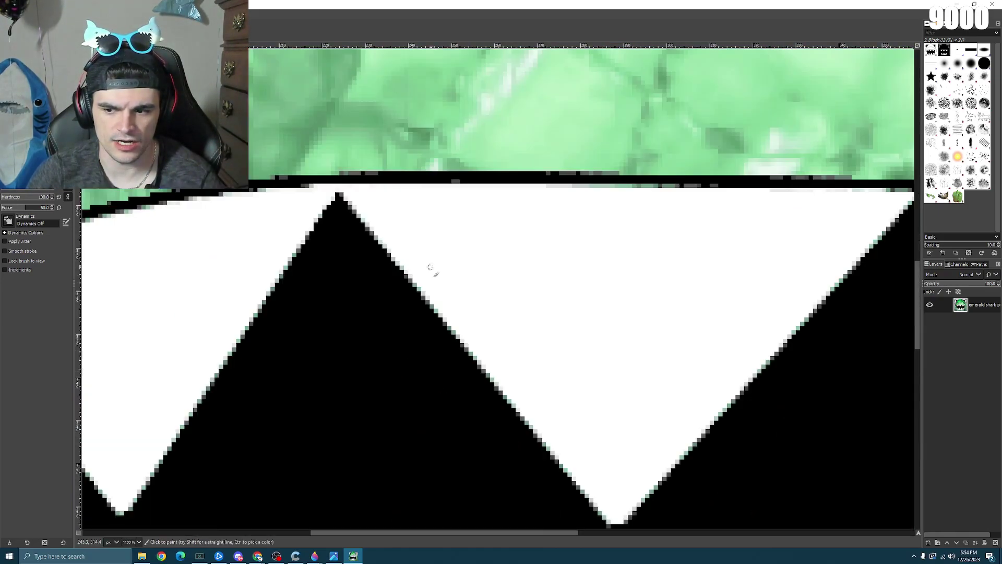
pyautogui.scroll(-4, 475, 241)
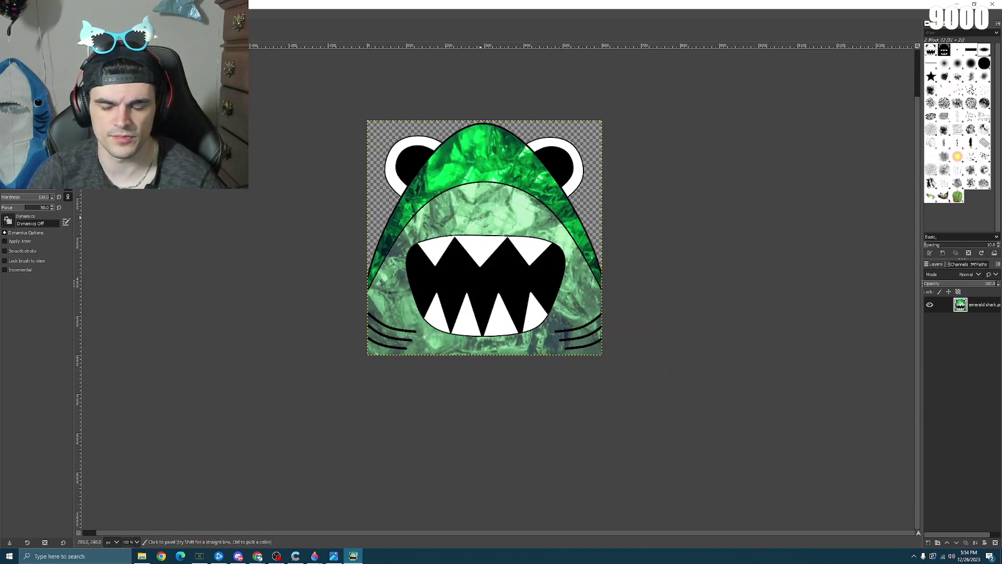
pyautogui.scroll(2, 482, 216)
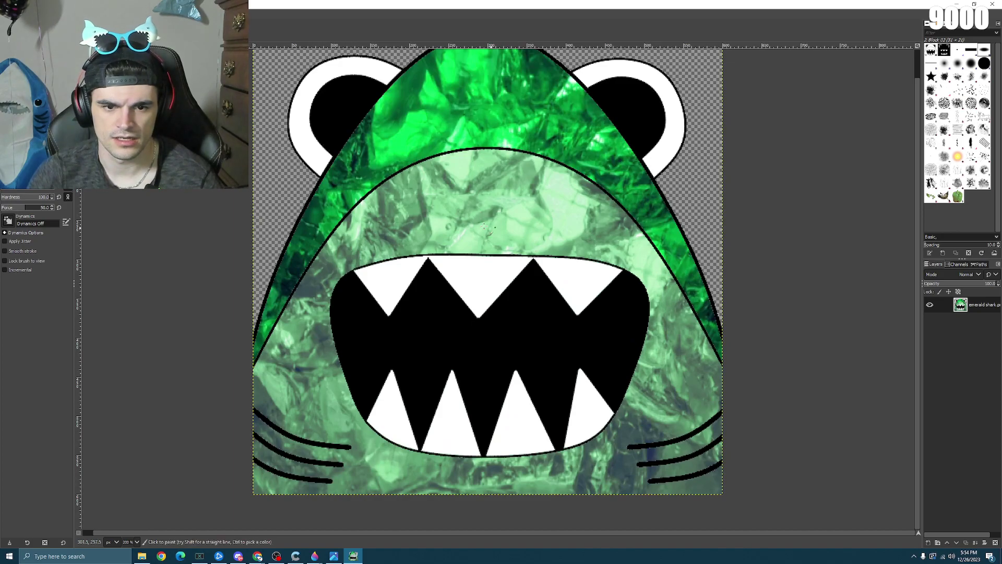
pyautogui.scroll(2, 484, 226)
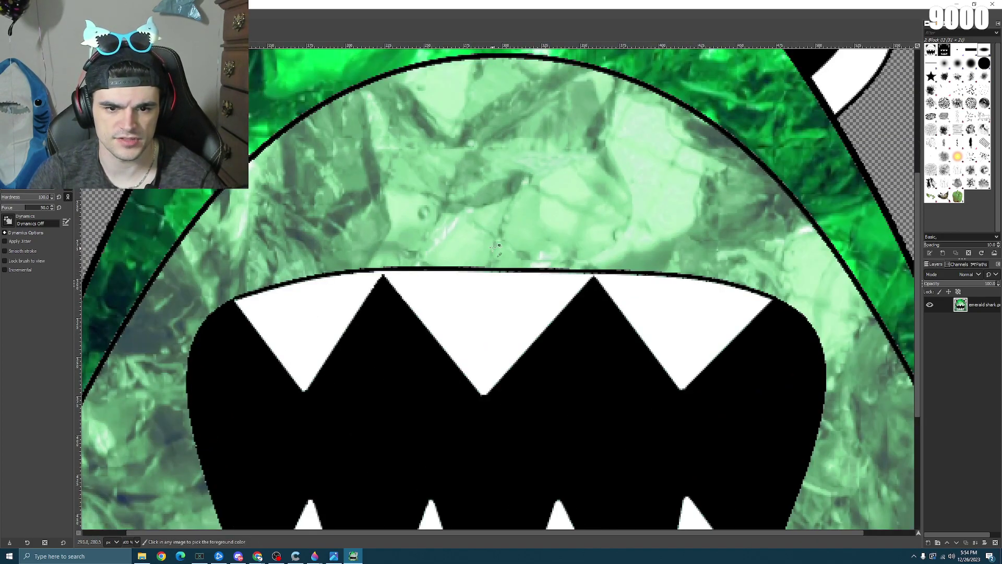
pyautogui.scroll(3, 486, 248)
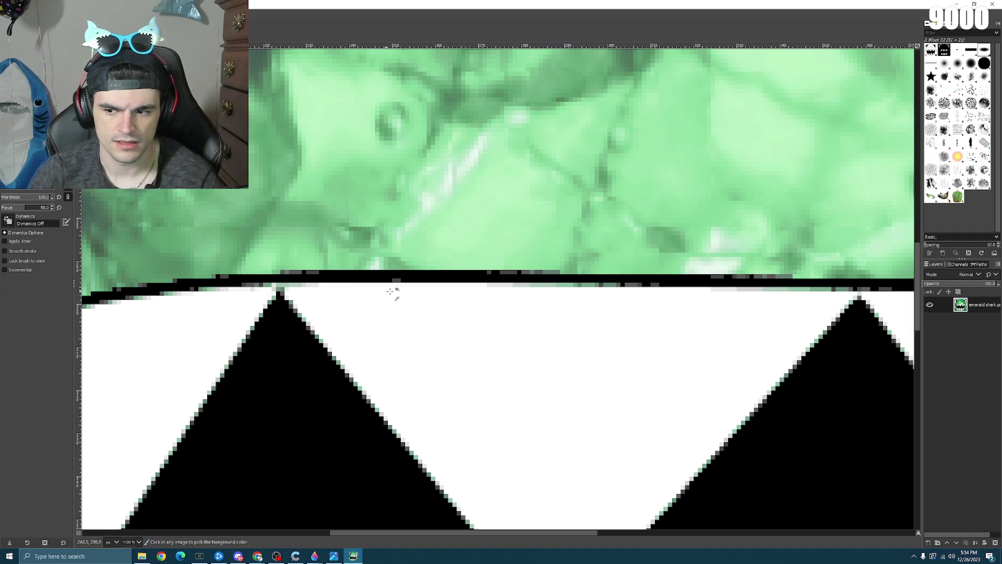
pyautogui.scroll(-7, 460, 300)
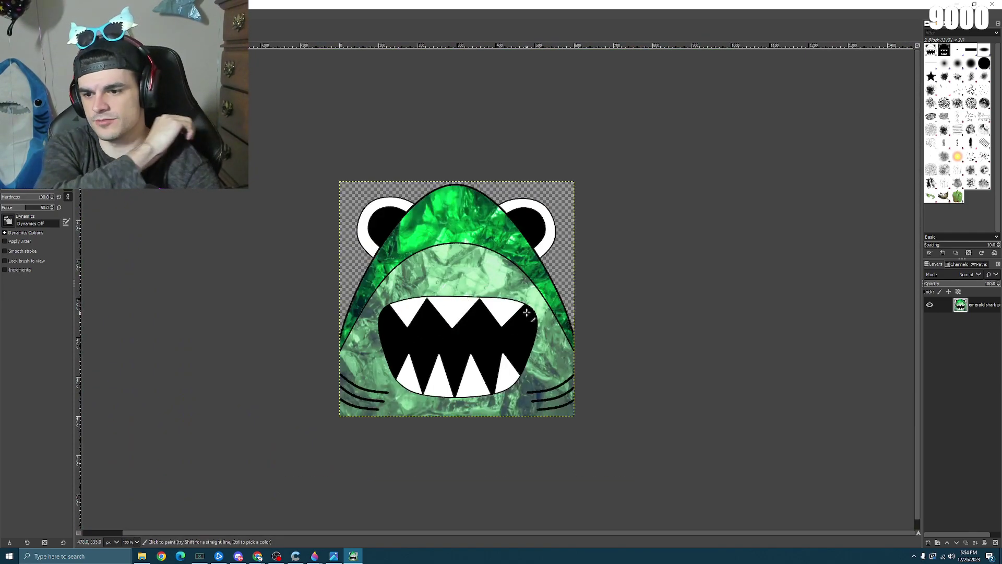
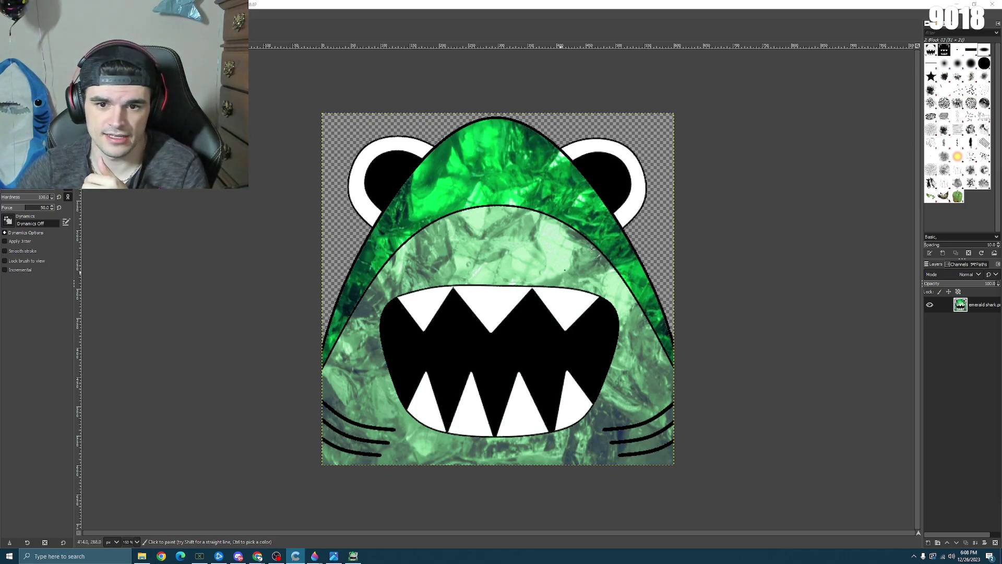
# - Try recolouring the emerald shark red with Hue-Chroma, using a hue of about -110 and a lightness of about -27
pyautogui.click(100, 14)
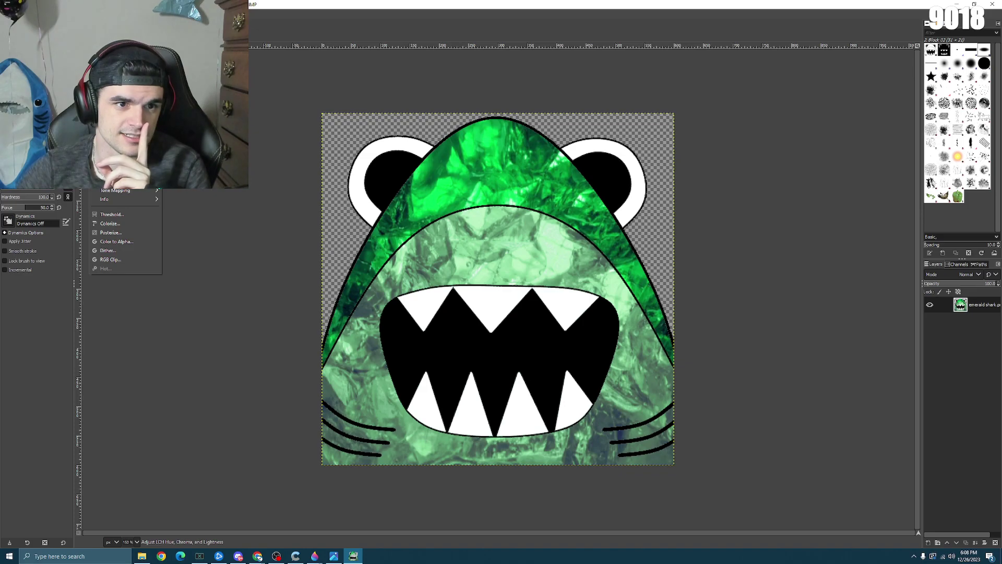
pyautogui.press('Down')
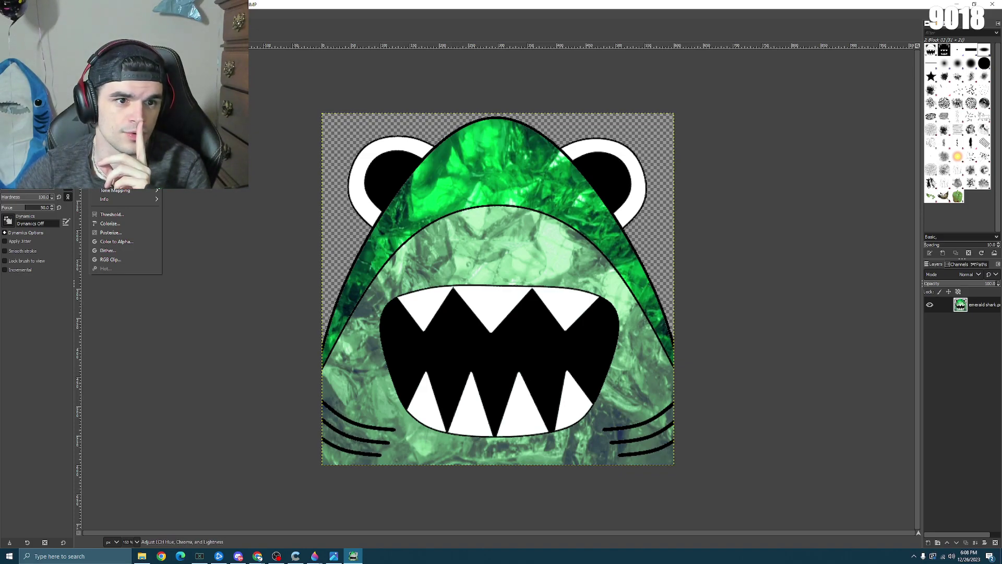
pyautogui.press('Up')
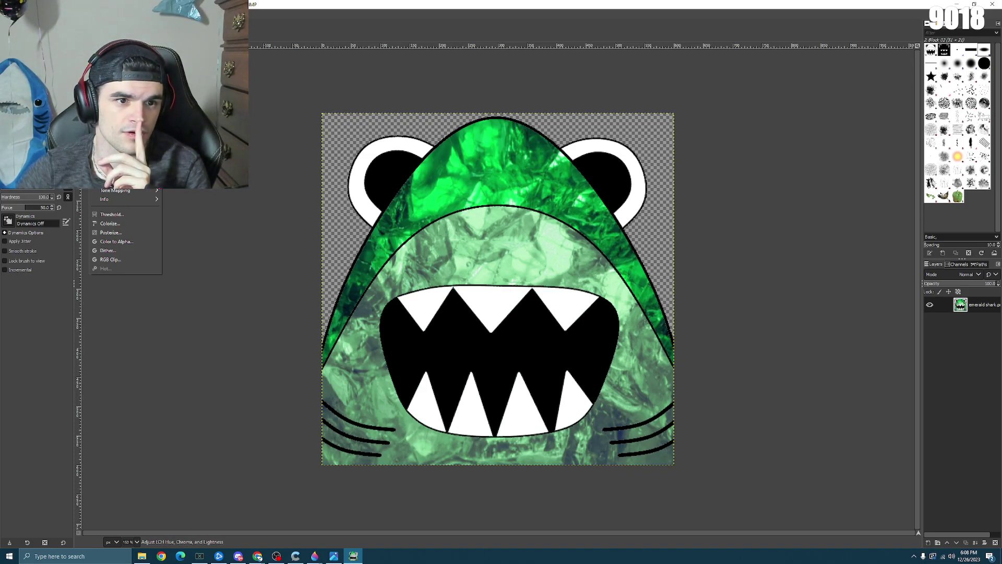
pyautogui.press('Return')
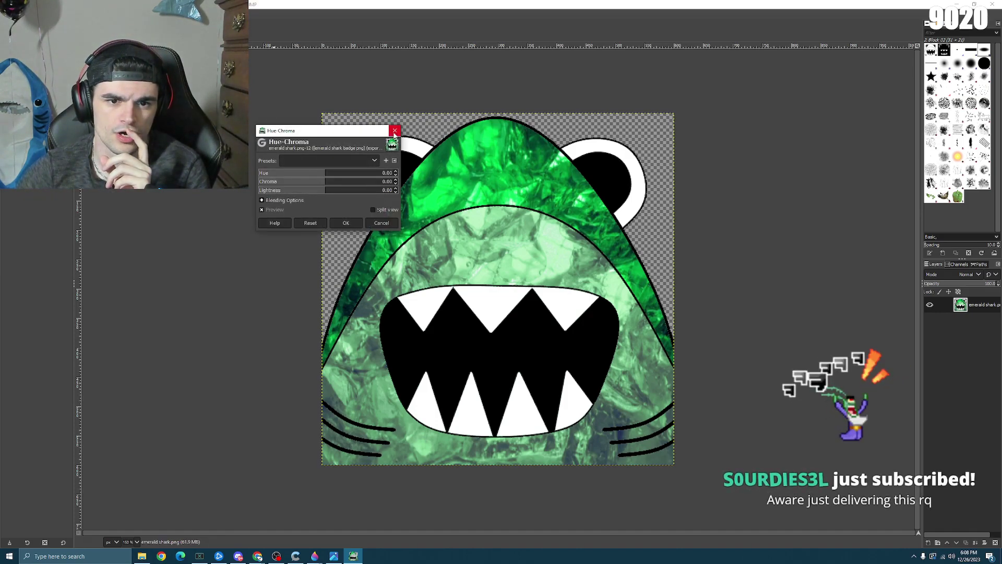
pyautogui.click(362, 174)
pyautogui.moveTo(362, 175); pyautogui.dragTo(283, 174)
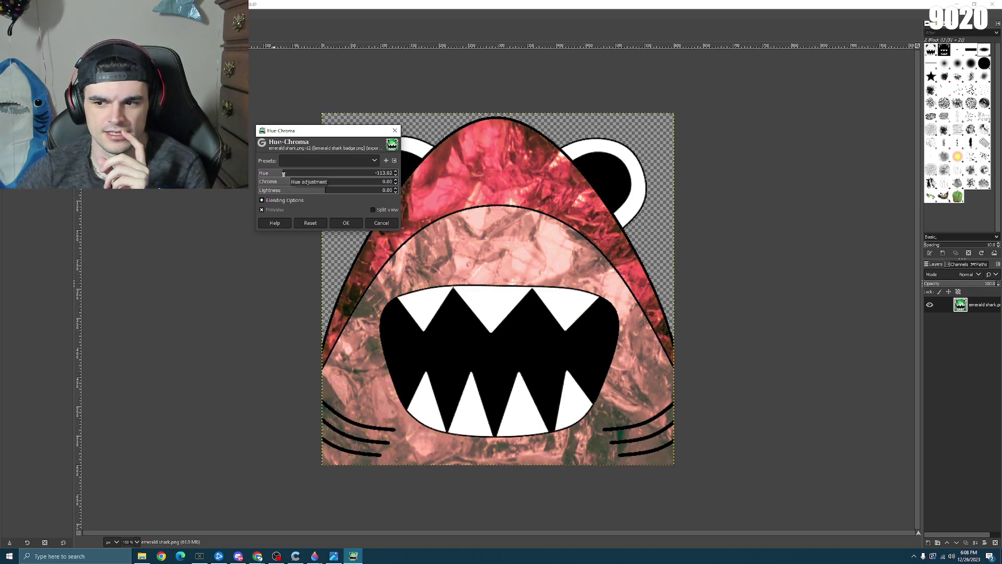
pyautogui.moveTo(271, 173)
pyautogui.mouseDown()
pyautogui.moveTo(397, 182)
pyautogui.moveTo(282, 173)
pyautogui.mouseUp()
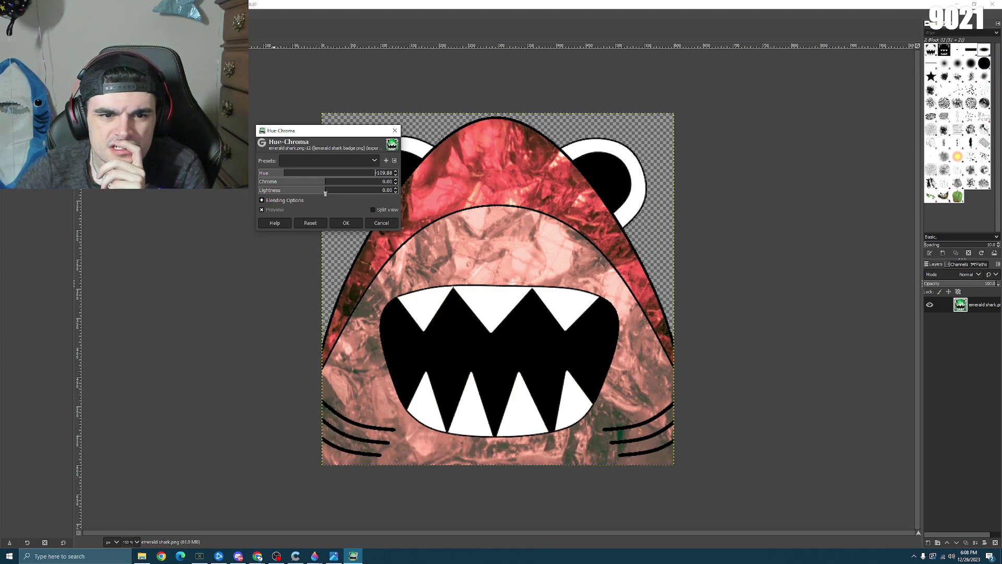
pyautogui.moveTo(325, 194); pyautogui.dragTo(308, 190)
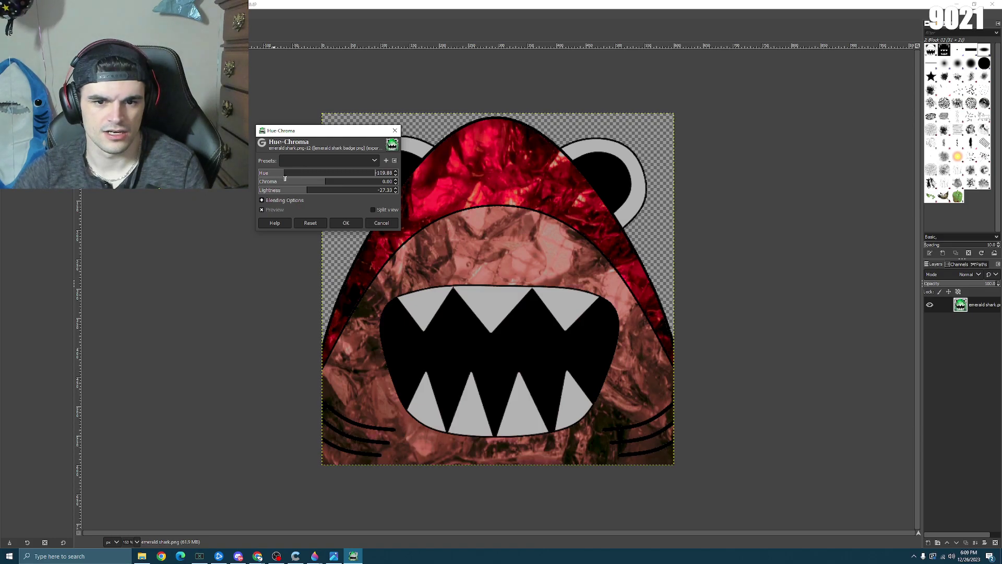
pyautogui.click(318, 222)
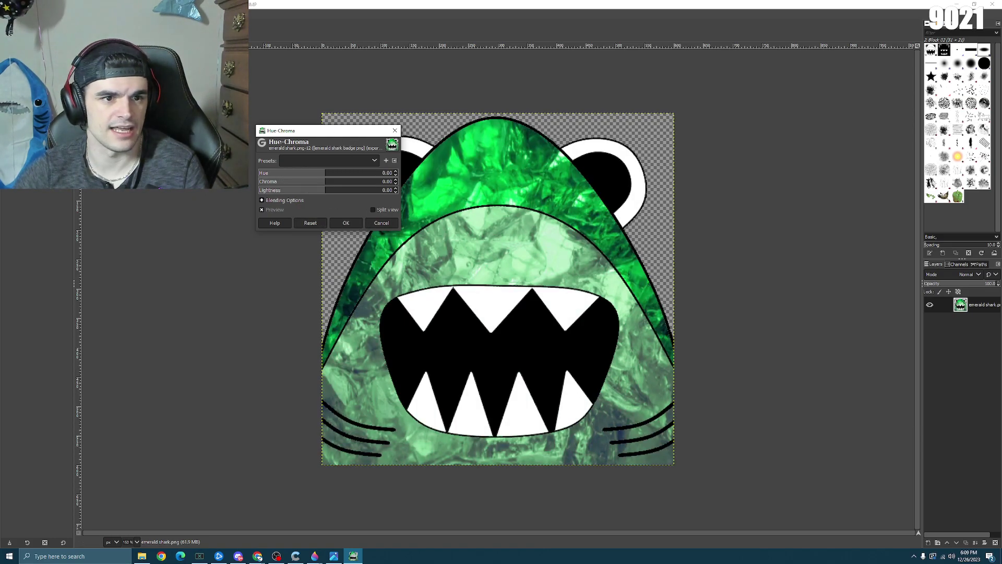
pyautogui.click(395, 130)
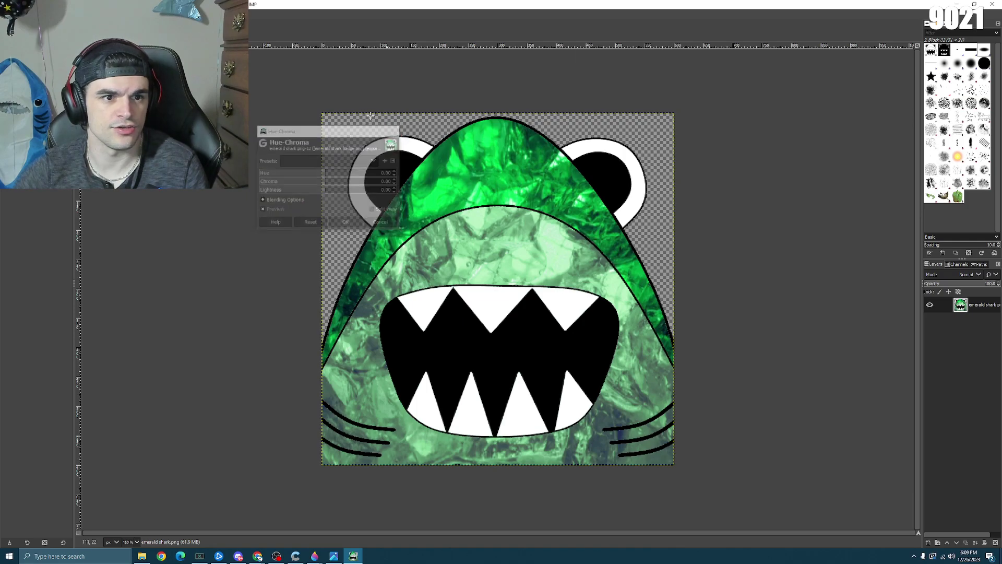
# - Try reddening the emerald shark's midtones with Color Balance: cyan-red at maximum, magenta-green -76.3 and yellow-blue -44.9
pyautogui.click(102, 14)
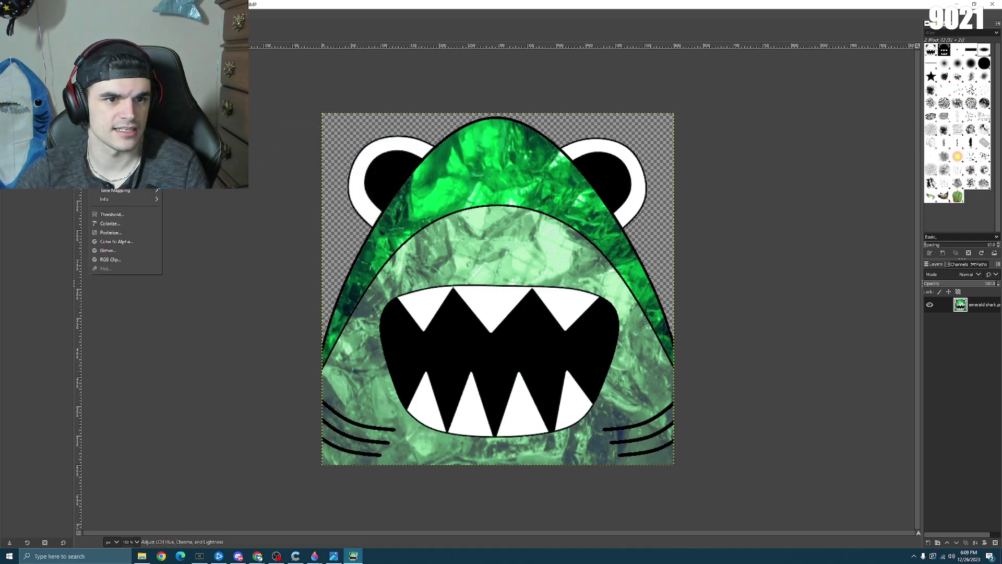
pyautogui.click(111, 36)
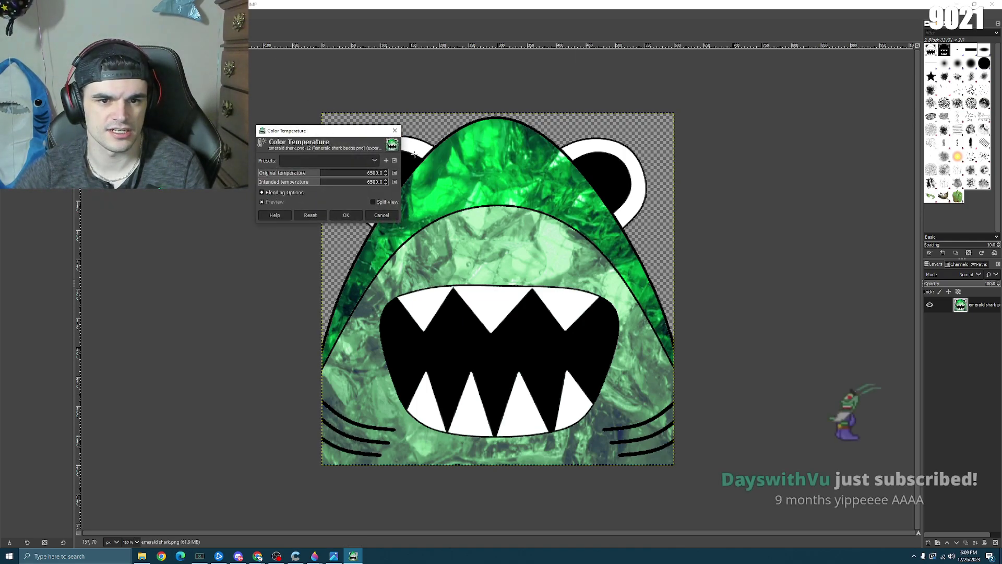
pyautogui.click(395, 131)
pyautogui.click(102, 14)
pyautogui.click(111, 27)
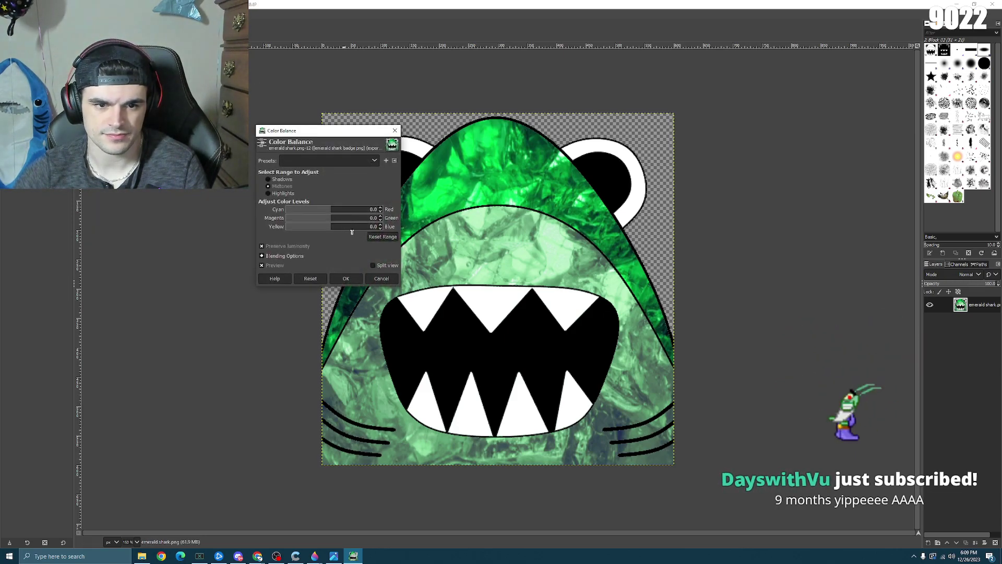
pyautogui.moveTo(345, 223); pyautogui.dragTo(321, 227)
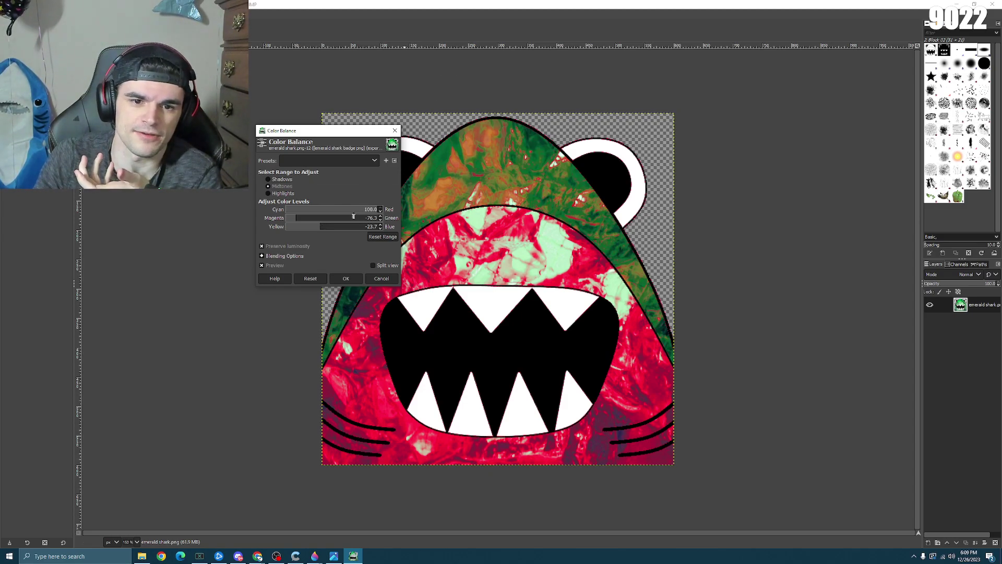
pyautogui.moveTo(346, 227); pyautogui.dragTo(310, 225)
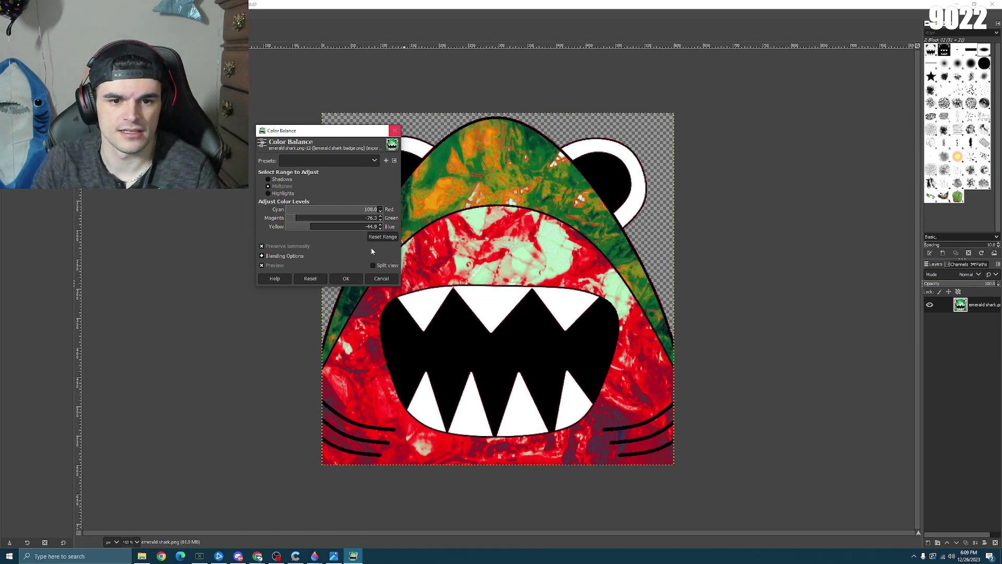
pyautogui.click(314, 279)
pyautogui.click(395, 130)
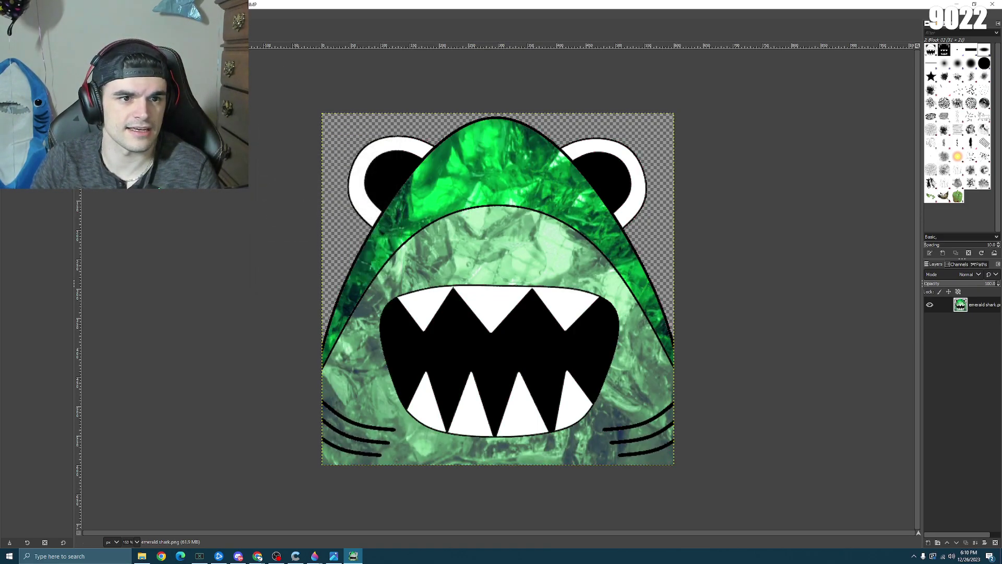
# - Turn the whole emerald shark red with Hue-Chroma by shifting the hue to -107.79
pyautogui.click(101, 14)
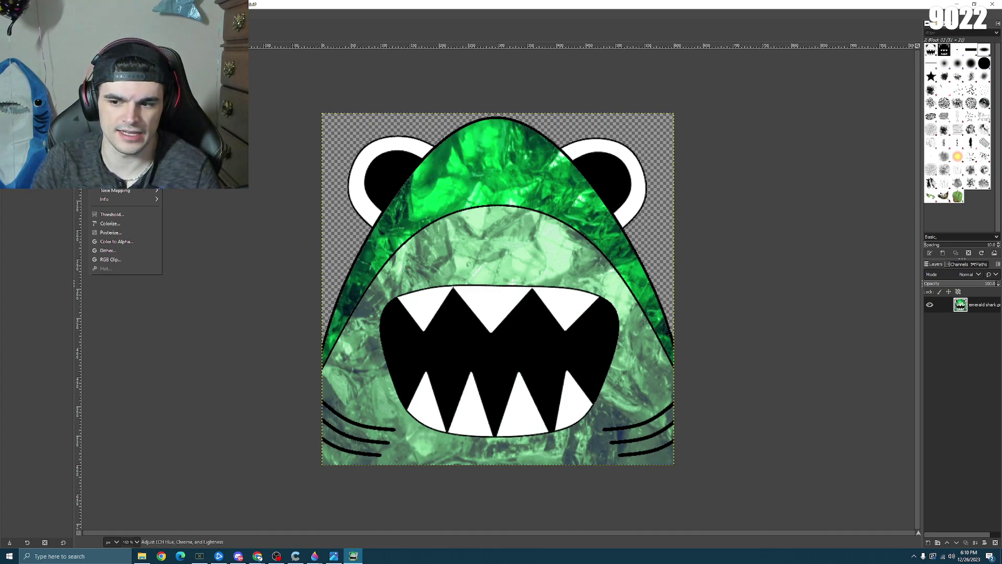
pyautogui.click(115, 45)
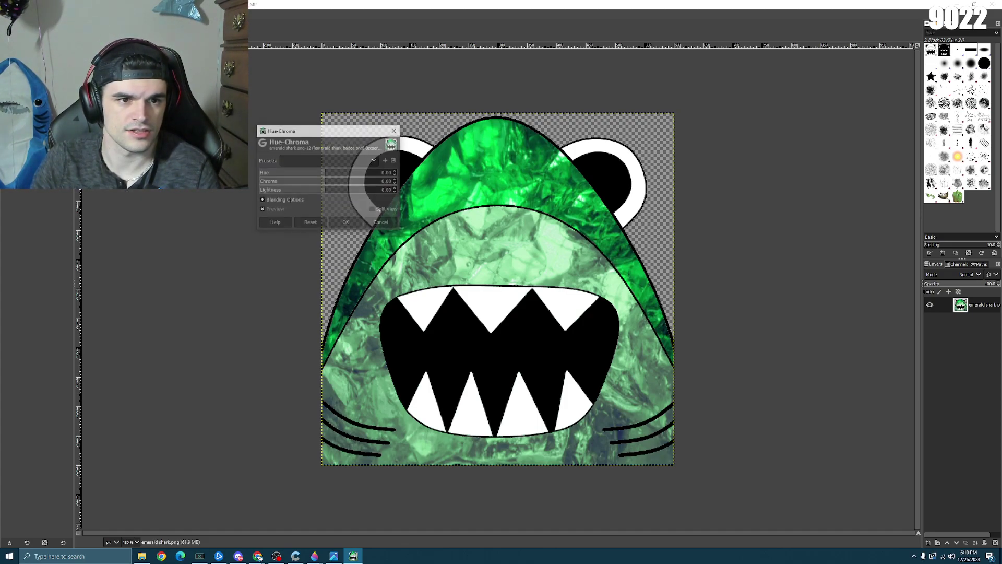
pyautogui.moveTo(323, 178); pyautogui.dragTo(282, 176)
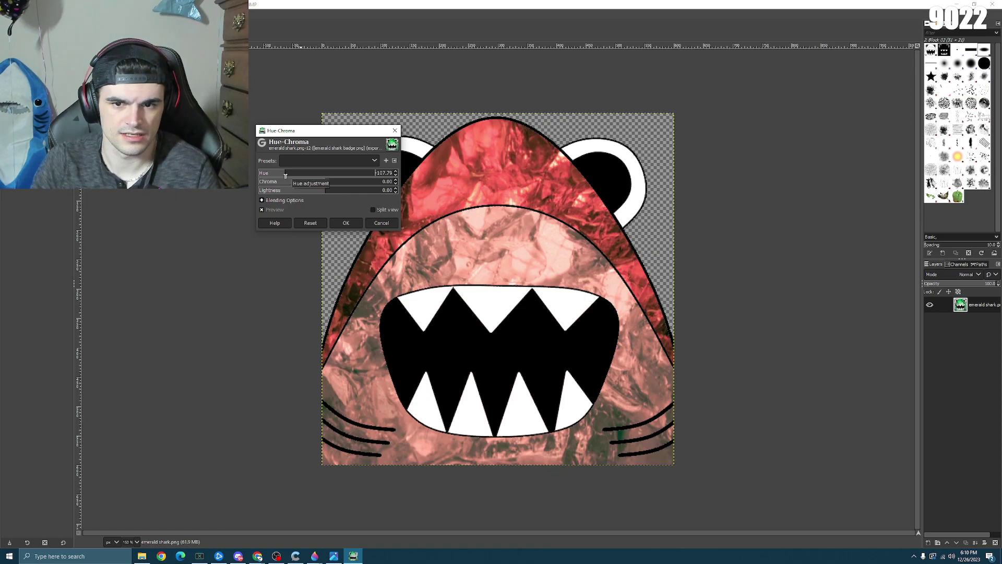
pyautogui.click(346, 223)
# - Try deepening the red shark's midtones with Color Balance: cyan-red 17.8, magenta-green -58.5 and yellow-blue -61.0
pyautogui.click(101, 16)
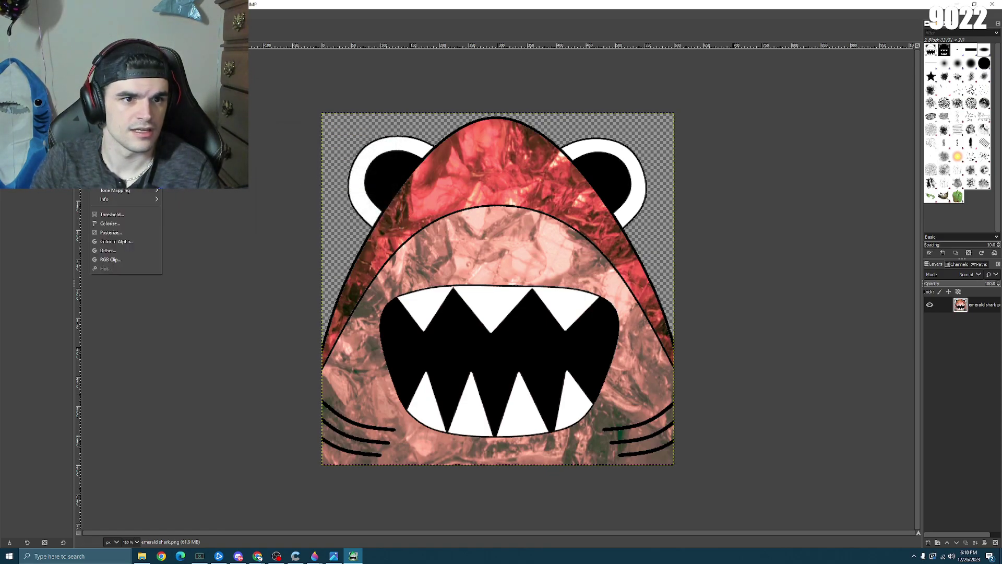
pyautogui.click(113, 30)
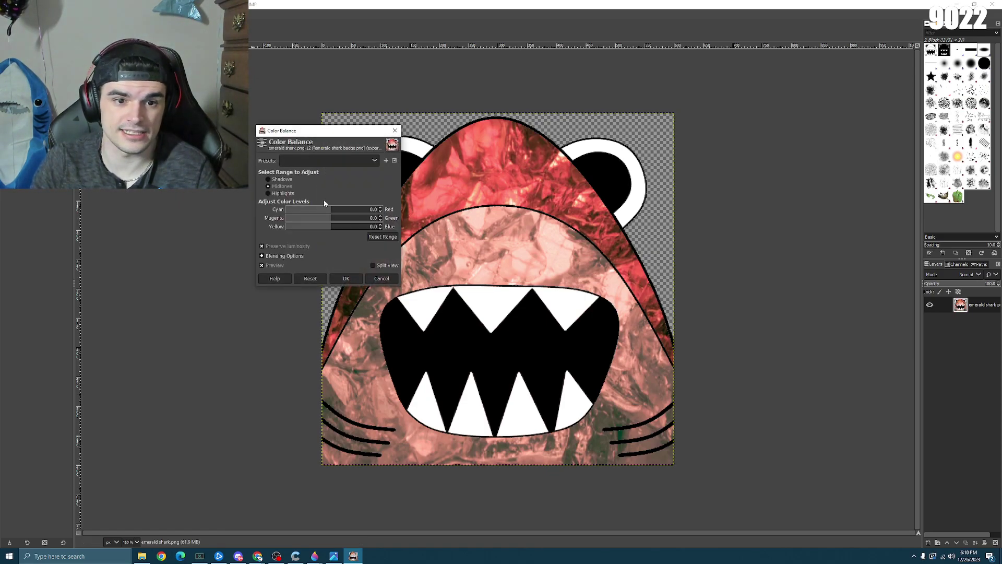
pyautogui.moveTo(341, 216)
pyautogui.mouseDown()
pyautogui.moveTo(330, 218)
pyautogui.moveTo(340, 212)
pyautogui.mouseUp()
pyautogui.click(313, 219)
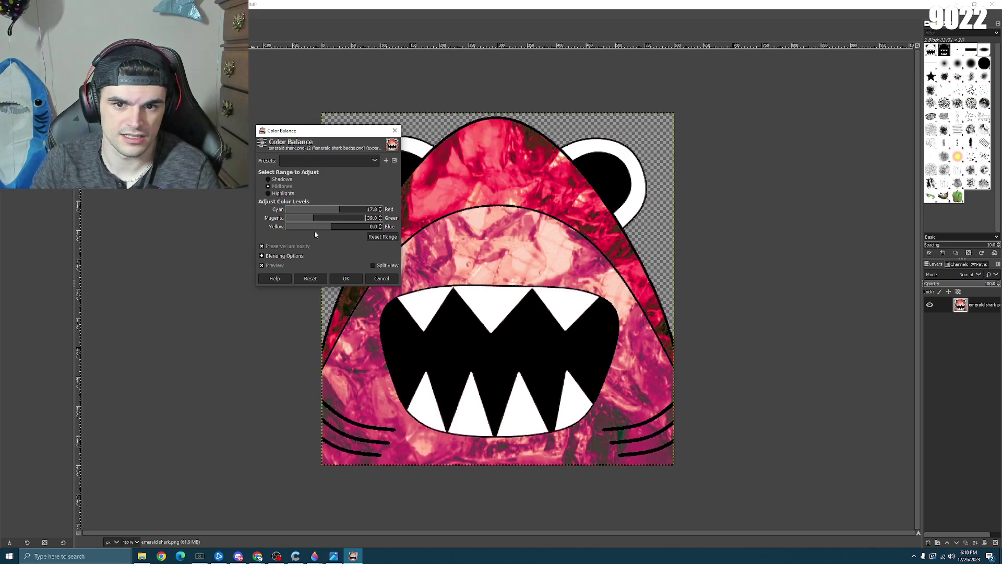
pyautogui.click(314, 228)
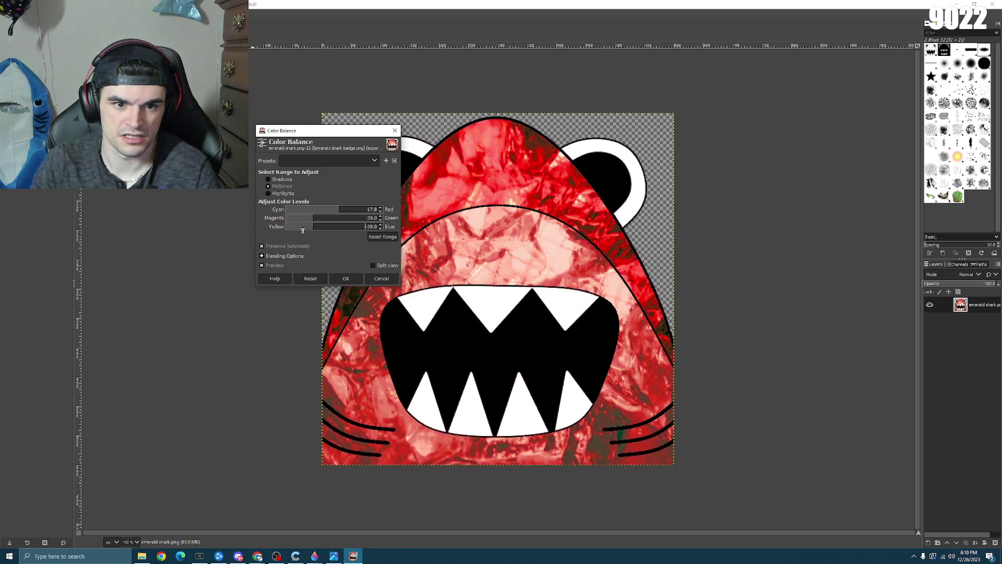
pyautogui.click(302, 229)
pyautogui.click(304, 218)
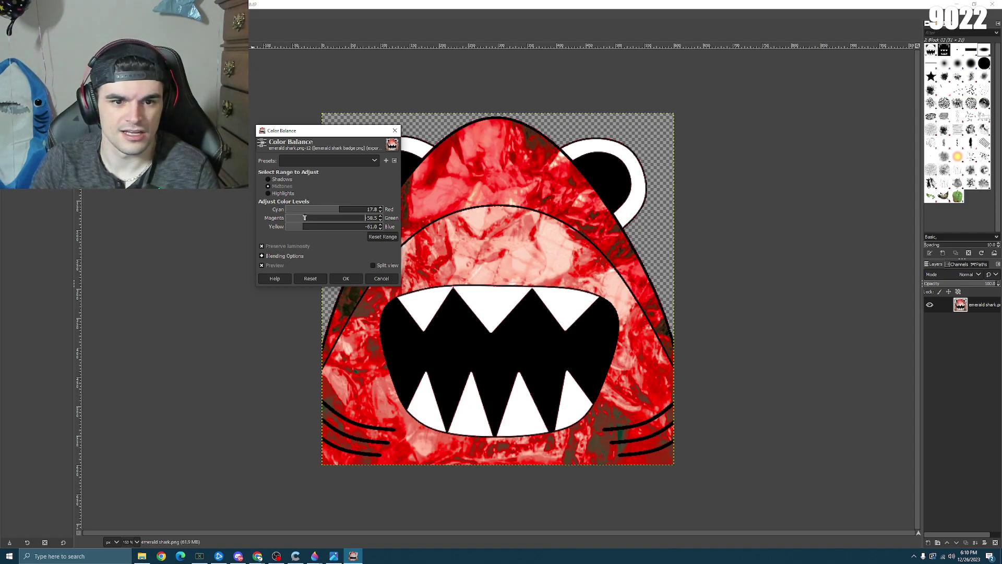
pyautogui.click(311, 279)
pyautogui.click(395, 131)
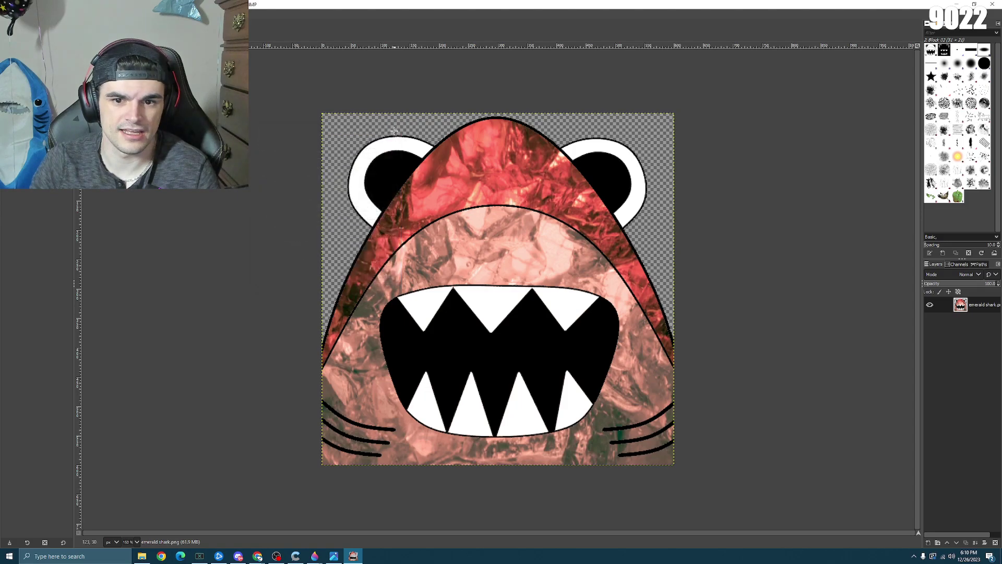
# - Intensify the red shark's colours by raising the Saturation scale to 1.488
pyautogui.hotkey('alt', 'c')
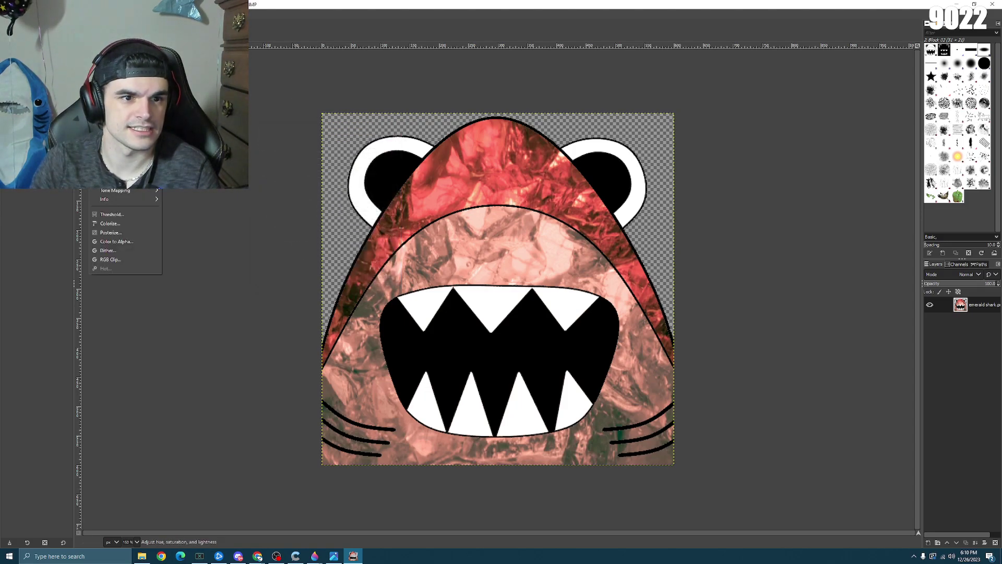
pyautogui.click(112, 61)
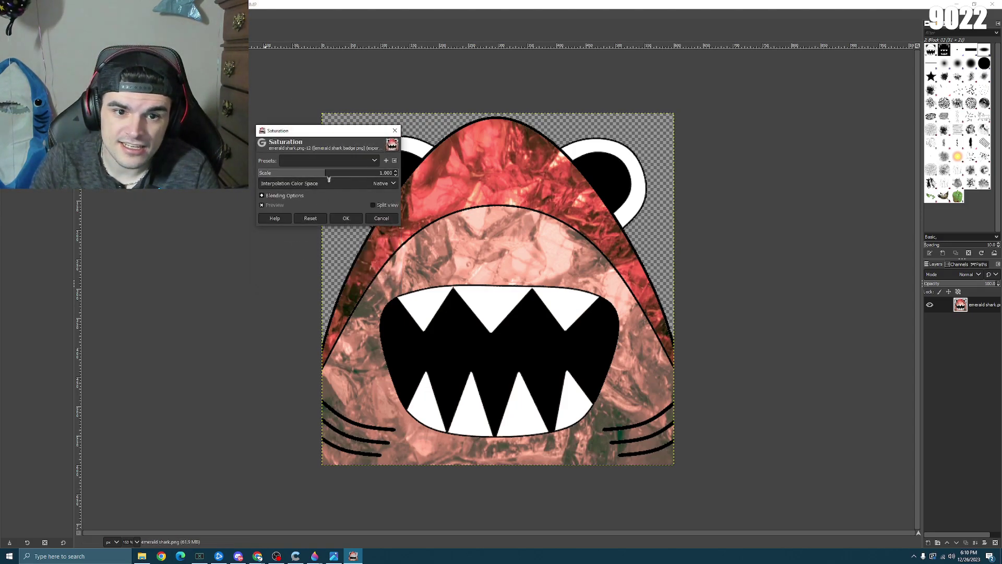
pyautogui.moveTo(334, 175); pyautogui.dragTo(370, 175)
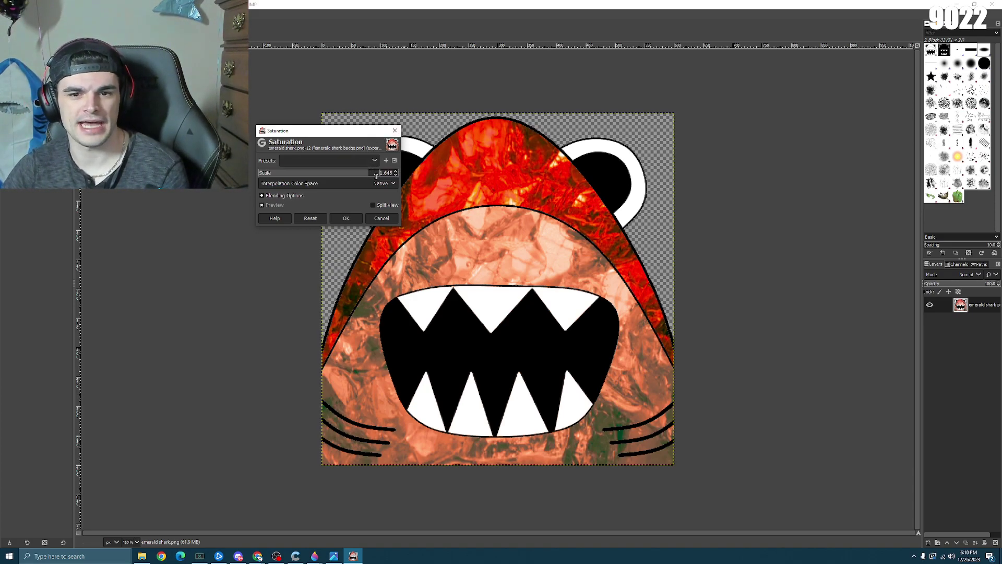
pyautogui.moveTo(378, 174); pyautogui.dragTo(350, 174)
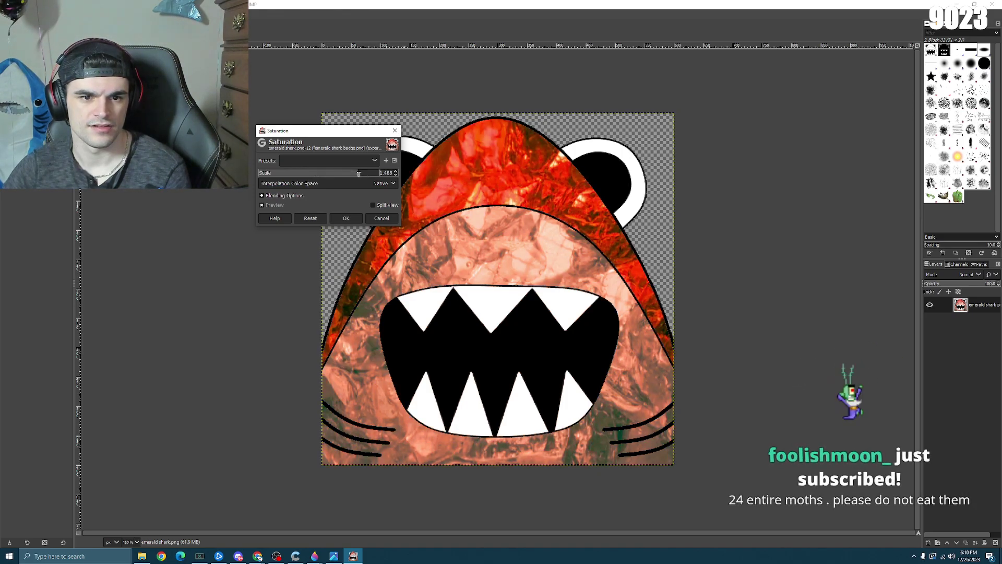
pyautogui.click(345, 218)
# - Strengthen the shark's reds further with Hue-Chroma by setting the chroma to 11.67
pyautogui.hotkey('alt', 'c')
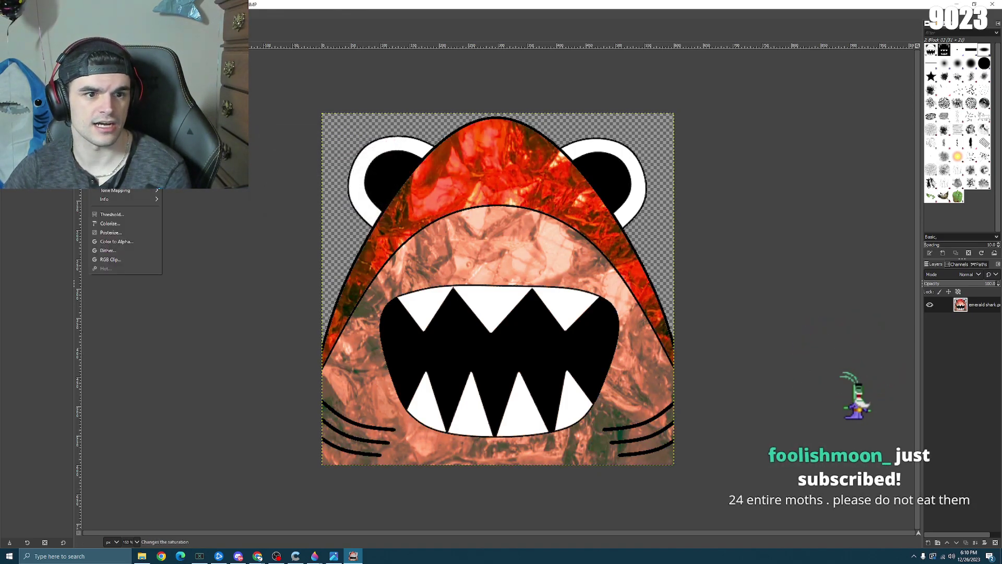
pyautogui.click(116, 43)
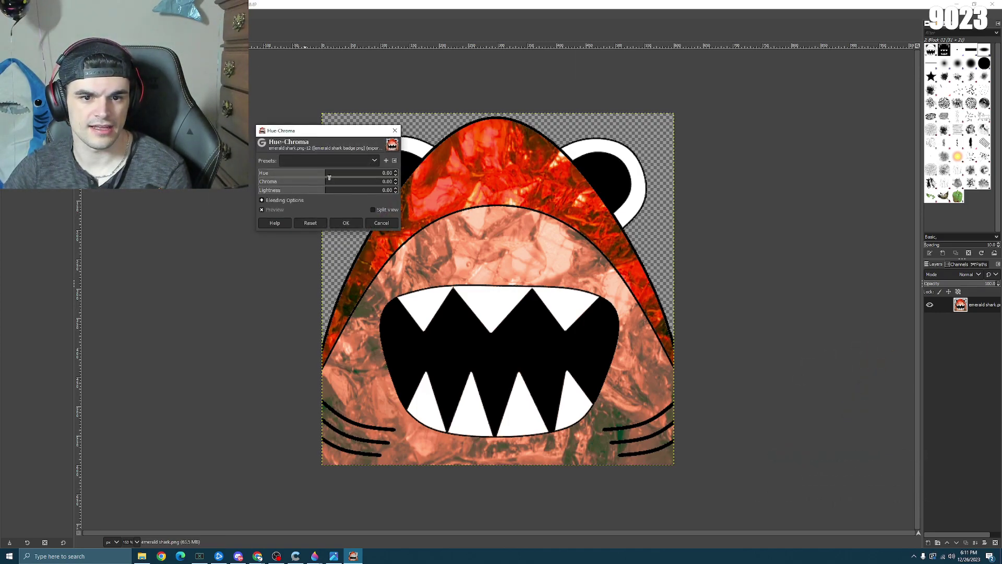
pyautogui.moveTo(328, 185); pyautogui.dragTo(336, 187)
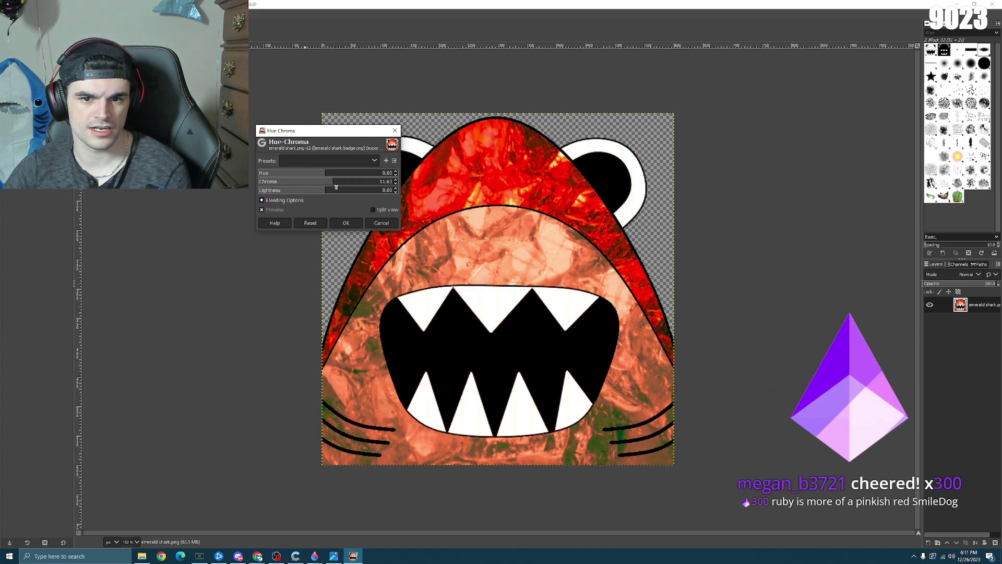
pyautogui.click(346, 223)
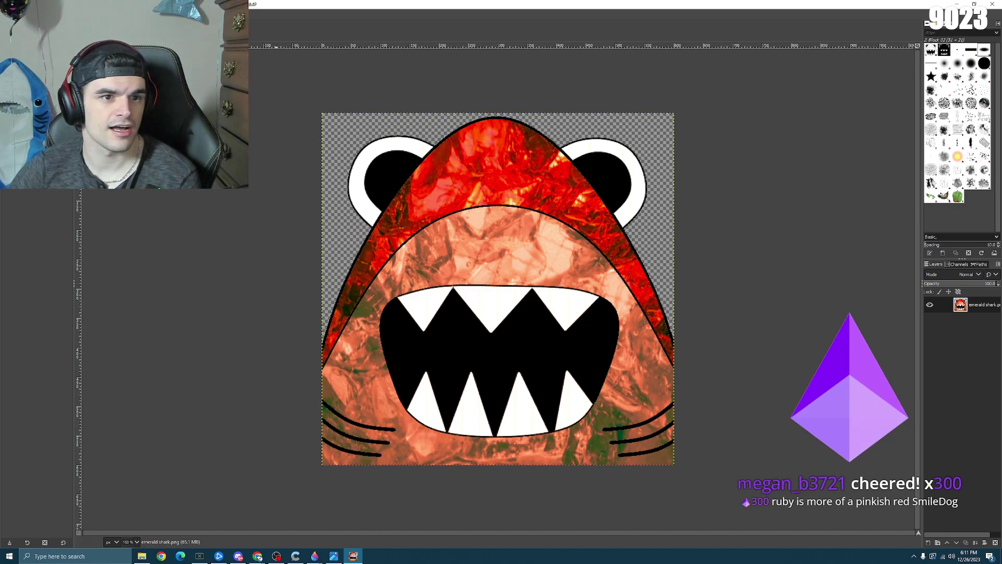
# - Cool the red shark with Color Temperature, setting the original temperature to 12000 and adjusting the intended temperature
pyautogui.click(99, 14)
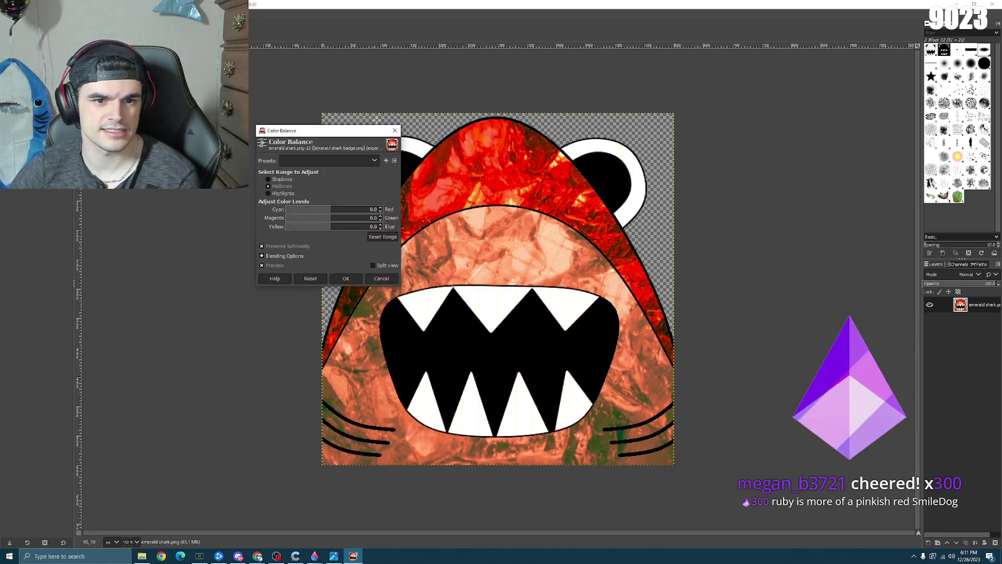
pyautogui.click(394, 130)
pyautogui.click(100, 15)
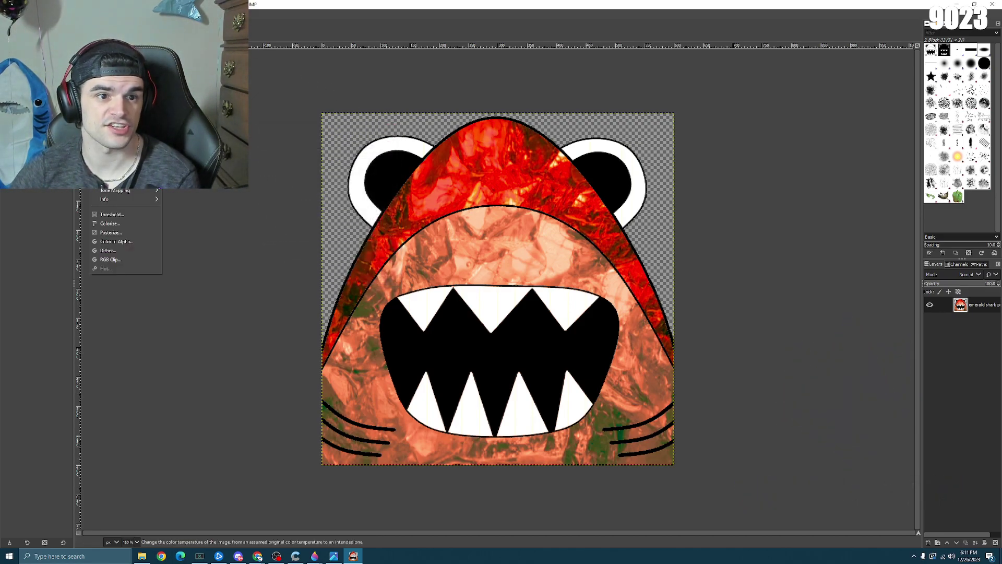
pyautogui.click(117, 33)
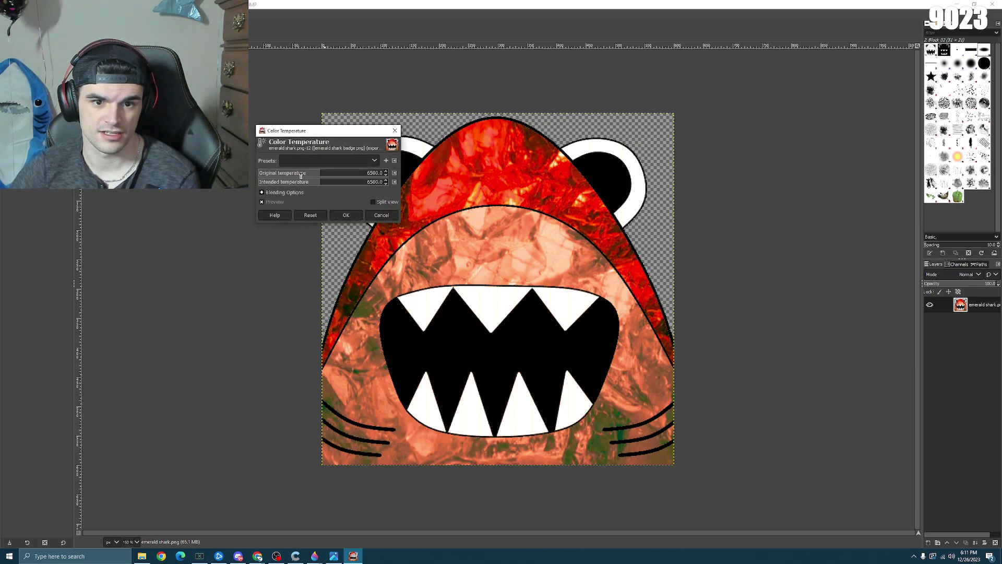
pyautogui.moveTo(301, 175); pyautogui.dragTo(337, 175)
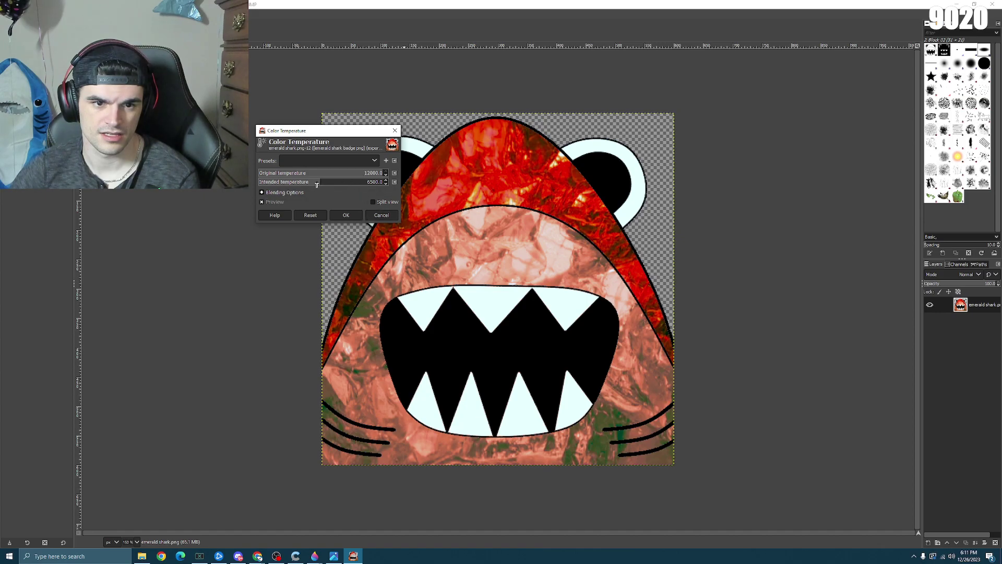
pyautogui.moveTo(319, 182); pyautogui.dragTo(296, 180)
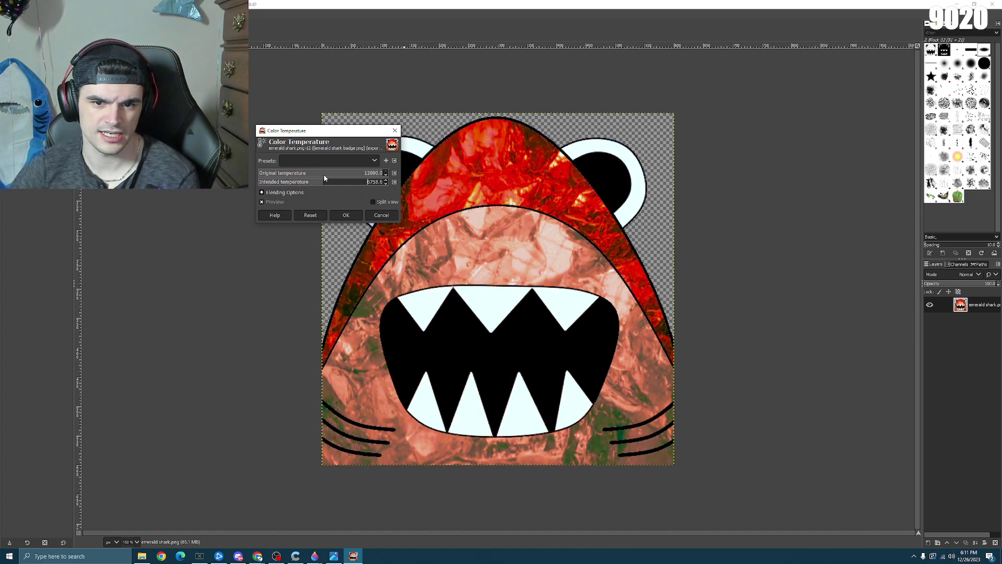
pyautogui.click(346, 216)
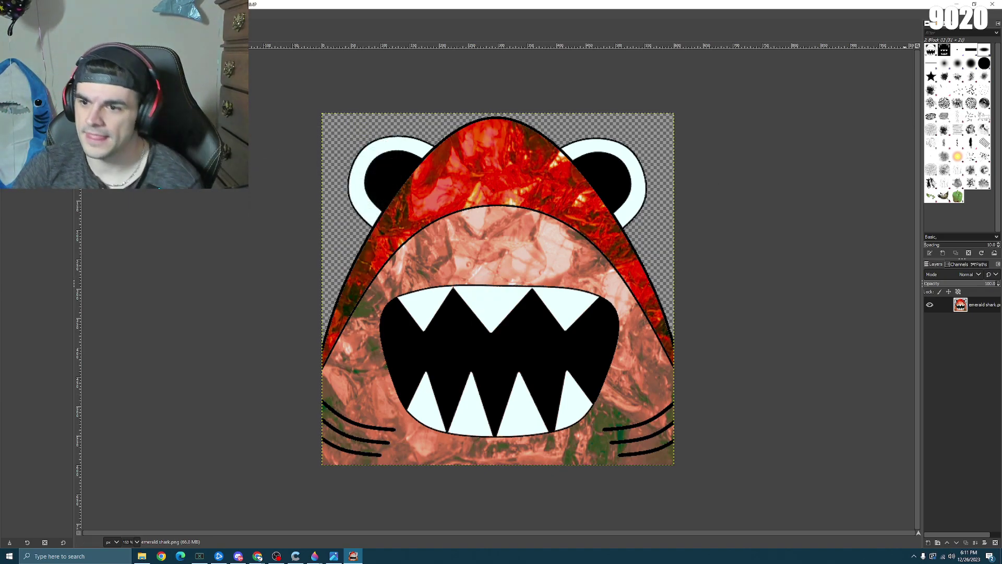
pyautogui.hotkey('alt', 'Tab')
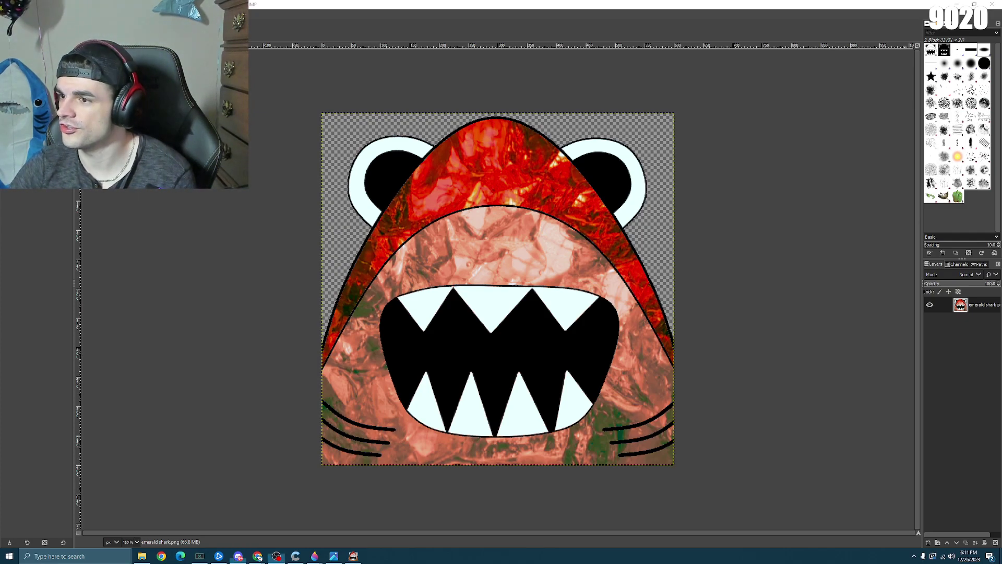
pyautogui.hotkey('alt', 'Tab')
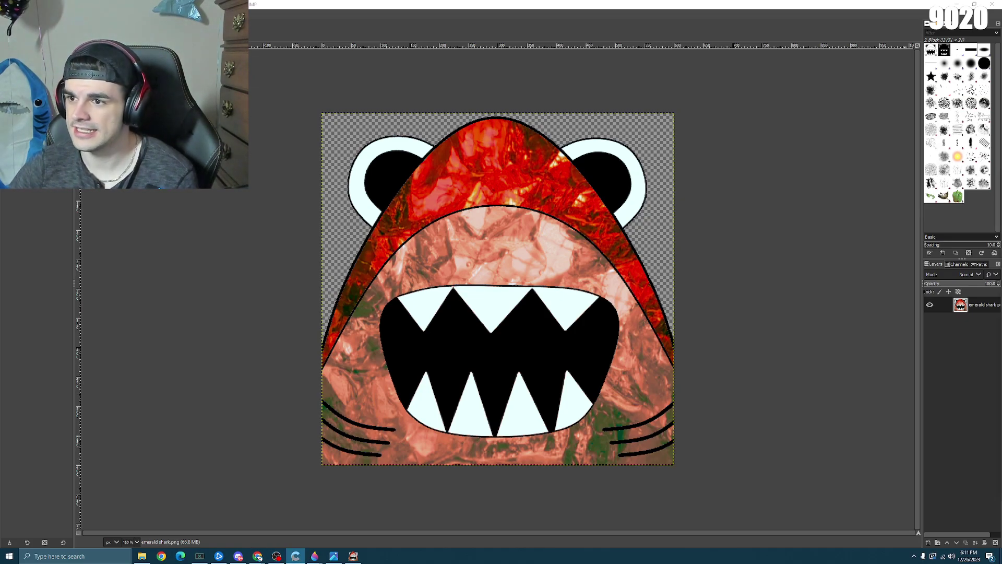
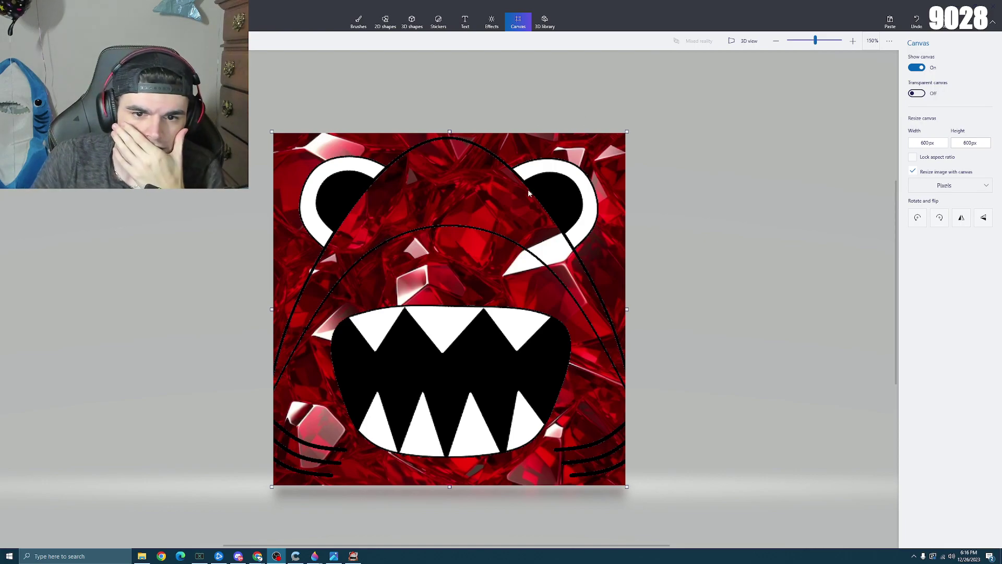
# - Examine how the ruby texture's bright facets sit around the shark's eyes, mouth and outlines, close up and at small size
pyautogui.scroll(-5, 544, 210)
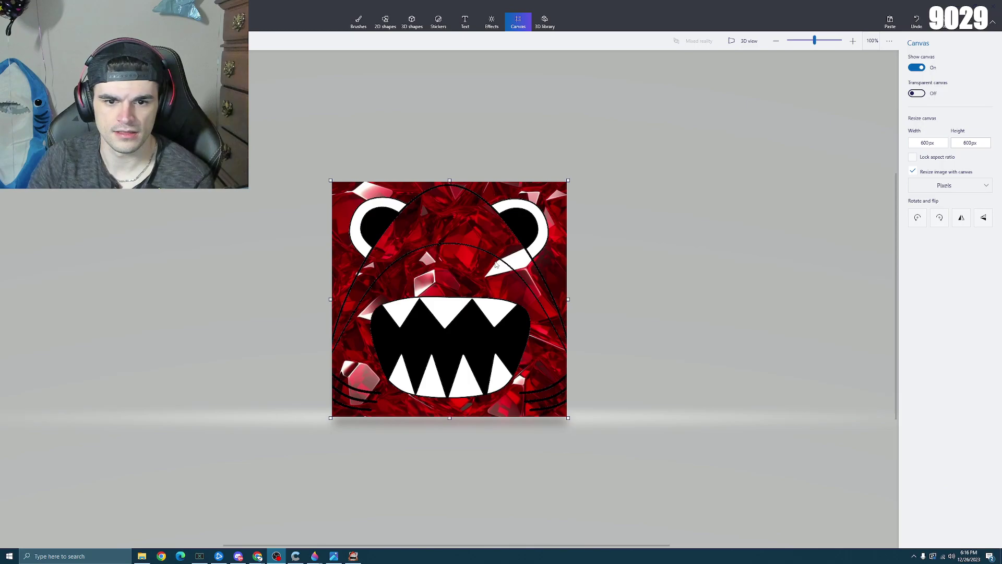
pyautogui.scroll(5, 366, 380)
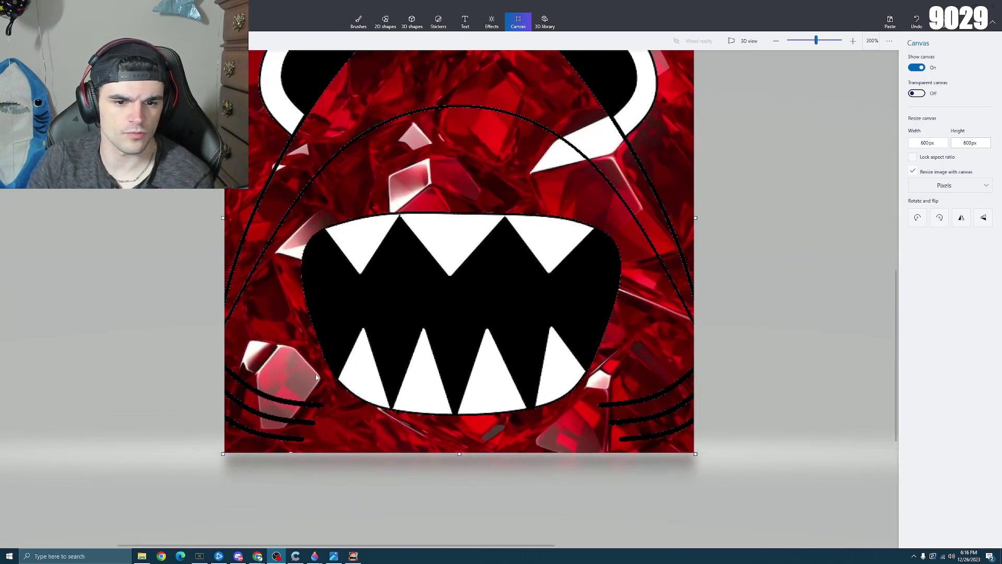
pyautogui.scroll(-3, 307, 375)
pyautogui.scroll(3, 271, 399)
pyautogui.scroll(-8, 271, 399)
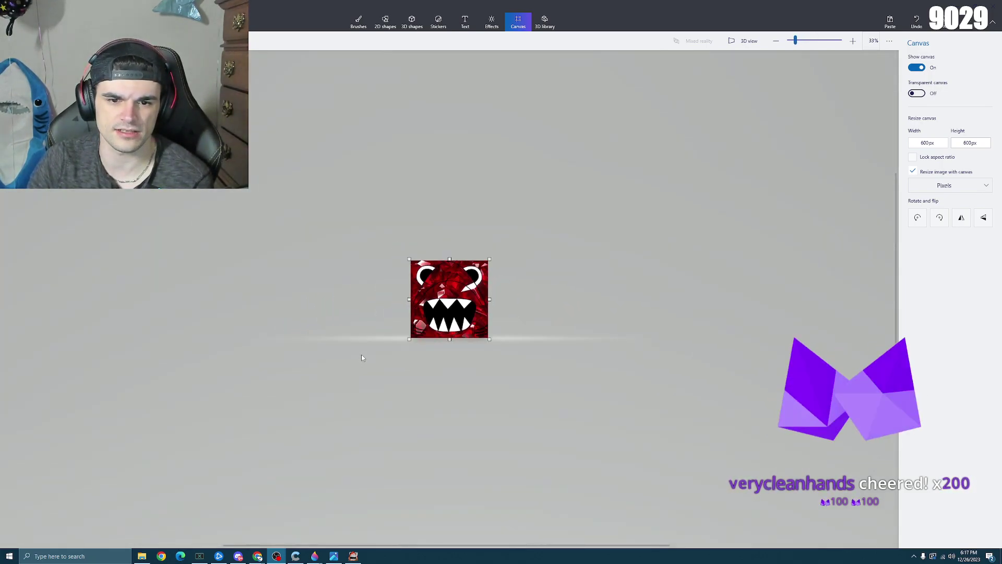
pyautogui.scroll(6, 361, 357)
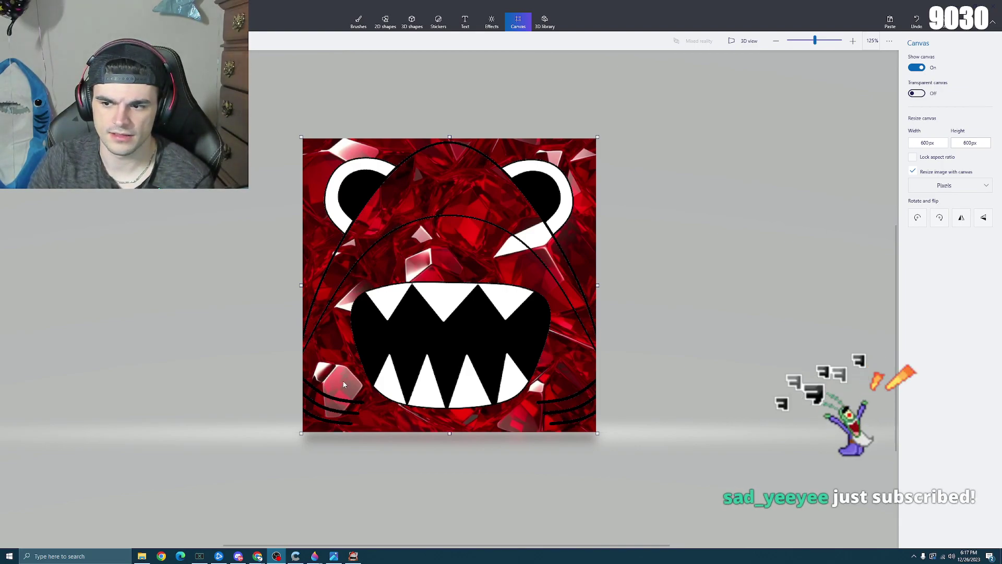
pyautogui.scroll(-2, 343, 385)
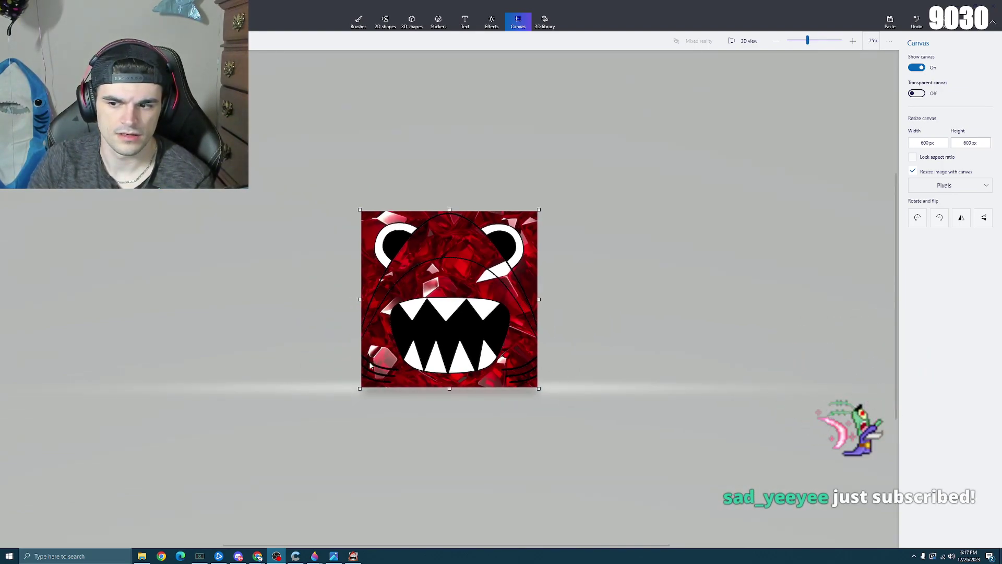
pyautogui.scroll(-1, 370, 366)
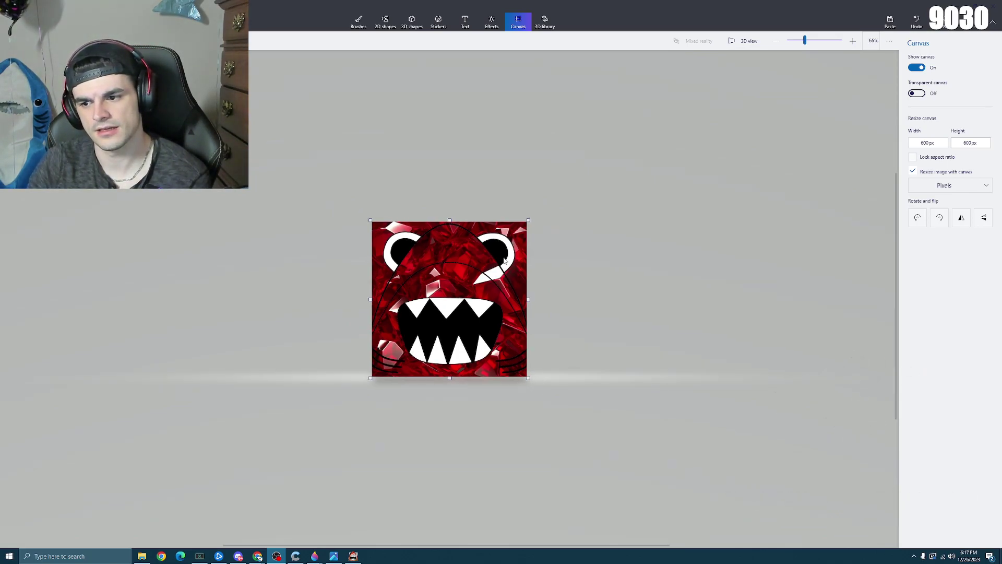
pyautogui.scroll(-5, 505, 259)
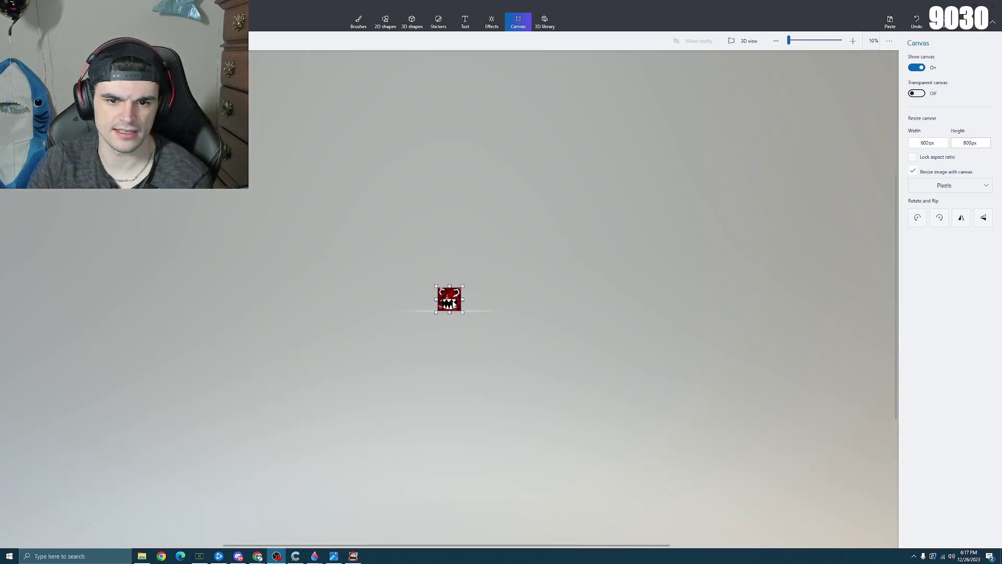
pyautogui.scroll(3, 453, 329)
pyautogui.scroll(5, 453, 328)
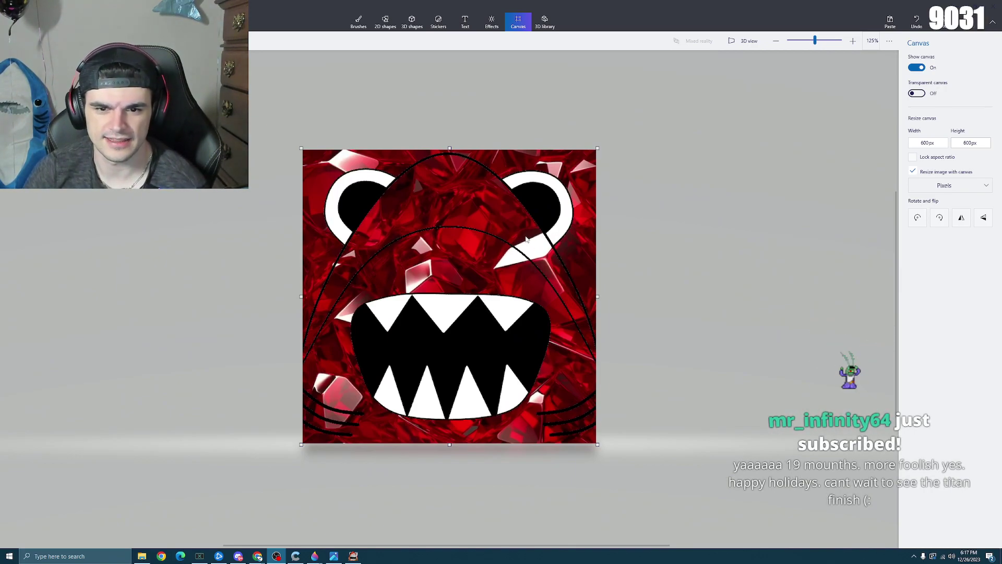
pyautogui.scroll(6, 526, 239)
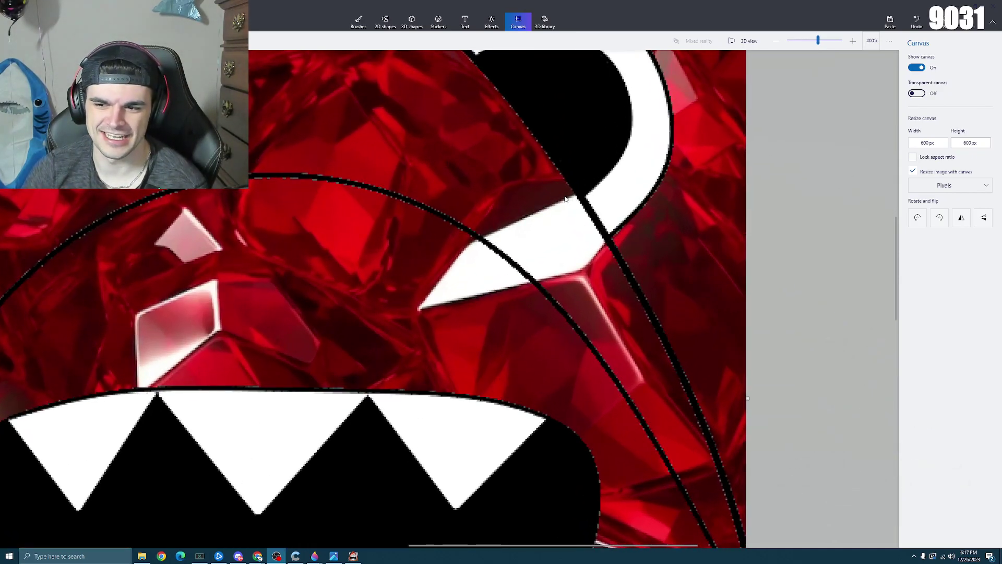
pyautogui.scroll(-4, 562, 198)
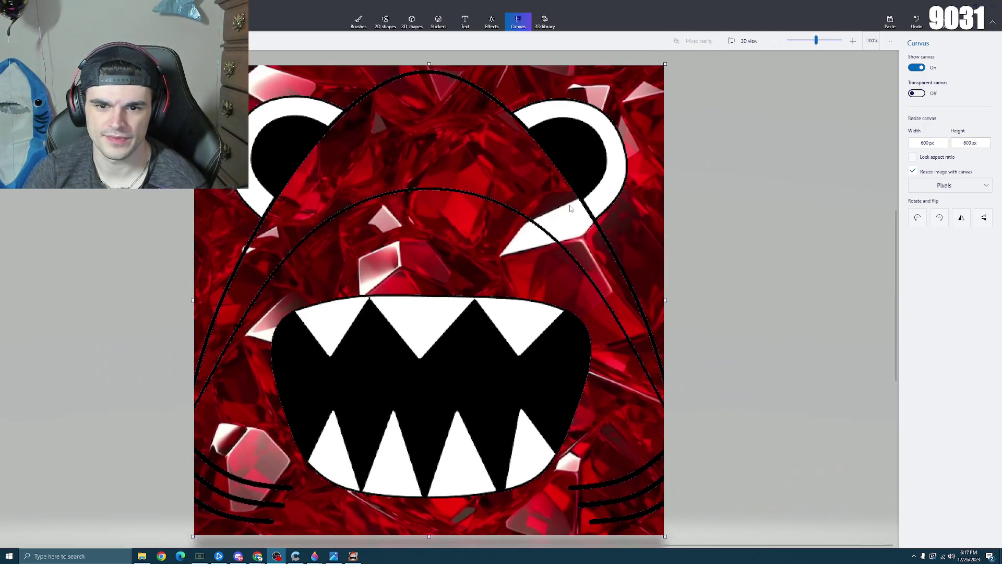
pyautogui.scroll(6, 575, 201)
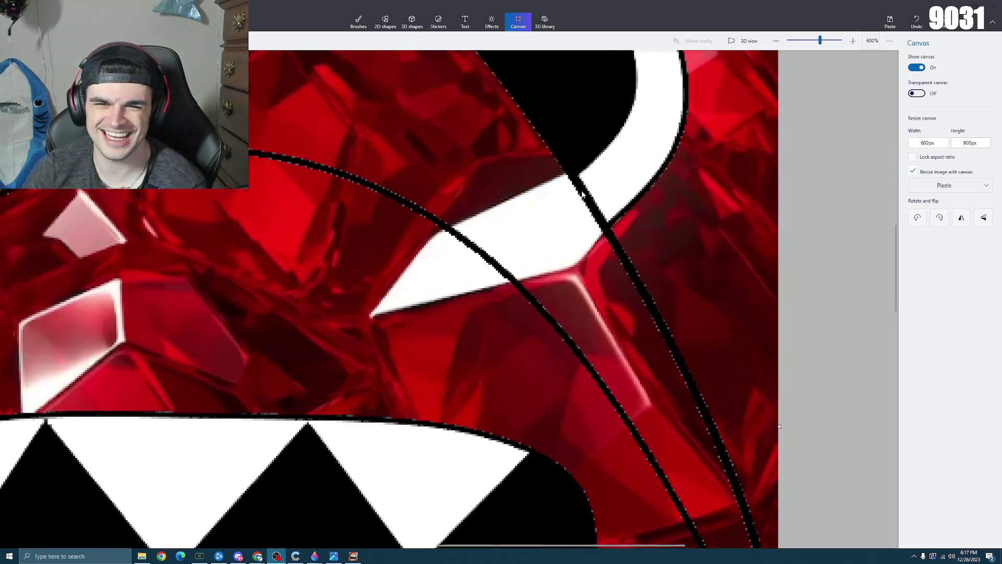
pyautogui.scroll(-8, 455, 228)
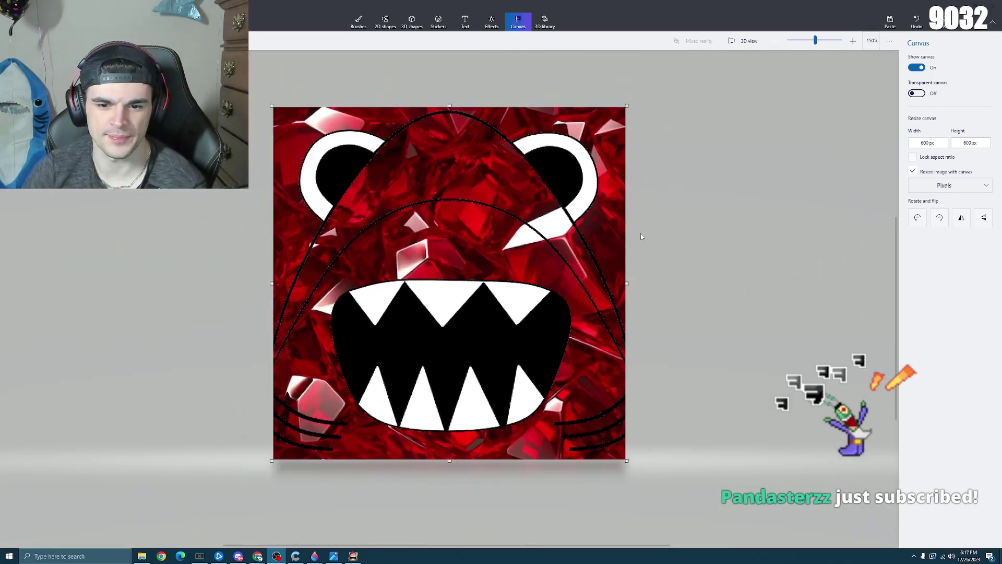
# - Undo the shark face overlay and rotate the ruby texture 90 degrees to the right
pyautogui.click(717, 223)
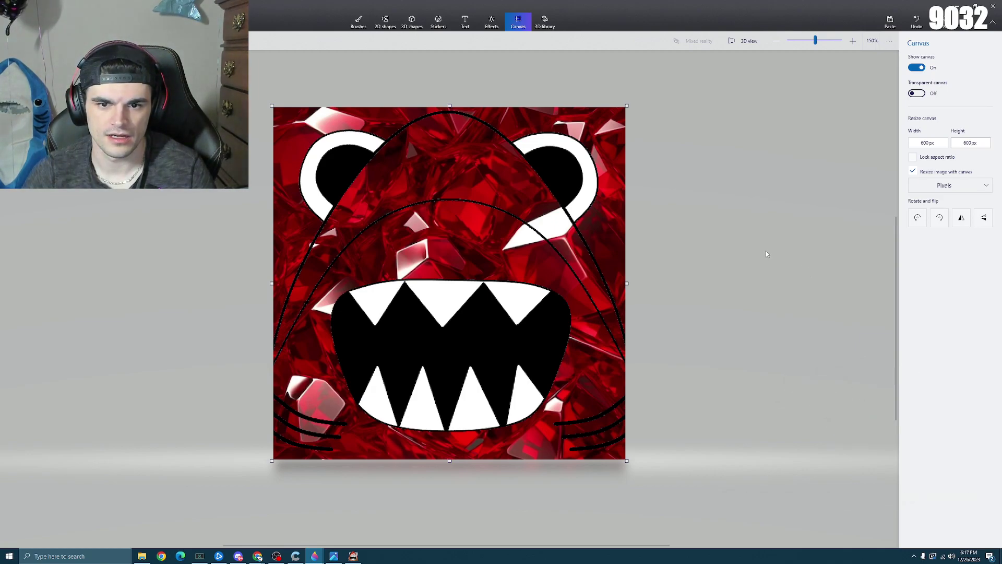
pyautogui.hotkey('ctrl', 'z')
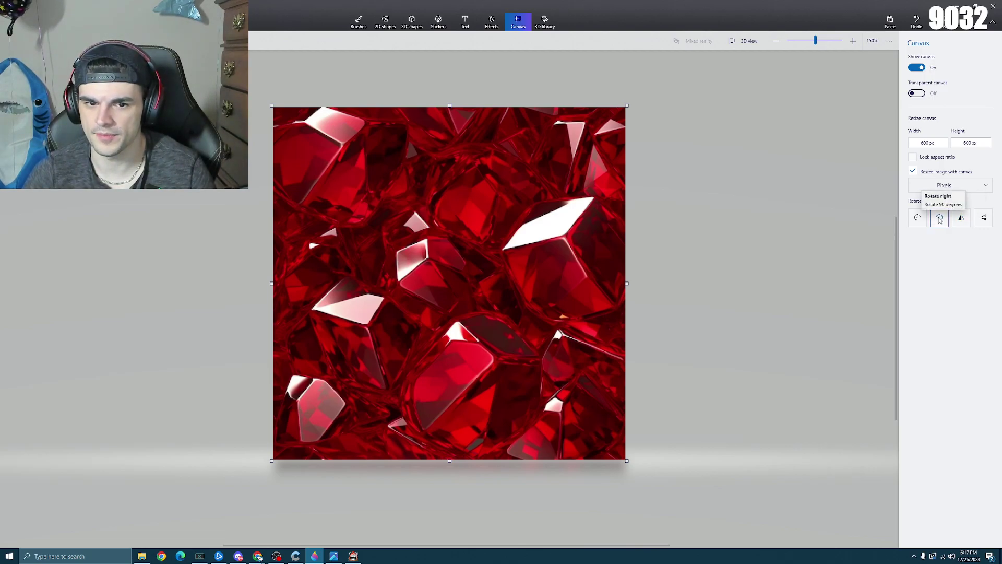
pyautogui.click(939, 220)
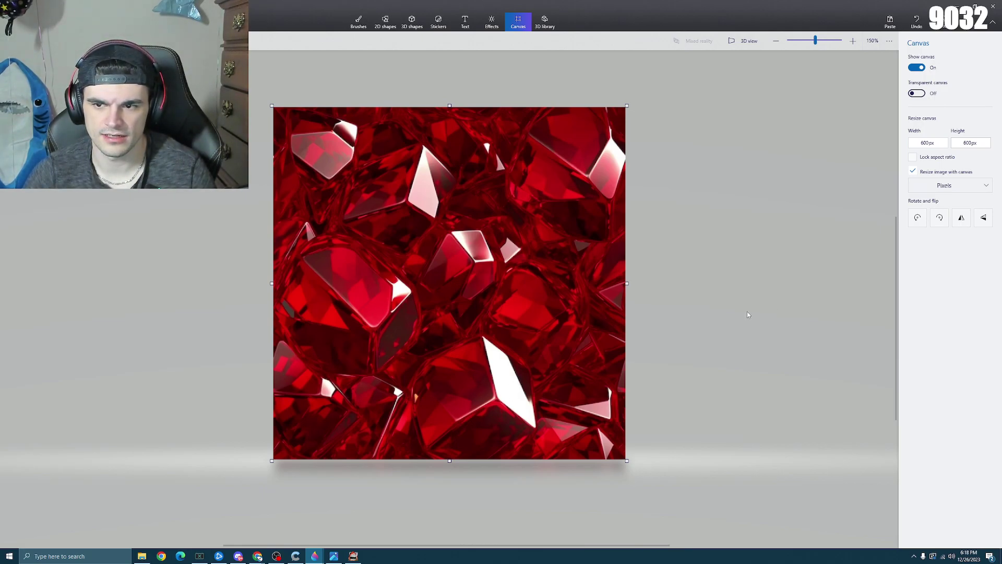
pyautogui.click(940, 223)
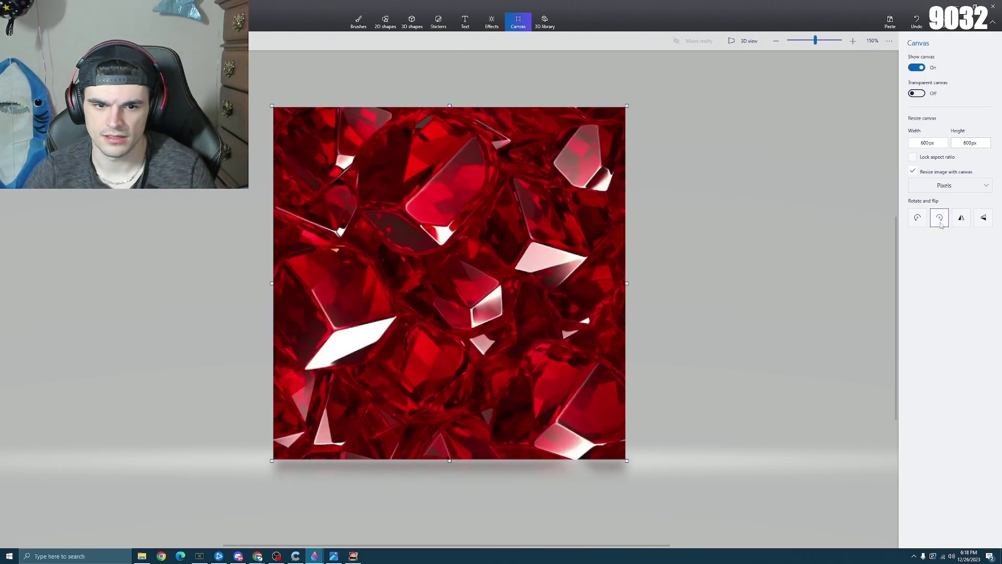
pyautogui.click(918, 222)
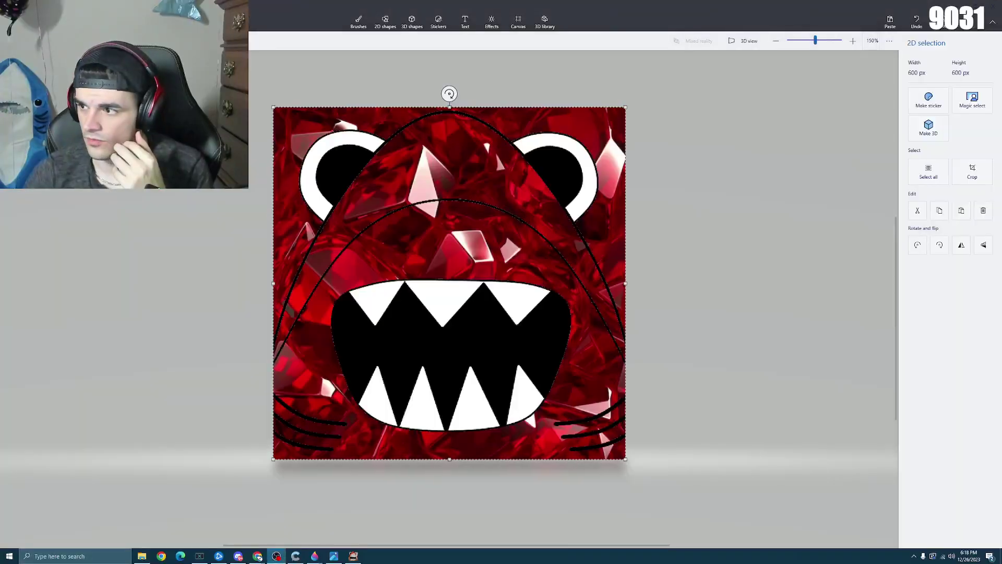
# - Deselect the shark face placed over the rotated ruby texture and examine how the white facets fall around its forehead and eyes
pyautogui.click(707, 225)
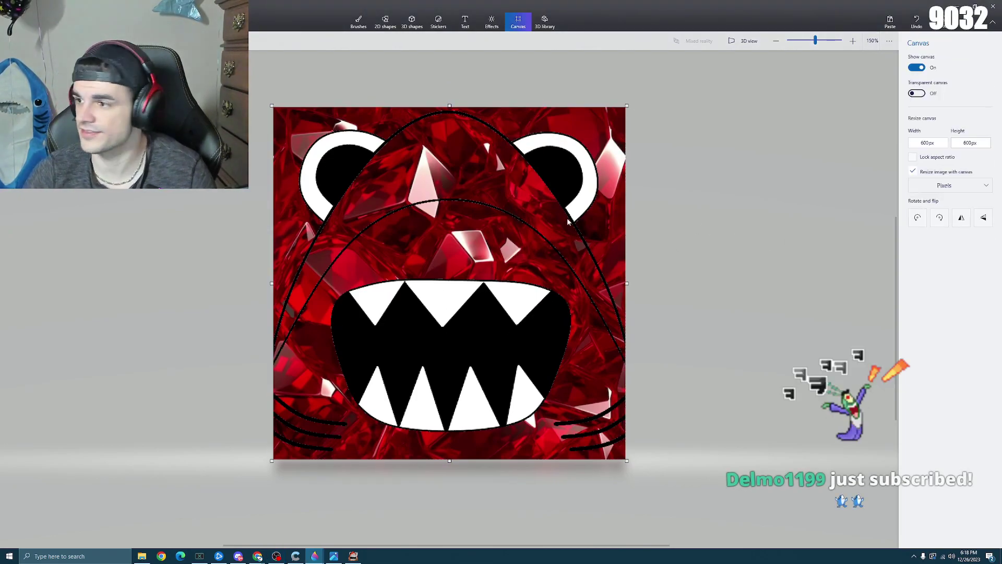
pyautogui.scroll(-3, 669, 232)
pyautogui.scroll(-5, 637, 251)
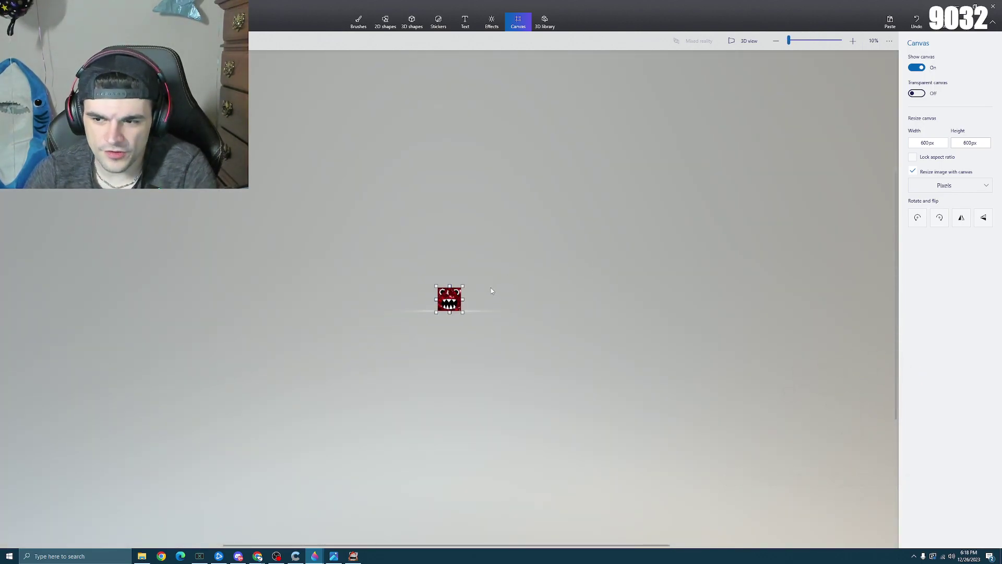
pyautogui.scroll(10, 464, 302)
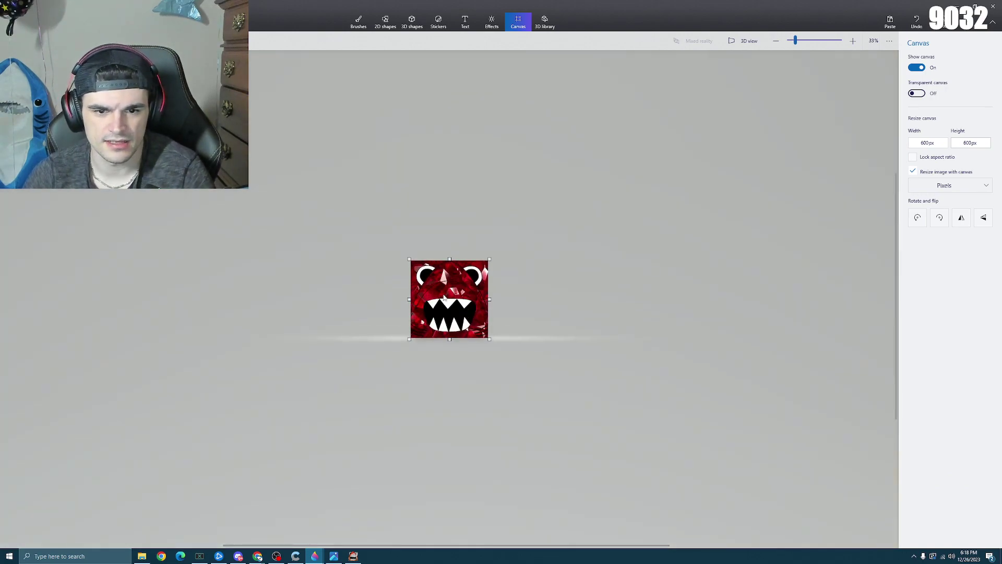
pyautogui.scroll(2, 439, 252)
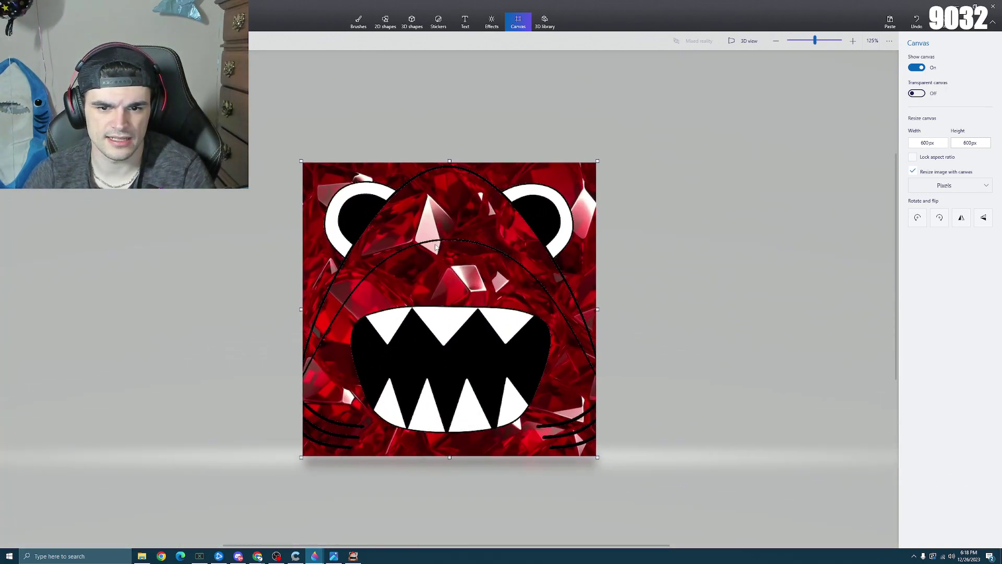
pyautogui.scroll(-1, 437, 218)
pyautogui.scroll(6, 434, 225)
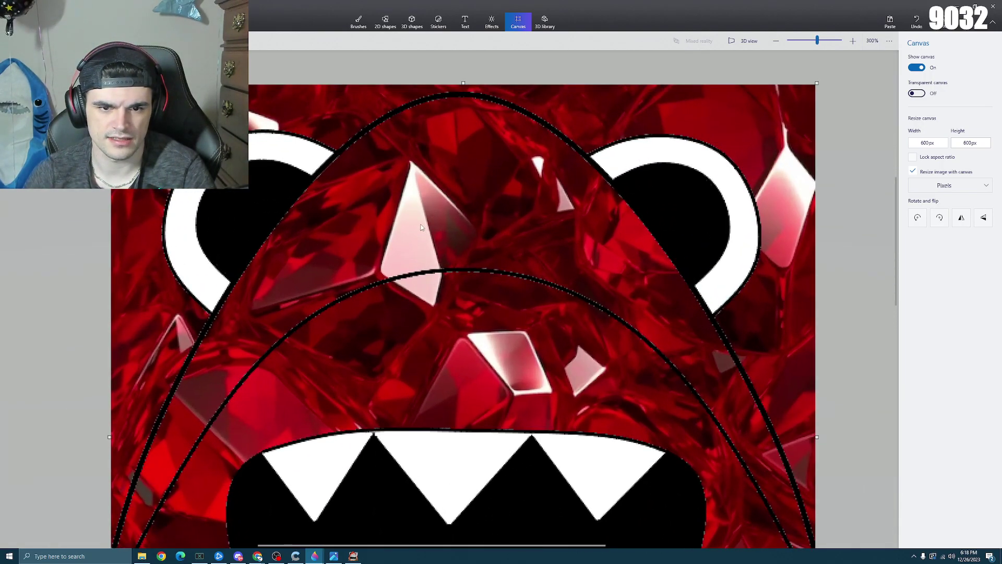
pyautogui.scroll(-6, 421, 227)
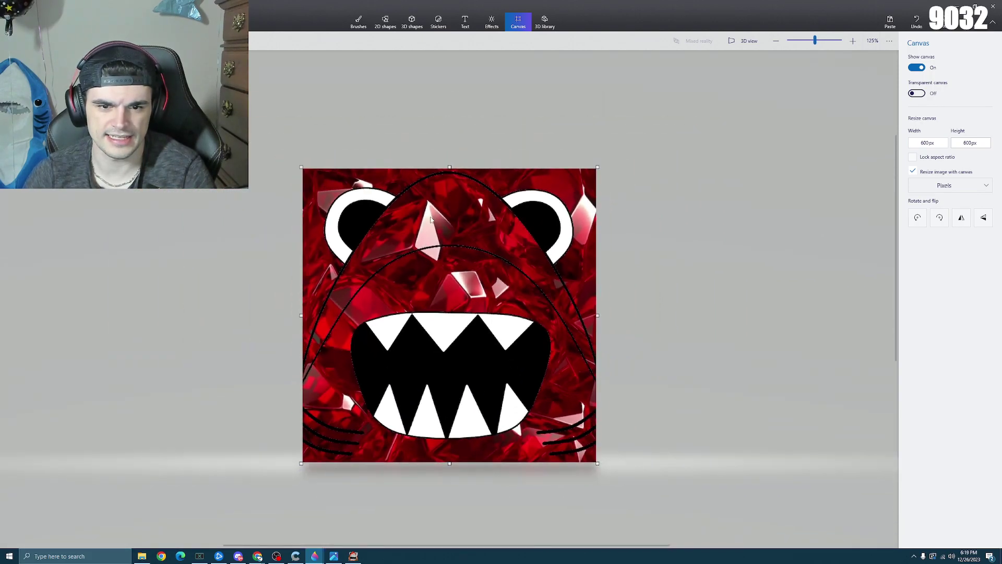
pyautogui.scroll(-7, 434, 238)
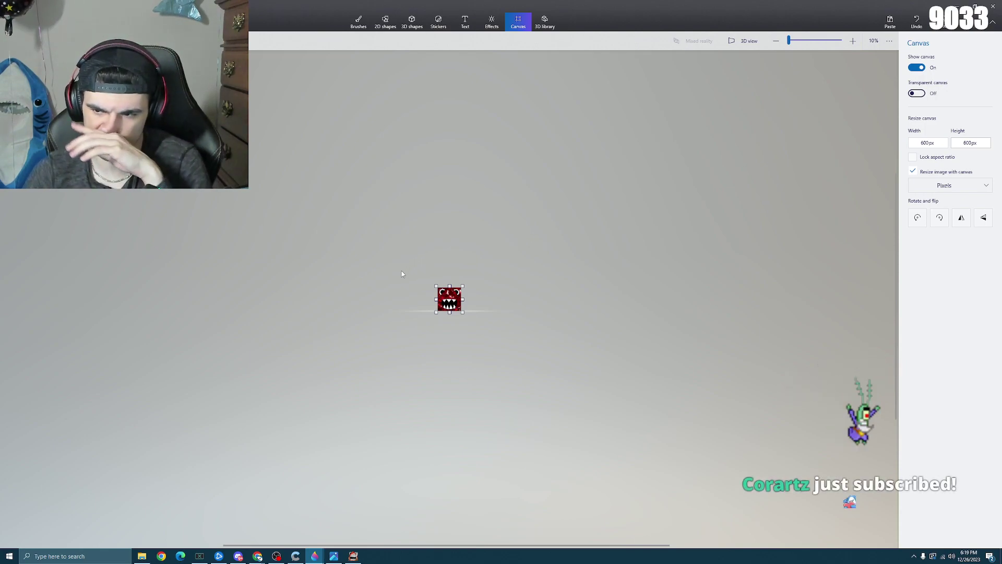
pyautogui.scroll(6, 406, 273)
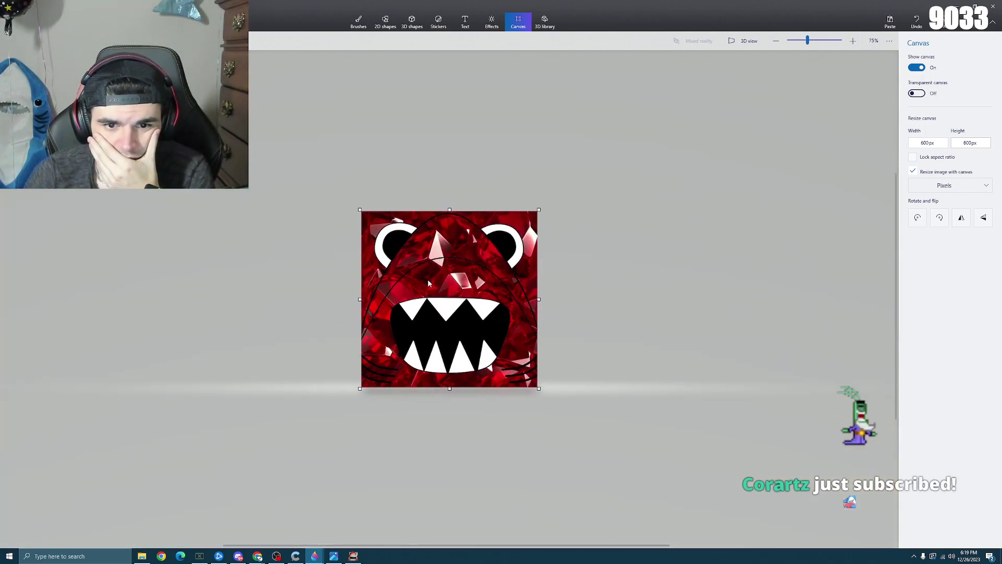
pyautogui.scroll(2, 428, 283)
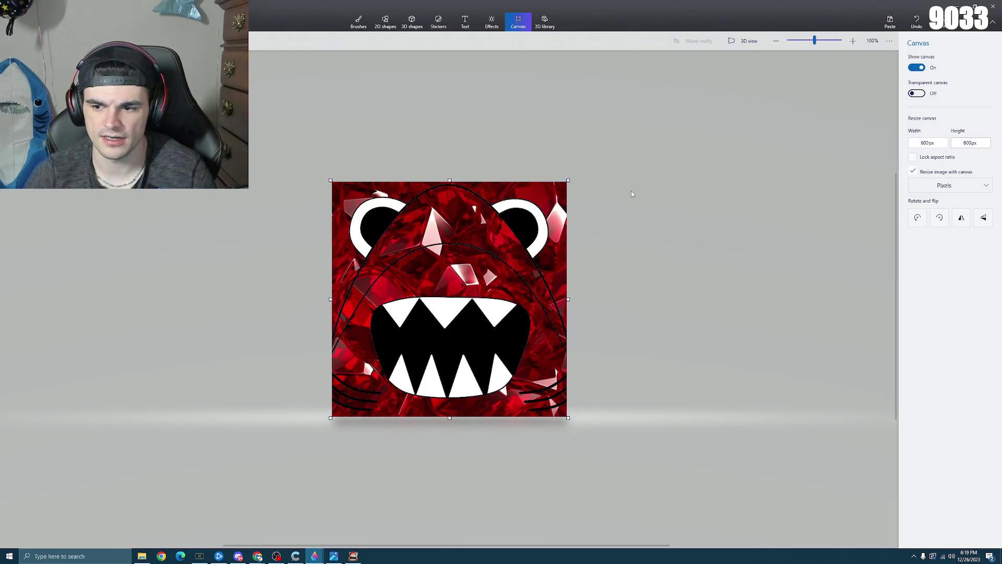
# - Undo the shark face overlay, try a horizontal flip, and turn the ruby texture a further 180 degrees from its current orientation
pyautogui.hotkey('ctrl', 'z')
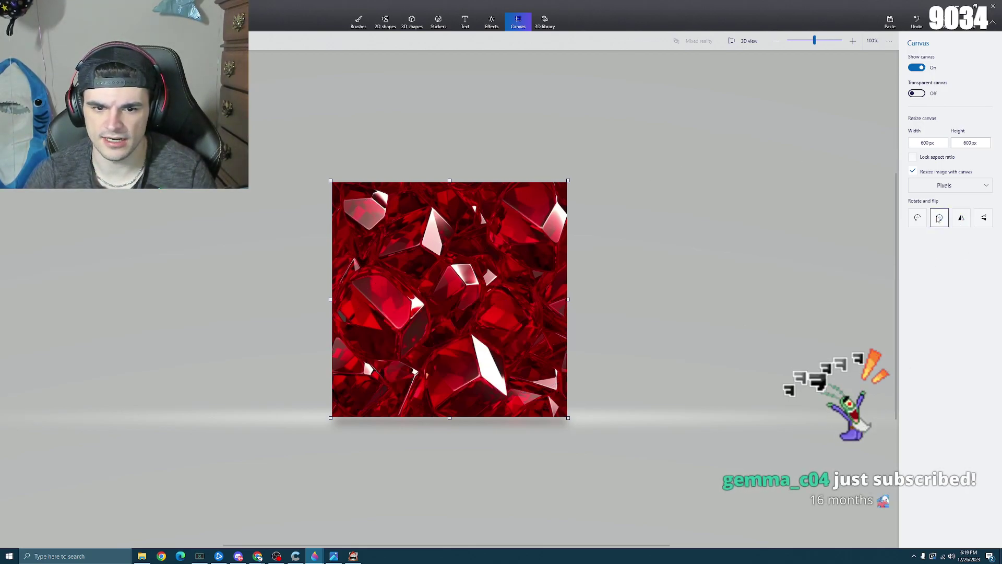
pyautogui.click(938, 218)
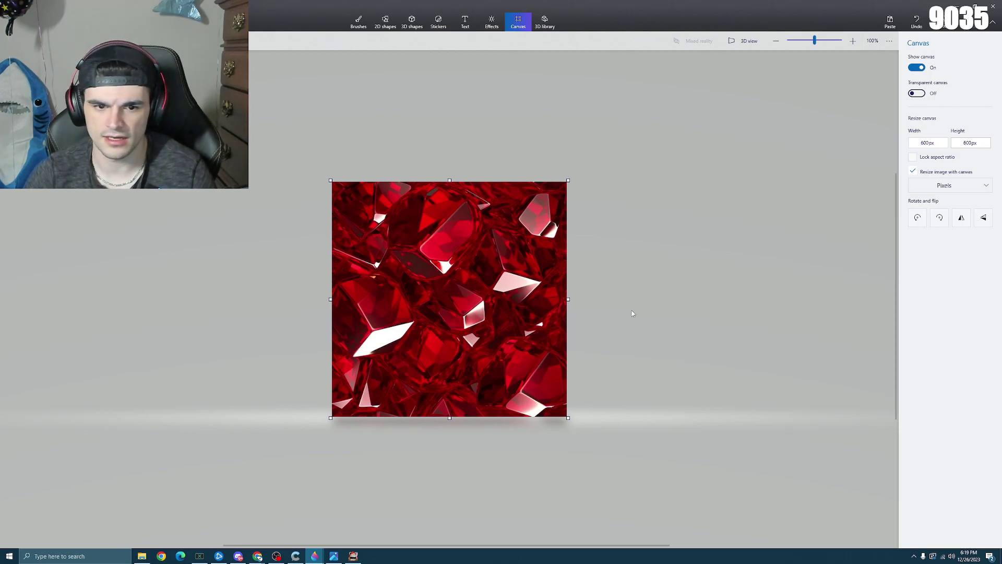
pyautogui.click(960, 222)
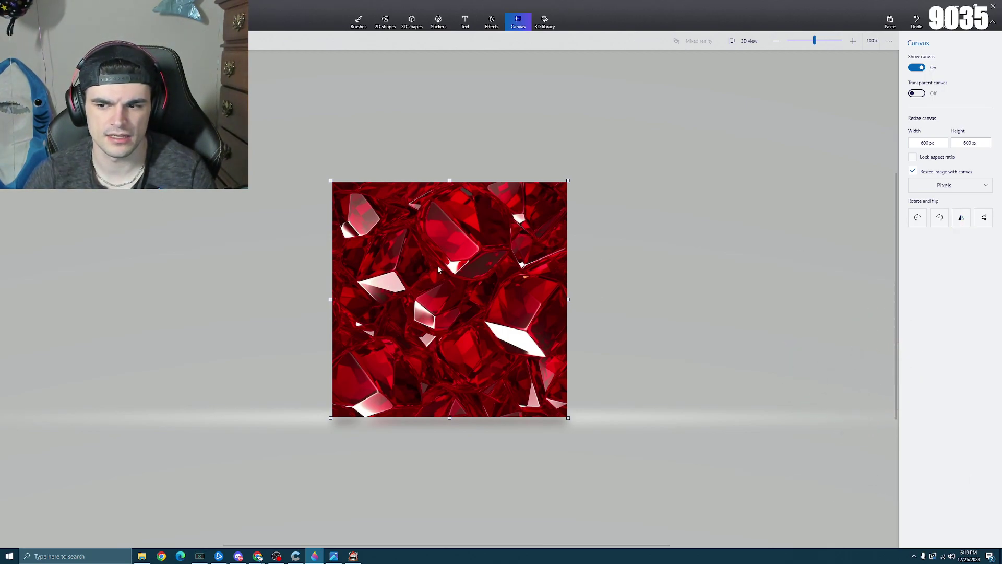
pyautogui.click(967, 222)
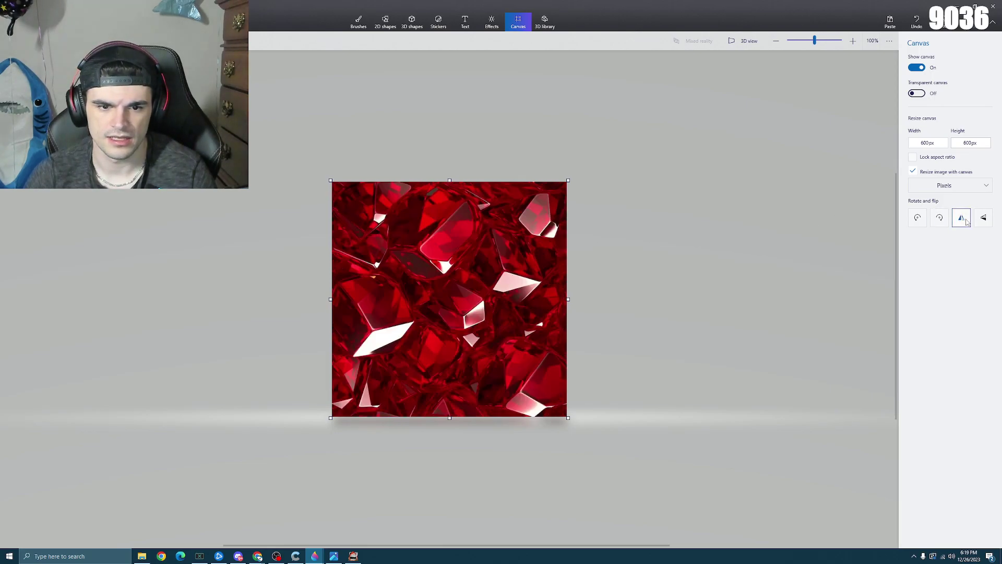
pyautogui.click(938, 219)
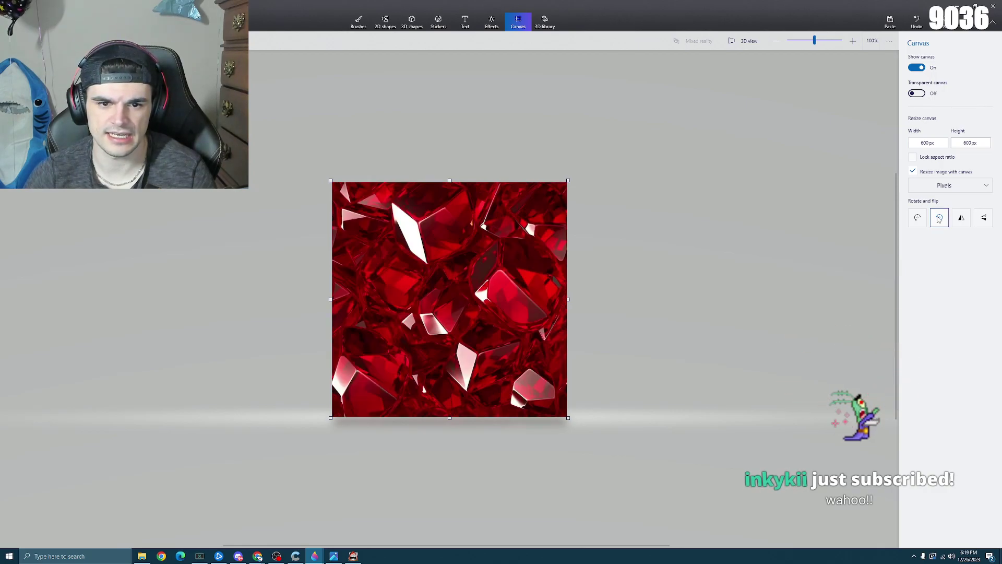
pyautogui.click(939, 219)
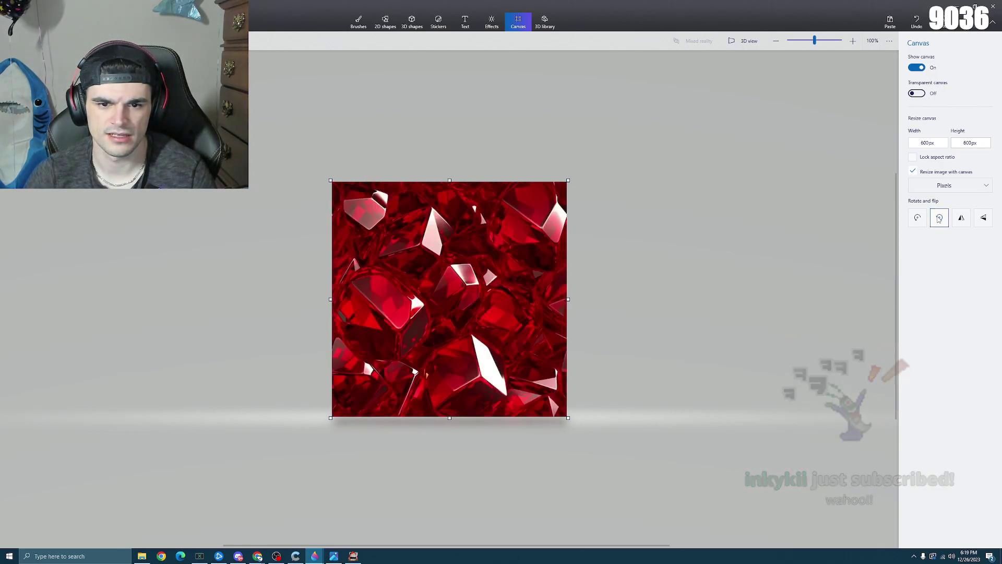
pyautogui.click(939, 219)
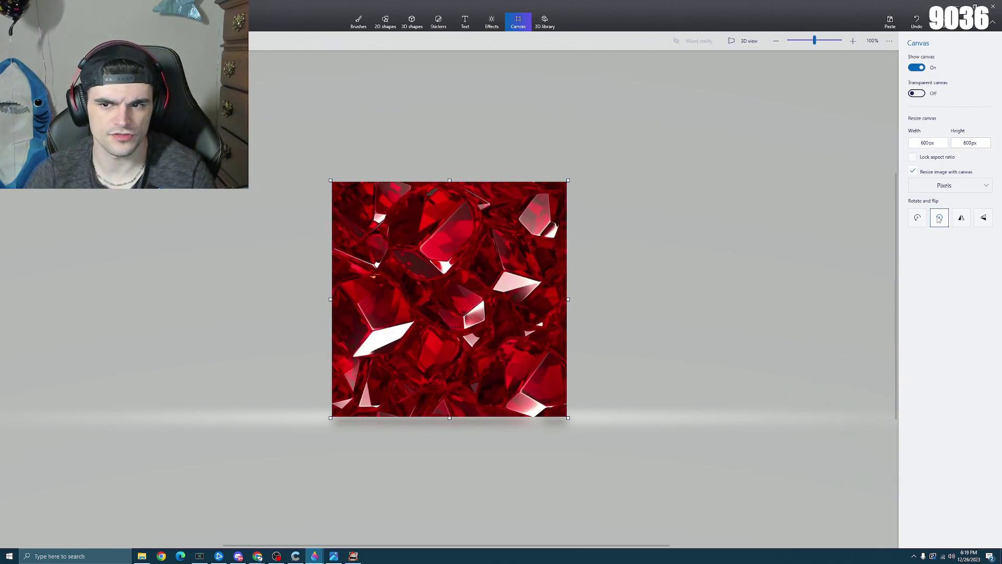
pyautogui.click(940, 219)
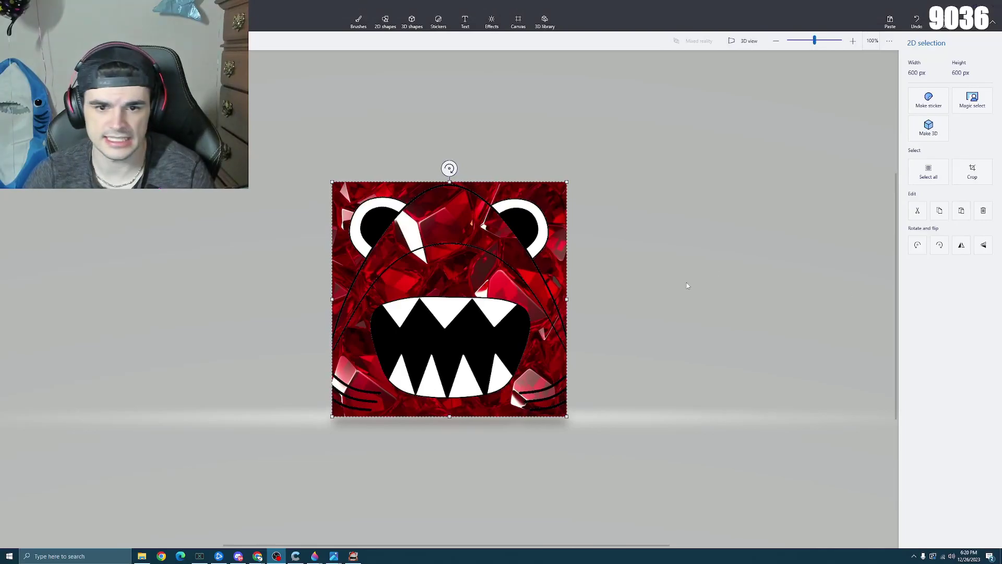
# - Undo the shark face overlay and rotate the ruby texture 90 degrees to the left
pyautogui.click(645, 232)
pyautogui.hotkey('ctrl', 'z')
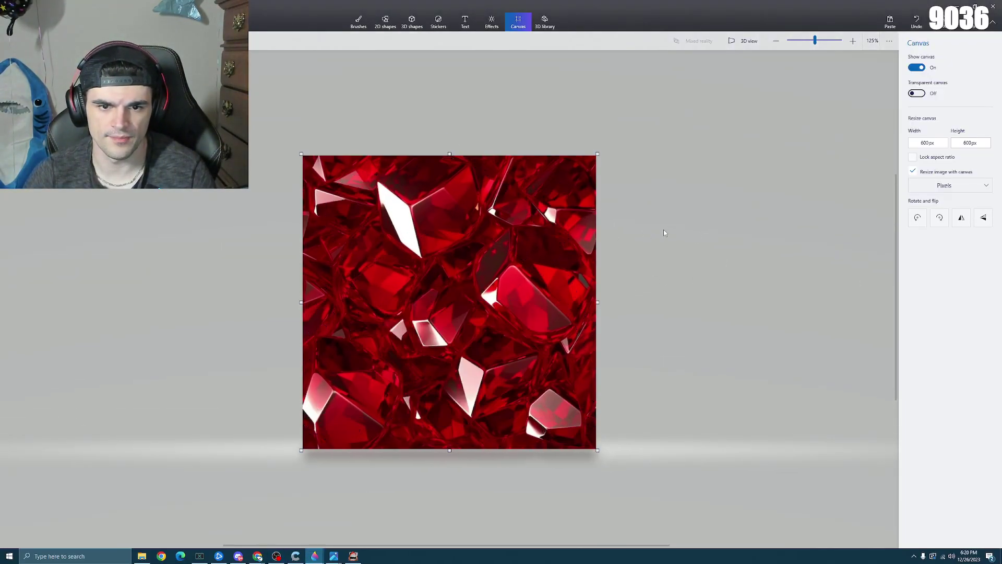
pyautogui.click(921, 224)
pyautogui.hotkey('ctrl', 'z')
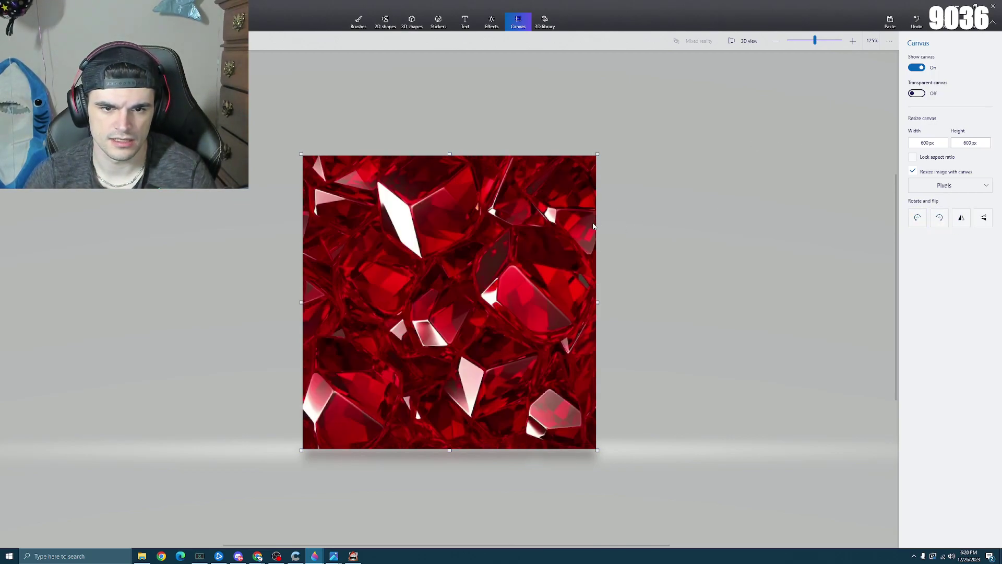
pyautogui.click(936, 224)
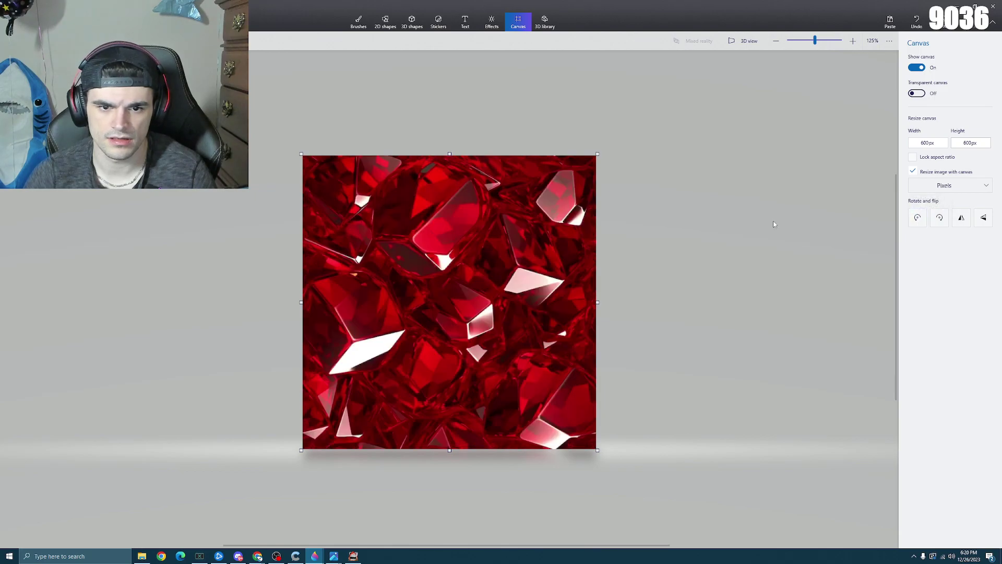
# - Try the shark face over the rotated ruby texture, check it at small and normal size, and undo the overlay
pyautogui.hotkey('ctrl', 'v')
pyautogui.click(706, 231)
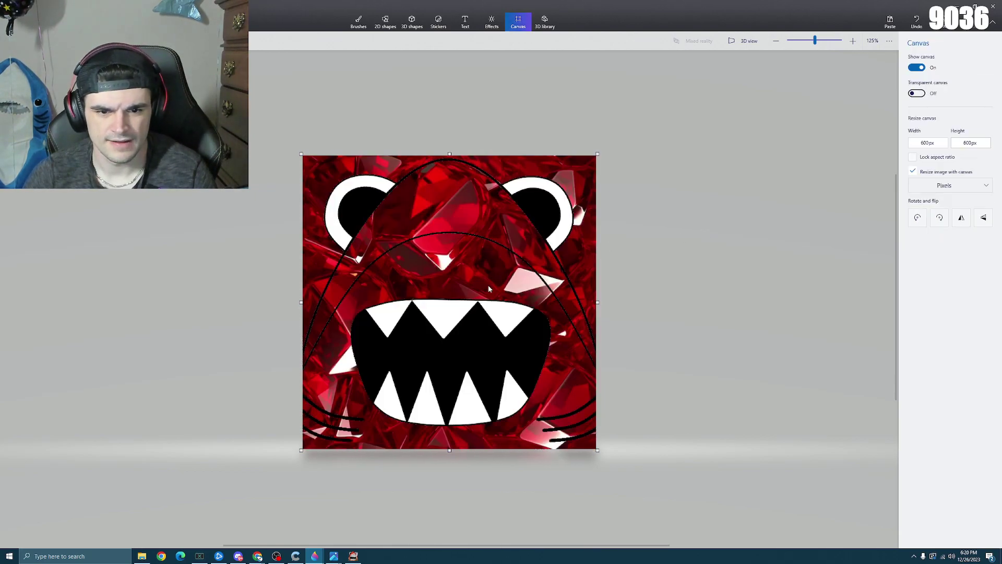
pyautogui.scroll(-10, 380, 341)
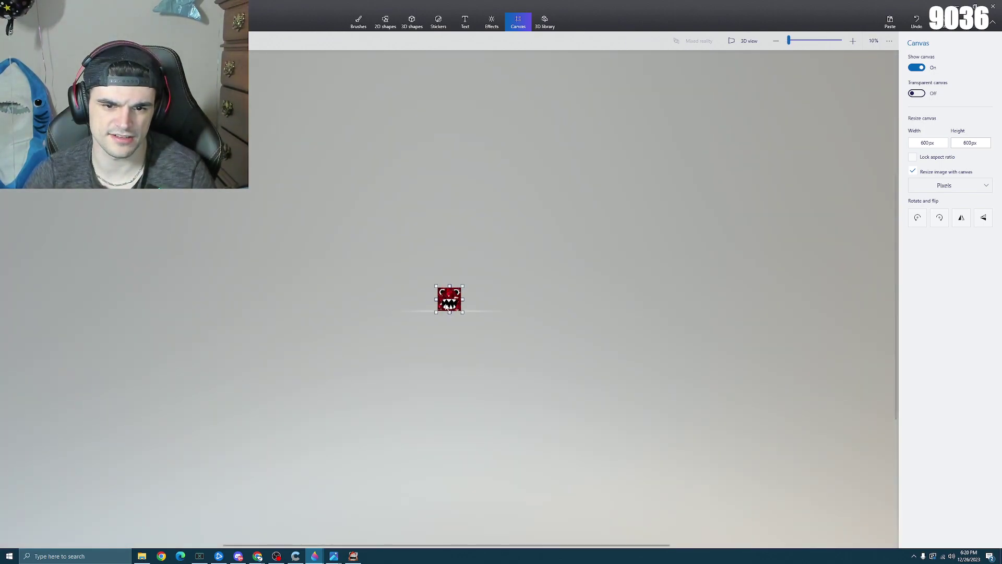
pyautogui.scroll(9, 439, 303)
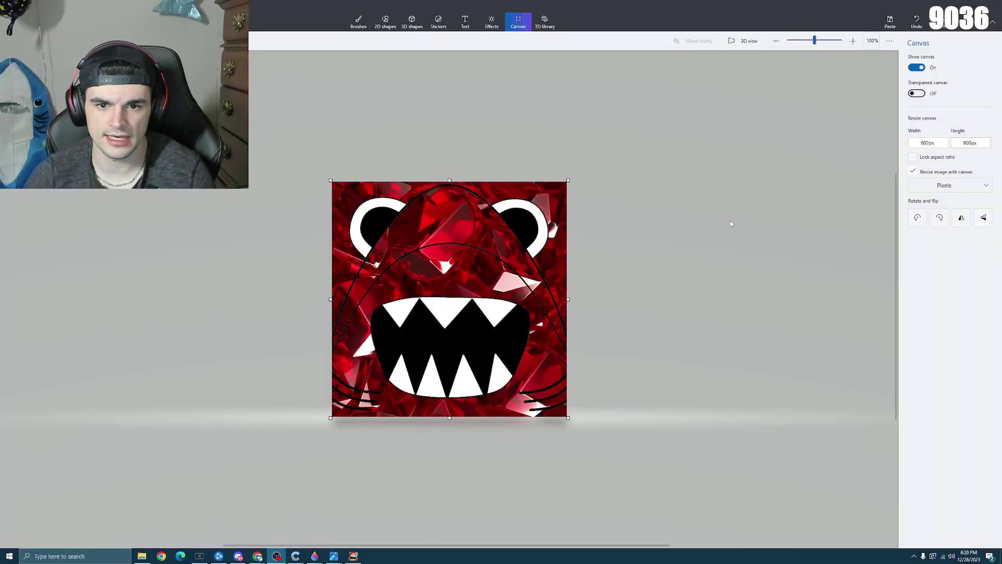
pyautogui.click(731, 221)
pyautogui.hotkey('ctrl', 'z')
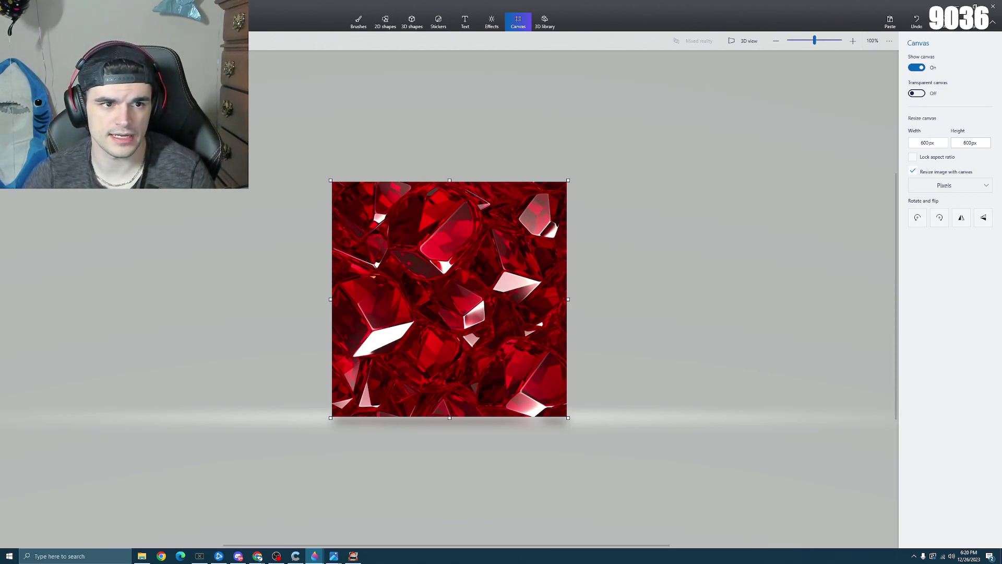
# - Crop the ruby texture with locked aspect ratio to a 356 × 356 px square at its upper-left corner
pyautogui.click(68, 41)
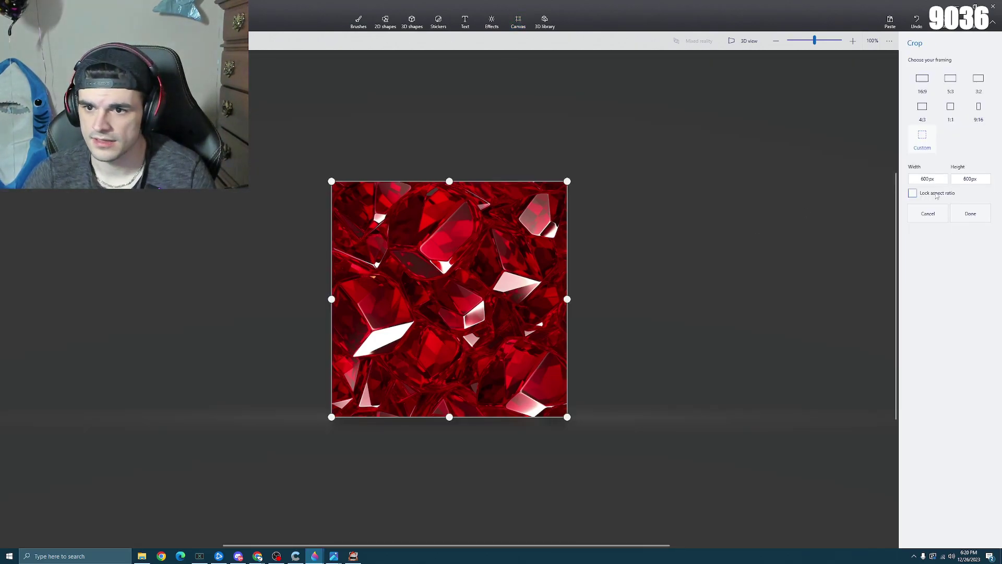
pyautogui.moveTo(332, 417); pyautogui.dragTo(406, 323)
pyautogui.moveTo(476, 279); pyautogui.dragTo(378, 278)
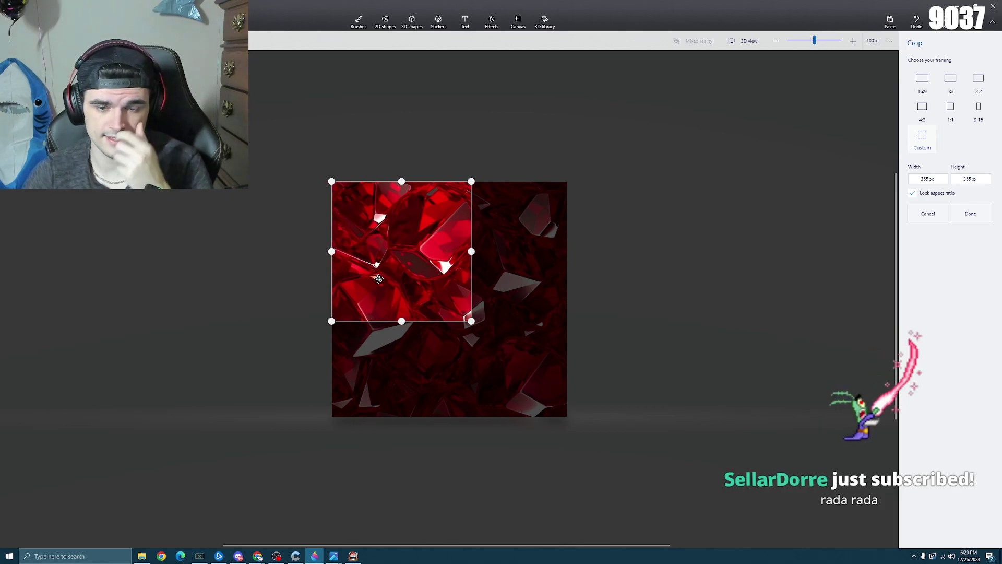
pyautogui.moveTo(472, 321); pyautogui.dragTo(471, 321)
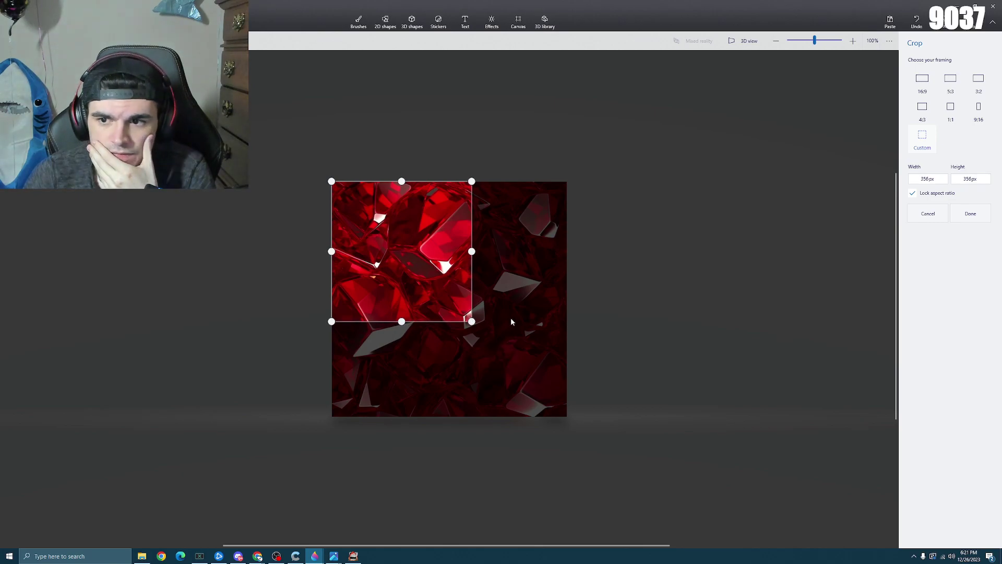
pyautogui.click(972, 220)
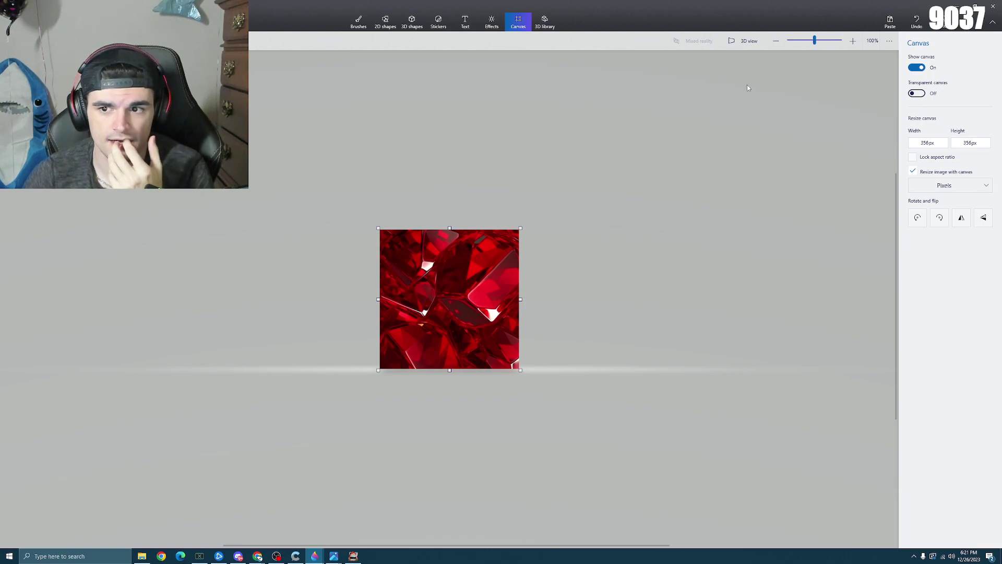
# - Resize the cropped ruby texture to 600 px wide and 600 px high, scaling the image with the canvas
pyautogui.write('600')
pyautogui.click(971, 143)
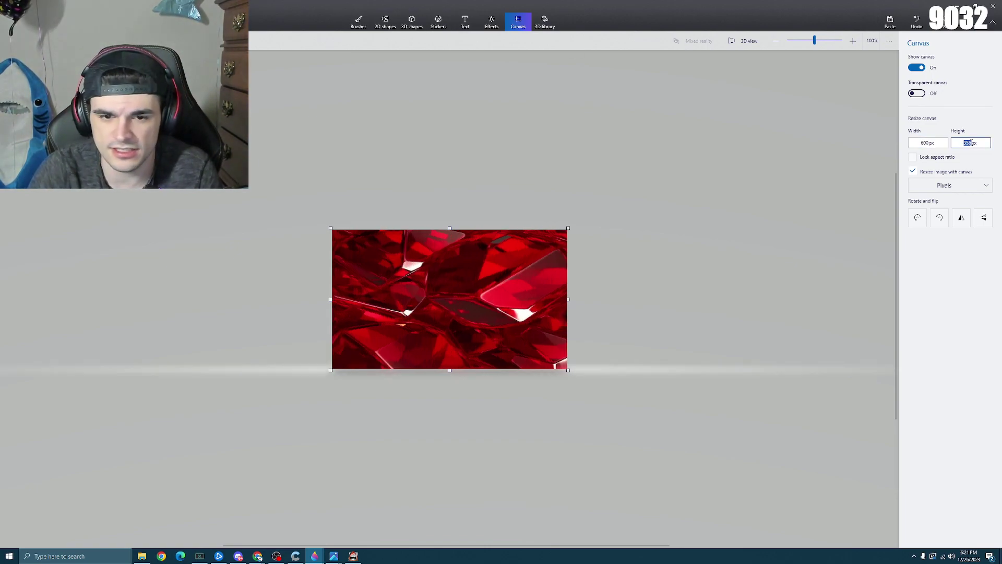
pyautogui.write('600')
pyautogui.press('Return')
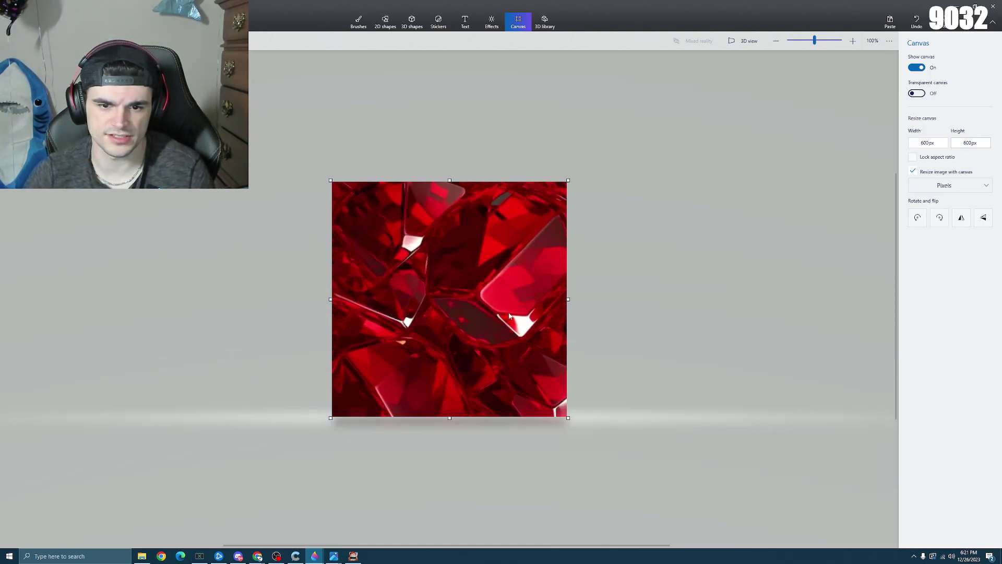
# - Try the shark face over the enlarged ruby crop, check how the facets fall around it, and undo the overlay
pyautogui.hotkey('ctrl', 'v')
pyautogui.click(650, 235)
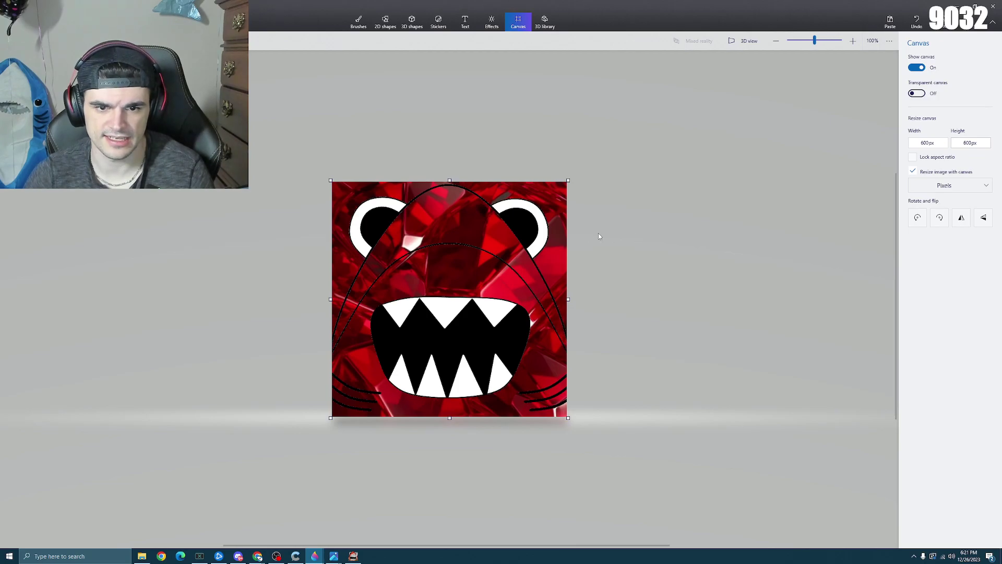
pyautogui.scroll(-1, 517, 235)
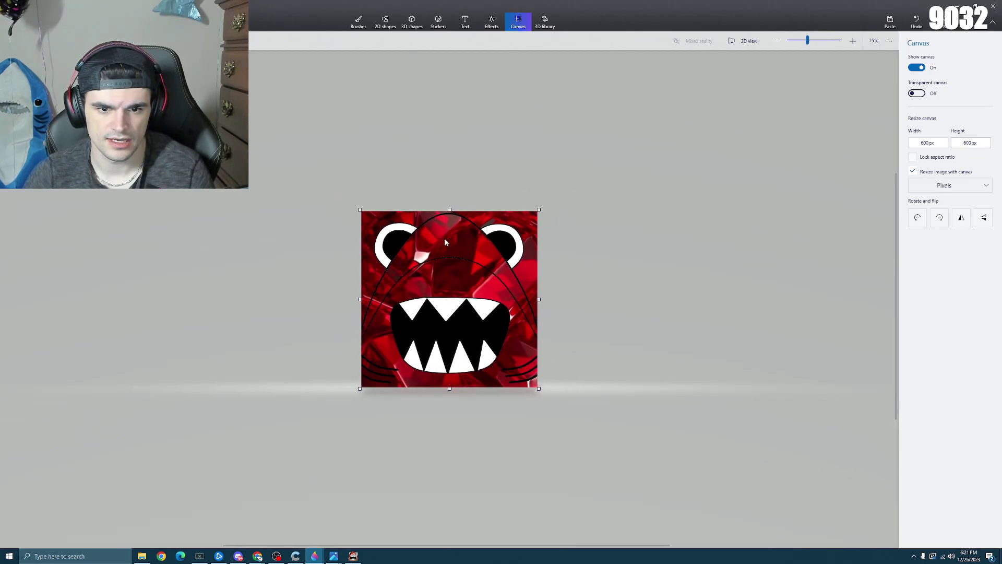
pyautogui.scroll(1, 441, 241)
pyautogui.hotkey('ctrl', 'z')
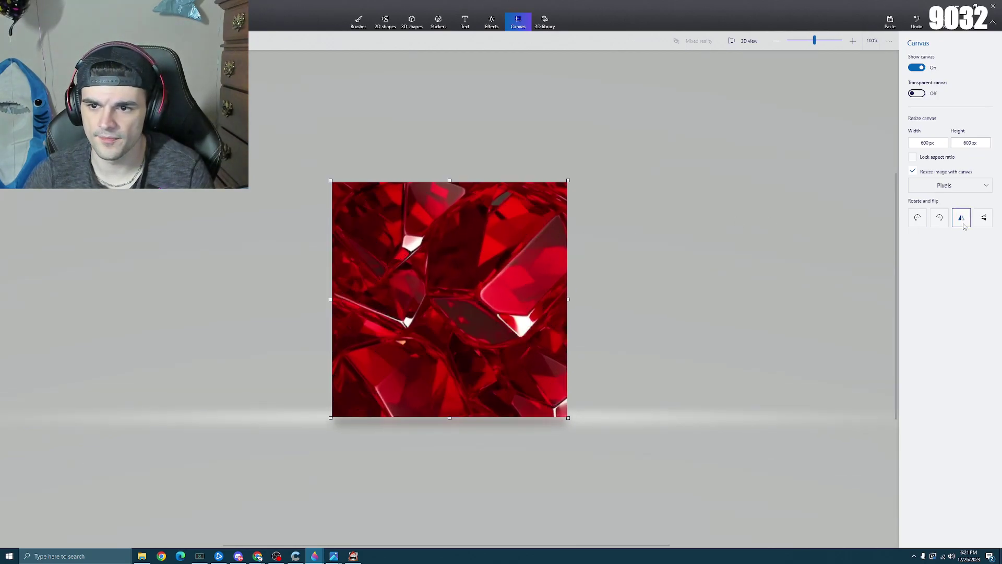
# - Rotate the enlarged ruby crop 90 degrees to the left, test the shark face over it, and undo the overlay
pyautogui.click(919, 222)
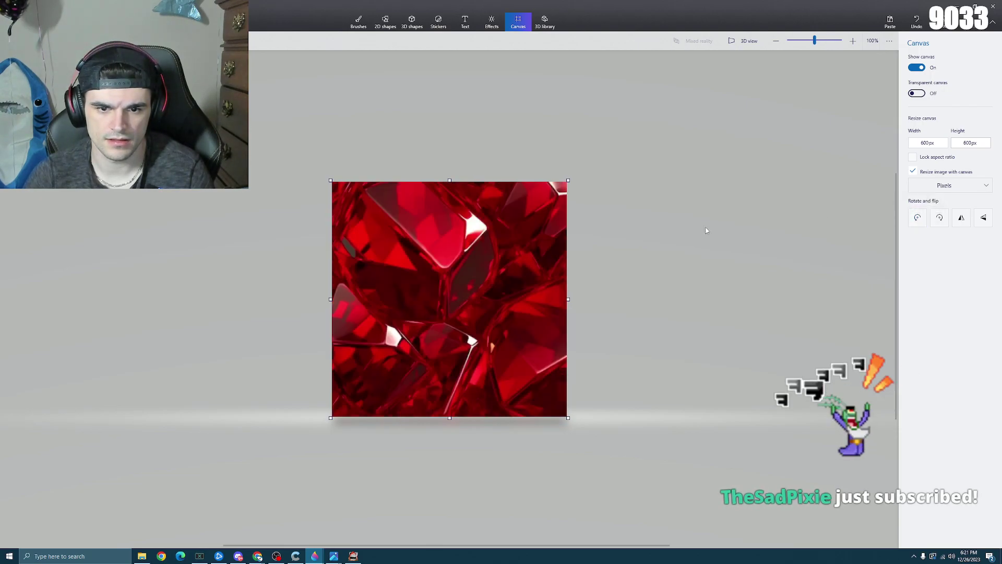
pyautogui.hotkey('ctrl', 'v')
pyautogui.click(655, 218)
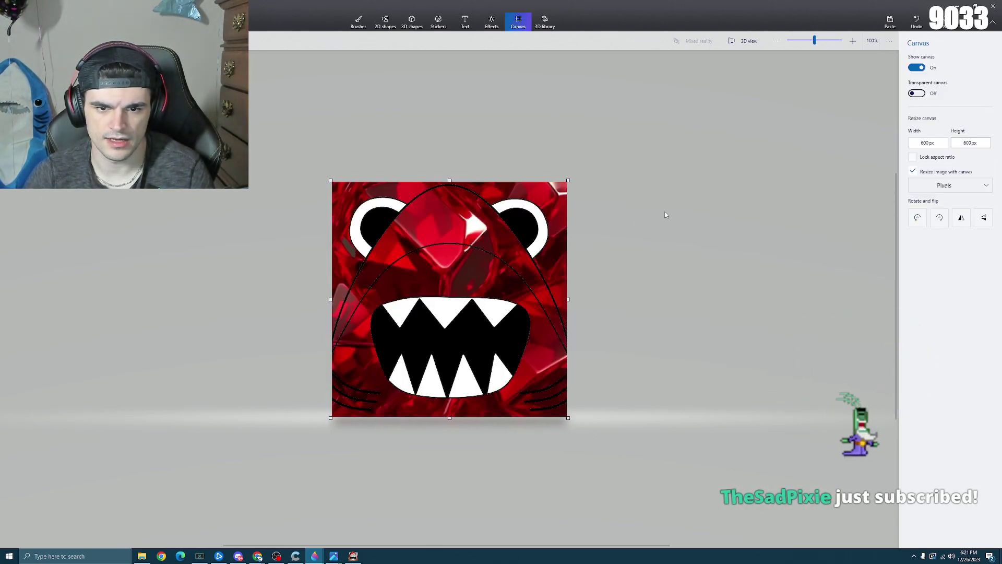
pyautogui.hotkey('ctrl', 'z')
# - Turn the ruby crop a further 90 degrees to the left, preview the shark face on it, and remove the overlay
pyautogui.click(918, 218)
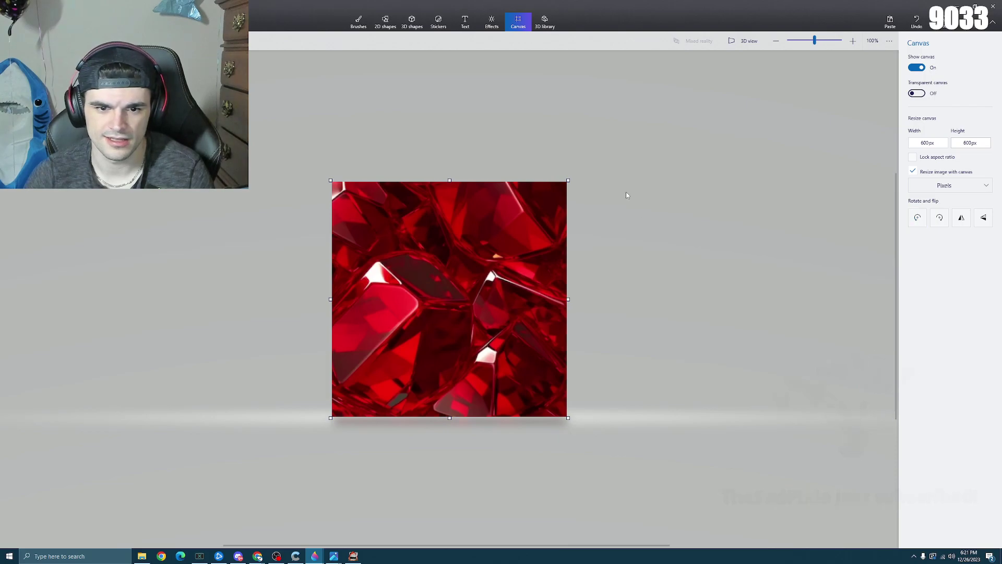
pyautogui.hotkey('ctrl', 'v')
pyautogui.click(682, 193)
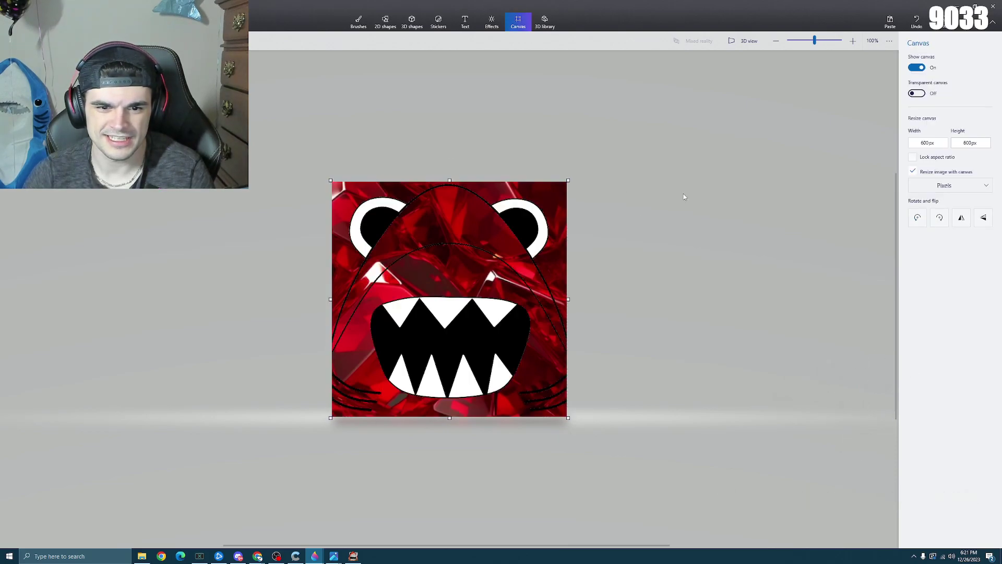
pyautogui.hotkey('ctrl', 'z')
# - Rotate the ruby crop another 90 degrees to the left and place the shark face over it
pyautogui.click(918, 217)
pyautogui.hotkey('ctrl', 'v')
pyautogui.click(649, 194)
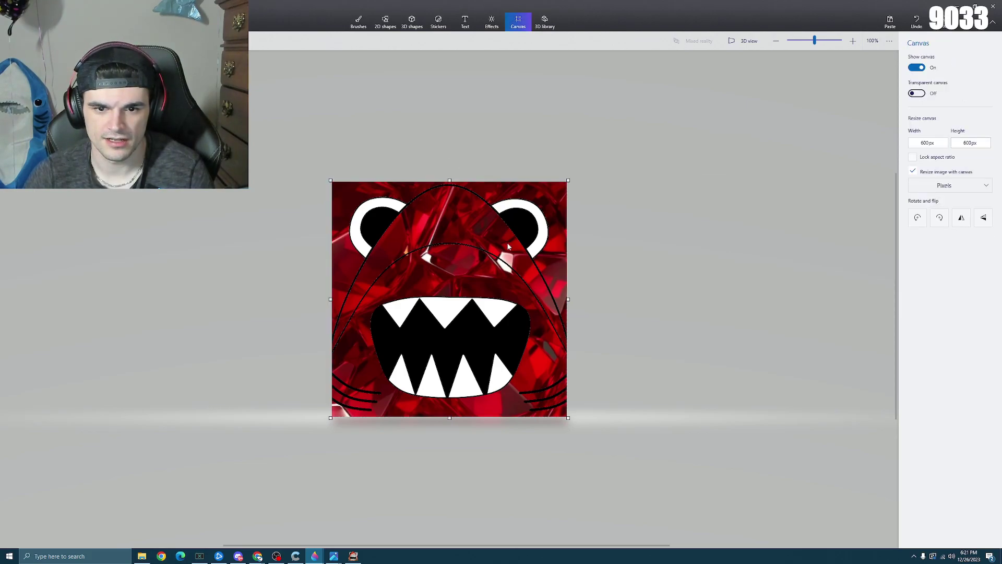
# - Examine how the cropped ruby texture's bright facets sit around the shark's eyes and outlines, at small size and close up
pyautogui.scroll(-4, 638, 240)
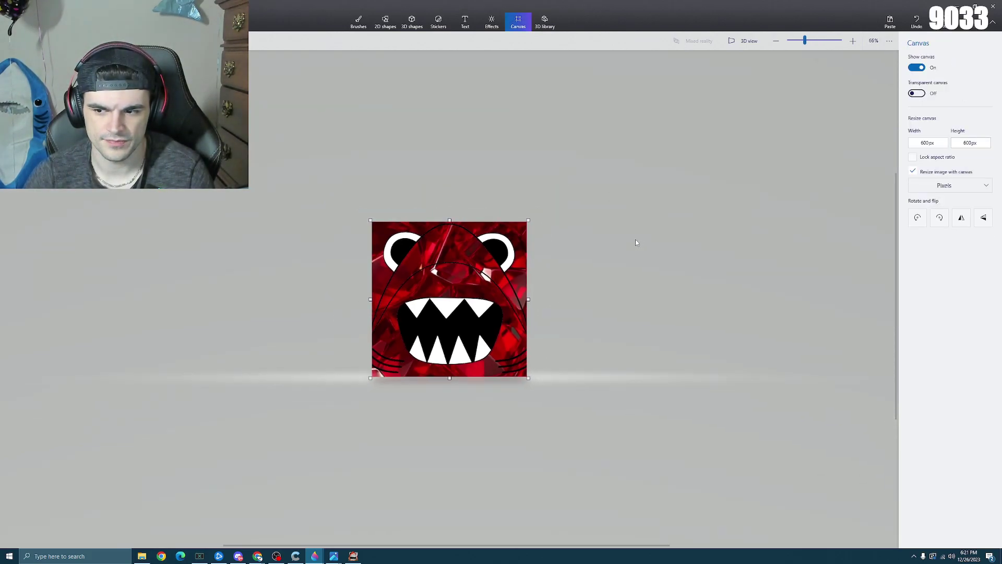
pyautogui.scroll(-2, 543, 243)
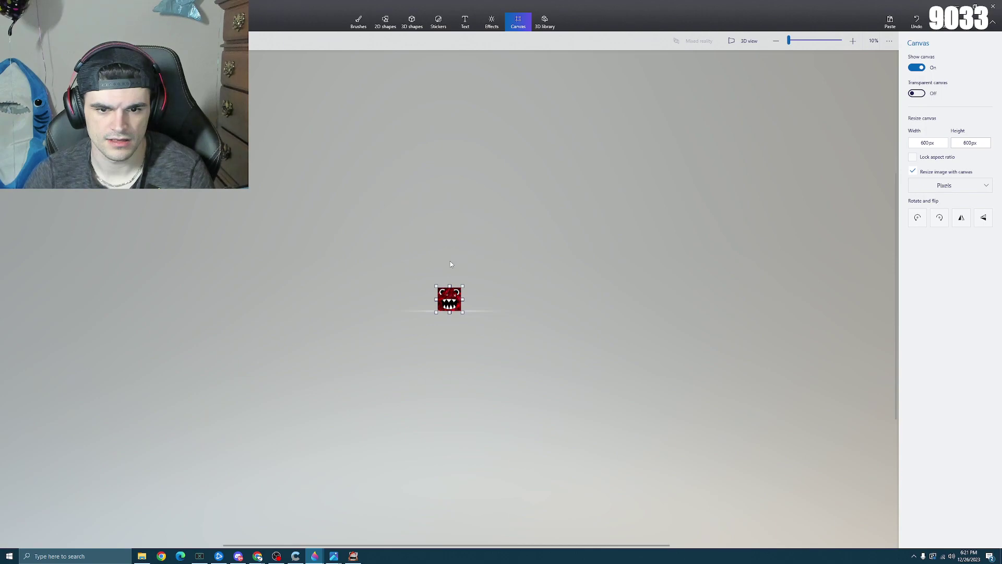
pyautogui.scroll(6, 451, 264)
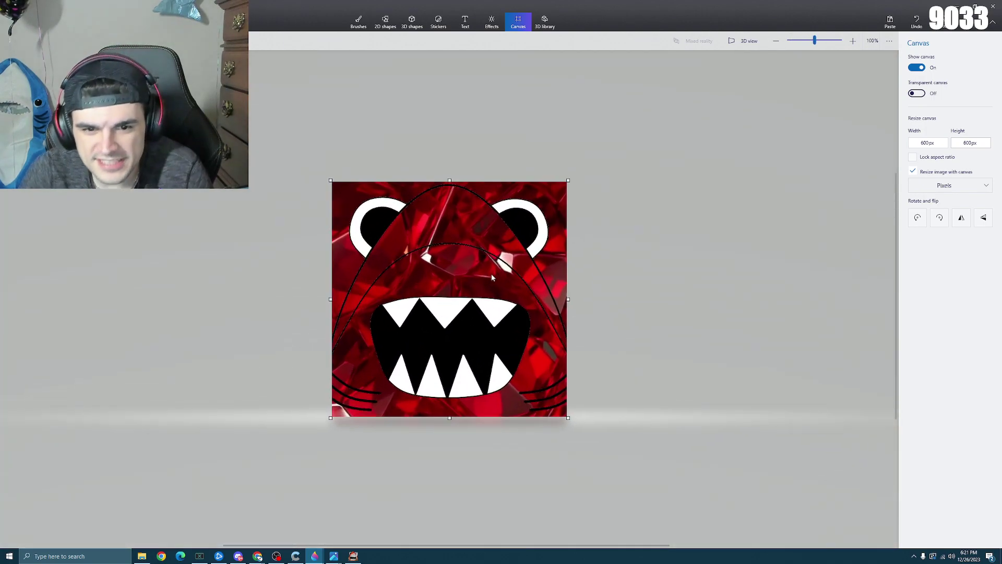
pyautogui.scroll(2, 491, 277)
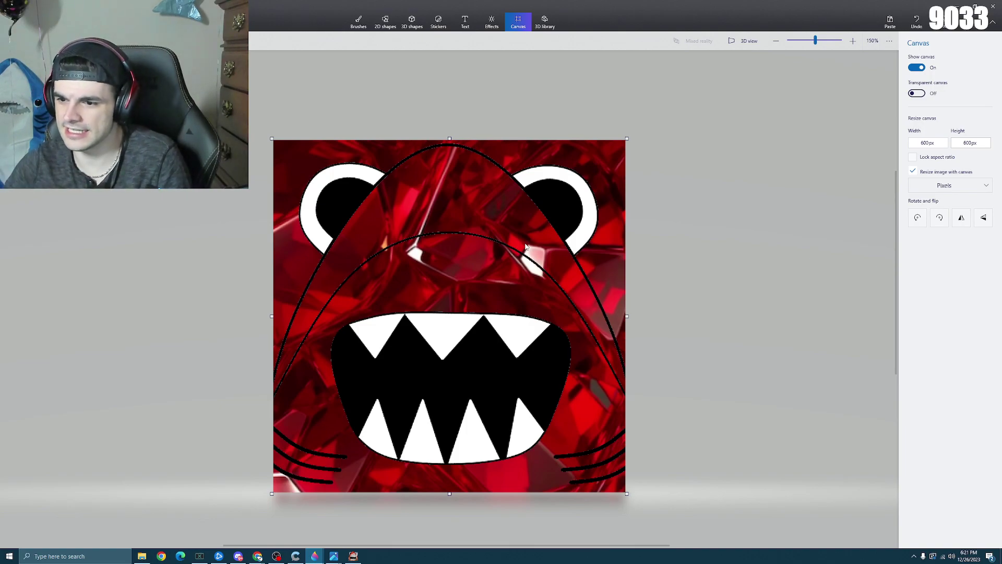
pyautogui.scroll(-3, 526, 246)
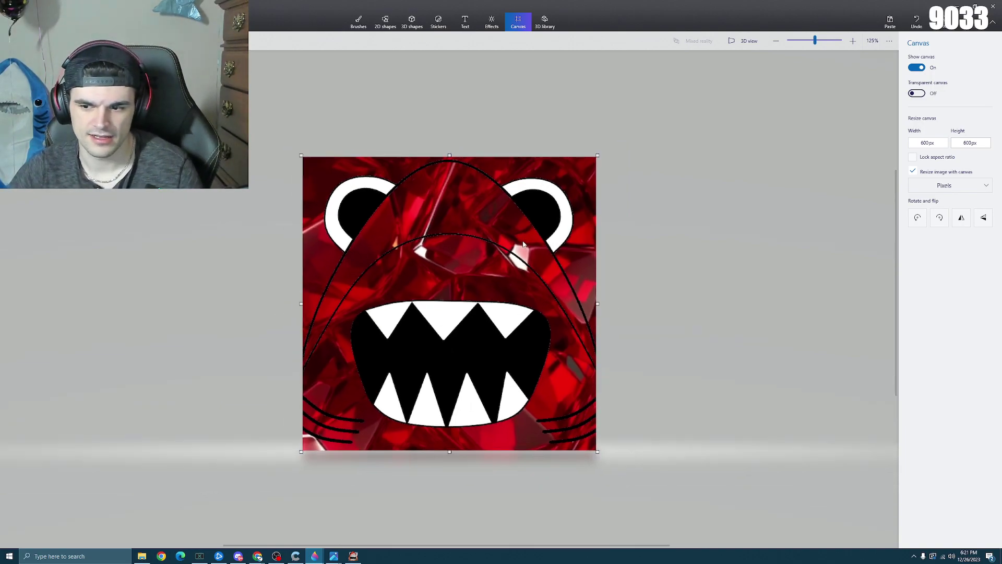
pyautogui.scroll(-5, 528, 244)
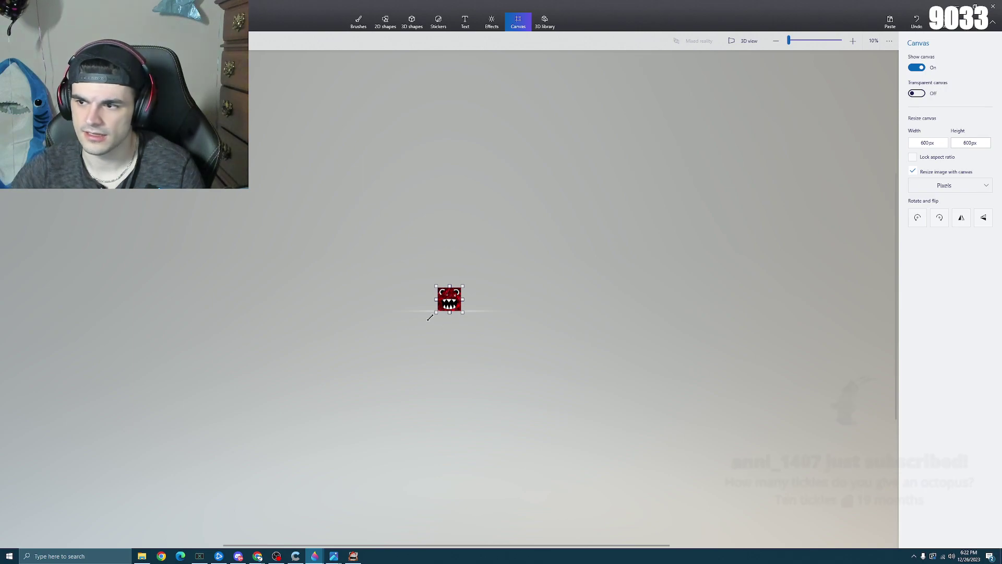
pyautogui.scroll(5, 430, 317)
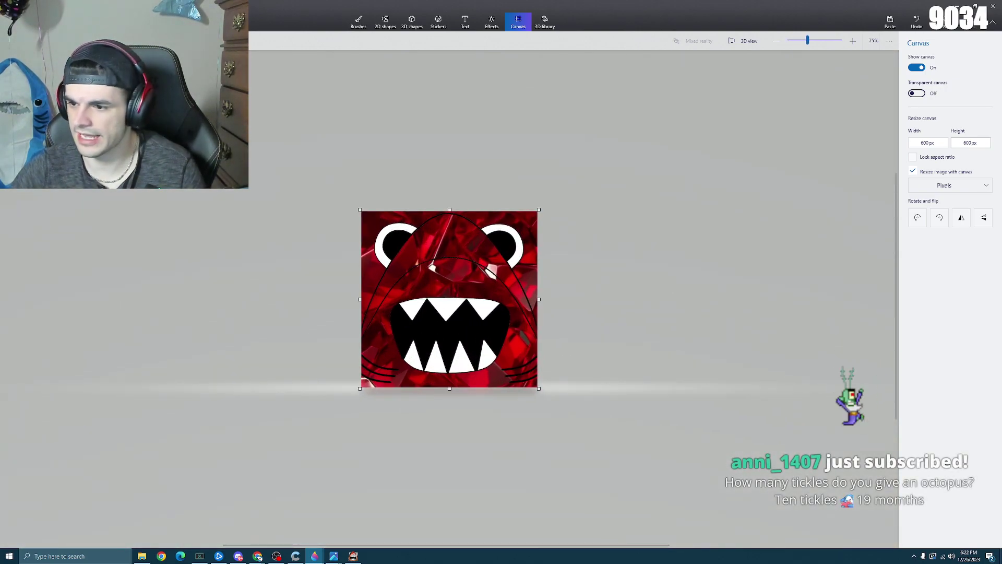
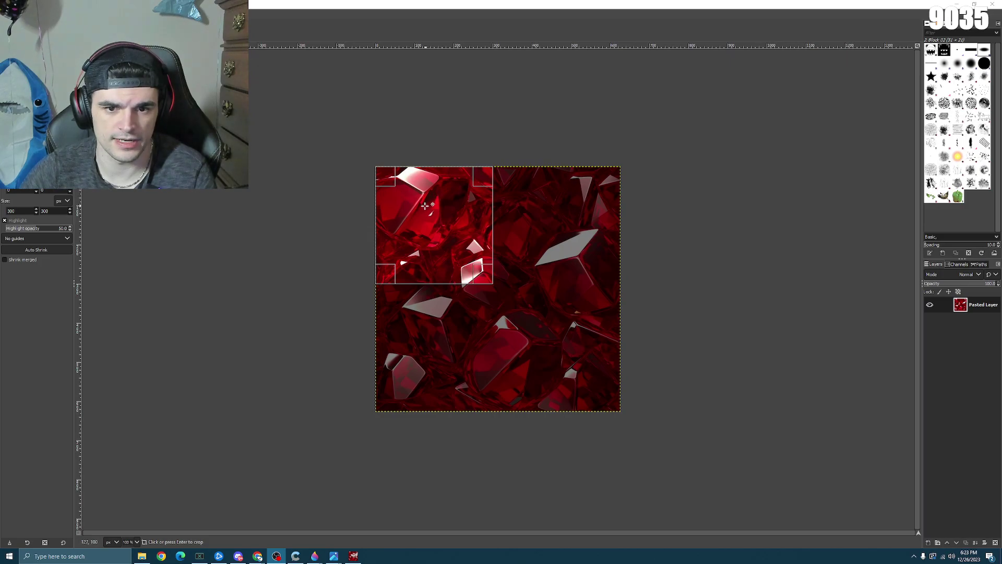
# - Try the 300 × 300 px crop frame over different areas of the ruby texture, then discard the frame
pyautogui.moveTo(434, 213); pyautogui.dragTo(563, 357)
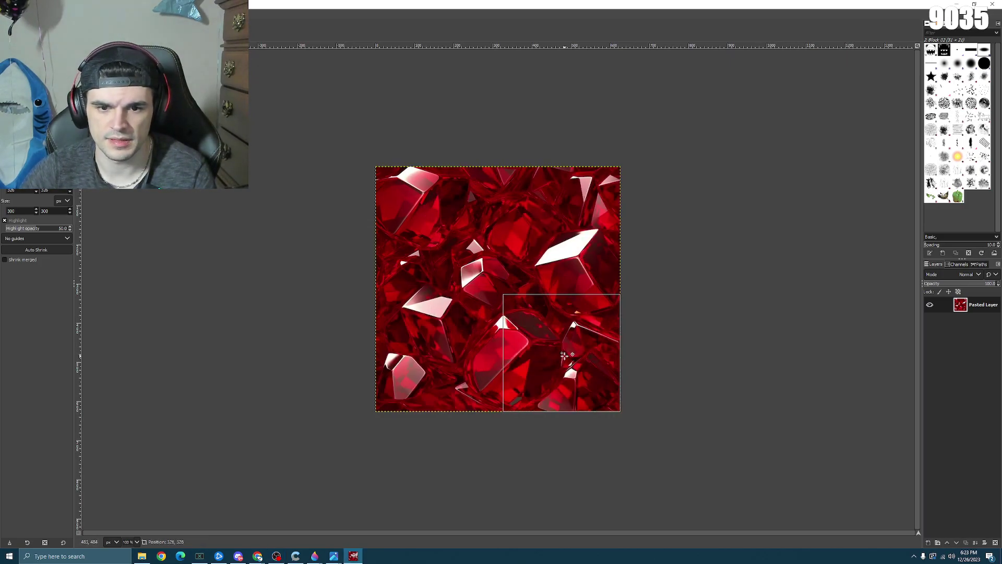
pyautogui.moveTo(564, 355); pyautogui.dragTo(509, 355)
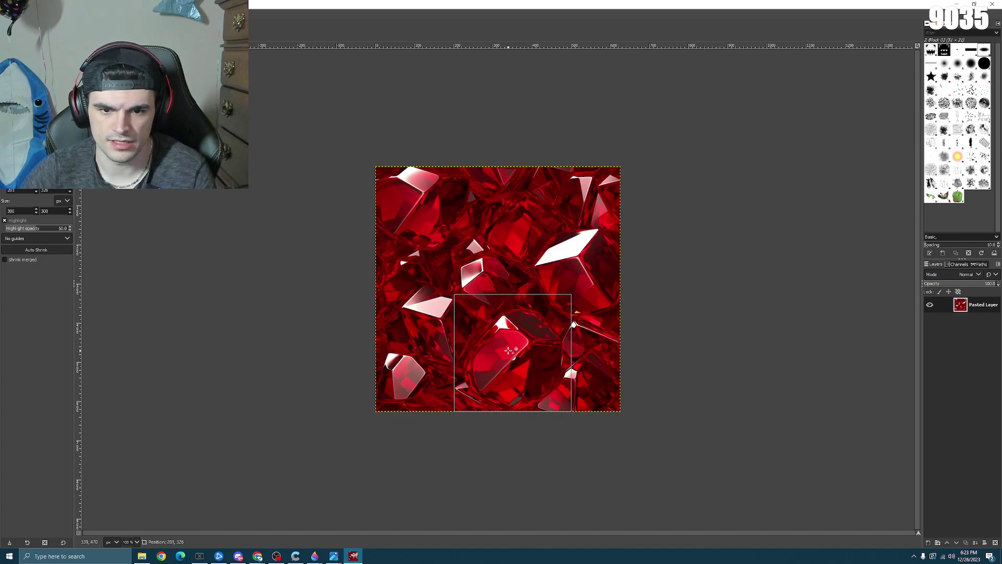
pyautogui.moveTo(509, 350); pyautogui.dragTo(560, 313)
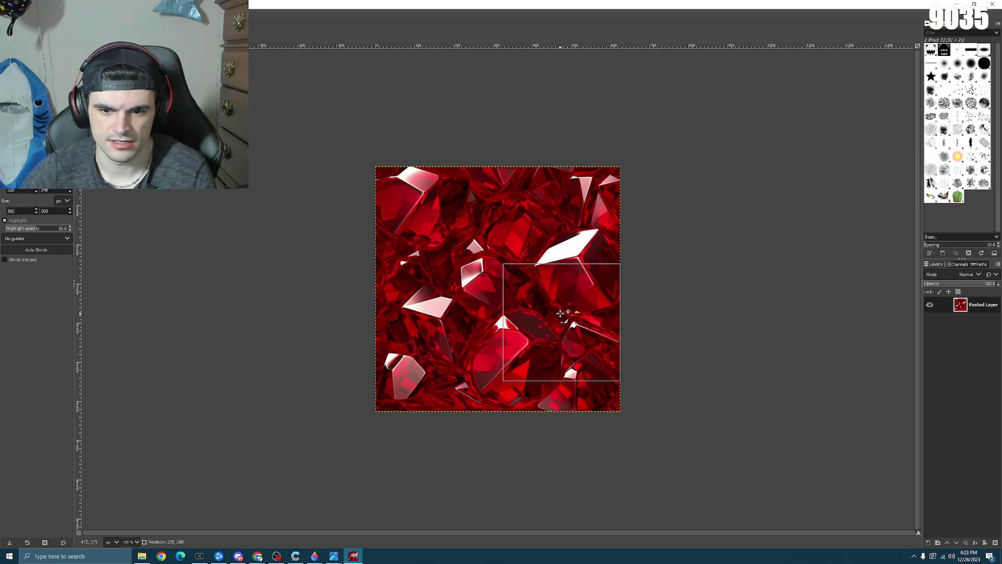
pyautogui.moveTo(560, 313); pyautogui.dragTo(472, 192)
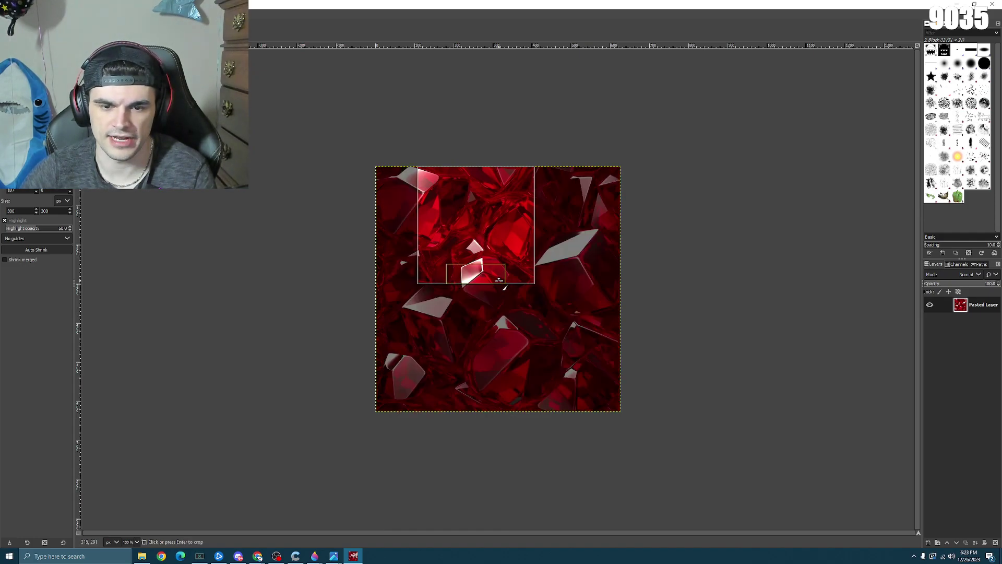
pyautogui.moveTo(497, 263); pyautogui.dragTo(492, 231)
pyautogui.click(709, 219)
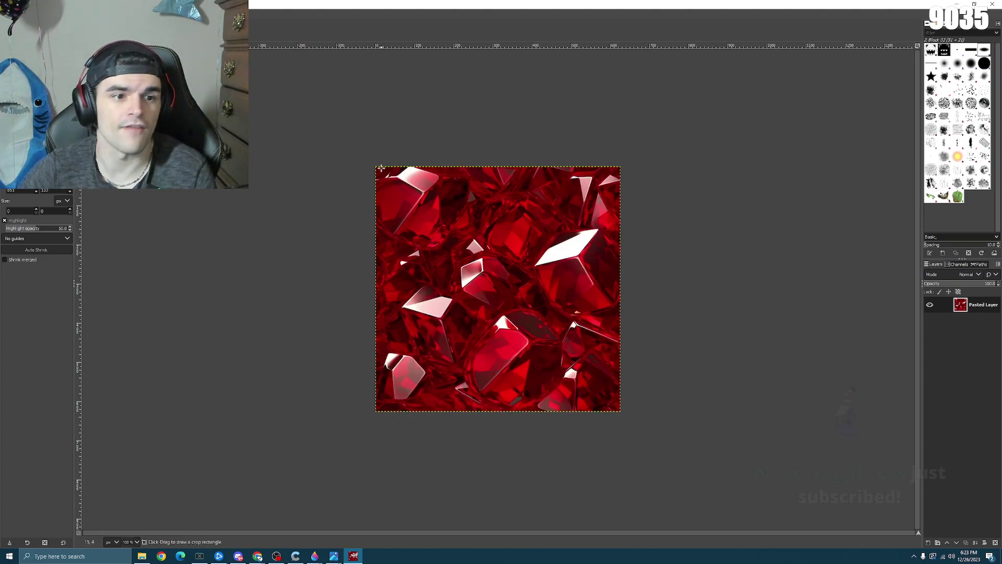
# - Crop the ruby texture to a 300 × 300 px area in its upper middle that includes the small bright facets
pyautogui.moveTo(445, 185); pyautogui.dragTo(538, 275)
pyautogui.doubleClick(11, 210)
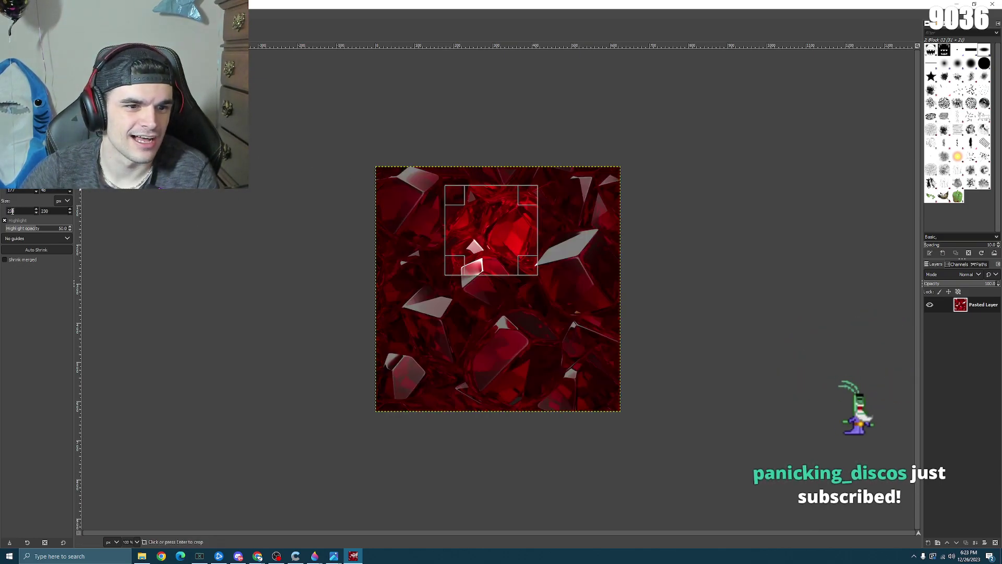
pyautogui.write('300')
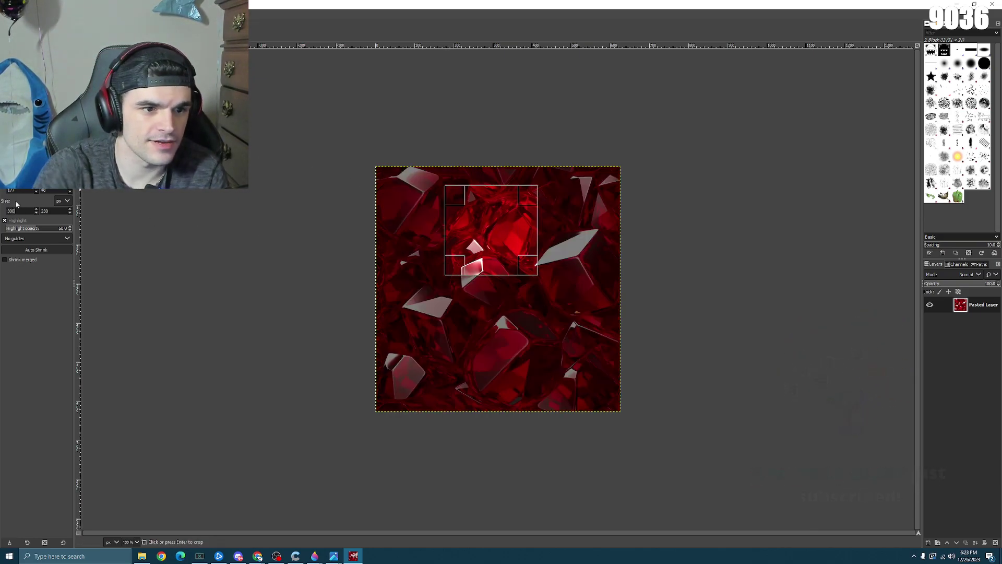
pyautogui.doubleClick(46, 211)
pyautogui.write('3')
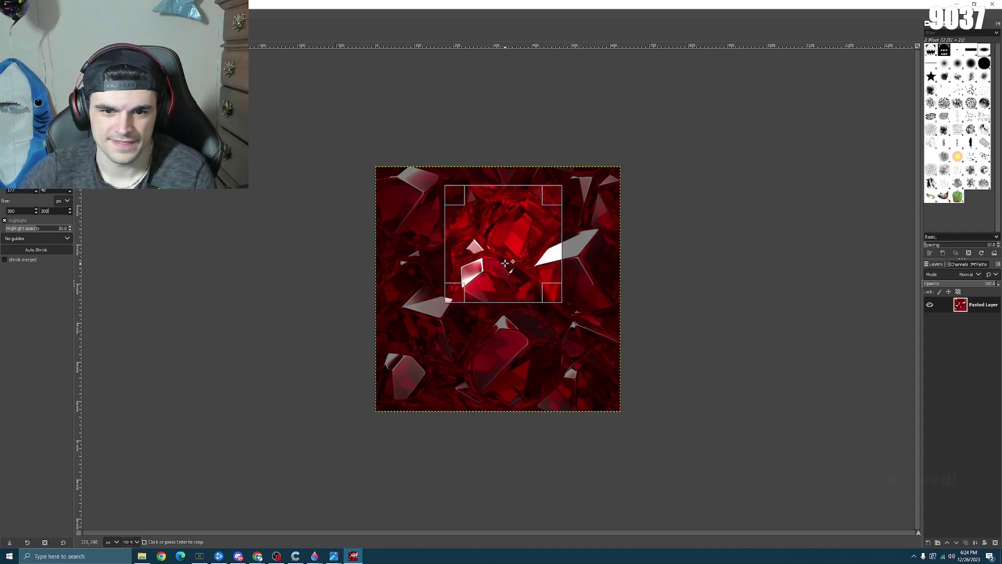
pyautogui.moveTo(505, 263); pyautogui.dragTo(476, 254)
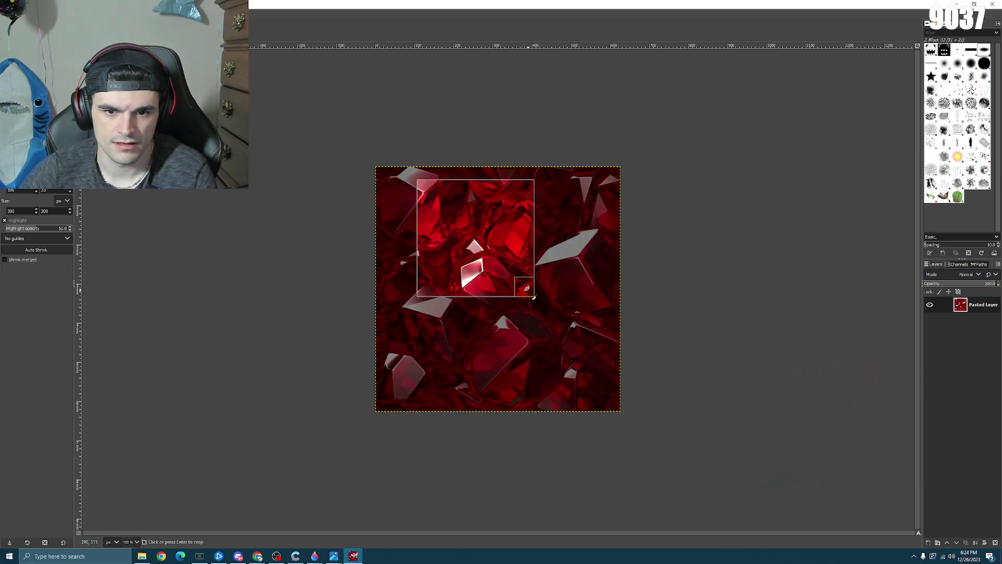
pyautogui.click(527, 288)
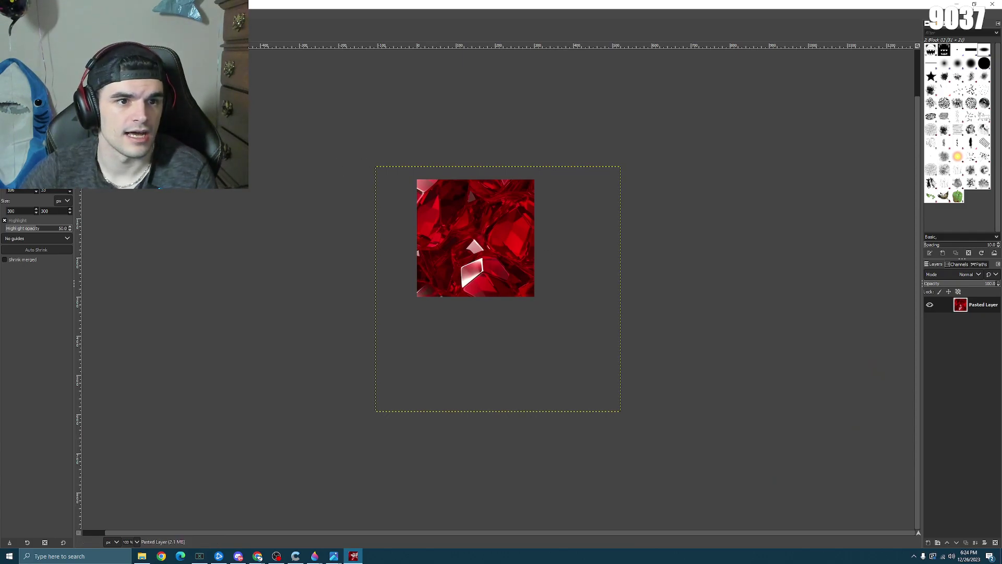
# - Enlarge the image canvas to 600 × 600 px without resizing any layers
pyautogui.click(64, 14)
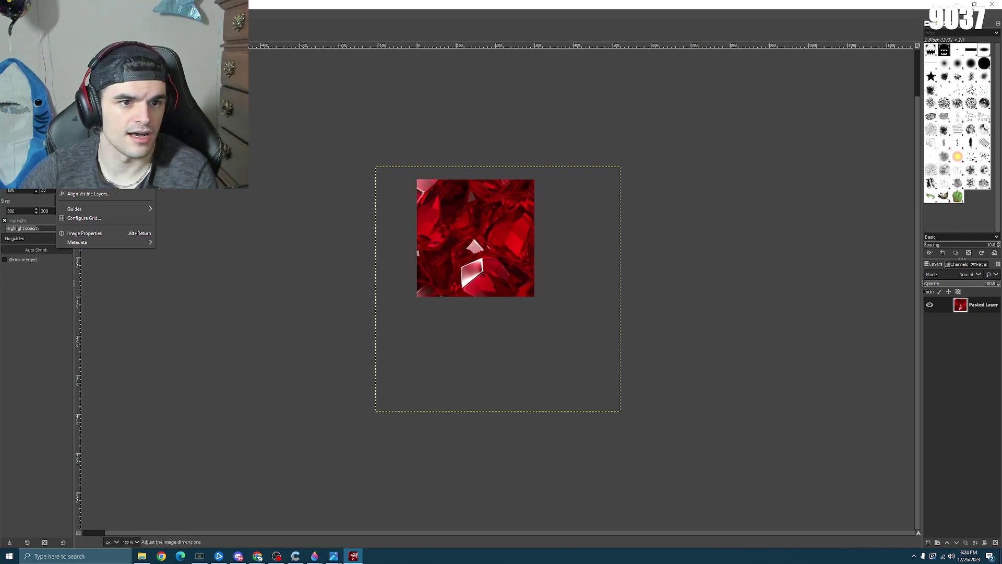
pyautogui.click(83, 82)
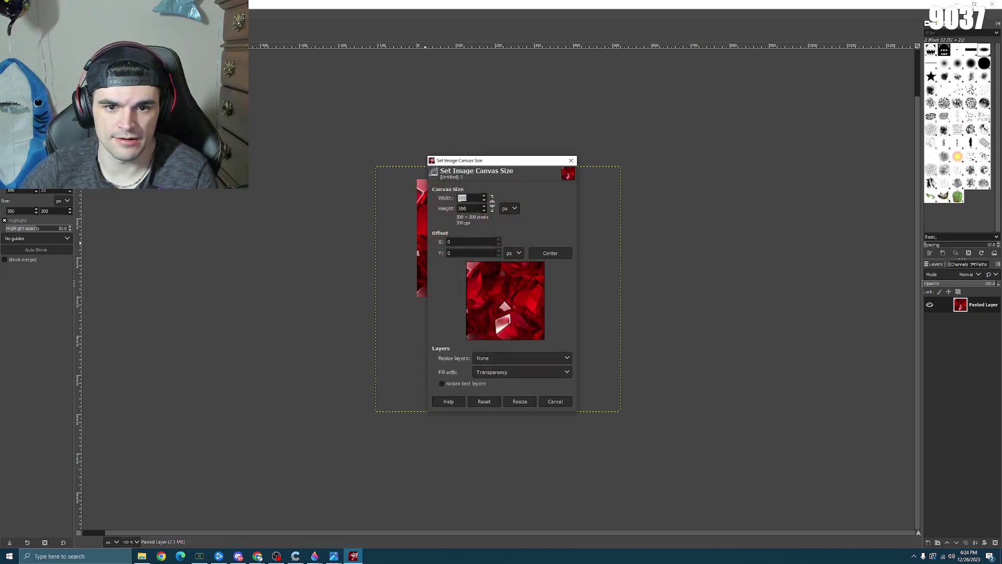
pyautogui.write('600')
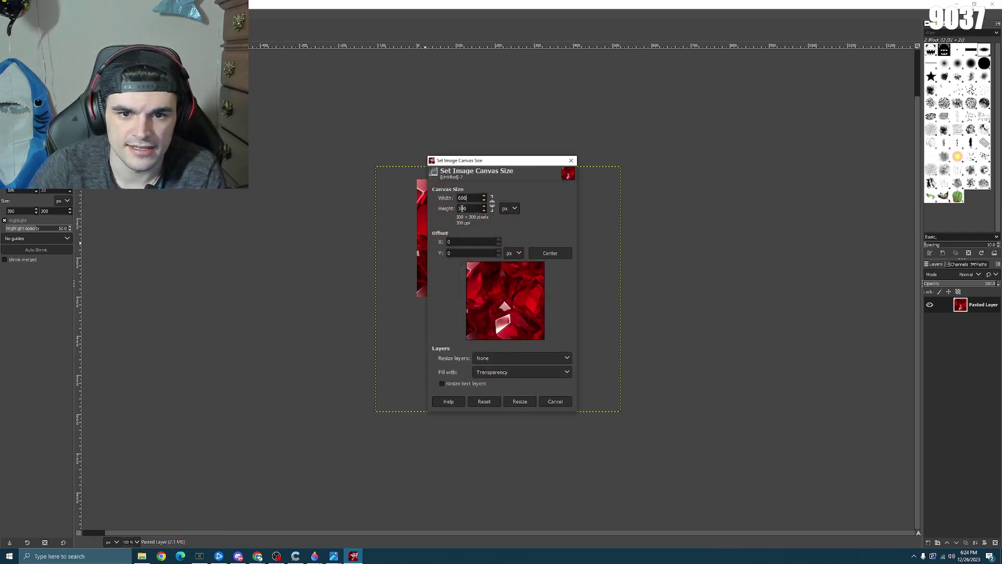
pyautogui.doubleClick(462, 209)
pyautogui.write('600')
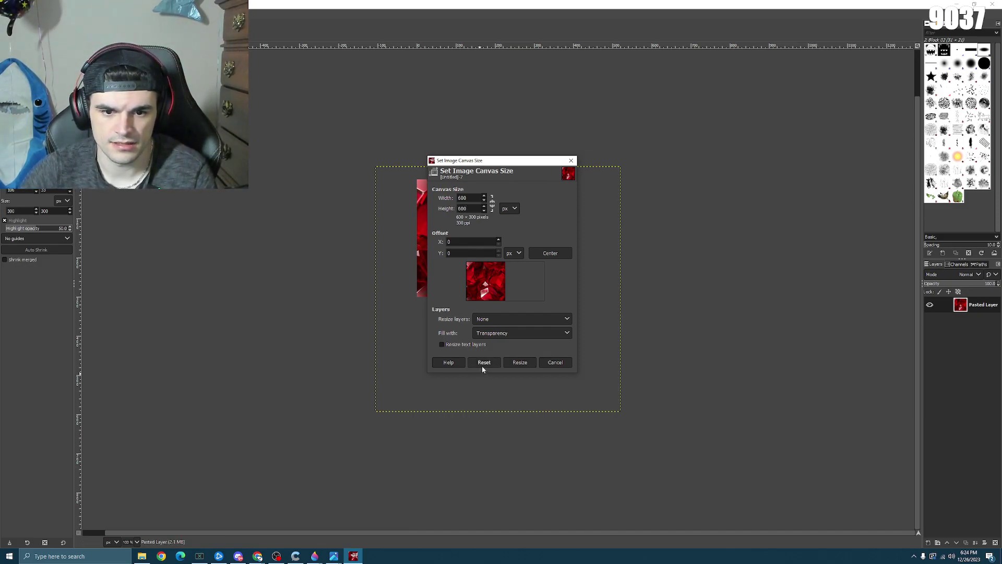
pyautogui.click(516, 365)
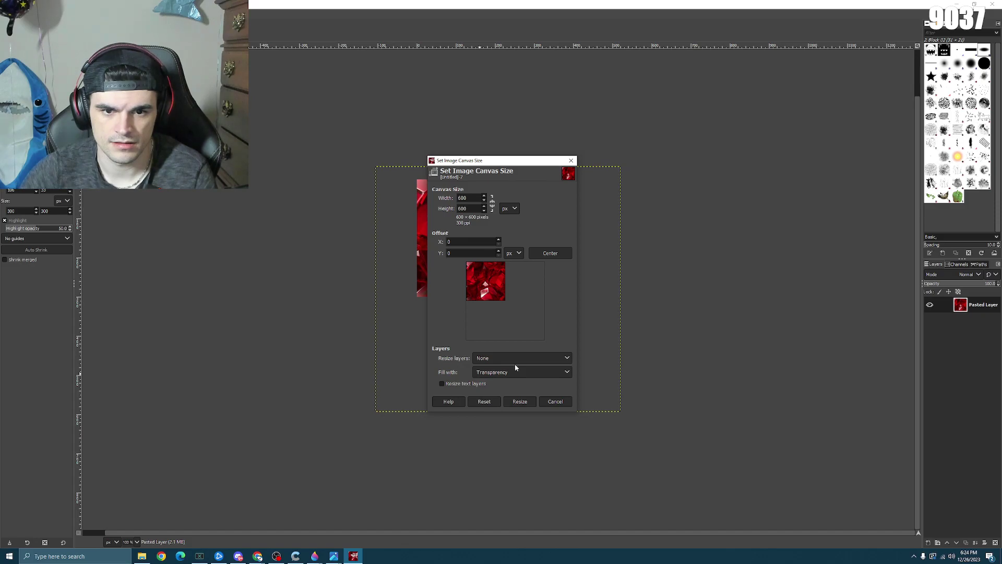
pyautogui.click(524, 402)
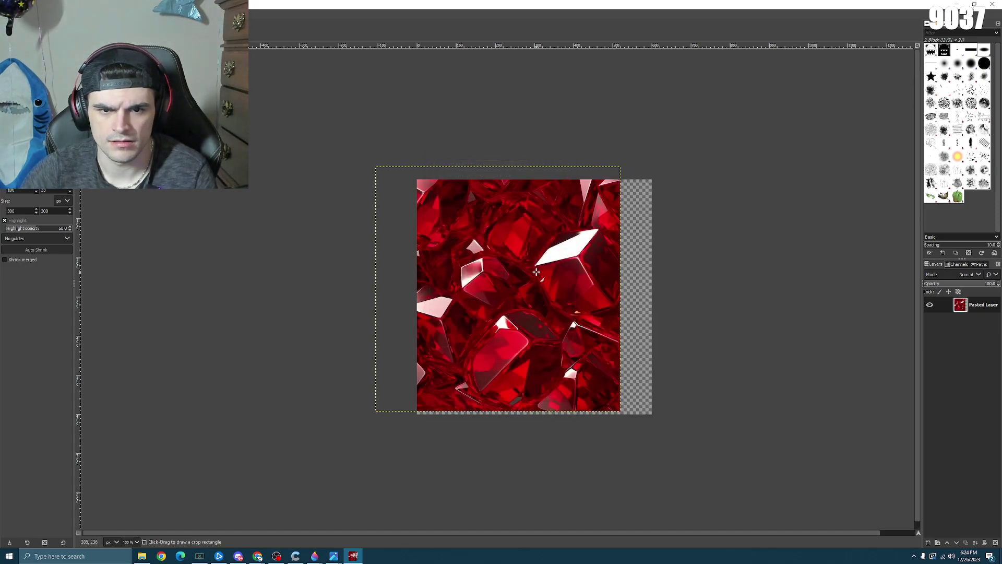
pyautogui.click(716, 262)
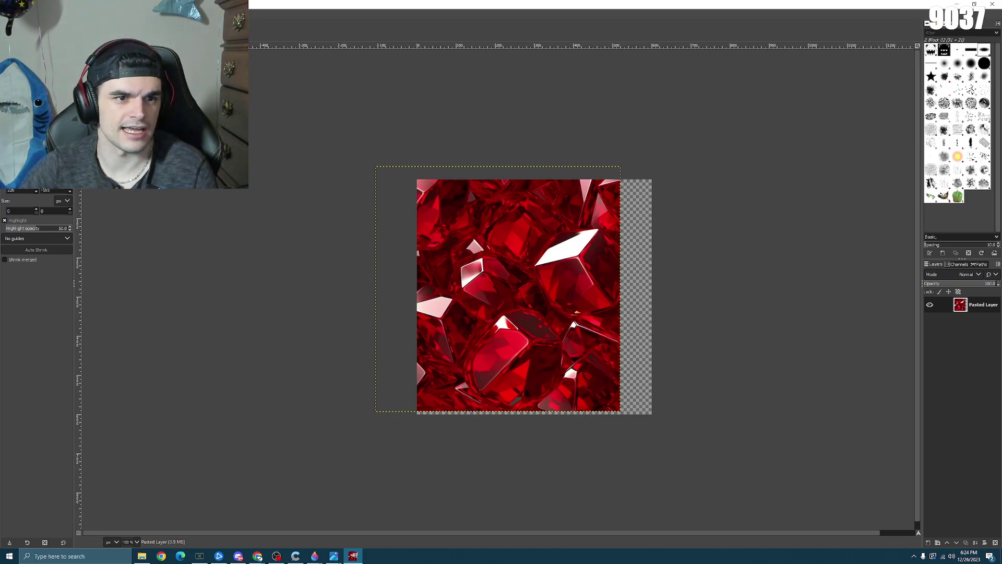
pyautogui.hotkey('alt', 'i')
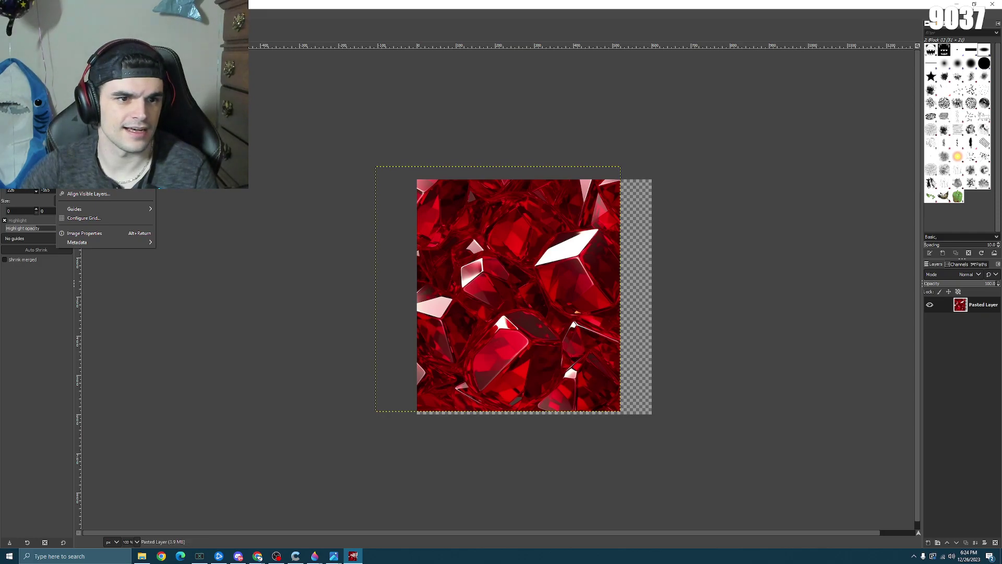
pyautogui.click(89, 87)
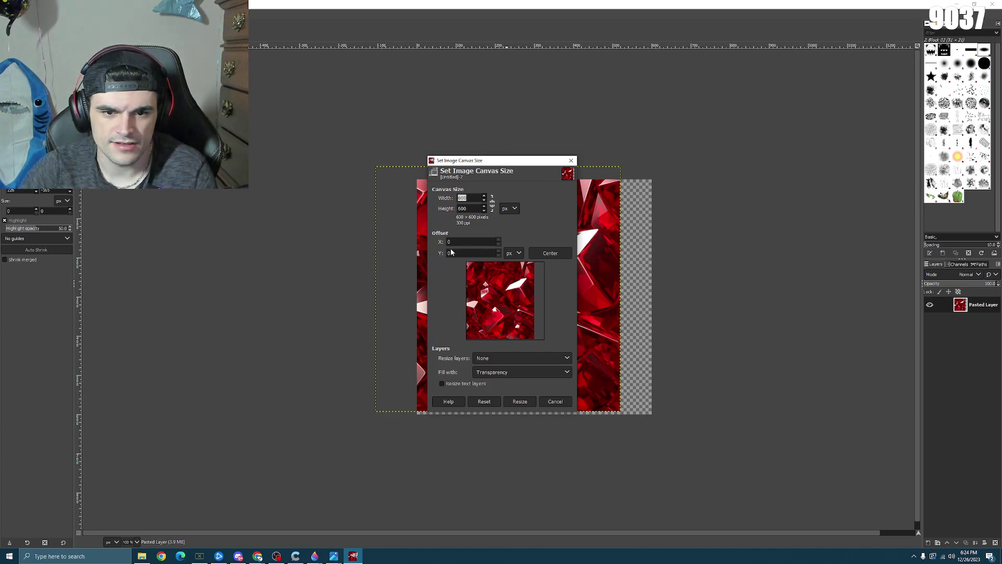
pyautogui.click(554, 254)
pyautogui.click(554, 254)
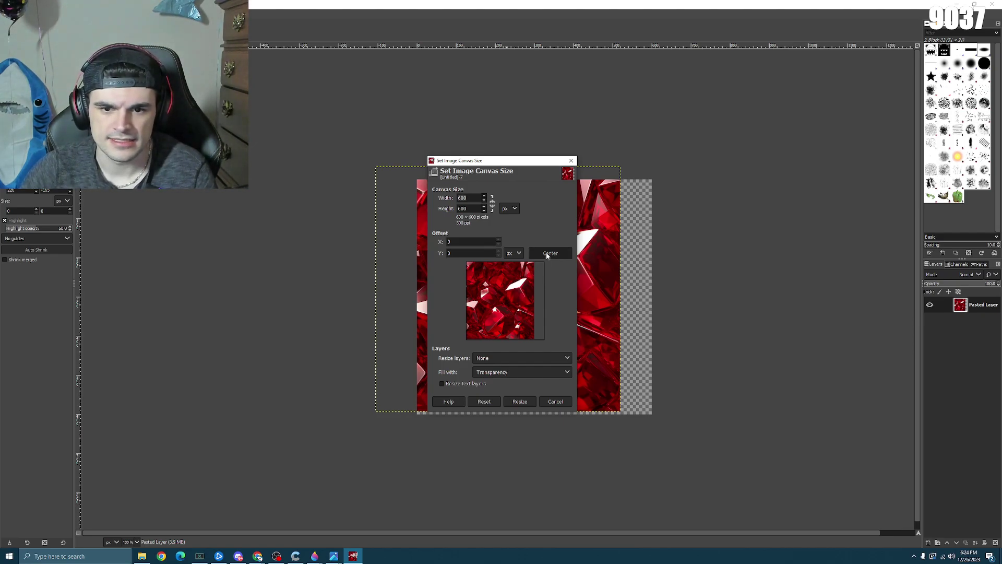
pyautogui.click(508, 372)
pyautogui.click(509, 373)
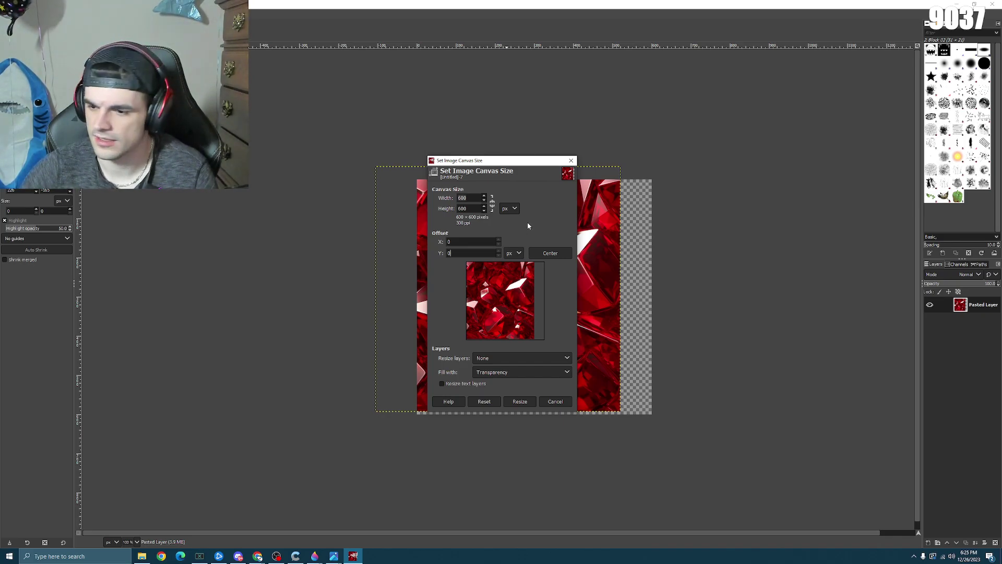
pyautogui.click(572, 160)
pyautogui.hotkey('alt', 'i')
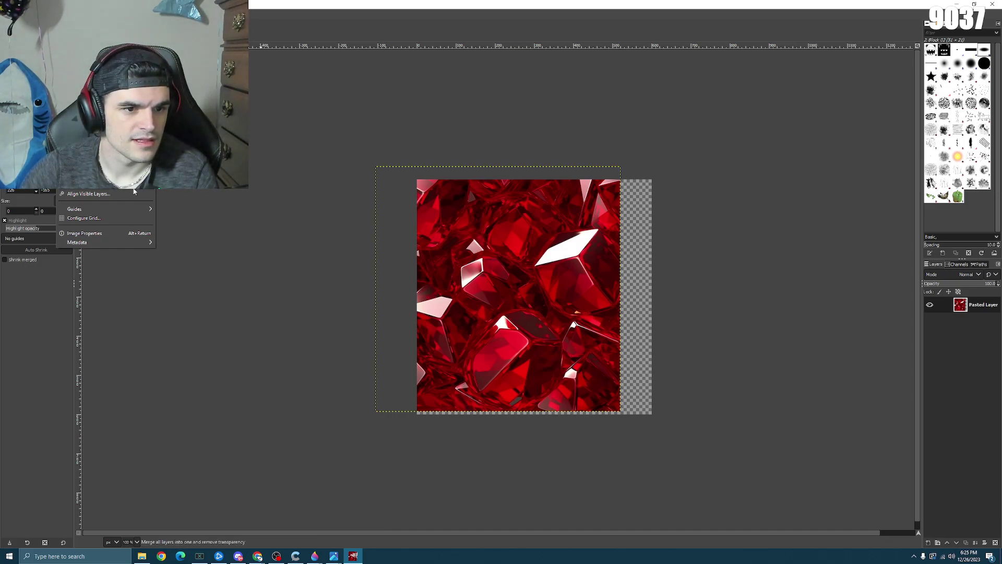
pyautogui.click(469, 256)
# - Move the ruby layer so its upper-left corner meets the canvas corner and the texture covers the whole canvas
pyautogui.press('s')
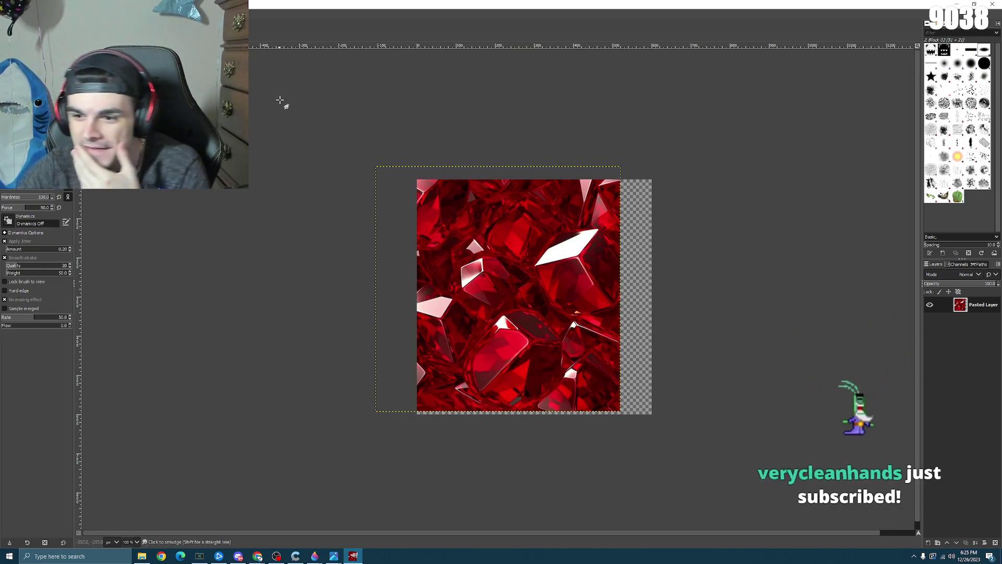
pyautogui.press('ctrl')
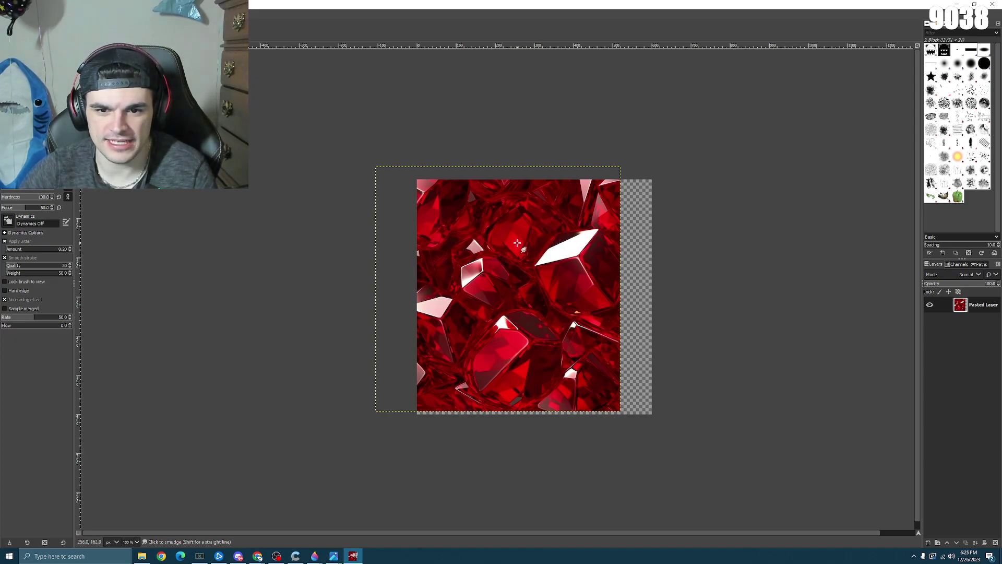
pyautogui.press('m')
pyautogui.moveTo(502, 253)
pyautogui.mouseDown()
pyautogui.moveTo(449, 253)
pyautogui.moveTo(509, 261)
pyautogui.moveTo(538, 368)
pyautogui.moveTo(344, 306)
pyautogui.moveTo(547, 267)
pyautogui.moveTo(531, 281)
pyautogui.moveTo(484, 245)
pyautogui.moveTo(509, 256)
pyautogui.mouseUp()
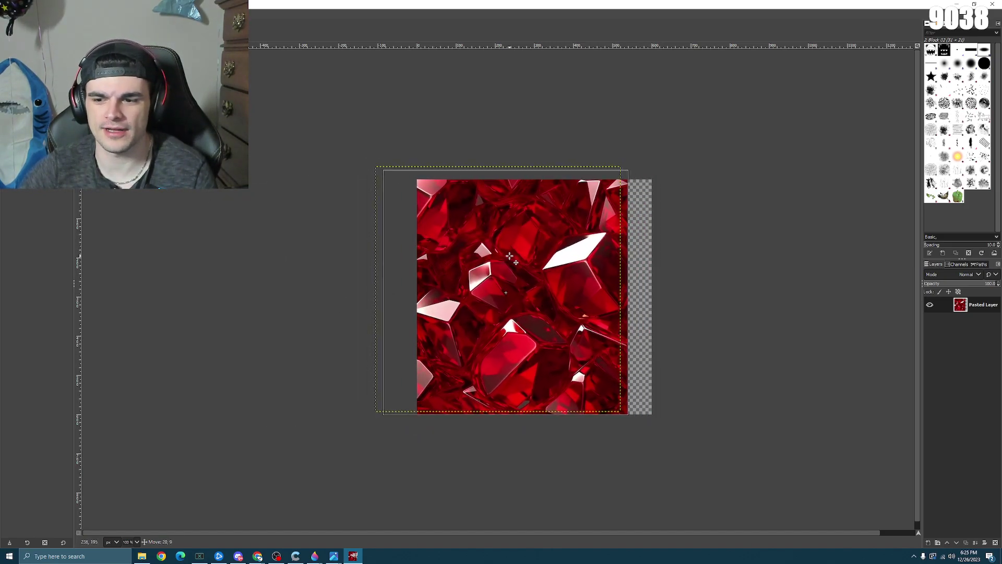
pyautogui.hotkey('ctrl', 'z')
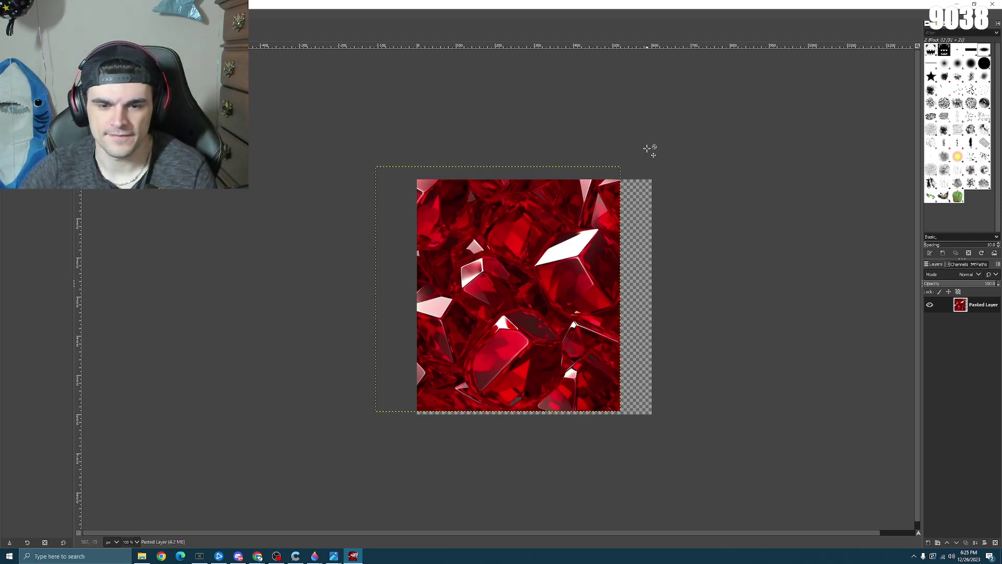
pyautogui.moveTo(500, 244); pyautogui.dragTo(543, 259)
pyautogui.moveTo(443, 217); pyautogui.dragTo(454, 219)
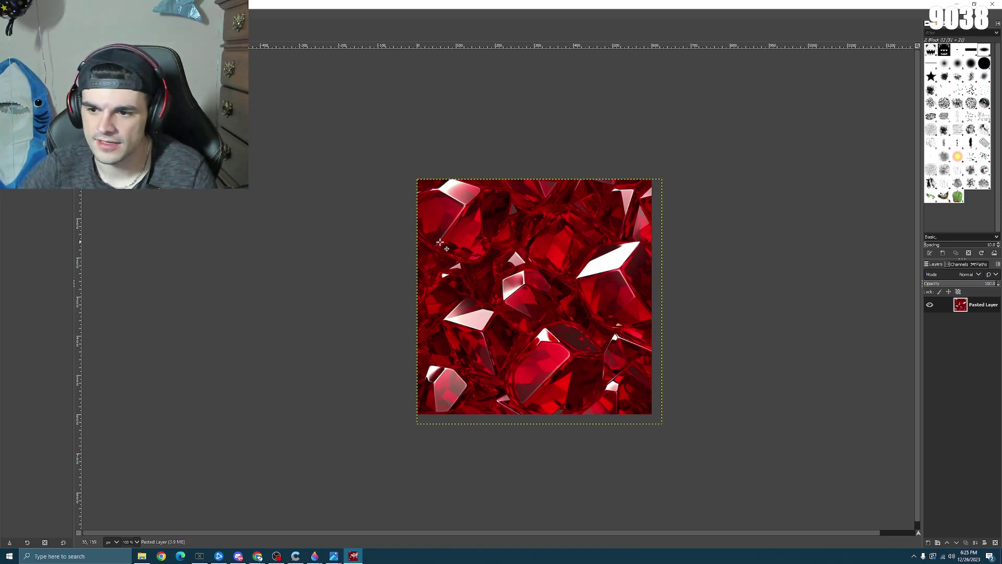
pyautogui.keyDown('ctrl'); pyautogui.scroll(7, 405, 158); pyautogui.keyUp('ctrl')
pyautogui.moveTo(286, 287)
pyautogui.mouseDown()
pyautogui.moveTo(291, 302)
pyautogui.moveTo(269, 280)
pyautogui.mouseUp()
pyautogui.keyDown('ctrl'); pyautogui.scroll(-7, 270, 280); pyautogui.keyUp('ctrl')
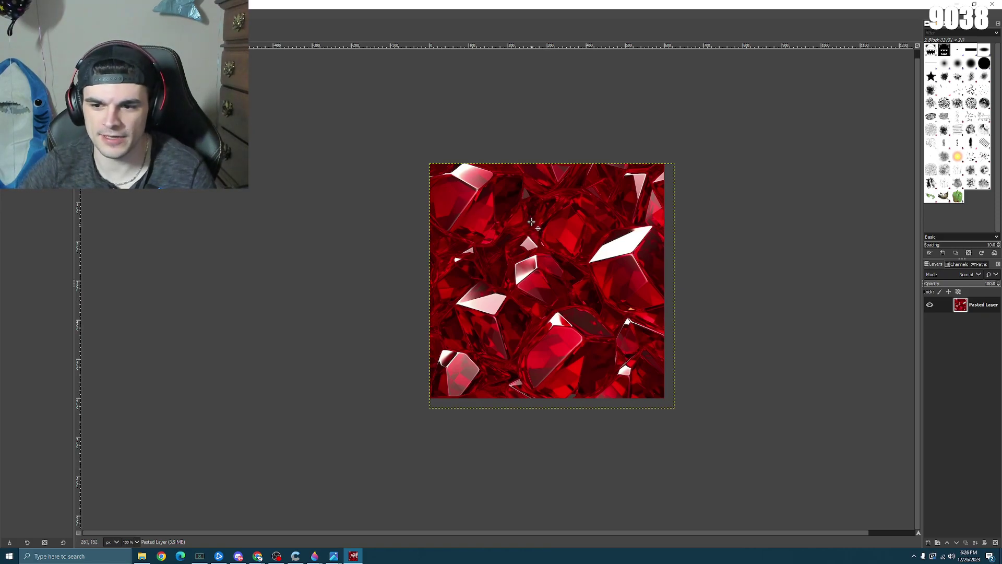
# - Undo the ruby layer moves and the canvas enlargement, going back to the 300 × 300 px crop
pyautogui.hotkey('ctrl', 'z')
pyautogui.hotkey('ctrl', 'z')
pyautogui.hotkey('ctrl', 'z')
pyautogui.hotkey('ctrl', 'z')
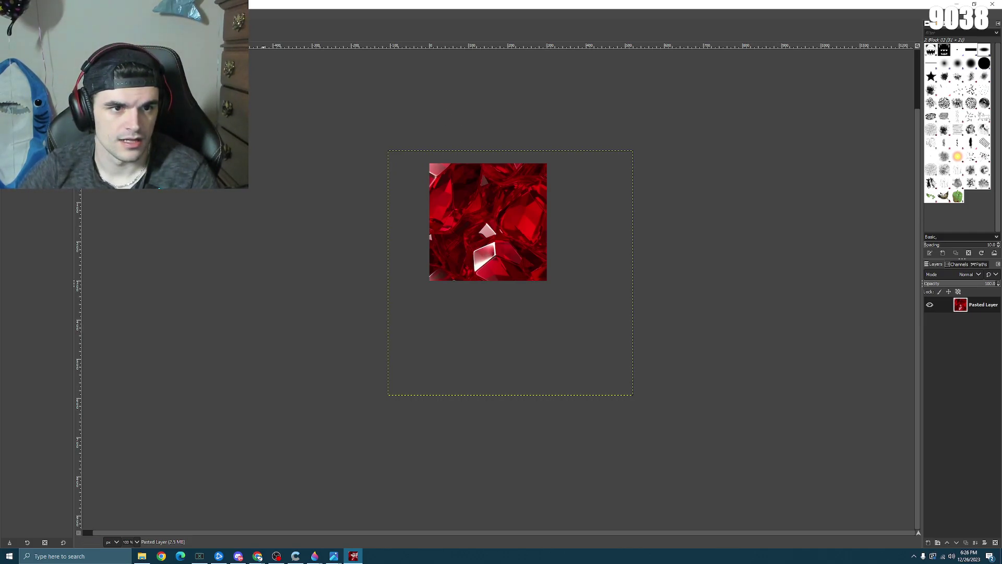
# - Try enlarging the image canvas to 600 × 600 px with all layers resized, and undo it
pyautogui.click(66, 14)
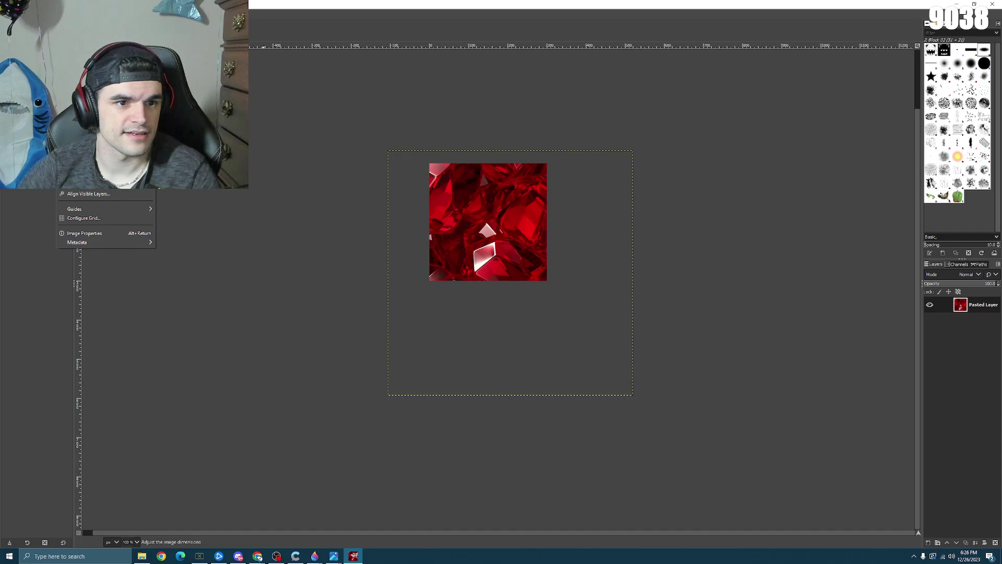
pyautogui.click(102, 82)
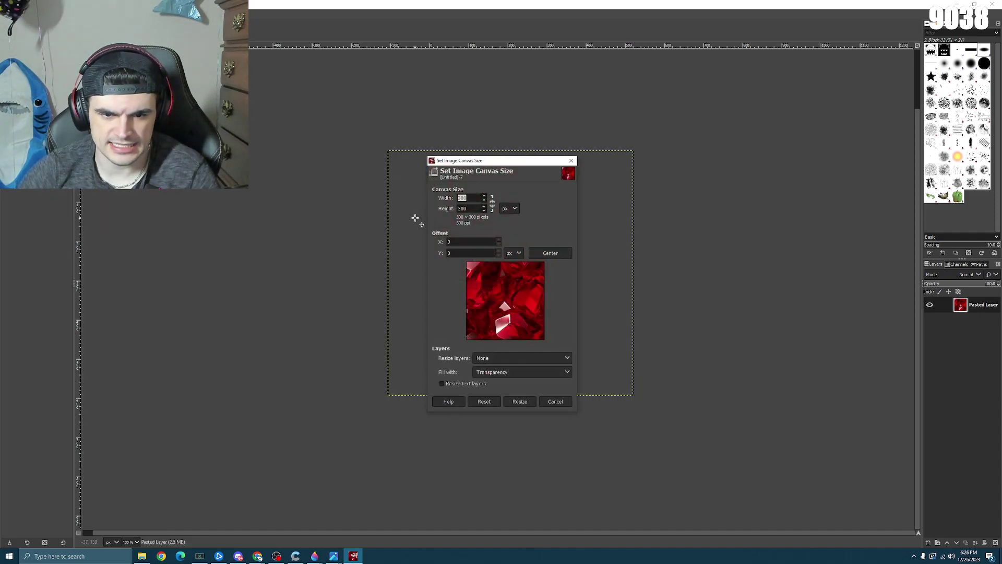
pyautogui.click(502, 358)
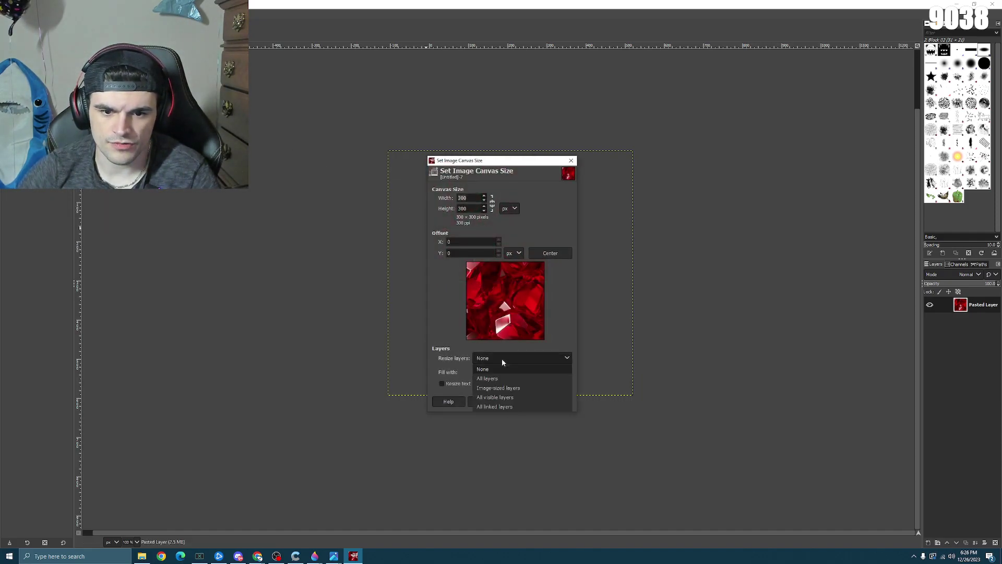
pyautogui.click(488, 379)
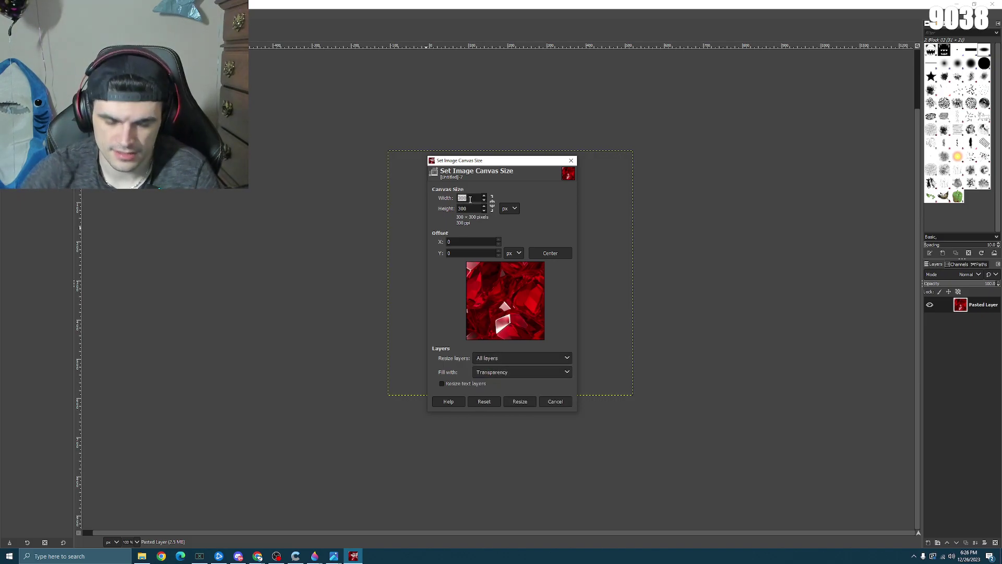
pyautogui.write('600')
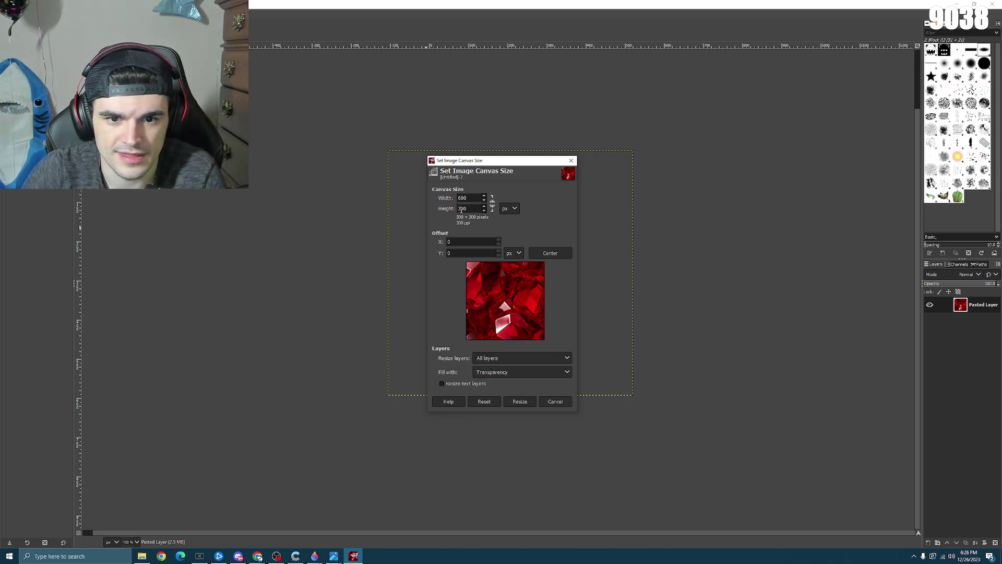
pyautogui.doubleClick(461, 210)
pyautogui.write('600')
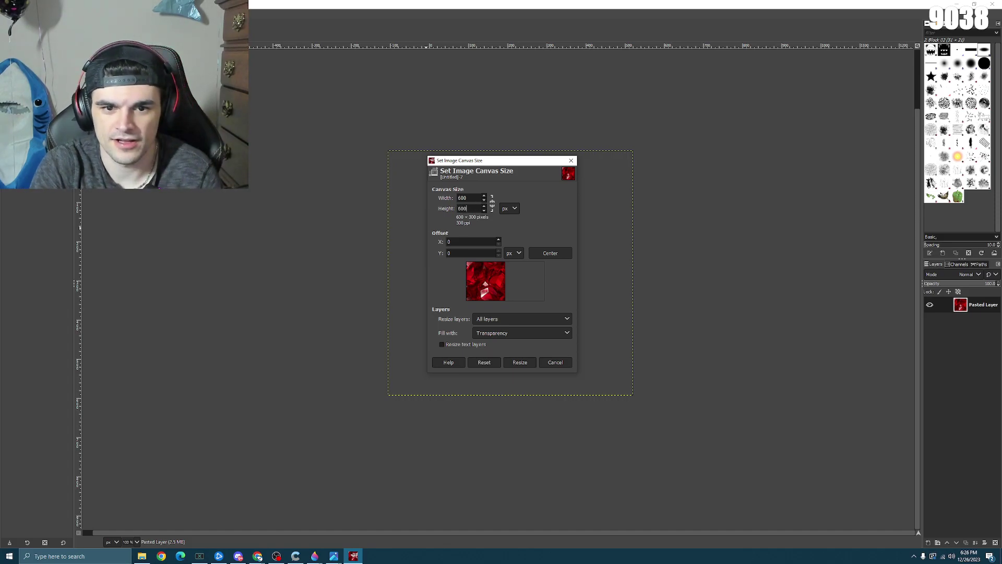
pyautogui.click(521, 363)
pyautogui.click(521, 403)
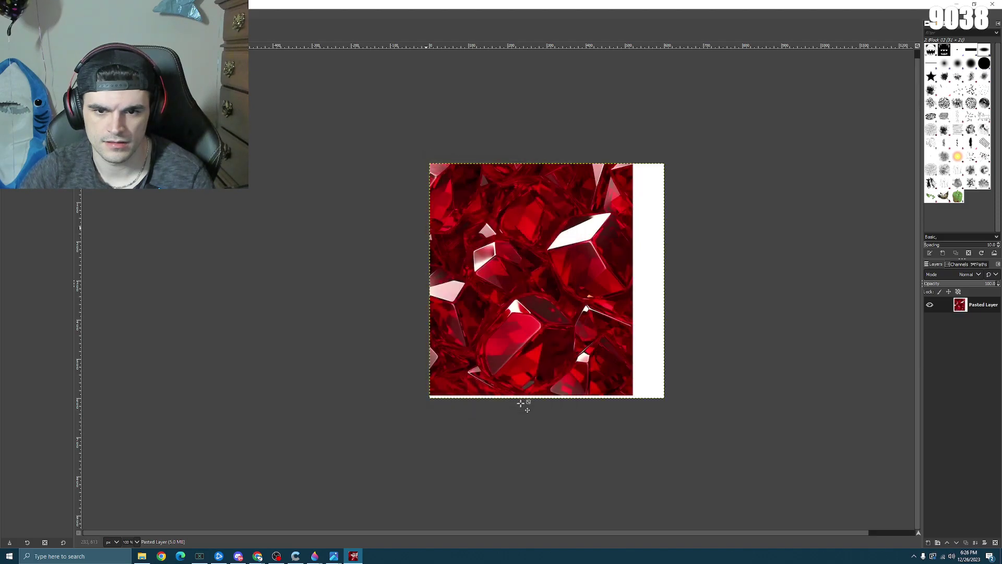
pyautogui.hotkey('ctrl', 'z')
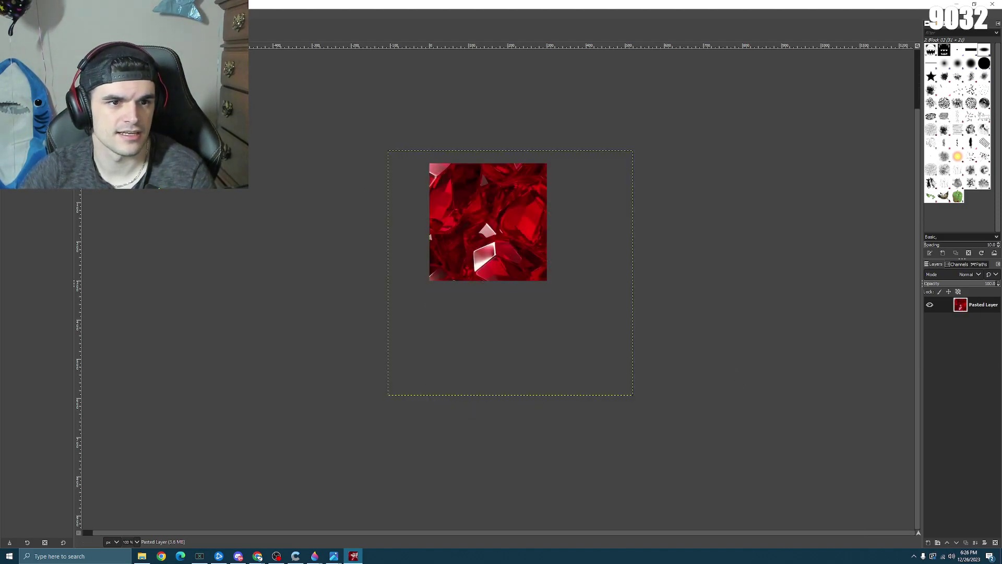
pyautogui.hotkey('alt', 'i')
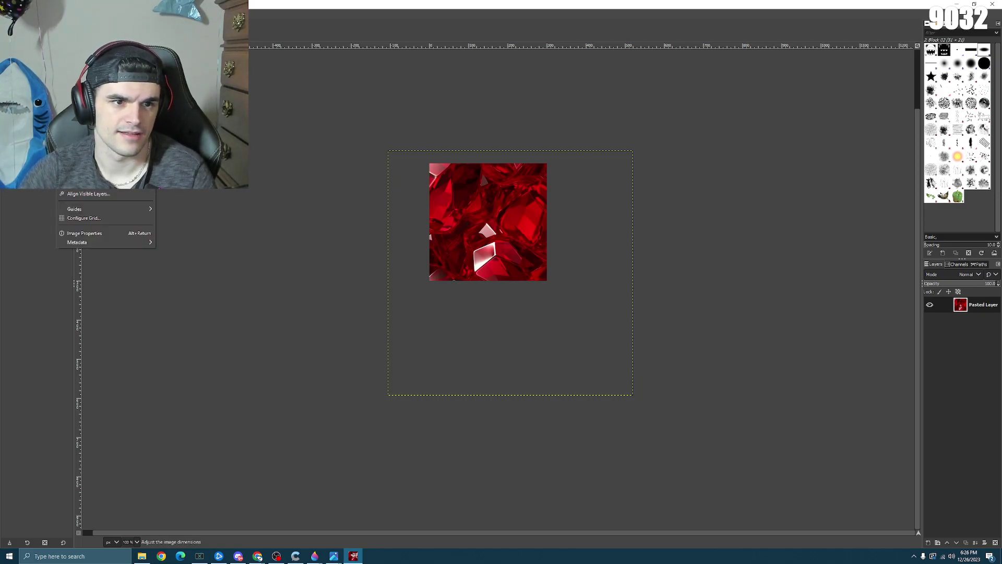
pyautogui.press('Return')
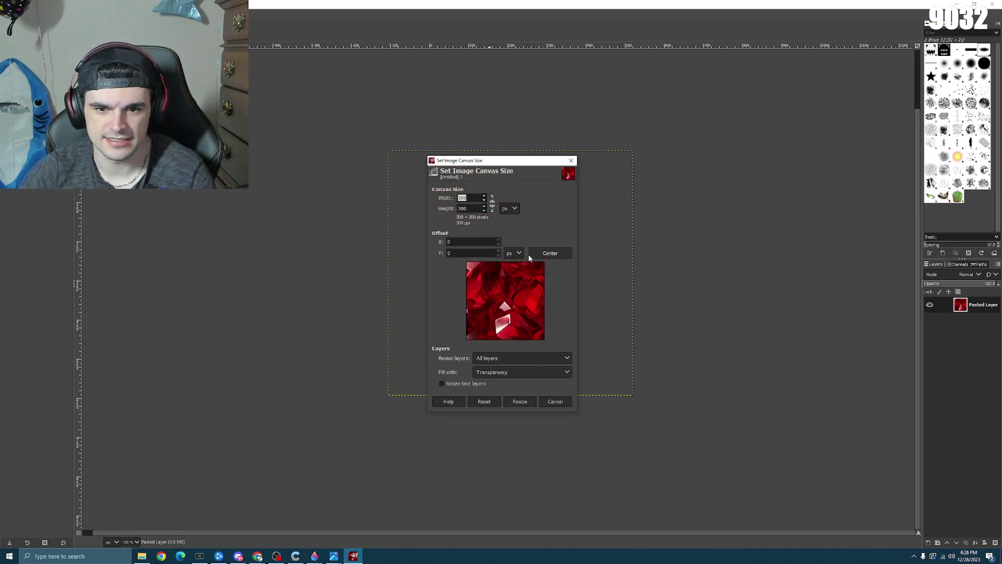
pyautogui.click(562, 256)
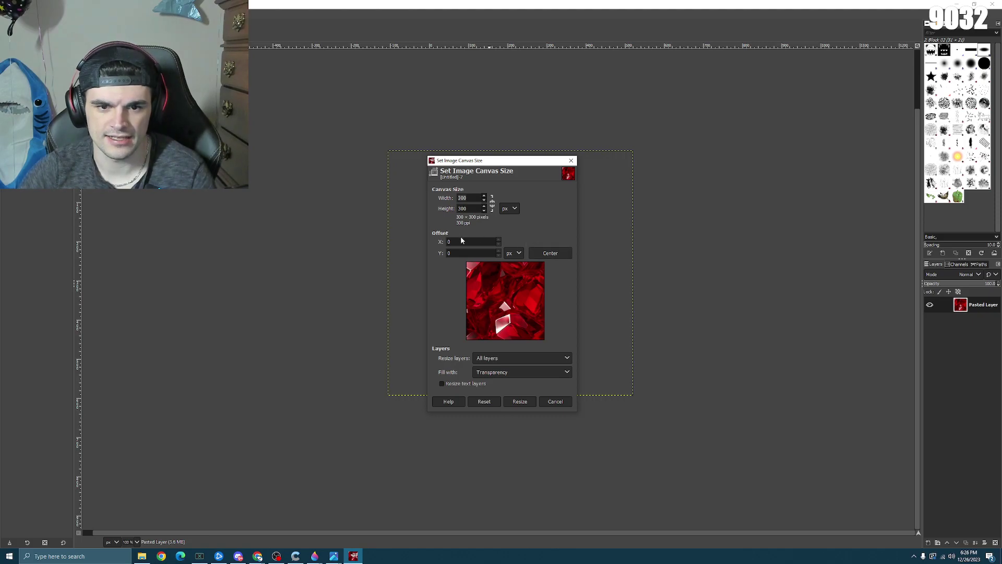
pyautogui.click(570, 161)
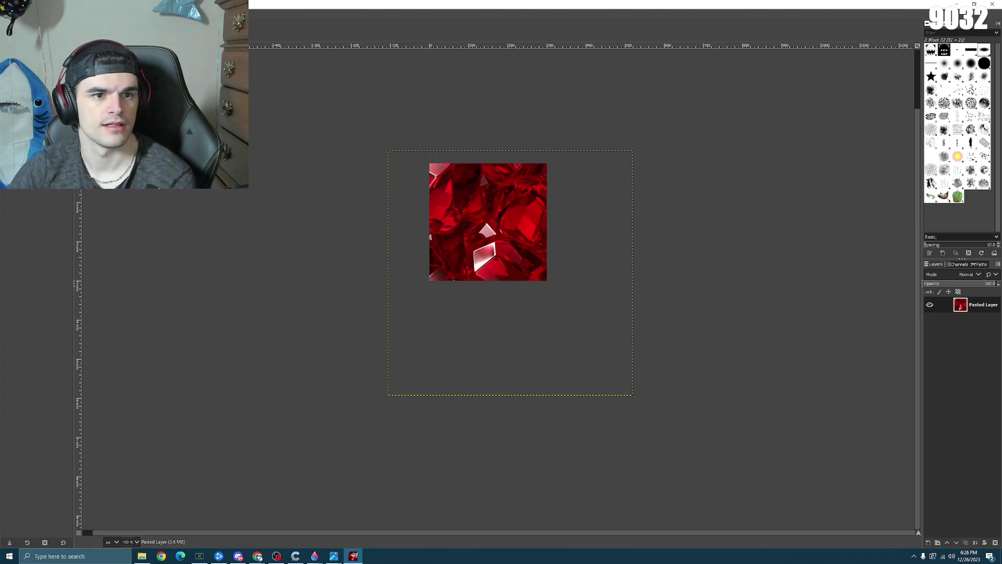
# - Scale the cropped ruby image to 600 × 600 px with cubic interpolation
pyautogui.hotkey('alt', 'i')
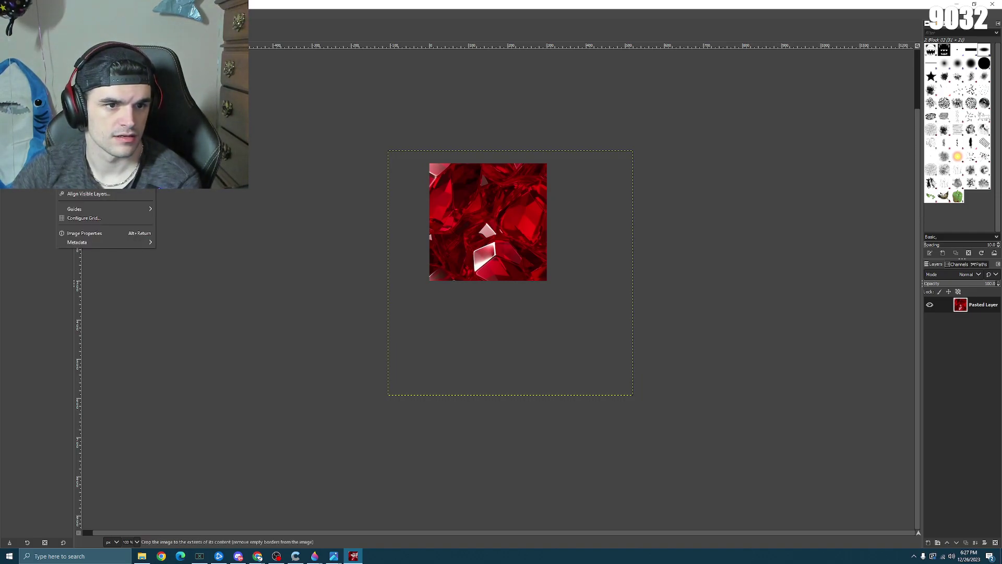
pyautogui.click(84, 119)
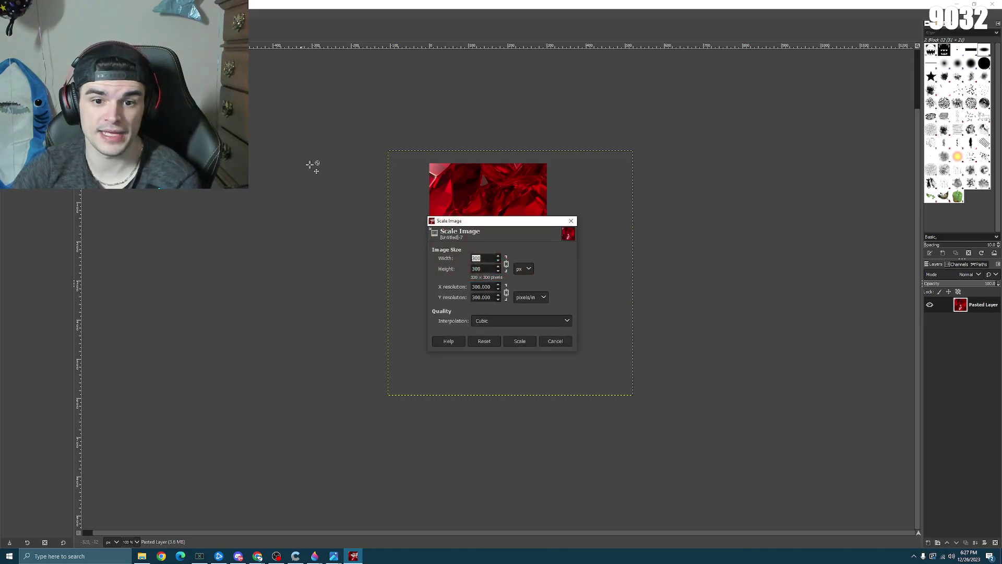
pyautogui.write('600')
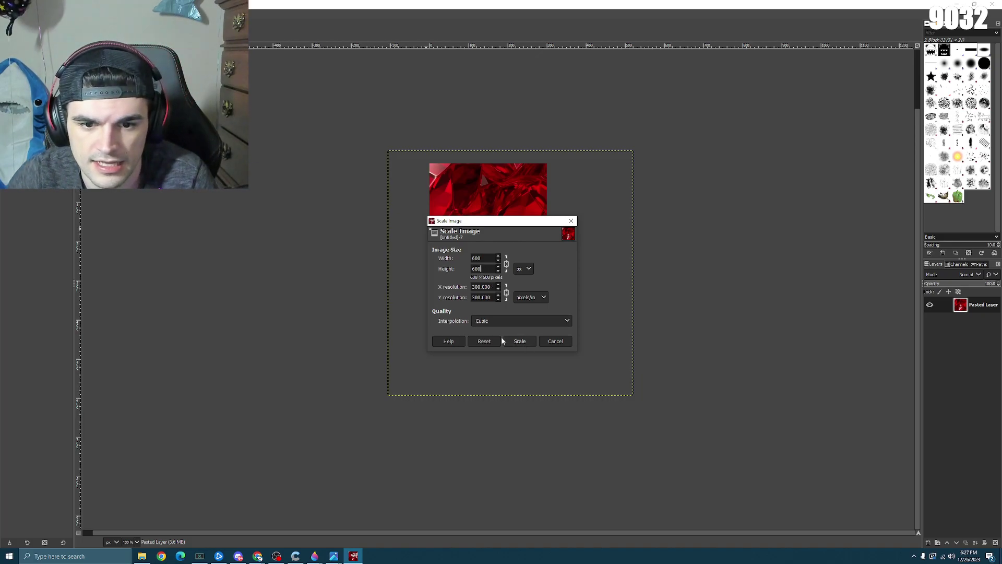
pyautogui.click(519, 342)
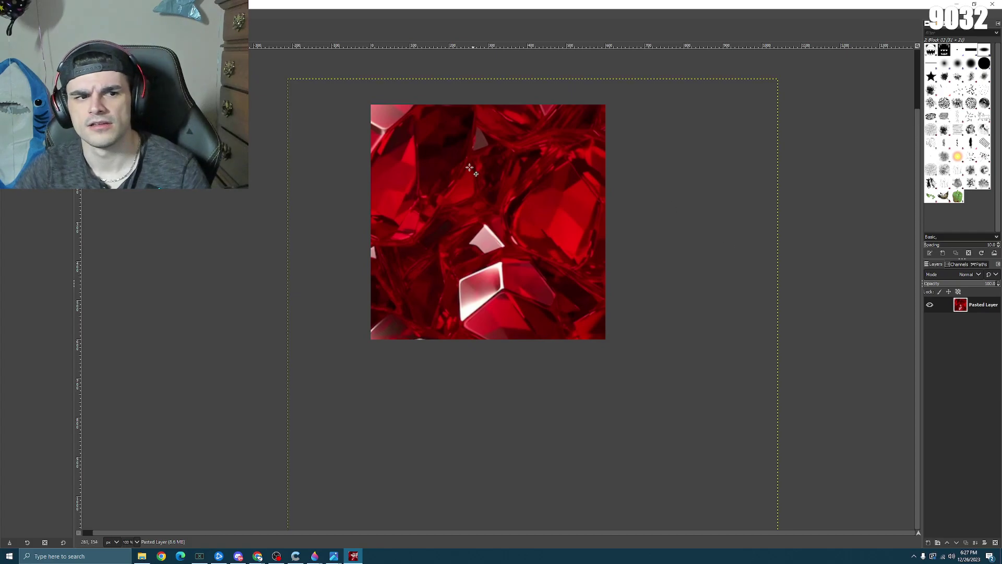
# - Examine the scaled ruby texture up close and as a whole to judge its sharpness and facet pattern
pyautogui.keyDown('ctrl'); pyautogui.scroll(-2, 503, 197); pyautogui.keyUp('ctrl')
pyautogui.keyDown('ctrl'); pyautogui.scroll(-1, 503, 197); pyautogui.keyUp('ctrl')
pyautogui.keyDown('ctrl'); pyautogui.scroll(3, 501, 162); pyautogui.keyUp('ctrl')
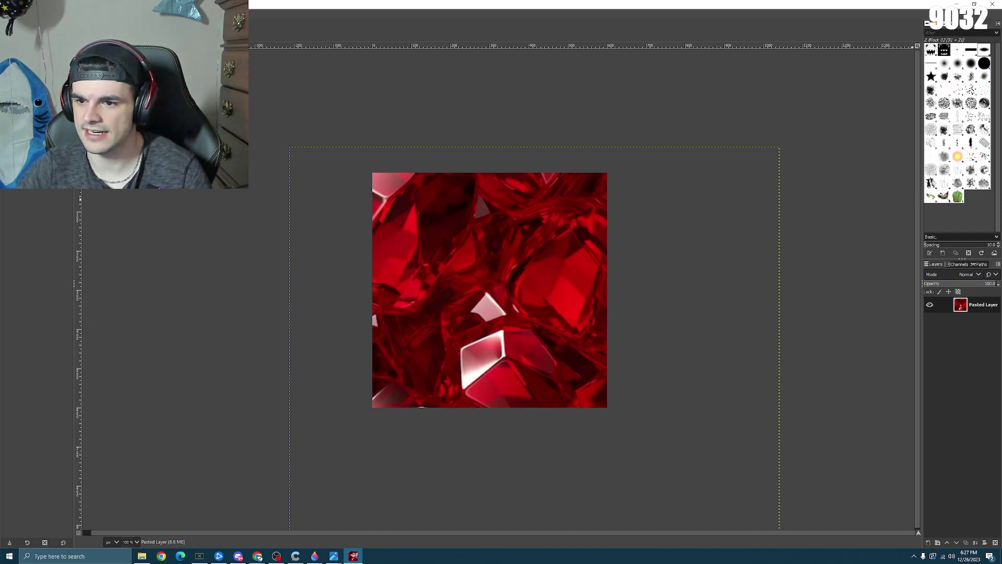
pyautogui.moveTo(781, 214)
pyautogui.mouseDown()
pyautogui.moveTo(745, 206)
pyautogui.moveTo(776, 69)
pyautogui.moveTo(777, 215)
pyautogui.moveTo(825, 281)
pyautogui.moveTo(839, 354)
pyautogui.moveTo(884, 243)
pyautogui.moveTo(779, 214)
pyautogui.mouseUp()
pyautogui.scroll(-3, 783, 197)
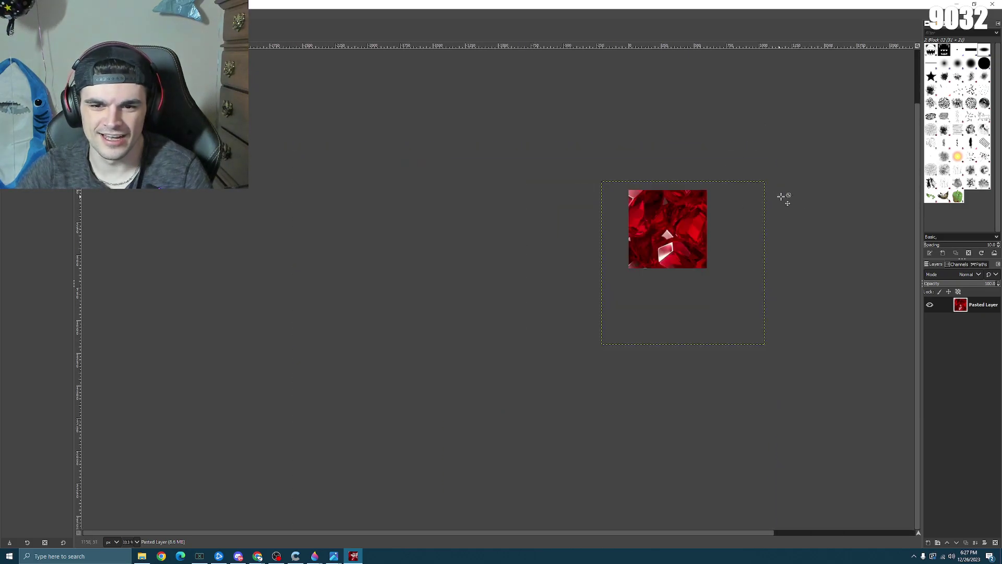
pyautogui.scroll(3, 825, 205)
pyautogui.scroll(-2, 497, 217)
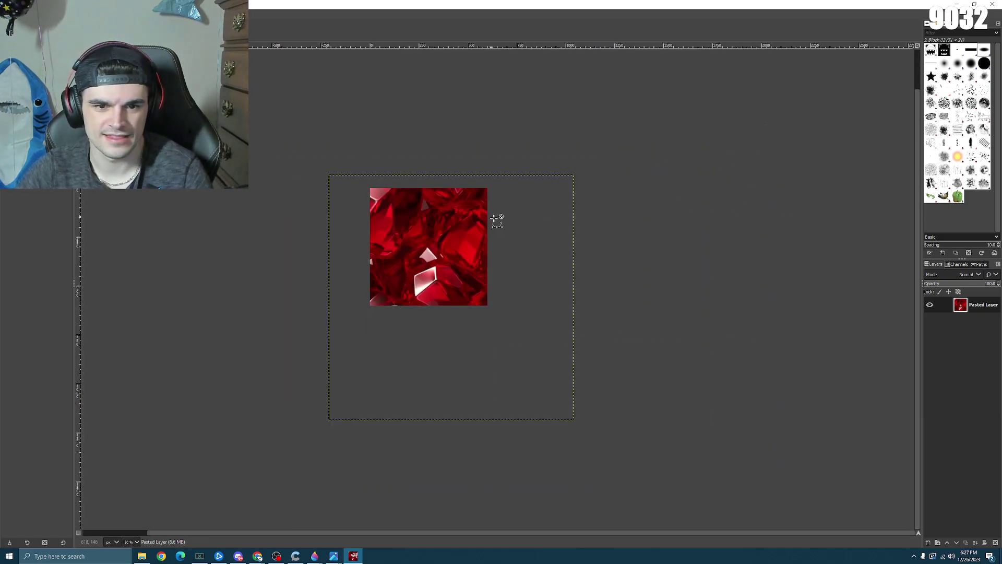
pyautogui.scroll(3, 503, 227)
pyautogui.scroll(-3, 501, 229)
pyautogui.scroll(3, 499, 230)
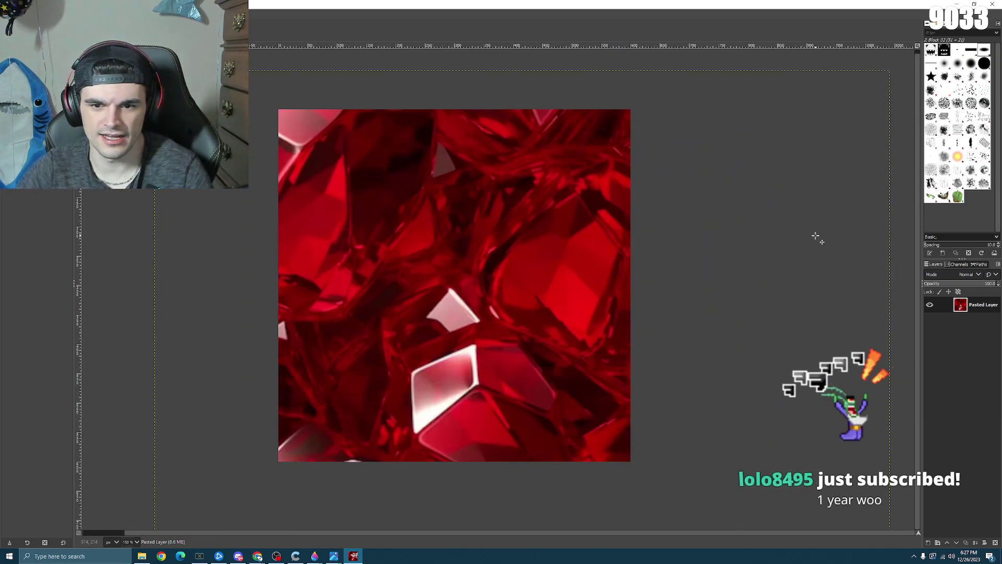
pyautogui.scroll(-2, 807, 233)
# - Undo the image scaling and the crop, going back to the full ruby texture
pyautogui.hotkey('ctrl', 'z')
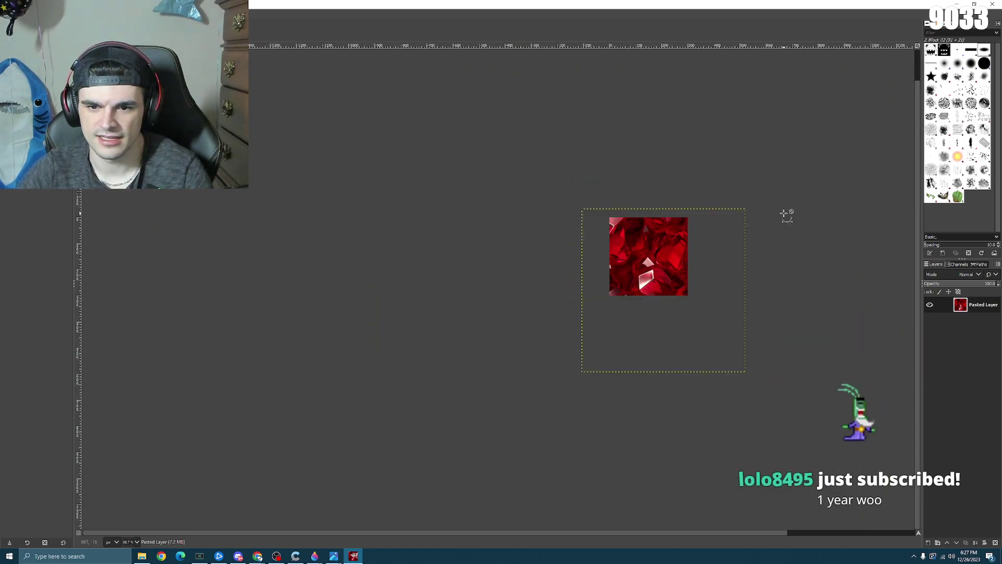
pyautogui.hotkey('ctrl', 'z')
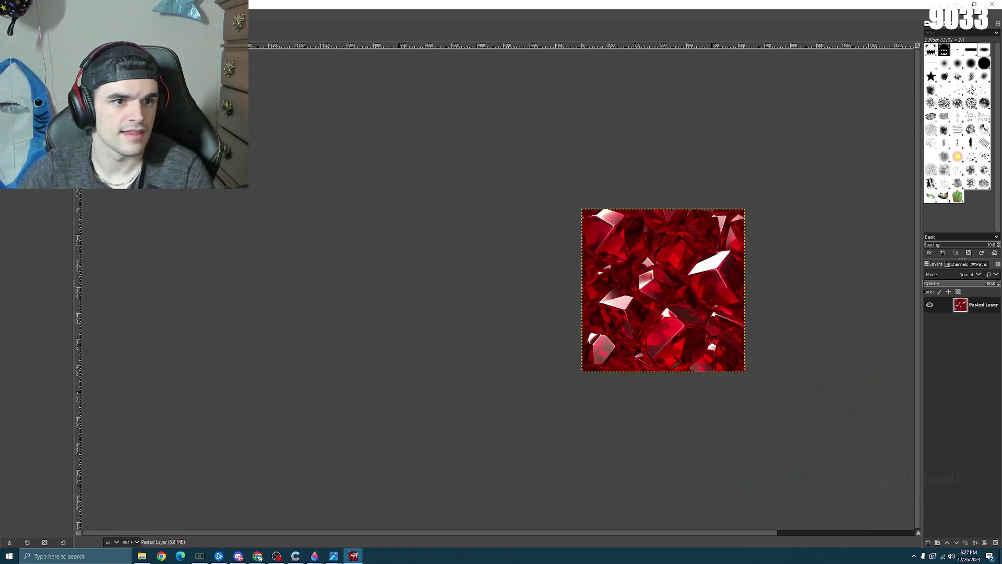
pyautogui.hotkey('alt', 'e')
pyautogui.press('Escape')
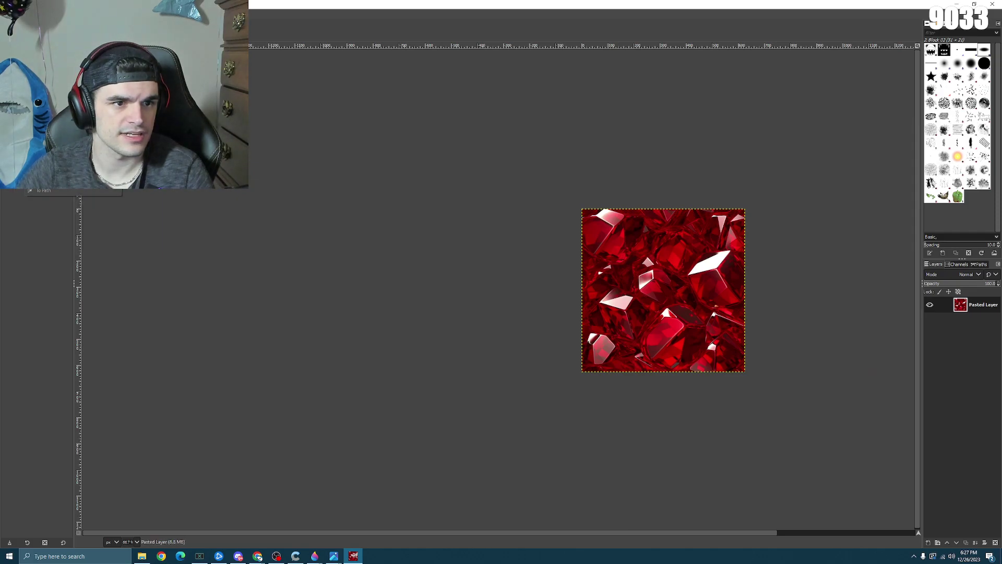
pyautogui.moveTo(19, 14)
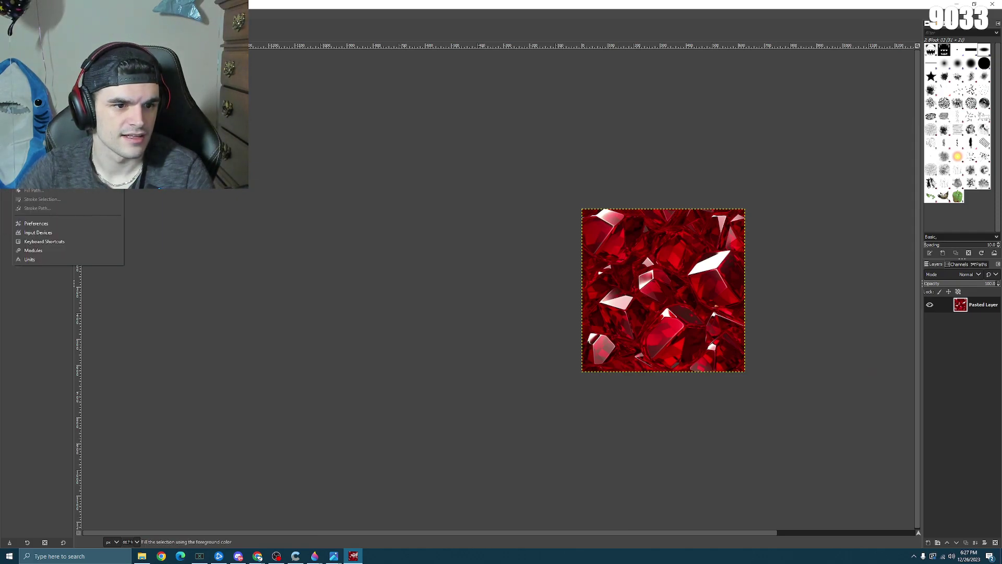
pyautogui.click(387, 131)
pyautogui.scroll(-2, 711, 190)
pyautogui.scroll(3, 751, 199)
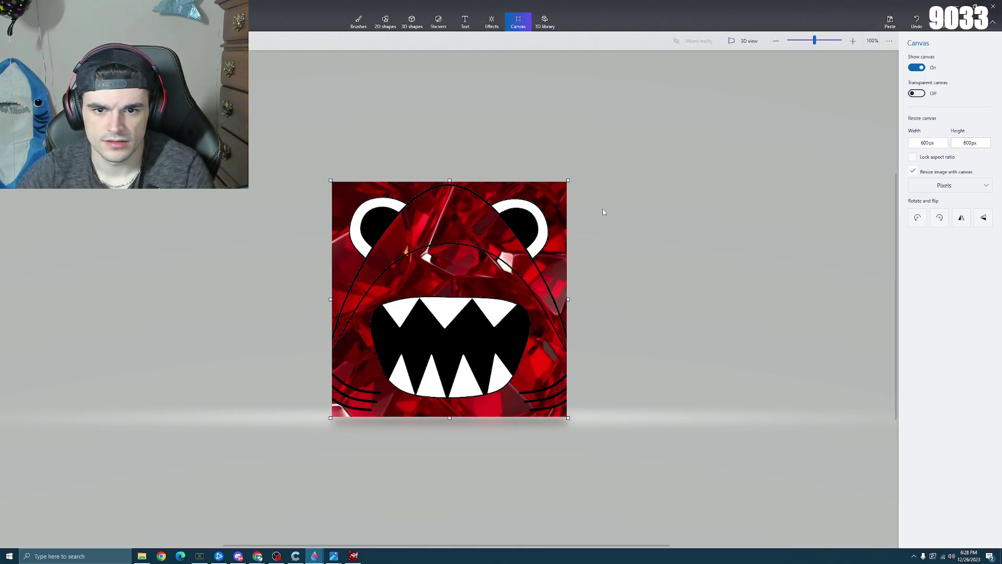
# - Switch to Paint 3D and undo the shark line art and the earlier texture edits, back to the full ruby texture
pyautogui.hotkey('ctrl', 'z')
pyautogui.hotkey('ctrl', 'z')
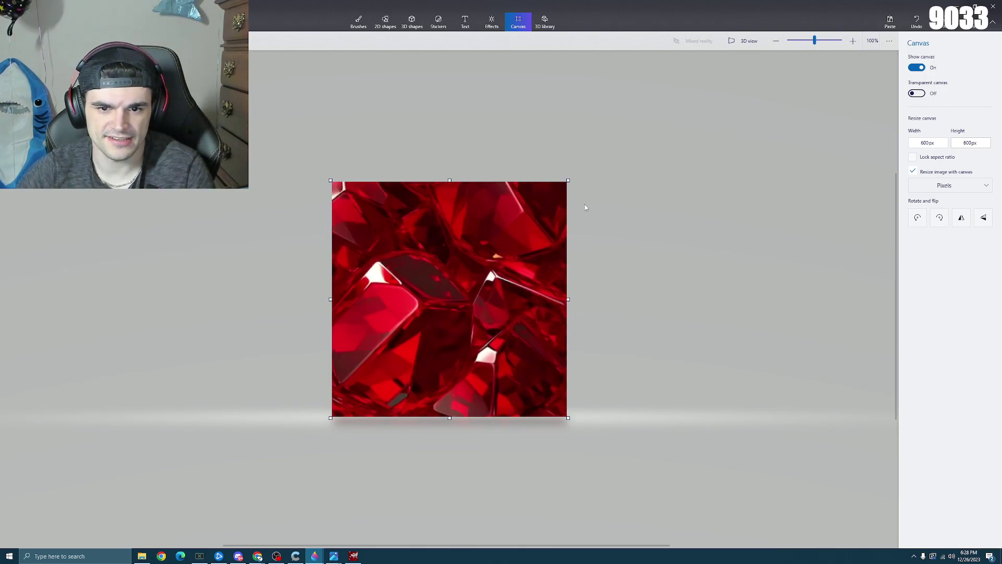
pyautogui.hotkey('ctrl', 'z')
pyautogui.hotkey('ctrl', 'z')
pyautogui.hotkey('ctrl', 'z')
pyautogui.hotkey('ctrl', 'z')
pyautogui.hotkey('ctrl', 'z')
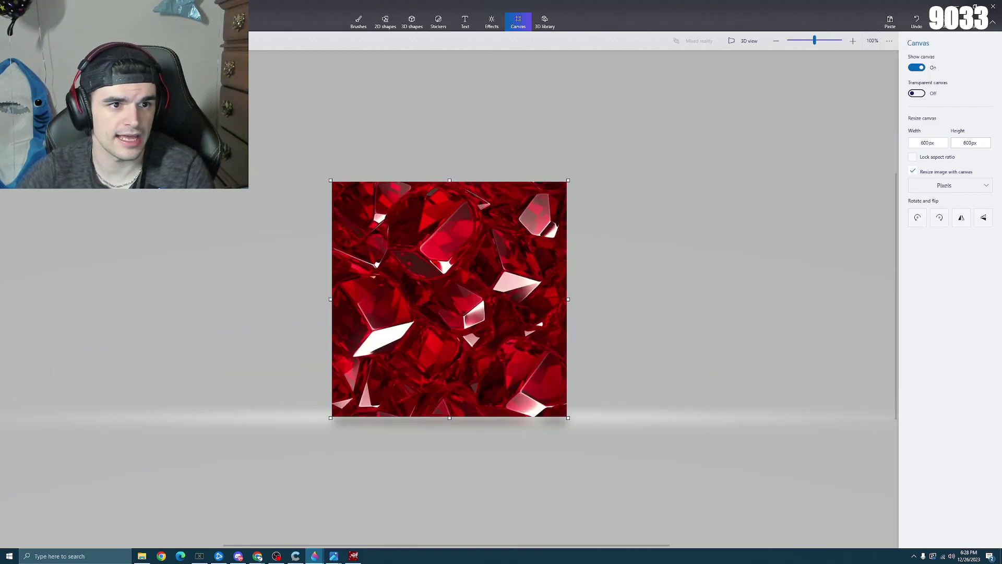
# - Crop the ruby texture to a 303 × 303 px square in its upper middle around the large round gem
pyautogui.click(65, 41)
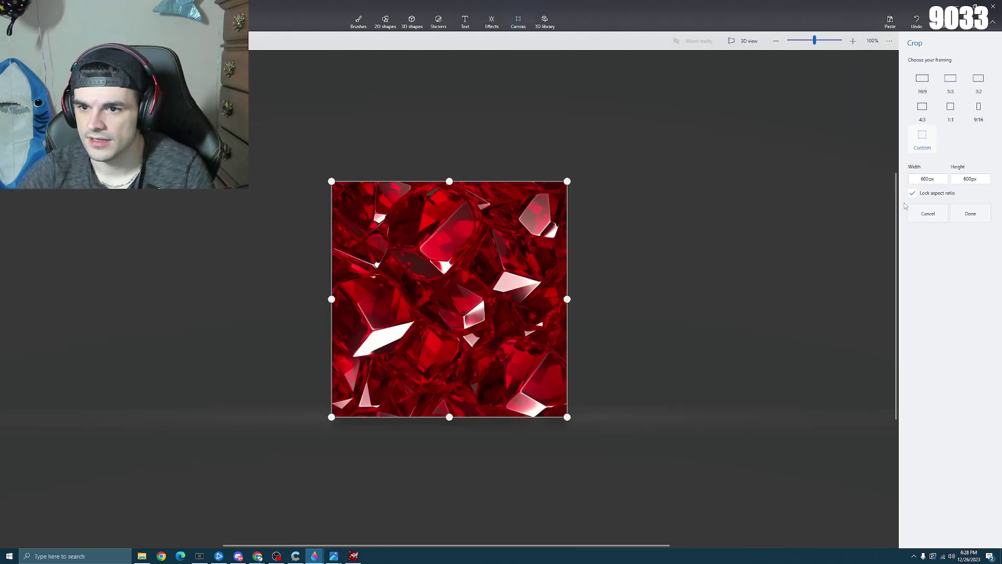
pyautogui.moveTo(331, 180); pyautogui.dragTo(427, 275)
pyautogui.moveTo(496, 330); pyautogui.dragTo(462, 272)
pyautogui.moveTo(496, 305); pyautogui.dragTo(479, 398)
pyautogui.moveTo(468, 348); pyautogui.dragTo(446, 216)
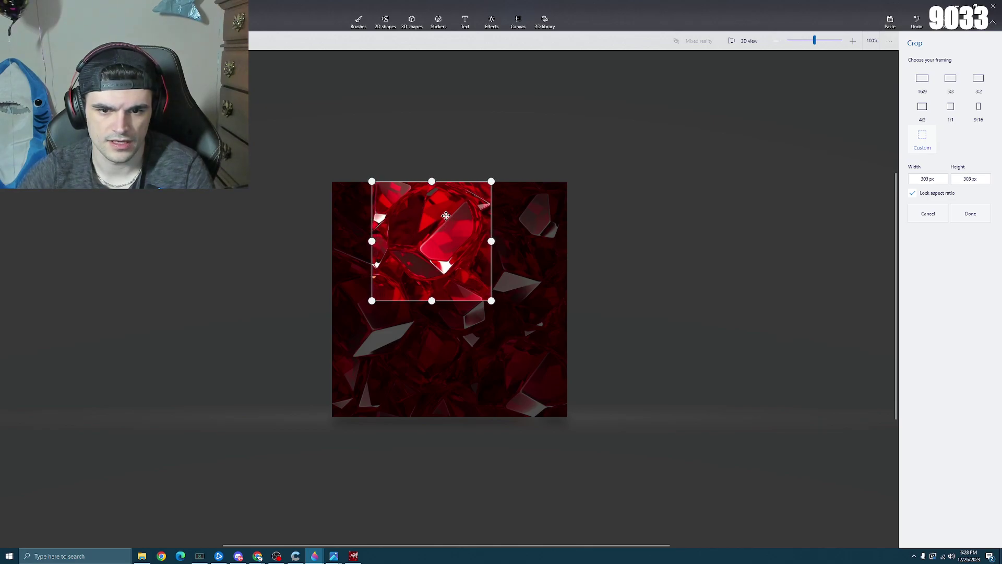
pyautogui.click(970, 215)
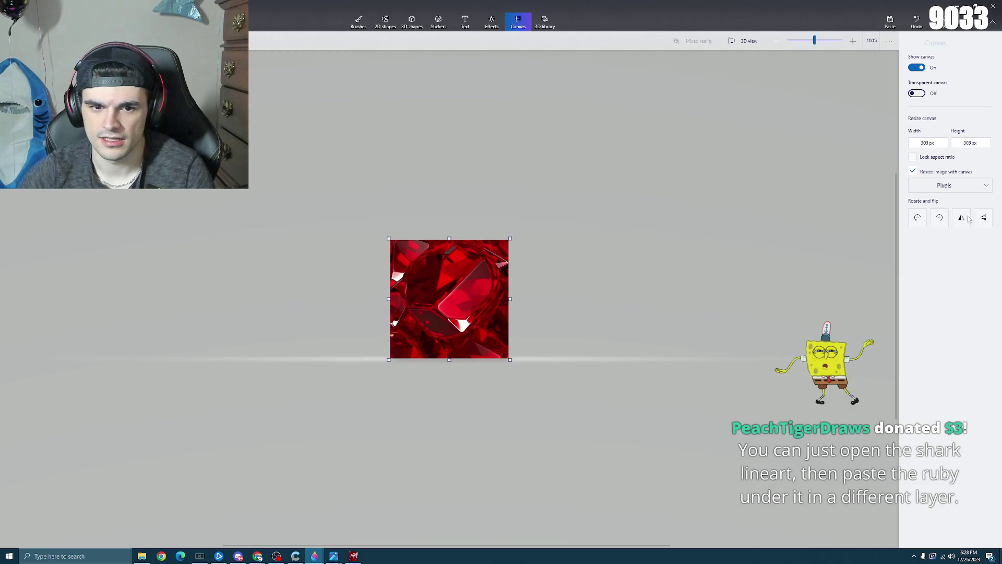
# - Resize the canvas together with its image to 600 × 600 px and rotate the texture 90° clockwise
pyautogui.click(924, 143)
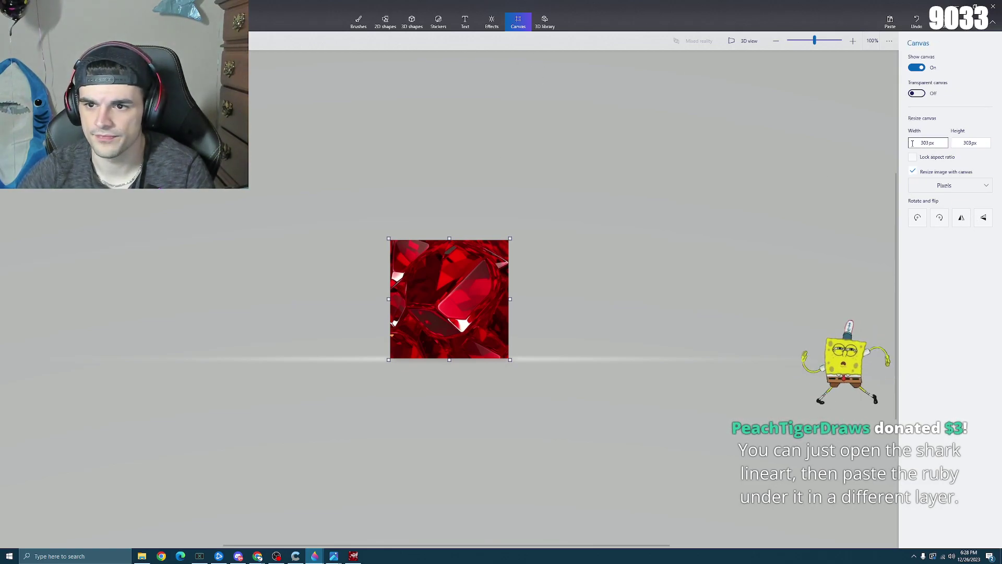
pyautogui.write('600')
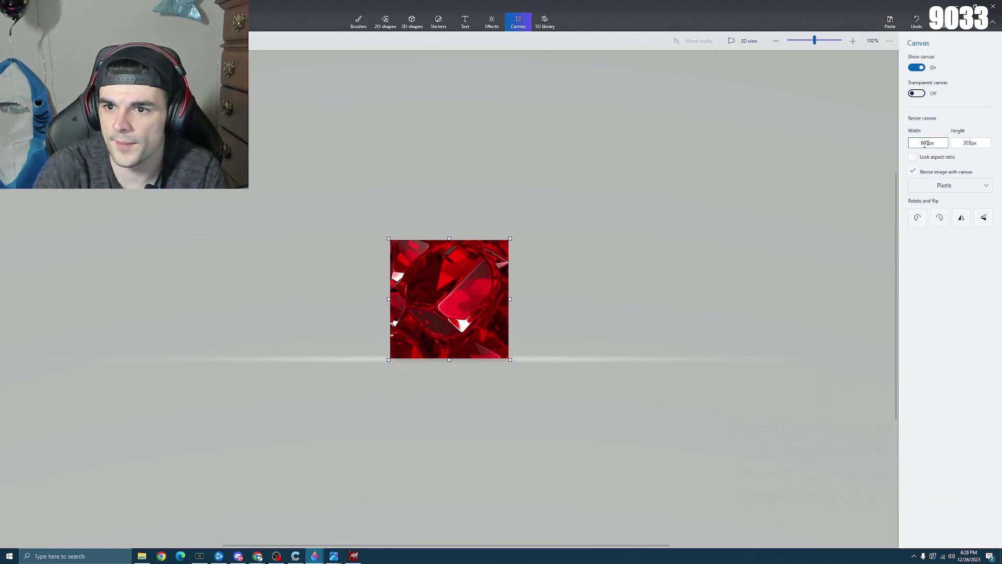
pyautogui.click(965, 144)
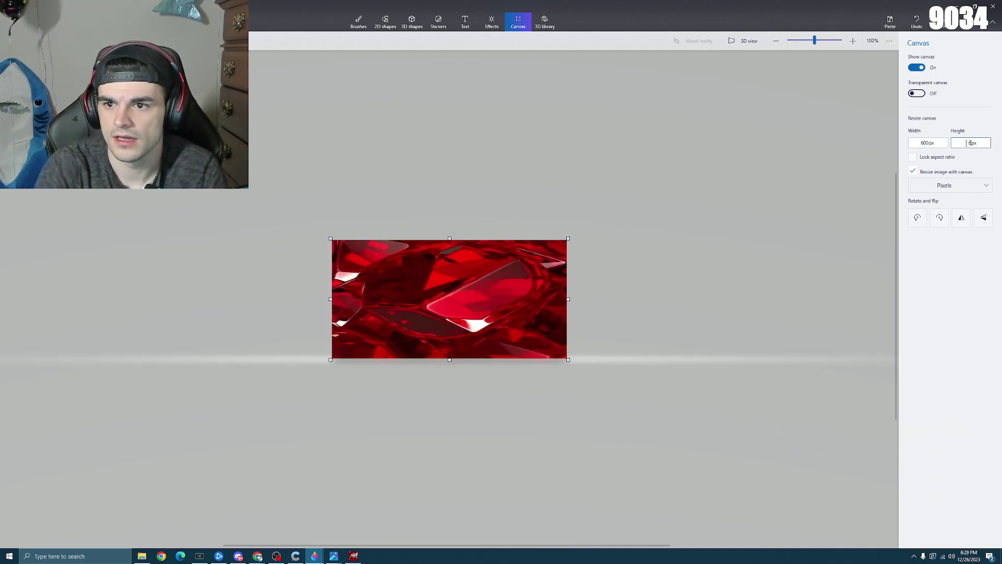
pyautogui.write('600')
pyautogui.click(646, 218)
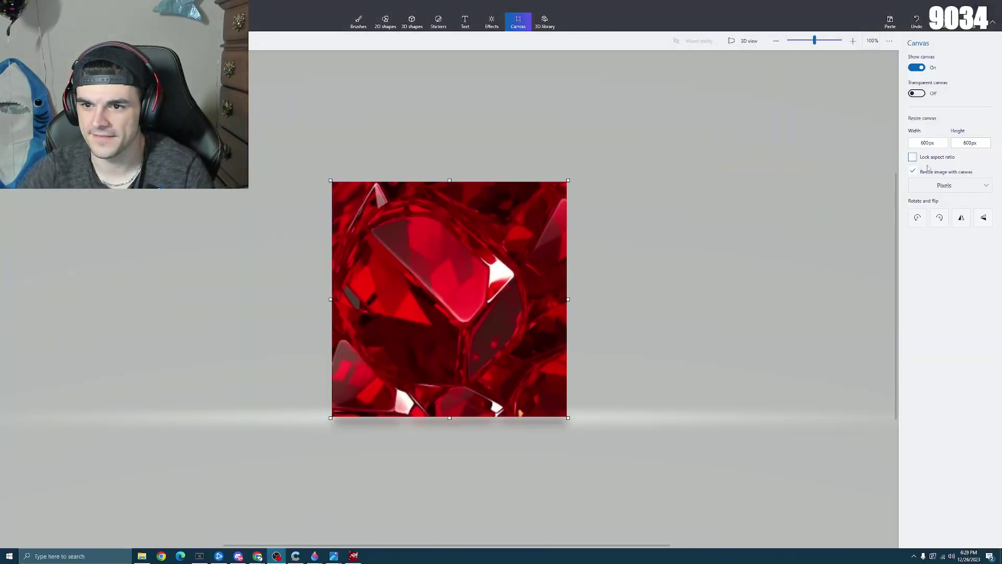
pyautogui.click(941, 220)
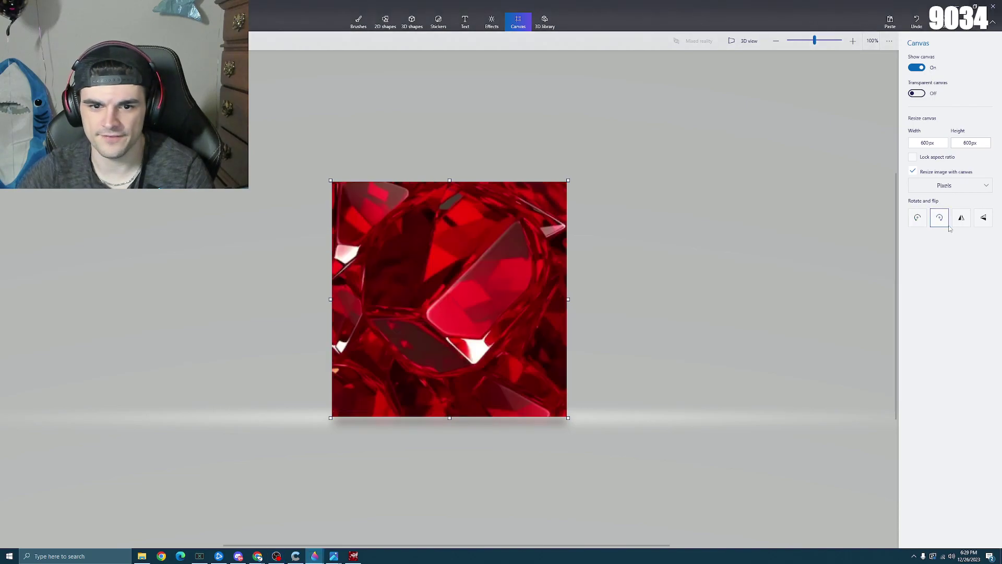
# - Paste the shark line art over the 600 × 600 px ruby texture and fix it in place
pyautogui.hotkey('ctrl', 'v')
pyautogui.click(627, 209)
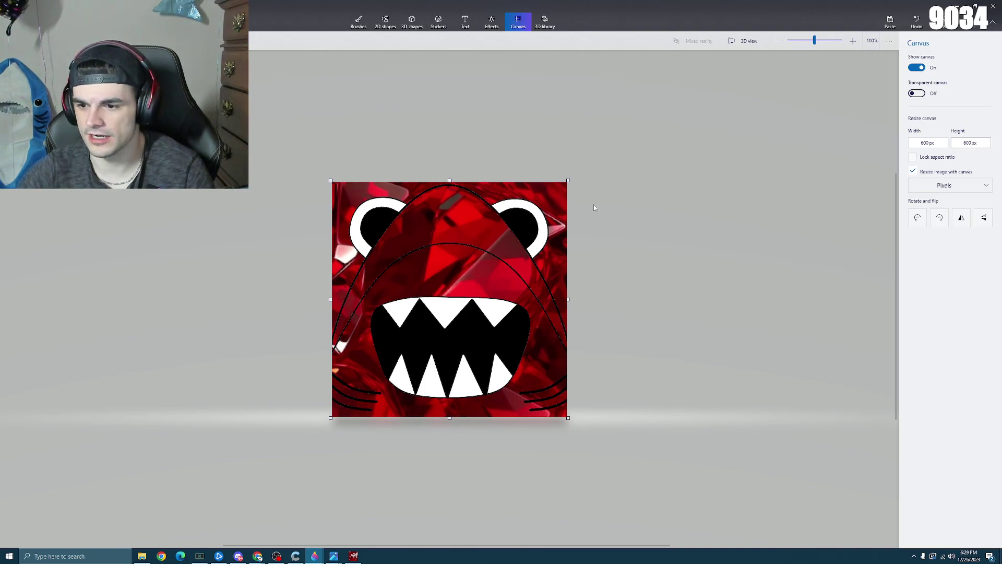
pyautogui.scroll(-3, 490, 231)
pyautogui.scroll(5, 450, 243)
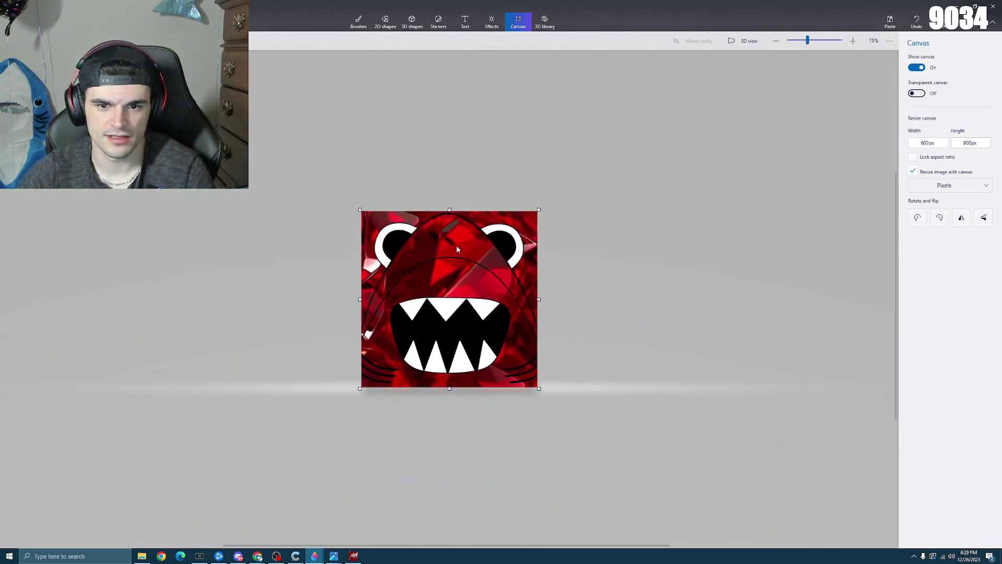
pyautogui.scroll(-3, 537, 226)
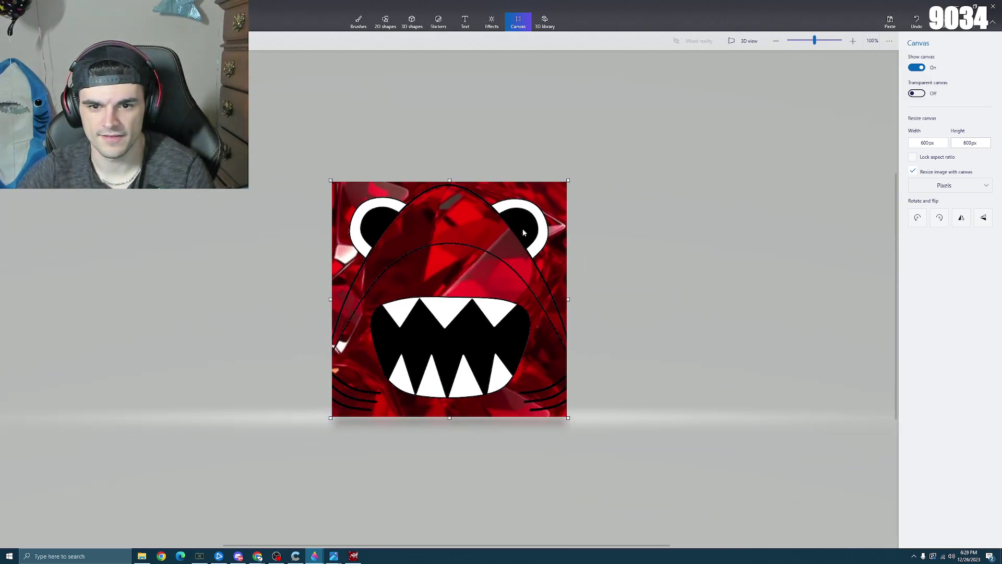
pyautogui.scroll(-1, 523, 233)
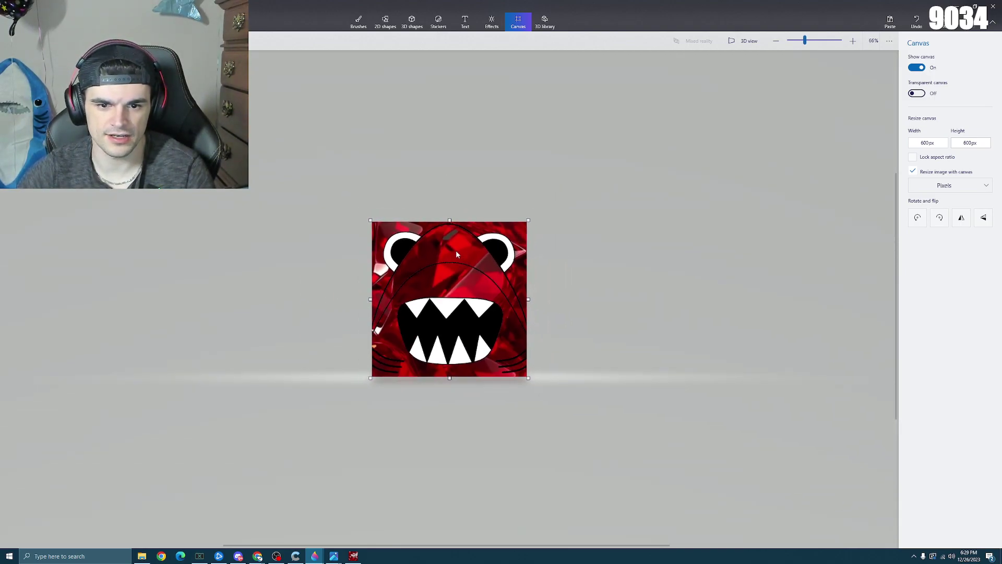
pyautogui.scroll(3, 437, 259)
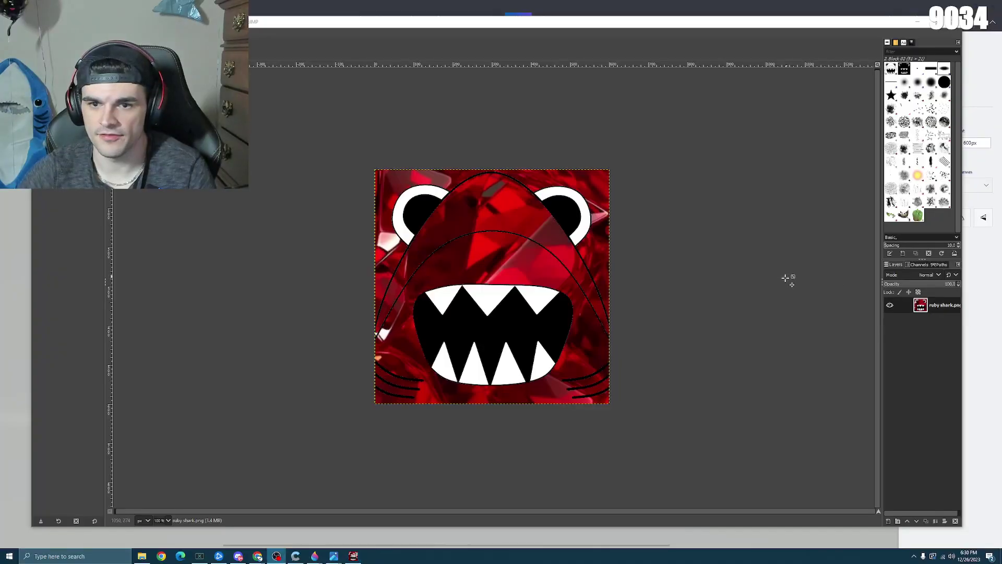
# - Maximize the GIMP window with ruby shark.png and fuzzy-select the ruby background outside the head below the left eye
pyautogui.scroll(1, 661, 261)
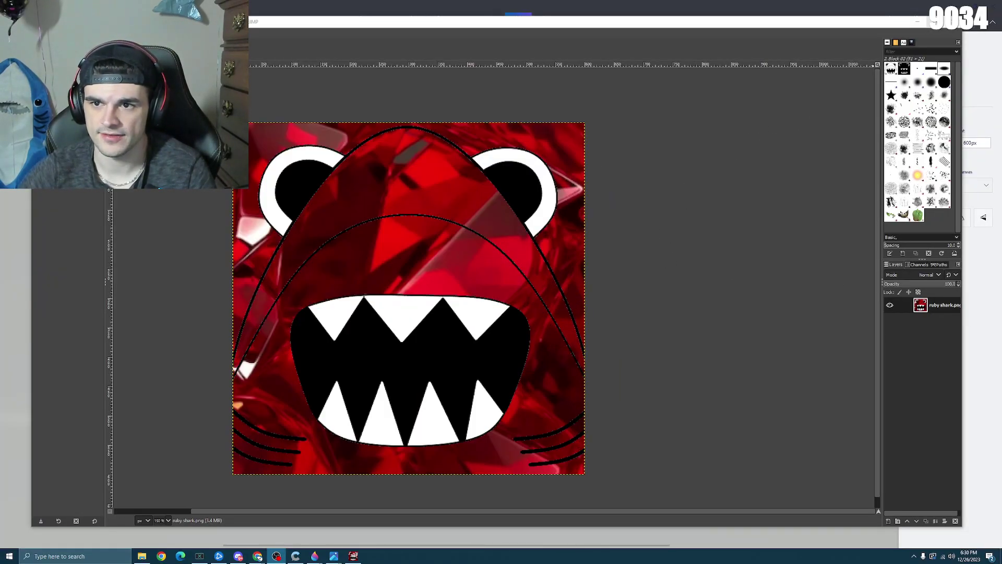
pyautogui.click(934, 21)
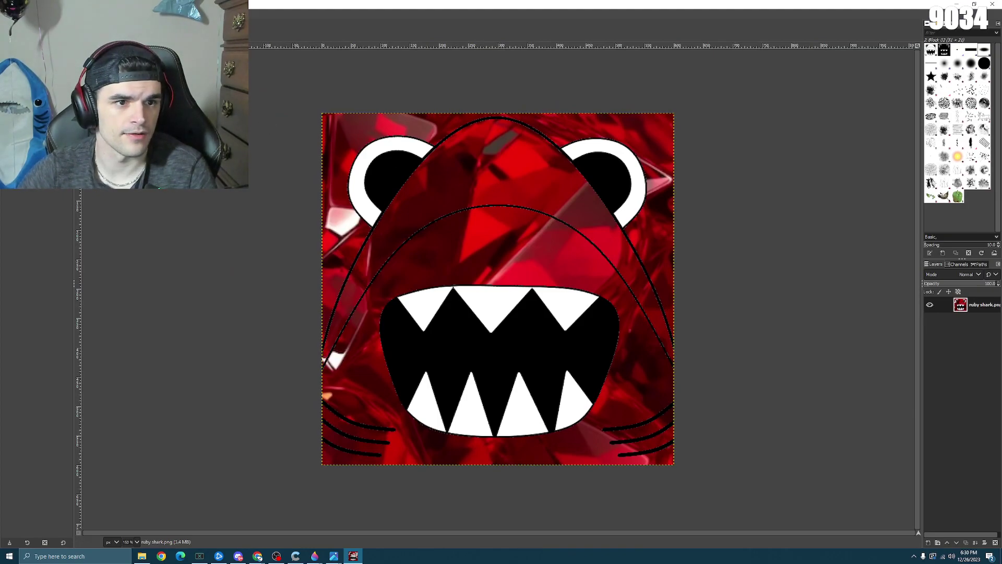
pyautogui.press('u')
pyautogui.moveTo(396, 135); pyautogui.dragTo(381, 121)
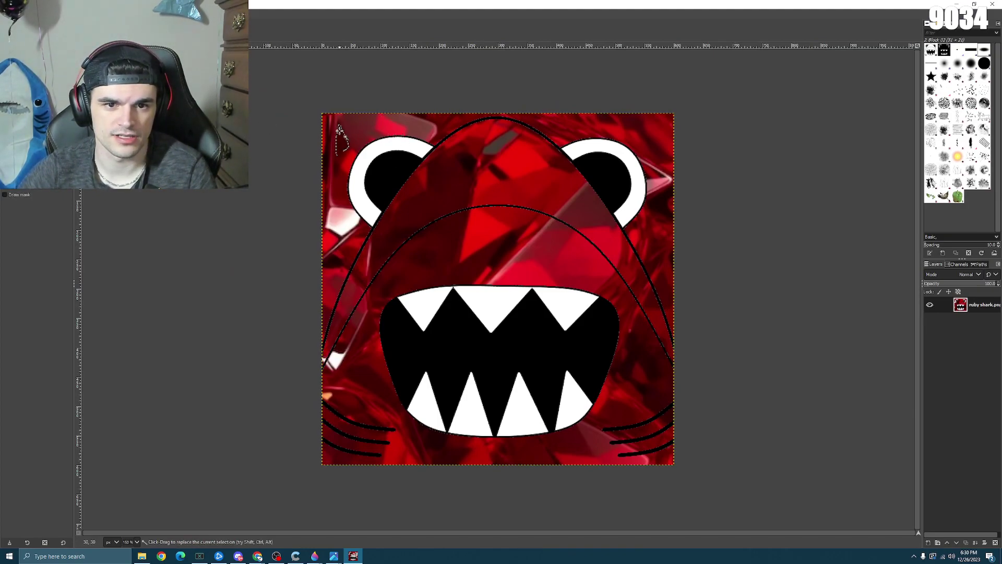
pyautogui.keyDown('shift'); pyautogui.click(356, 247); pyautogui.keyUp('shift')
pyautogui.keyDown('shift'); pyautogui.click(342, 221); pyautogui.keyUp('shift')
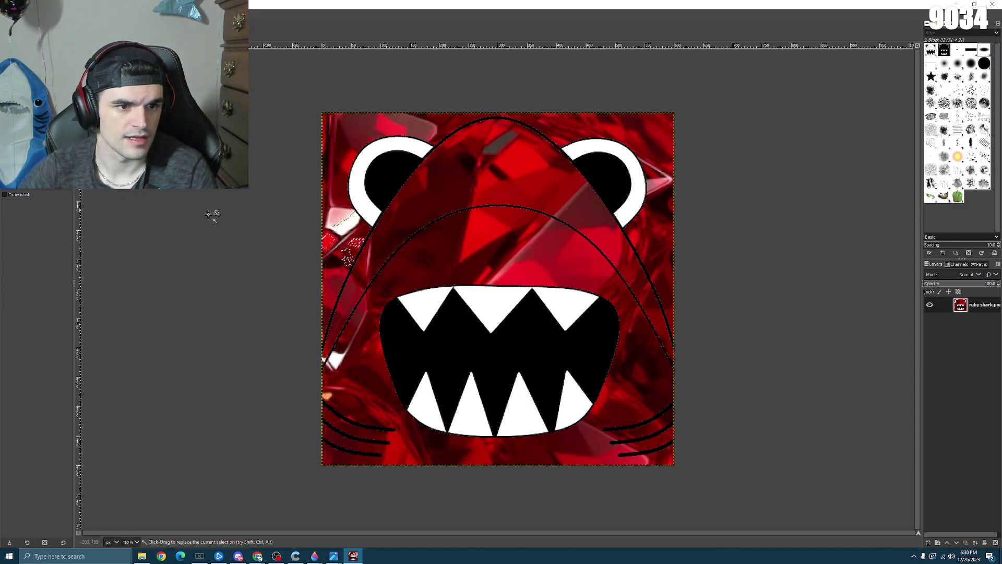
pyautogui.keyDown('shift'); pyautogui.click(338, 261); pyautogui.keyUp('shift')
pyautogui.keyDown('shift'); pyautogui.click(339, 257); pyautogui.keyUp('shift')
pyautogui.keyDown('shift'); pyautogui.click(340, 238); pyautogui.keyUp('shift')
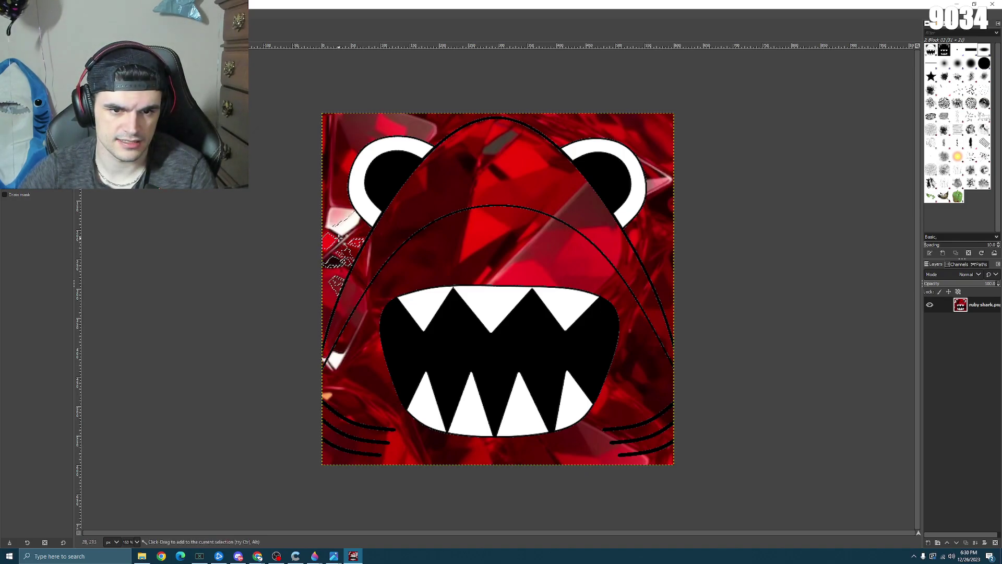
# - Add the ruby background beside and above the left eye, up to the head's peak, to the selection
pyautogui.keyDown('shift'); pyautogui.click(341, 189); pyautogui.keyUp('shift')
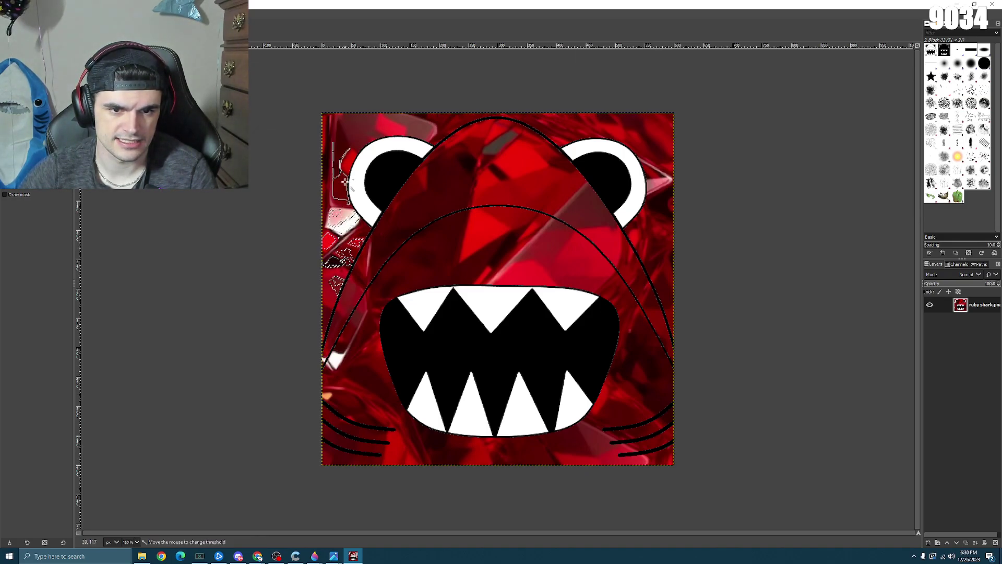
pyautogui.keyDown('shift'); pyautogui.click(361, 133); pyautogui.keyUp('shift')
pyautogui.keyDown('shift'); pyautogui.click(420, 127); pyautogui.keyUp('shift')
pyautogui.keyDown('shift'); pyautogui.click(452, 123); pyautogui.keyUp('shift')
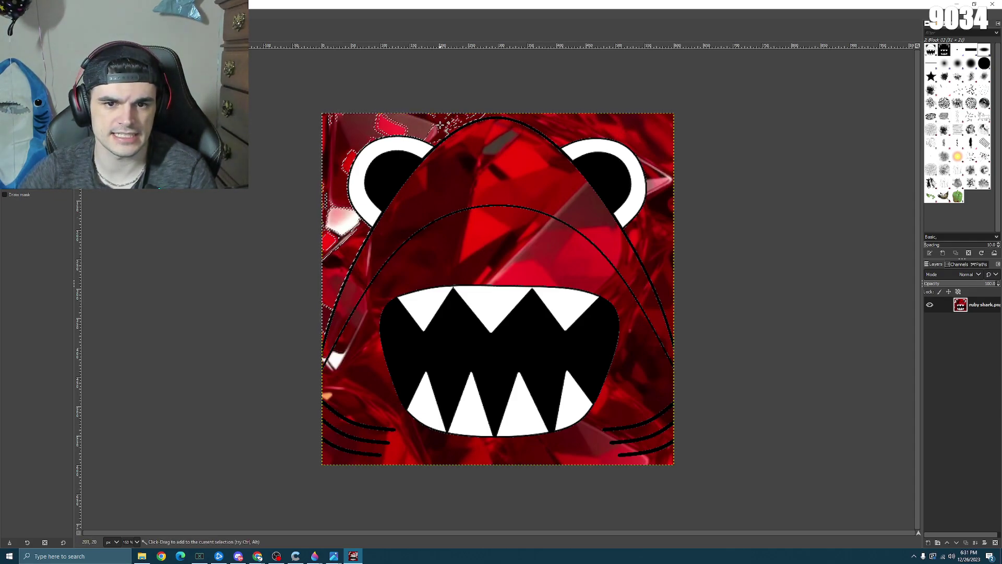
pyautogui.moveTo(454, 124); pyautogui.dragTo(436, 130)
# - Add the background above and beside the right eye to the selection, including the leftover patches below that eye
pyautogui.keyDown('shift'); pyautogui.click(553, 126); pyautogui.keyUp('shift')
pyautogui.moveTo(645, 137); pyautogui.dragTo(593, 123)
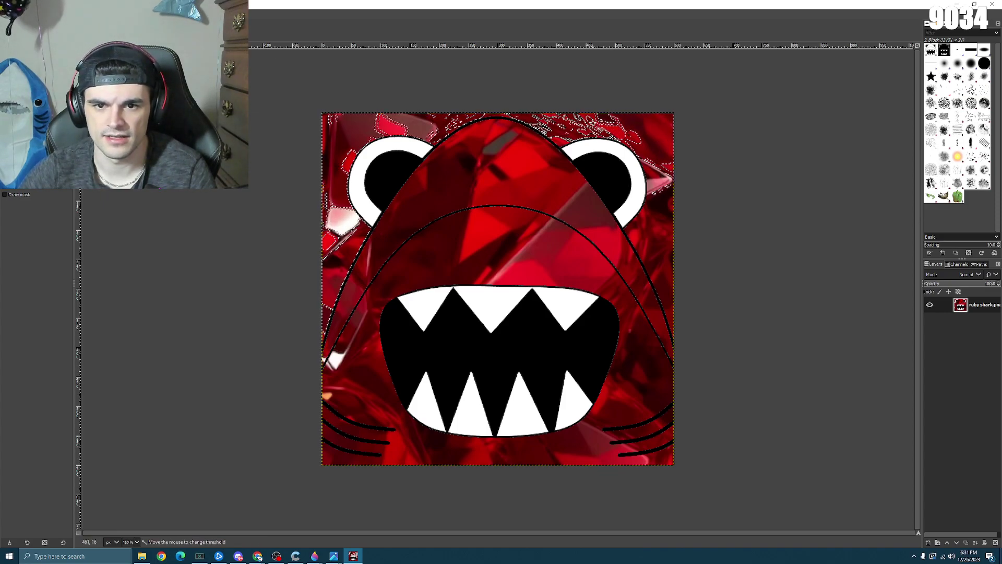
pyautogui.click(661, 196)
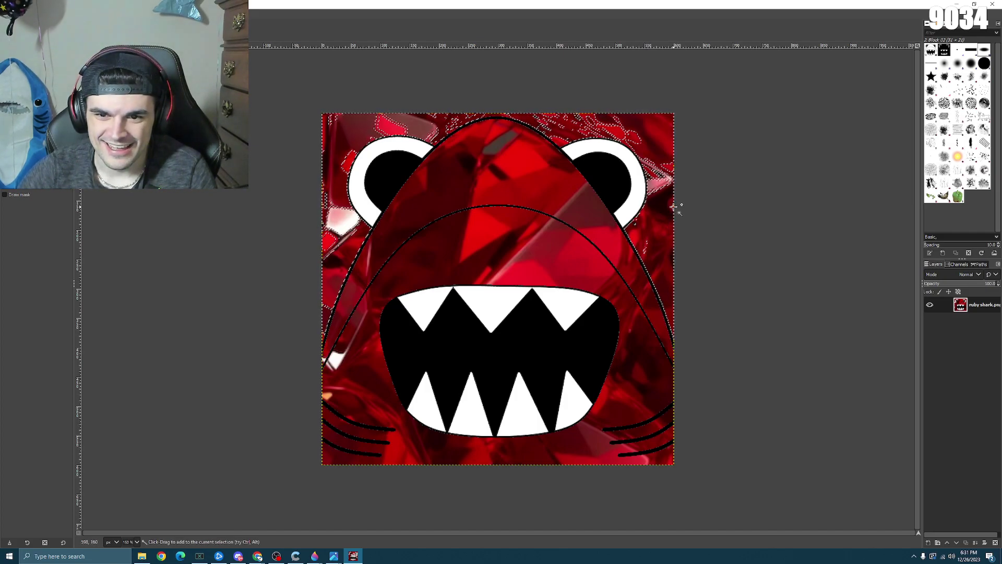
pyautogui.scroll(5, 684, 219)
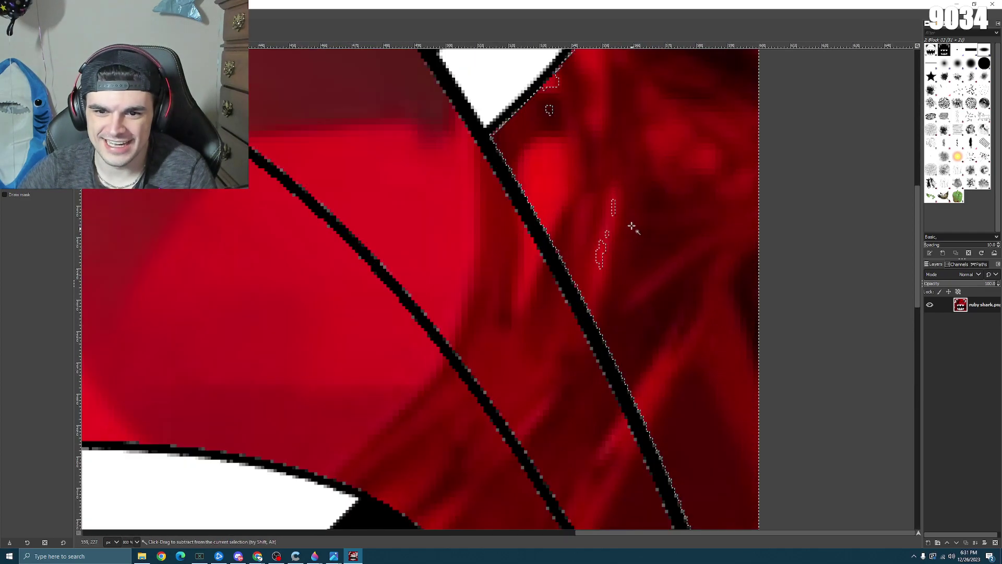
pyautogui.keyDown('shift'); pyautogui.click(602, 252); pyautogui.keyUp('shift')
pyautogui.keyDown('shift'); pyautogui.click(550, 109); pyautogui.keyUp('shift')
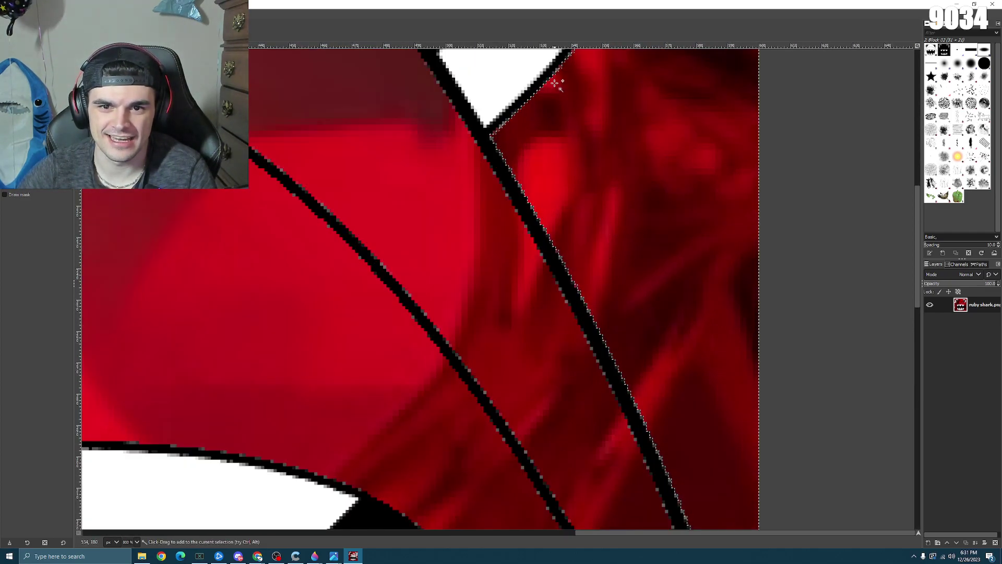
# - Extend the selection over the unselected areas along the image's left edge and the pale diagonal streak below the left eye
pyautogui.scroll(-7, 557, 83)
pyautogui.scroll(3, 466, 79)
pyautogui.scroll(3, 466, 79)
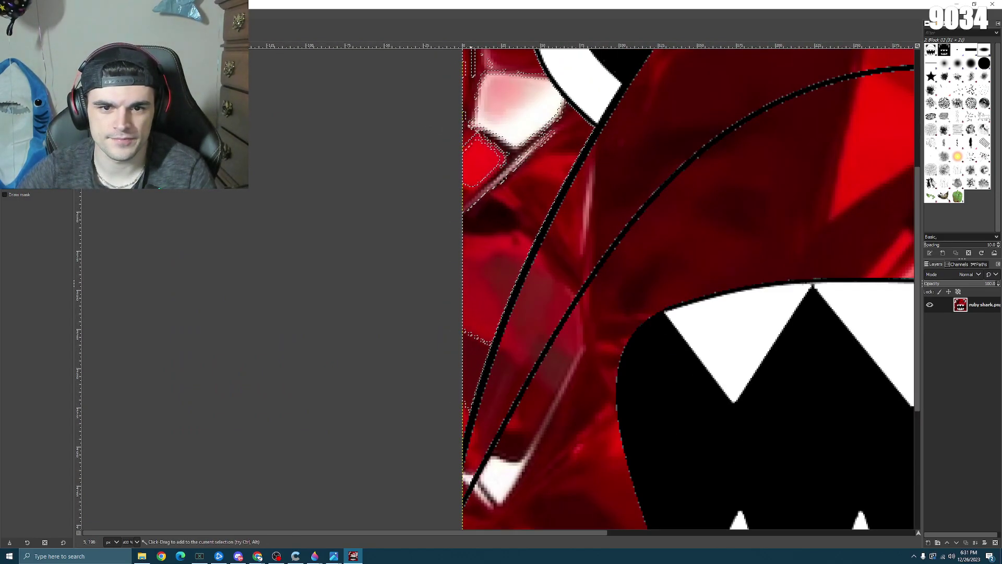
pyautogui.moveTo(503, 162); pyautogui.dragTo(504, 165)
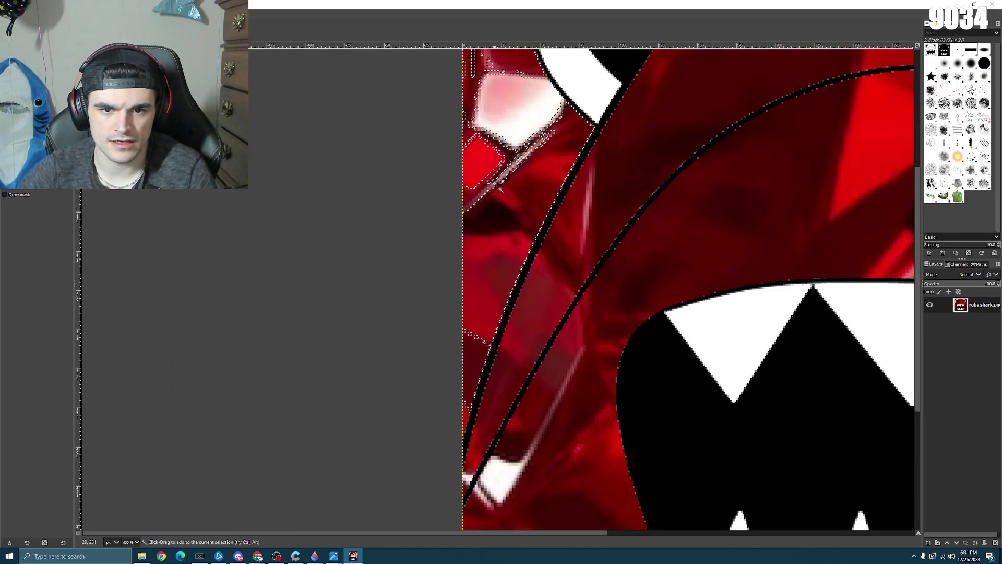
pyautogui.click(495, 184)
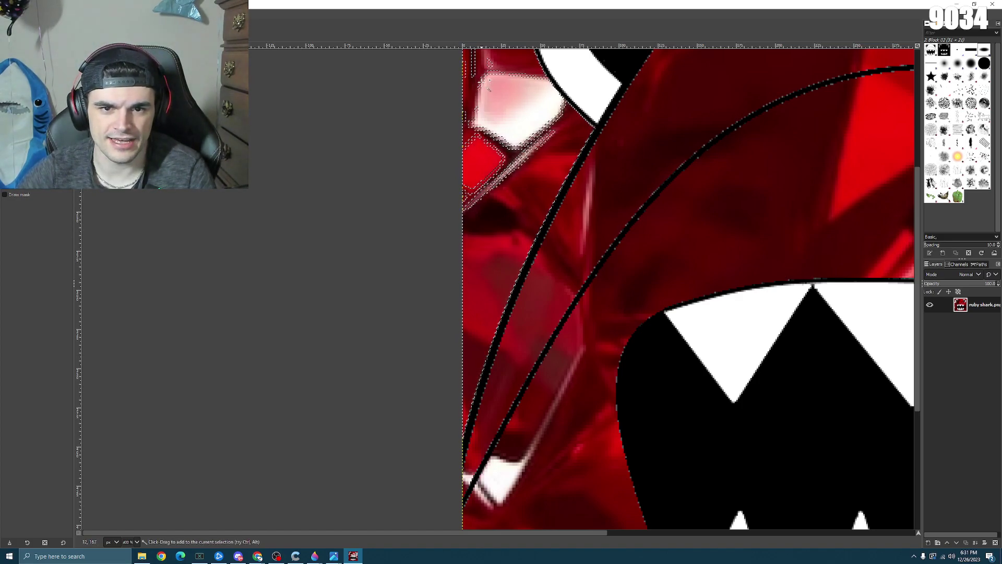
pyautogui.scroll(5, 501, 104)
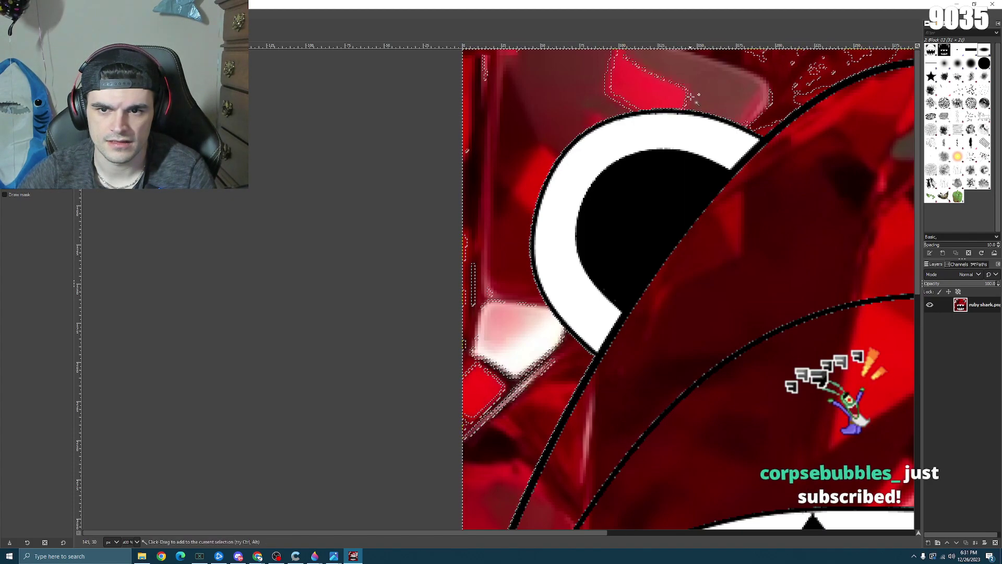
# - Add the leftover patches between the left eye and the head outline and the bright red facet above the eye to the selection
pyautogui.scroll(-5, 817, 102)
pyautogui.scroll(5, 830, 95)
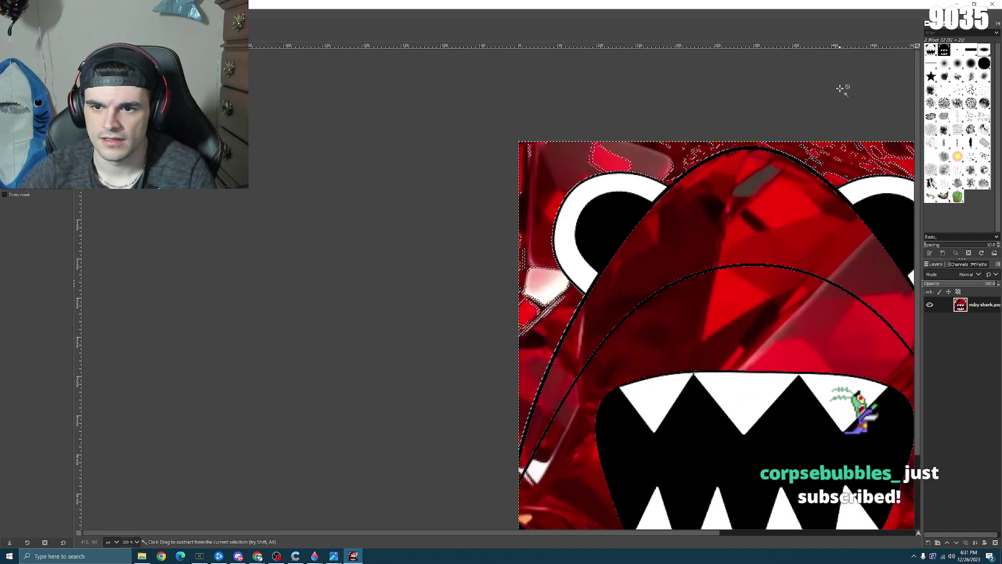
pyautogui.keyDown('shift'); pyautogui.click(610, 210); pyautogui.keyUp('shift')
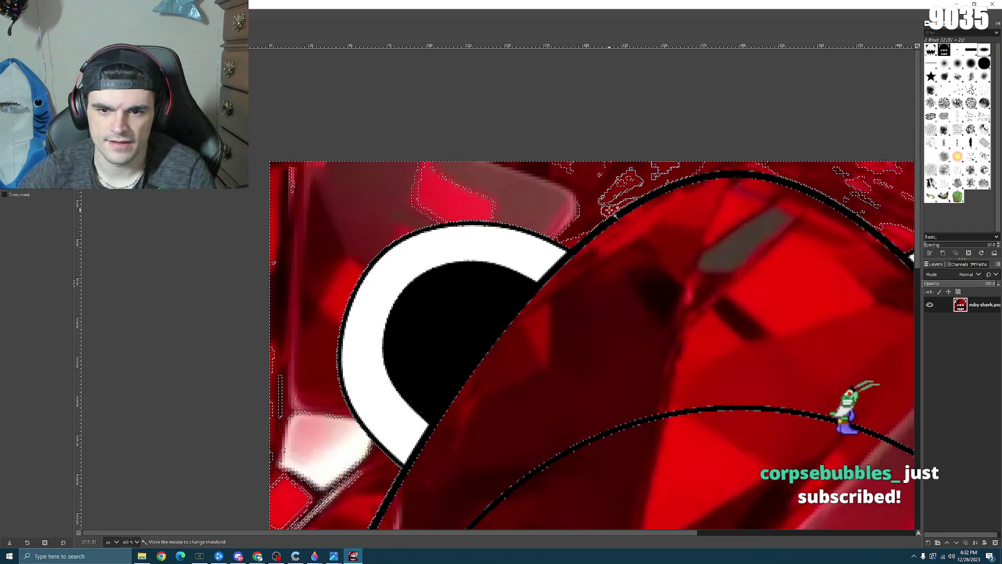
pyautogui.keyDown('shift'); pyautogui.click(583, 210); pyautogui.keyUp('shift')
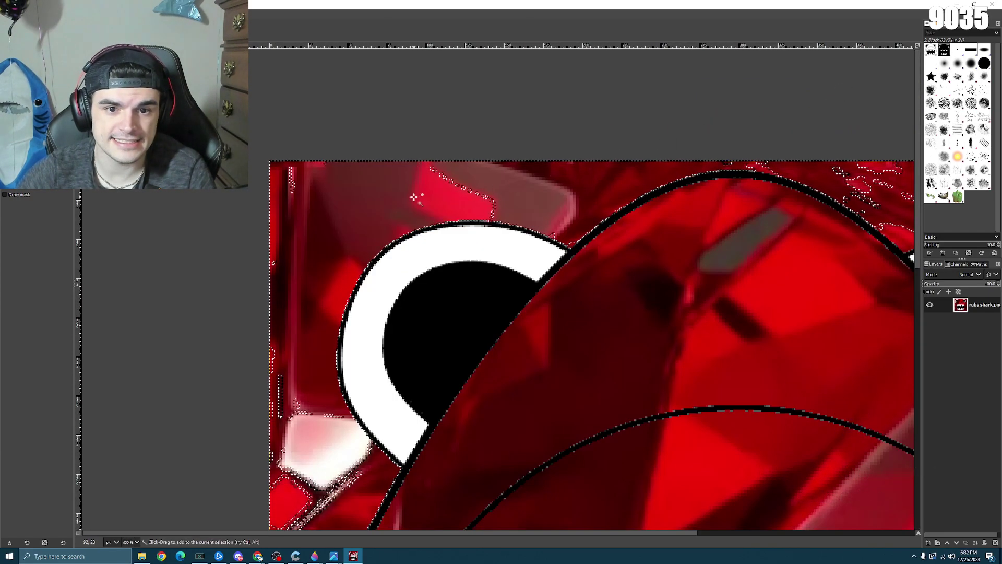
pyautogui.keyDown('shift'); pyautogui.click(419, 180); pyautogui.keyUp('shift')
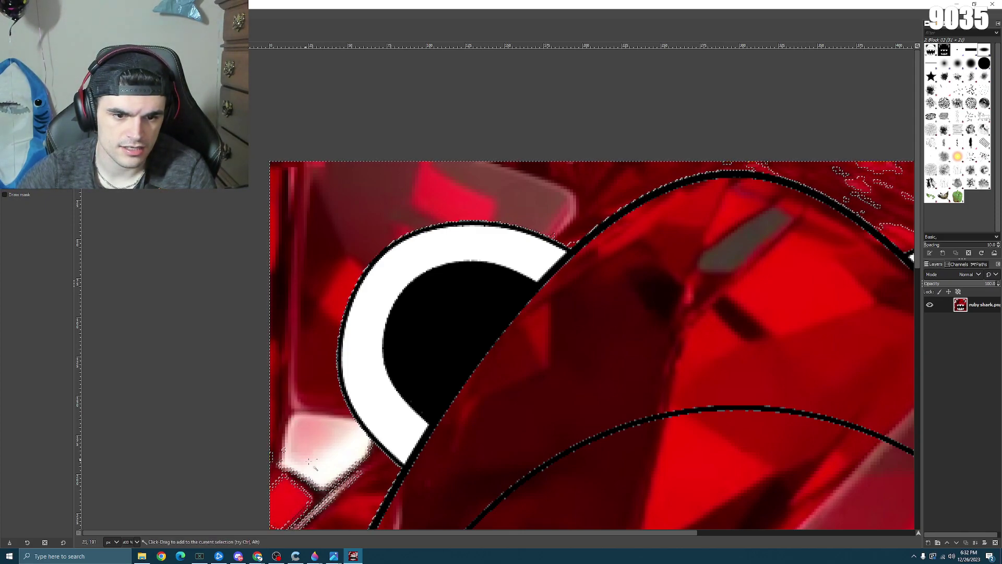
# - Add the bright red facet, the pale streak and the edges of the white gem below the left eye to the selection
pyautogui.scroll(-5, 292, 416)
pyautogui.scroll(2, 291, 226)
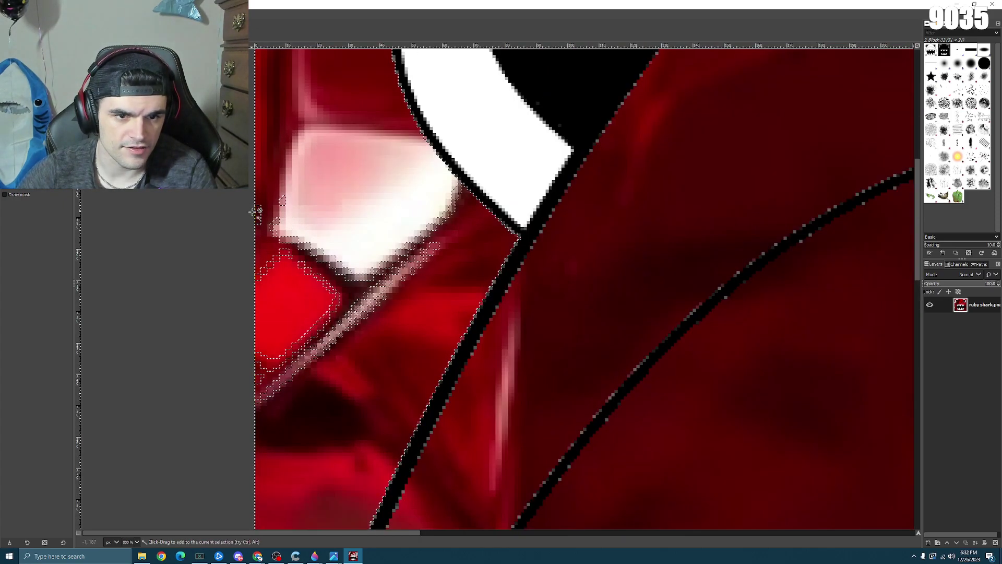
pyautogui.click(292, 277)
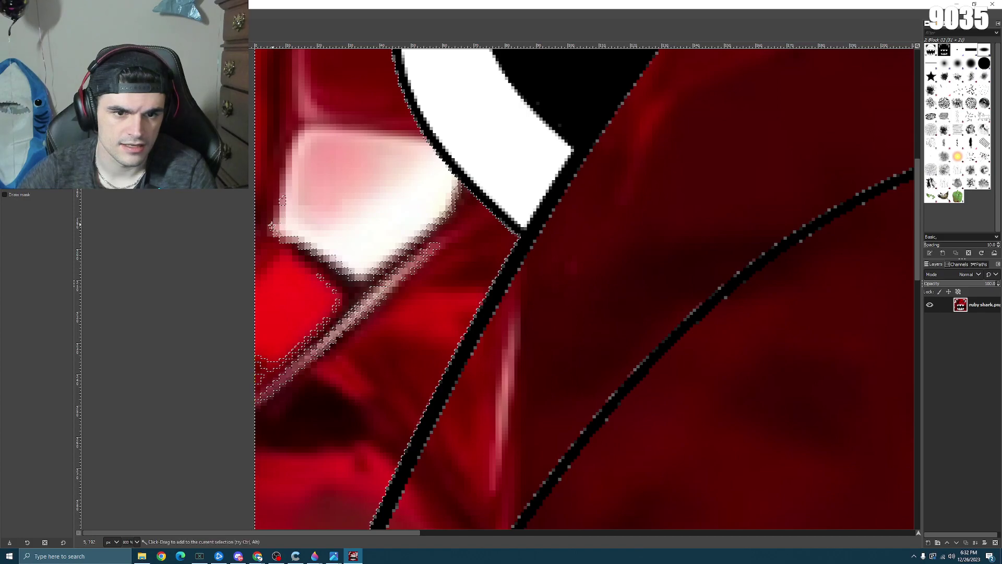
pyautogui.moveTo(276, 220); pyautogui.dragTo(276, 233)
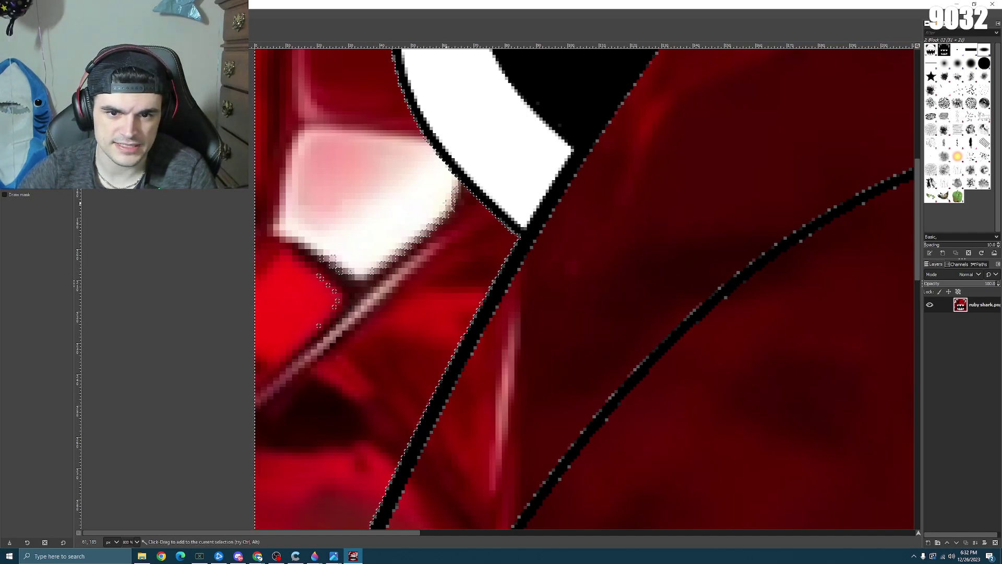
pyautogui.keyDown('shift'); pyautogui.click(455, 191); pyautogui.keyUp('shift')
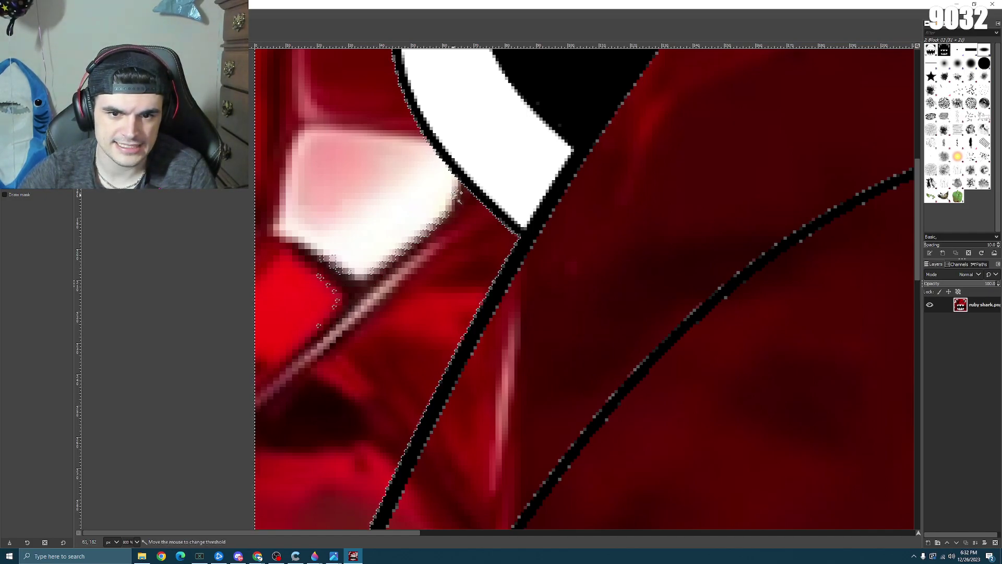
pyautogui.moveTo(457, 194); pyautogui.dragTo(435, 232)
# - Add the leftover pixels around the red facet's tip and along the white gem's lower-left edge to the selection
pyautogui.scroll(3, 326, 334)
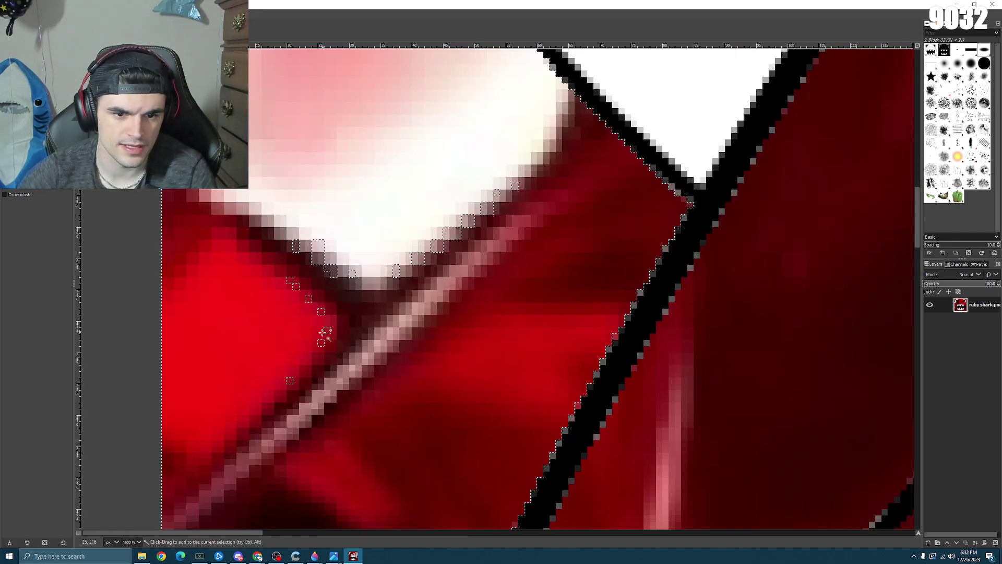
pyautogui.click(324, 332)
pyautogui.click(289, 380)
pyautogui.click(330, 271)
pyautogui.click(317, 258)
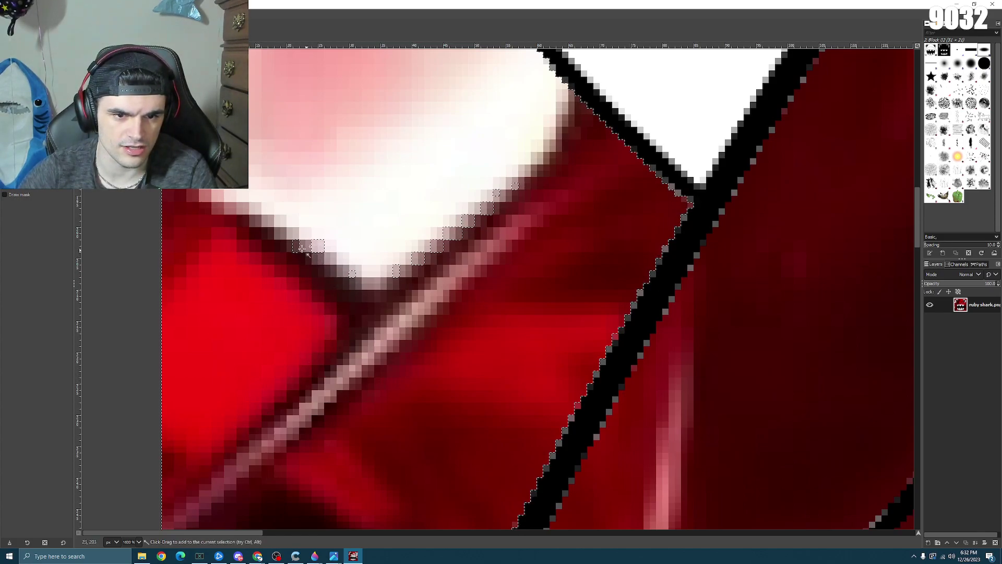
pyautogui.click(302, 249)
pyautogui.click(353, 274)
# - Add the remaining unselected pixels along the white gem's lower-right edge to the selection
pyautogui.click(395, 269)
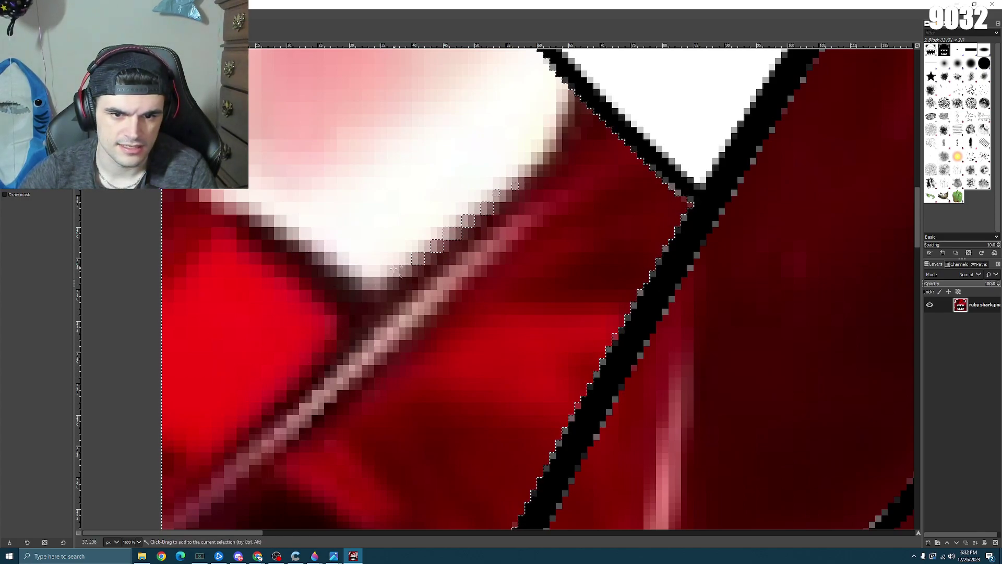
pyautogui.click(417, 258)
pyautogui.click(437, 245)
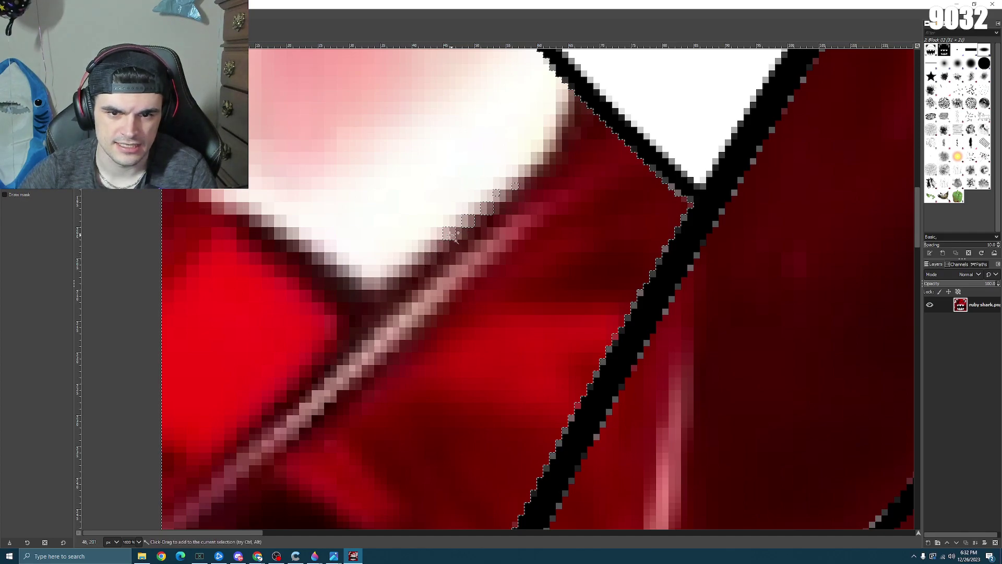
pyautogui.click(452, 235)
pyautogui.keyDown('shift'); pyautogui.click(489, 208); pyautogui.keyUp('shift')
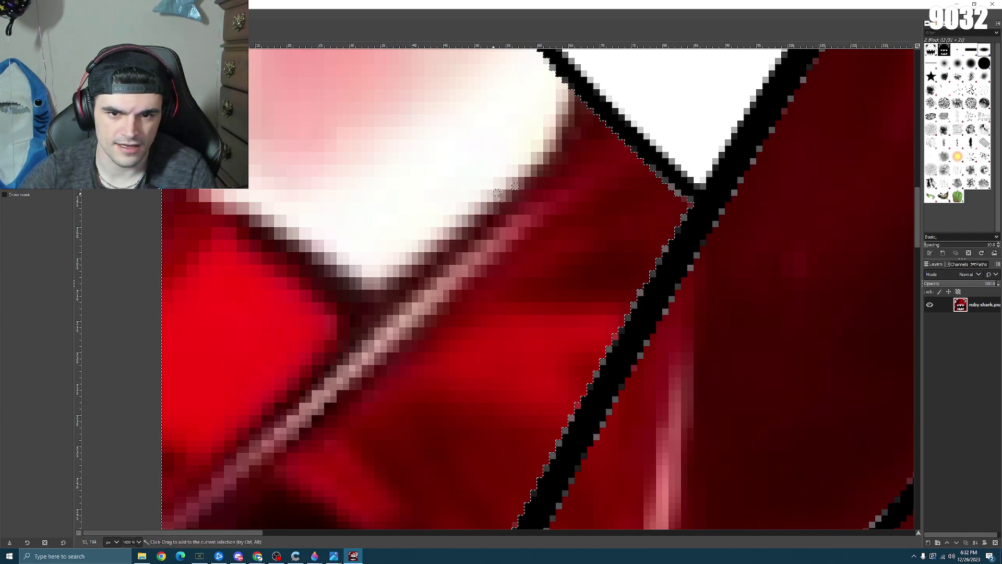
pyautogui.keyDown('shift'); pyautogui.click(496, 193); pyautogui.keyUp('shift')
pyautogui.keyDown('shift'); pyautogui.click(516, 186); pyautogui.keyUp('shift')
pyautogui.scroll(-4, 681, 177)
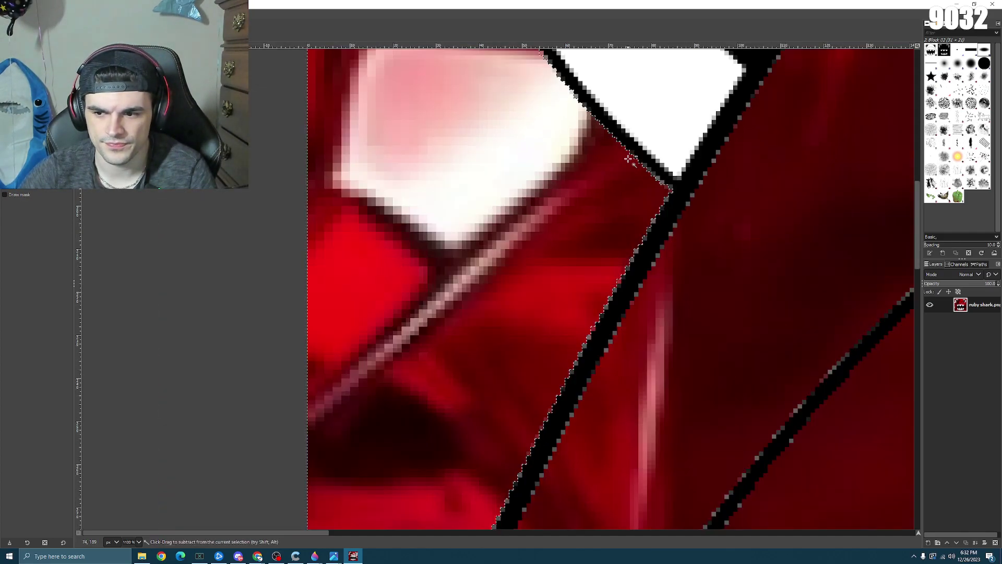
pyautogui.scroll(5, 606, 132)
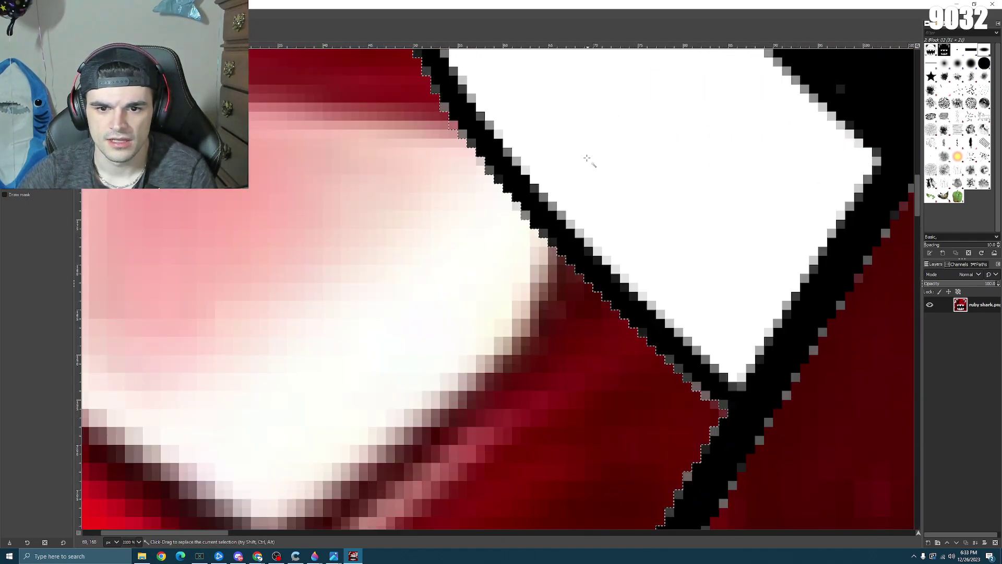
# - Add the pale pink gem beside the right eye and its lower edge to the selection
pyautogui.press('1')
pyautogui.scroll(7, 653, 73)
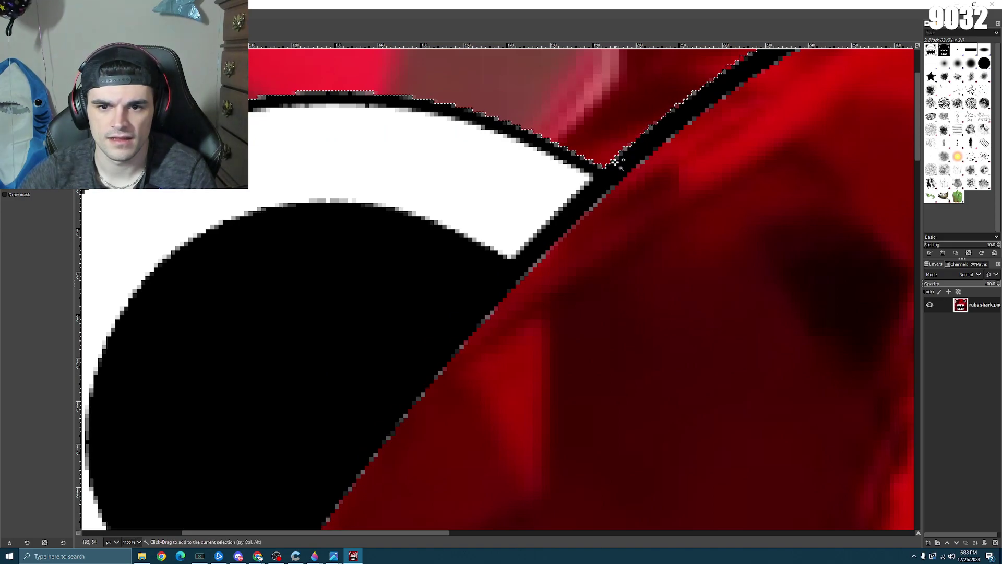
pyautogui.scroll(-4, 677, 87)
pyautogui.scroll(-3, 729, 87)
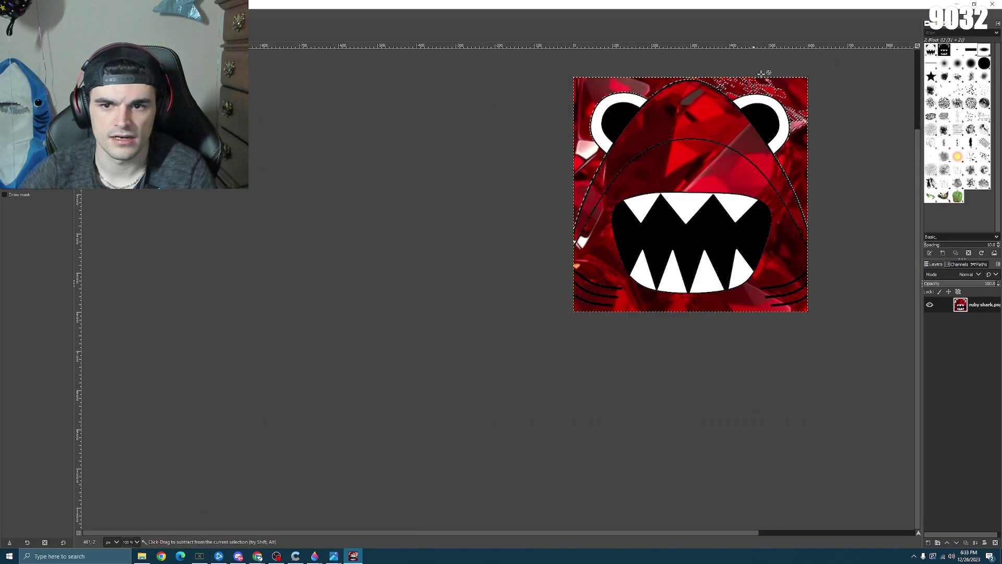
pyautogui.scroll(5, 796, 70)
pyautogui.keyDown('shift'); pyautogui.click(848, 252); pyautogui.keyUp('shift')
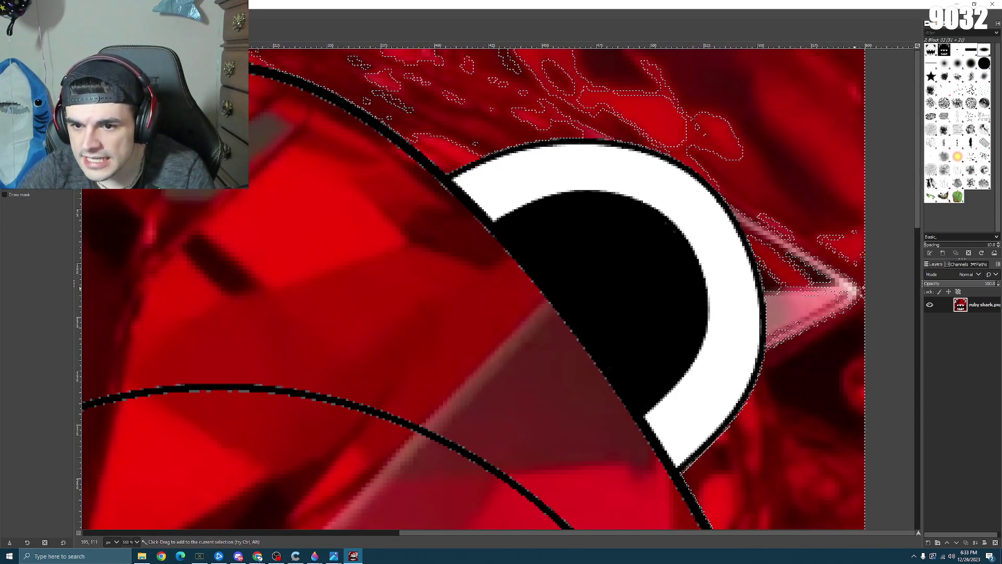
pyautogui.keyDown('shift'); pyautogui.click(806, 323); pyautogui.keyUp('shift')
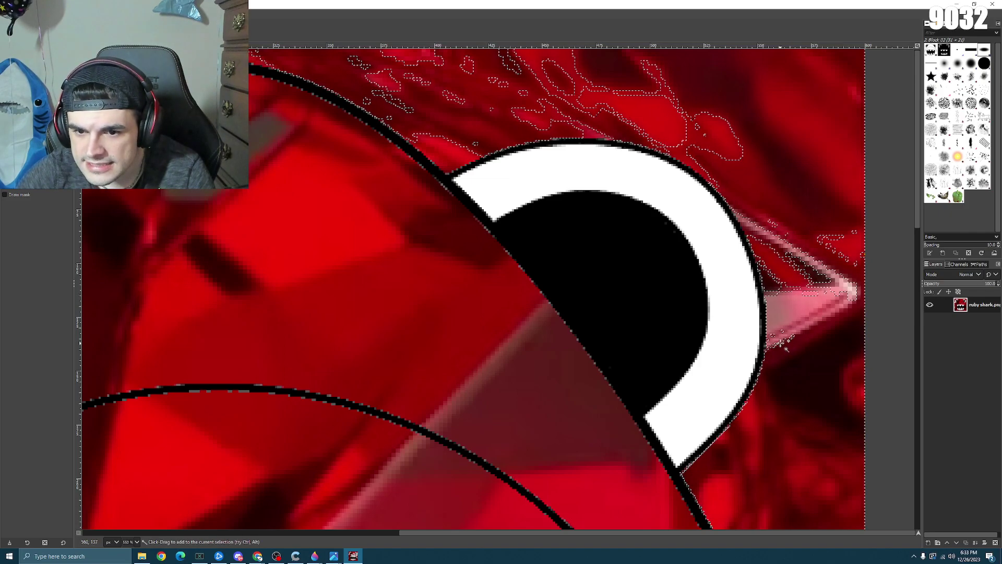
pyautogui.scroll(2, 807, 355)
pyautogui.moveTo(739, 334); pyautogui.dragTo(744, 201)
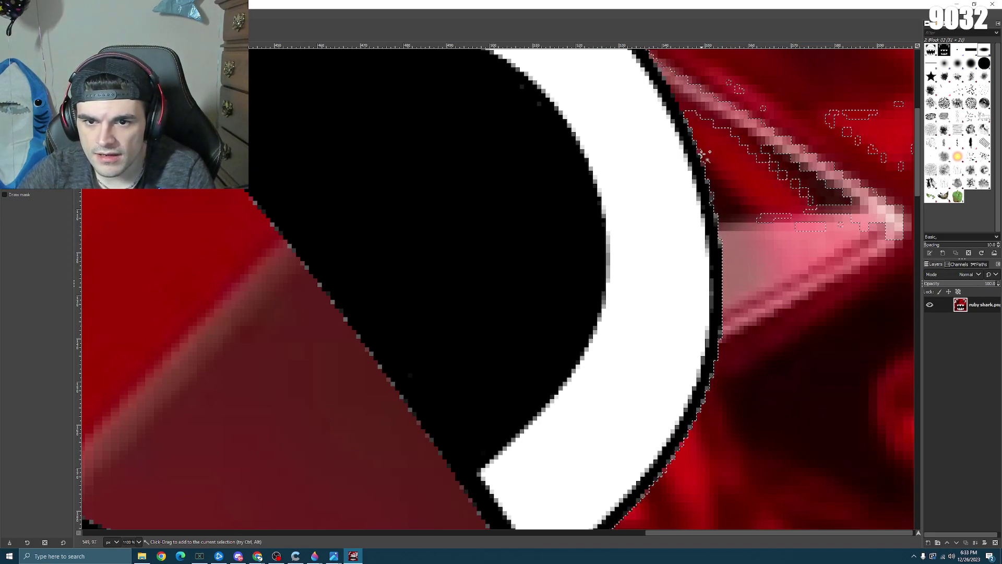
# - Add the dark and red leftover patches between the right eye's outline and the pink gem's upper streak to the selection
pyautogui.moveTo(703, 164); pyautogui.dragTo(703, 164)
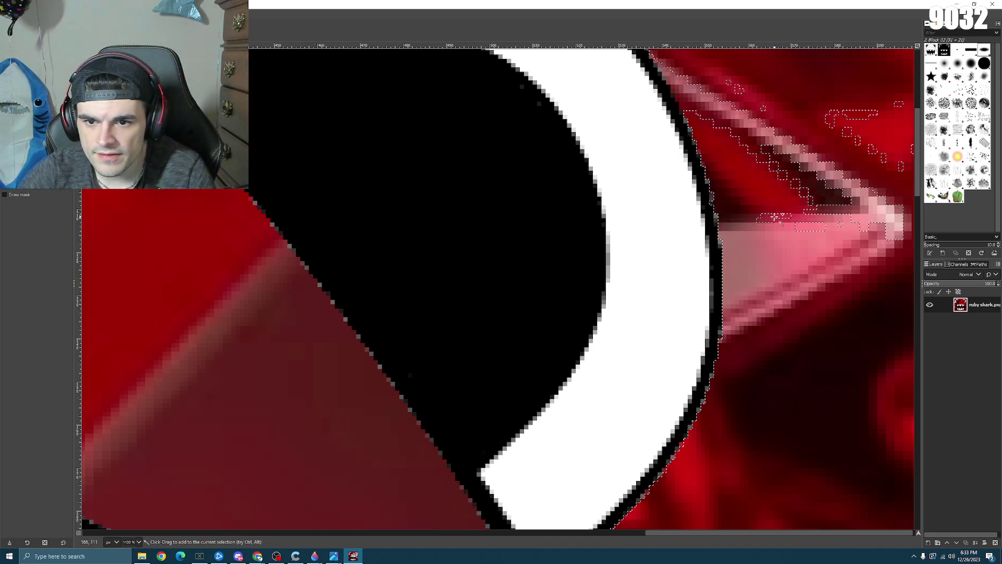
pyautogui.keyDown('shift'); pyautogui.click(728, 201); pyautogui.keyUp('shift')
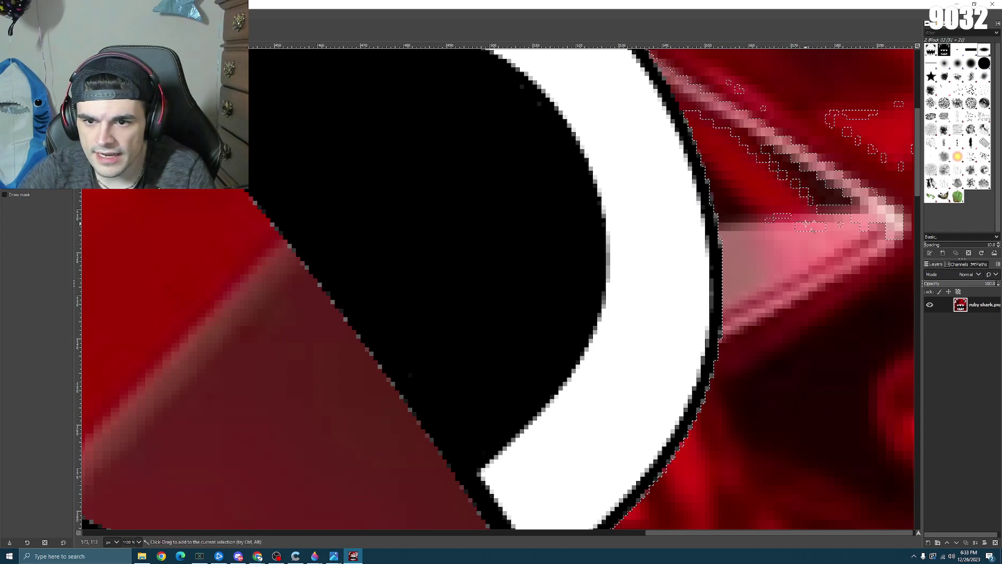
pyautogui.keyDown('shift'); pyautogui.click(788, 217); pyautogui.keyUp('shift')
pyautogui.keyDown('shift'); pyautogui.click(813, 200); pyautogui.keyUp('shift')
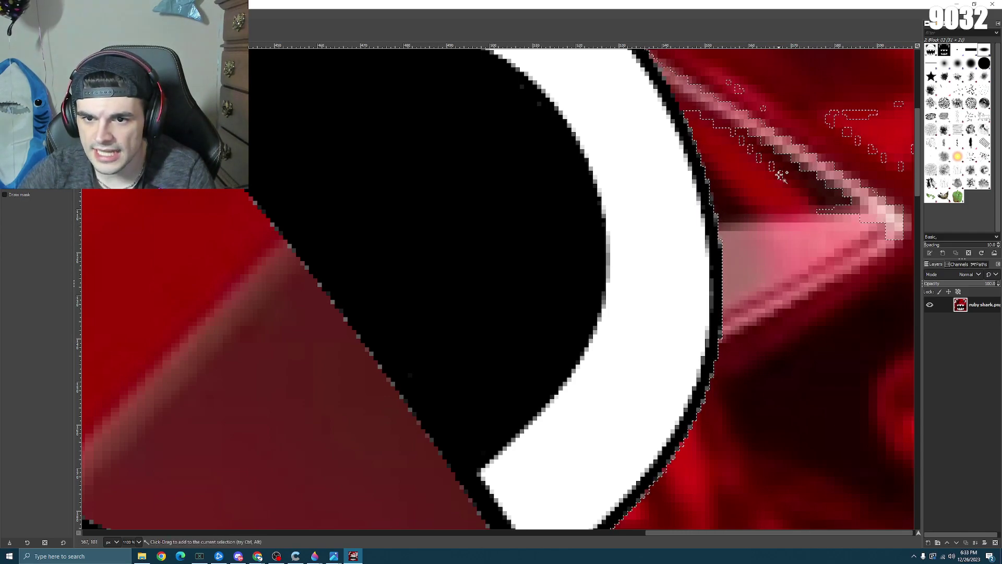
pyautogui.keyDown('shift'); pyautogui.click(745, 145); pyautogui.keyUp('shift')
pyautogui.keyDown('shift'); pyautogui.click(678, 89); pyautogui.keyUp('shift')
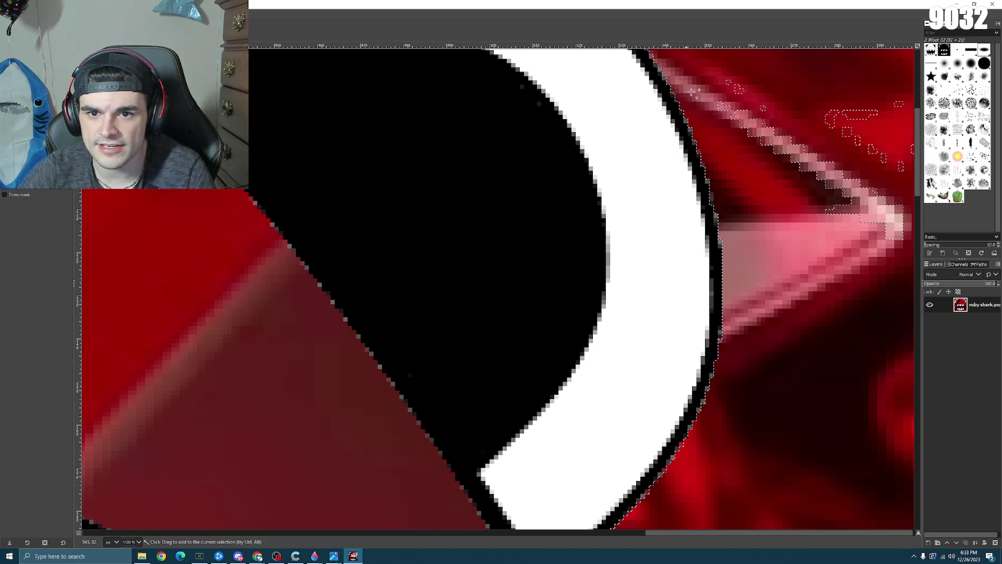
# - Add the remaining pixels along the pink gem's upper streak, its pointed tip and the red area above it to the selection
pyautogui.moveTo(738, 87); pyautogui.dragTo(740, 87)
pyautogui.hotkey('ctrl', 'z')
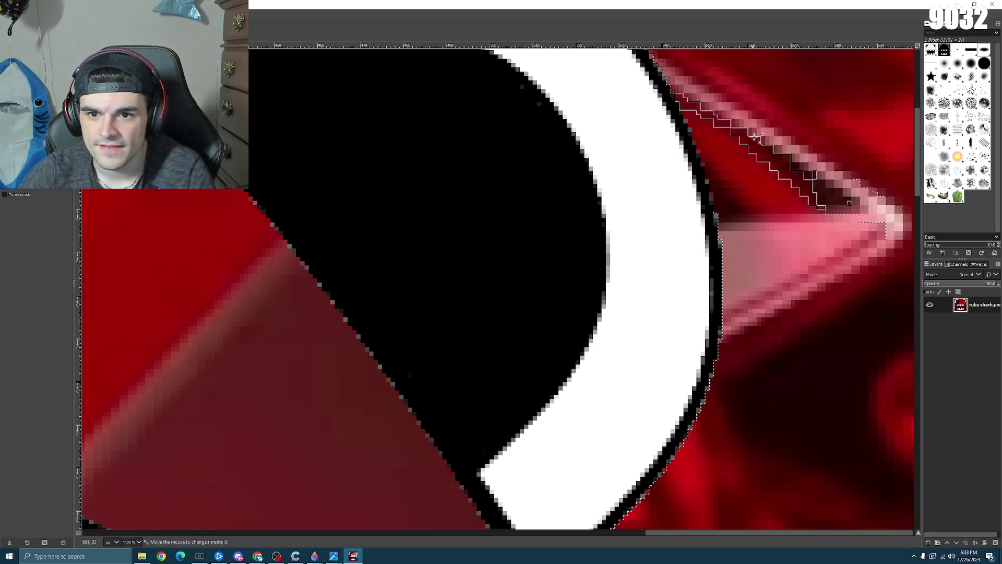
pyautogui.hotkey('ctrl', 'z')
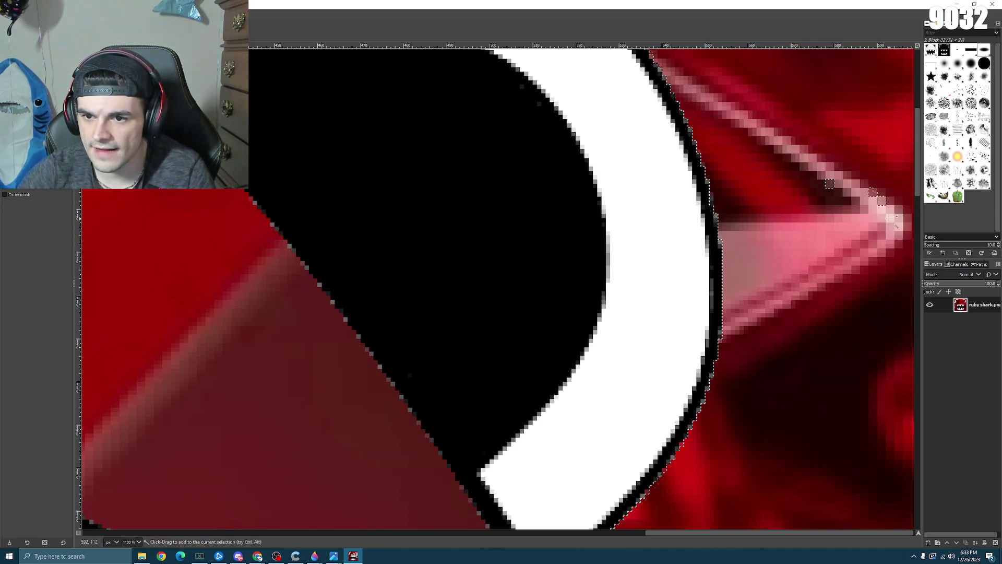
pyautogui.moveTo(881, 201); pyautogui.dragTo(882, 201)
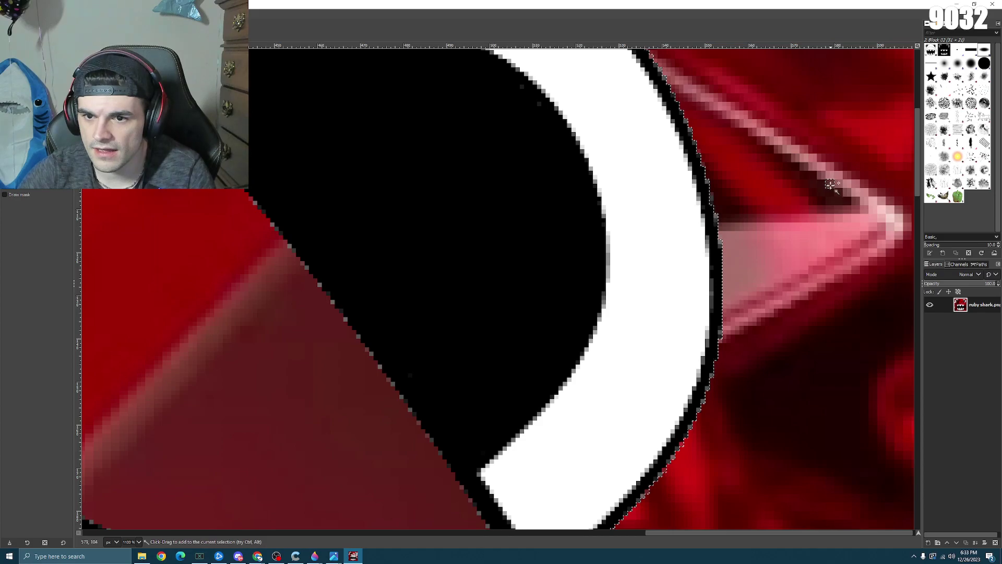
# - Add the bright red patch in the corner between the head outline and the right eye, plus nearby specks, to the selection
pyautogui.scroll(-7, 827, 102)
pyautogui.scroll(6, 801, 58)
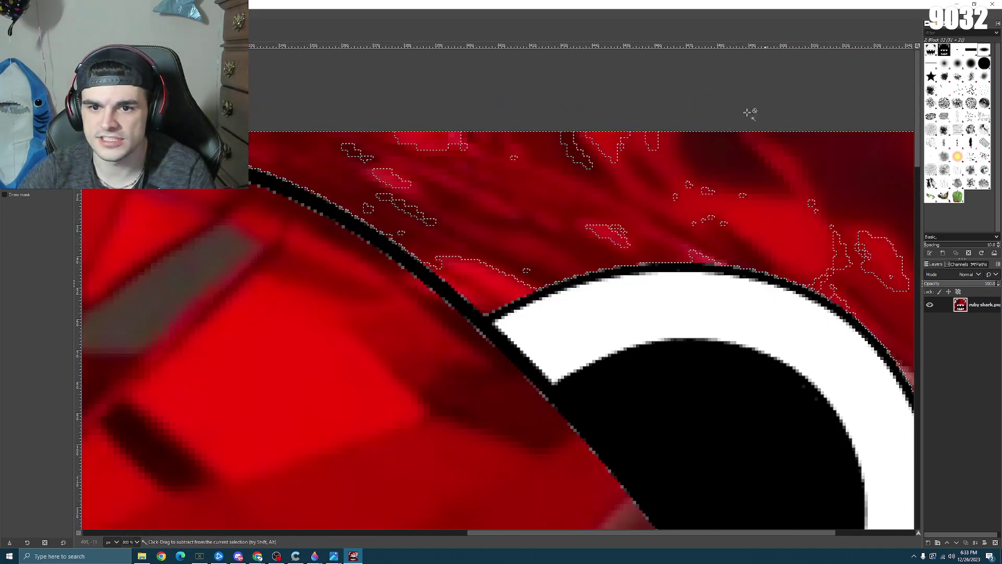
pyautogui.moveTo(487, 285); pyautogui.dragTo(488, 313)
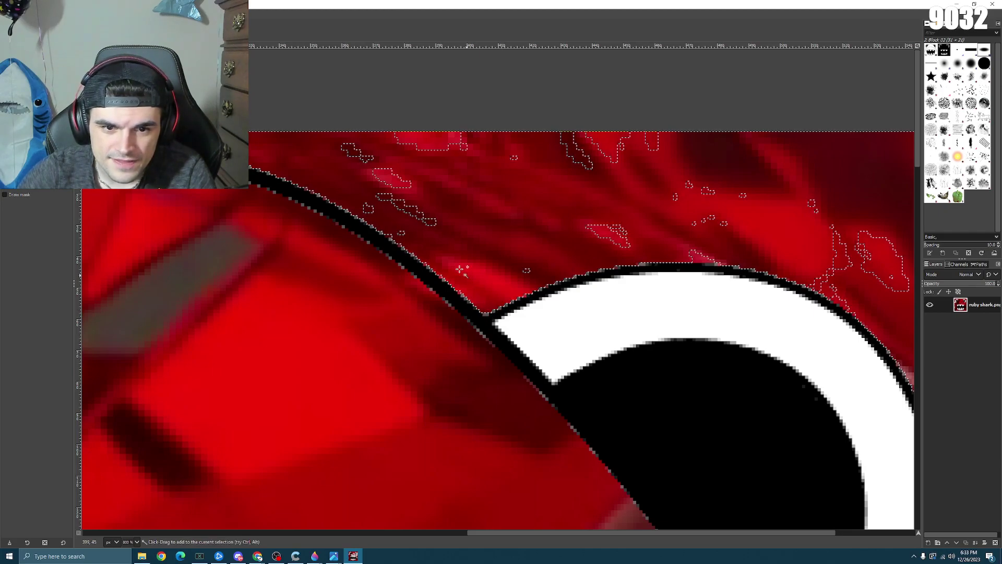
pyautogui.click(400, 234)
pyautogui.scroll(2, 441, 243)
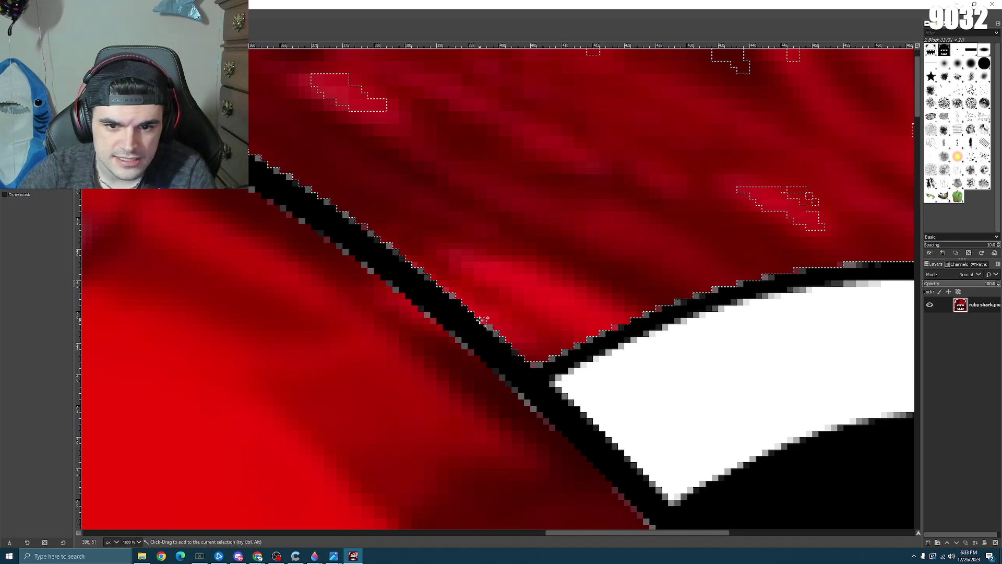
pyautogui.press('ctrl')
pyautogui.scroll(-8, 781, 157)
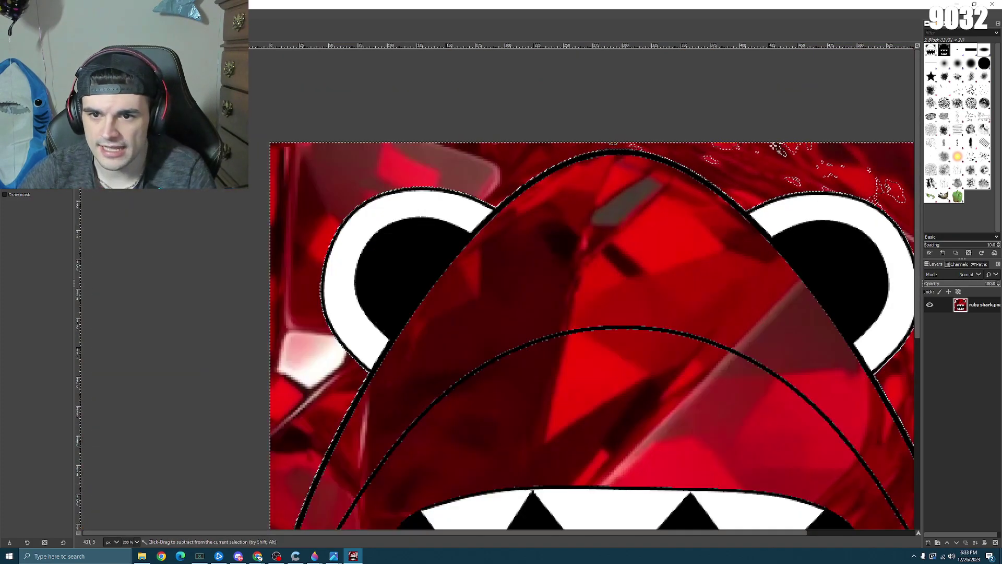
# - Add the leftover red patches above the right eye, up to the image's top edge, to the selection
pyautogui.scroll(10, 575, 162)
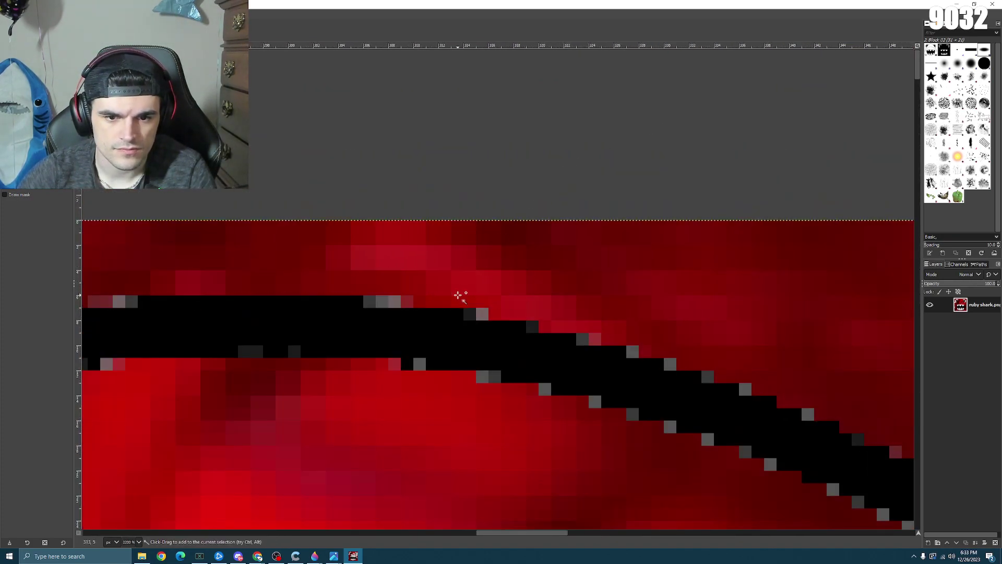
pyautogui.scroll(-6, 569, 247)
pyautogui.scroll(-4, 620, 252)
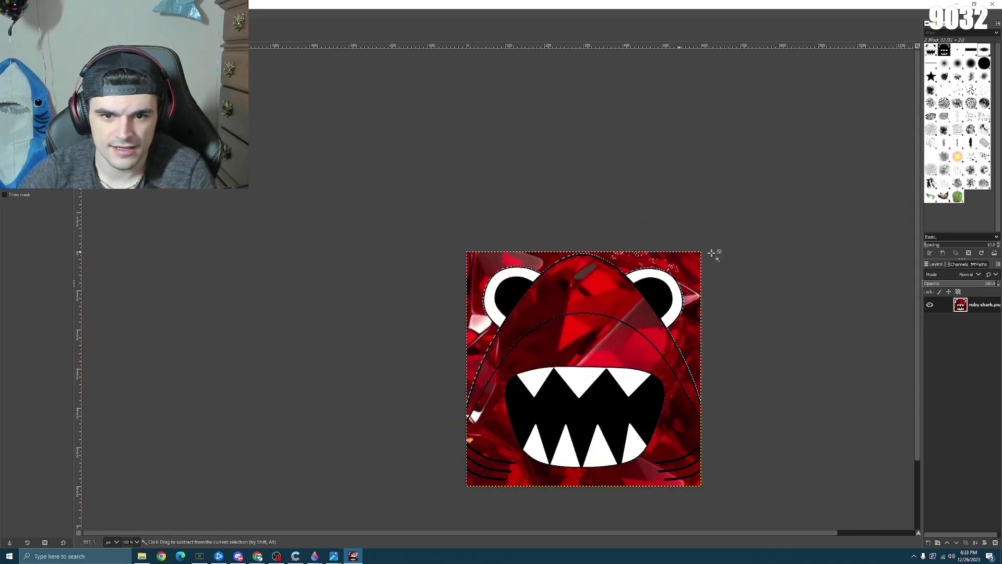
pyautogui.scroll(7, 715, 256)
pyautogui.keyDown('shift'); pyautogui.click(547, 332); pyautogui.keyUp('shift')
pyautogui.moveTo(548, 333); pyautogui.dragTo(297, 338)
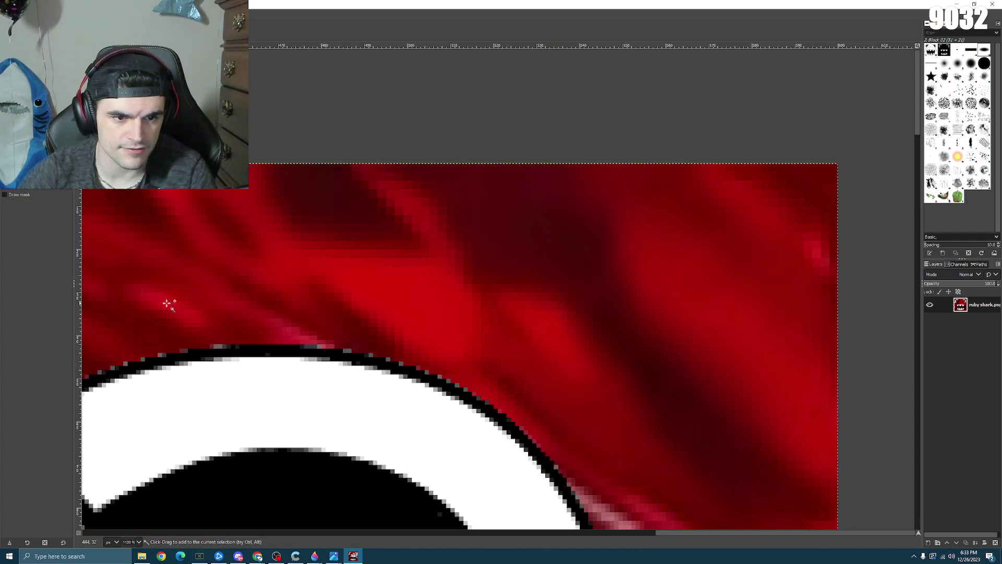
pyautogui.keyDown('shift'); pyautogui.click(140, 202); pyautogui.keyUp('shift')
pyautogui.scroll(-1, 735, 321)
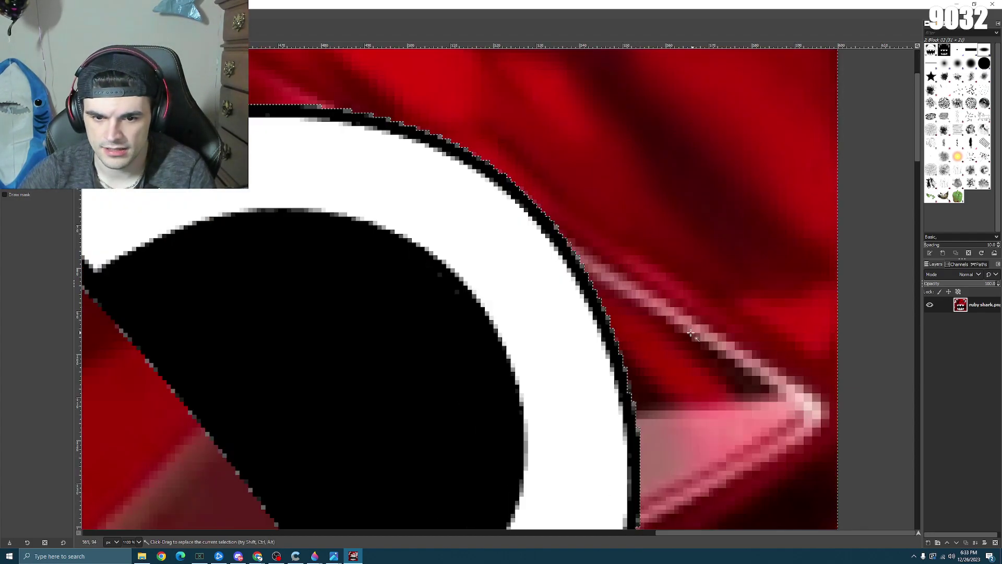
# - Add the last unselected specks between the head outline's upper right slope and the image's top edge to the selection
pyautogui.scroll(-4, 707, 301)
pyautogui.scroll(5, 707, 300)
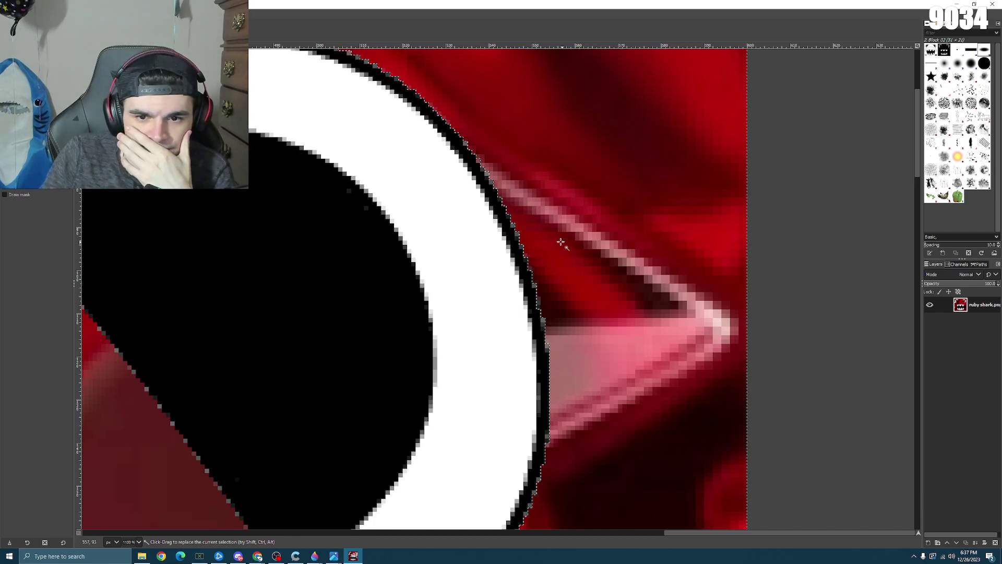
pyautogui.scroll(-6, 454, 170)
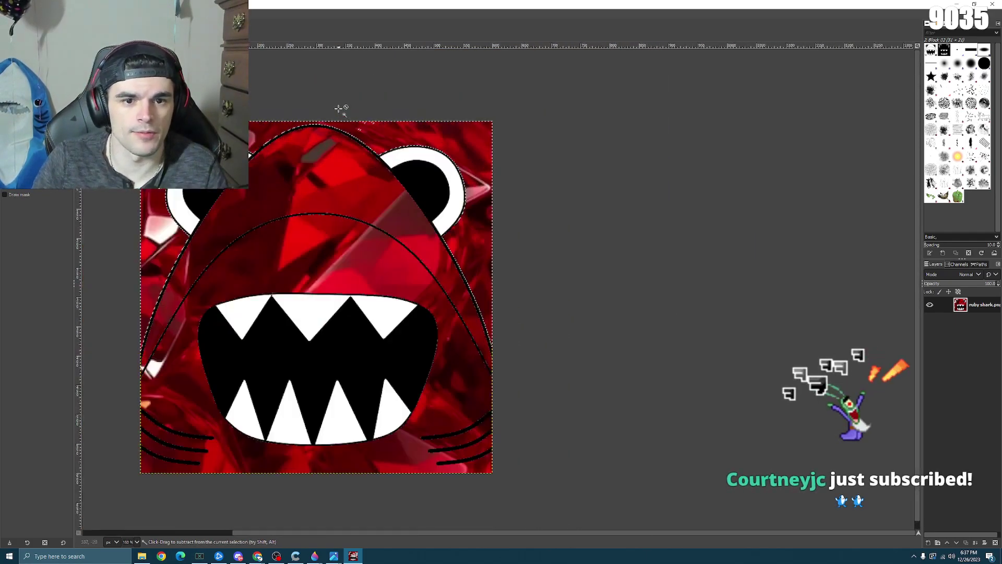
pyautogui.scroll(7, 342, 110)
pyautogui.keyDown('ctrl'); pyautogui.click(532, 320); pyautogui.keyUp('ctrl')
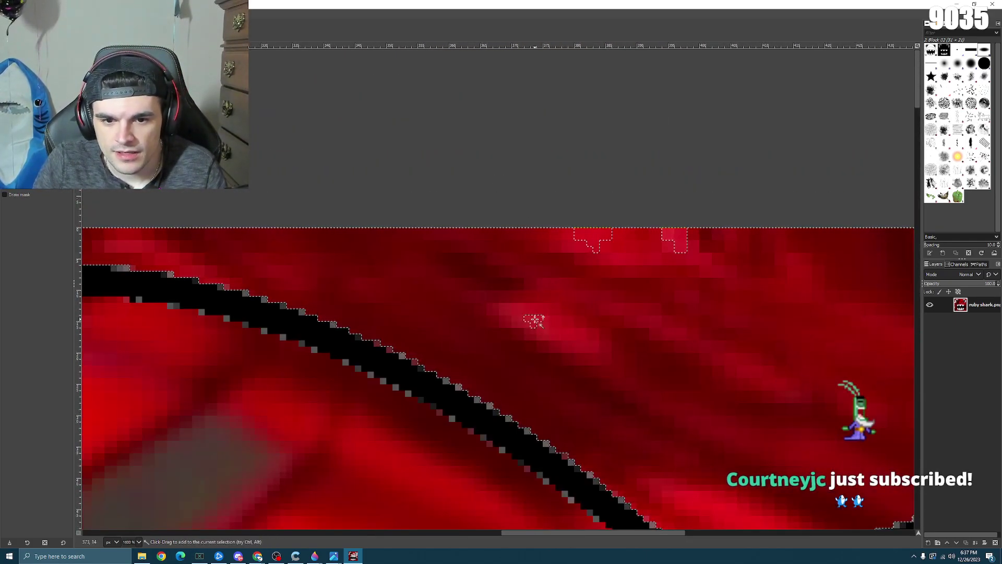
pyautogui.scroll(-6, 488, 269)
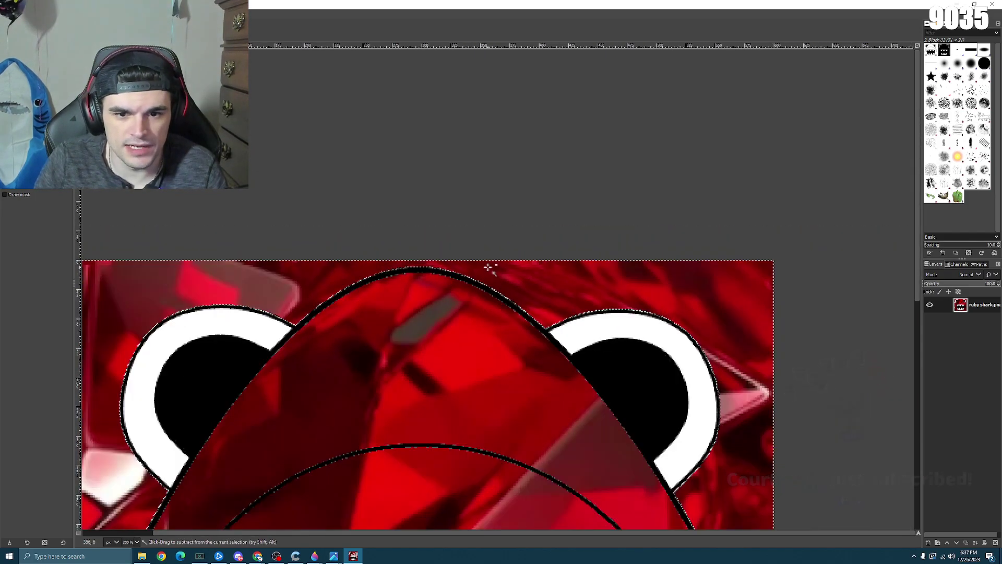
# - Examine the selection border around the left eye and the whole head for areas still left unselected
pyautogui.scroll(-6, 483, 309)
pyautogui.scroll(8, 443, 322)
pyautogui.scroll(-5, 626, 211)
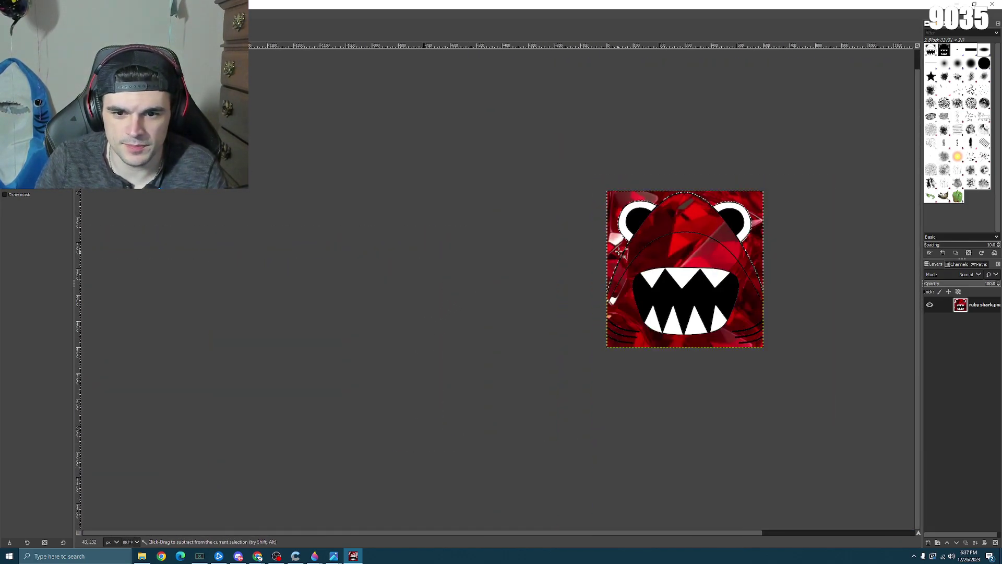
pyautogui.scroll(3, 645, 287)
pyautogui.scroll(-3, 559, 168)
pyautogui.scroll(5, 530, 139)
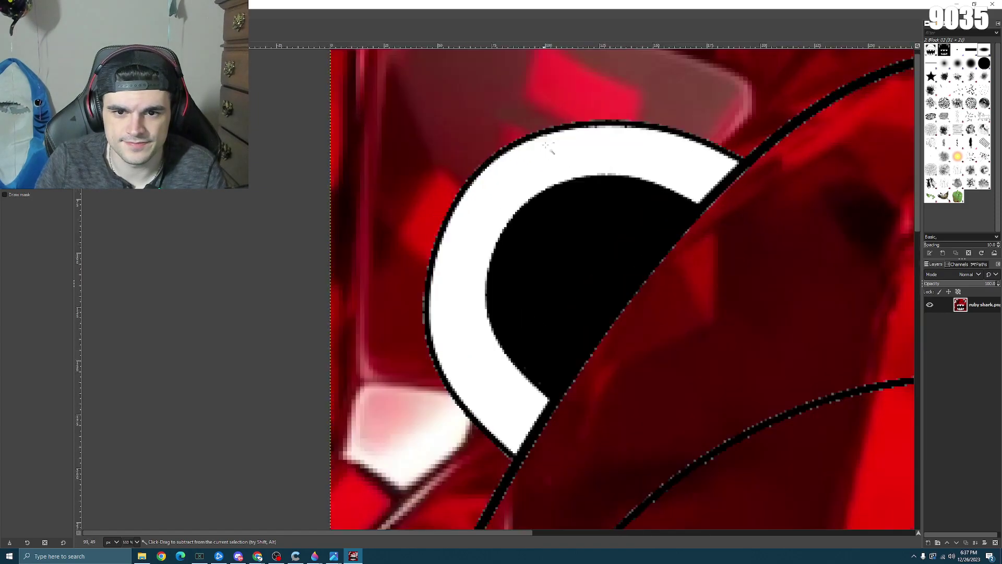
pyautogui.scroll(-1, 418, 273)
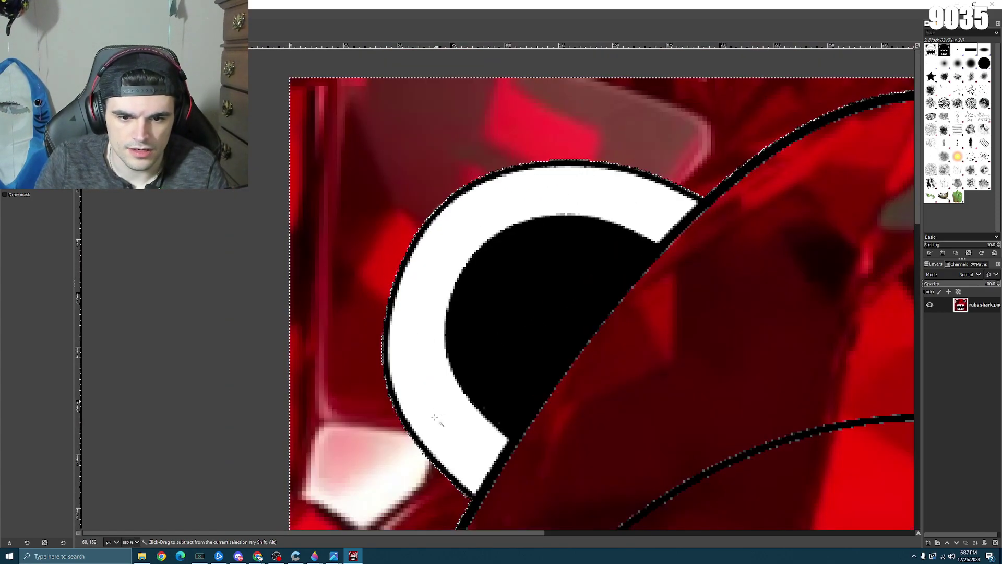
pyautogui.scroll(3, 443, 450)
pyautogui.scroll(-5, 587, 314)
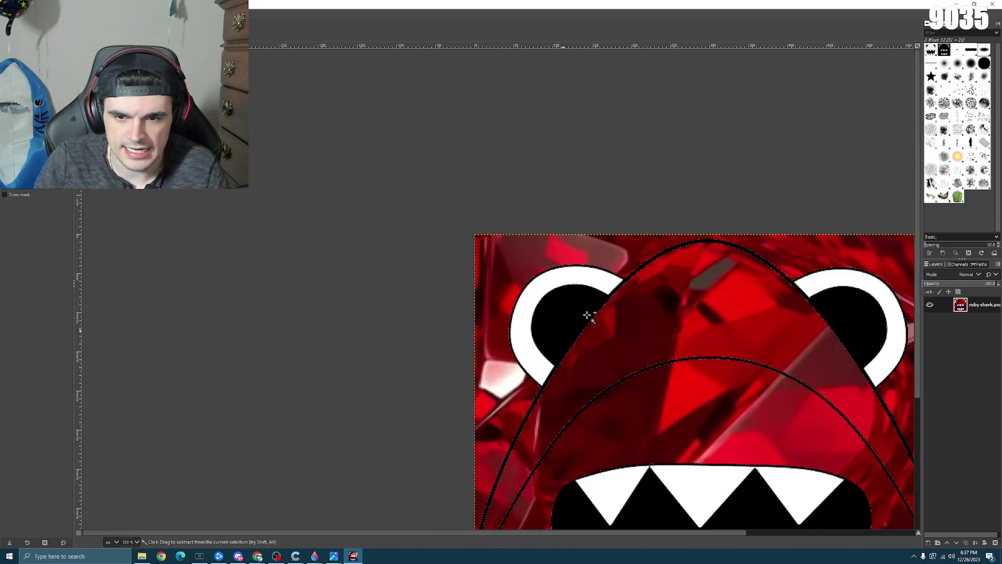
pyautogui.scroll(3, 618, 296)
pyautogui.scroll(-1, 617, 296)
pyautogui.scroll(-3, 380, 313)
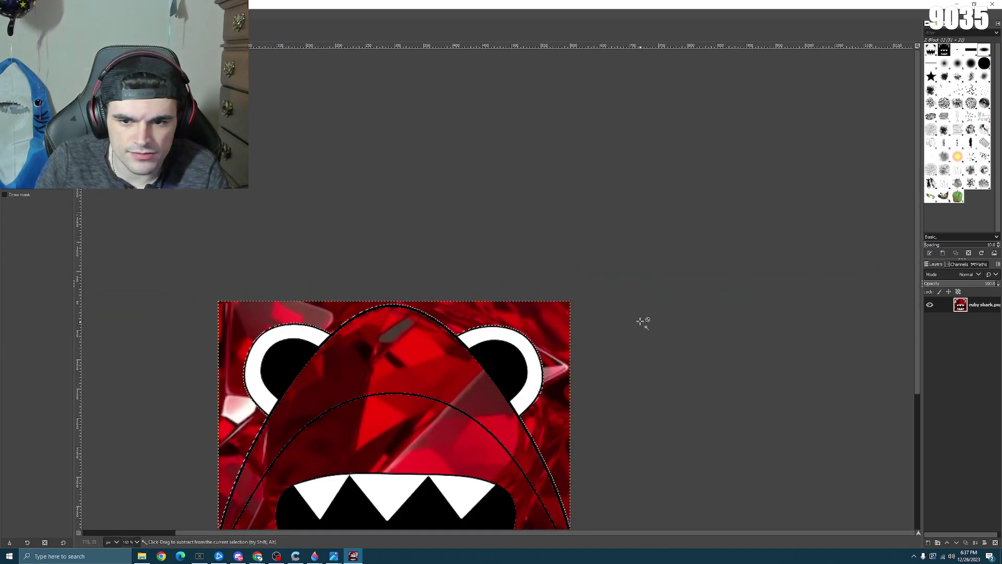
# - Examine the selection edge up close along the top of the head outline and around the right eye for stray pixels
pyautogui.scroll(2, 422, 323)
pyautogui.scroll(6, 319, 305)
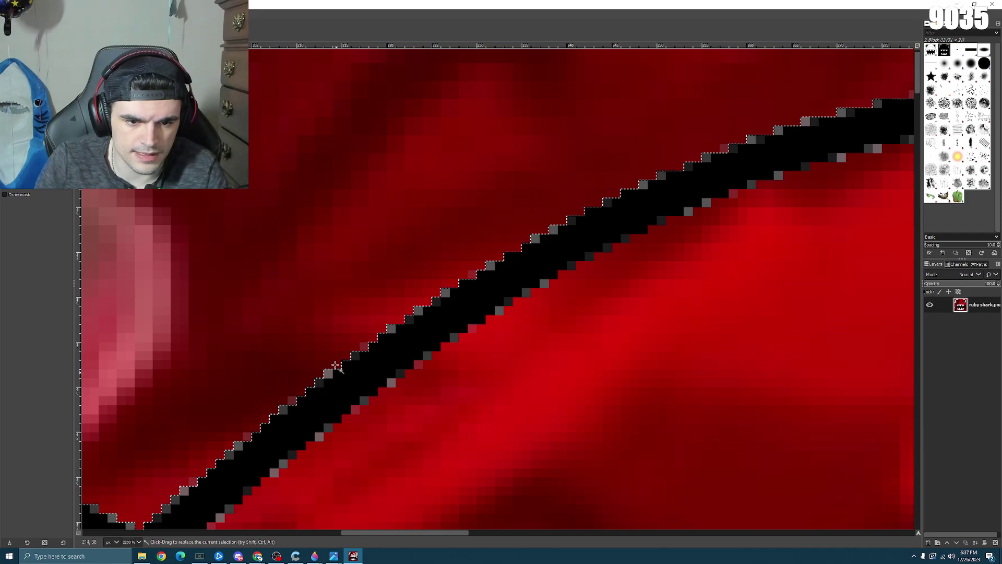
pyautogui.scroll(-5, 307, 355)
pyautogui.scroll(2, 787, 280)
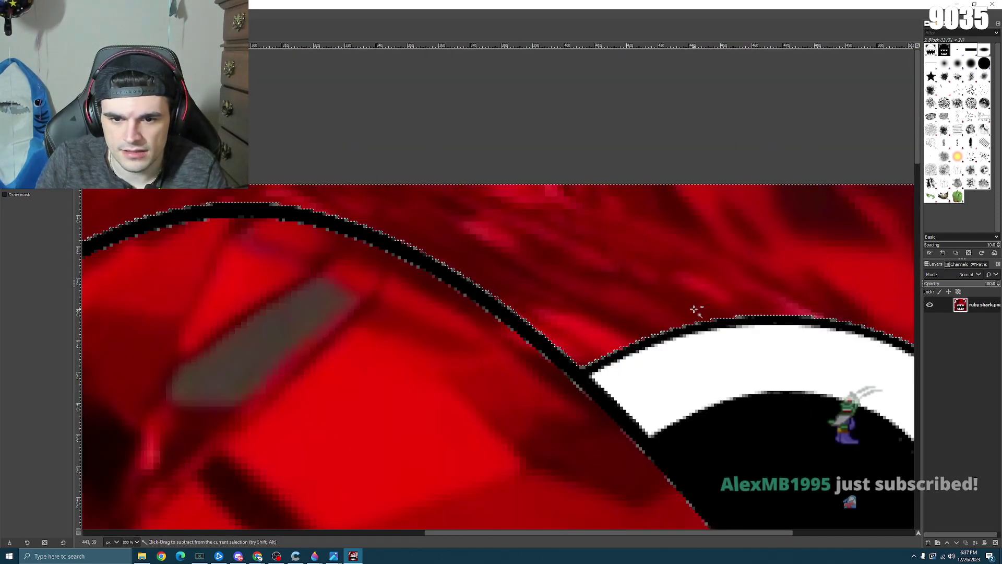
pyautogui.scroll(4, 625, 357)
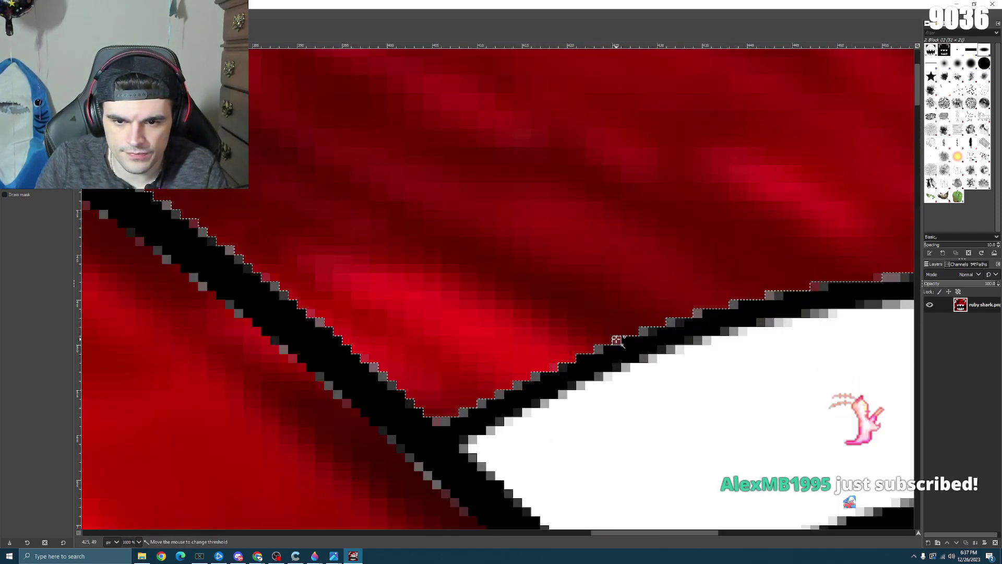
pyautogui.scroll(-5, 684, 287)
pyautogui.scroll(5, 767, 302)
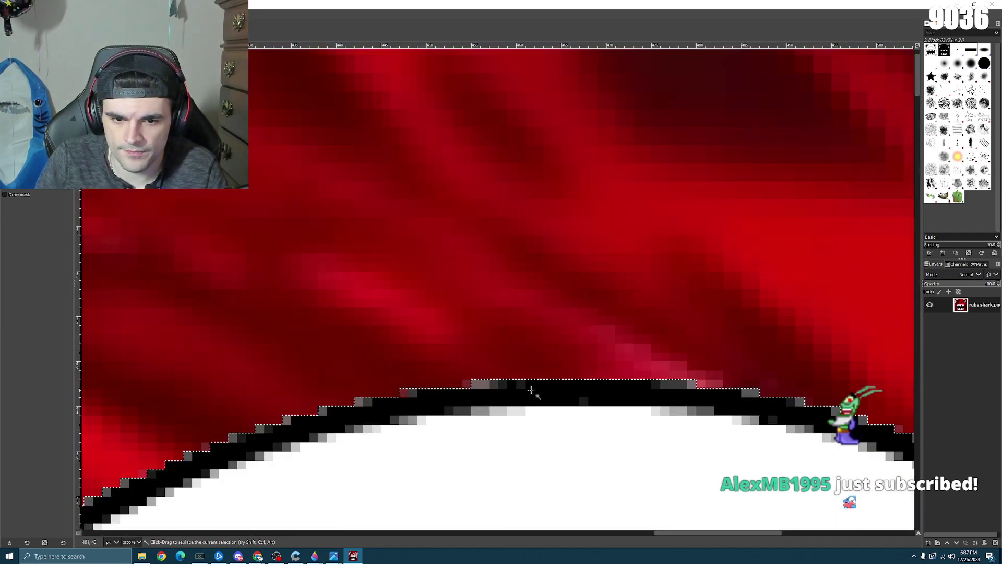
pyautogui.scroll(-5, 720, 352)
pyautogui.scroll(5, 800, 396)
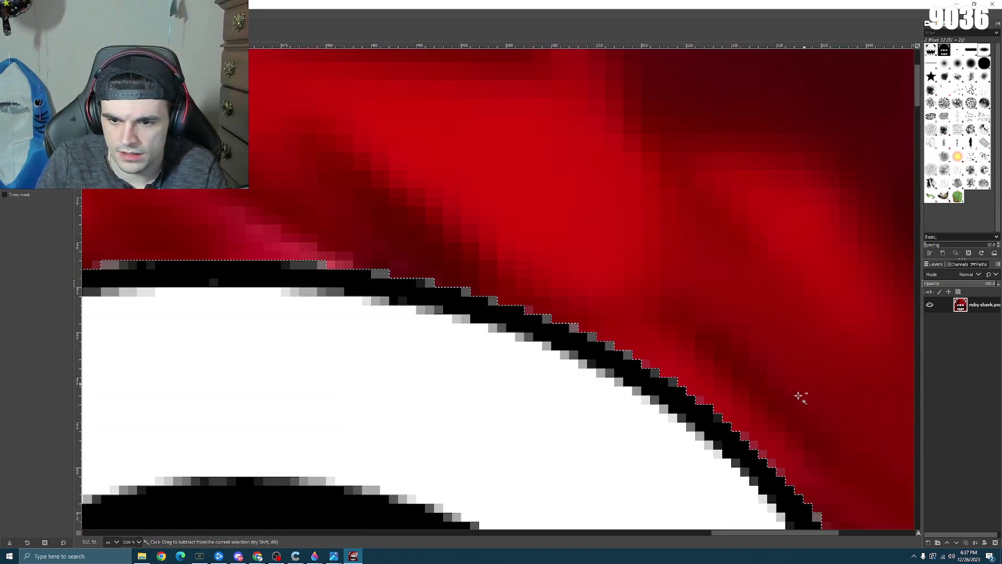
pyautogui.scroll(-5, 791, 400)
pyautogui.scroll(5, 752, 432)
pyautogui.scroll(-4, 757, 459)
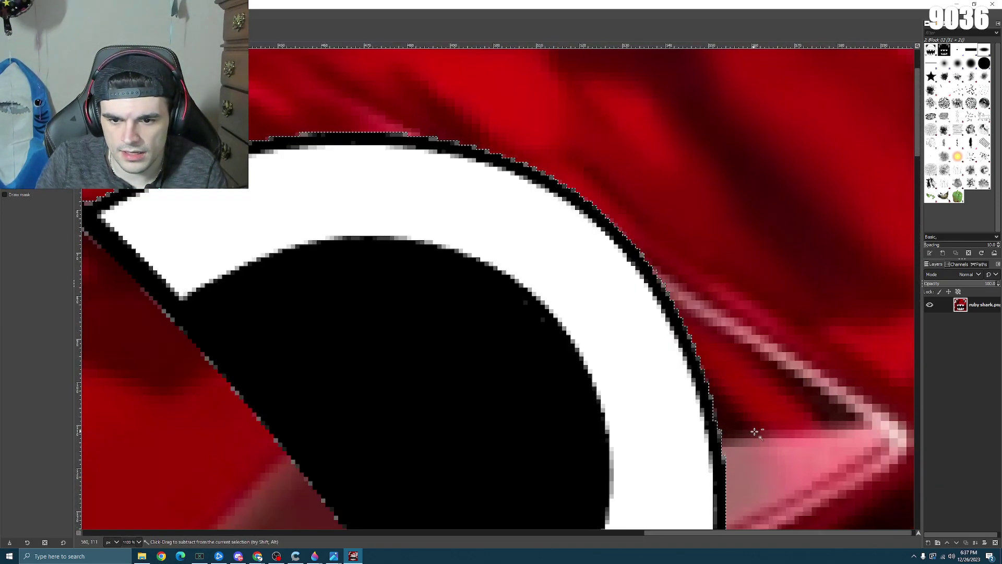
# - Examine the selection edge around the right eye's outer curve and where it meets the head outline for missed pixels
pyautogui.scroll(6, 761, 490)
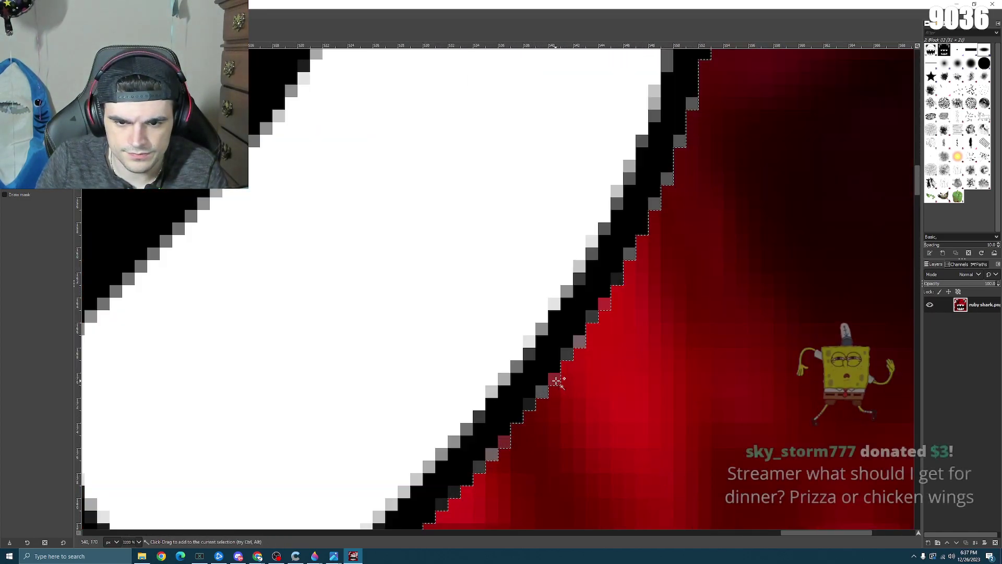
pyautogui.scroll(-8, 514, 436)
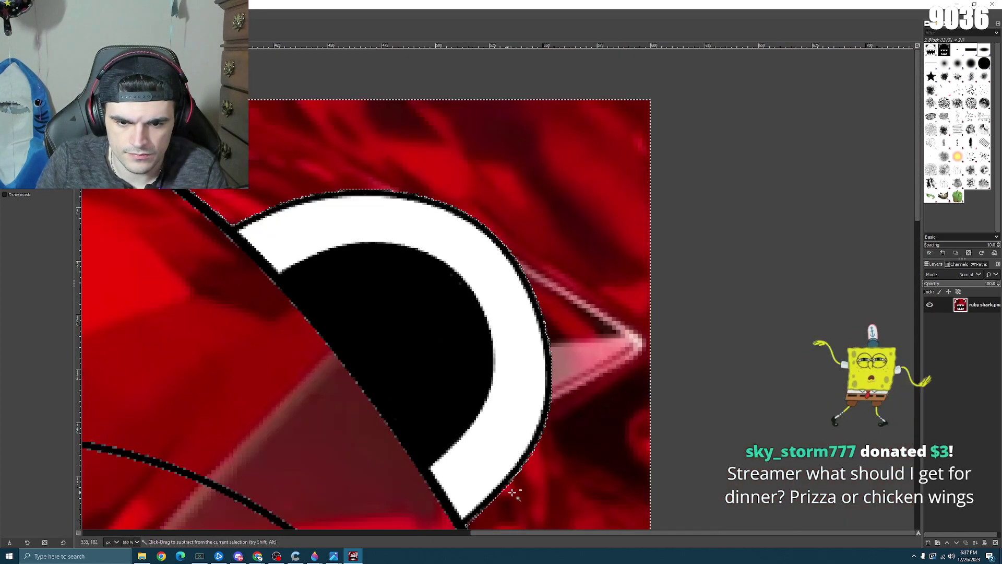
pyautogui.scroll(10, 499, 508)
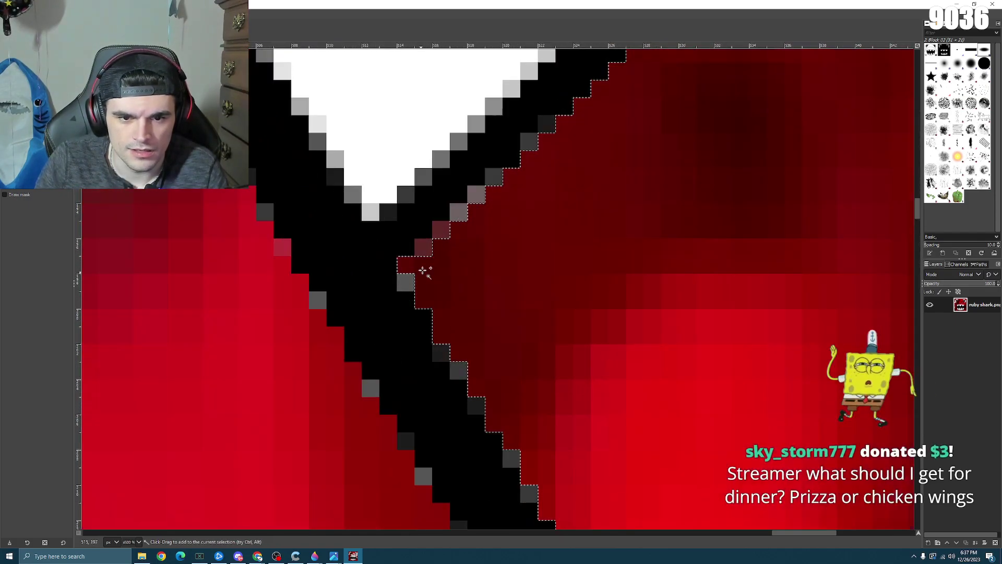
pyautogui.scroll(-8, 443, 236)
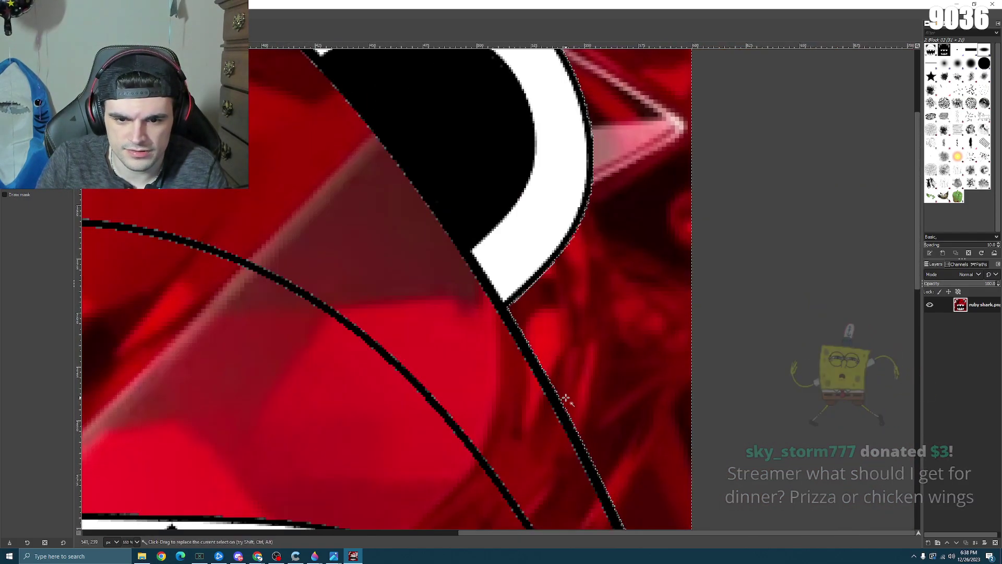
pyautogui.scroll(-8, 620, 404)
pyautogui.scroll(8, 673, 370)
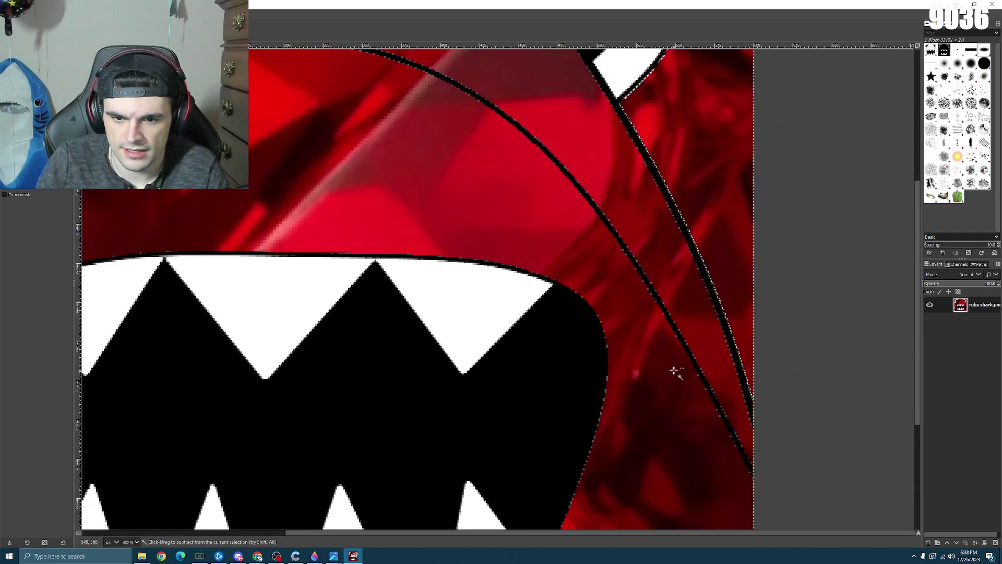
pyautogui.scroll(-3, 778, 380)
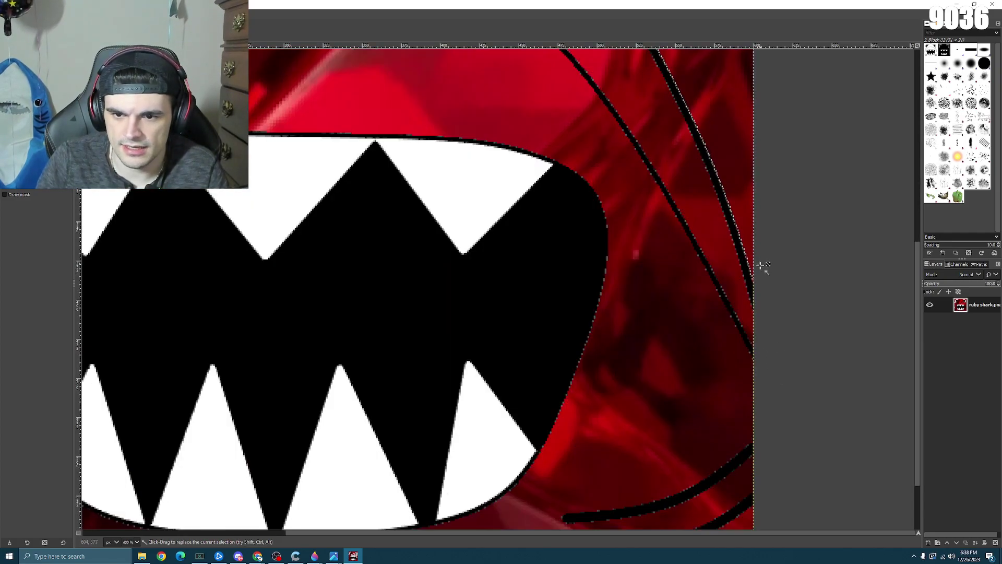
# - Examine the selection edge up close along the head's right outline, from the image's right edge up to the right eye
pyautogui.scroll(6, 761, 264)
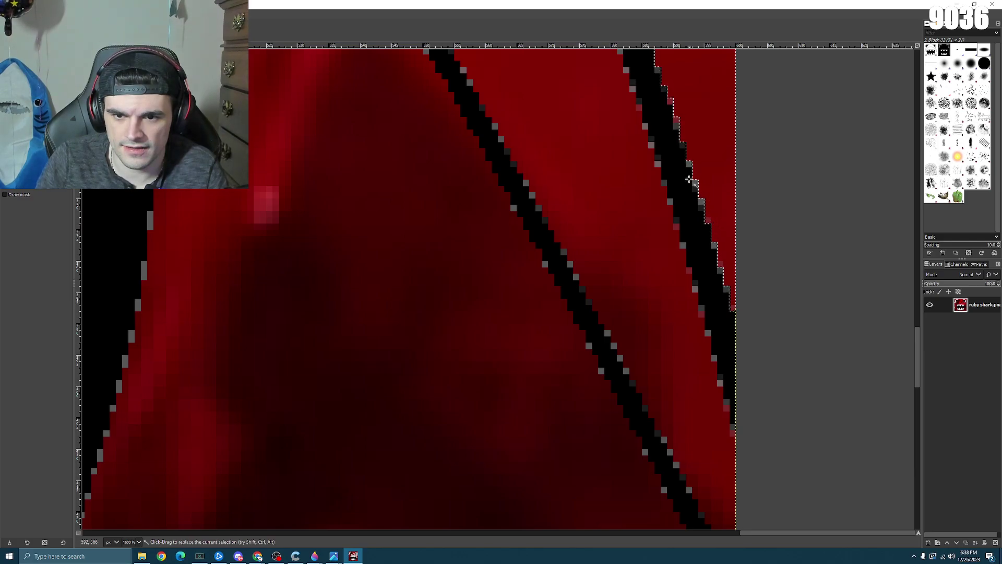
pyautogui.scroll(5, 689, 179)
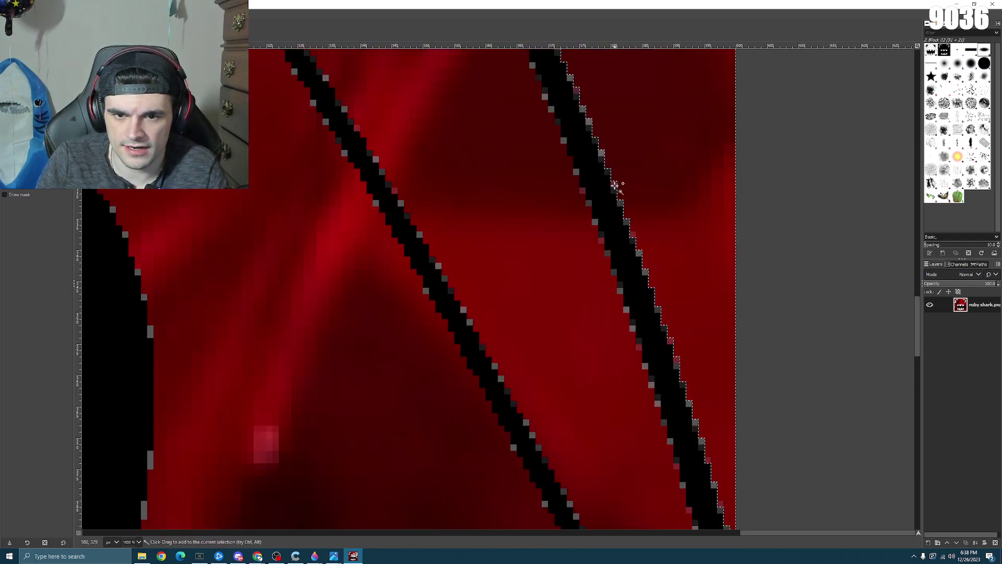
pyautogui.scroll(5, 600, 199)
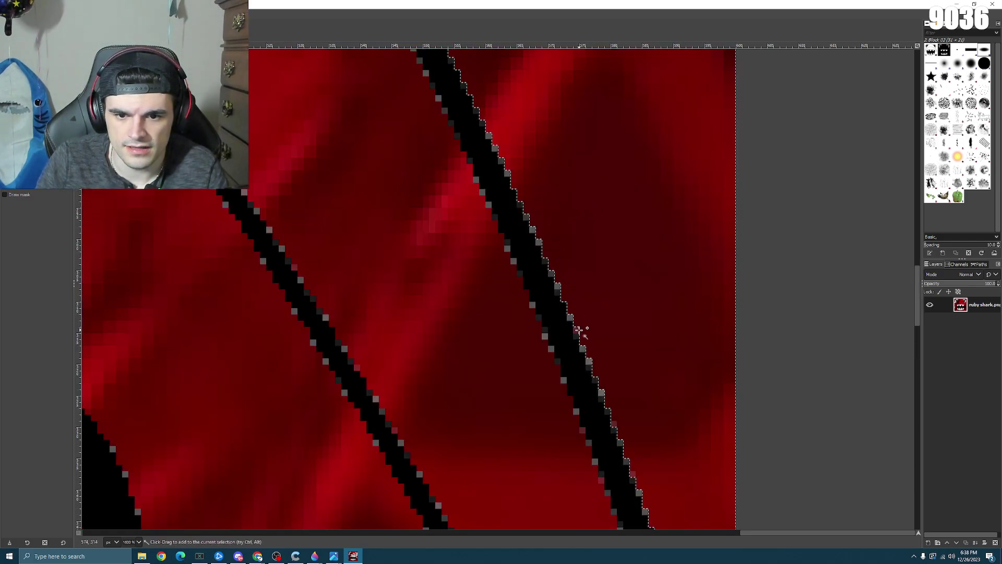
pyautogui.scroll(5, 582, 313)
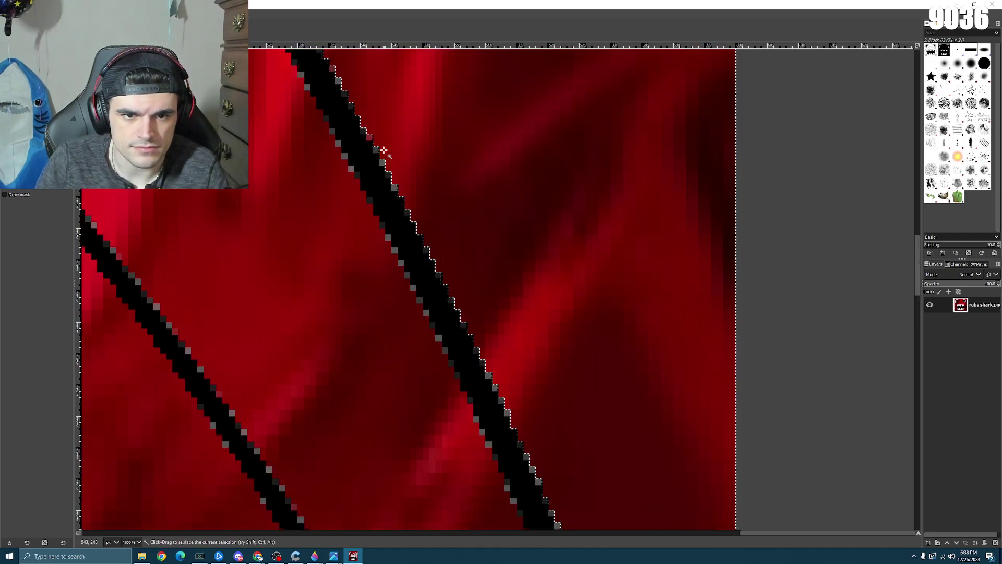
pyautogui.scroll(5, 350, 183)
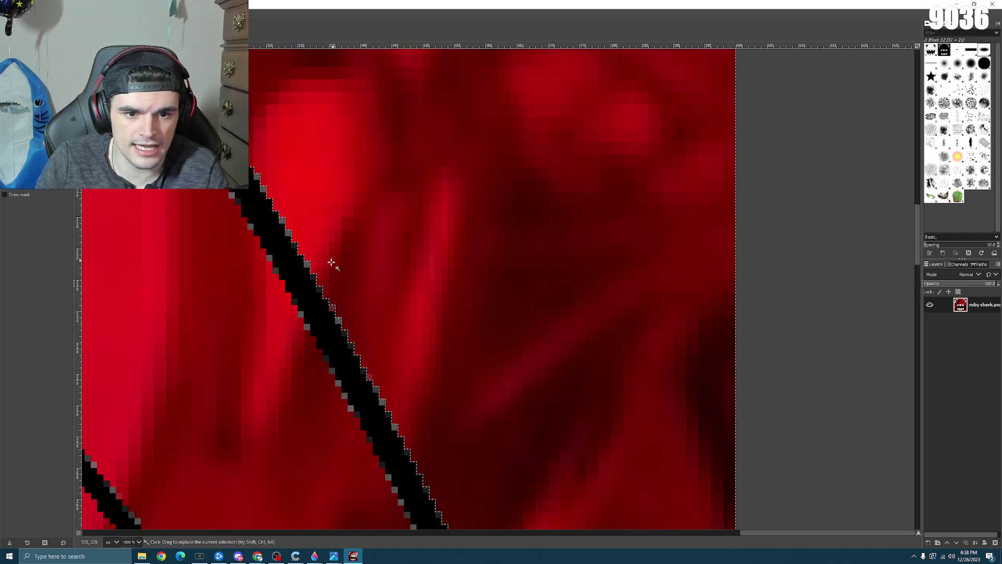
pyautogui.scroll(-5, 352, 292)
pyautogui.scroll(6, 365, 285)
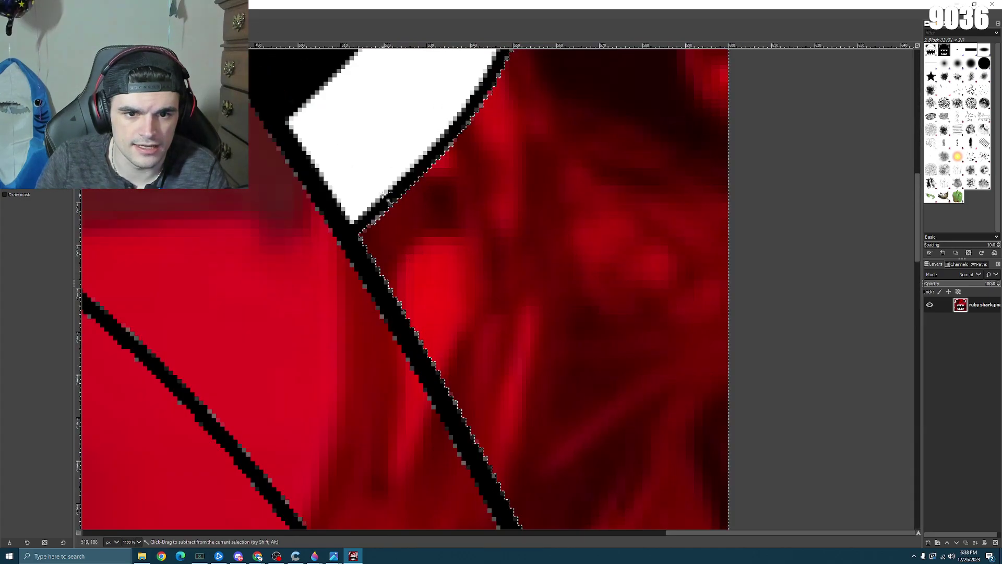
# - Clear the selected background outside the head to white, remove the selection, and check the cleared area for leftover specks
pyautogui.scroll(-9, 414, 279)
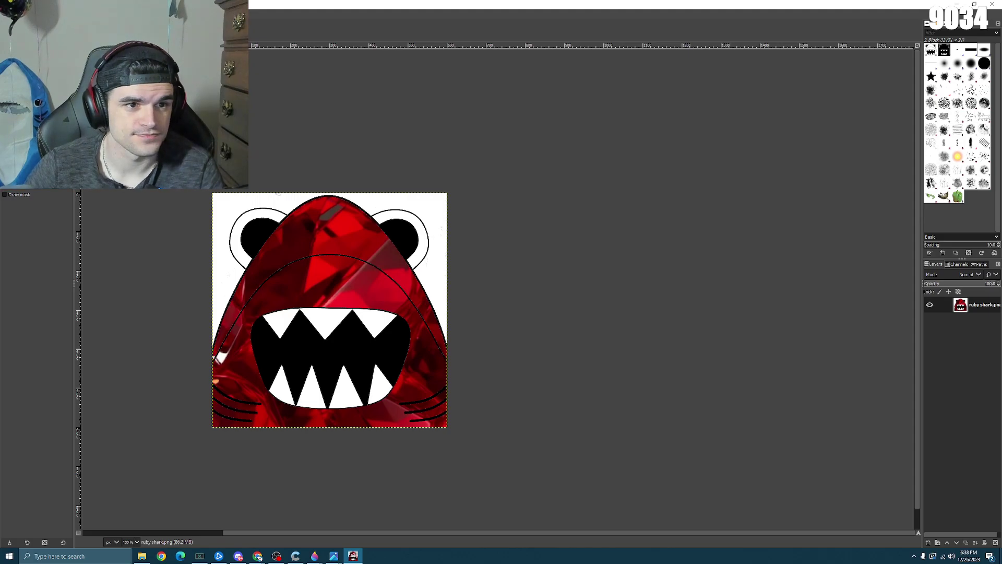
pyautogui.scroll(4, 184, 264)
pyautogui.scroll(4, 473, 406)
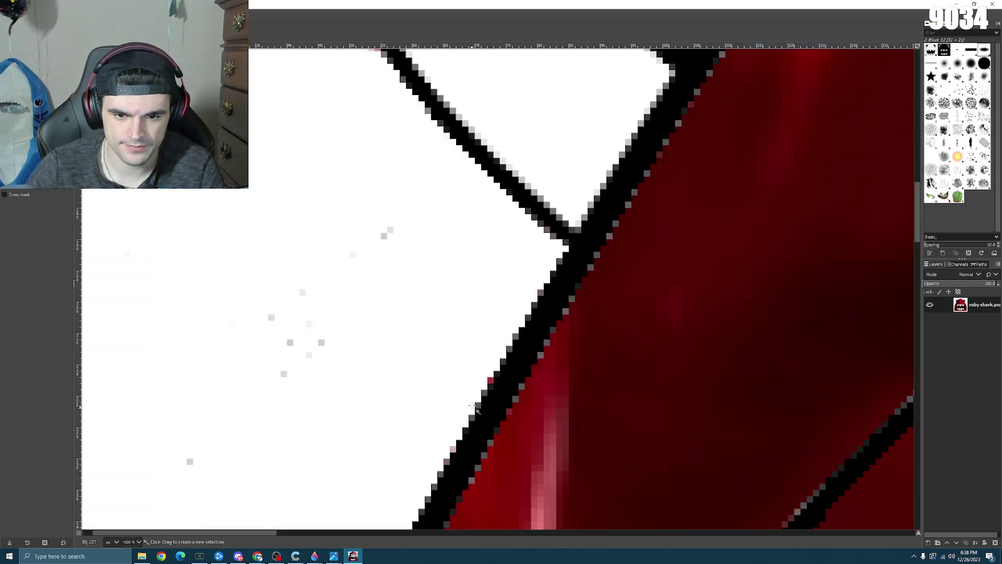
pyautogui.scroll(-6, 345, 316)
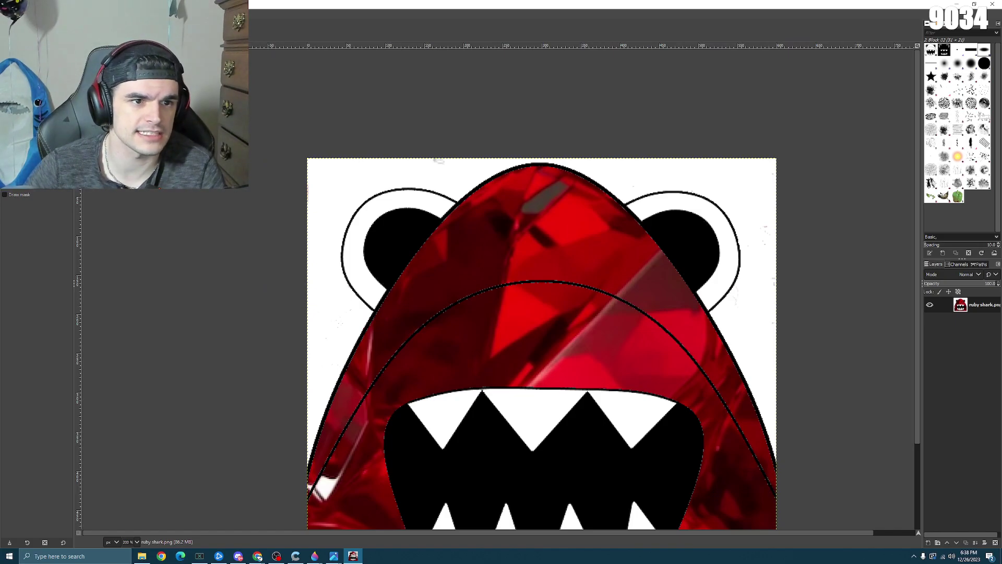
# - Erase the stray specks and red edge pixels in the white area beside the head outline below the left eye
pyautogui.hotkey('shift', 'e')
pyautogui.scroll(8, 343, 331)
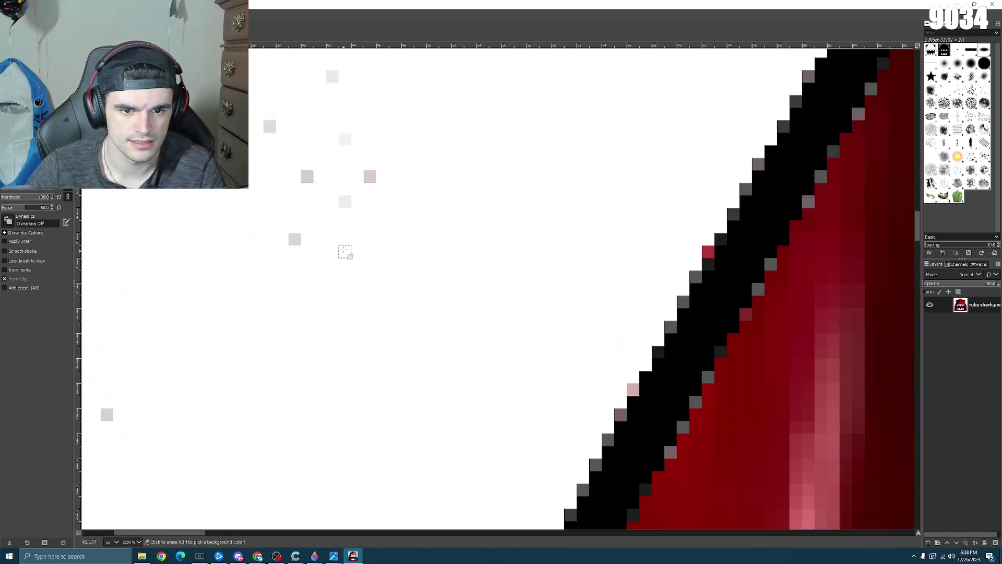
pyautogui.click(369, 176)
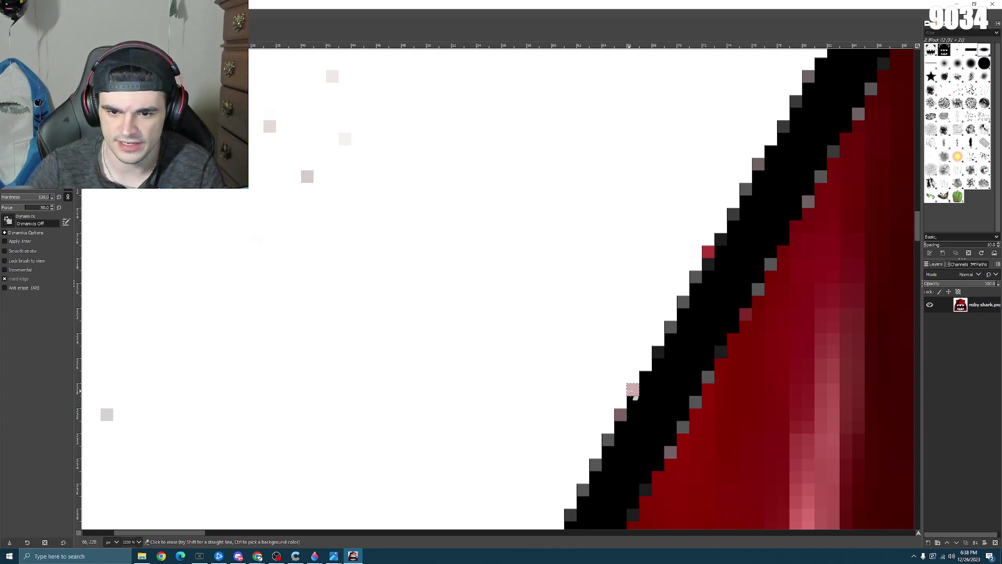
pyautogui.scroll(-1, 501, 223)
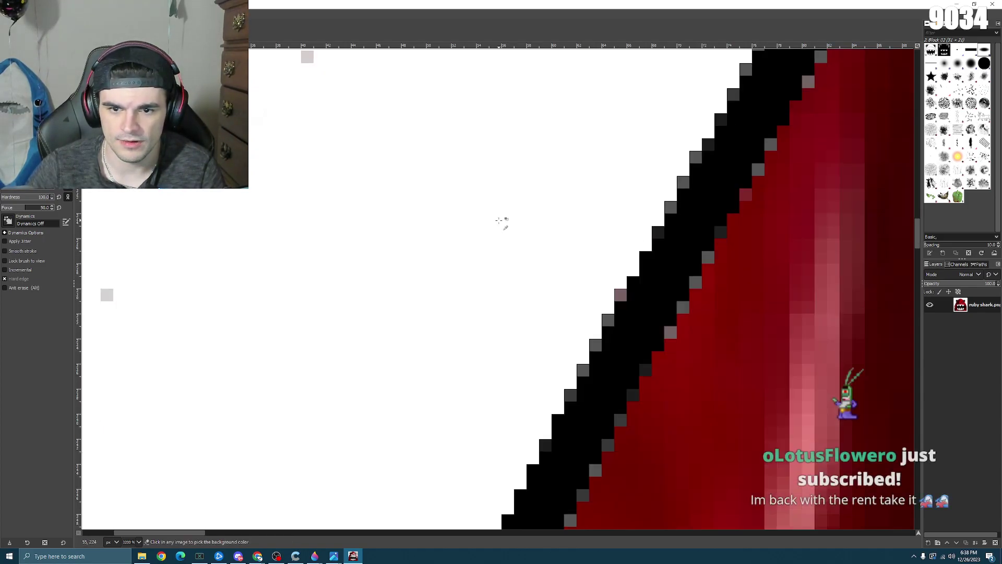
pyautogui.scroll(-1, 499, 224)
pyautogui.click(217, 276)
pyautogui.scroll(-3, 365, 141)
pyautogui.scroll(1, 354, 97)
# - Erase the remaining specks along the head's lower left outline, down to where it meets the image's left edge
pyautogui.scroll(-2, 355, 99)
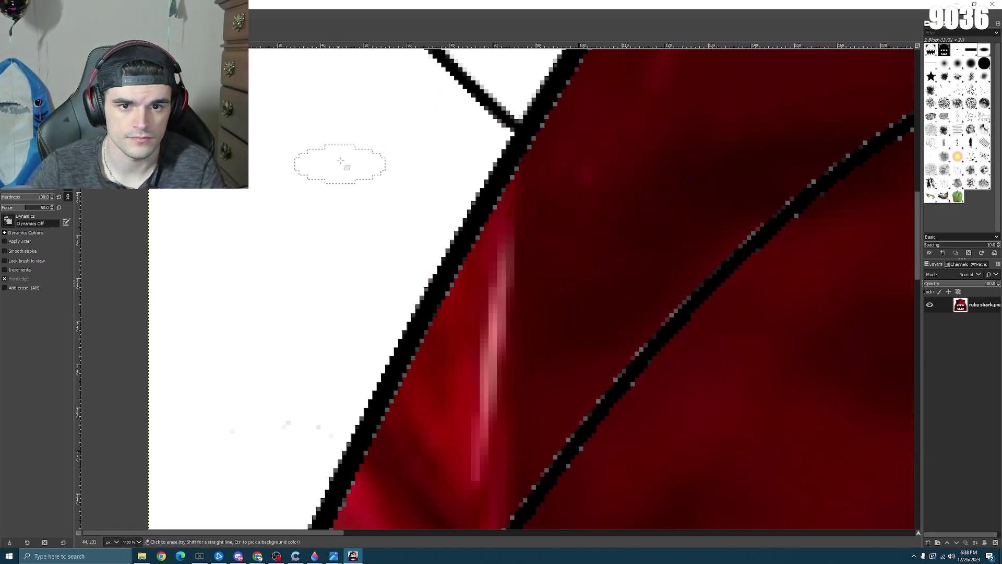
pyautogui.scroll(-3, 261, 443)
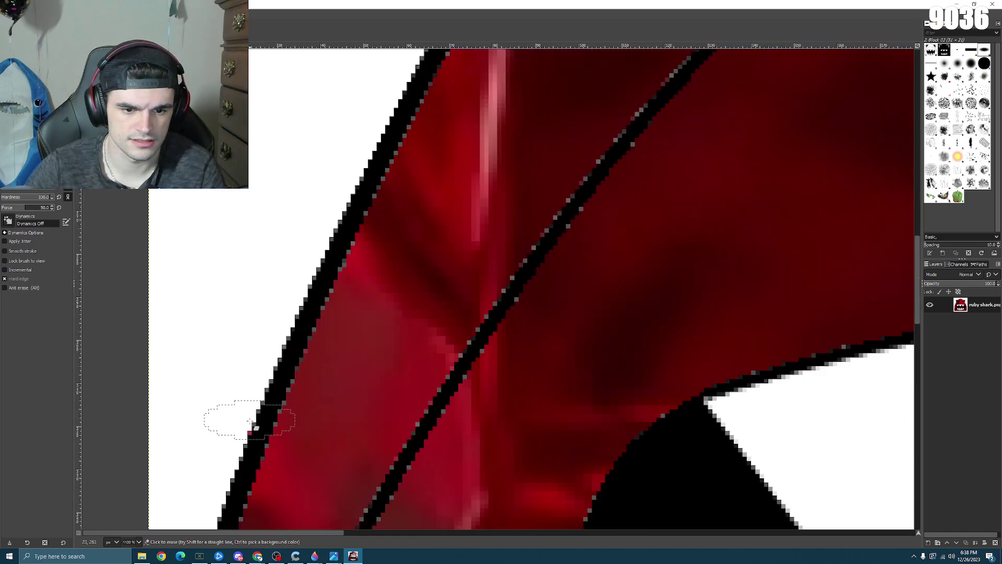
pyautogui.scroll(-2, 178, 409)
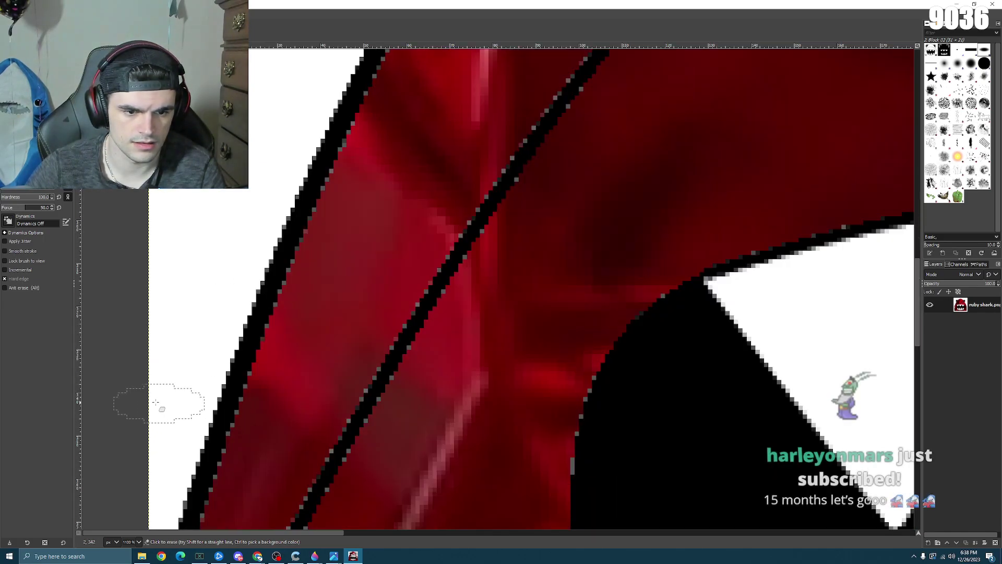
pyautogui.scroll(-10, 190, 224)
pyautogui.scroll(-10, 620, 163)
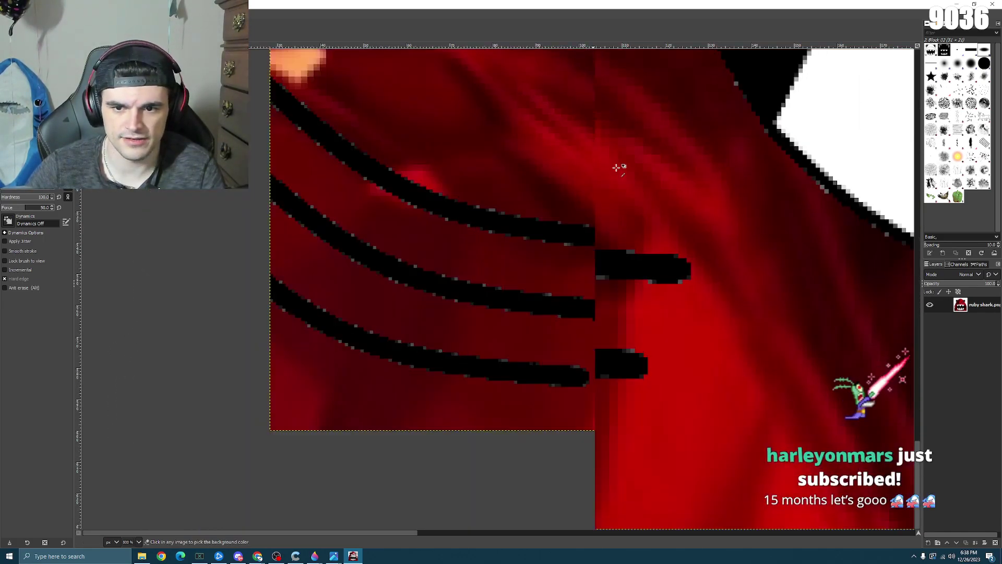
# - Erase the stray specks near the image's right edge and just above the right eye's outline
pyautogui.scroll(7, 587, 141)
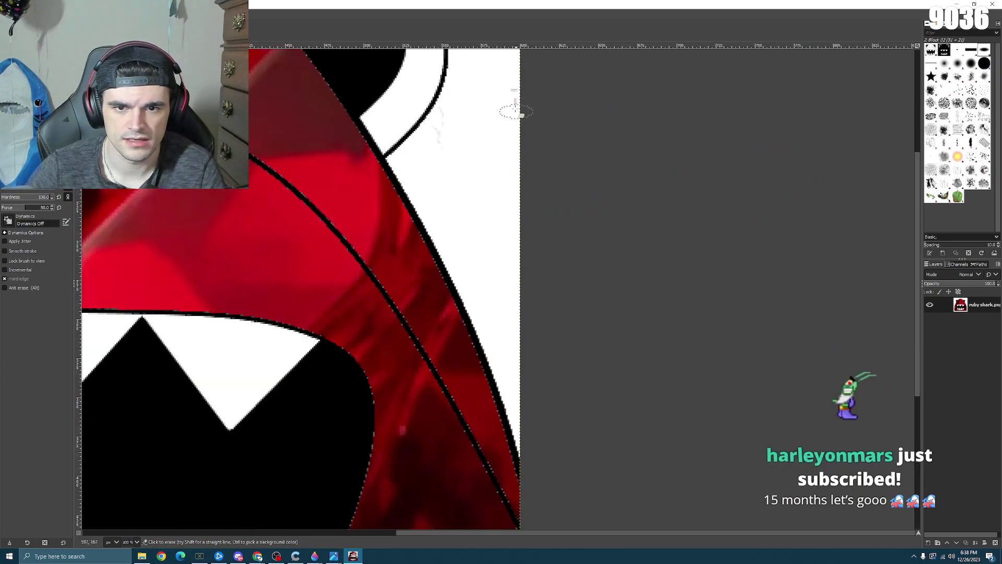
pyautogui.scroll(3, 459, 243)
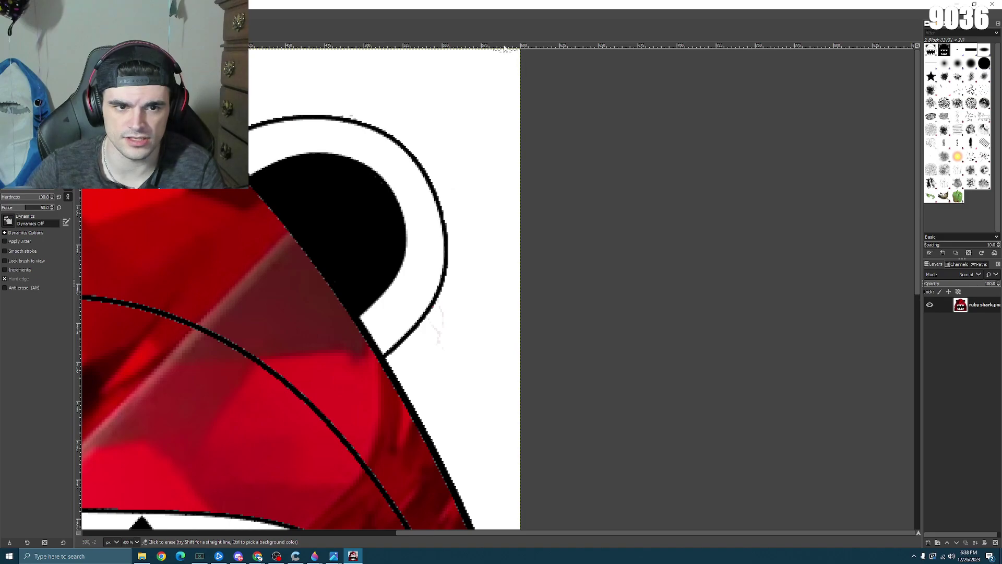
pyautogui.scroll(3, 367, 101)
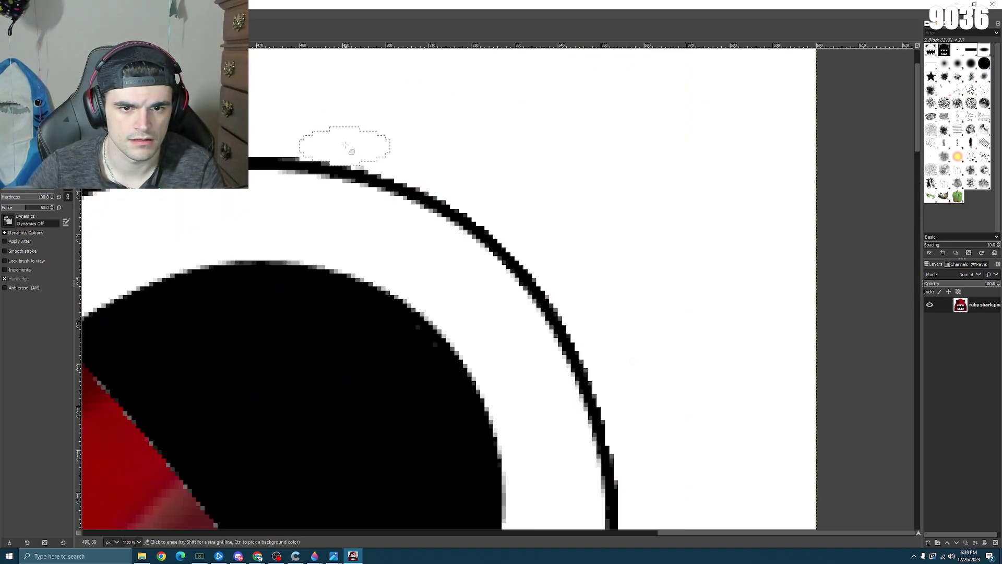
pyautogui.scroll(-4, 373, 121)
pyautogui.scroll(3, 278, 161)
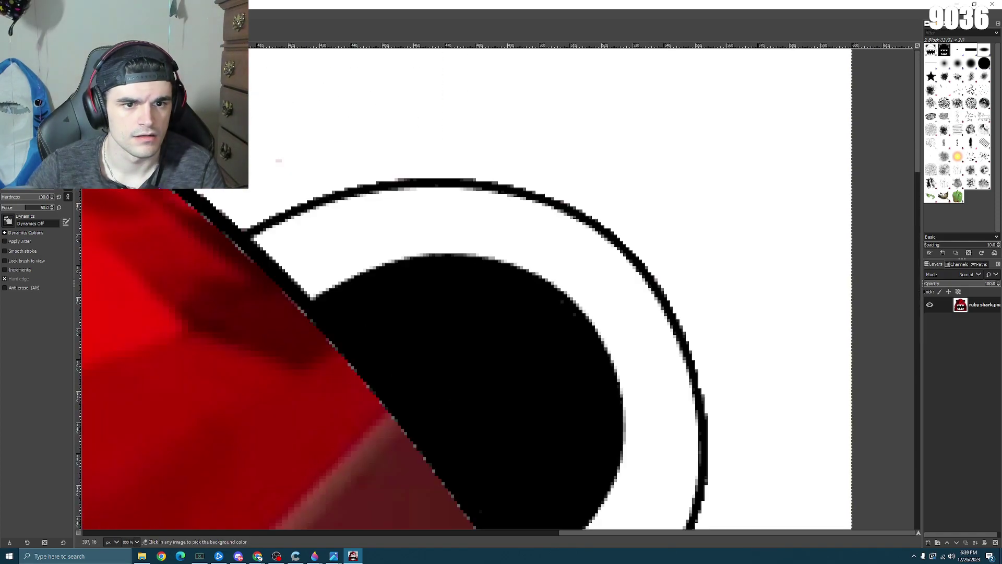
# - Erase the faint smudges in the white strip between the top of the head and the image's top edge
pyautogui.scroll(-5, 263, 183)
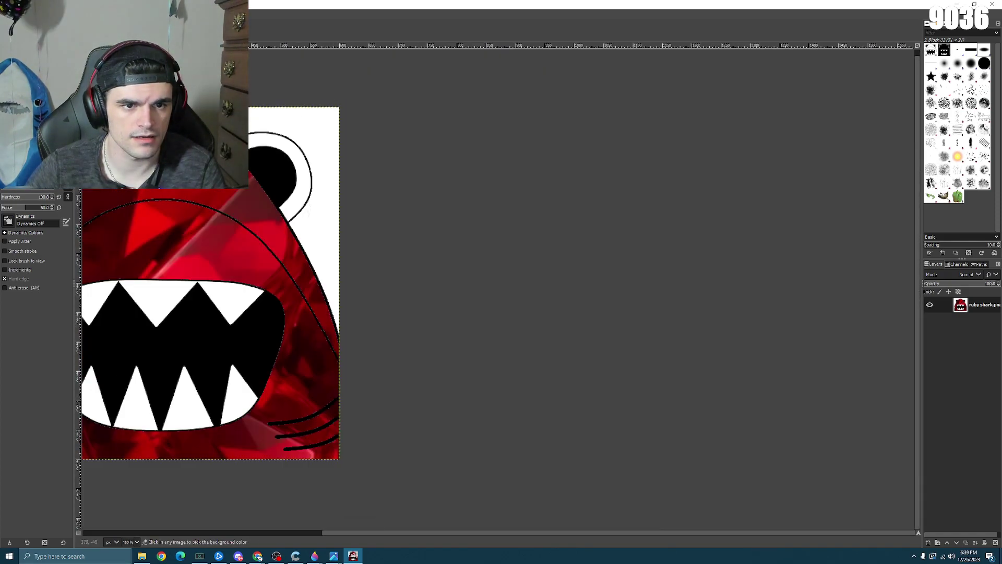
pyautogui.scroll(5, 414, 251)
pyautogui.scroll(-2, 540, 250)
pyautogui.scroll(-1, 618, 259)
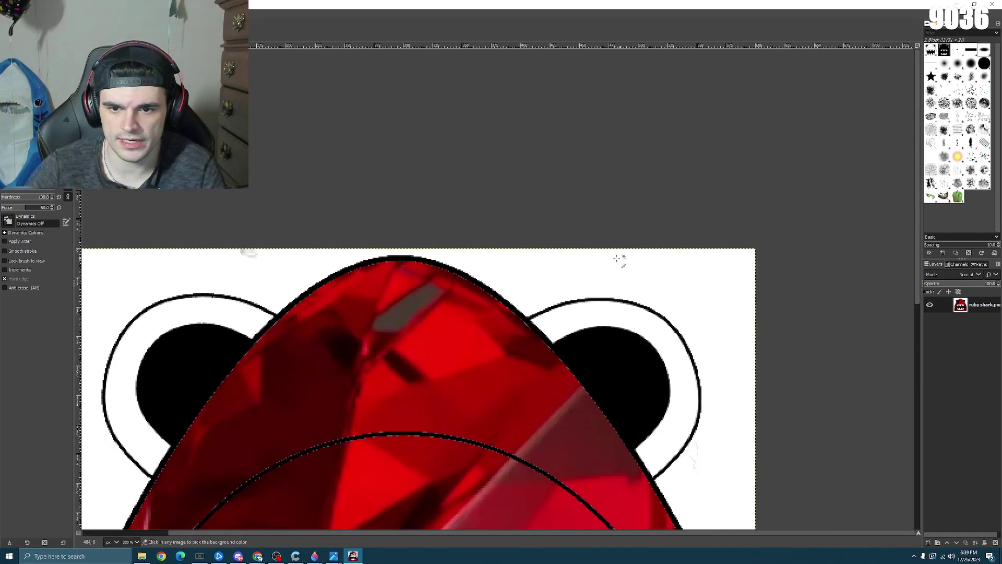
pyautogui.scroll(2, 415, 259)
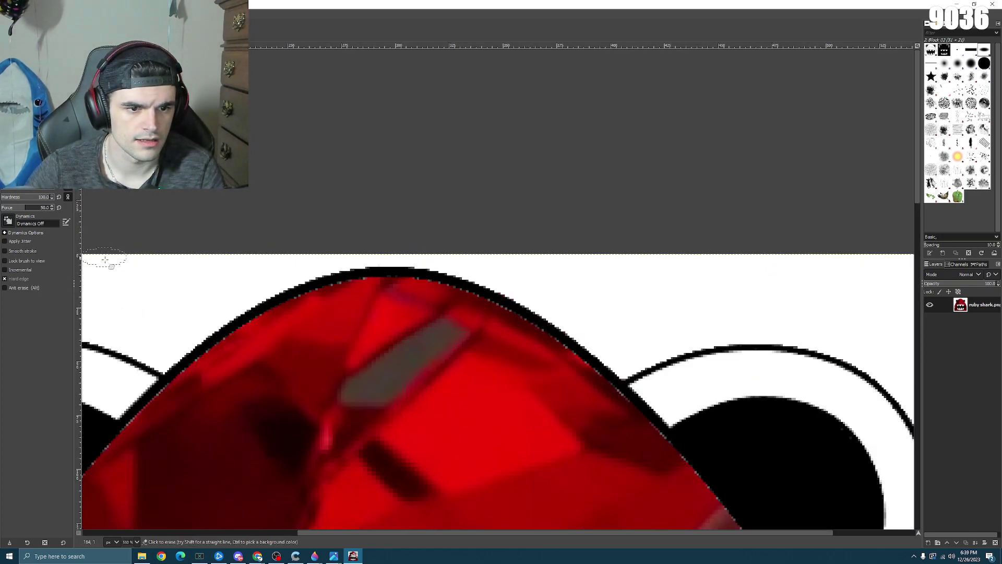
pyautogui.scroll(3, 347, 262)
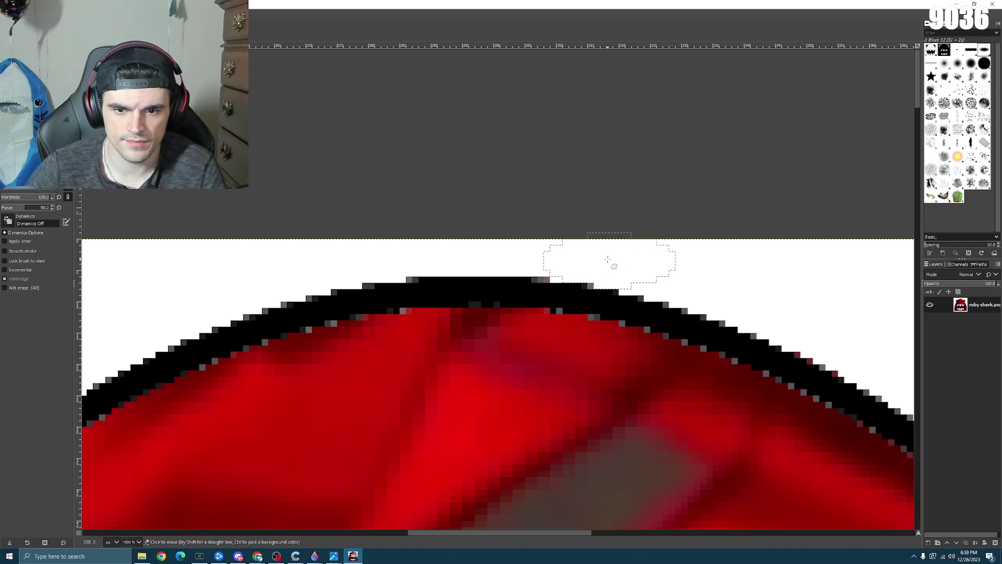
pyautogui.scroll(-10, 306, 264)
# - Erase the faint smudge in the white area just outside the right eye's lower outline
pyautogui.scroll(6, 282, 369)
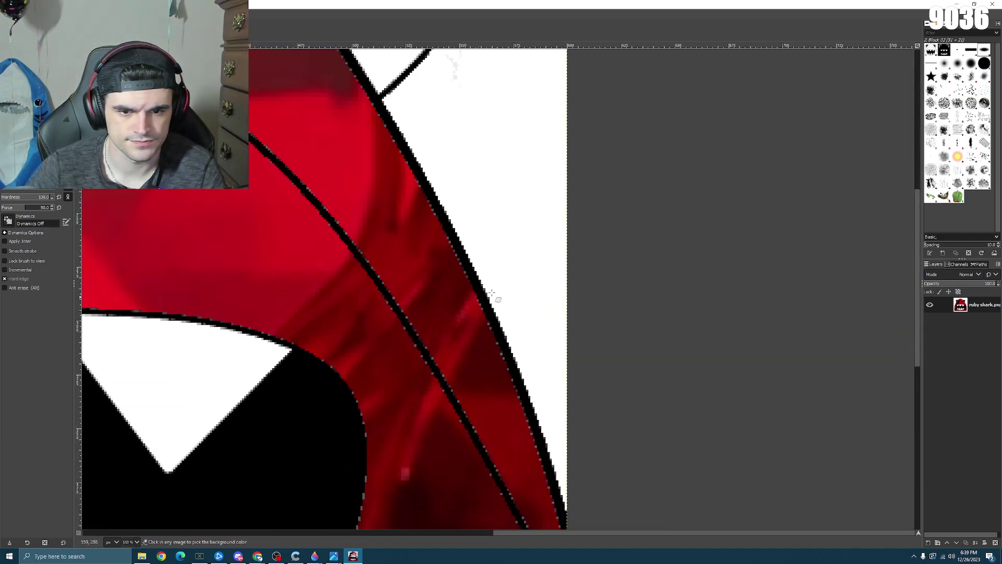
pyautogui.scroll(3, 524, 160)
pyautogui.scroll(3, 476, 205)
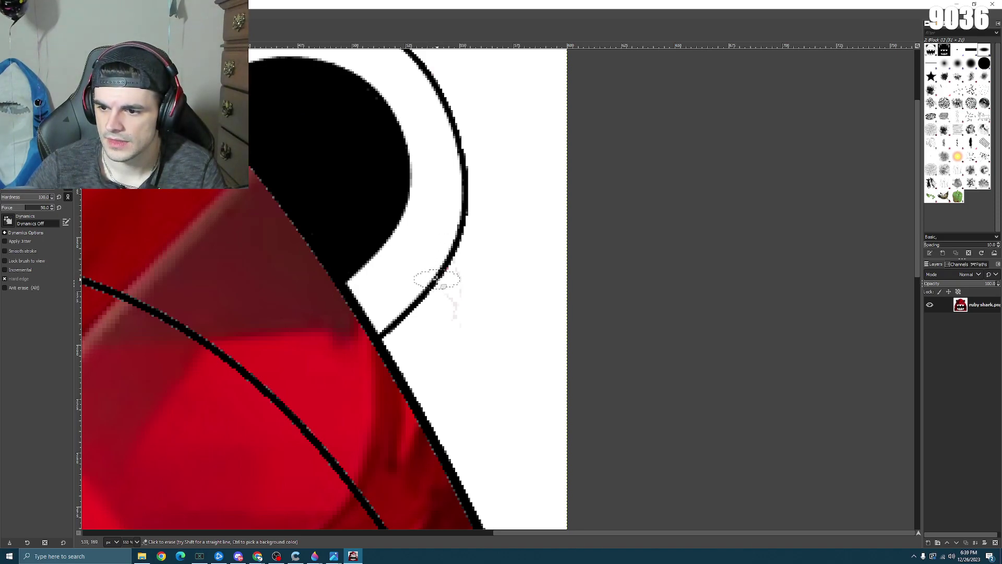
pyautogui.scroll(2, 457, 325)
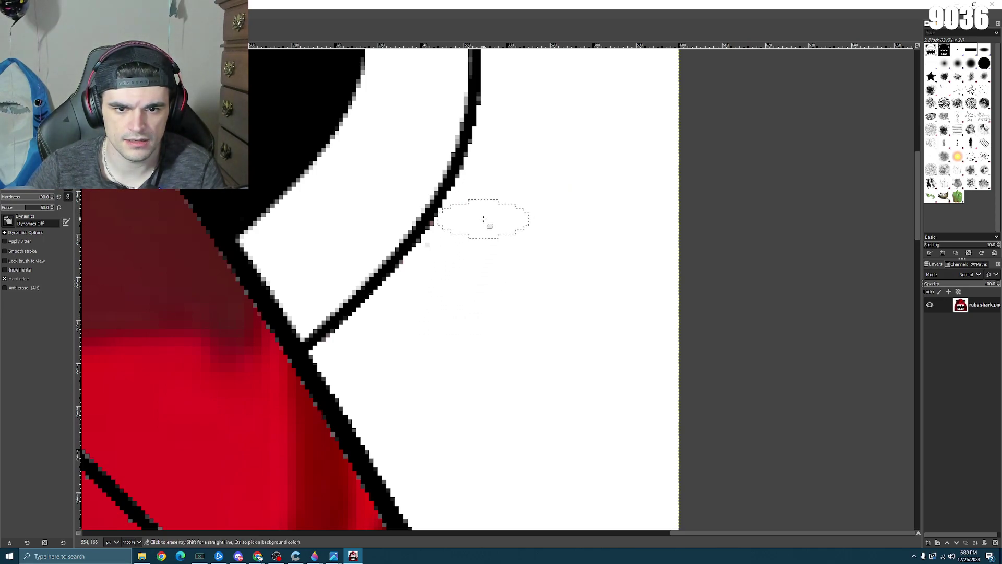
# - Erase the faint specks in the white area just outside the lower outlines of both eyes
pyautogui.scroll(-6, 470, 454)
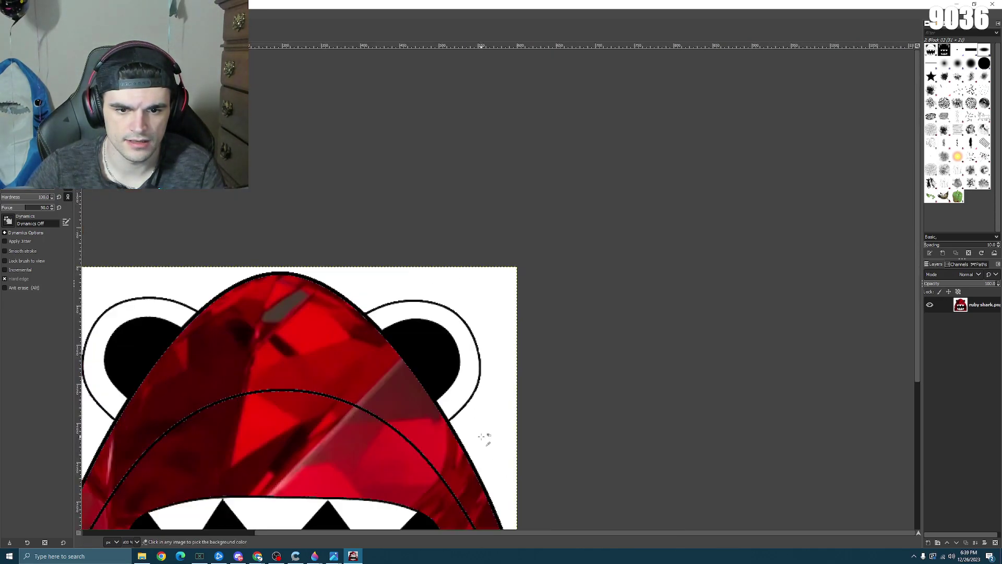
pyautogui.scroll(4, 441, 423)
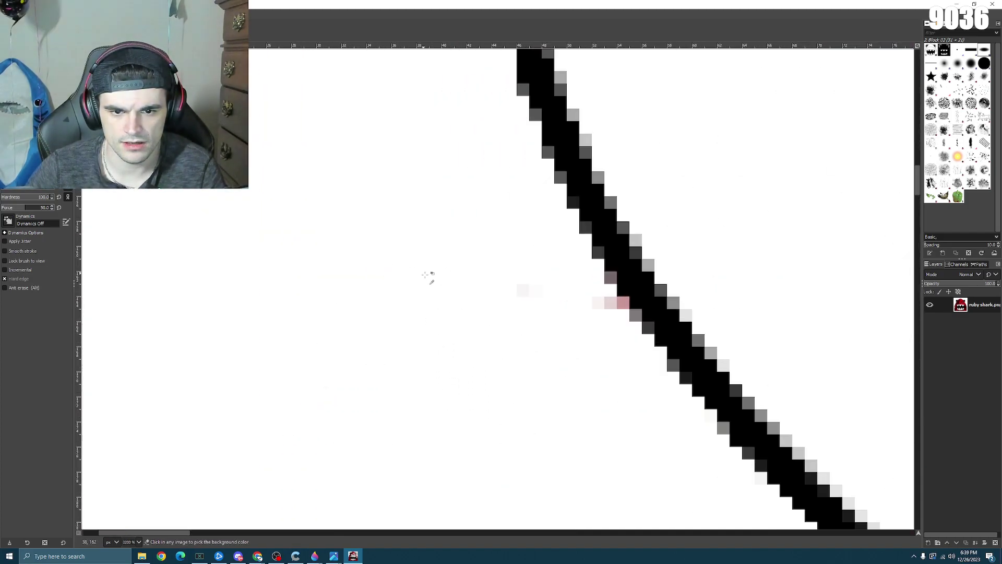
pyautogui.scroll(4, 433, 281)
pyautogui.scroll(-7, 492, 323)
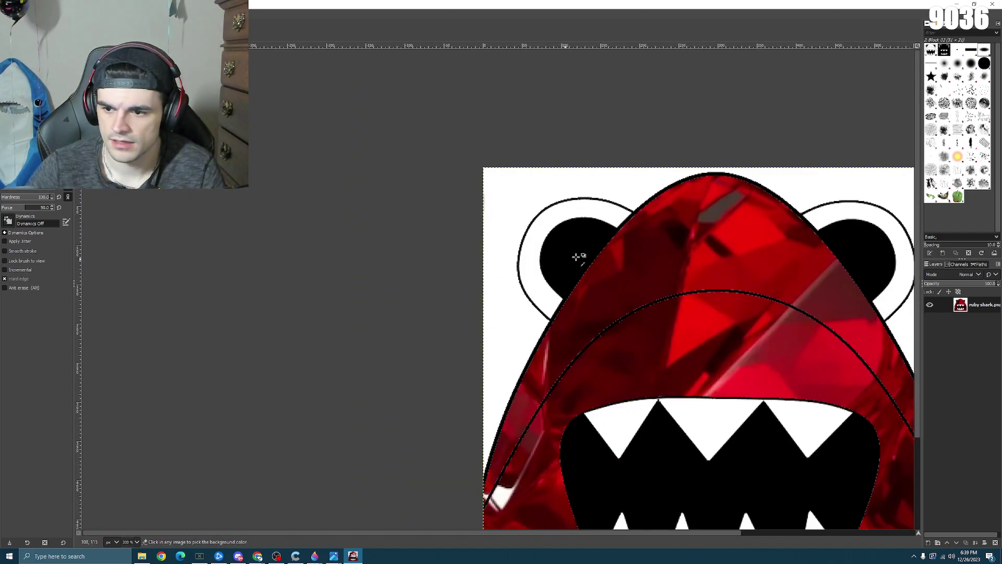
pyautogui.scroll(3, 783, 272)
pyautogui.scroll(3, 828, 313)
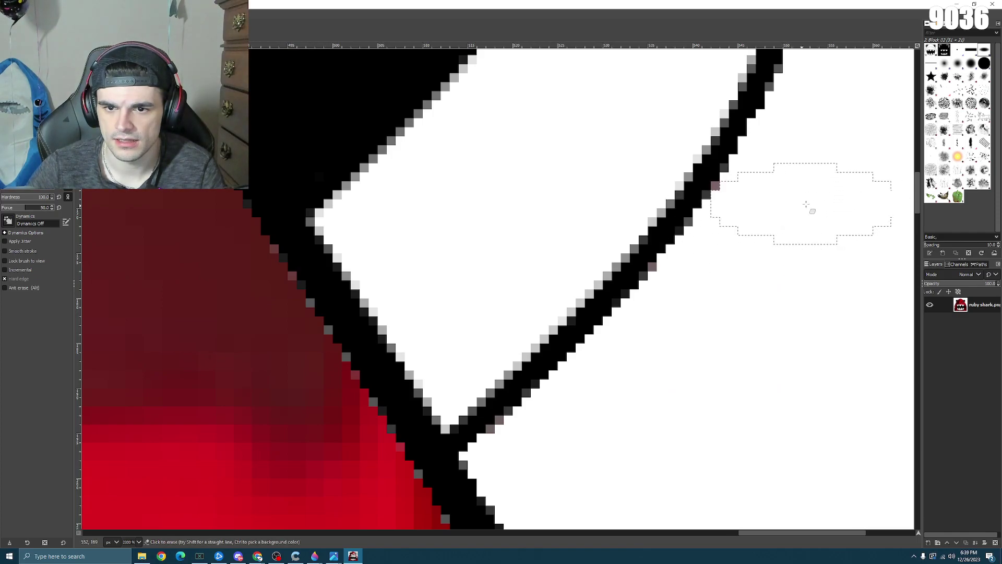
pyautogui.scroll(-4, 798, 264)
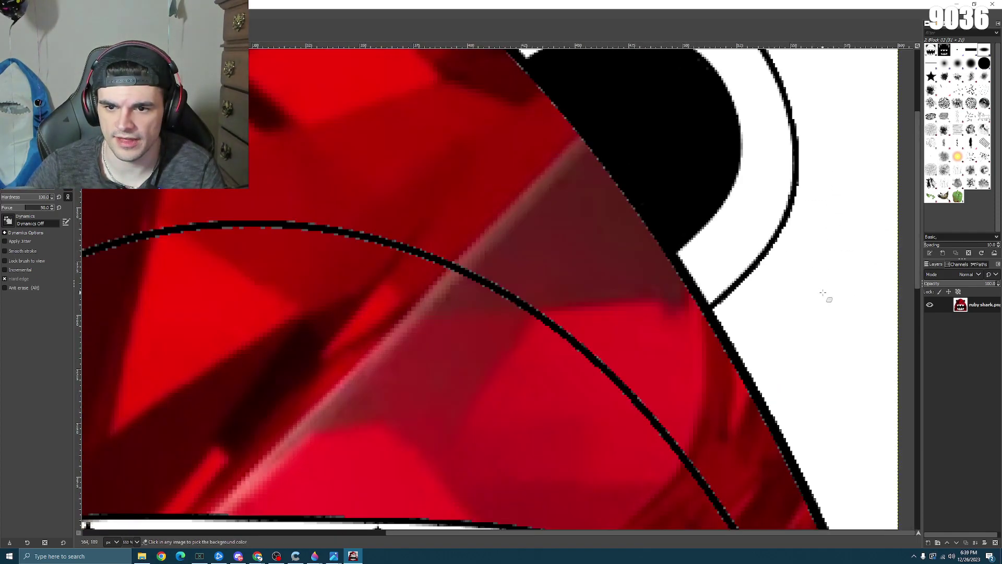
pyautogui.scroll(3, 782, 315)
pyautogui.scroll(-5, 730, 394)
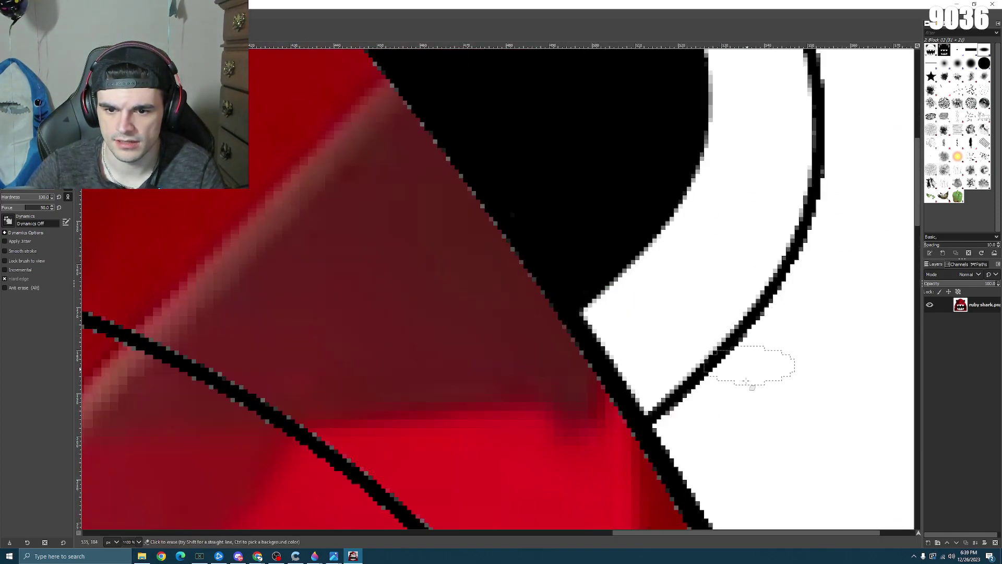
pyautogui.scroll(3, 830, 220)
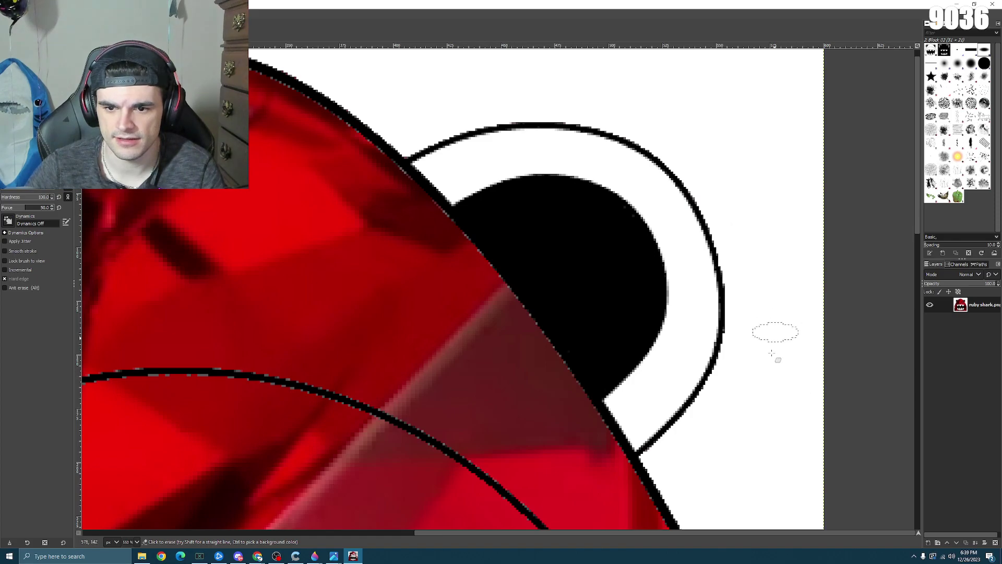
# - Check the white areas along the head's outline near the image's right and left edges for leftover specks
pyautogui.scroll(-5, 772, 353)
pyautogui.scroll(-5, 802, 323)
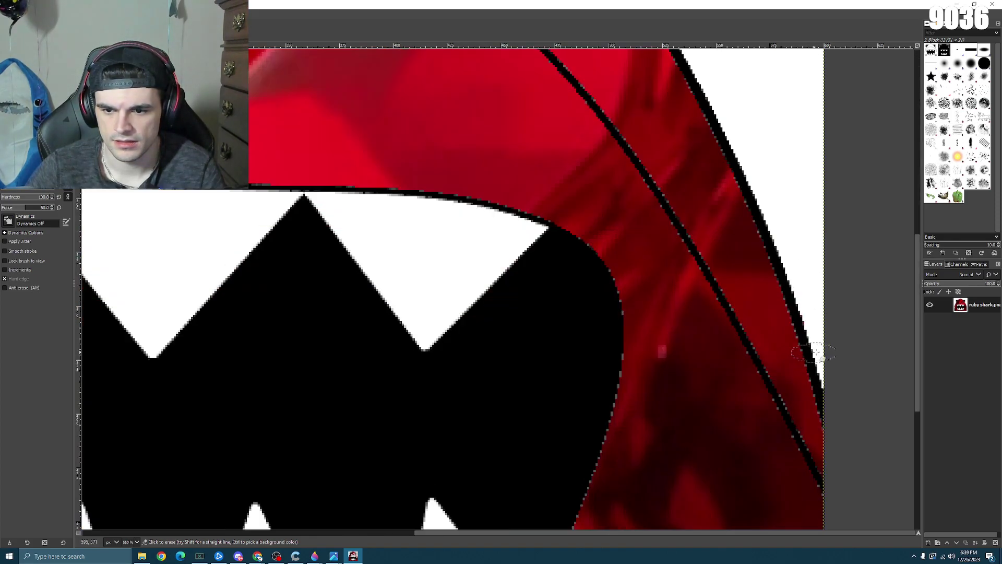
pyautogui.scroll(-4, 828, 285)
pyautogui.scroll(4, 343, 270)
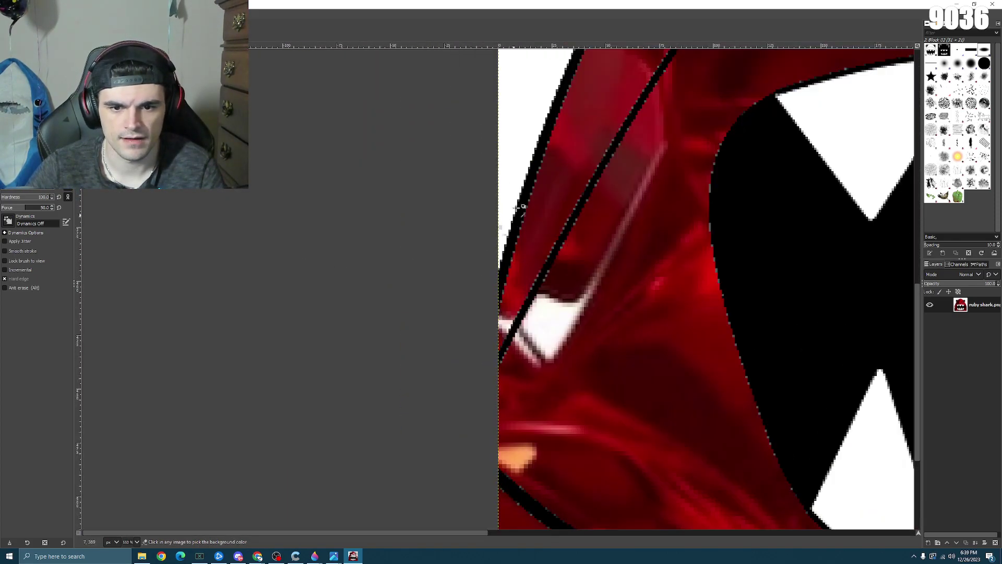
pyautogui.scroll(3, 522, 207)
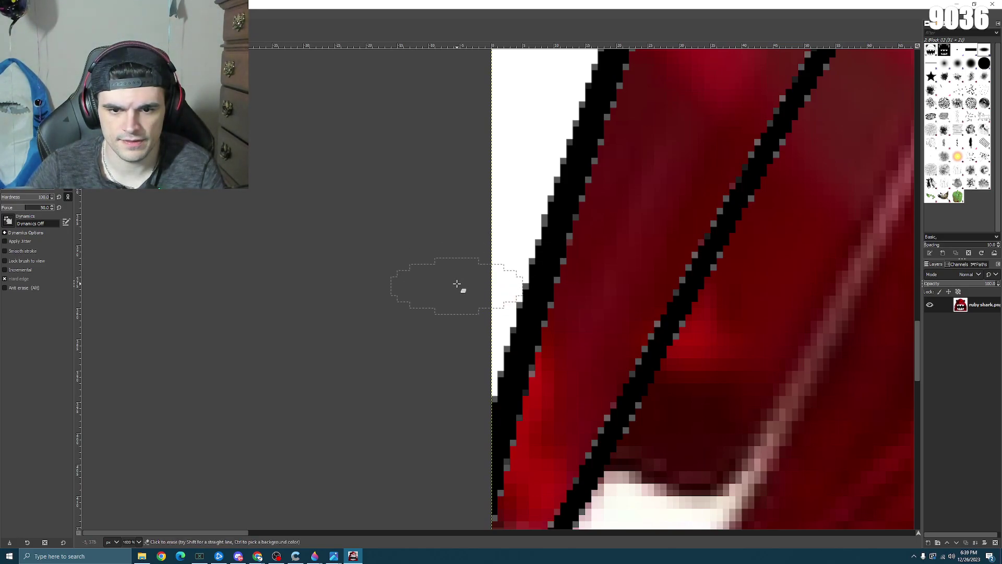
pyautogui.scroll(8, 496, 152)
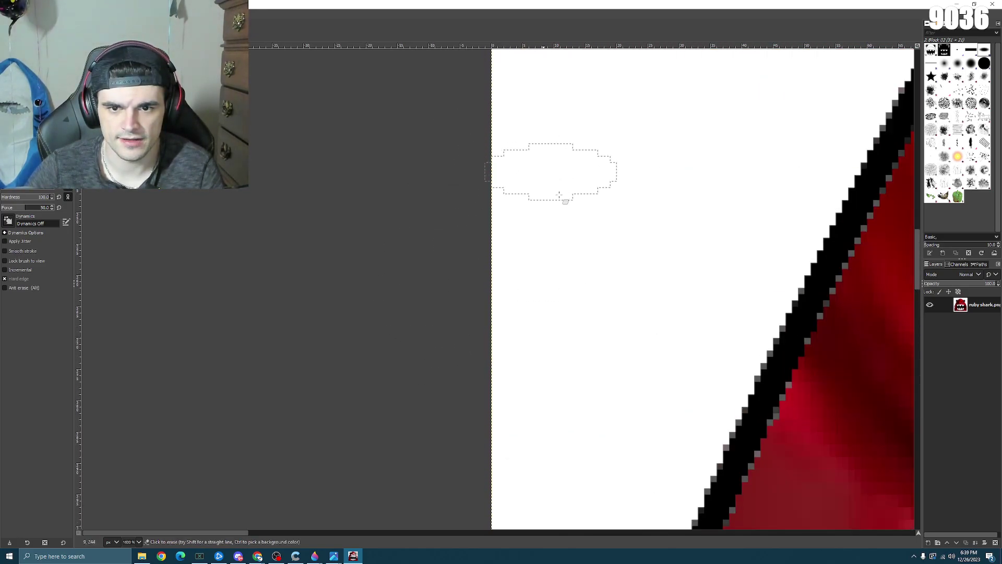
pyautogui.scroll(7, 679, 209)
pyautogui.scroll(-3, 788, 190)
# - Erase the pink smudge at the image's left edge beside the upper part of the left eye
pyautogui.scroll(5, 731, 167)
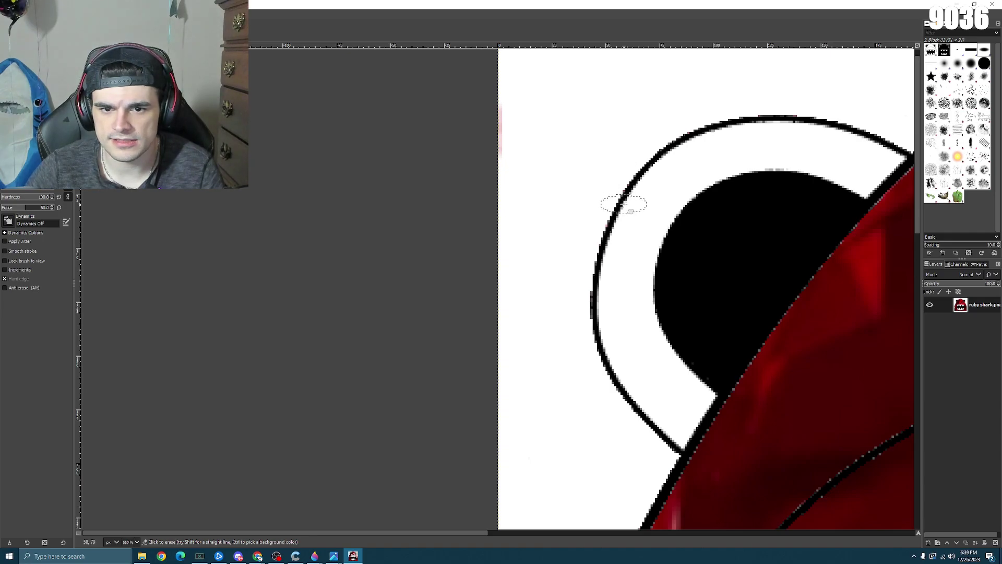
pyautogui.scroll(1, 624, 204)
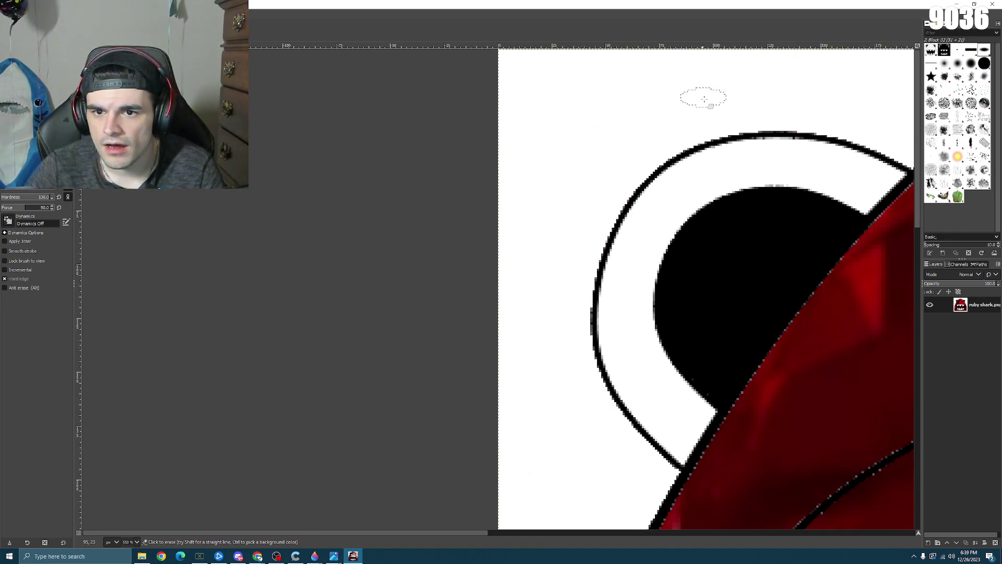
pyautogui.scroll(1, 616, 223)
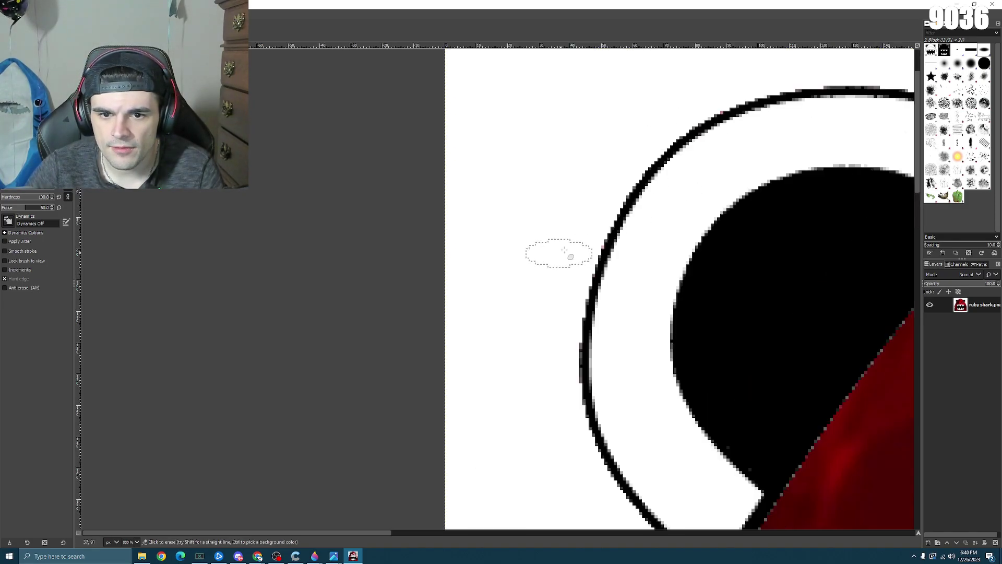
# - Inspect the white areas around the head's top and both eyes, especially the image's upper right corner, for leftover specks
pyautogui.scroll(-6, 667, 124)
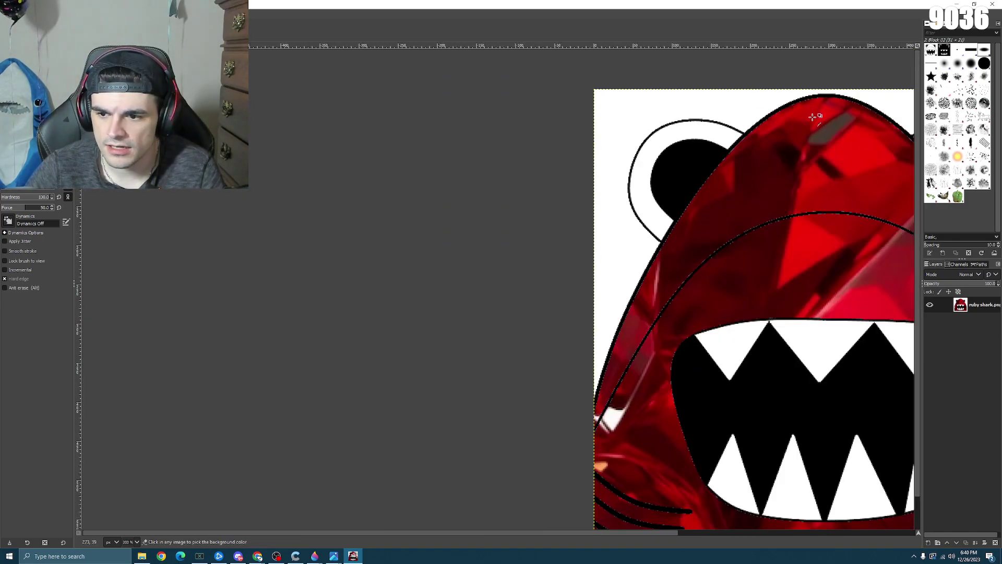
pyautogui.scroll(4, 849, 98)
pyautogui.scroll(-1, 830, 110)
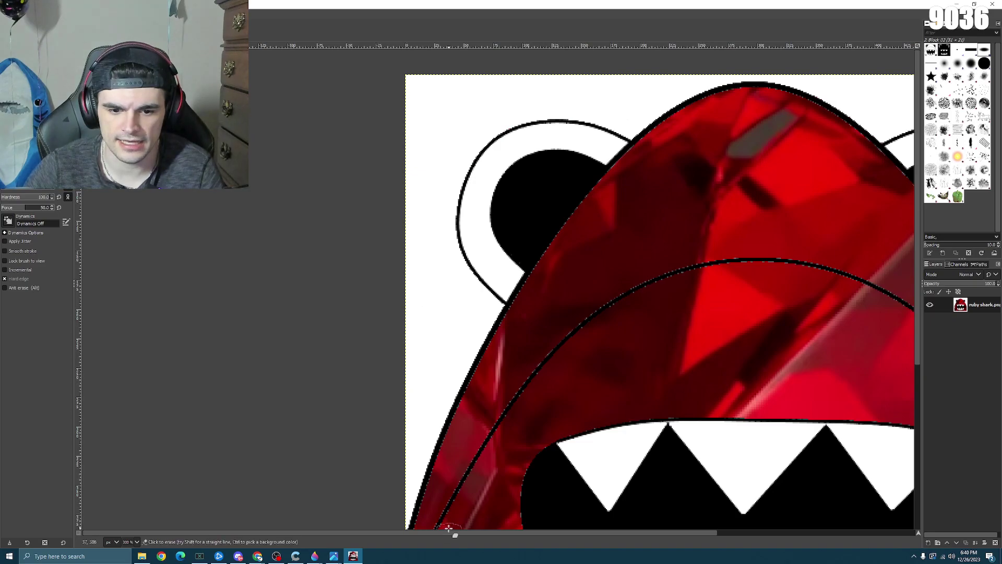
pyautogui.moveTo(450, 533); pyautogui.dragTo(678, 533)
pyautogui.scroll(4, 835, 101)
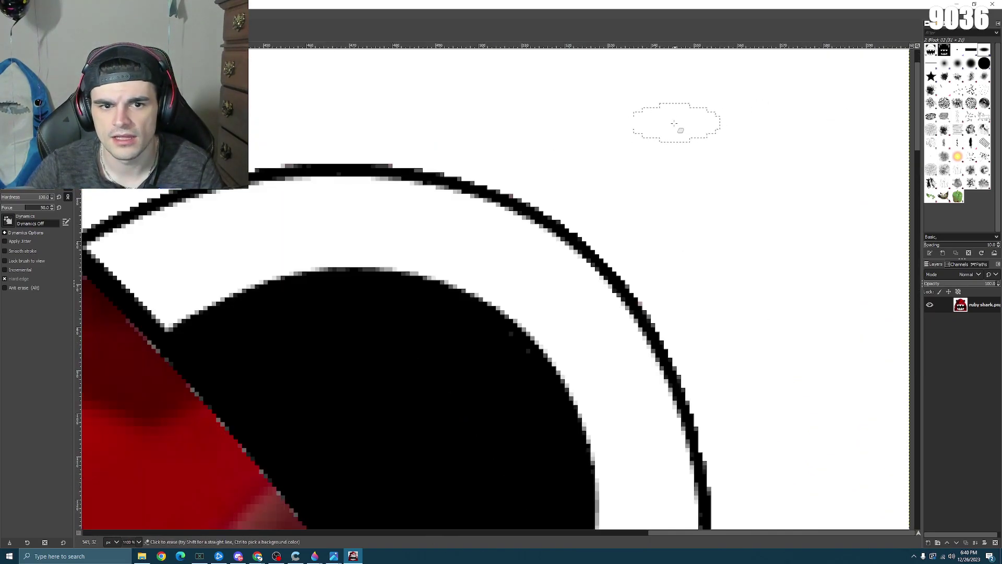
pyautogui.scroll(-4, 756, 183)
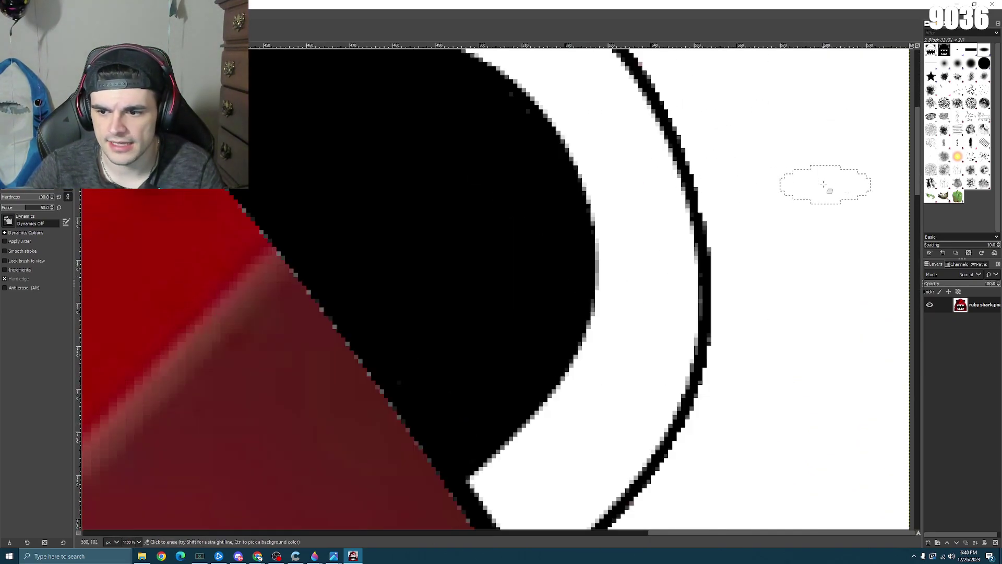
pyautogui.scroll(-3, 772, 186)
pyautogui.scroll(2, 315, 145)
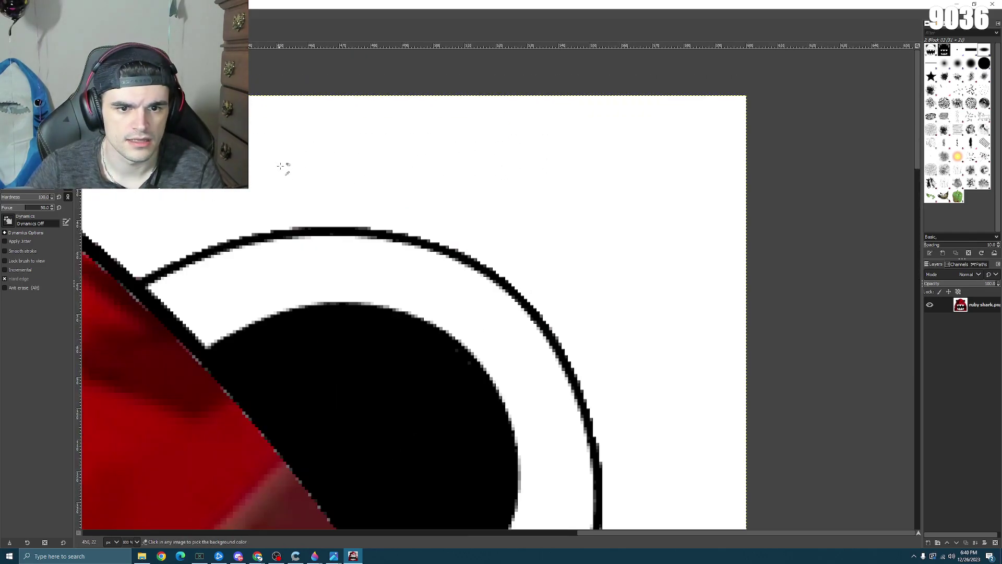
pyautogui.scroll(-1, 357, 140)
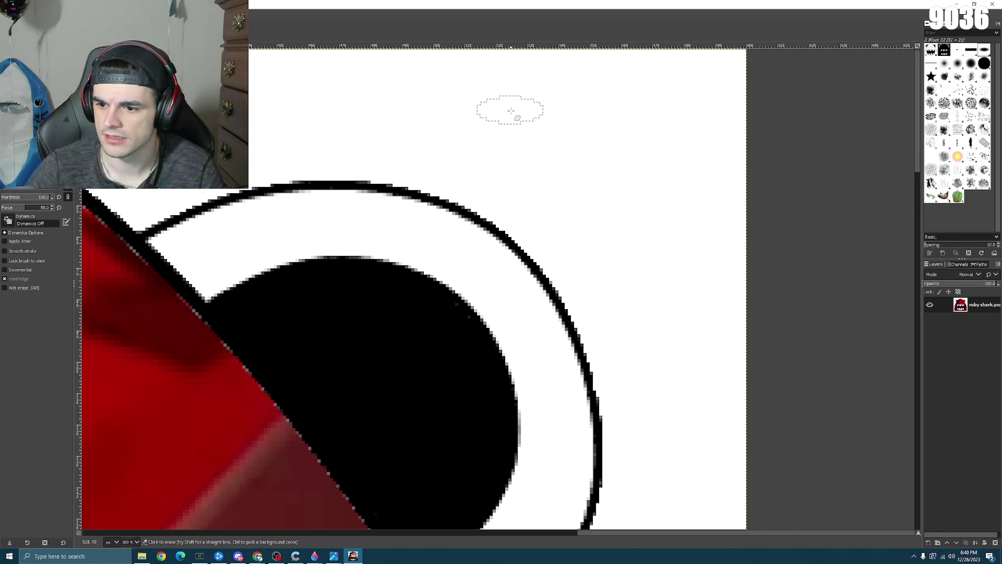
pyautogui.scroll(-6, 392, 129)
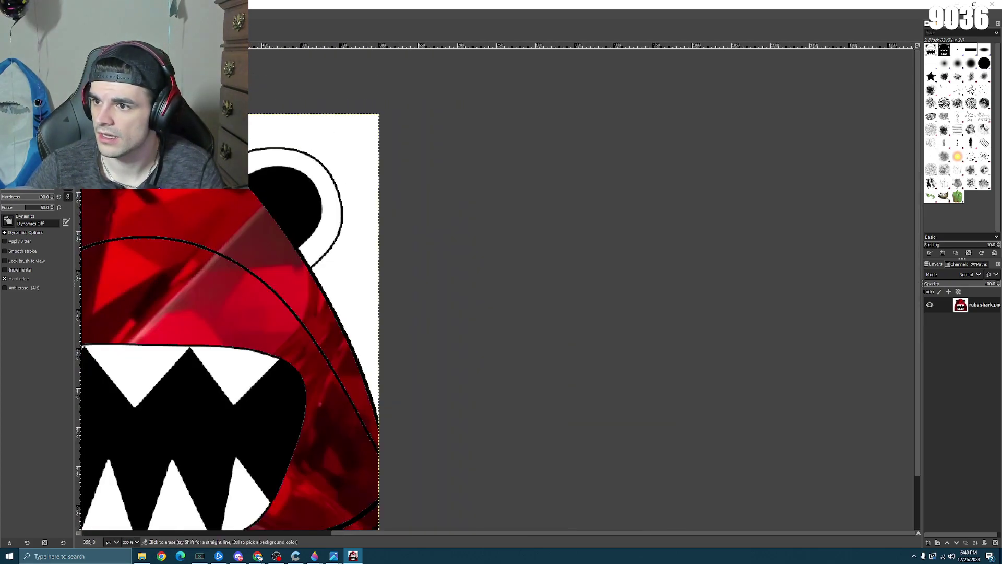
pyautogui.scroll(-2, 419, 426)
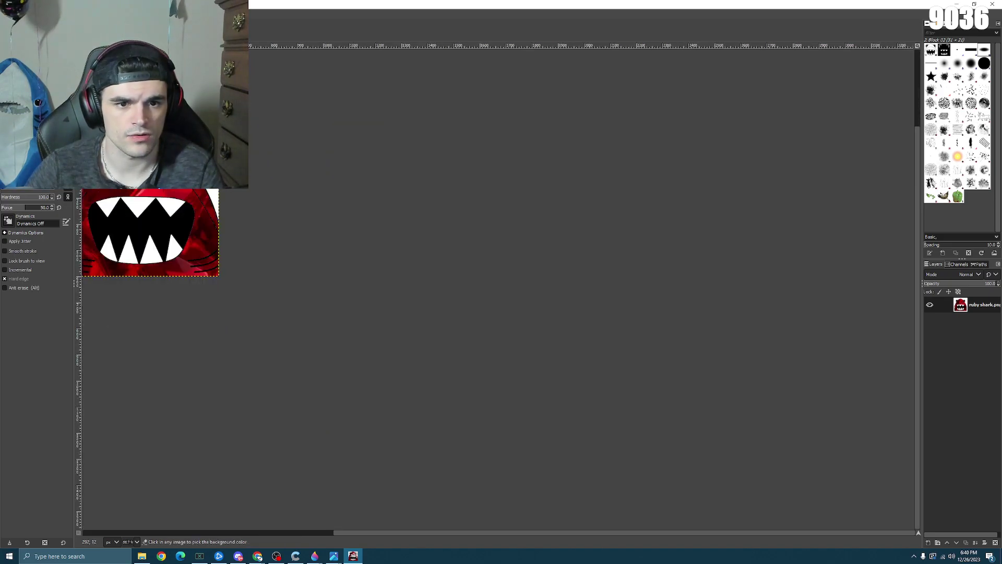
pyautogui.scroll(6, 419, 426)
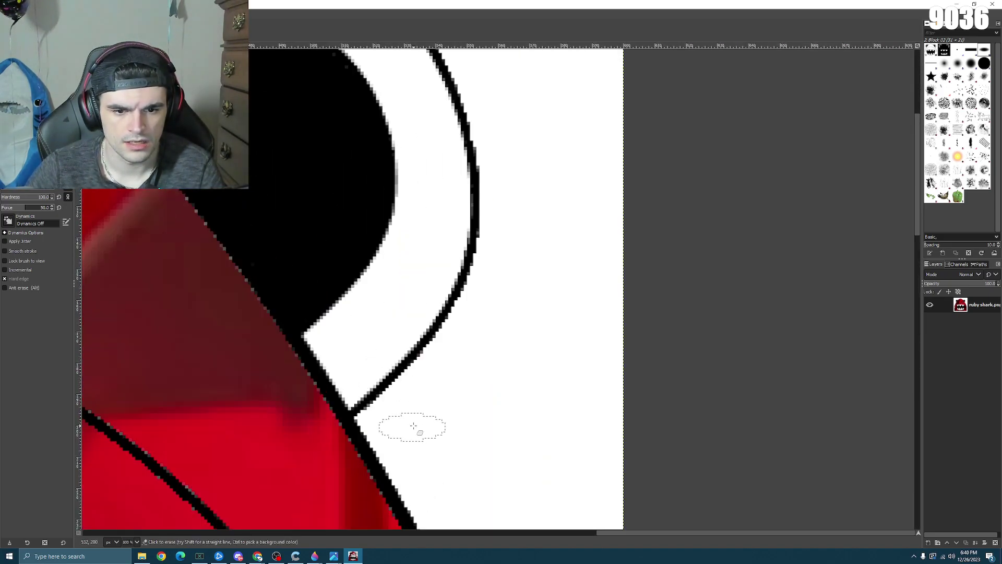
pyautogui.scroll(-3, 253, 215)
# - Erase the pale pinkish pixels along the top of the right eye's outline, undoing a stray stroke
pyautogui.scroll(6, 230, 214)
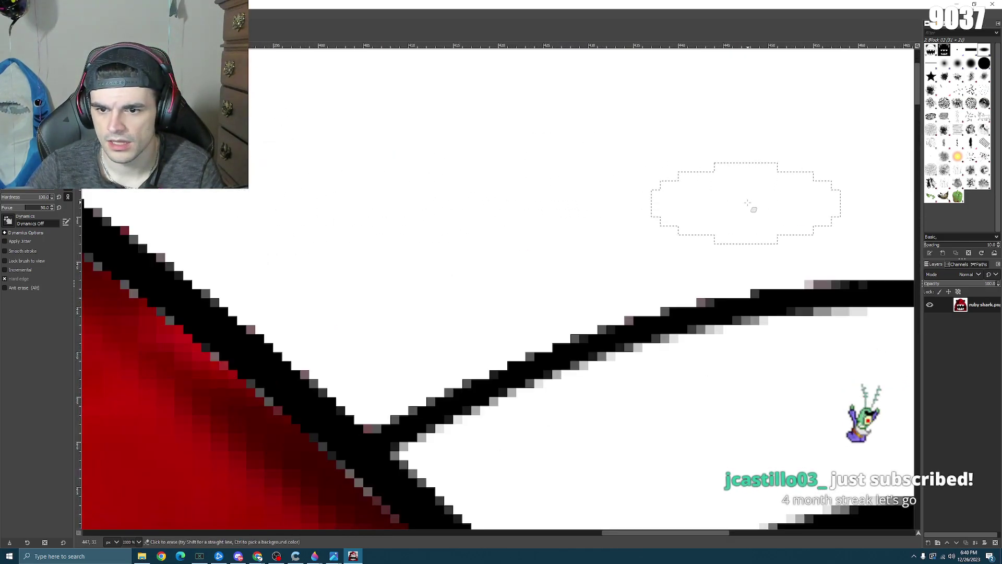
pyautogui.click(761, 257)
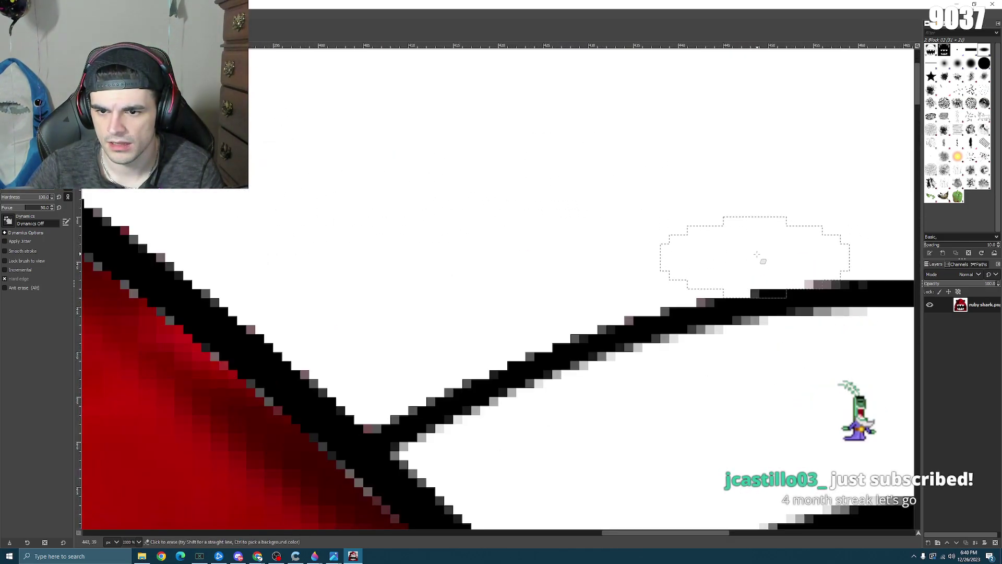
pyautogui.hotkey('ctrl', 'z')
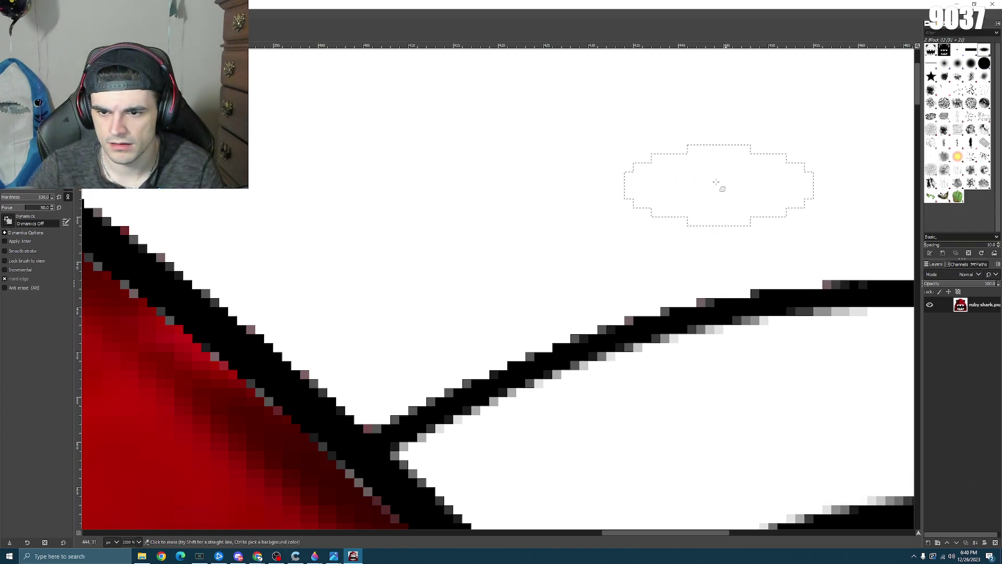
pyautogui.scroll(-3, 564, 190)
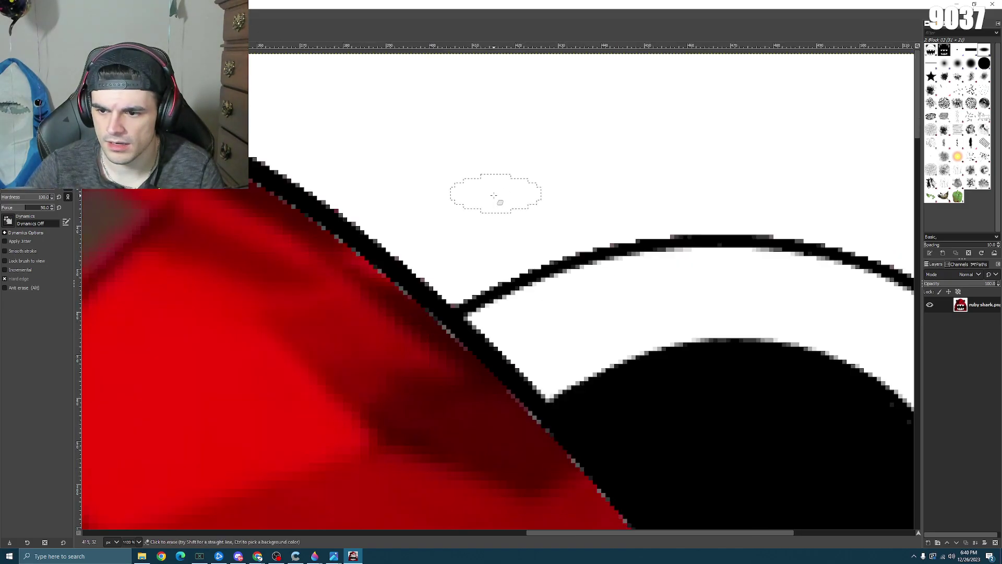
# - Erase the pinkish pixels where the right eye's outline meets the head, using a much smaller eraser
pyautogui.scroll(1, 435, 197)
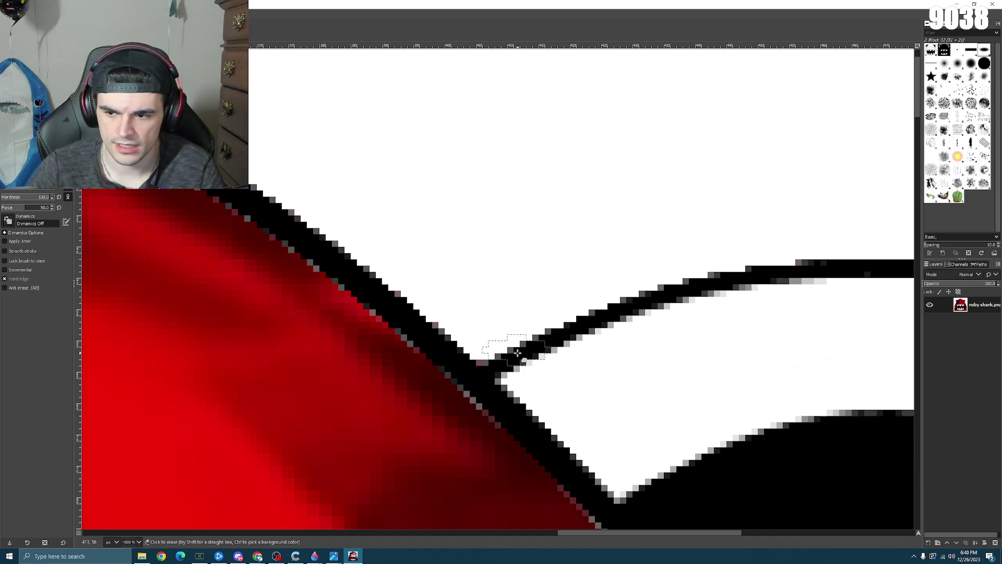
pyautogui.scroll(1, 509, 355)
pyautogui.scroll(-1, 517, 378)
pyautogui.scroll(1, 502, 321)
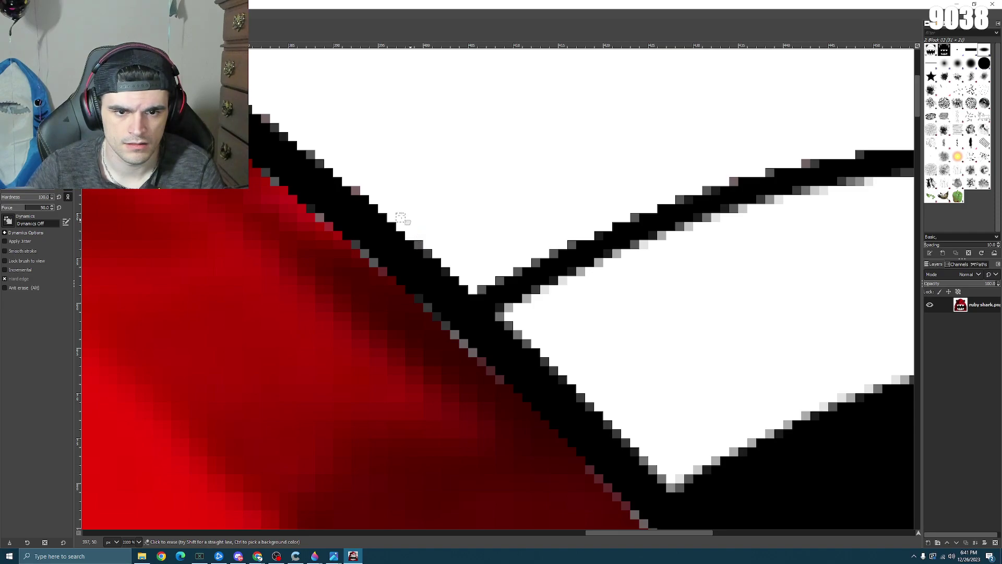
pyautogui.scroll(-5, 397, 178)
# - Erase the two red pixels on the outer edge of the head's outline, just right of its peak
pyautogui.scroll(4, 438, 192)
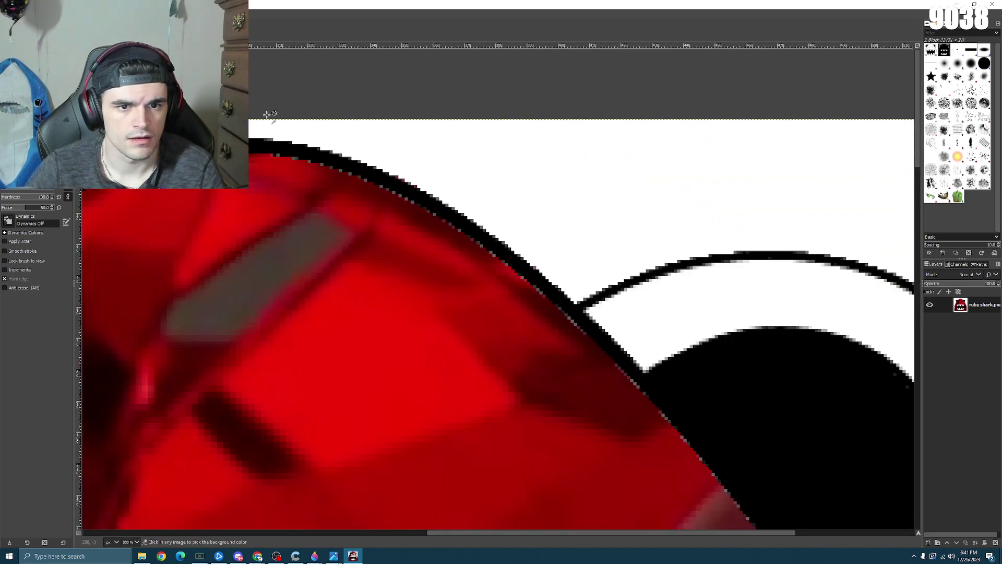
pyautogui.scroll(1, 438, 192)
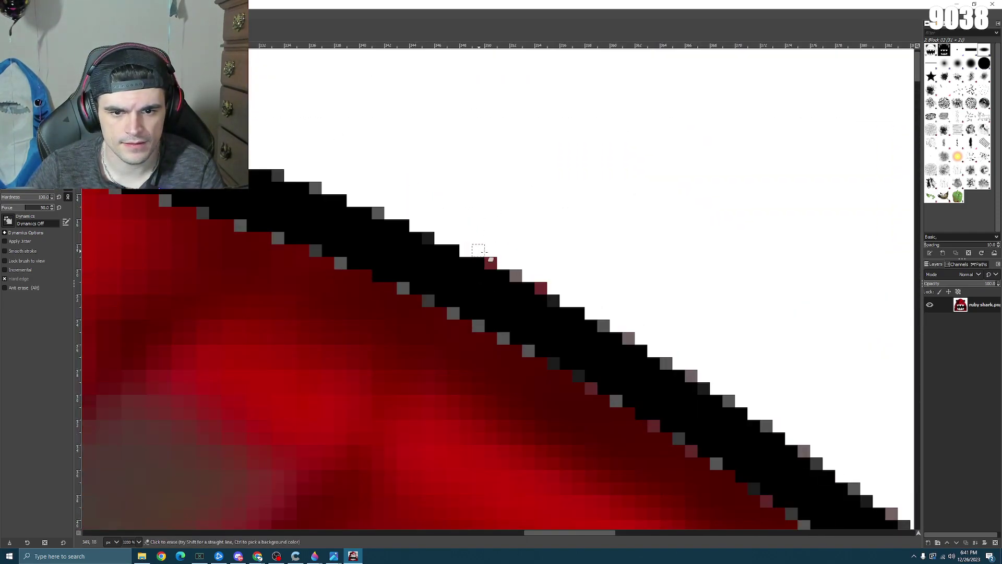
pyautogui.click(491, 261)
pyautogui.click(541, 287)
pyautogui.scroll(-5, 618, 226)
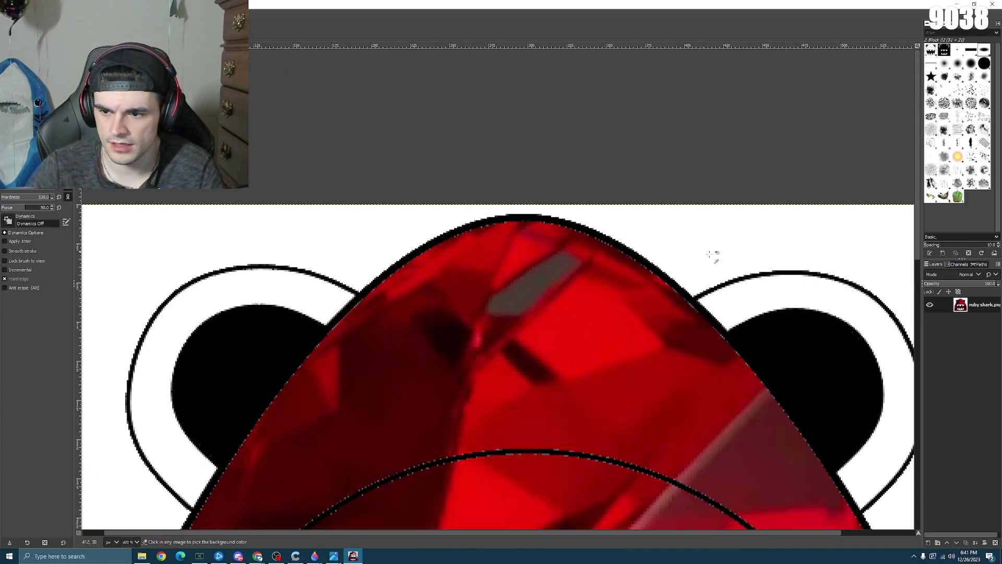
pyautogui.scroll(-6, 710, 254)
pyautogui.scroll(8, 783, 265)
pyautogui.scroll(-6, 627, 262)
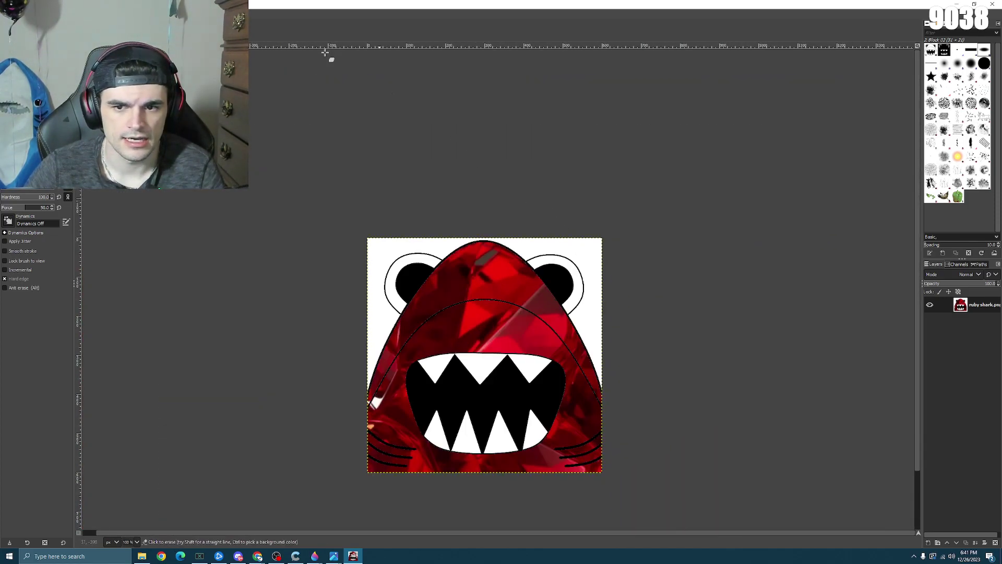
# - Make the white background around the head transparent by fuzzy-selecting it, adding an alpha channel to the layer and deleting the selected area
pyautogui.press('u')
pyautogui.click(441, 254)
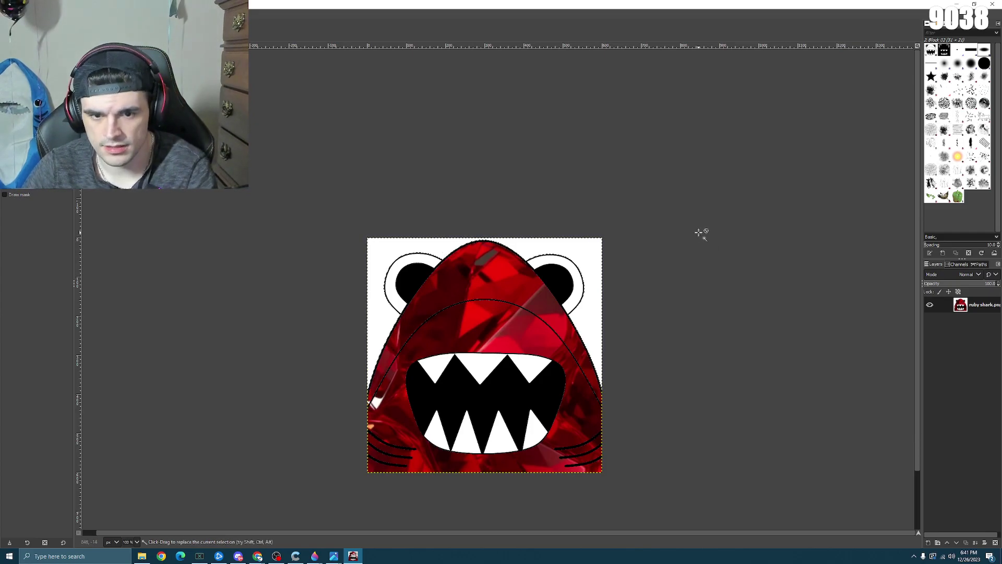
pyautogui.rightClick(987, 312)
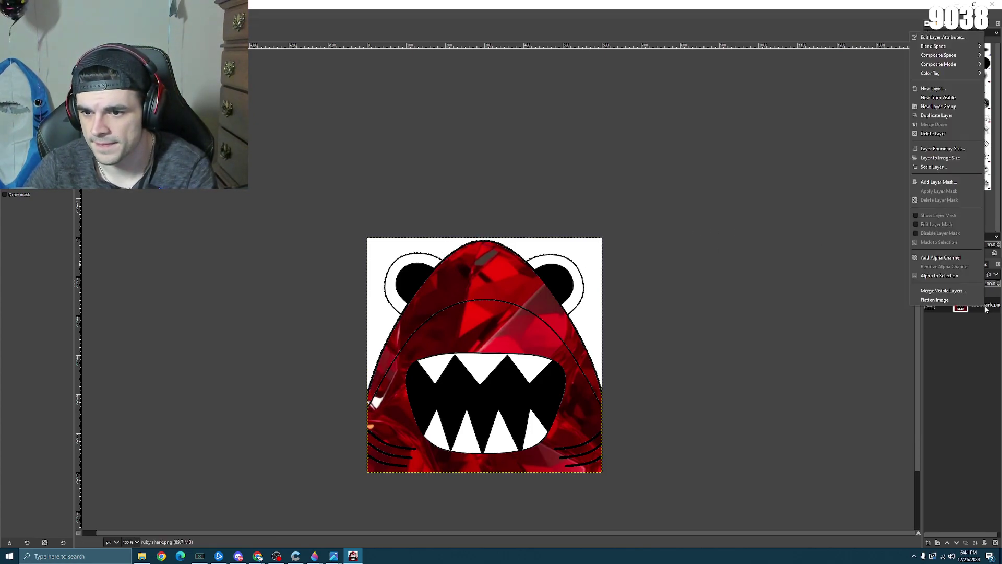
pyautogui.click(963, 258)
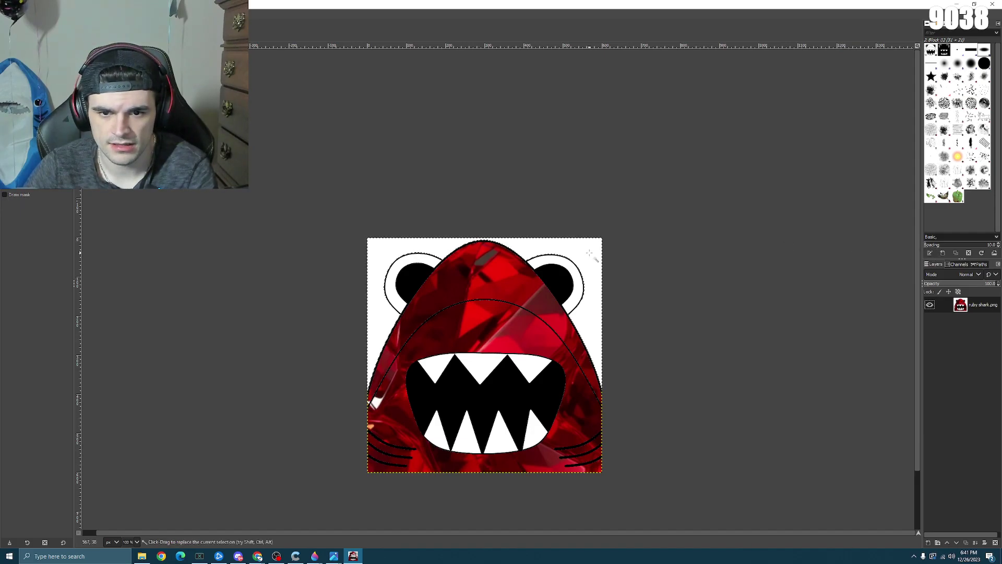
pyautogui.press('Delete')
# - Erase the leftover reddish pixels along the outer edge of the left eye's black outline
pyautogui.scroll(4, 343, 248)
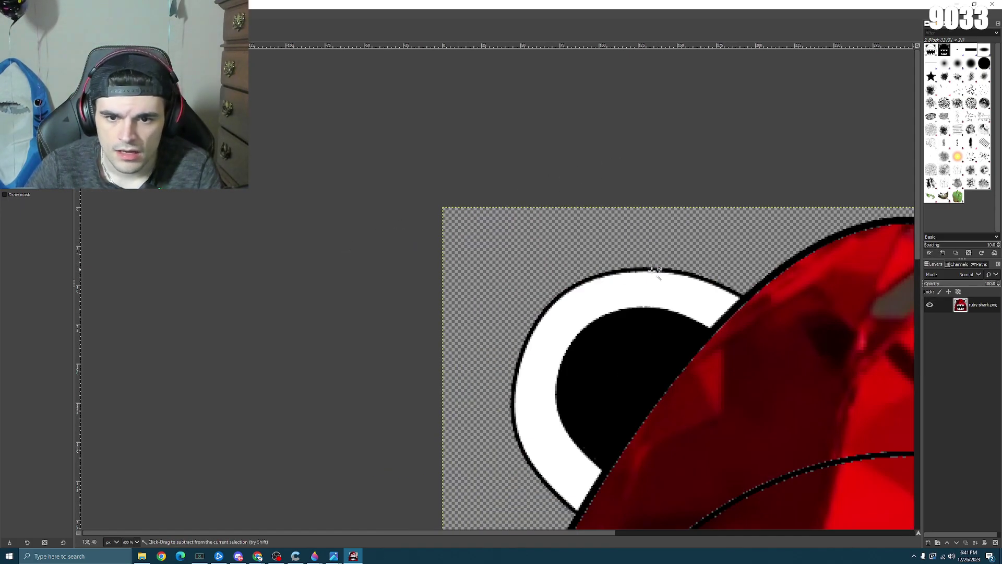
pyautogui.scroll(3, 653, 269)
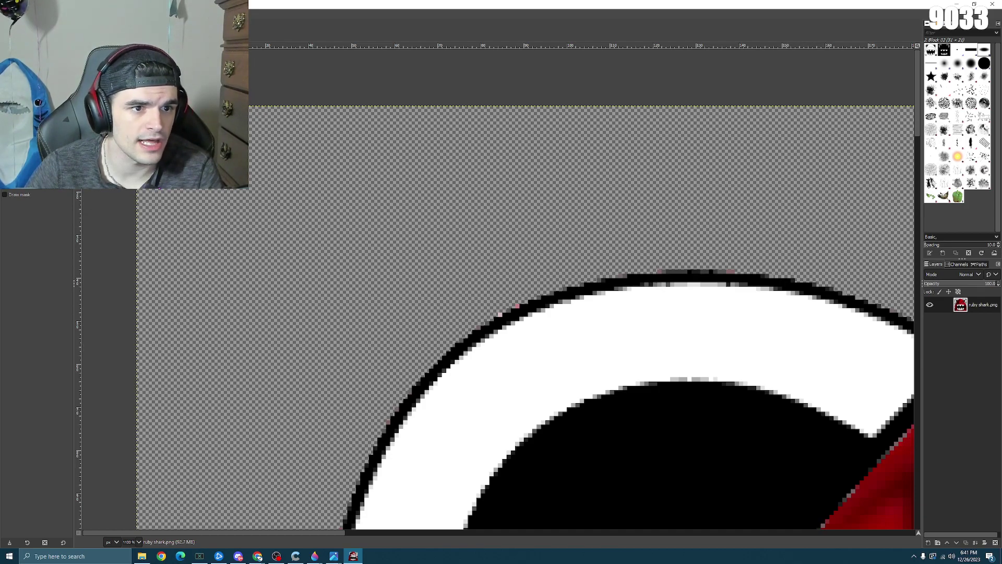
pyautogui.hotkey('shift', 'e')
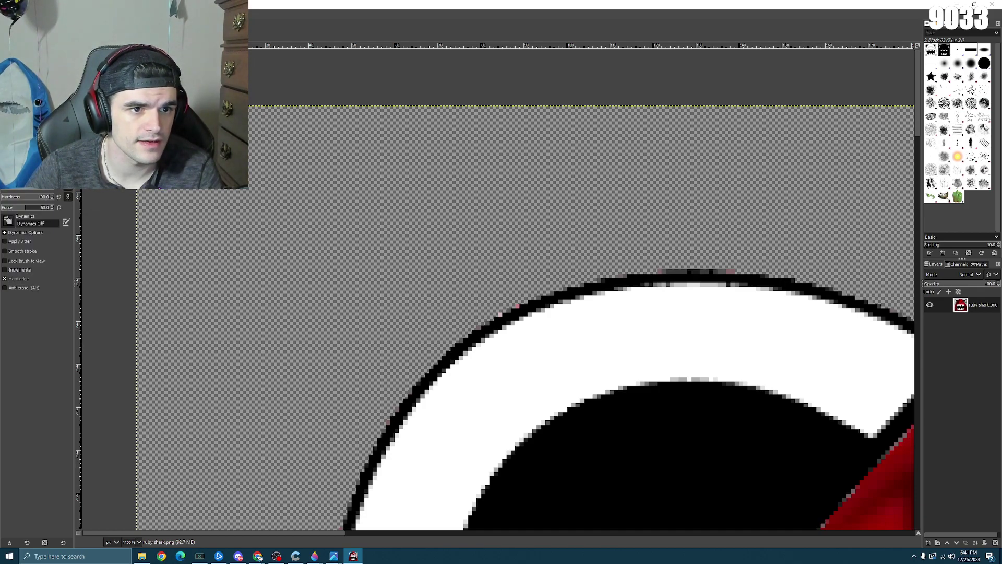
pyautogui.click(517, 305)
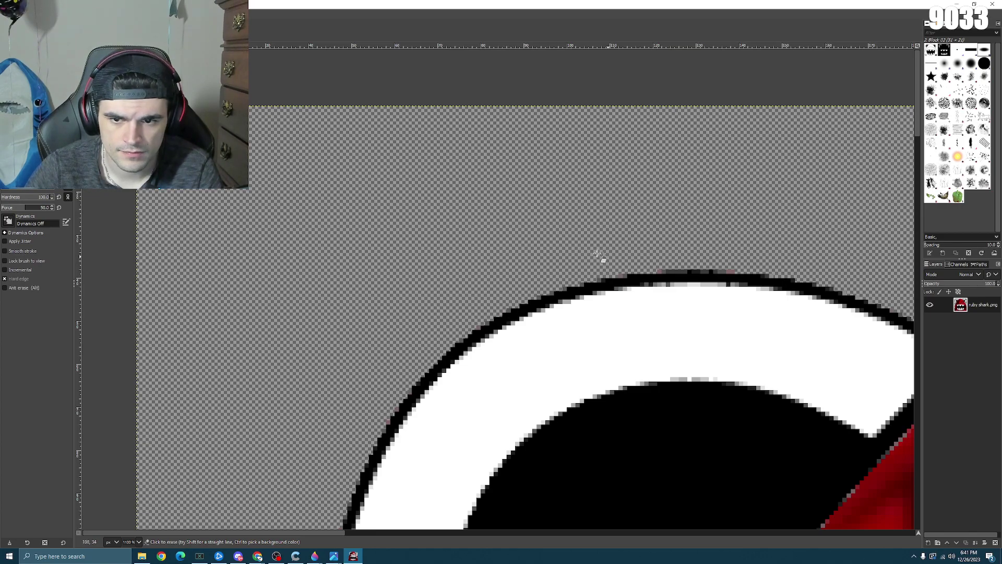
pyautogui.scroll(-6, 731, 264)
pyautogui.scroll(8, 823, 233)
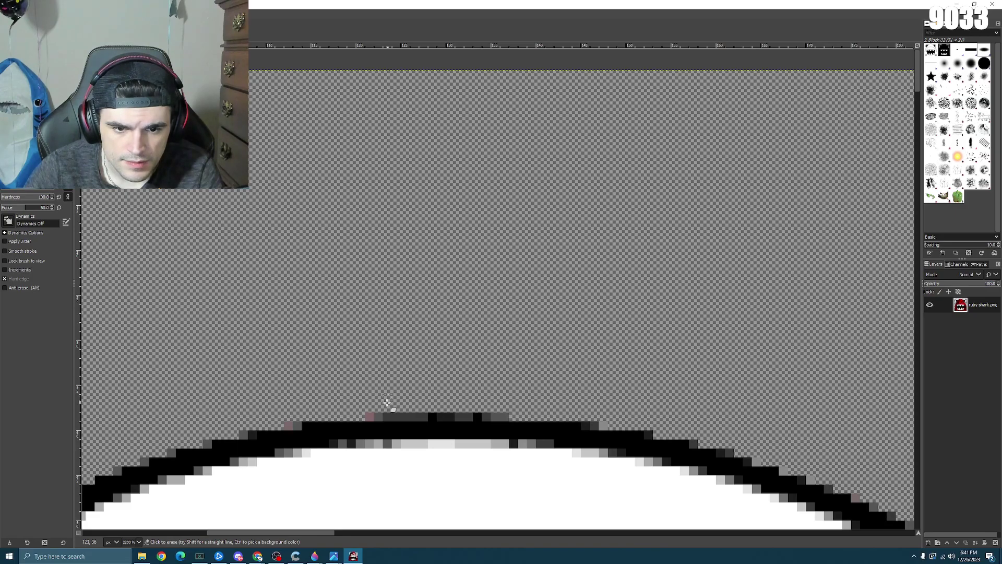
pyautogui.scroll(-7, 370, 411)
pyautogui.scroll(3, 798, 313)
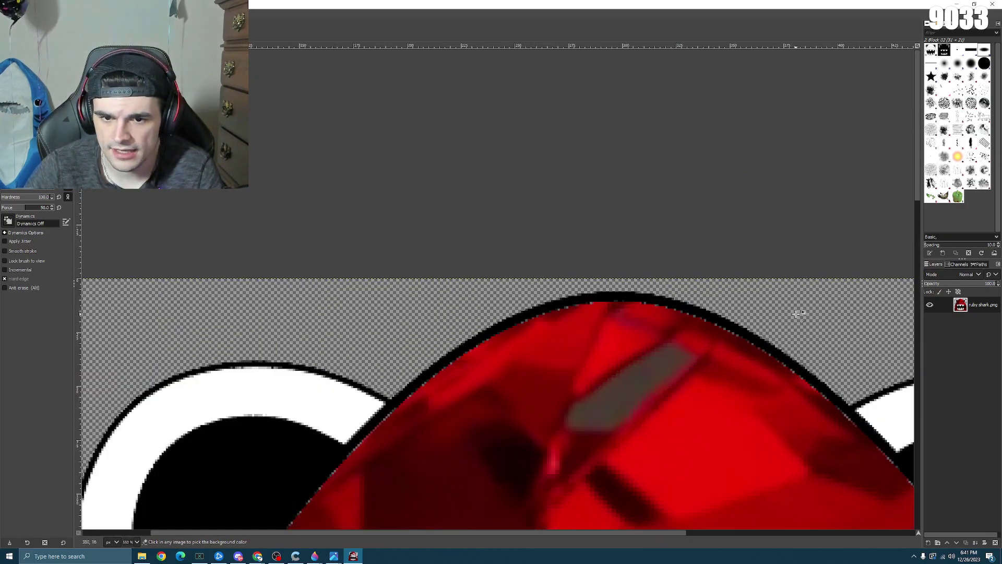
# - Inspect the outer outlines of the head's peak and the right eye up close for leftover pinkish pixels
pyautogui.scroll(4, 731, 287)
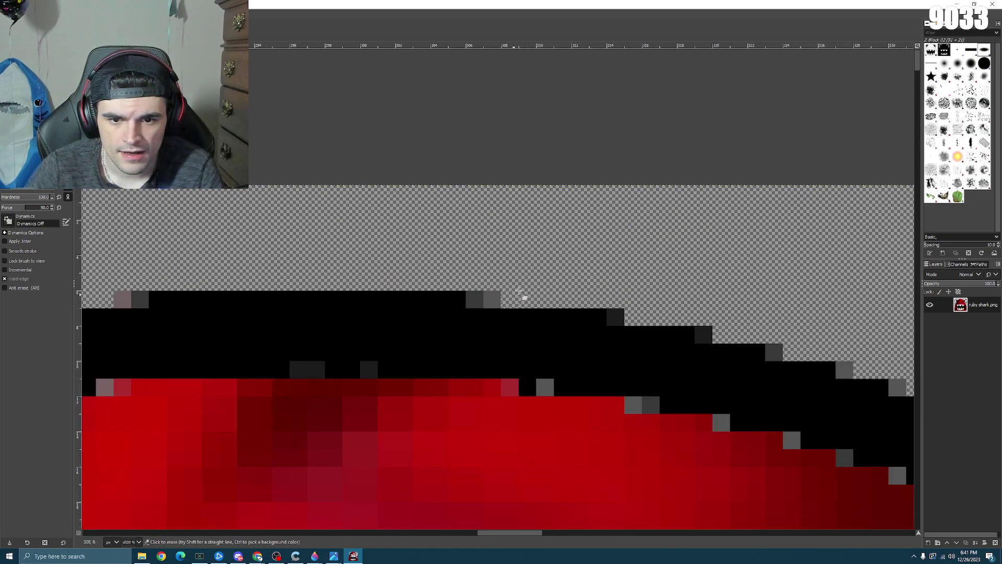
pyautogui.scroll(-5, 523, 295)
pyautogui.scroll(3, 814, 347)
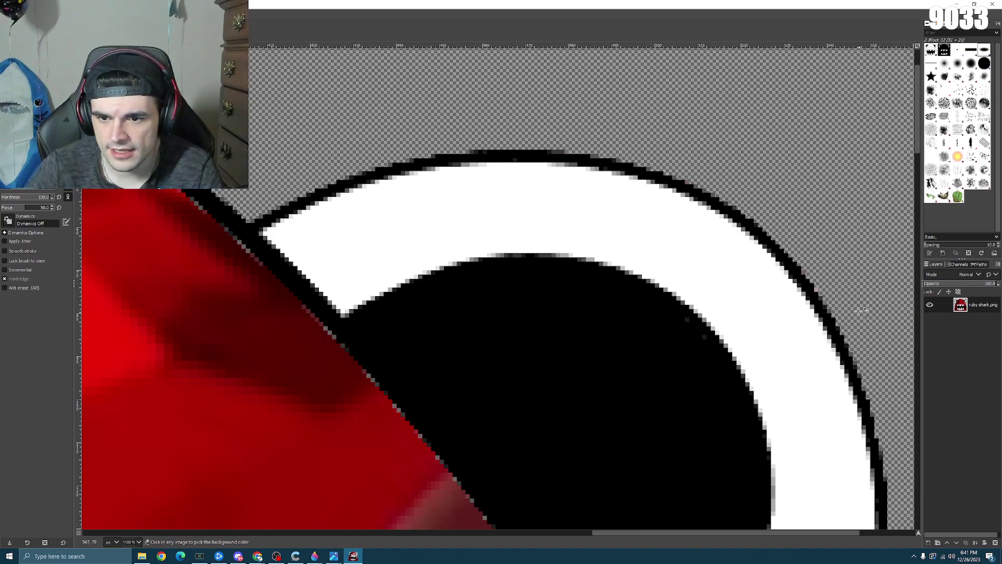
pyautogui.scroll(4, 720, 251)
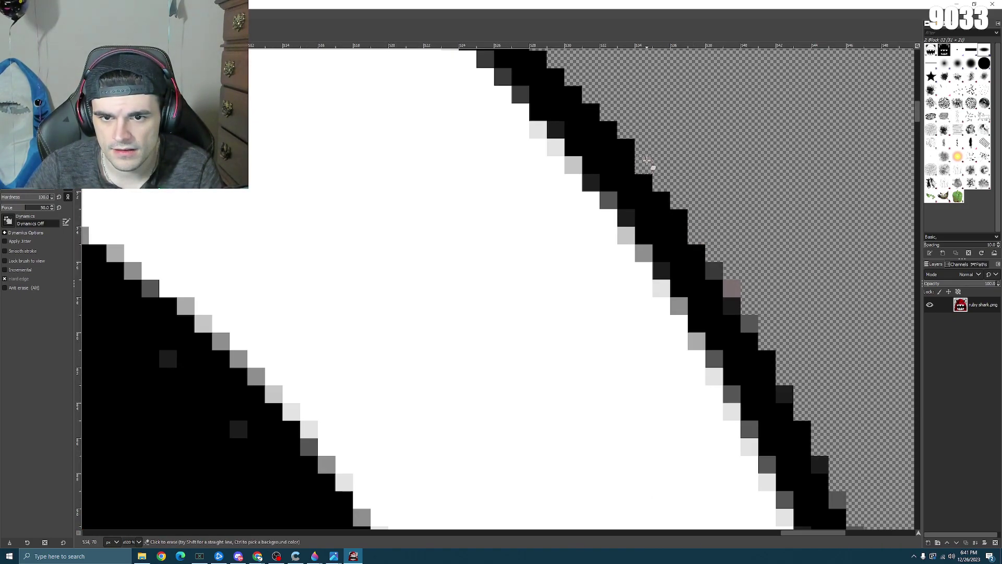
pyautogui.scroll(-5, 744, 233)
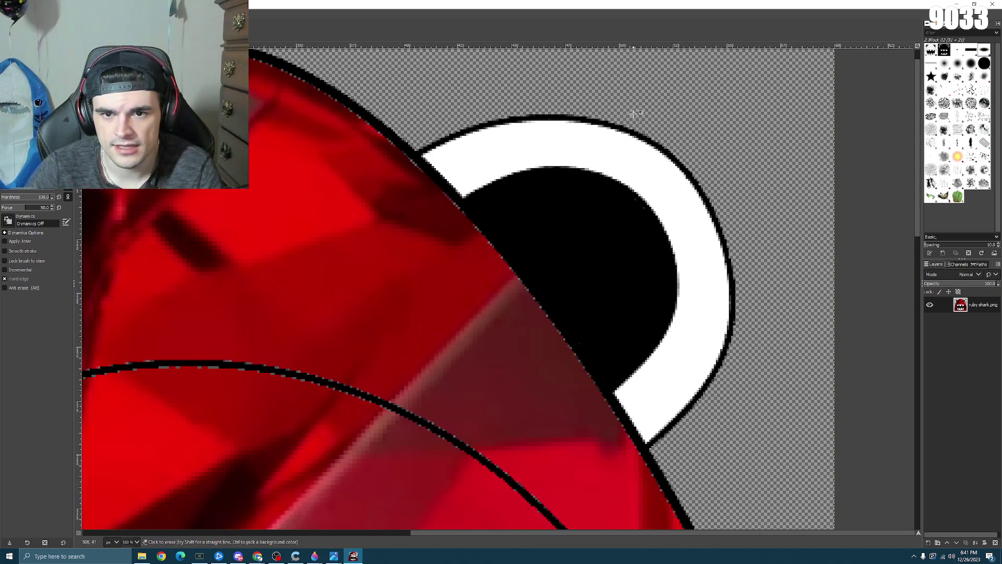
pyautogui.scroll(4, 633, 114)
pyautogui.scroll(-8, 739, 315)
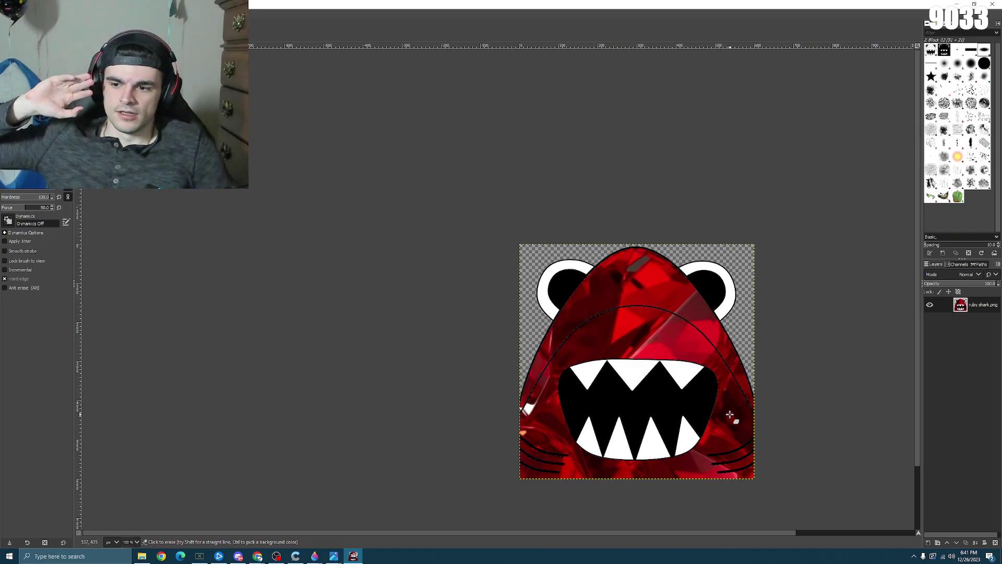
# - Examine the whole ruby shark cutout against the transparent background, both at full view and close up along the head and eyes
pyautogui.scroll(6, 729, 413)
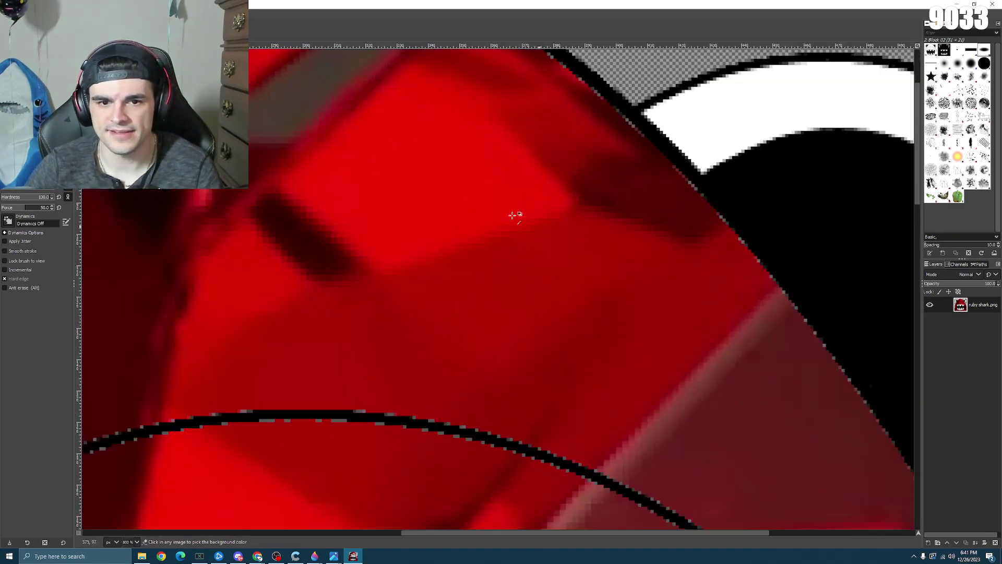
pyautogui.scroll(-3, 514, 217)
pyautogui.scroll(-3, 389, 141)
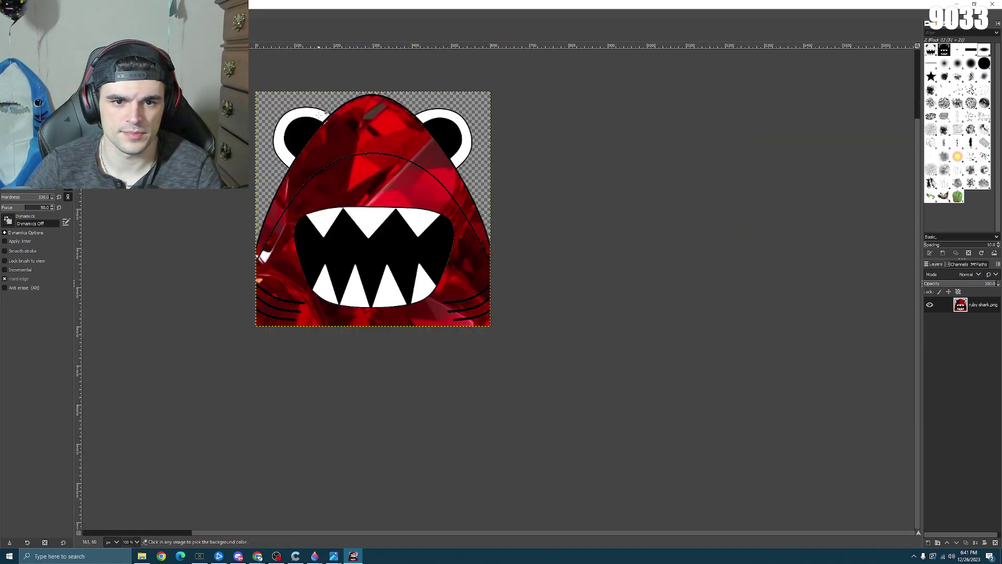
pyautogui.scroll(-3, 264, 103)
pyautogui.scroll(6, 260, 98)
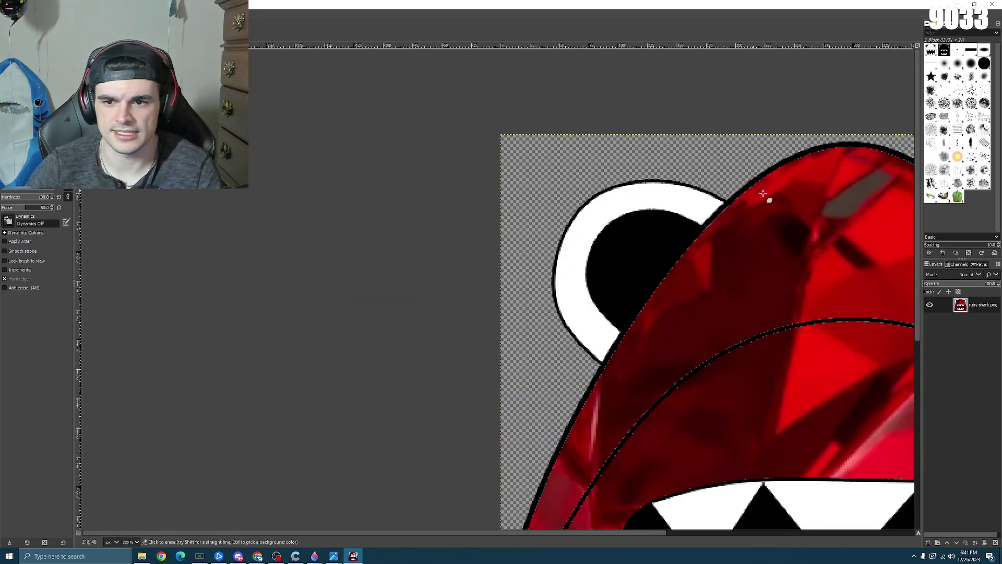
pyautogui.scroll(-4, 768, 196)
pyautogui.scroll(2, 830, 224)
pyautogui.scroll(-1, 843, 234)
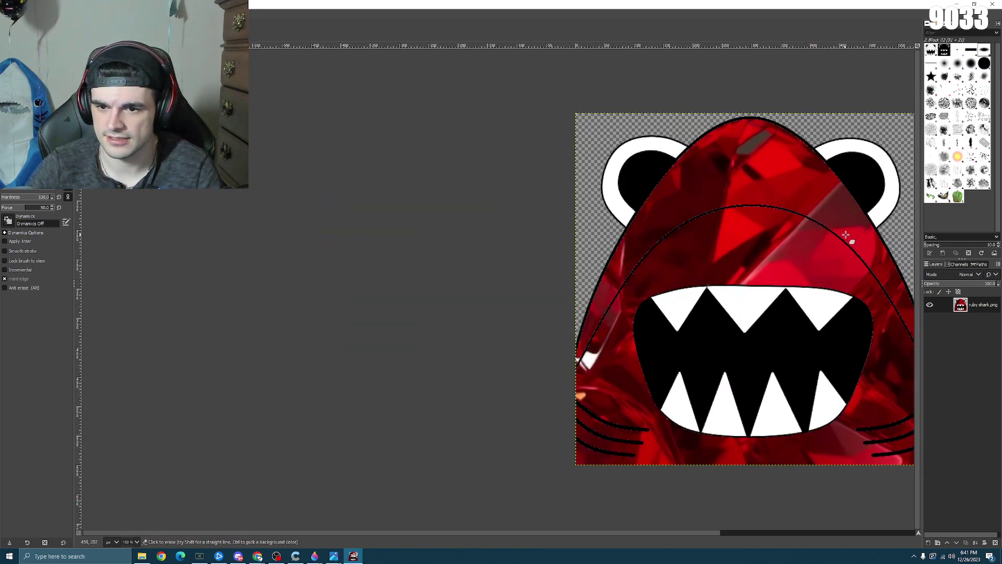
pyautogui.scroll(-6, 846, 237)
pyautogui.scroll(4, 888, 269)
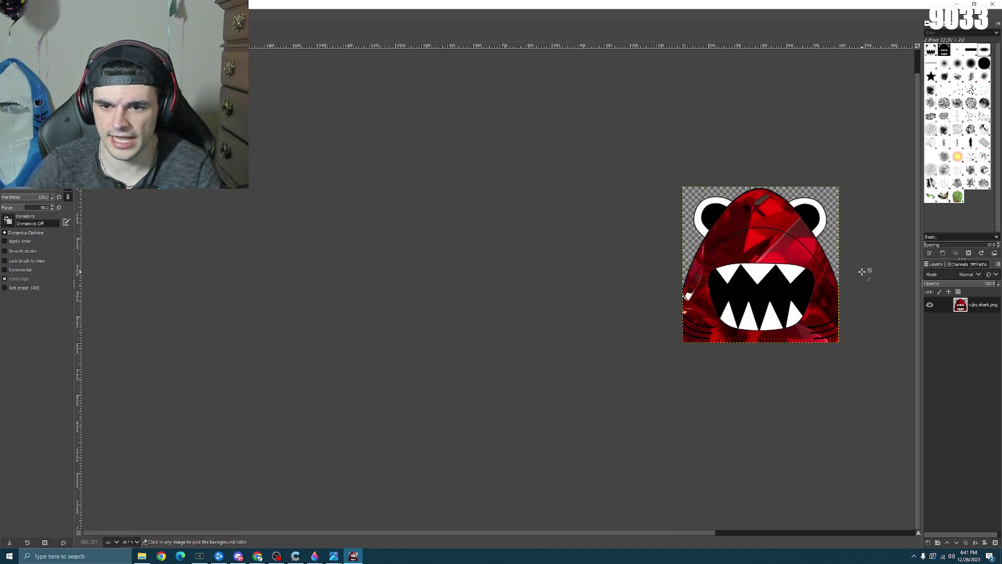
pyautogui.scroll(3, 862, 271)
pyautogui.scroll(-4, 860, 268)
pyautogui.scroll(4, 812, 260)
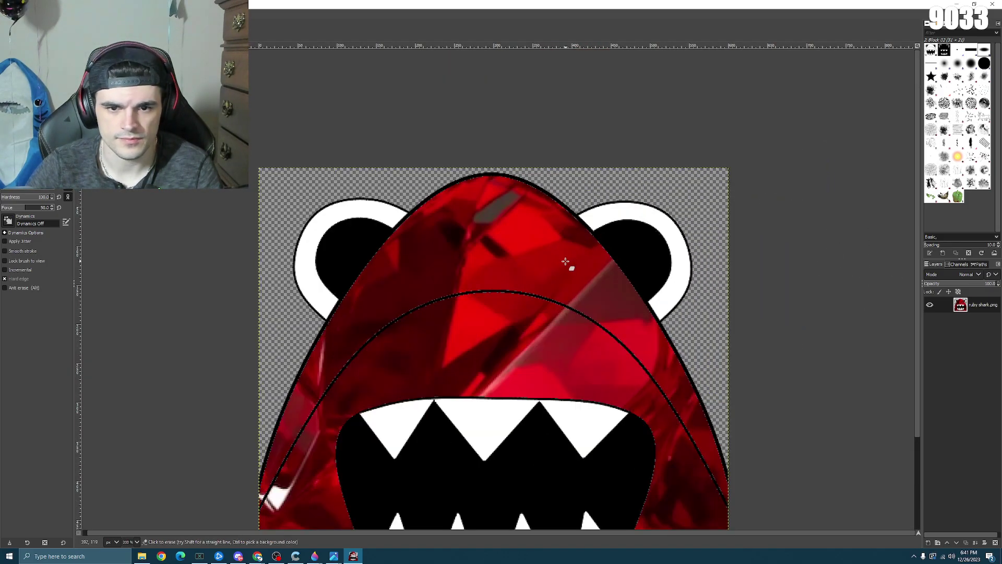
pyautogui.scroll(-3, 565, 261)
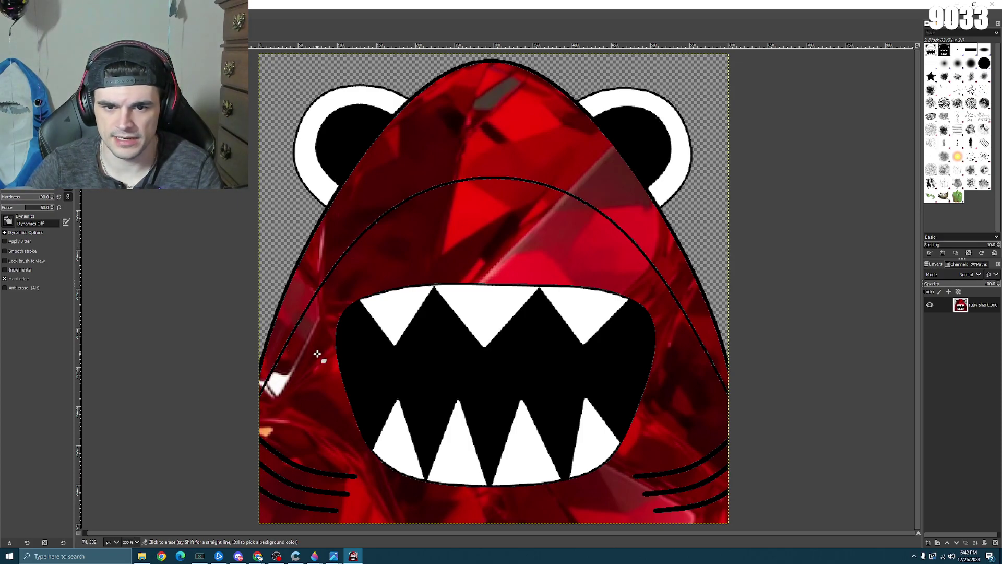
pyautogui.scroll(2, 289, 386)
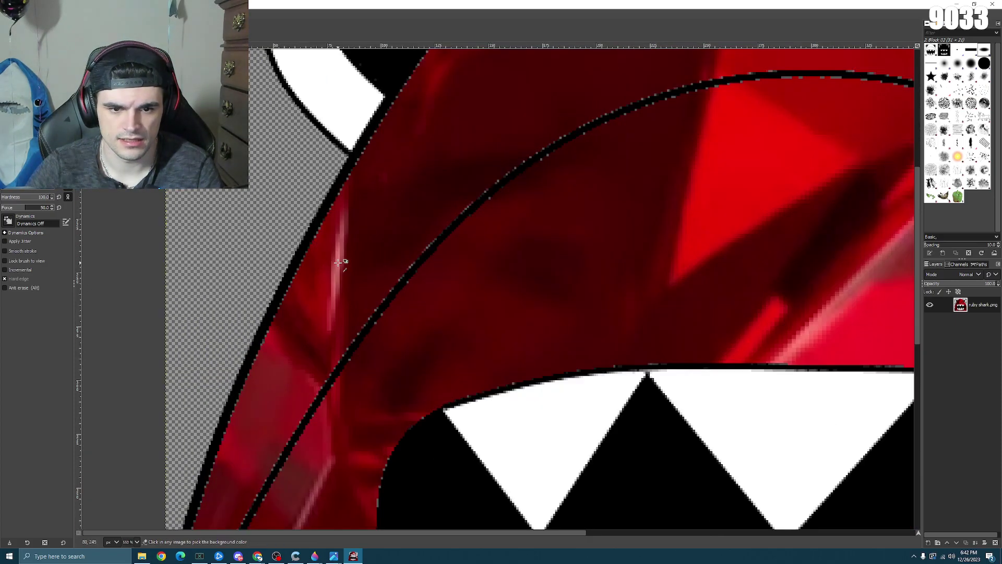
pyautogui.scroll(-4, 376, 283)
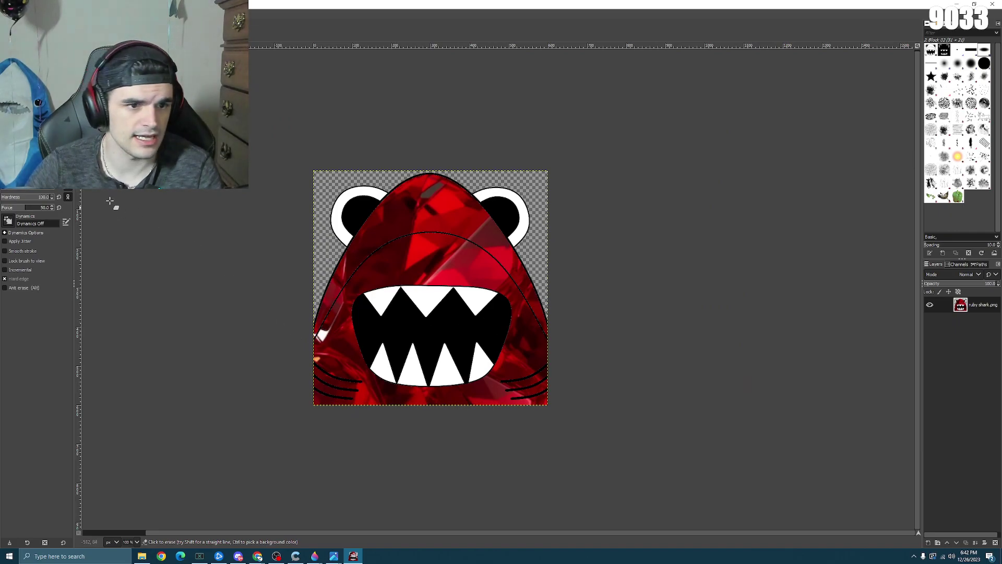
# - Activate the Free Select tool and look over the ruby shark around the arc line across its face
pyautogui.click(47, 27)
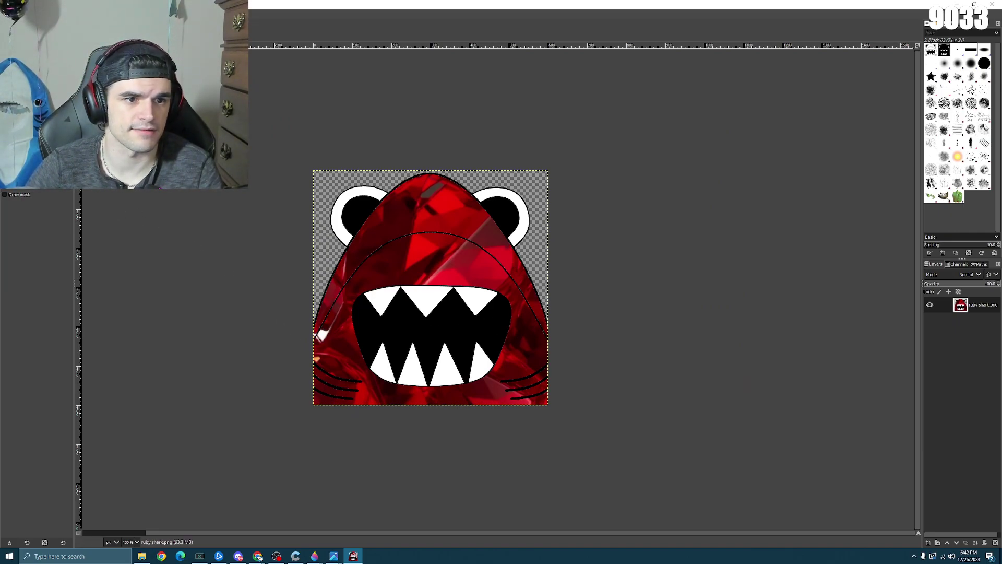
pyautogui.press('f')
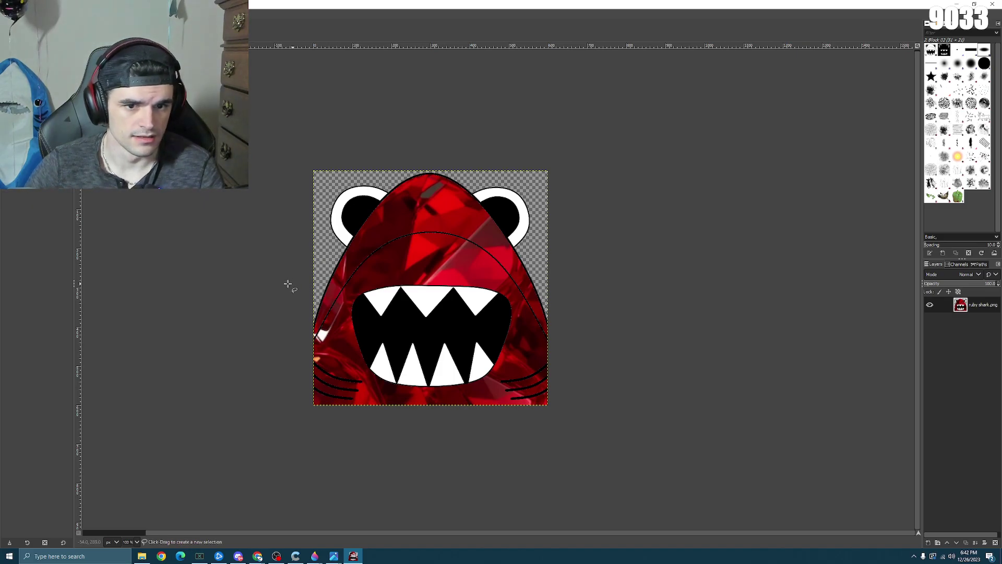
pyautogui.scroll(7, 286, 285)
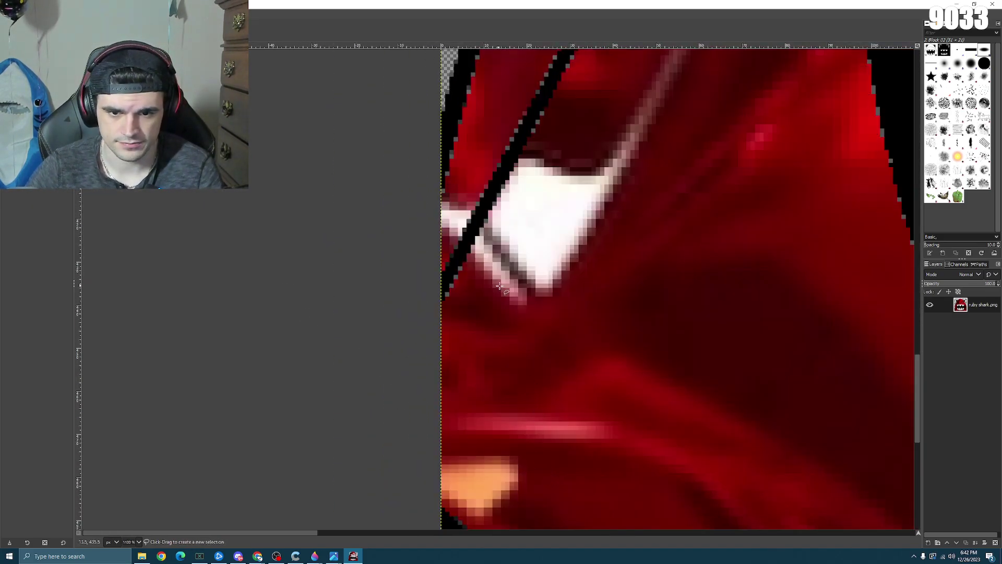
pyautogui.scroll(-10, 500, 286)
pyautogui.scroll(6, 548, 175)
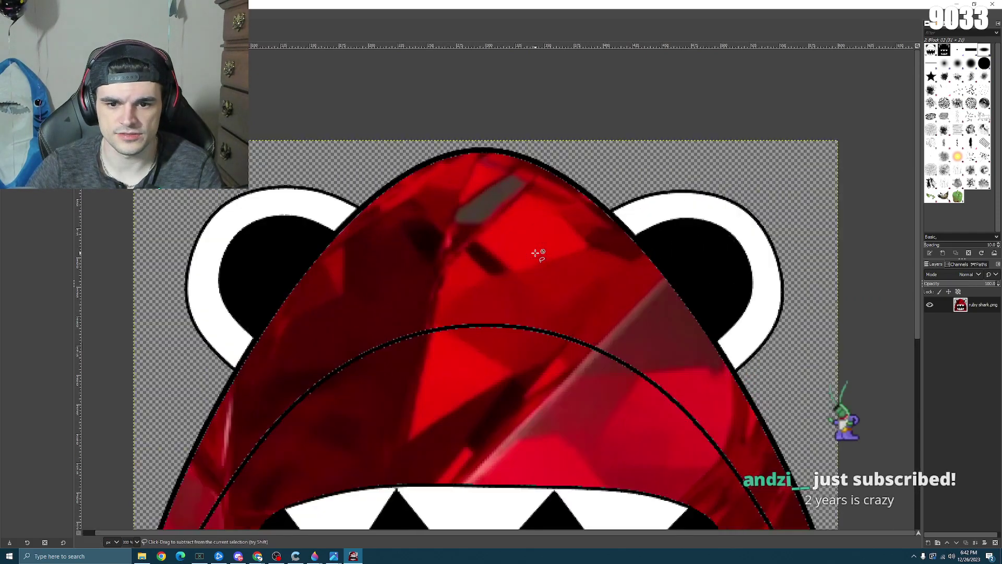
pyautogui.scroll(-5, 600, 171)
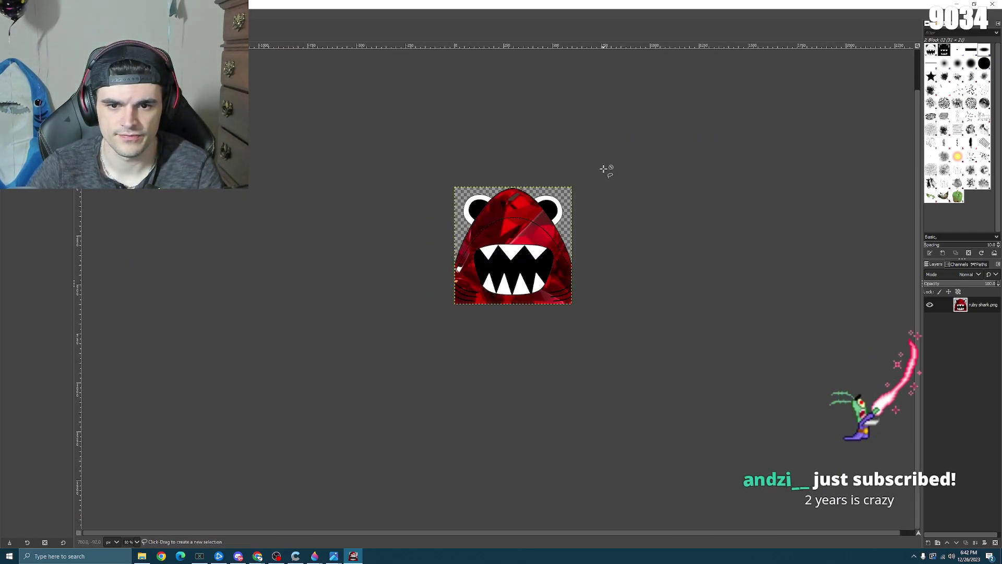
pyautogui.scroll(-3, 604, 169)
pyautogui.scroll(-2, 616, 164)
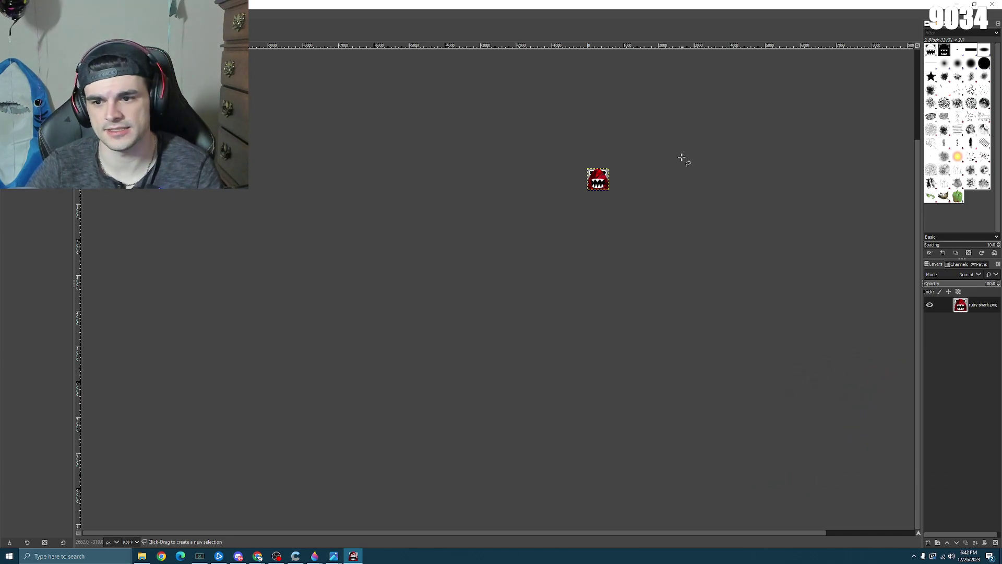
pyautogui.scroll(5, 682, 157)
pyautogui.scroll(-5, 153, 277)
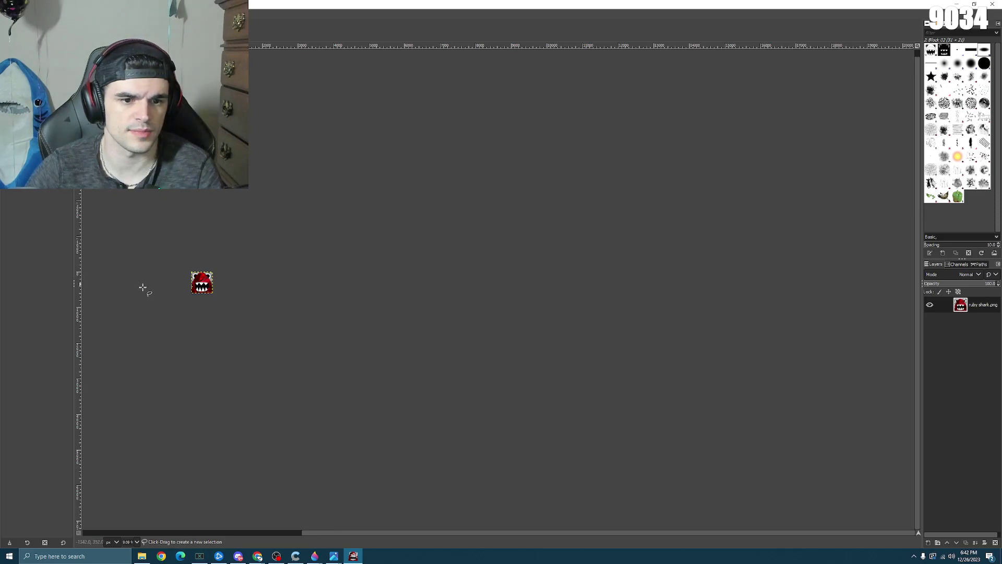
pyautogui.scroll(7, 168, 280)
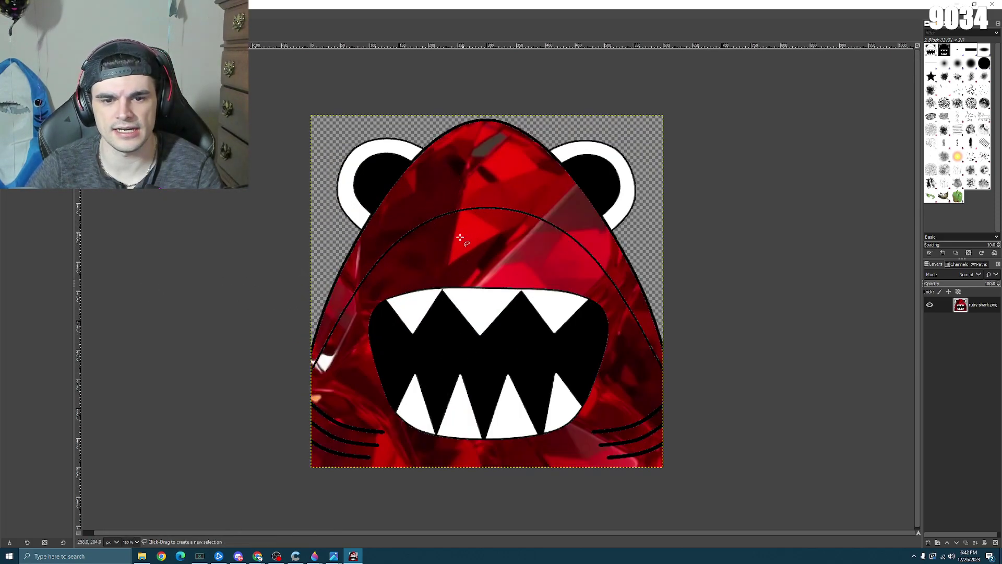
# - Start a free selection at the canvas's left edge and trace it up along the underside of the face's arc line
pyautogui.scroll(10, 318, 366)
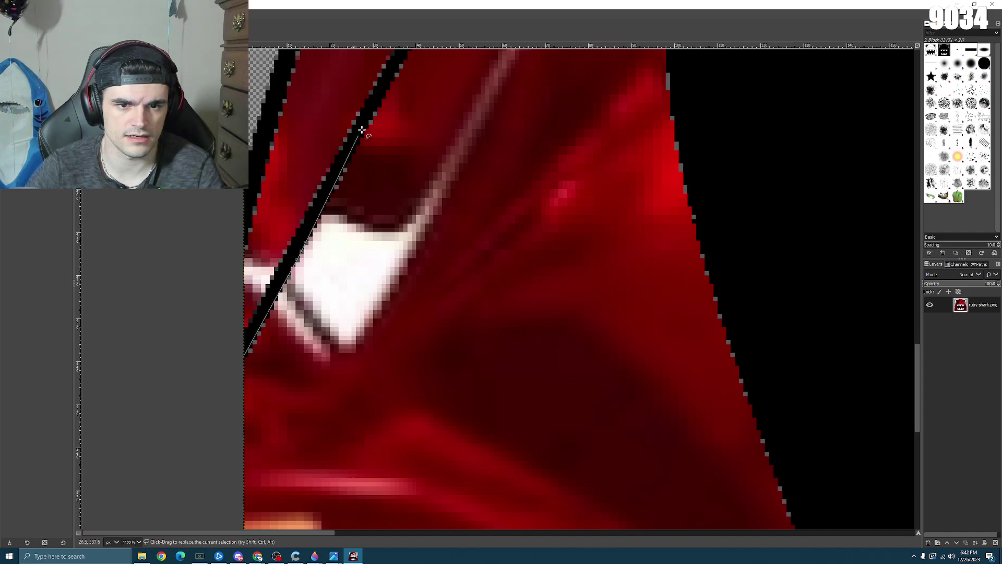
pyautogui.scroll(3, 370, 118)
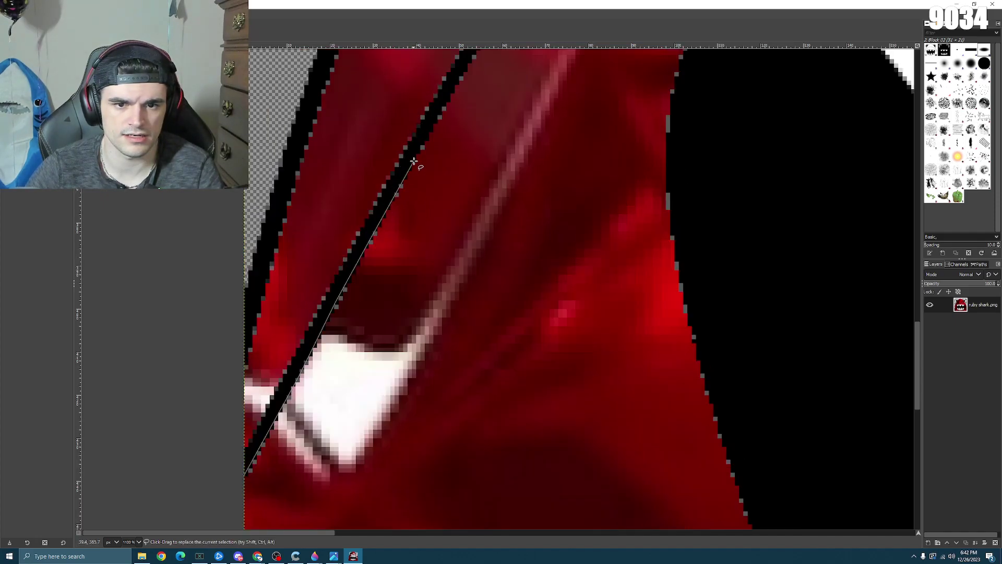
pyautogui.scroll(3, 414, 159)
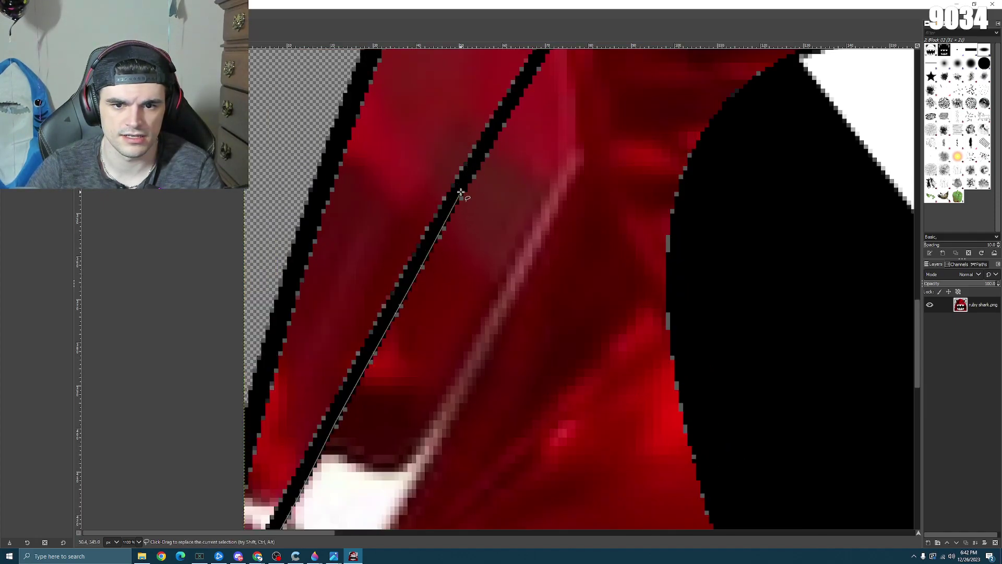
pyautogui.scroll(3, 461, 194)
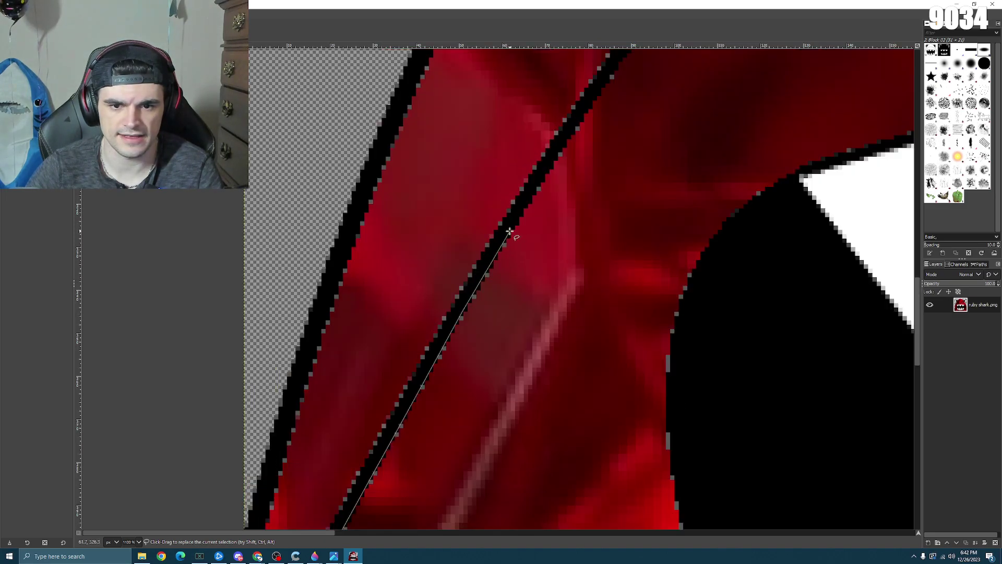
pyautogui.scroll(3, 522, 219)
pyautogui.scroll(3, 621, 264)
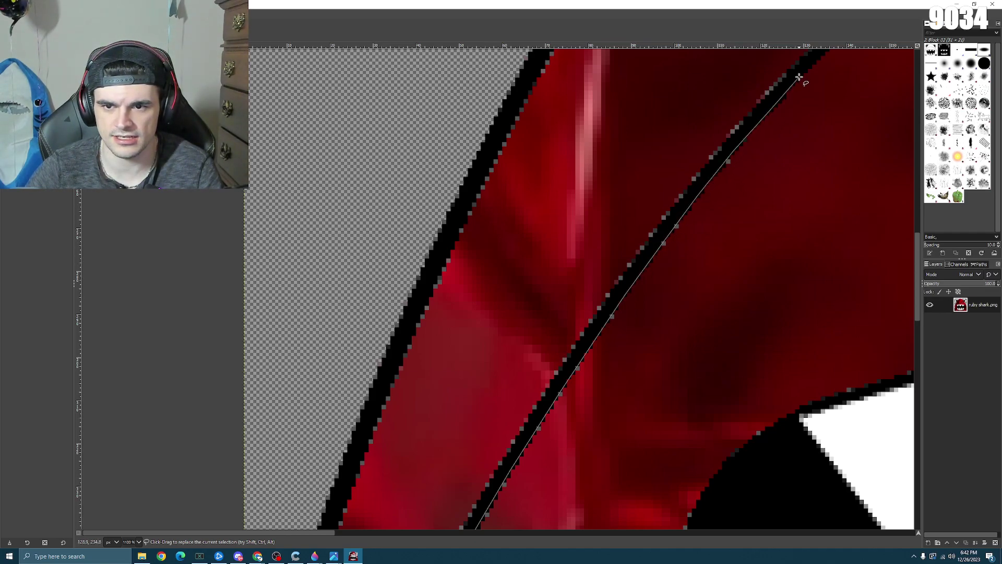
# - Continue the free-selection outline along the underside of the arc's upper-left curve, up to just before its crest
pyautogui.keyDown('ctrl'); pyautogui.scroll(-6, 799, 77); pyautogui.keyUp('ctrl')
pyautogui.keyDown('ctrl'); pyautogui.scroll(3, 832, 57); pyautogui.keyUp('ctrl')
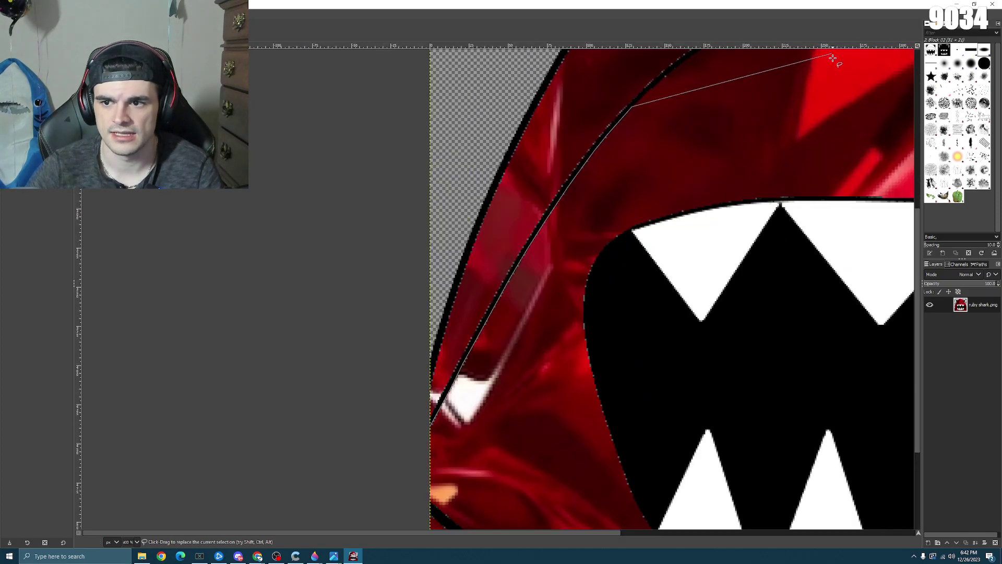
pyautogui.keyDown('ctrl'); pyautogui.scroll(2, 833, 58); pyautogui.keyUp('ctrl')
pyautogui.scroll(5, 655, 139)
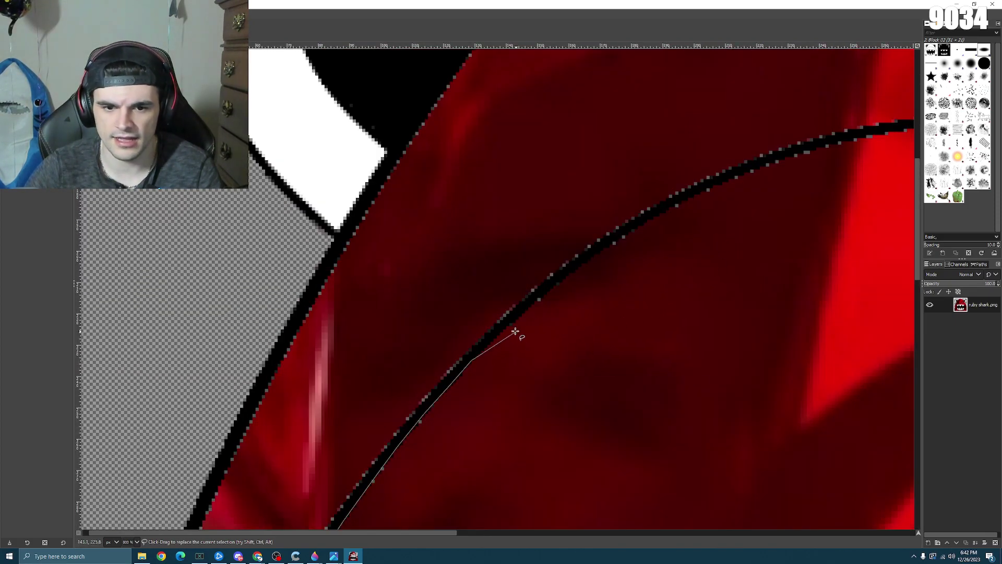
pyautogui.click(501, 330)
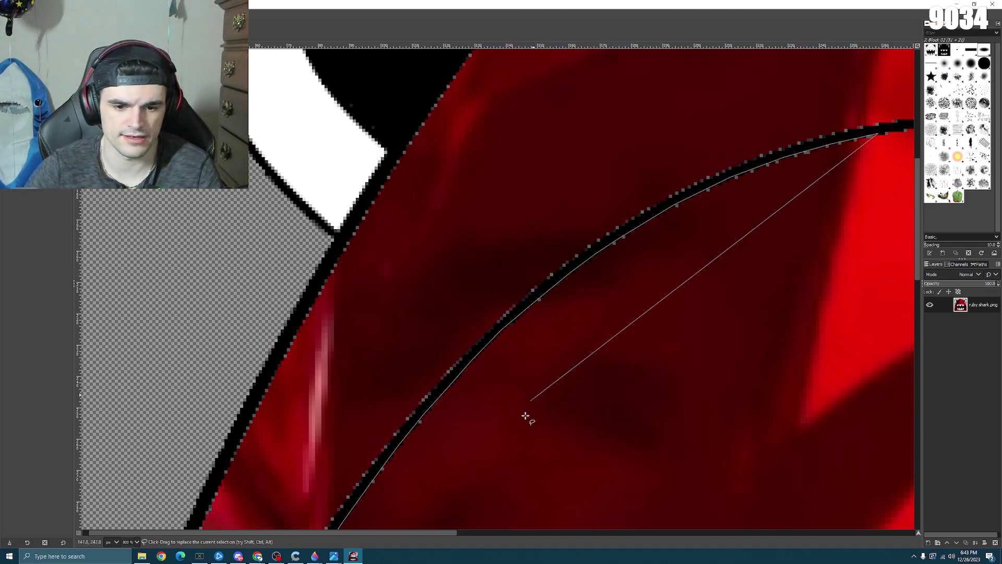
# - Trace the selection outline beneath the crest of the arc line and onto the start of its right-hand slope
pyautogui.moveTo(452, 533); pyautogui.dragTo(665, 532)
pyautogui.scroll(5, 504, 89)
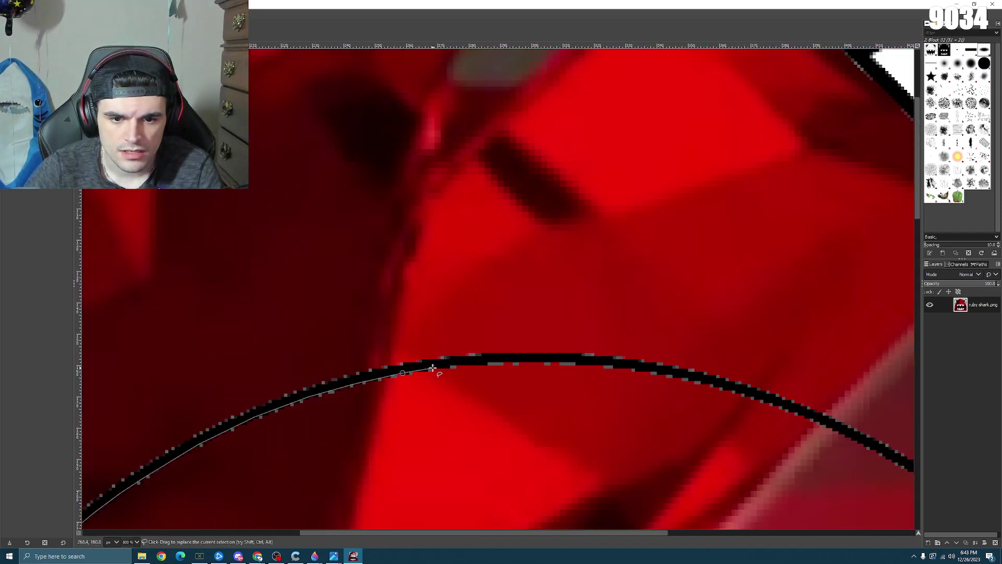
pyautogui.click(487, 362)
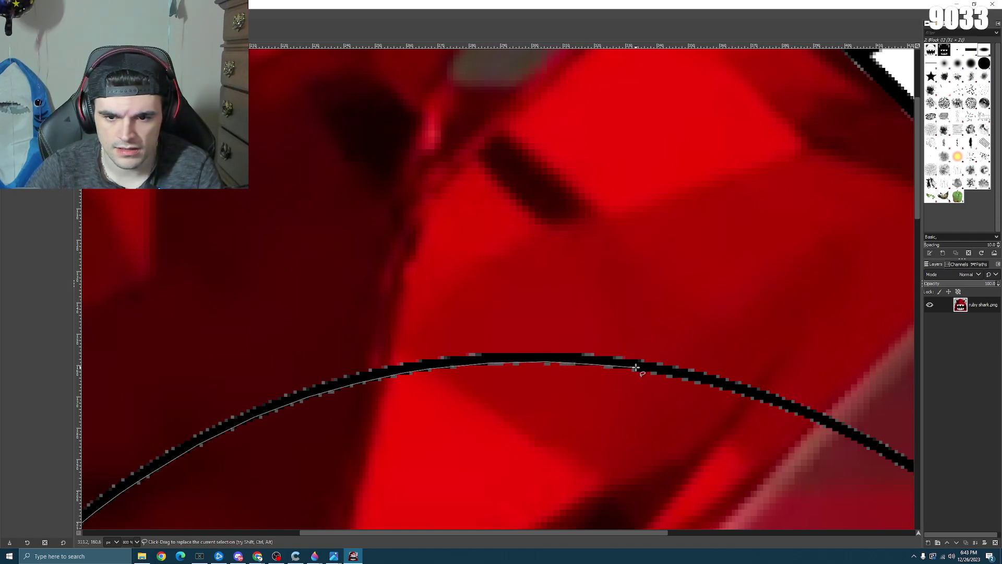
pyautogui.click(767, 401)
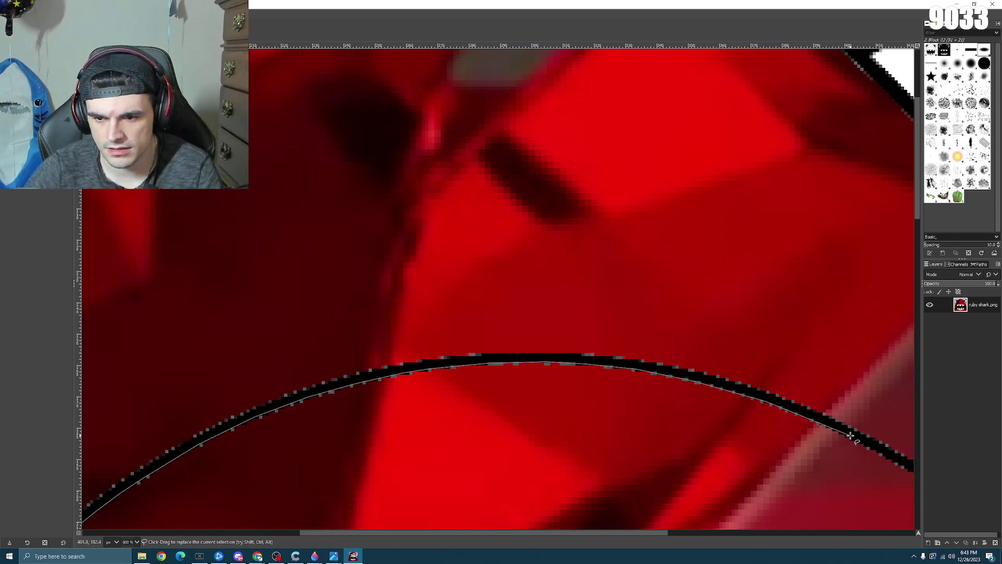
# - Extend the selection outline along the underside of the arc's upper-right curve, past the pale diagonal facet edge
pyautogui.scroll(-2, 846, 403)
pyautogui.scroll(-5, 882, 232)
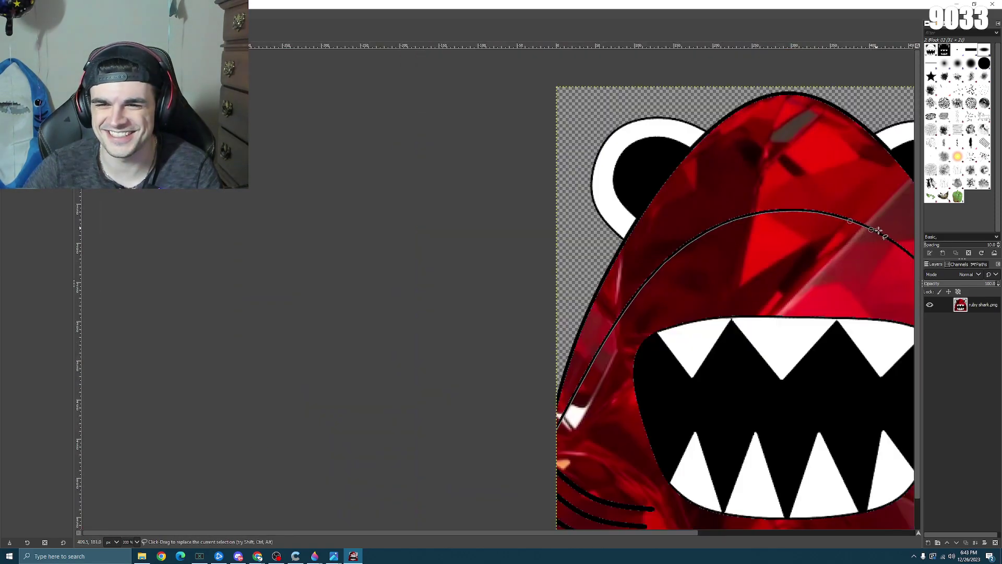
pyautogui.scroll(4, 881, 231)
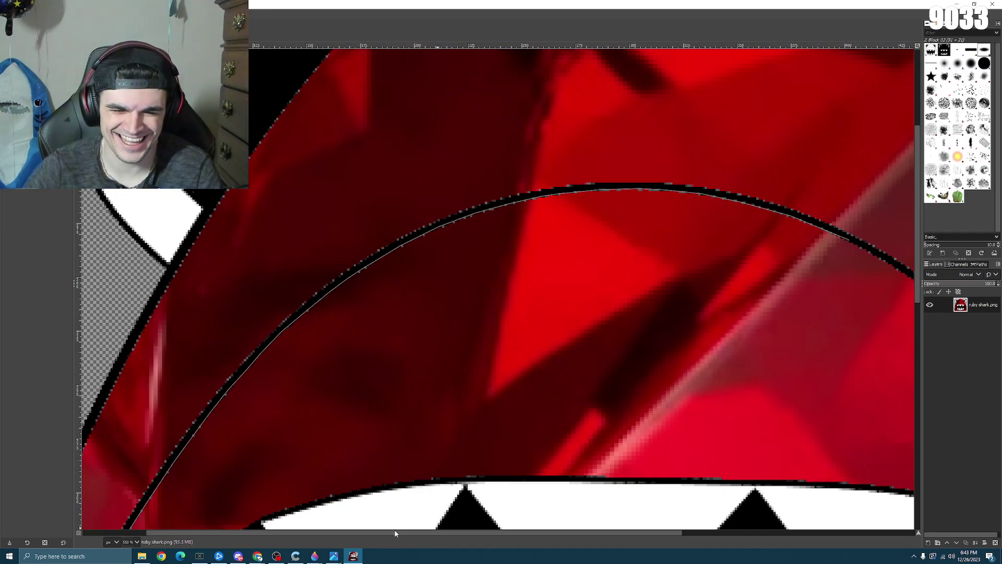
pyautogui.moveTo(396, 534); pyautogui.dragTo(605, 533)
pyautogui.scroll(2, 638, 271)
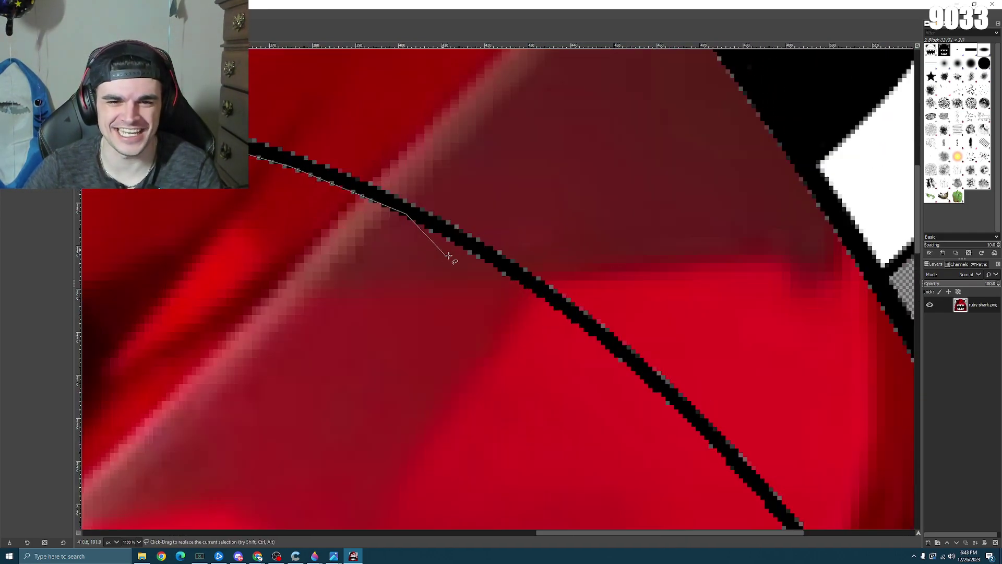
pyautogui.click(504, 272)
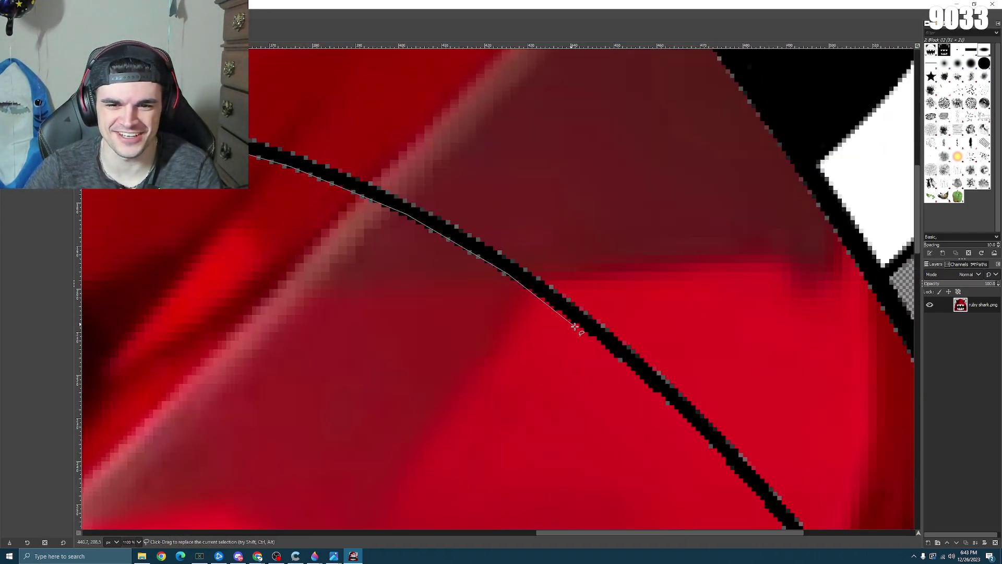
pyautogui.click(602, 341)
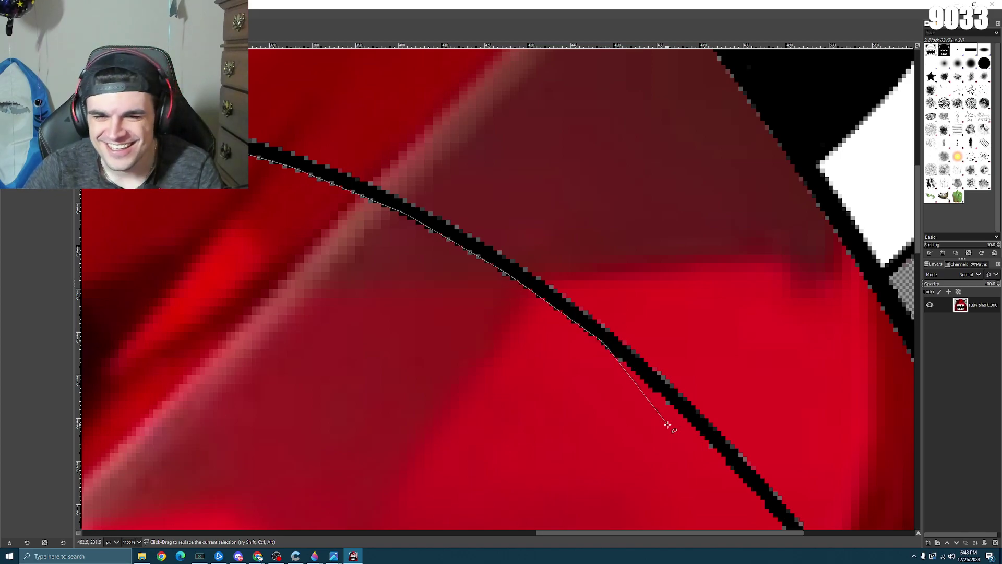
pyautogui.click(675, 406)
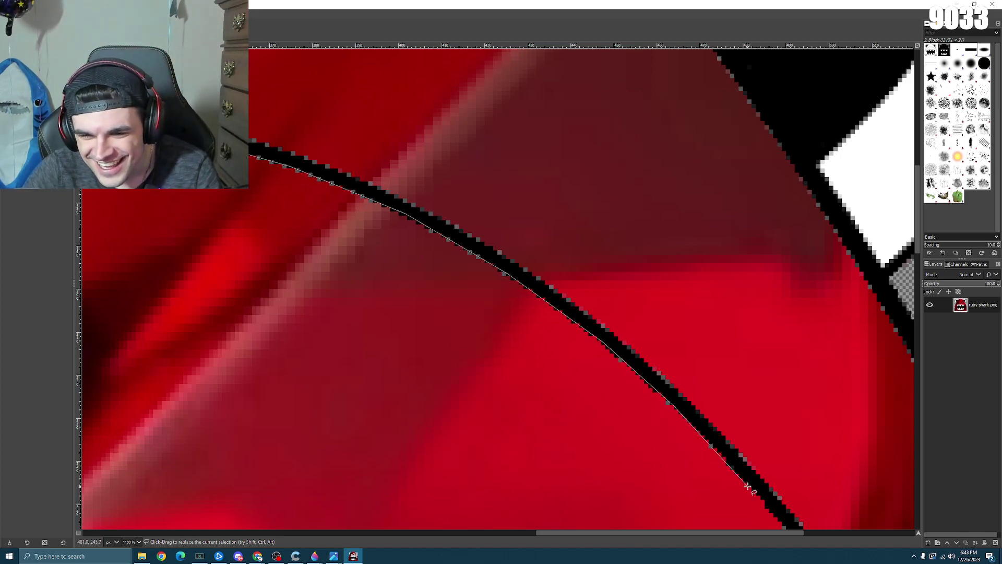
pyautogui.click(747, 484)
# - Trace the selection outline down the inner edge of the arc's right side, past the mouth's upper-right corner
pyautogui.scroll(-1, 806, 499)
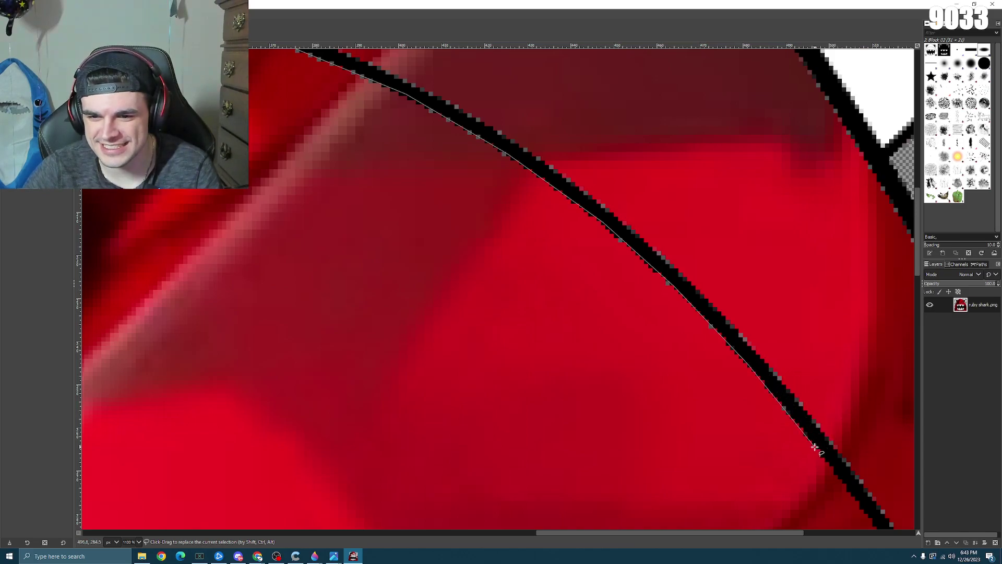
pyautogui.click(817, 446)
pyautogui.scroll(-1, 849, 449)
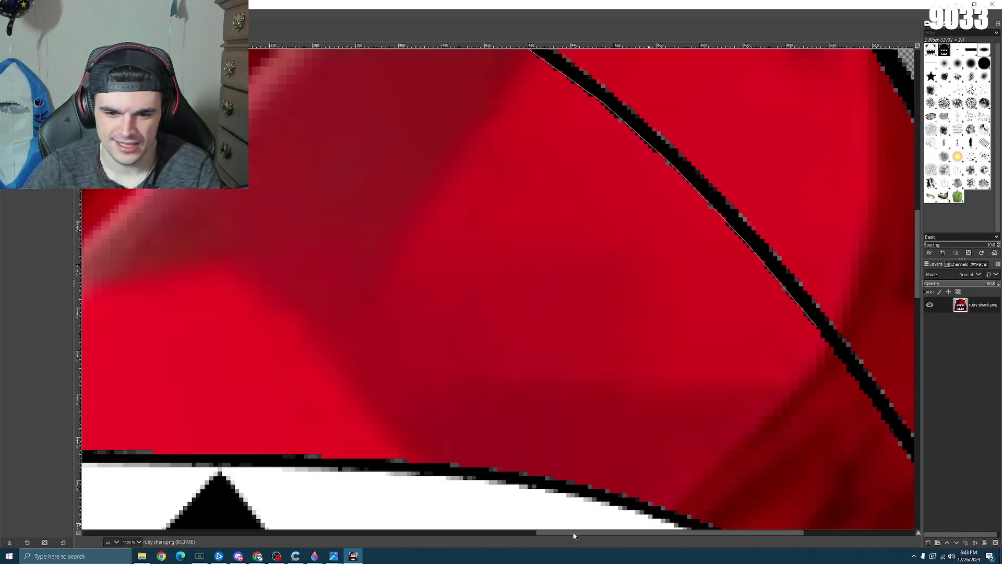
pyautogui.hscroll(6, 574, 360)
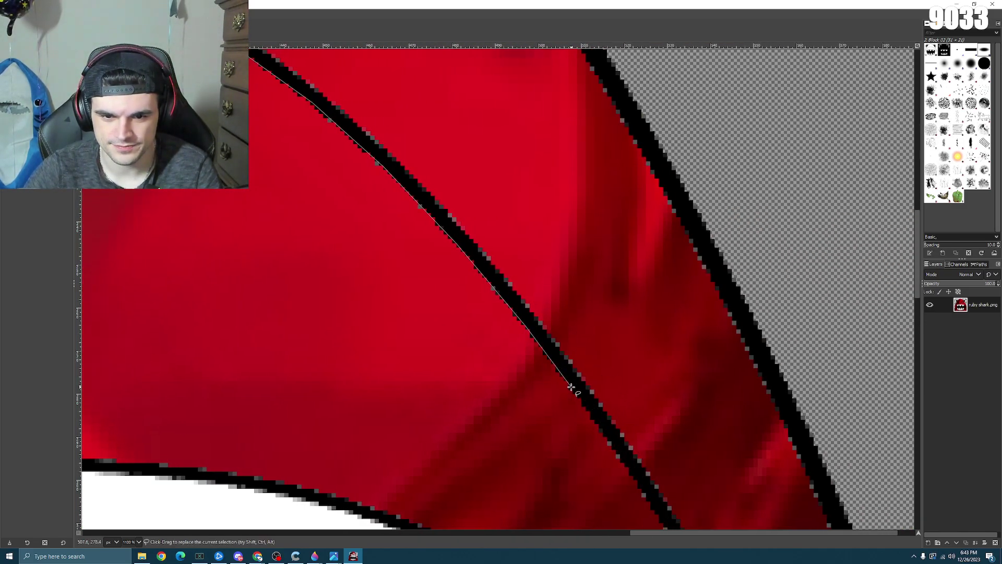
pyautogui.scroll(-2, 600, 386)
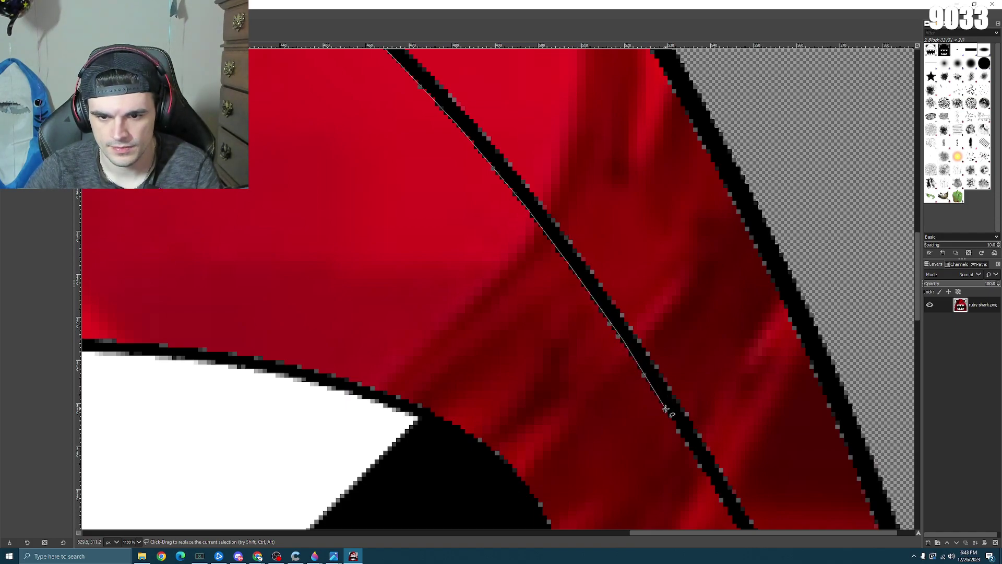
pyautogui.scroll(-2, 683, 416)
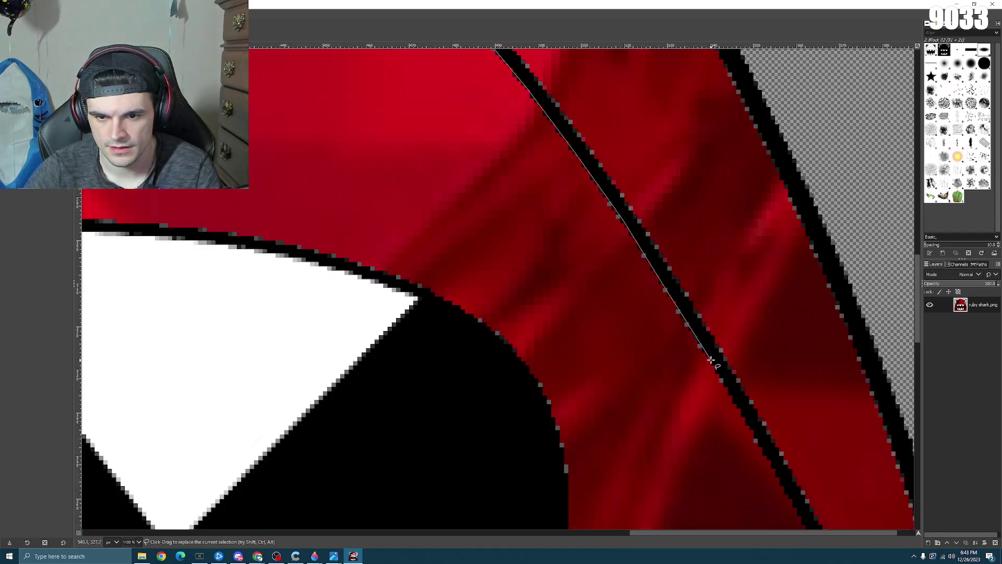
pyautogui.scroll(-2, 740, 389)
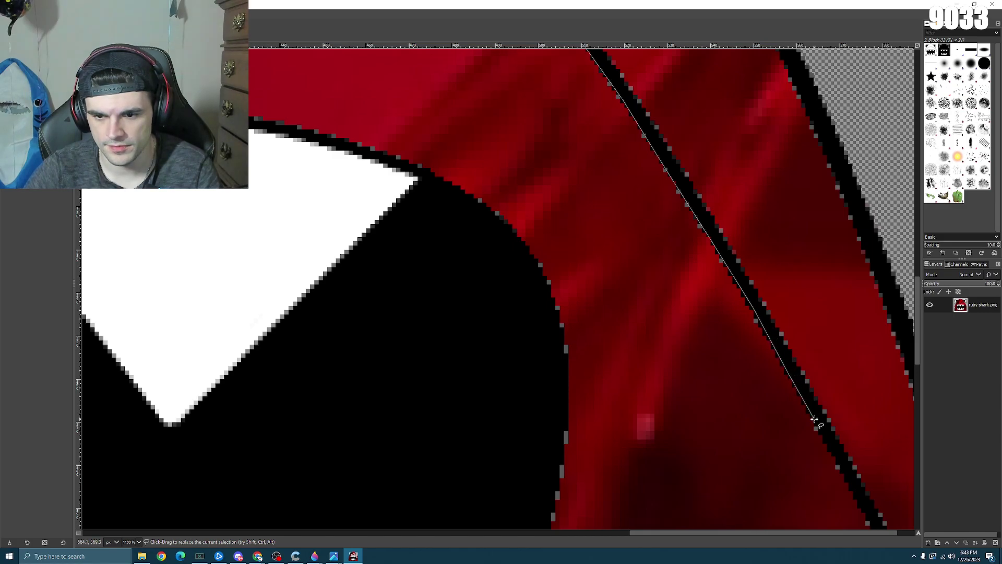
pyautogui.scroll(-2, 816, 418)
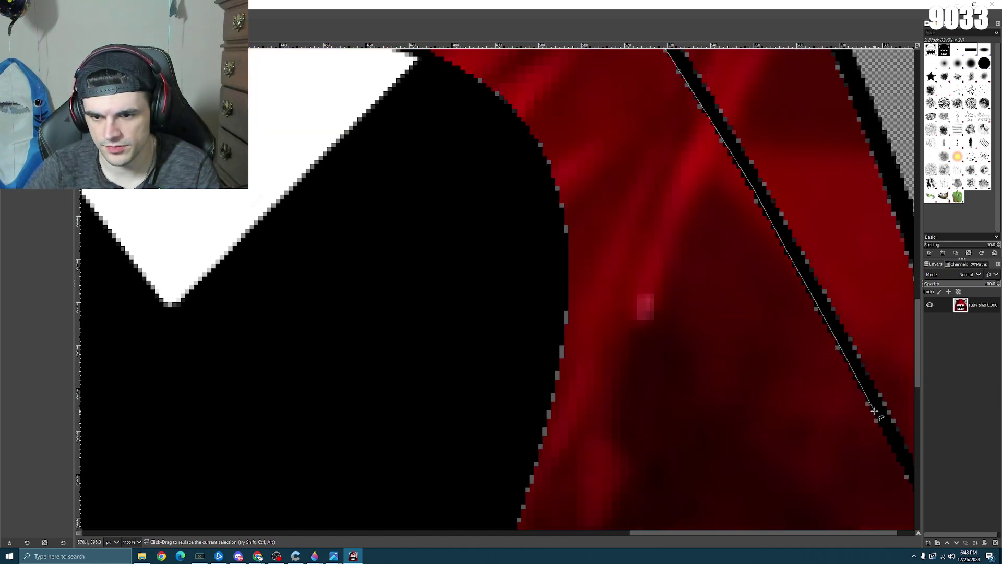
# - Continue the selection outline down the inner edge of the arc's right side, to just past the image's right border
pyautogui.scroll(-4, 888, 423)
pyautogui.scroll(-3, 846, 328)
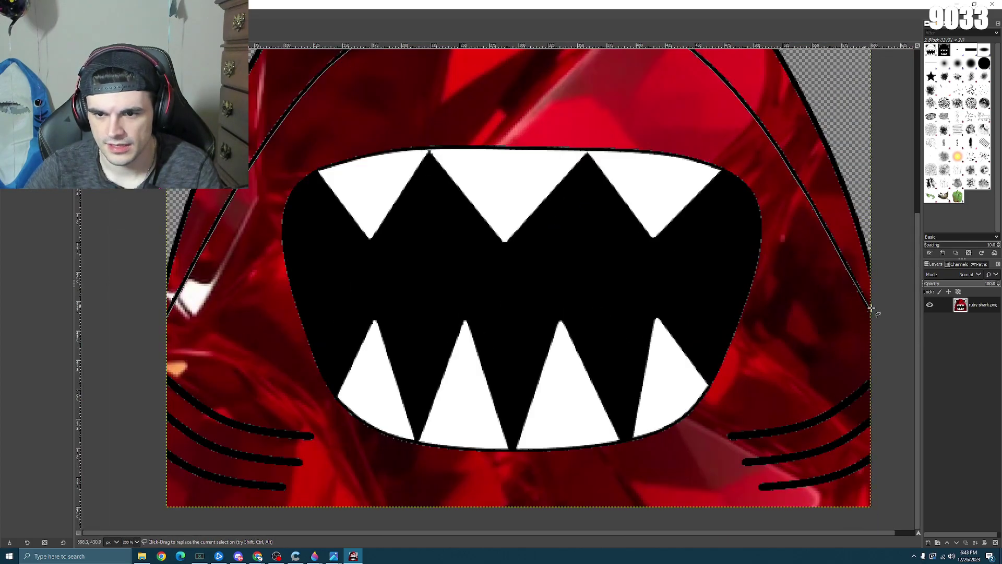
pyautogui.scroll(3, 816, 242)
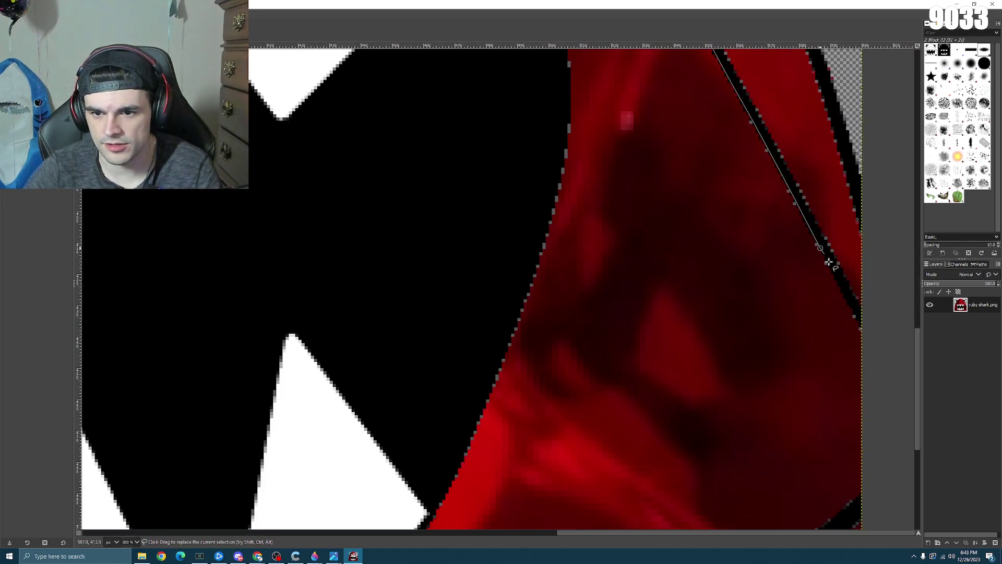
pyautogui.click(839, 283)
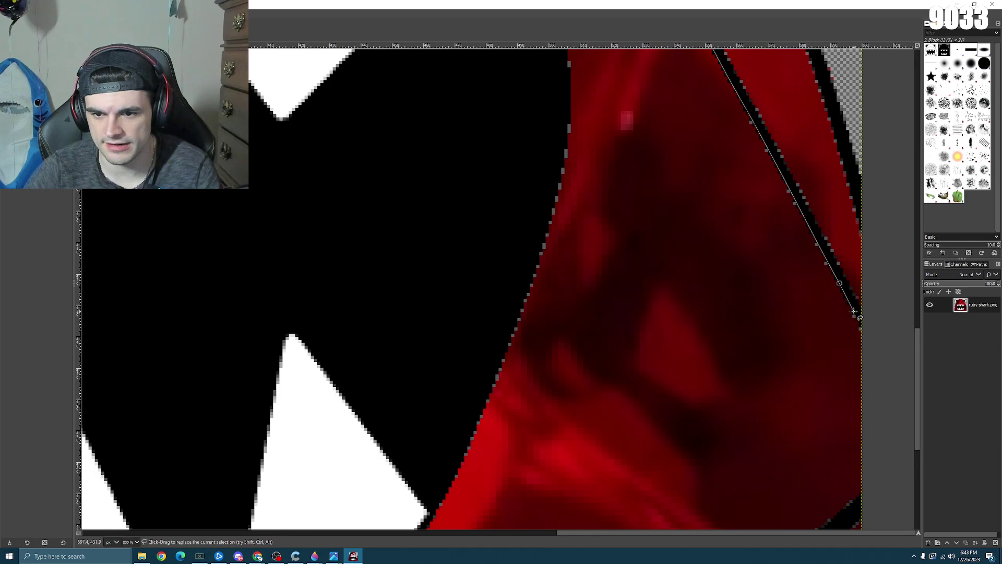
pyautogui.click(865, 333)
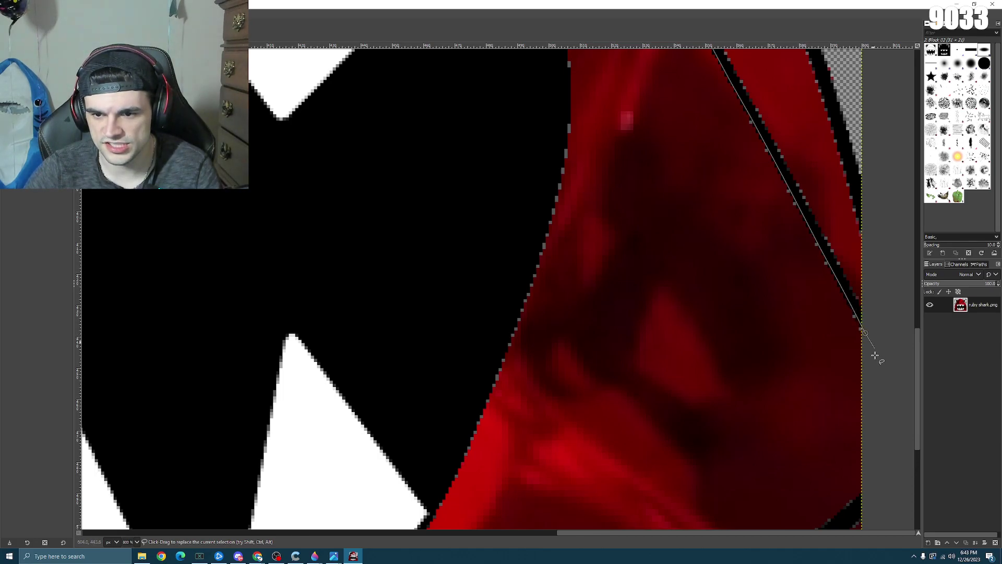
# - Route the outline around the outside of the canvas below the face, close it at its starting point on the left border, and commit the selection
pyautogui.scroll(-5, 875, 355)
pyautogui.click(884, 497)
pyautogui.click(621, 503)
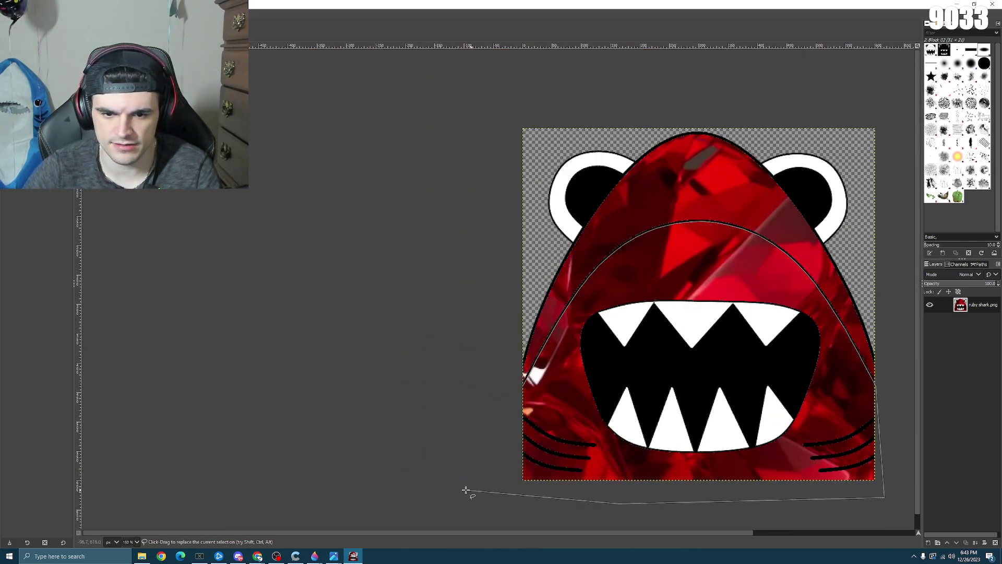
pyautogui.click(466, 491)
pyautogui.click(495, 399)
pyautogui.scroll(4, 544, 386)
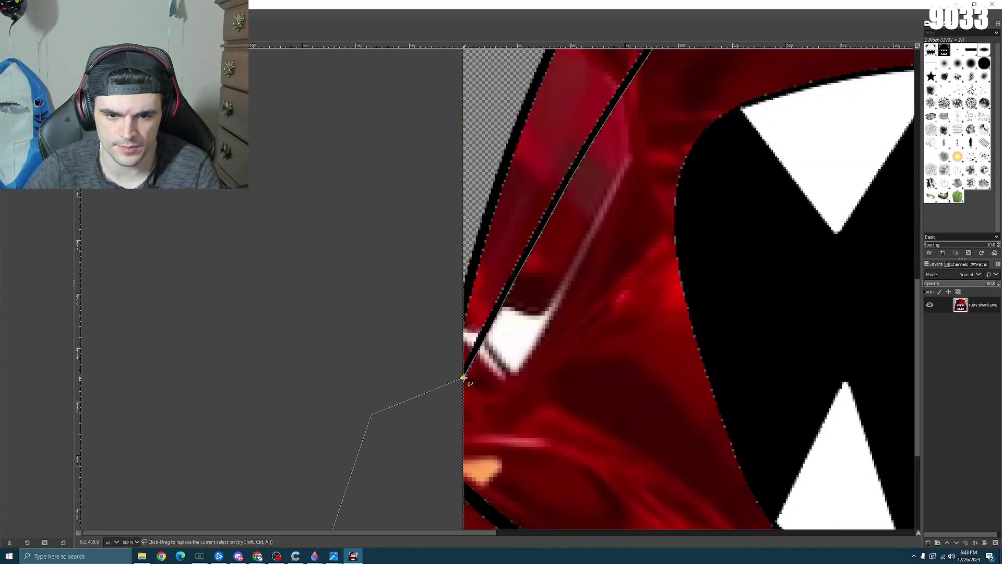
pyautogui.click(464, 377)
pyautogui.scroll(-6, 526, 364)
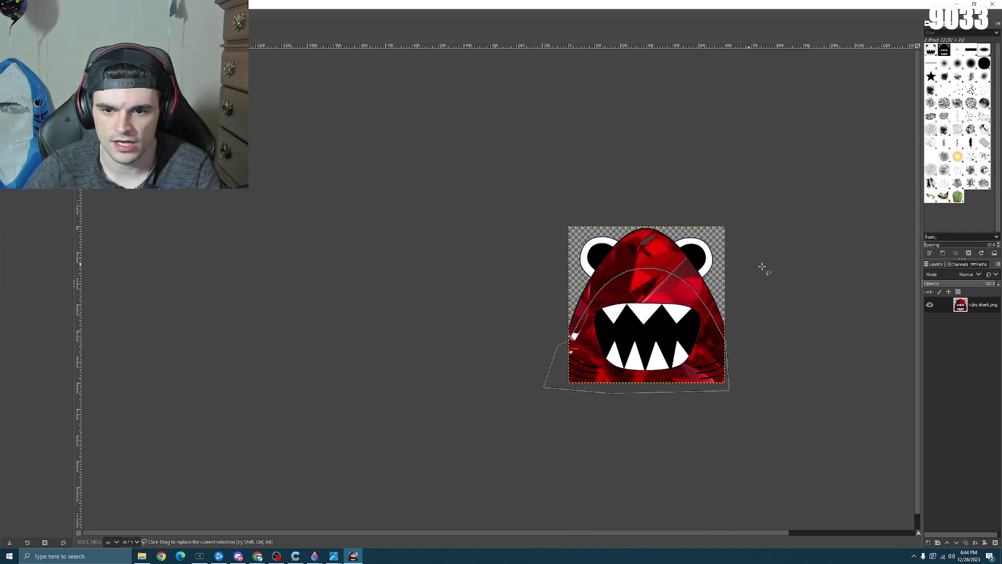
pyautogui.press('Return')
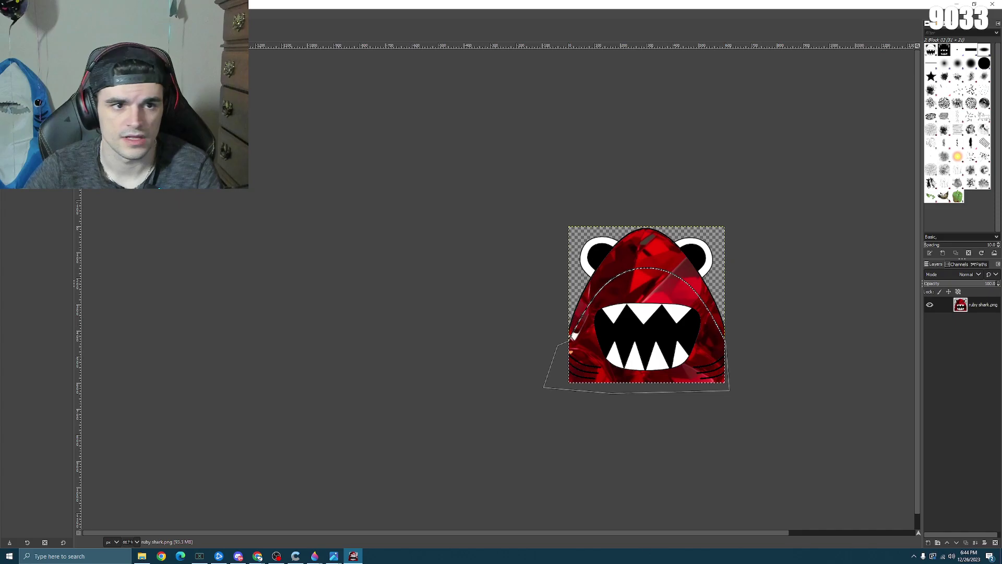
pyautogui.hotkey('alt', 'c')
pyautogui.press('Escape')
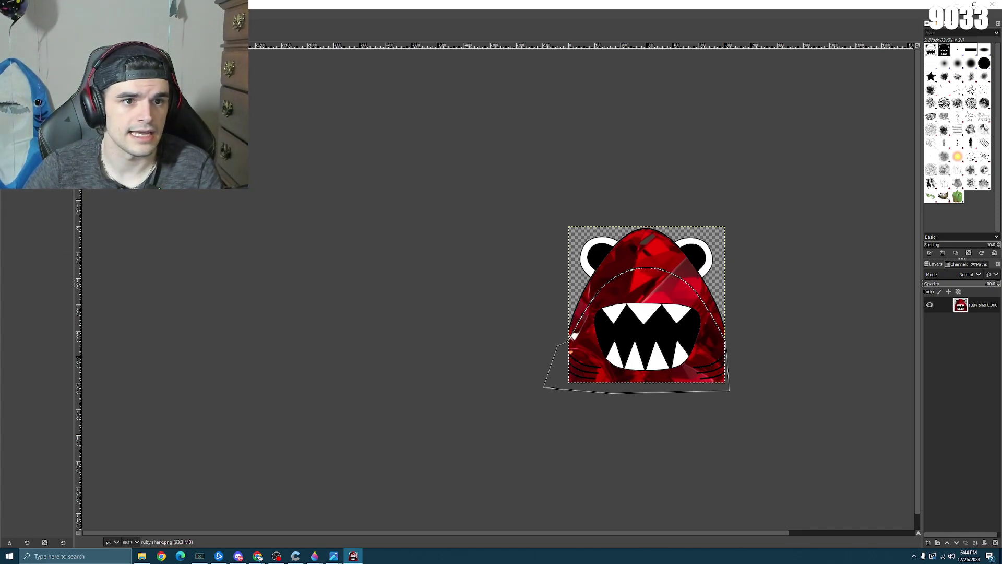
pyautogui.hotkey('alt', 'c')
pyautogui.press('Down')
pyautogui.press('Down')
pyautogui.press('Down')
pyautogui.press('Down')
pyautogui.press('Down')
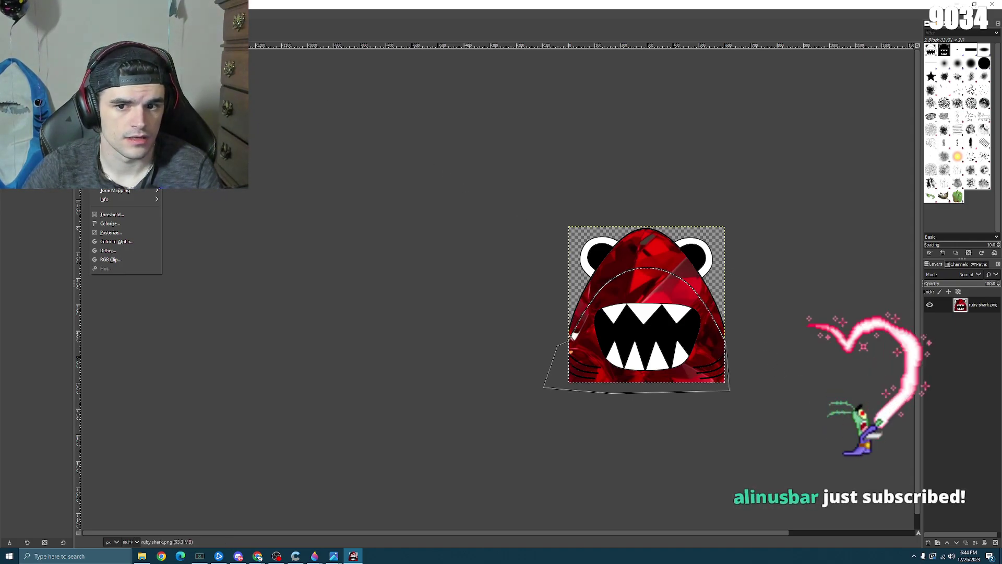
pyautogui.click(300, 287)
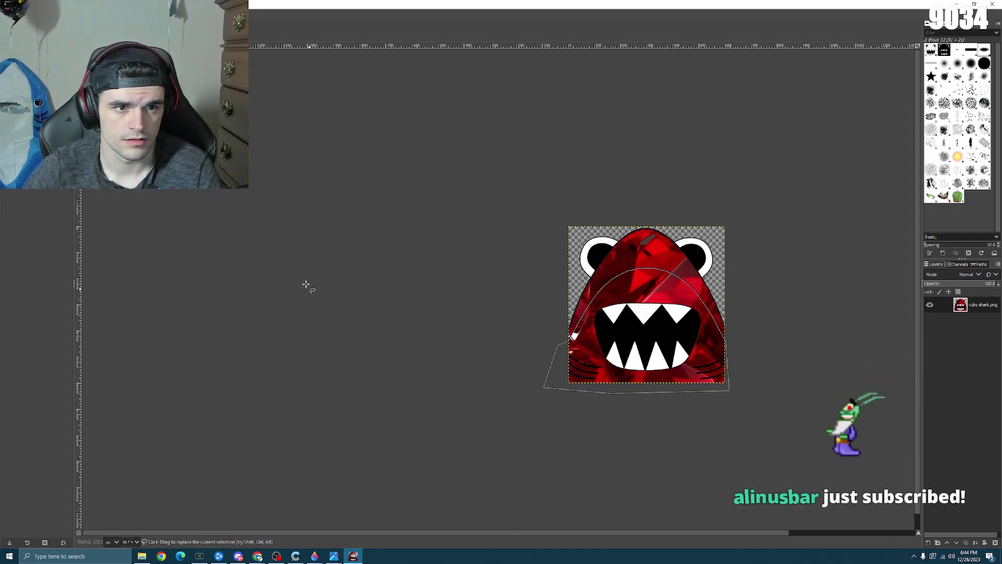
pyautogui.moveTo(573, 534); pyautogui.dragTo(602, 532)
pyautogui.scroll(2, 496, 386)
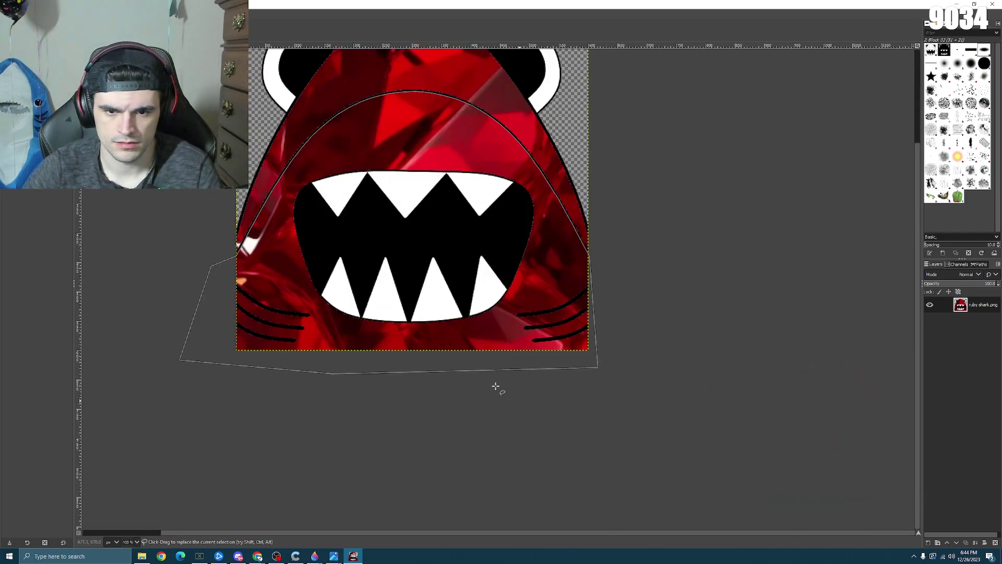
pyautogui.scroll(-2, 327, 264)
pyautogui.scroll(1, 324, 291)
pyautogui.scroll(1, 315, 211)
pyautogui.scroll(-1, 328, 219)
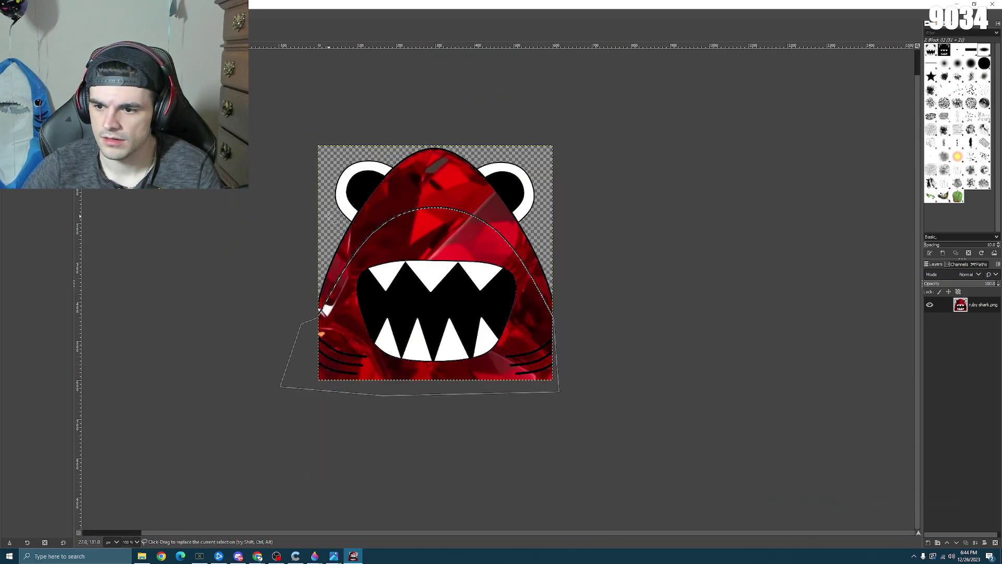
pyautogui.click(99, 15)
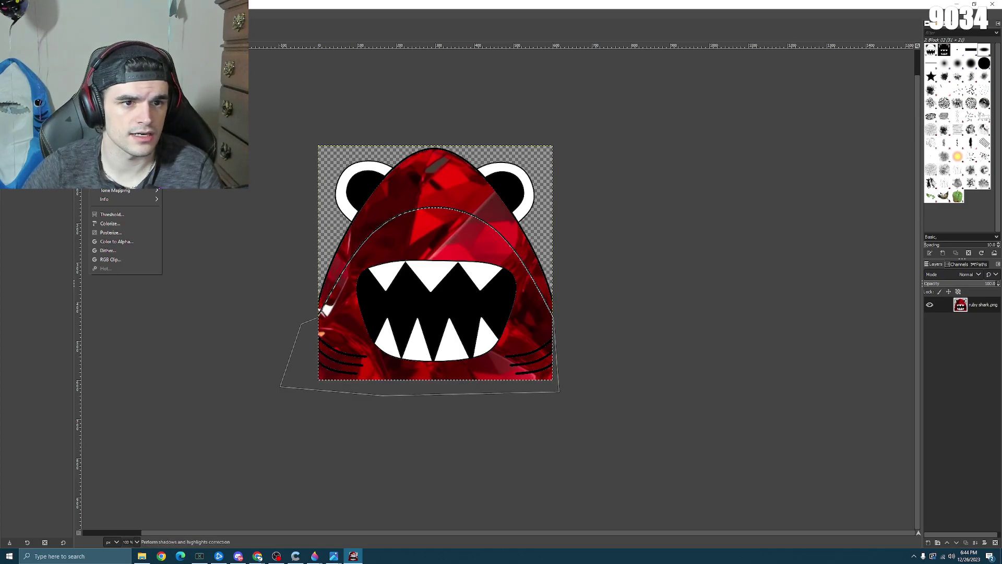
pyautogui.click(112, 61)
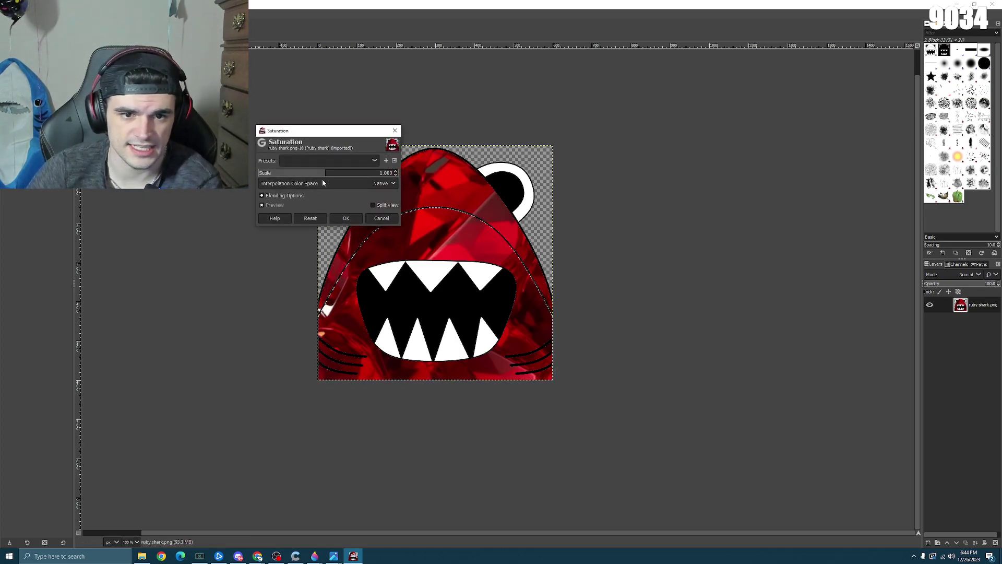
pyautogui.moveTo(324, 173)
pyautogui.mouseDown()
pyautogui.moveTo(315, 175)
pyautogui.moveTo(399, 180)
pyautogui.moveTo(324, 177)
pyautogui.mouseUp()
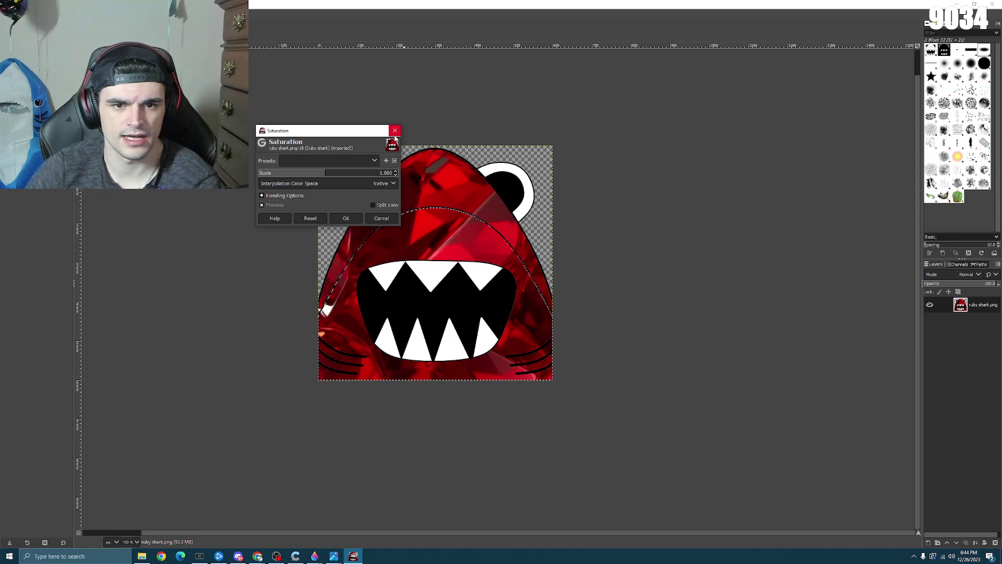
pyautogui.click(396, 130)
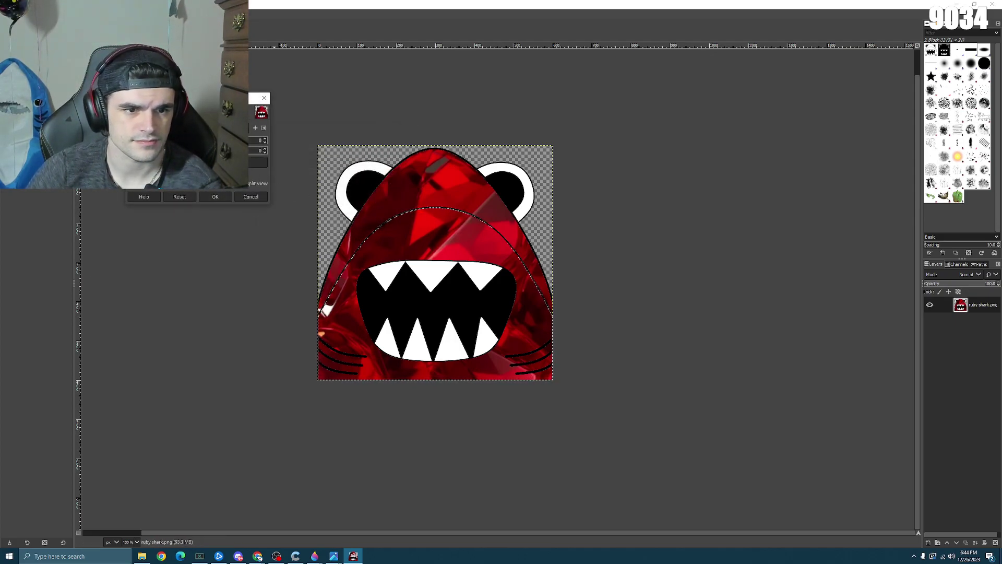
# - Brighten the selected face area below the arc with Brightness-Contrast, raising the brightness strongly and setting the contrast to 26
pyautogui.moveTo(197, 140); pyautogui.dragTo(216, 150)
pyautogui.press('BackSpace')
pyautogui.press('BackSpace')
pyautogui.write('25')
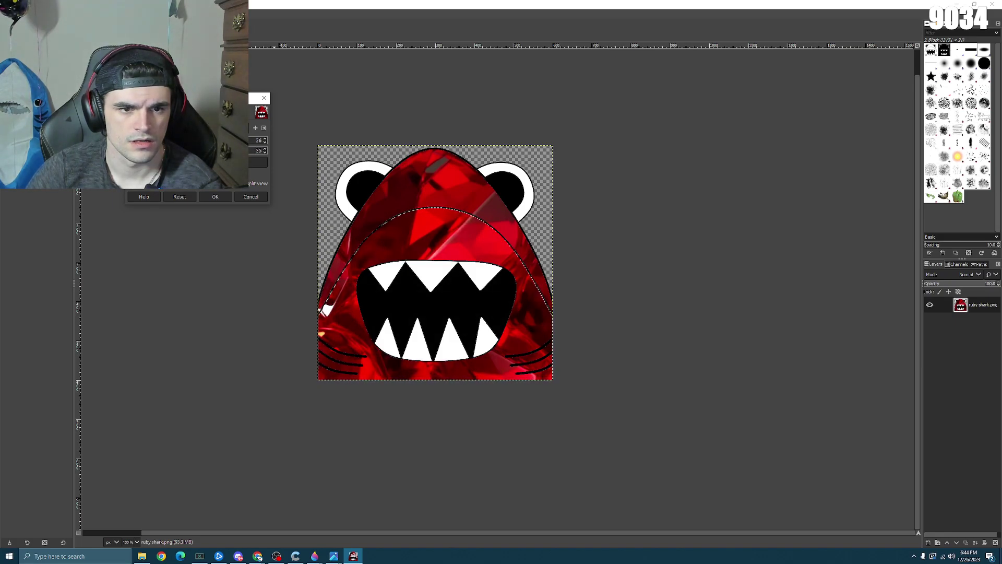
pyautogui.moveTo(215, 140); pyautogui.dragTo(235, 140)
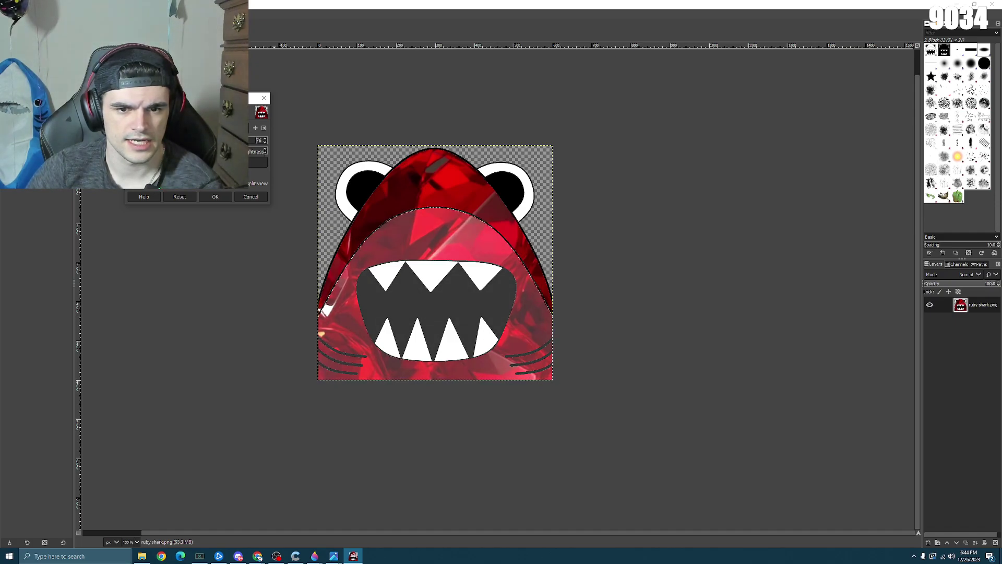
pyautogui.write('26')
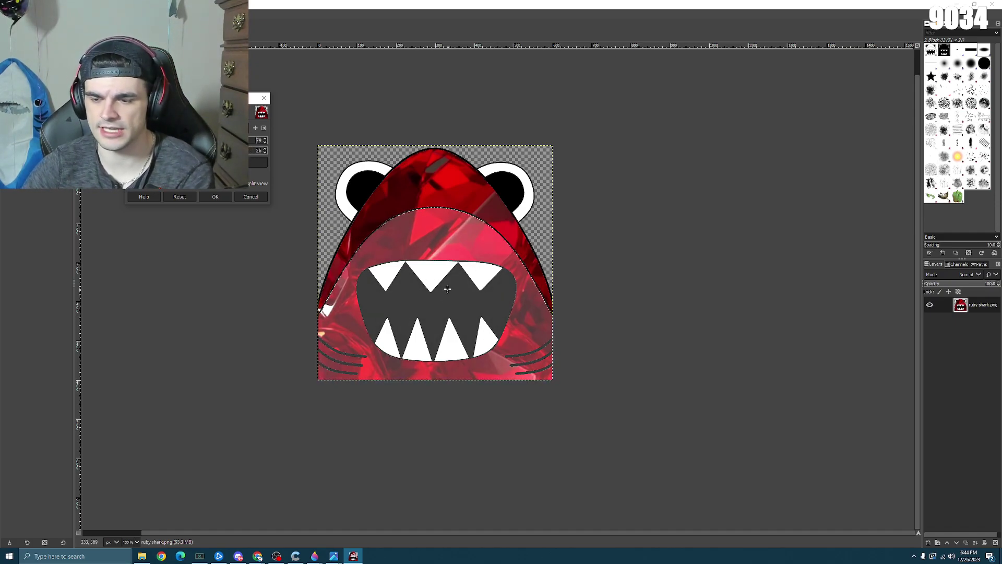
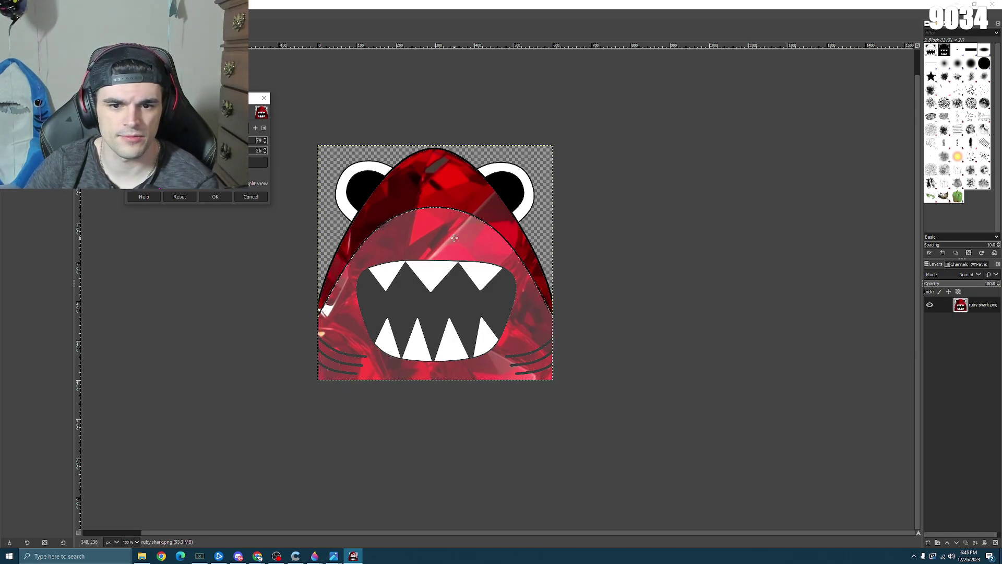
# - Raise the saturation of the selected face area below the arc to a scale of about 1.145
pyautogui.scroll(1, 454, 238)
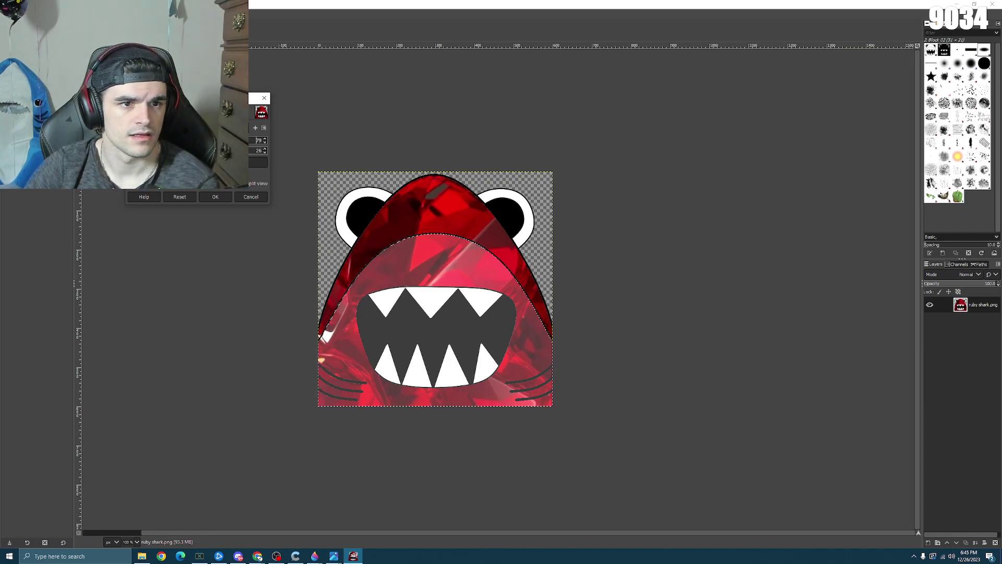
pyautogui.click(102, 14)
pyautogui.click(112, 64)
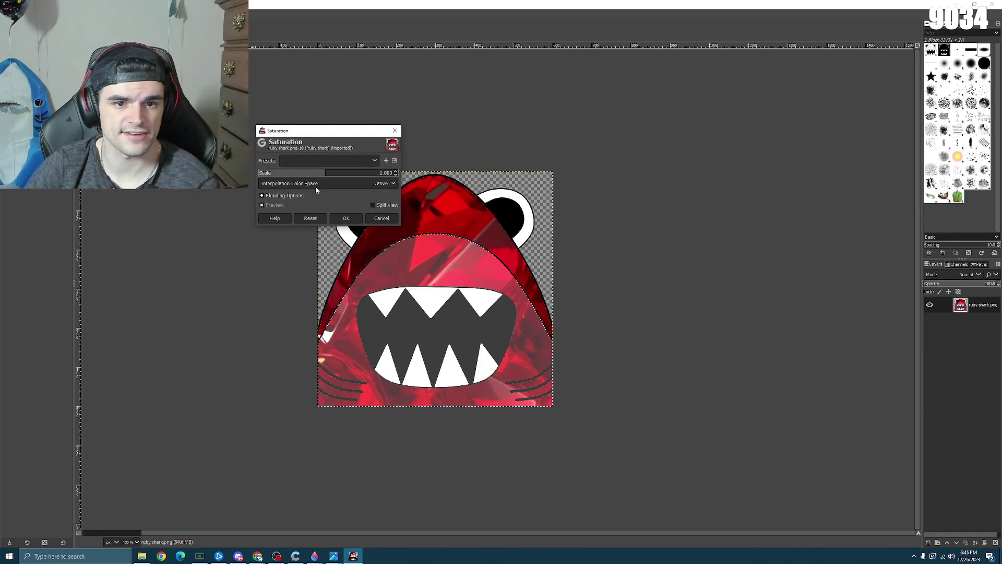
pyautogui.moveTo(329, 176); pyautogui.dragTo(350, 178)
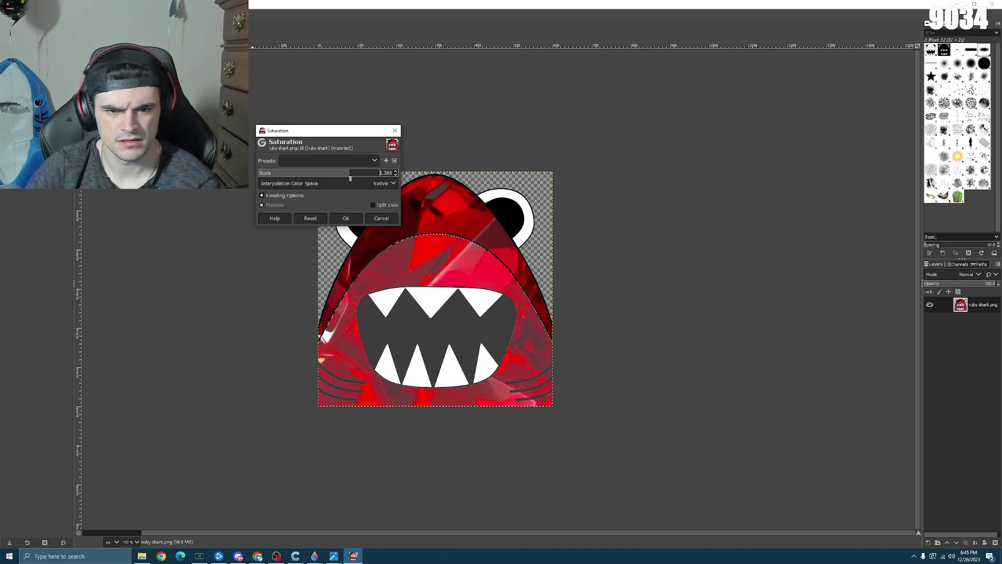
pyautogui.click(338, 177)
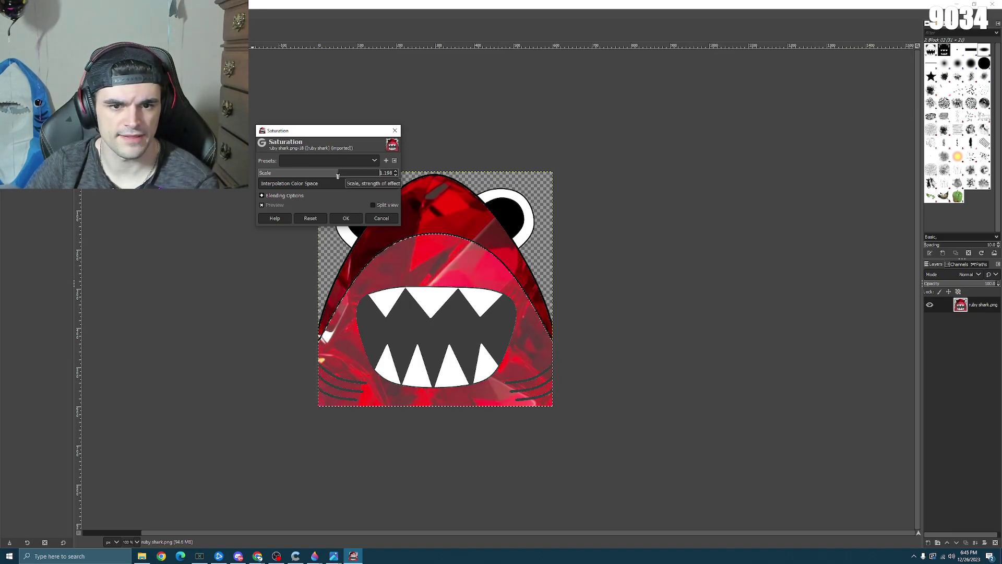
pyautogui.click(310, 218)
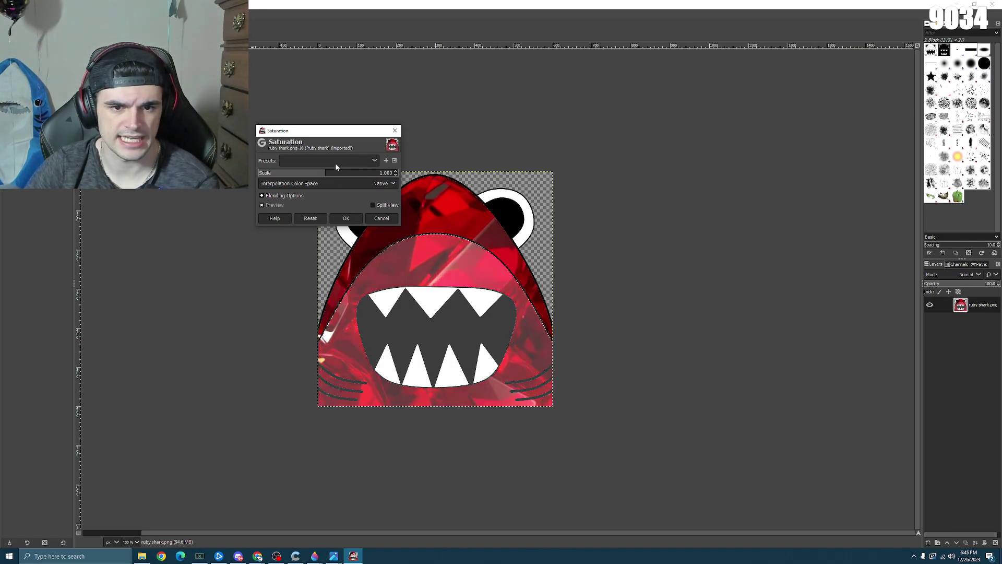
pyautogui.click(327, 175)
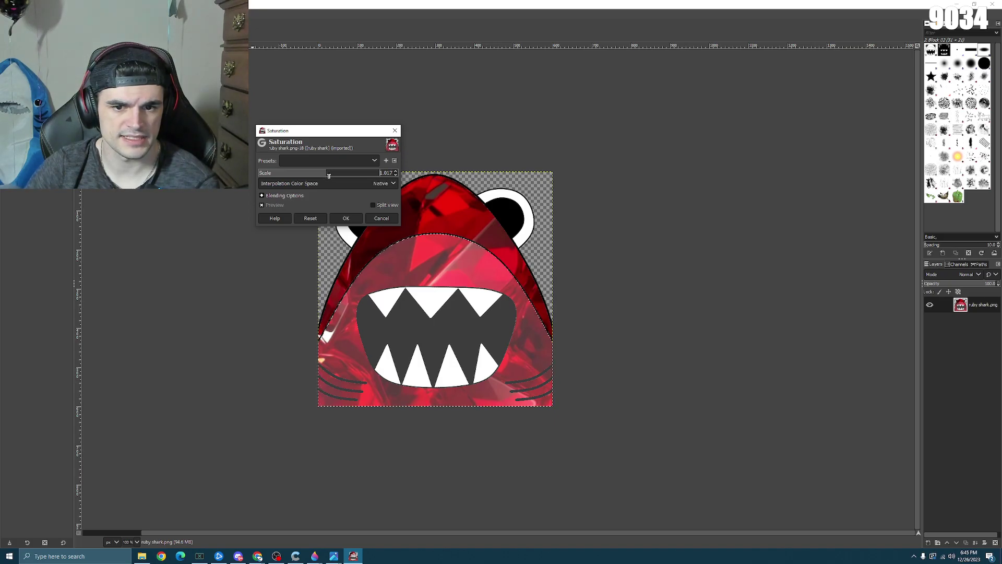
pyautogui.moveTo(332, 176); pyautogui.dragTo(336, 176)
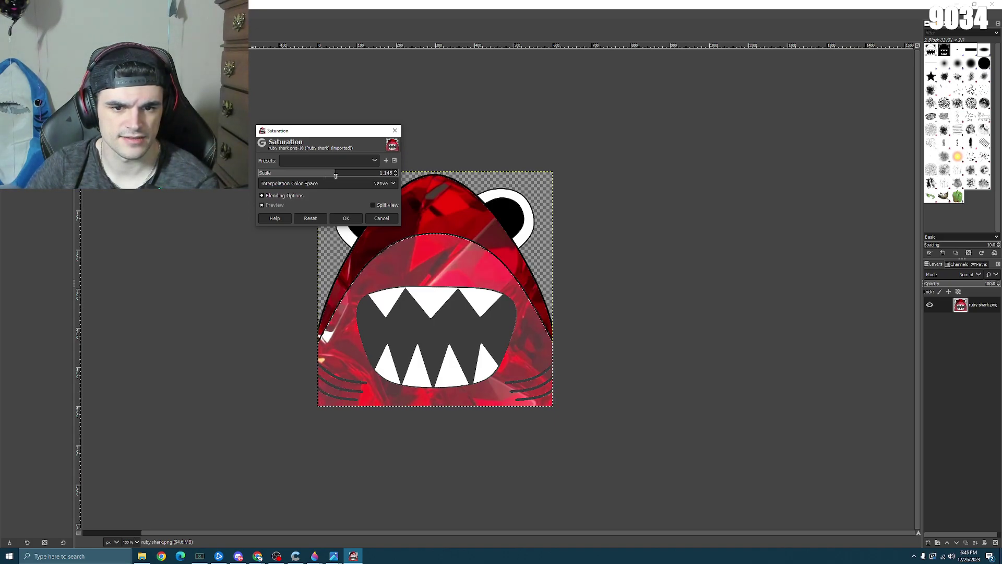
pyautogui.click(346, 220)
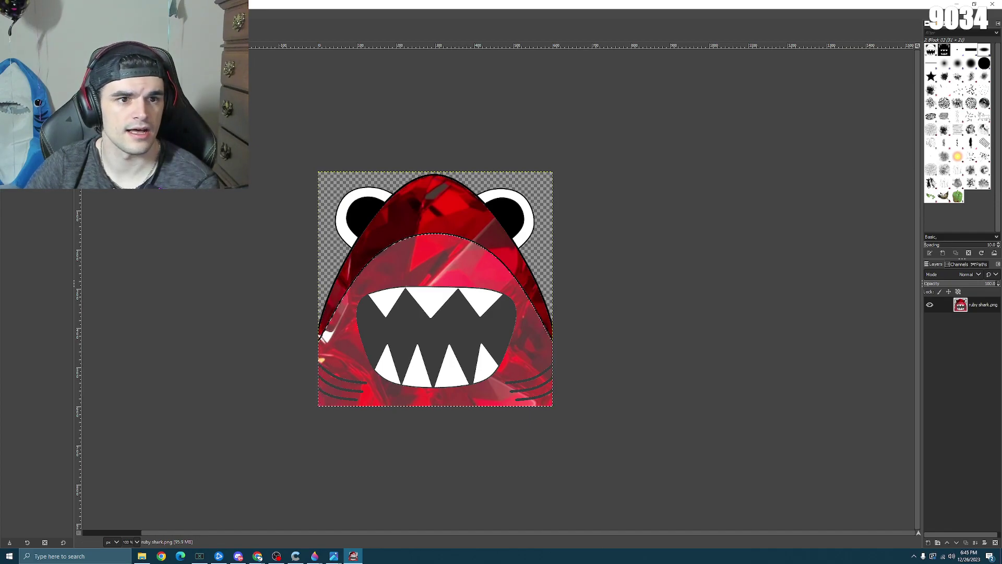
# - Adjust the selected area's midtones with Color Balance, setting Cyan-Red to about -23.7 and Magenta-Green to about -7.6
pyautogui.hotkey('alt', 'c')
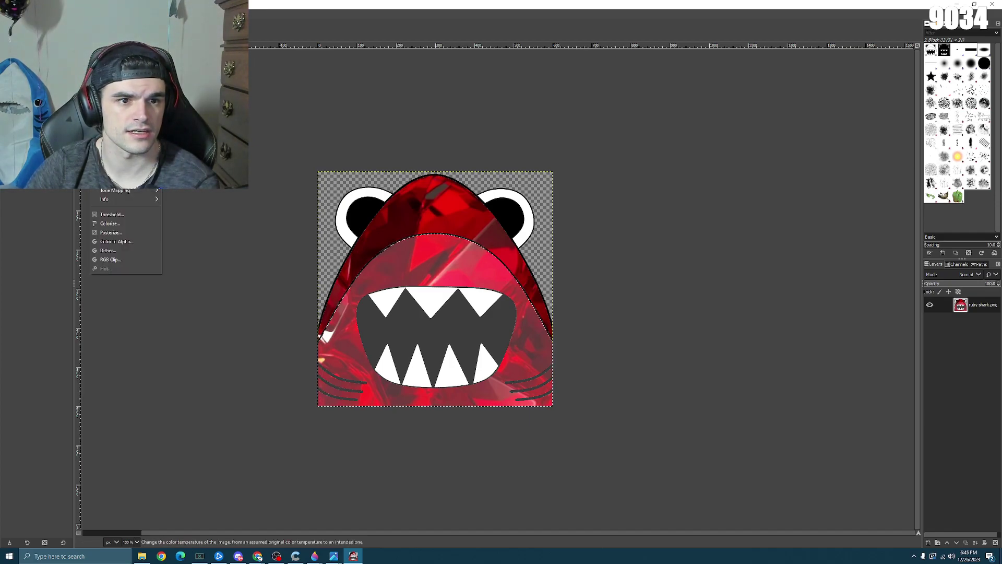
pyautogui.press('Return')
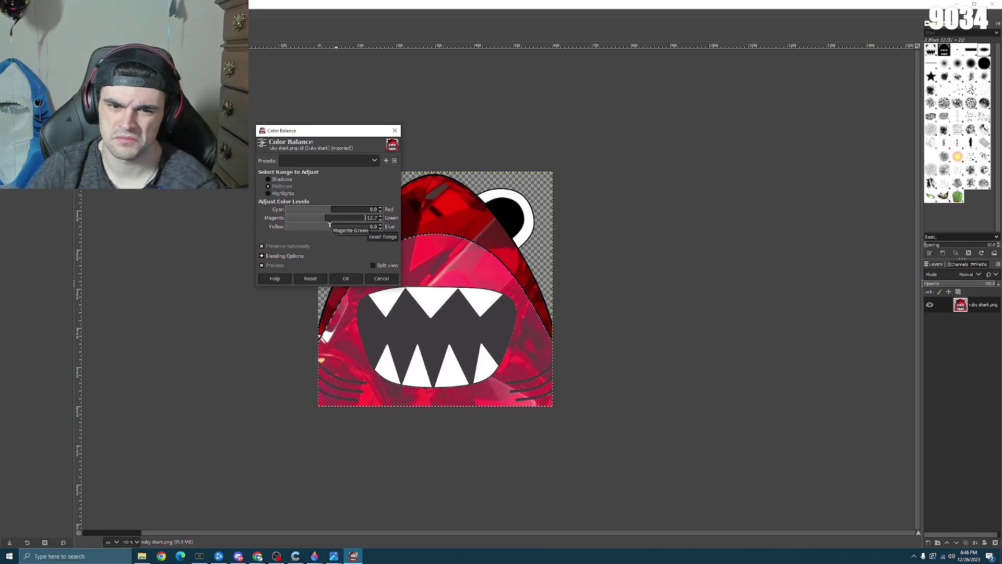
pyautogui.click(337, 221)
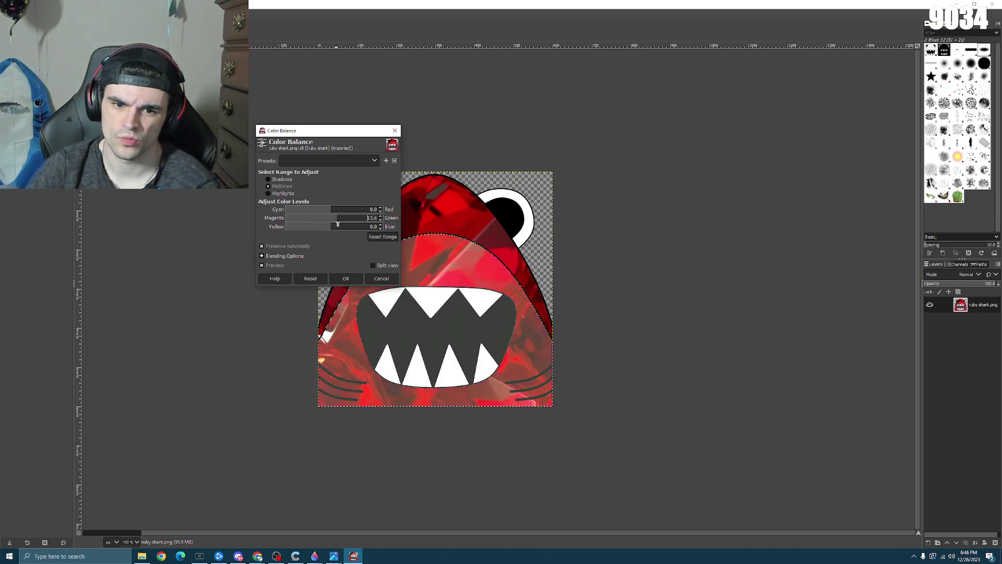
pyautogui.moveTo(338, 224); pyautogui.dragTo(325, 222)
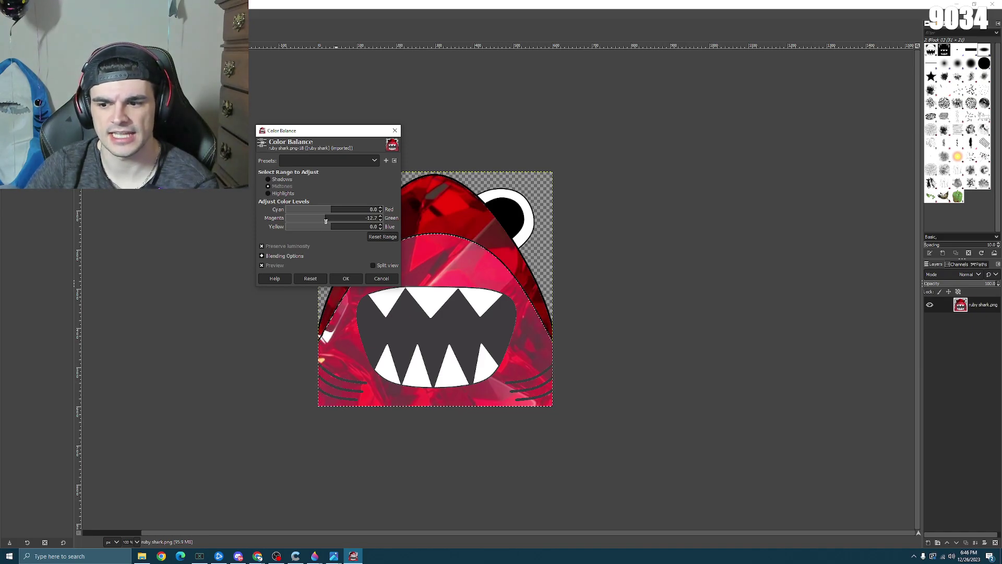
pyautogui.moveTo(324, 222); pyautogui.dragTo(322, 222)
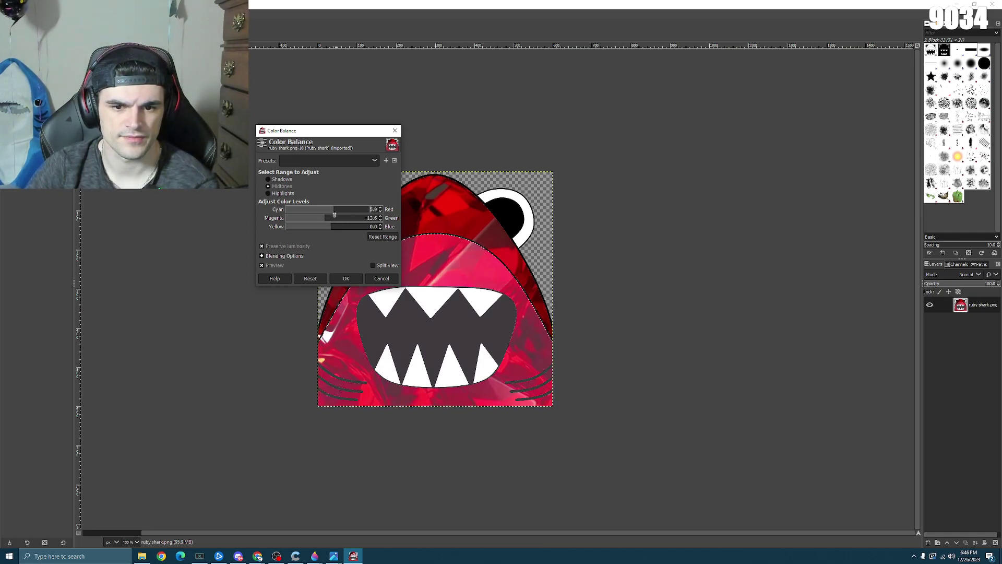
pyautogui.moveTo(334, 214)
pyautogui.mouseDown()
pyautogui.moveTo(345, 212)
pyautogui.moveTo(327, 212)
pyautogui.mouseUp()
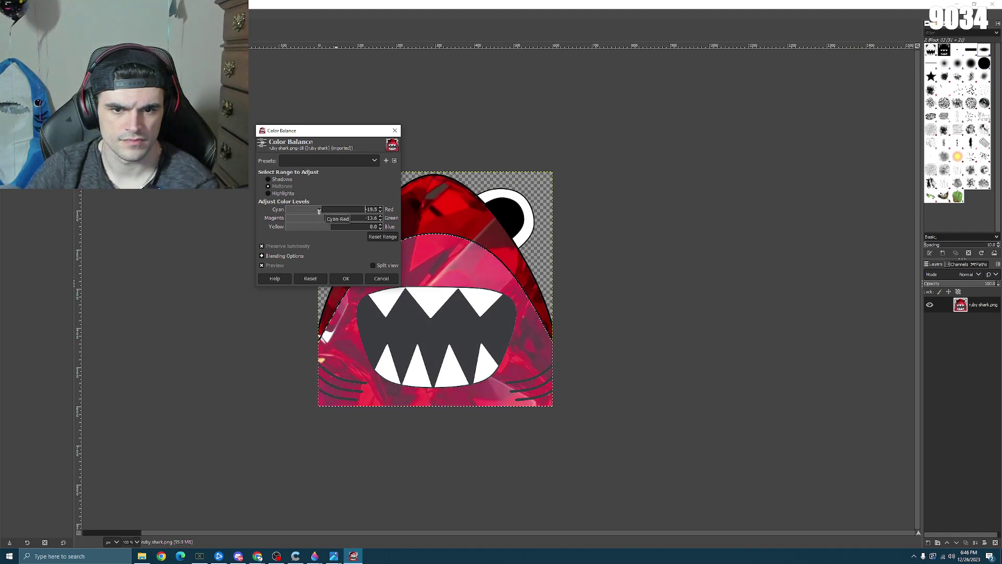
pyautogui.click(324, 220)
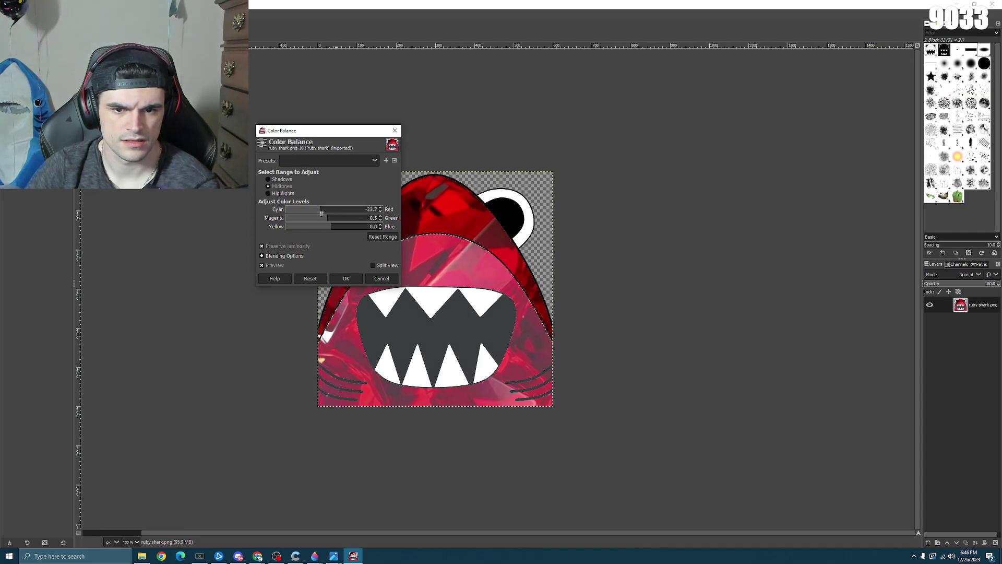
pyautogui.click(333, 220)
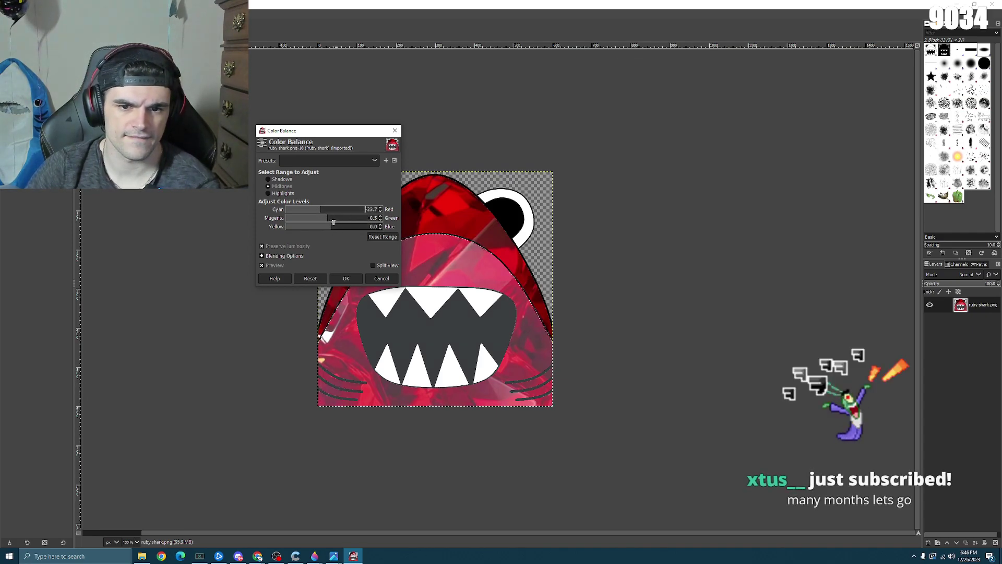
pyautogui.moveTo(329, 222); pyautogui.dragTo(328, 222)
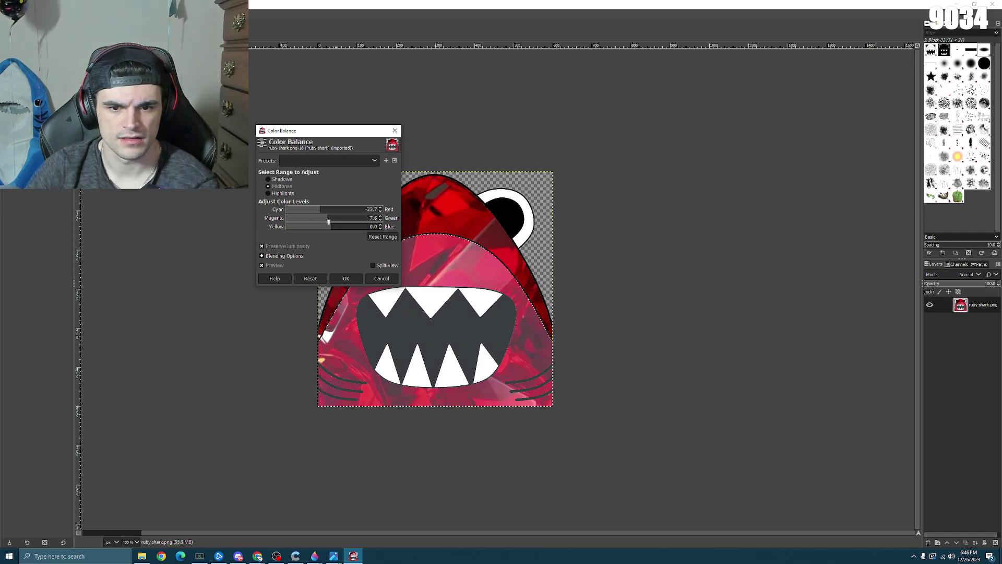
pyautogui.click(345, 278)
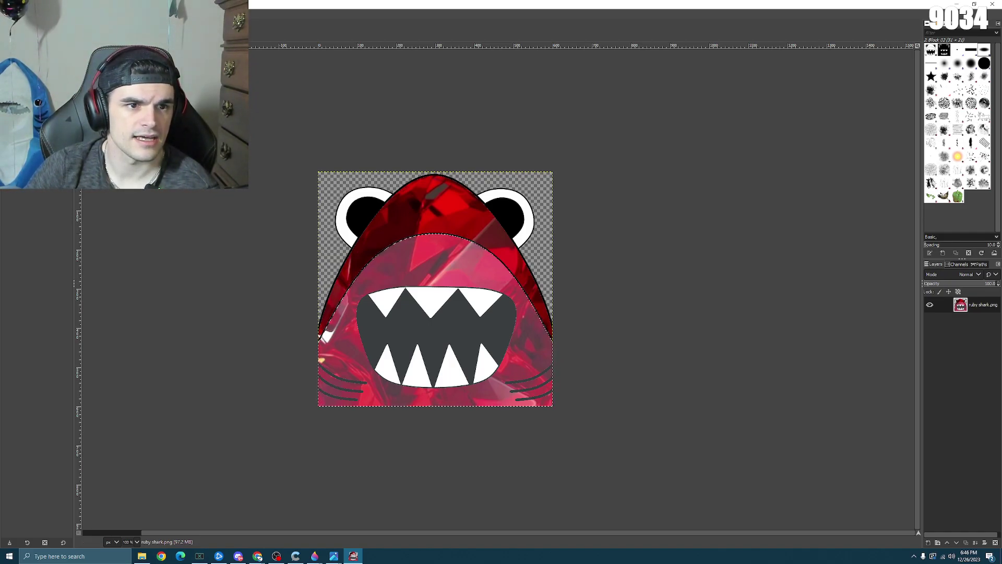
# - Apply a slight Saturation boost to the selected face area, with the scale at about 1.041
pyautogui.click(98, 14)
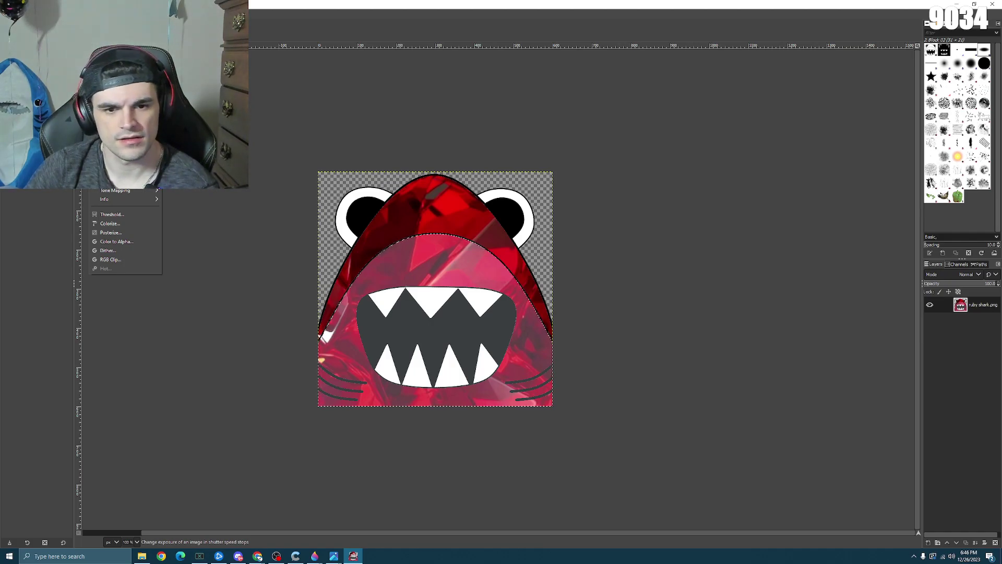
pyautogui.press('Down')
pyautogui.press('Down')
pyautogui.press('Up')
pyautogui.press('Up')
pyautogui.press('Up')
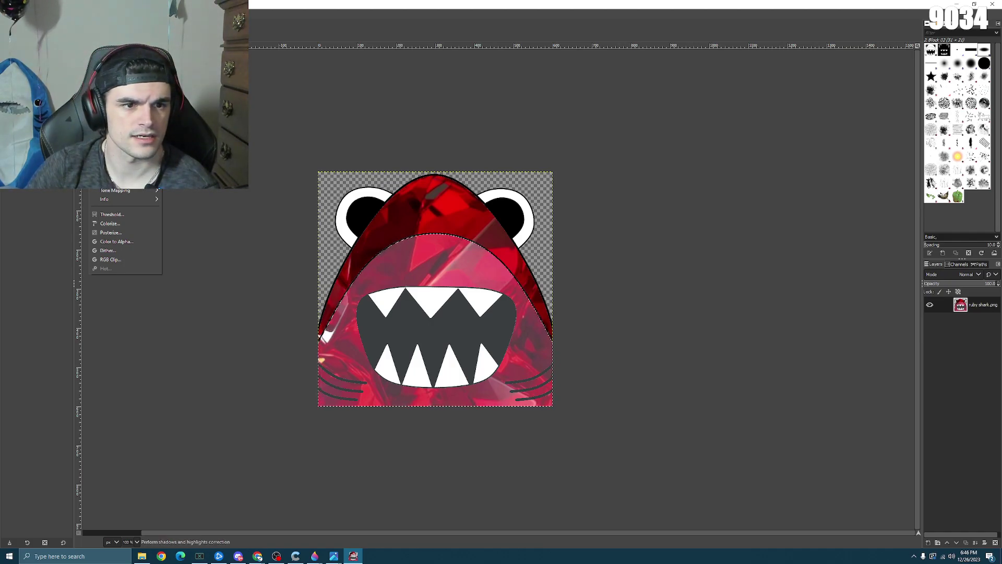
pyautogui.press('Return')
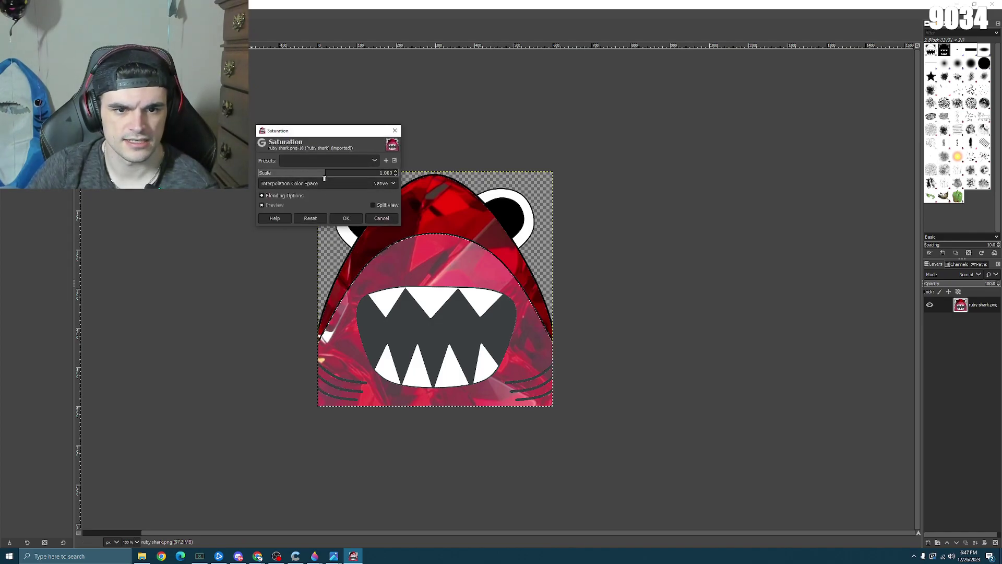
pyautogui.moveTo(327, 177); pyautogui.dragTo(336, 176)
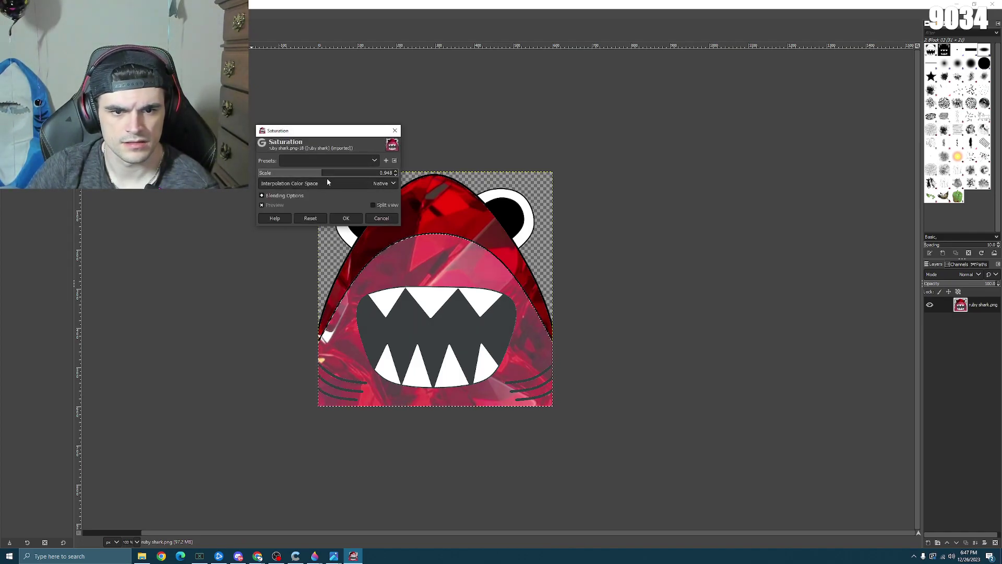
pyautogui.click(310, 218)
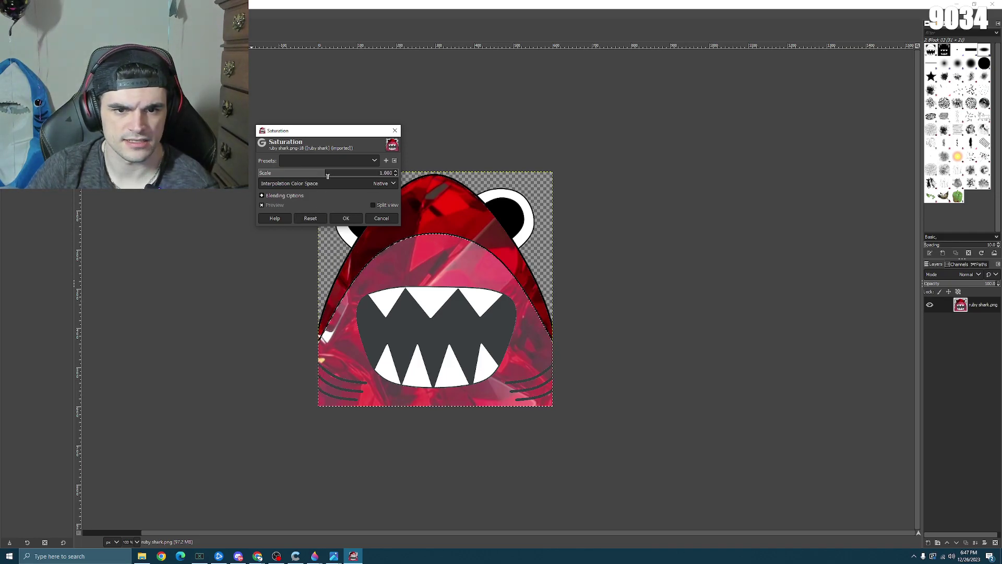
pyautogui.click(346, 218)
# - Check the face at a reduced size and open Brightness-Contrast for the selected area below the arc
pyautogui.scroll(-3, 397, 247)
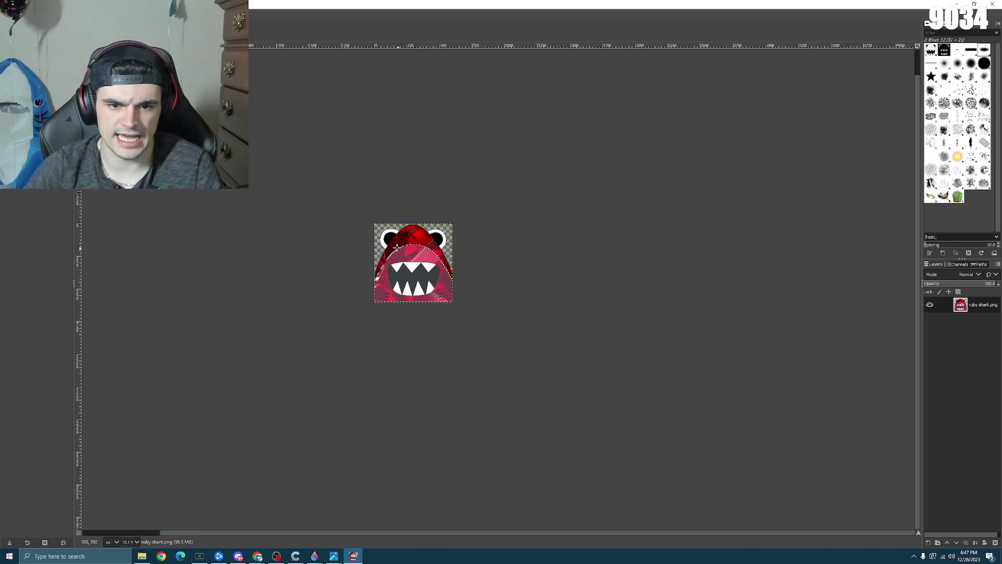
pyautogui.scroll(-1, 397, 247)
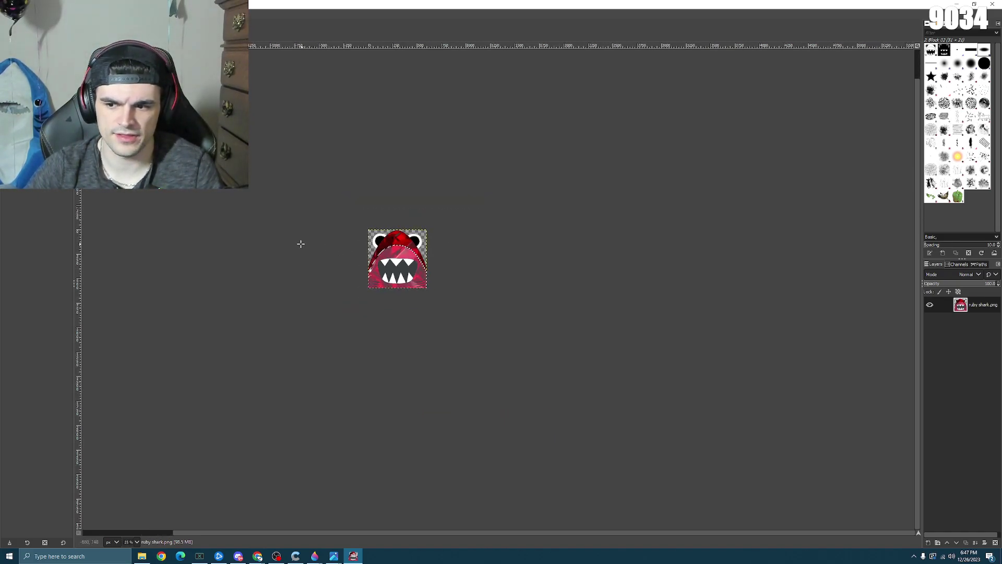
pyautogui.scroll(1, 340, 250)
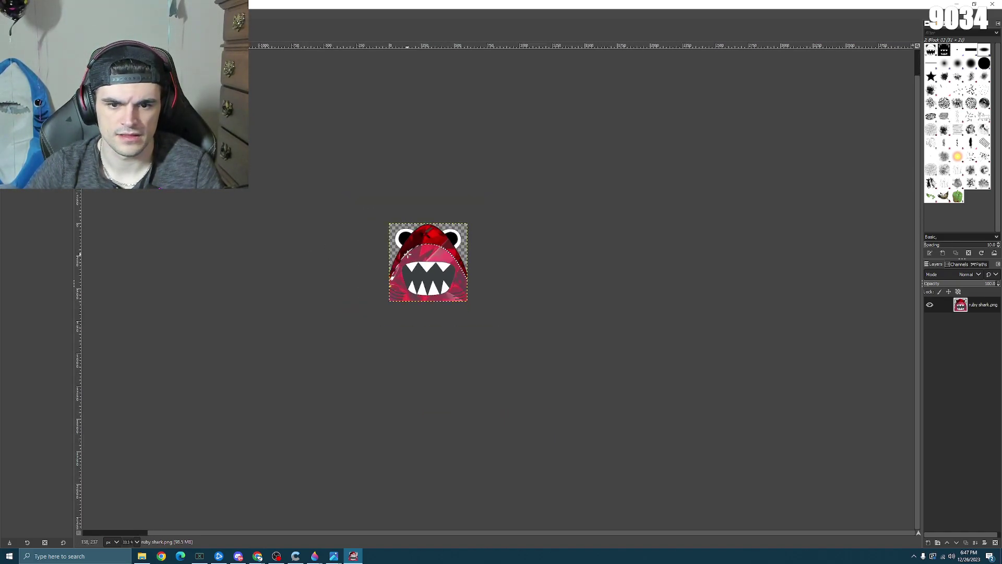
pyautogui.scroll(2, 408, 253)
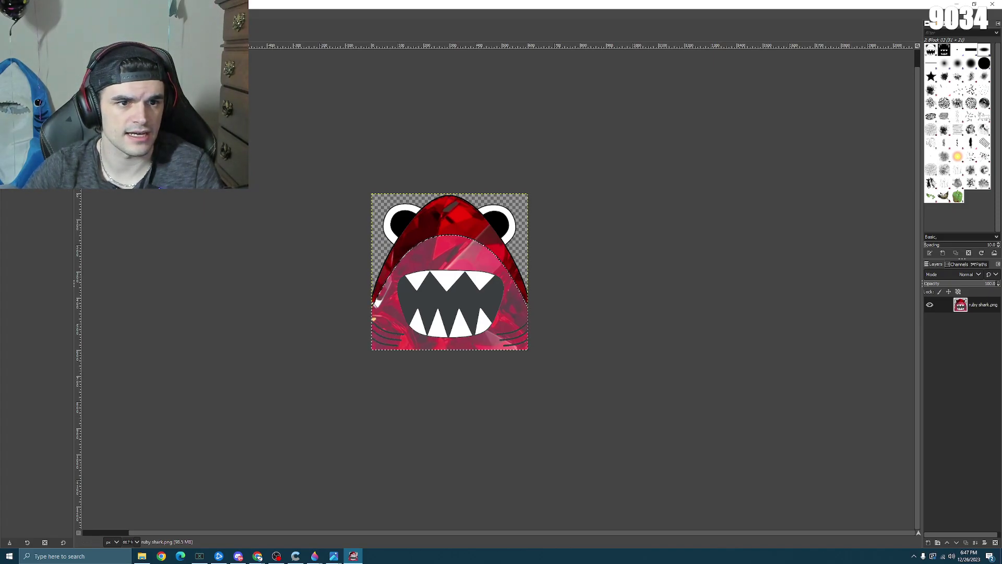
pyautogui.click(98, 15)
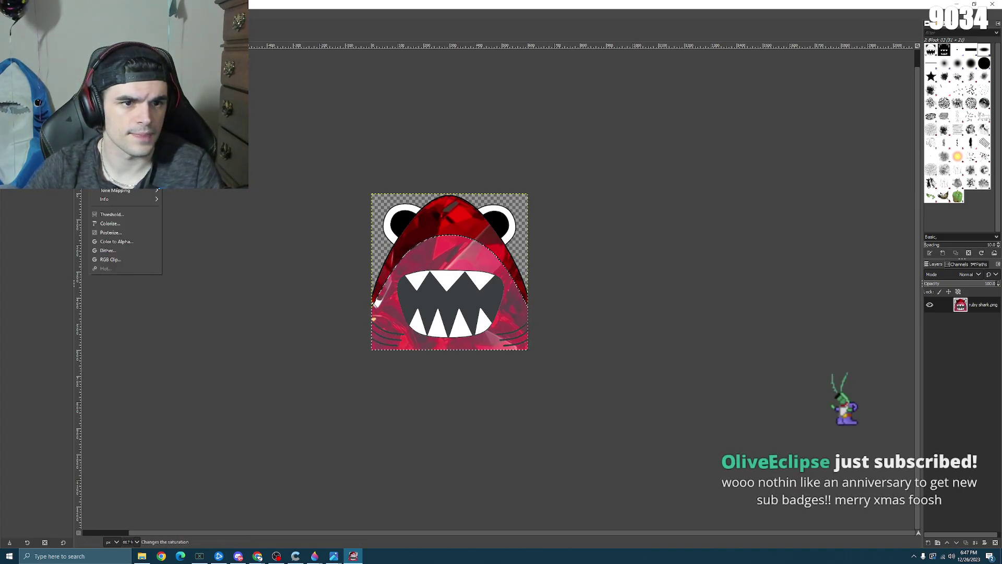
pyautogui.click(116, 87)
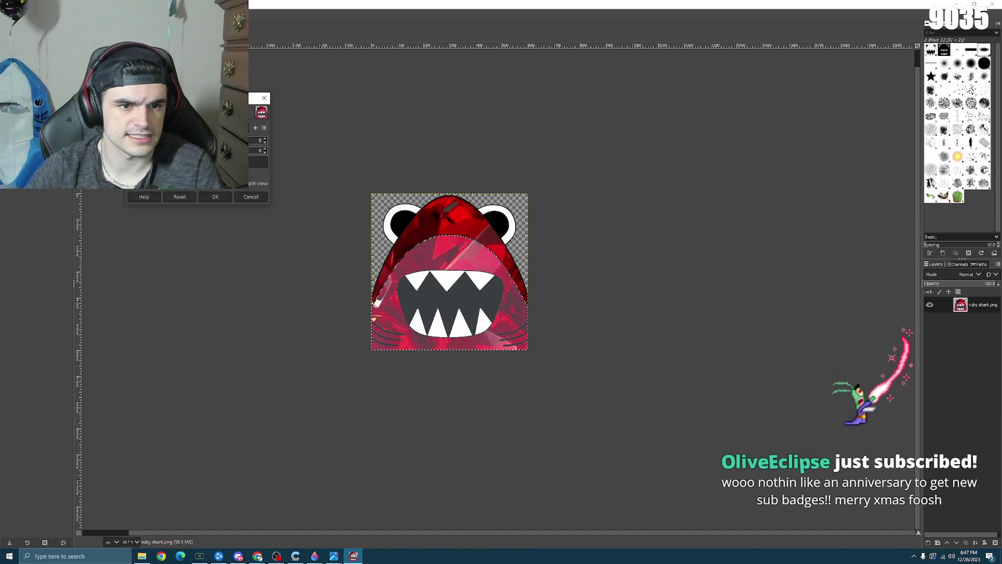
# - Try strong contrast settings on the selected area, including 127 and -29
pyautogui.moveTo(198, 151); pyautogui.dragTo(221, 150)
pyautogui.press('BackSpace')
pyautogui.press('BackSpace')
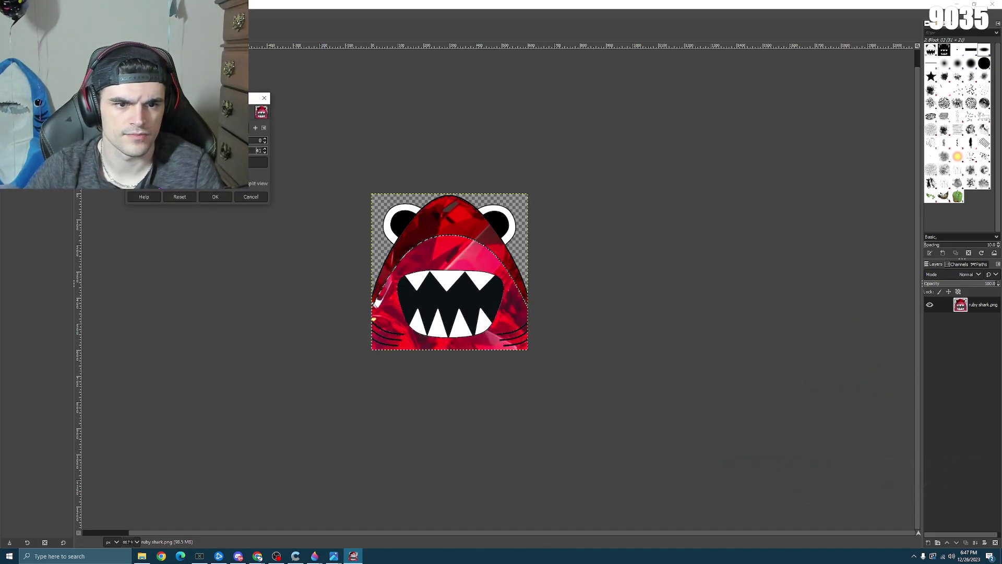
pyautogui.write('62')
pyautogui.press('BackSpace')
pyautogui.press('BackSpace')
pyautogui.write('127')
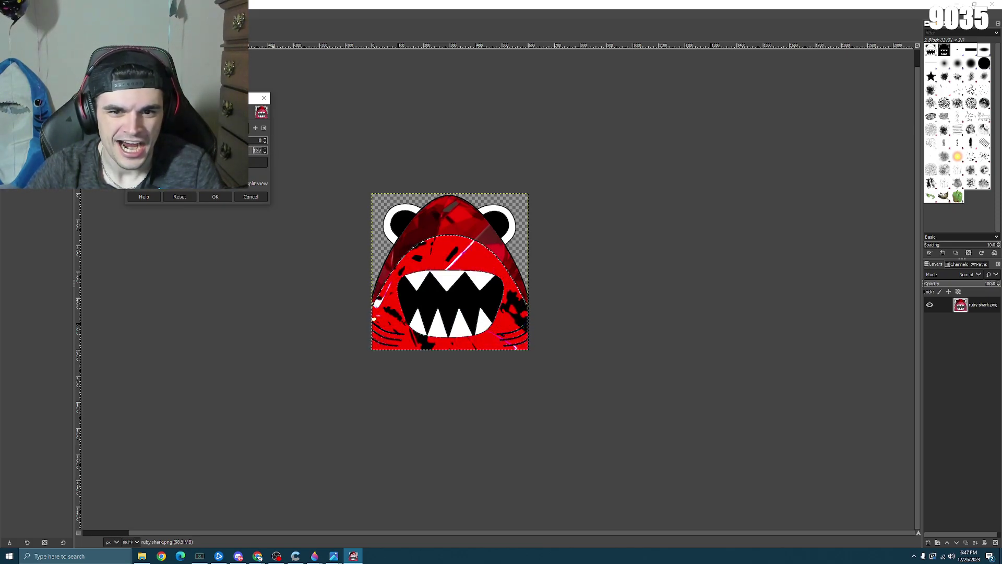
pyautogui.press('Delete')
pyautogui.press('Delete')
pyautogui.press('Delete')
pyautogui.write('-29')
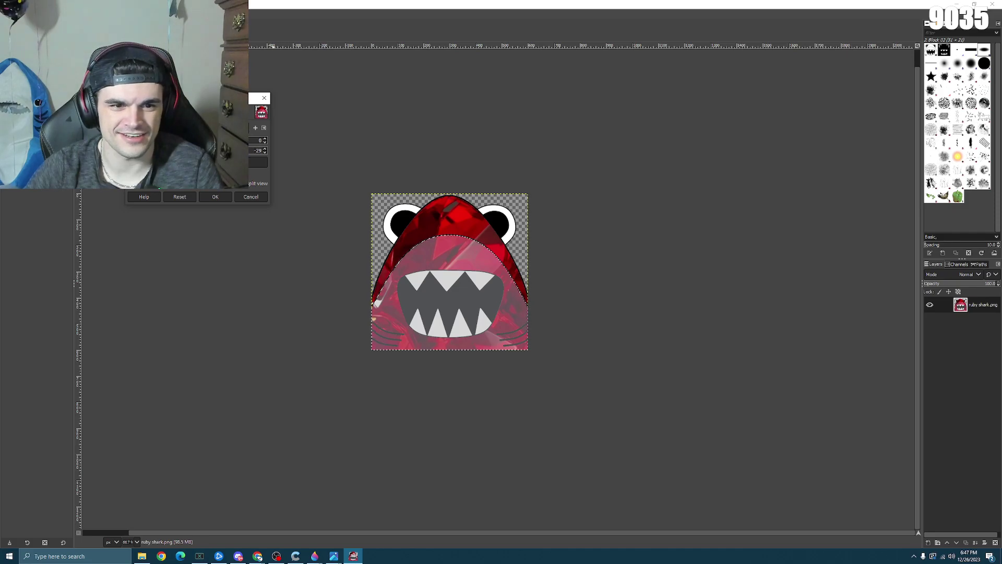
# - Try mild brightness and contrast combinations on the selected area, including brightness 13 with contrast 21 and brightness 7 with contrast 16
pyautogui.press('Delete')
pyautogui.press('Delete')
pyautogui.press('Delete')
pyautogui.write('16')
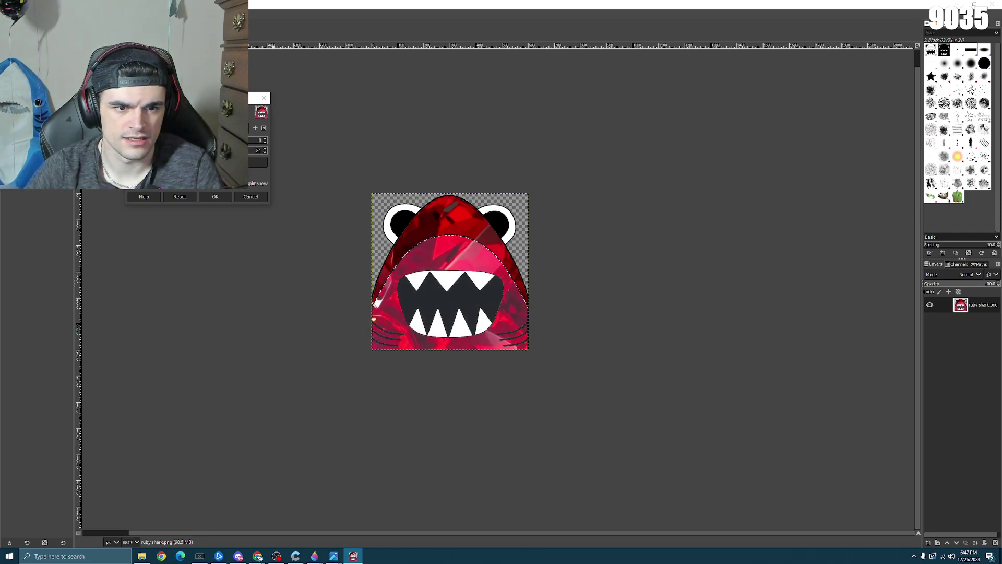
pyautogui.moveTo(198, 140); pyautogui.dragTo(202, 140)
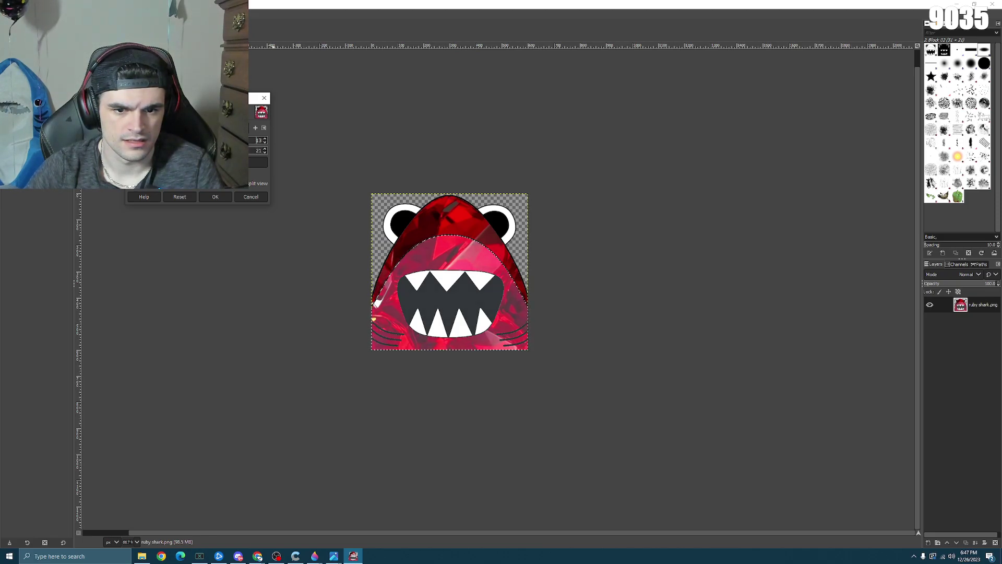
pyautogui.moveTo(202, 140)
pyautogui.mouseDown()
pyautogui.moveTo(194, 140)
pyautogui.moveTo(209, 151)
pyautogui.mouseUp()
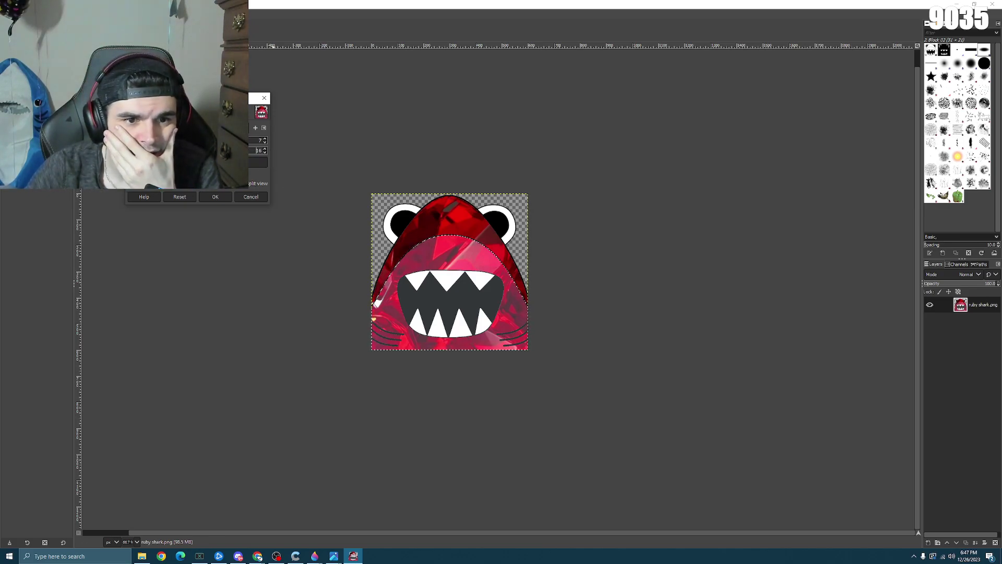
pyautogui.moveTo(205, 150); pyautogui.dragTo(198, 150)
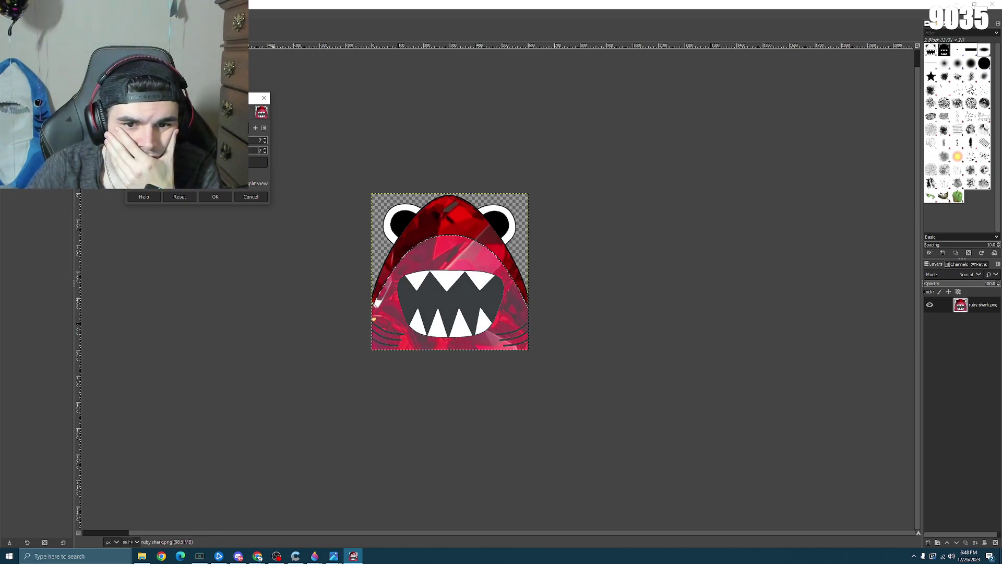
# - Apply Brightness-Contrast to the selected area below the arc with brightness 11 and contrast about 23
pyautogui.click(206, 139)
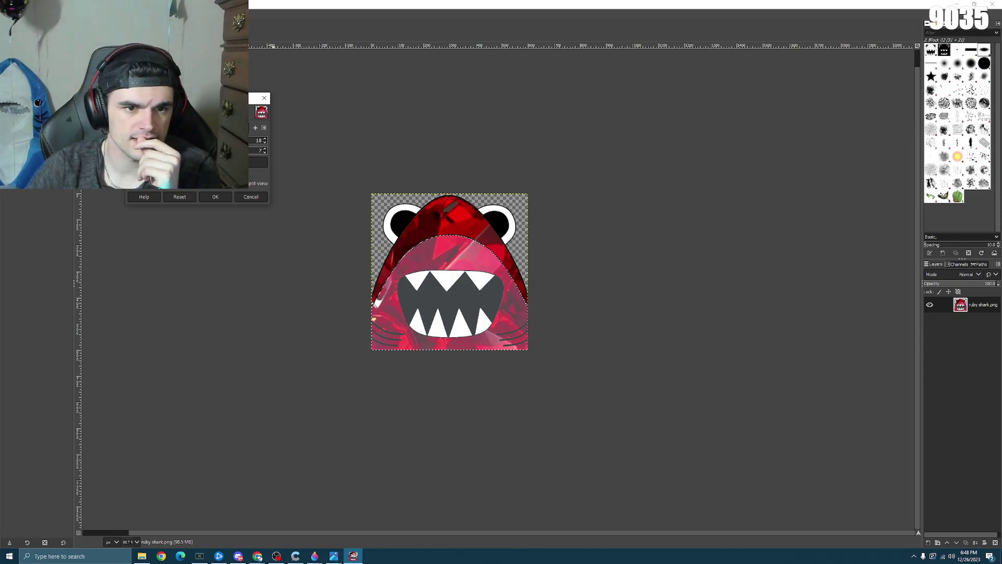
pyautogui.press('BackSpace')
pyautogui.write('5')
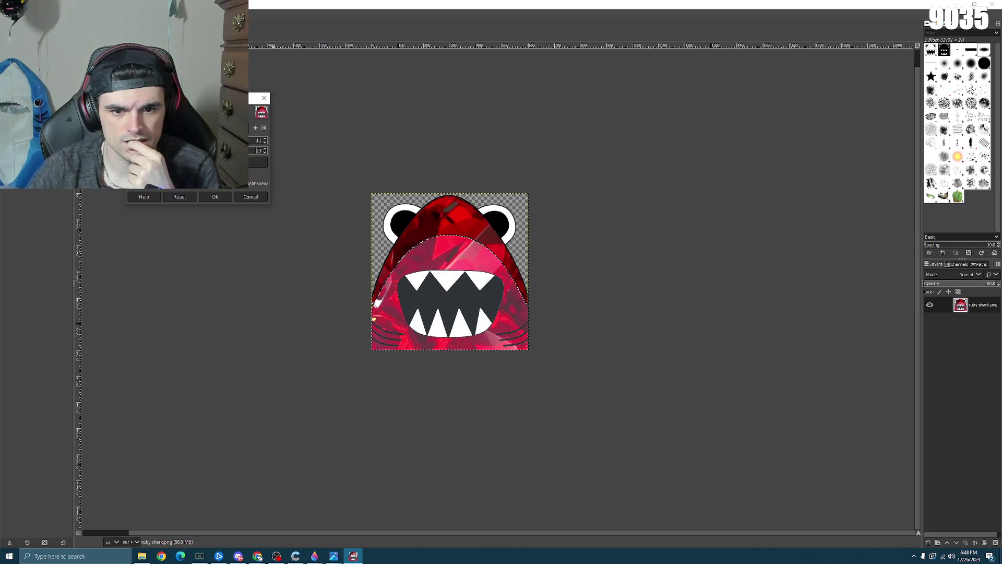
pyautogui.click(225, 197)
pyautogui.click(610, 209)
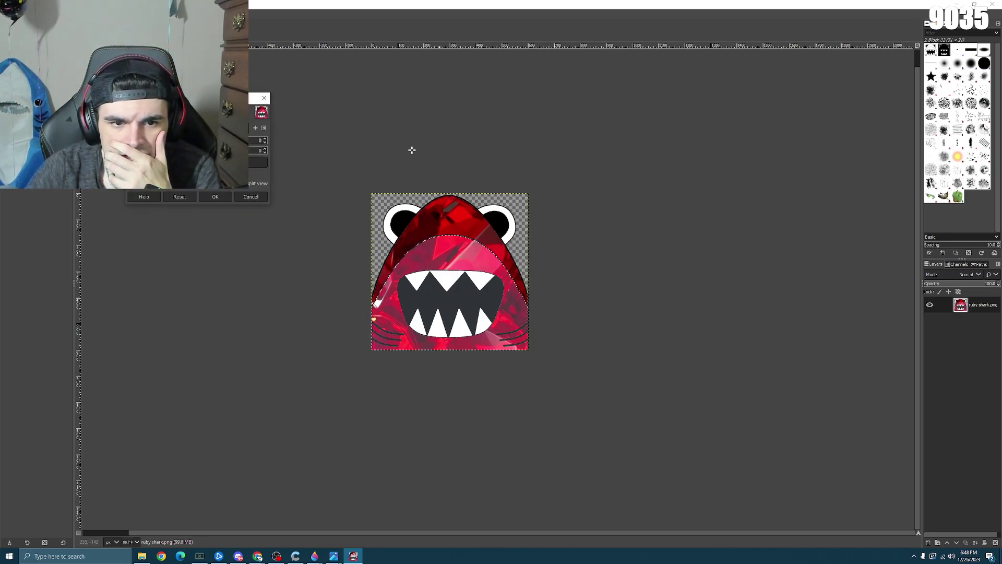
pyautogui.click(225, 196)
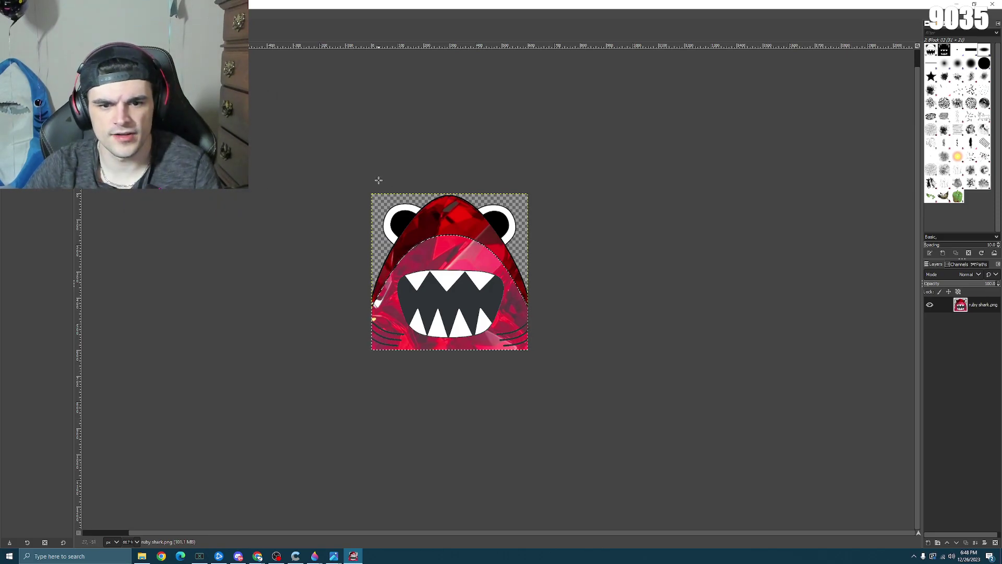
# - Try Color Balance midtones on the selected area with Cyan-Red at -67.8 and Magenta-Green at -5.9, and reset them
pyautogui.scroll(-7, 379, 180)
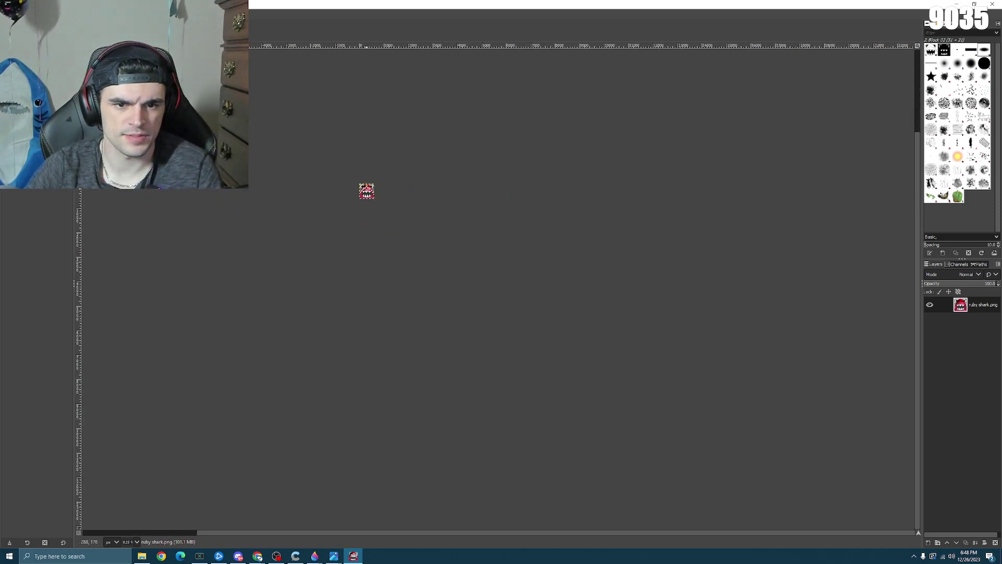
pyautogui.scroll(10, 366, 188)
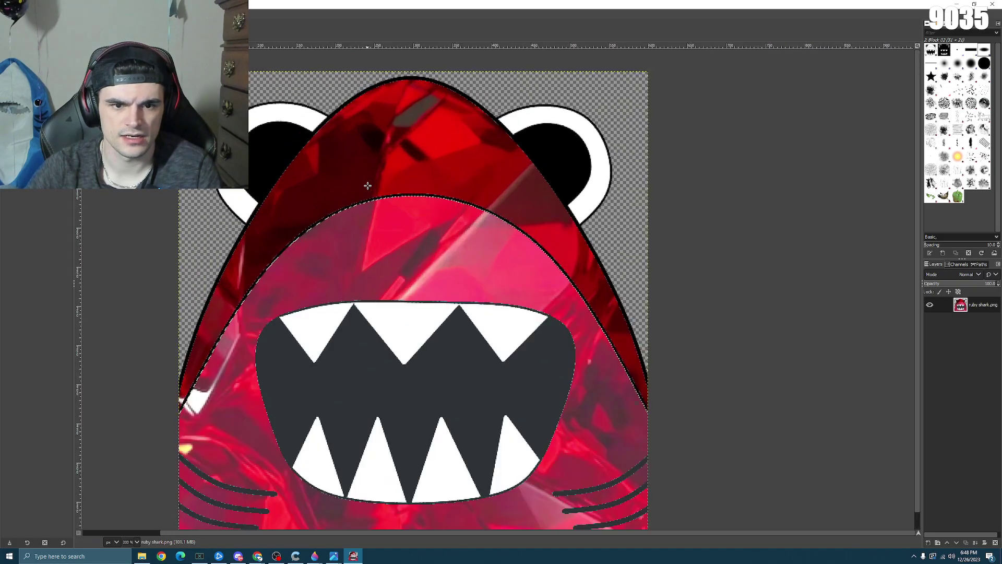
pyautogui.scroll(-2, 400, 193)
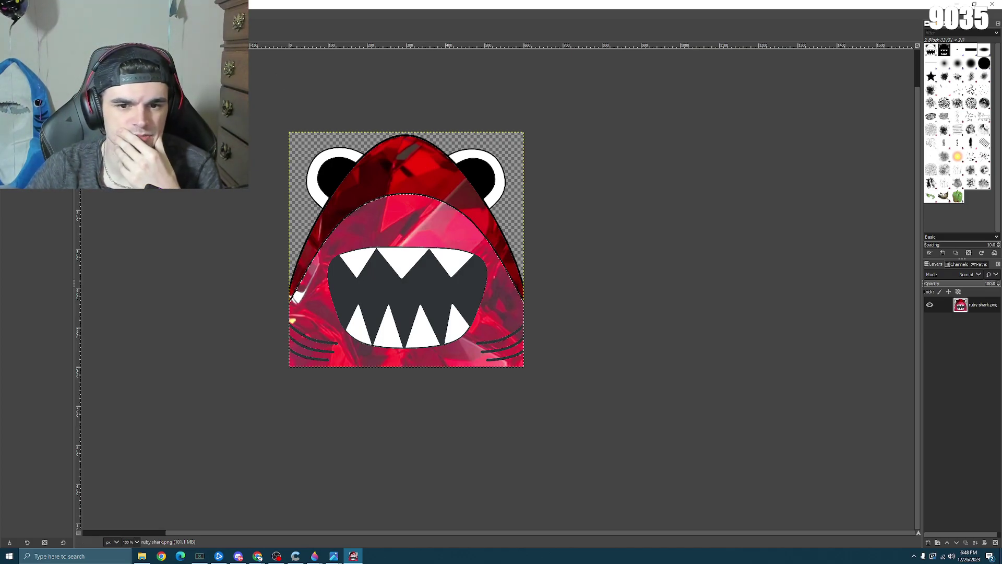
pyautogui.click(97, 14)
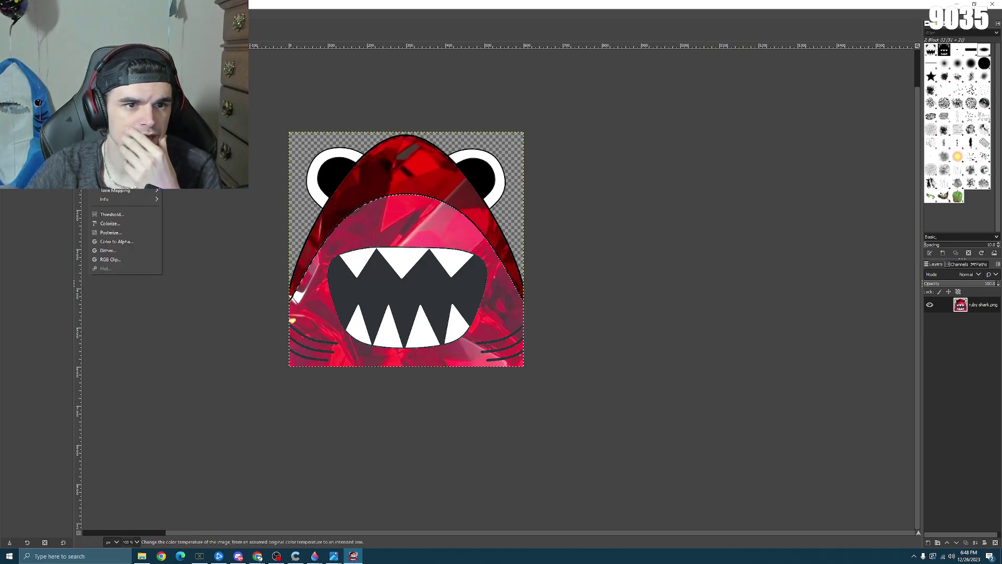
pyautogui.click(113, 26)
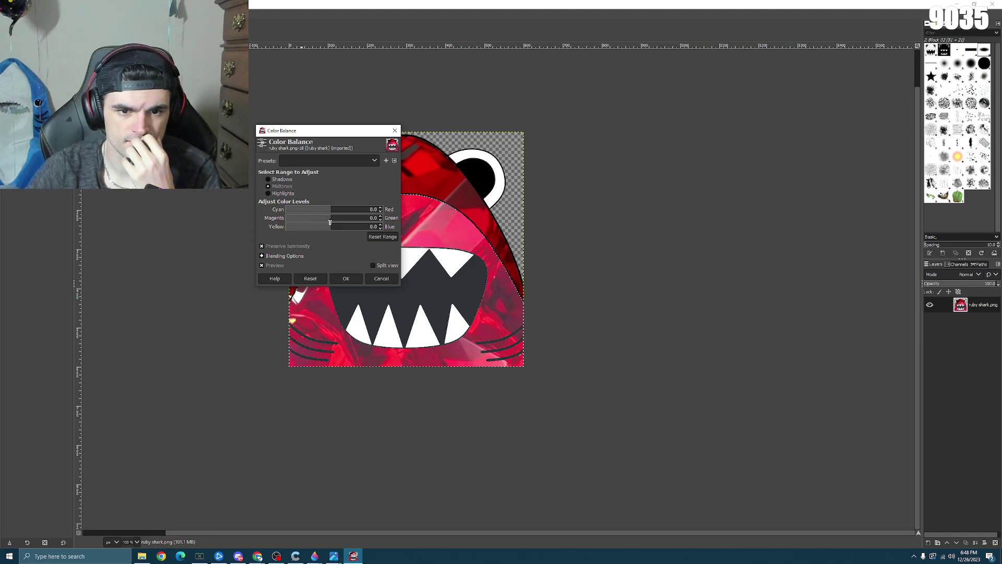
pyautogui.moveTo(330, 221); pyautogui.dragTo(300, 211)
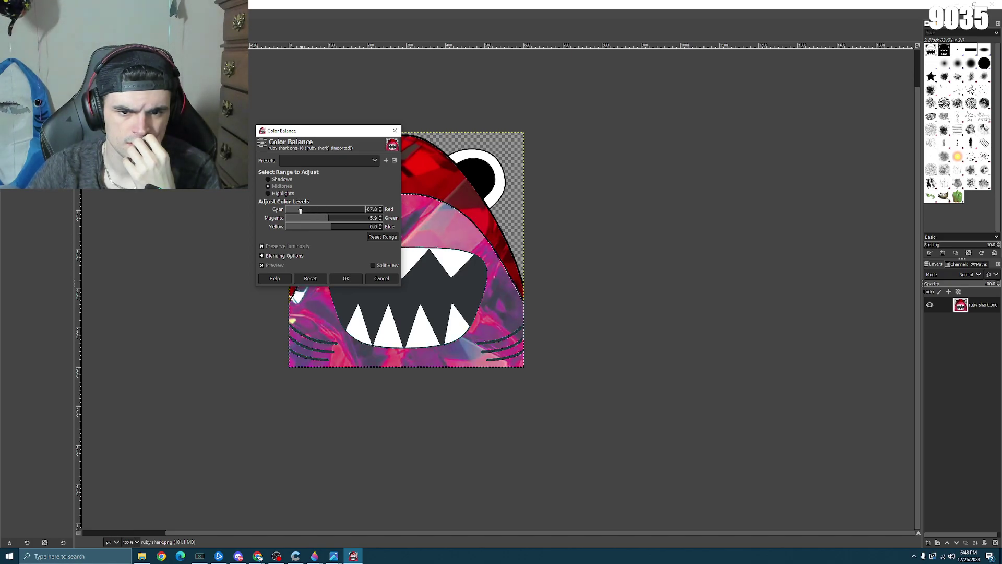
pyautogui.click(315, 278)
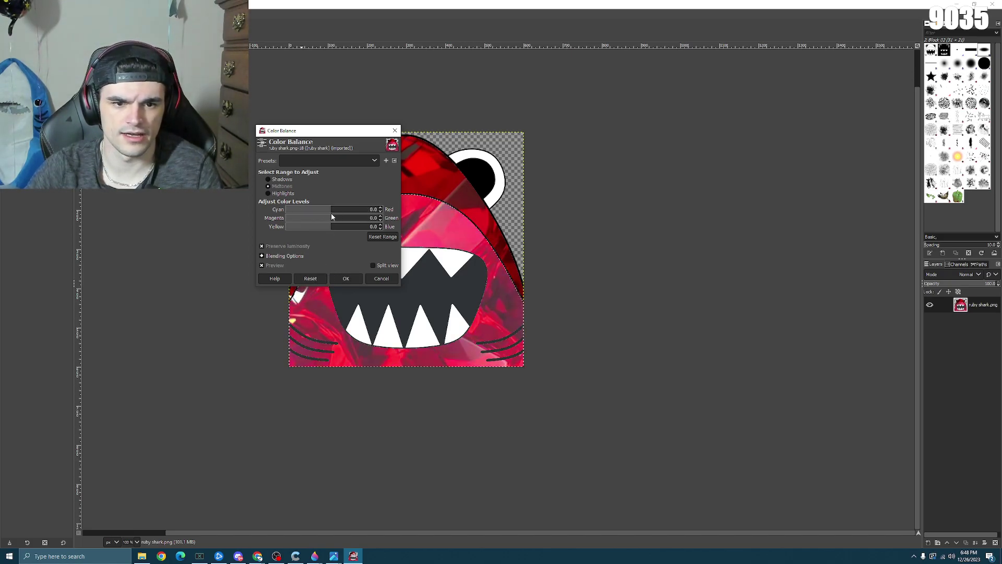
# - Try midtone Magenta-Green values of about -25.4 and 13.6, reset them, and close Color Balance with neutral levels
pyautogui.moveTo(332, 217); pyautogui.dragTo(320, 220)
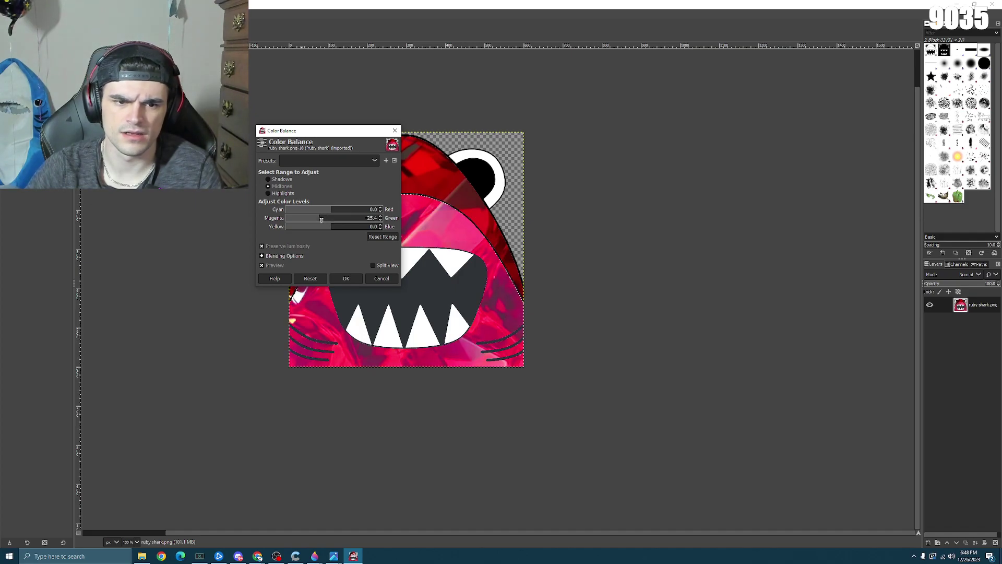
pyautogui.click(314, 281)
pyautogui.moveTo(330, 215); pyautogui.dragTo(338, 220)
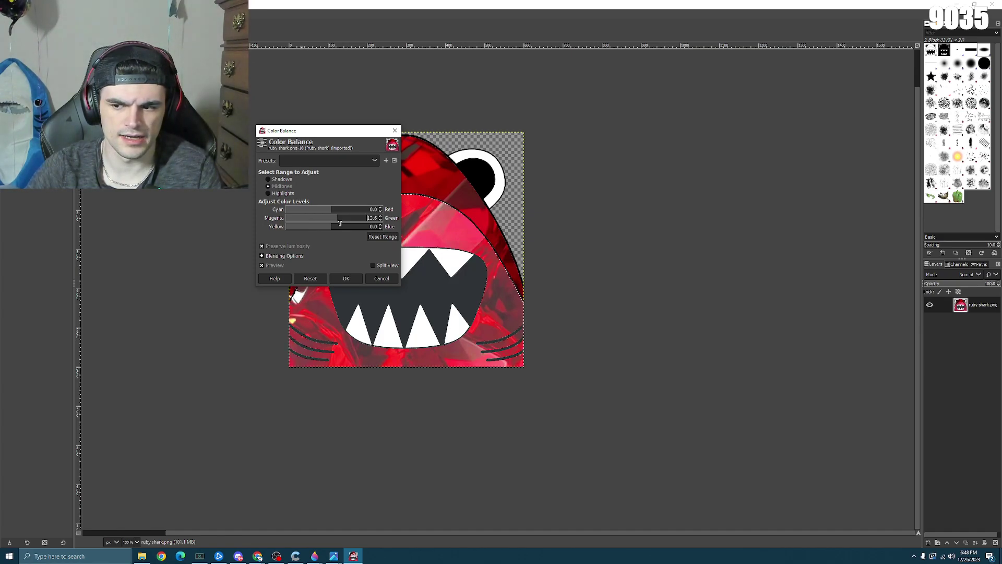
pyautogui.click(320, 279)
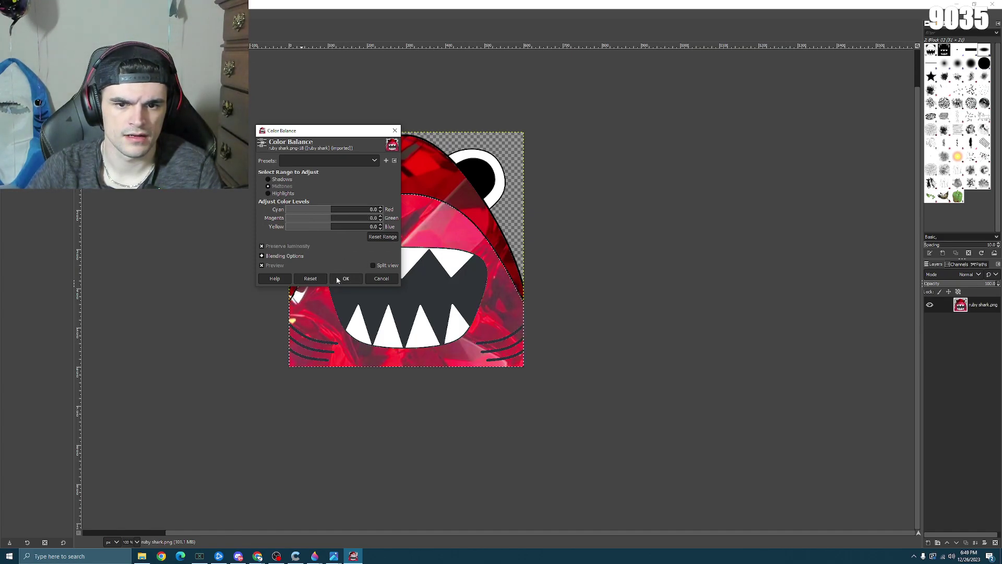
pyautogui.click(339, 280)
# - Examine the face at thumbnail size and enlarged to compare the area below the arc with the upper head
pyautogui.scroll(-7, 427, 233)
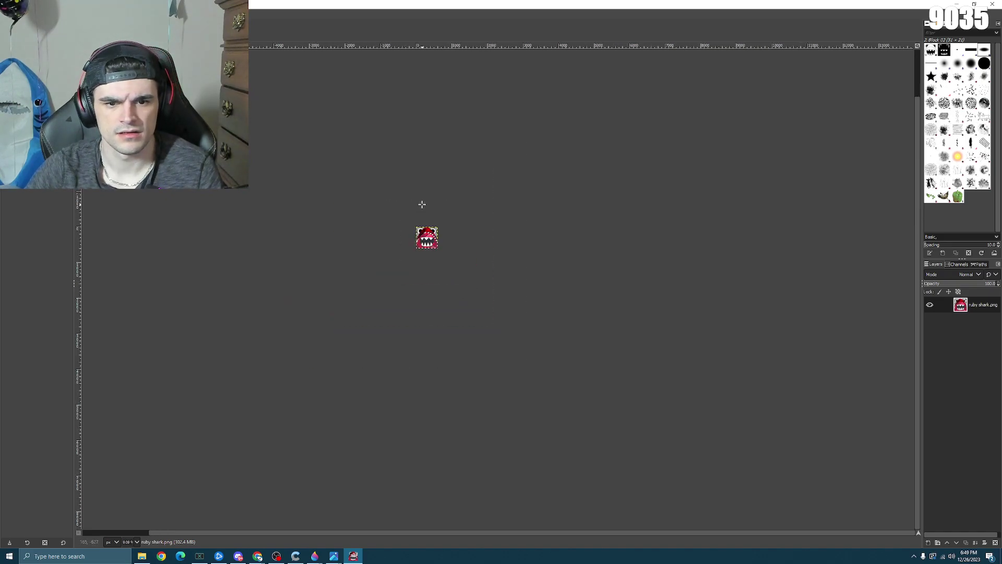
pyautogui.keyDown('ctrl'); pyautogui.scroll(6, 428, 232); pyautogui.keyUp('ctrl')
pyautogui.keyDown('ctrl'); pyautogui.scroll(1, 413, 233); pyautogui.keyUp('ctrl')
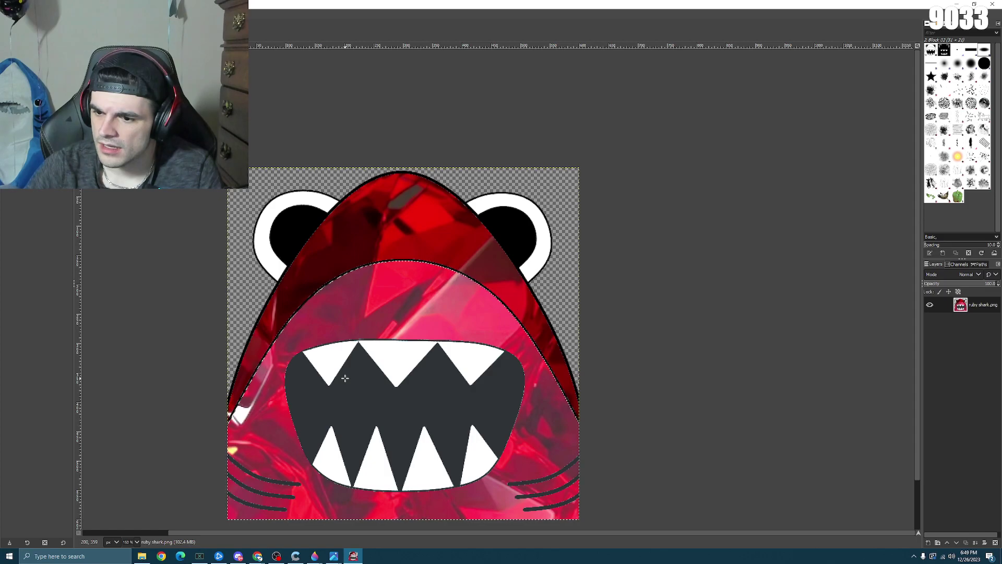
pyautogui.keyDown('ctrl'); pyautogui.scroll(-2, 352, 374); pyautogui.keyUp('ctrl')
pyautogui.keyDown('ctrl'); pyautogui.scroll(2, 352, 374); pyautogui.keyUp('ctrl')
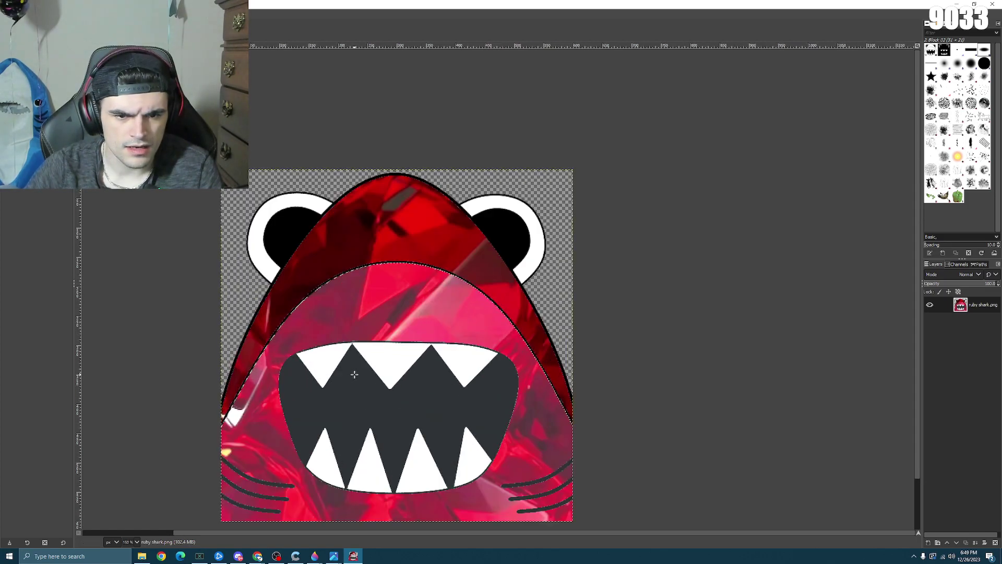
pyautogui.keyDown('ctrl'); pyautogui.scroll(-7, 352, 374); pyautogui.keyUp('ctrl')
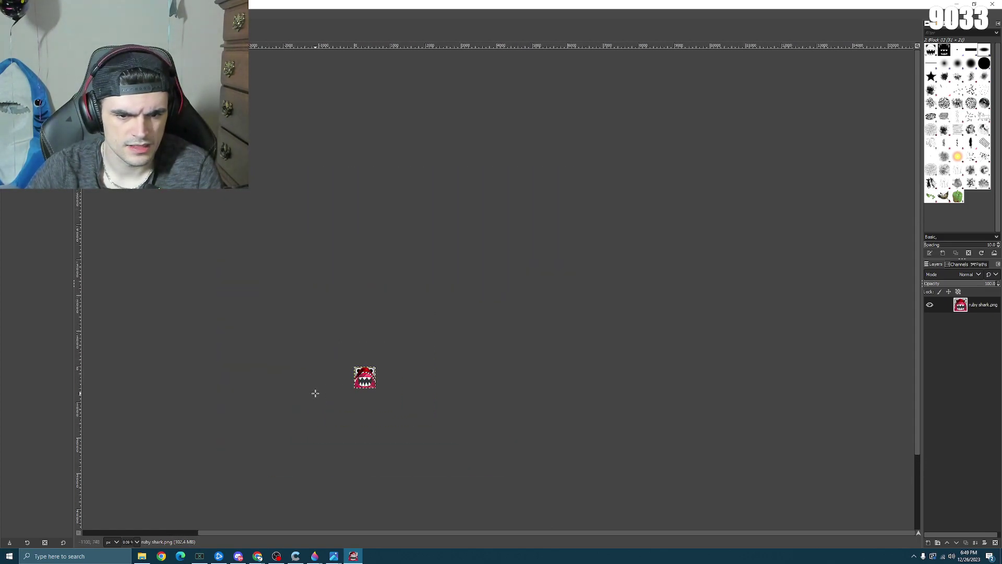
pyautogui.keyDown('ctrl'); pyautogui.scroll(6, 313, 393); pyautogui.keyUp('ctrl')
pyautogui.keyDown('ctrl'); pyautogui.scroll(1, 369, 359); pyautogui.keyUp('ctrl')
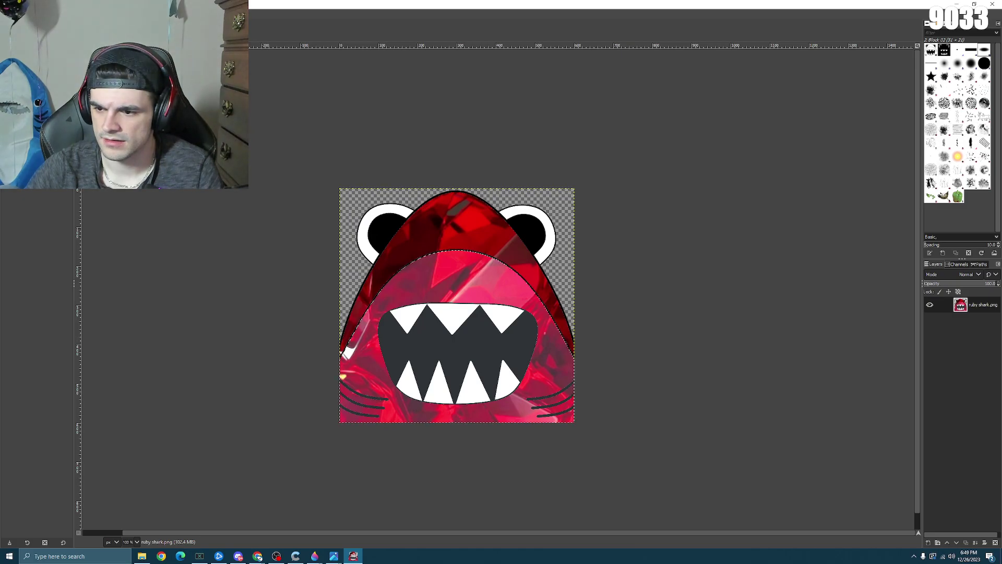
# - Try a strong brightness increase on the selected area with Brightness-Contrast and reset it
pyautogui.click(98, 14)
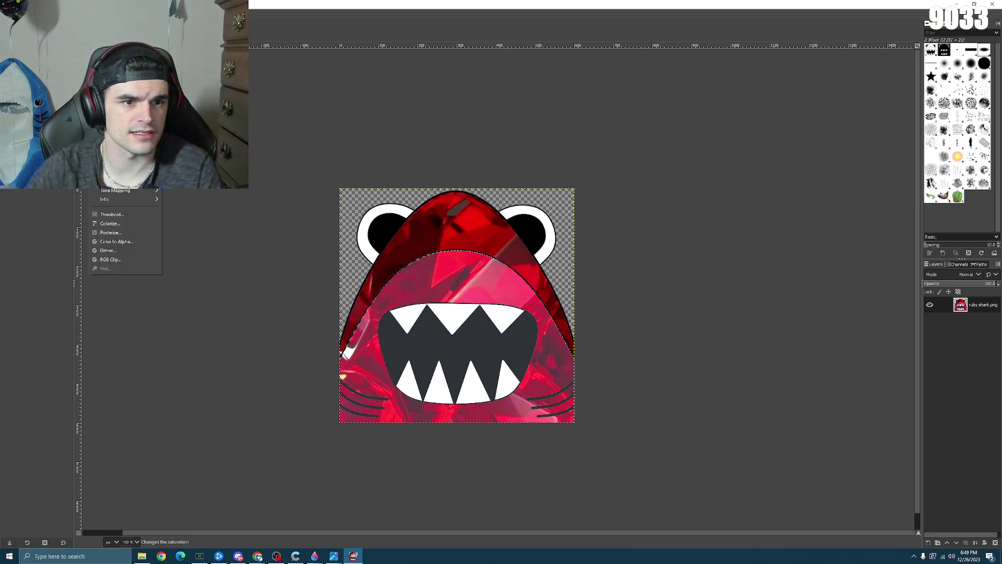
pyautogui.click(120, 88)
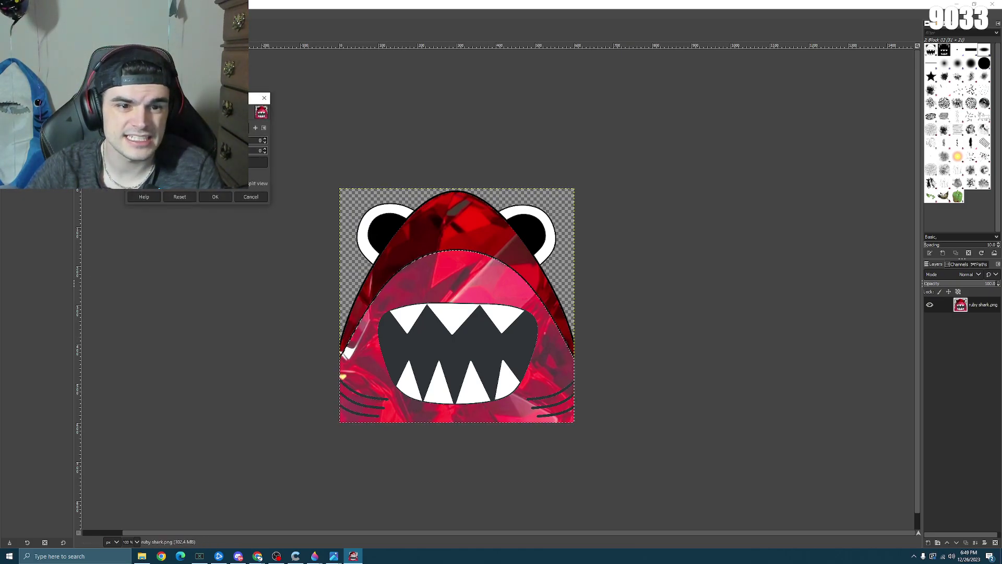
pyautogui.moveTo(197, 139); pyautogui.dragTo(201, 140)
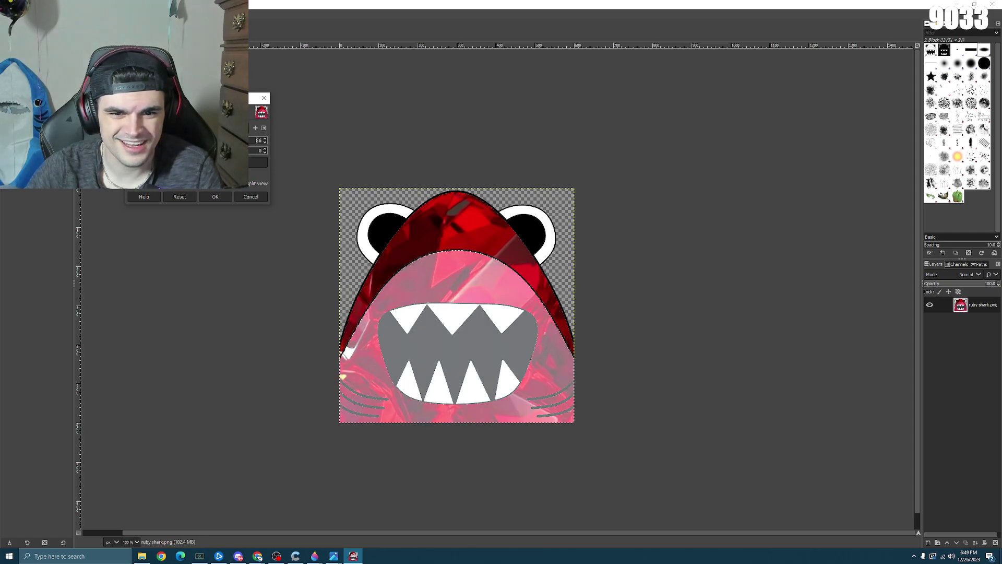
pyautogui.click(179, 196)
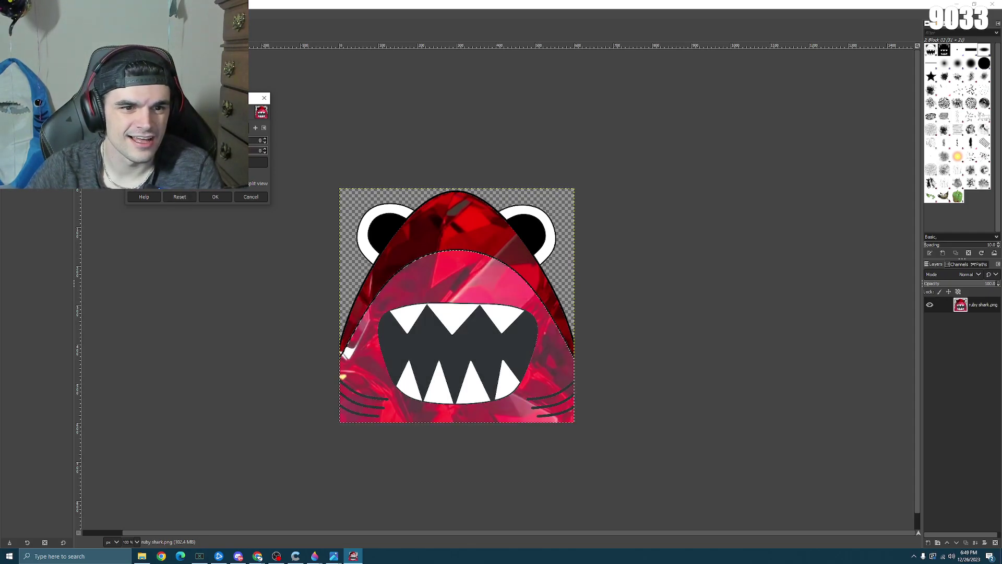
# - Apply a mild Brightness-Contrast change to the selected area with brightness 12 and contrast 7
pyautogui.moveTo(200, 140); pyautogui.dragTo(202, 140)
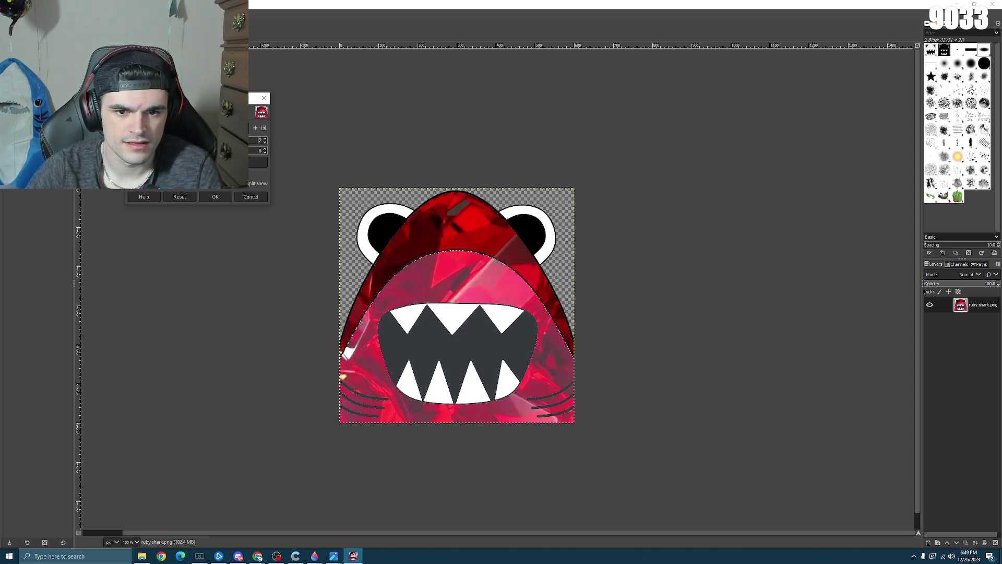
pyautogui.press('BackSpace')
pyautogui.write('11')
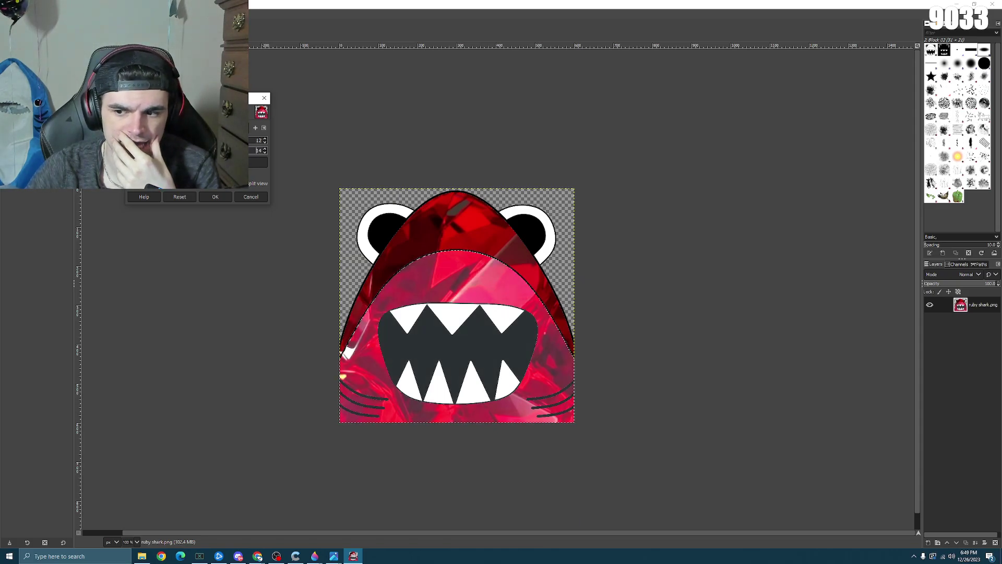
pyautogui.write('7')
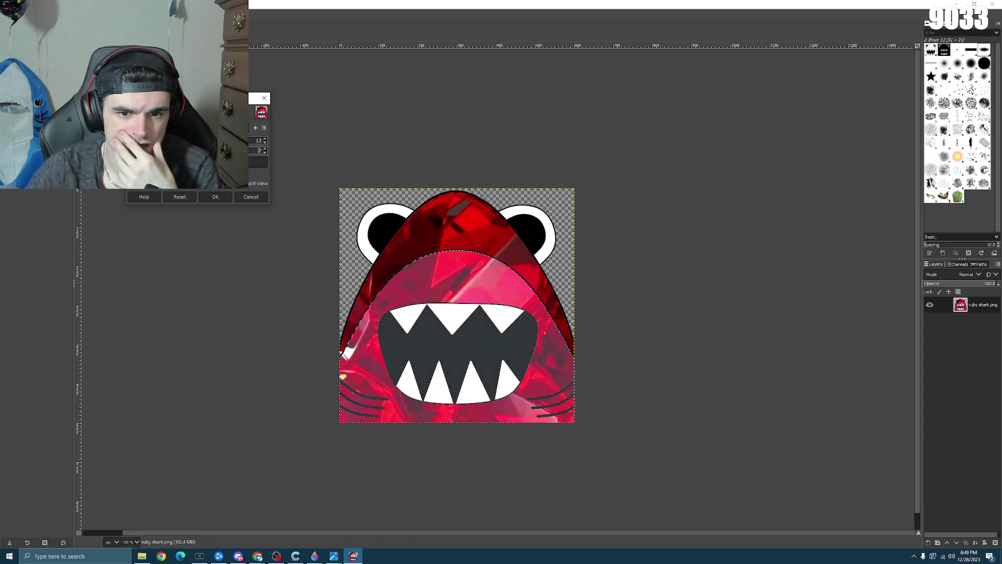
pyautogui.click(214, 195)
pyautogui.click(630, 244)
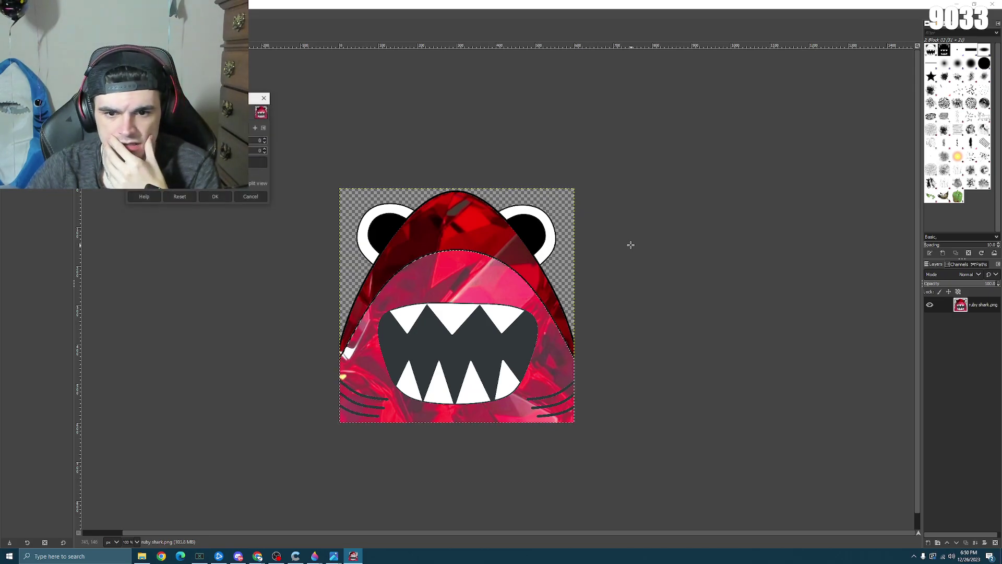
pyautogui.click(216, 197)
# - Brighten the selected area below the arc again with Brightness-Contrast, setting brightness to 12 and leaving contrast at 0
pyautogui.scroll(-5, 320, 163)
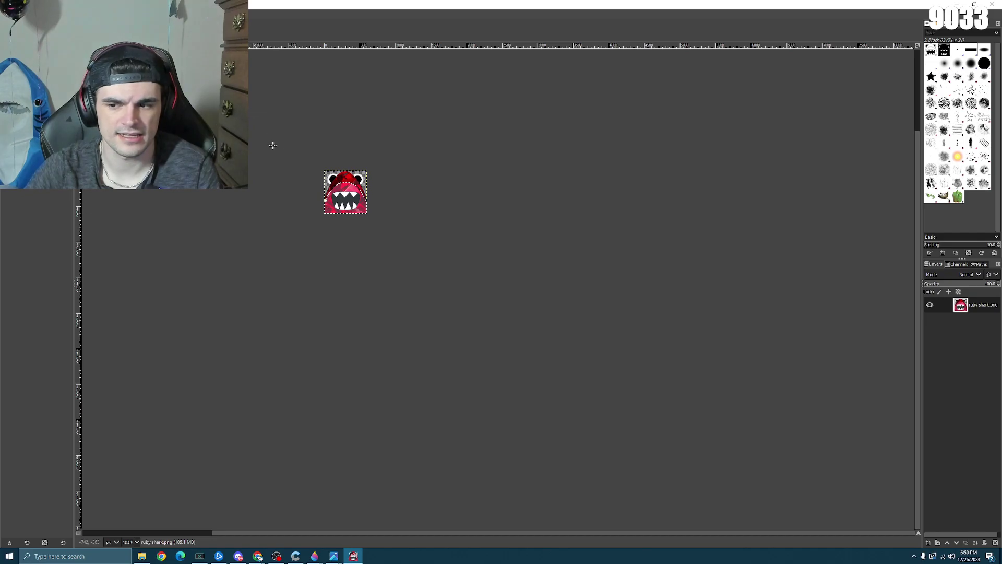
pyautogui.scroll(6, 272, 145)
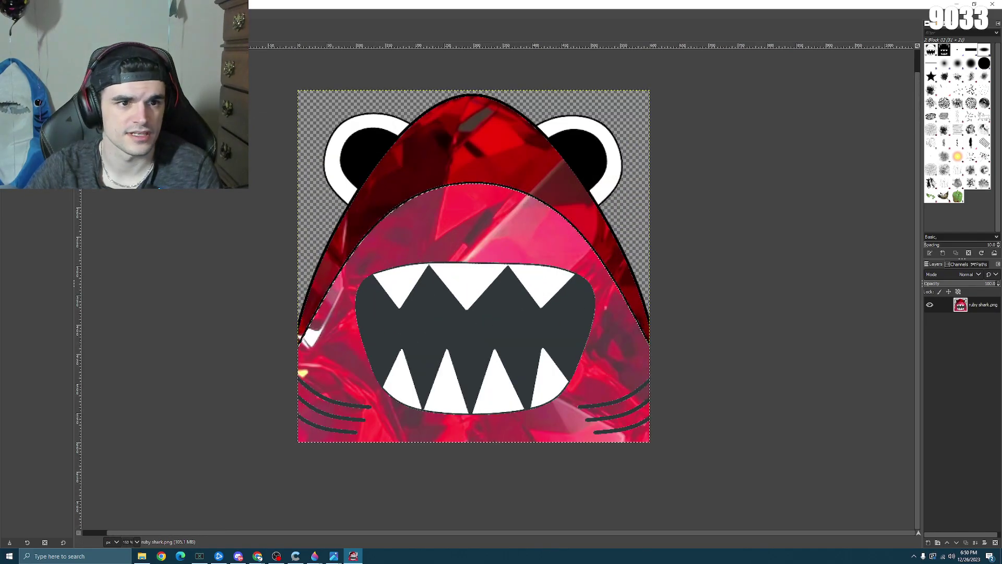
pyautogui.click(99, 14)
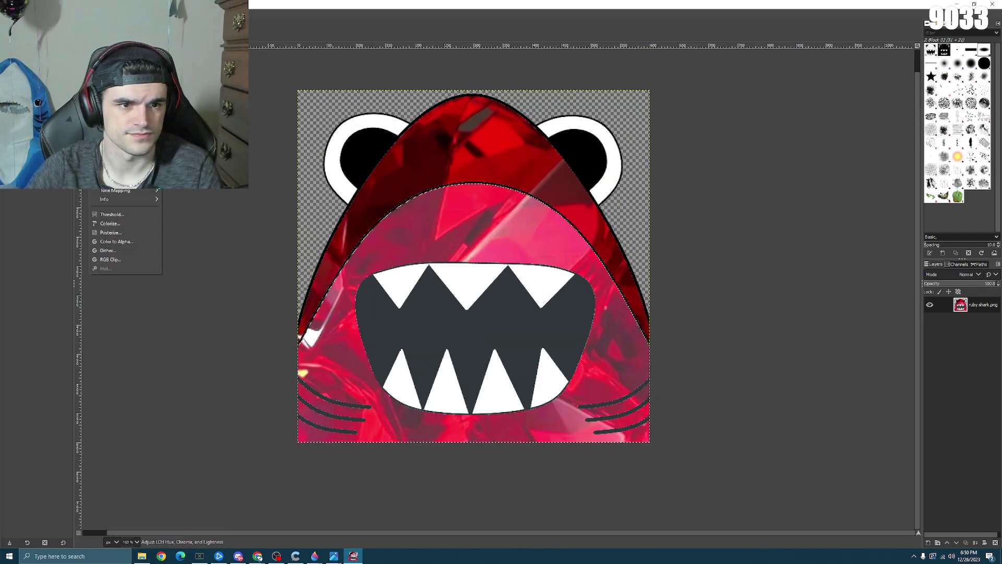
pyautogui.press('Down')
pyautogui.press('Down')
pyautogui.press('Down')
pyautogui.press('Down')
pyautogui.press('Down')
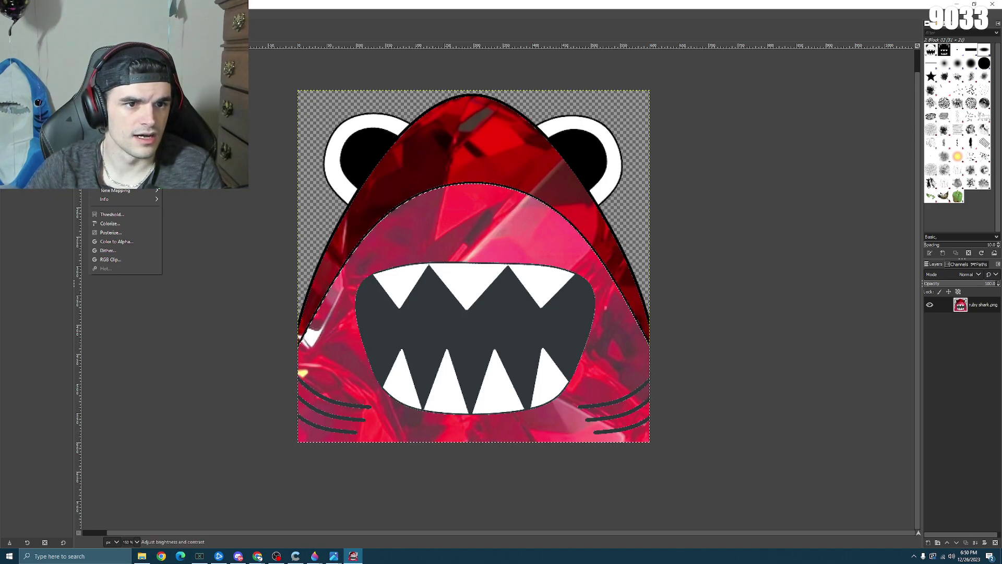
pyautogui.press('Return')
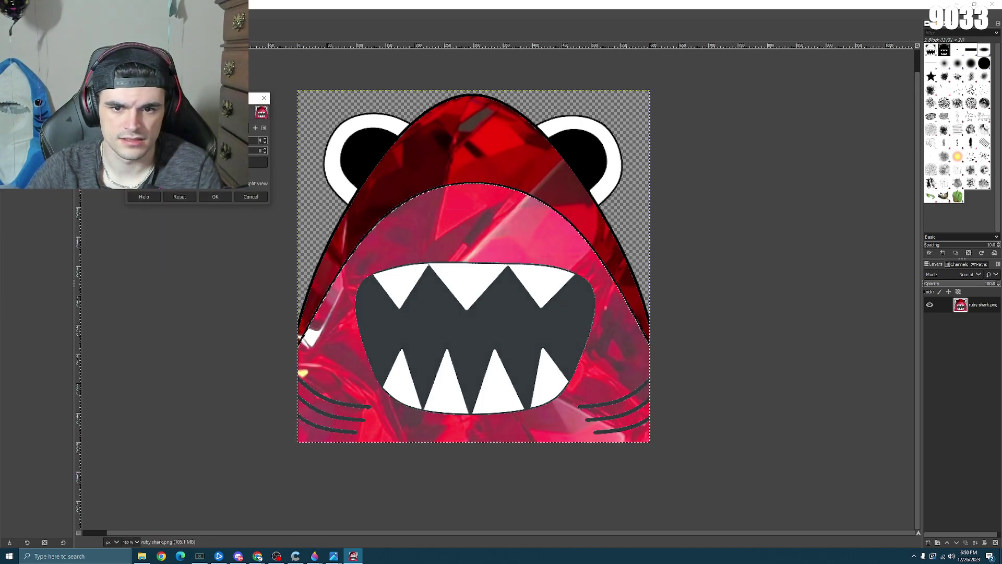
pyautogui.press('Up')
pyautogui.press('Up')
pyautogui.press('Up')
pyautogui.press('Up')
pyautogui.press('Up')
pyautogui.press('Up')
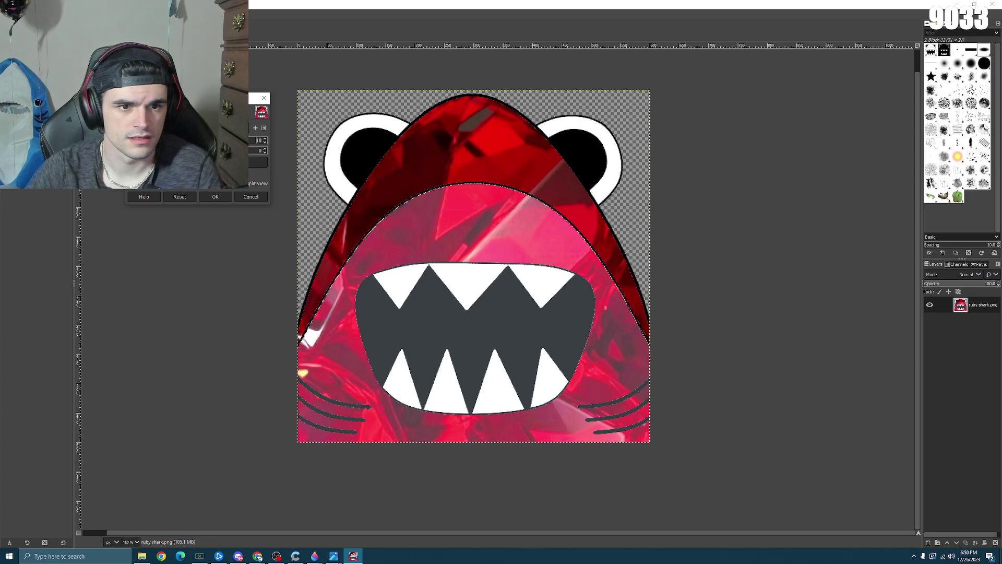
pyautogui.press('Up')
pyautogui.press('Up')
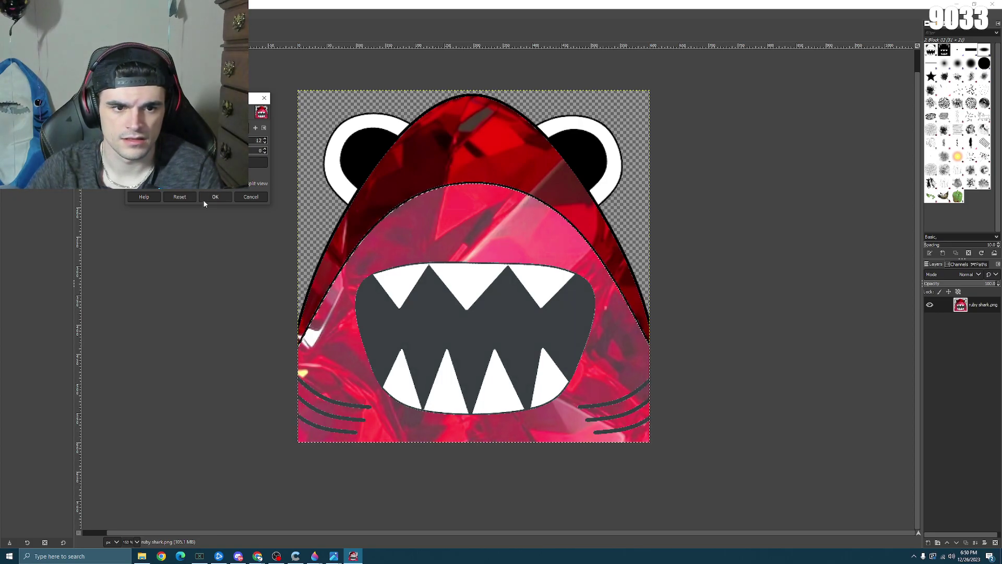
pyautogui.click(211, 198)
pyautogui.scroll(-1, 587, 253)
pyautogui.click(747, 273)
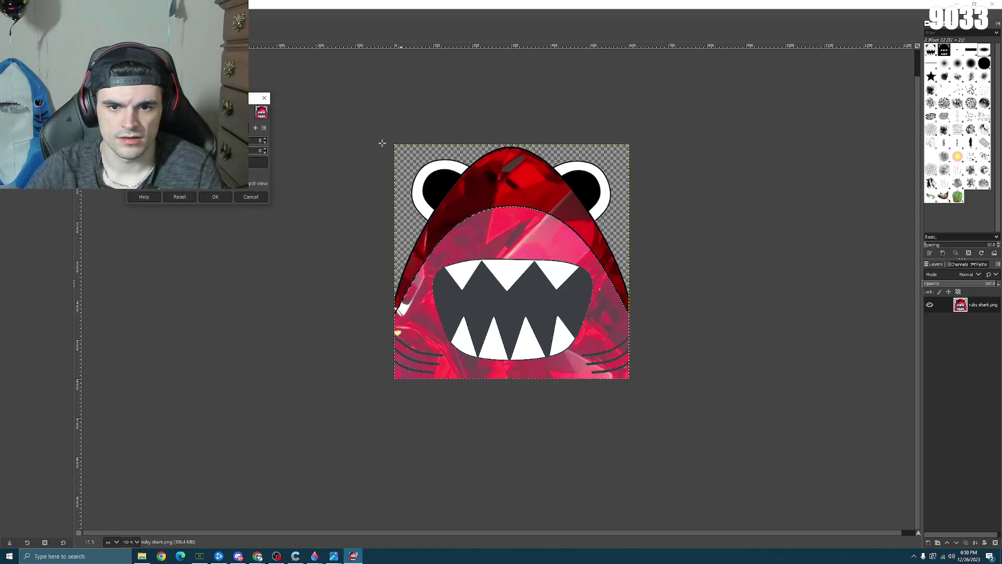
pyautogui.click(220, 199)
# - Select the dark grey mouth interior with Fuzzy Select and add the whiskers on both sides to the selection
pyautogui.scroll(-5, 411, 210)
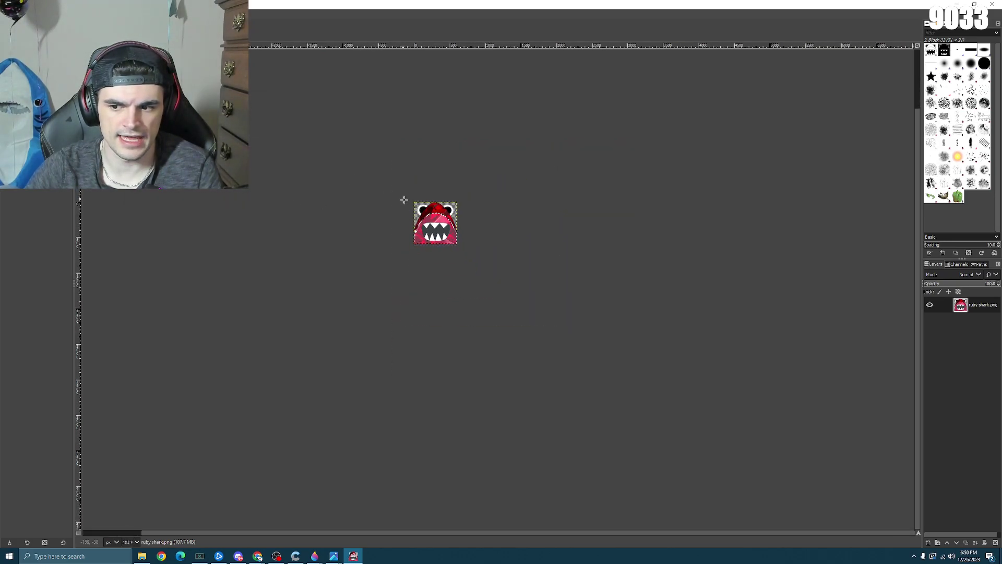
pyautogui.press('+')
pyautogui.press('+')
pyautogui.press('+')
pyautogui.press('+')
pyautogui.press('+')
pyautogui.press('+')
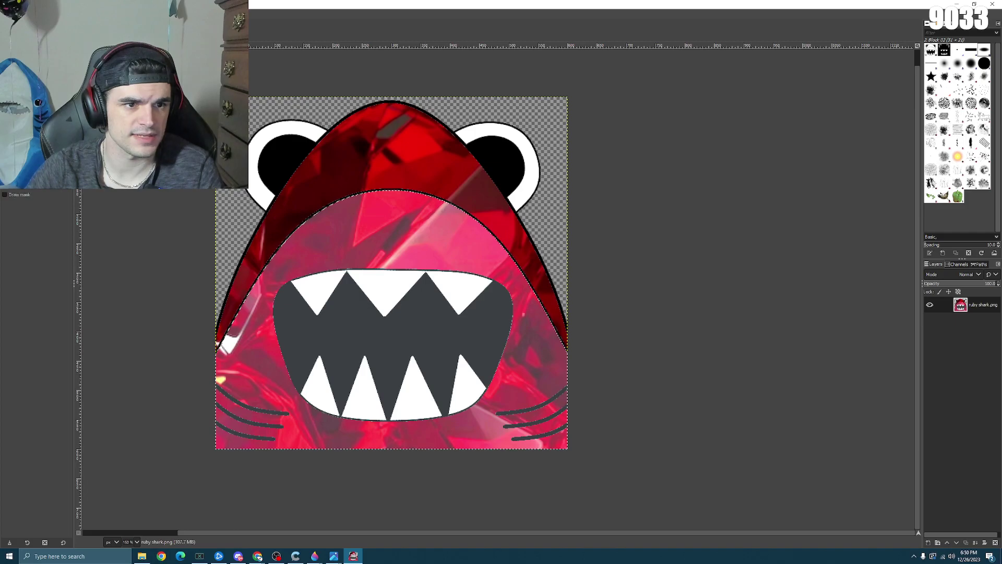
pyautogui.press('u')
pyautogui.click(373, 323)
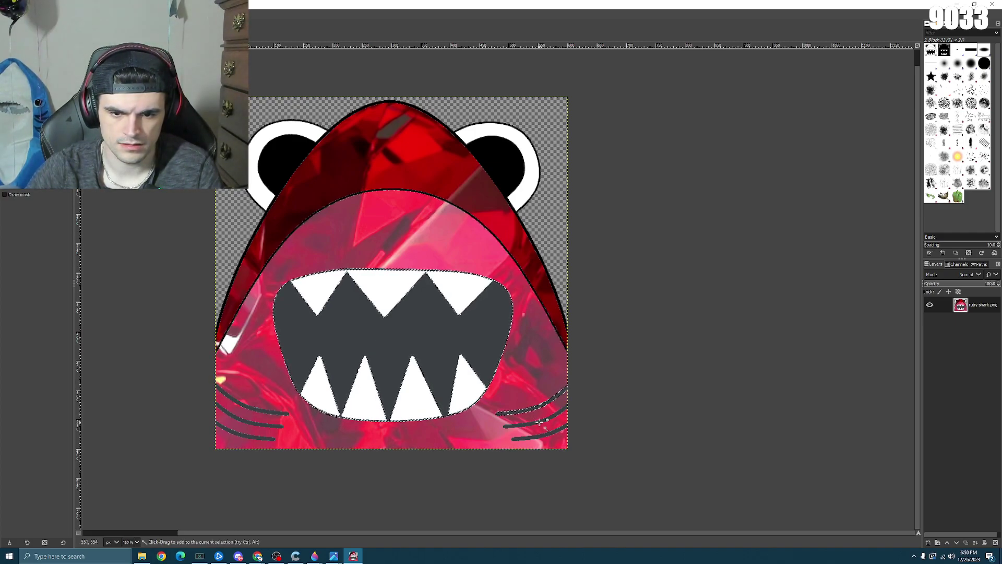
pyautogui.keyDown('shift'); pyautogui.click(238, 419); pyautogui.keyUp('shift')
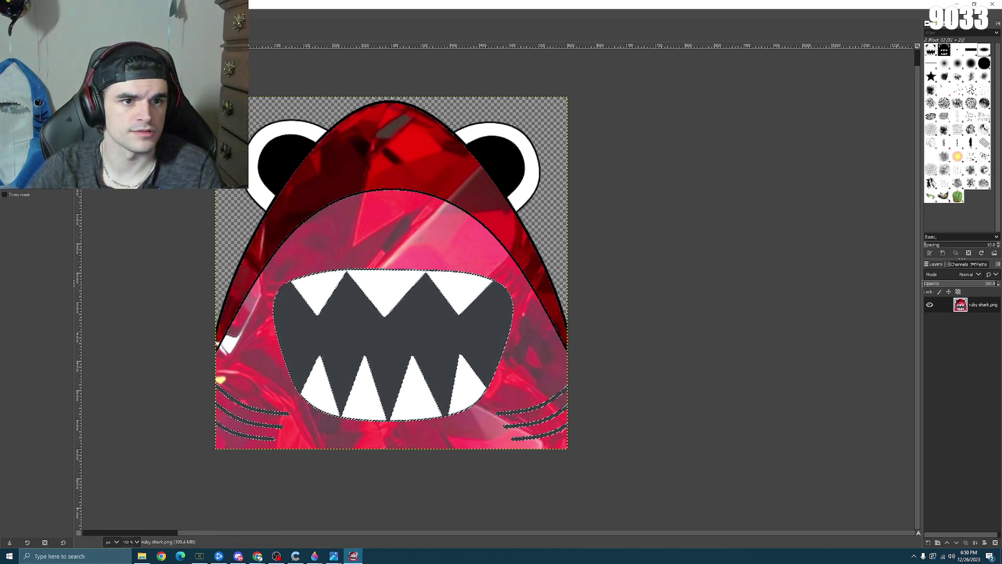
pyautogui.click(100, 14)
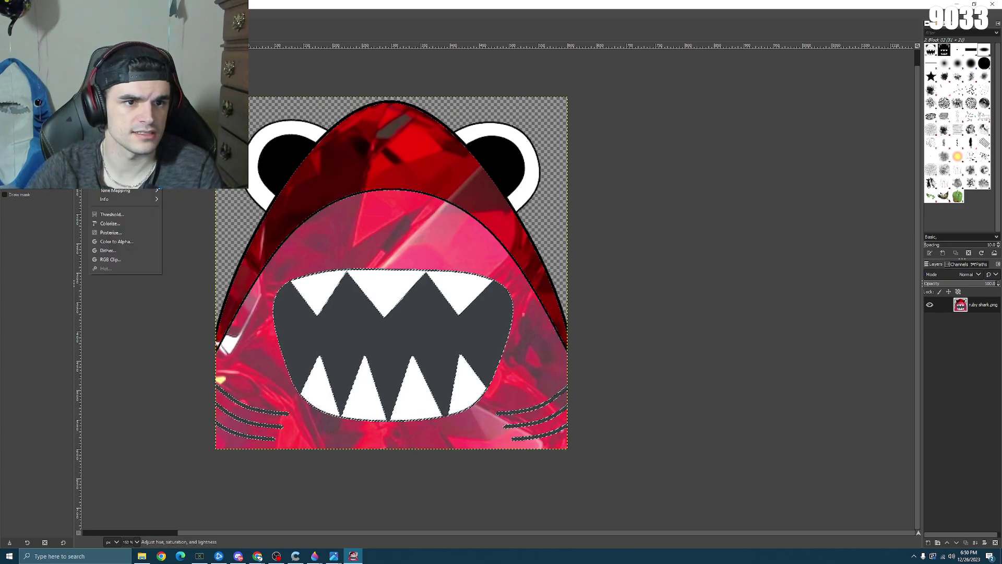
pyautogui.click(116, 52)
pyautogui.click(393, 131)
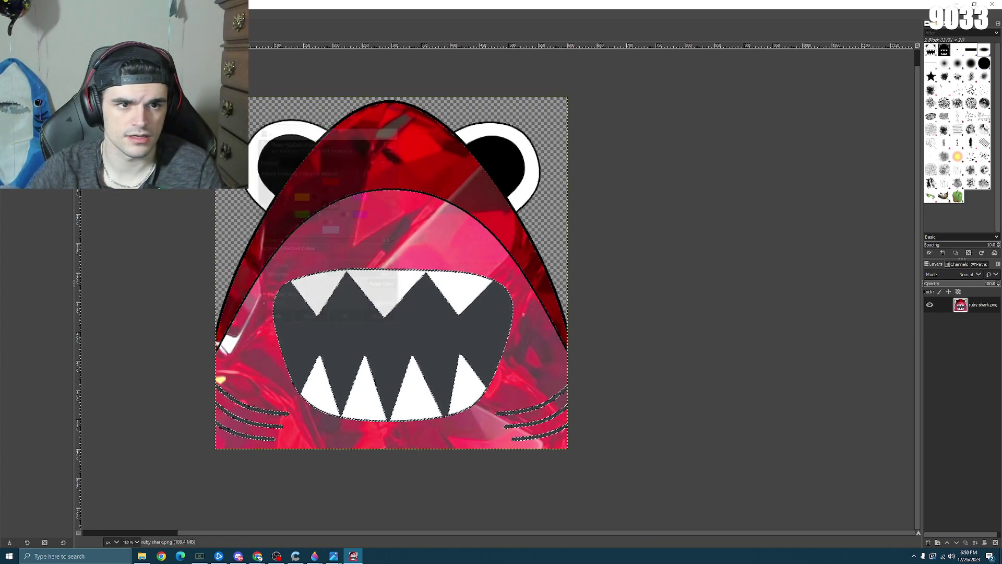
pyautogui.click(100, 14)
pyautogui.click(112, 62)
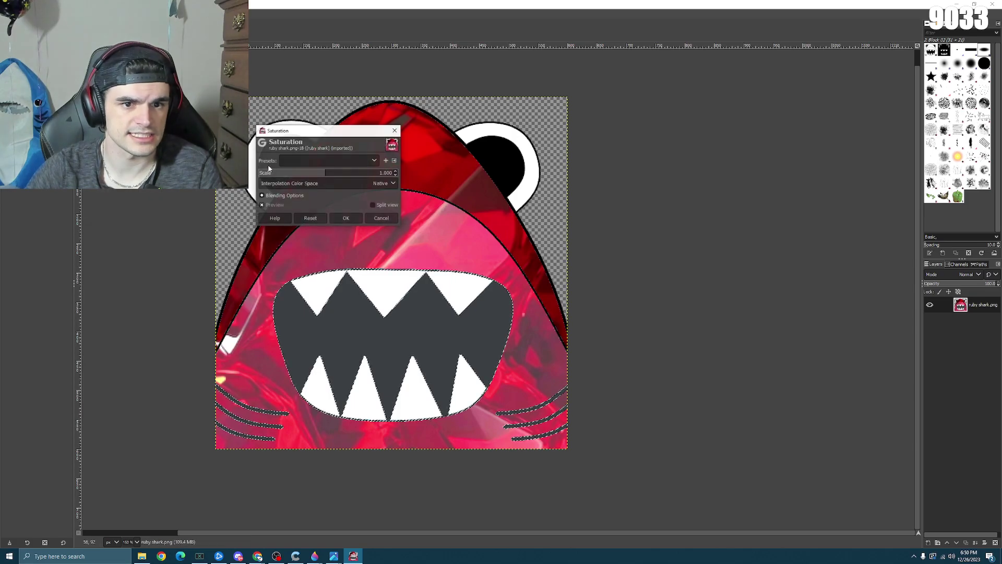
pyautogui.click(394, 131)
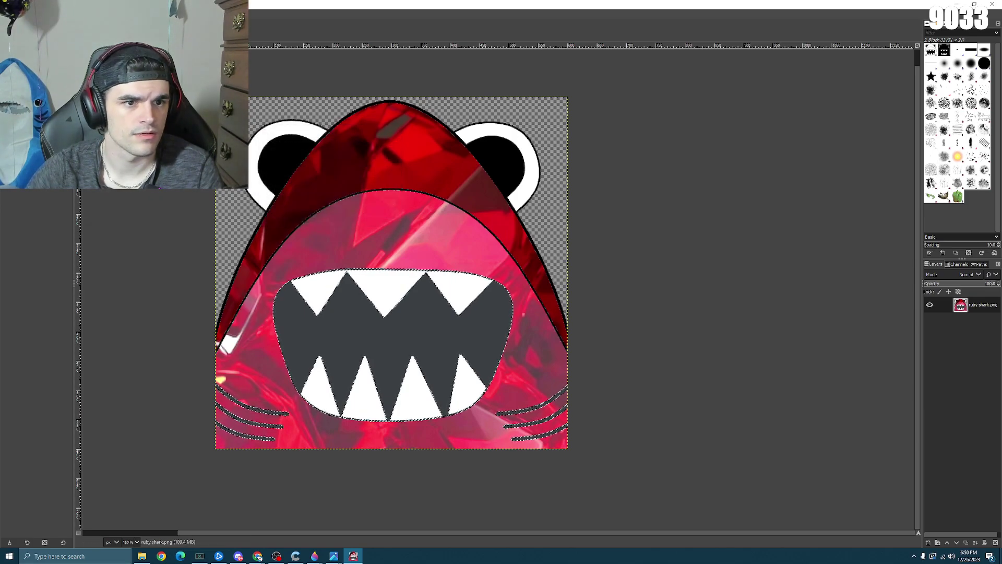
# - Turn the selected mouth and whiskers black by strongly increasing the contrast in Brightness-Contrast, and clear the selection
pyautogui.hotkey('alt', 'c')
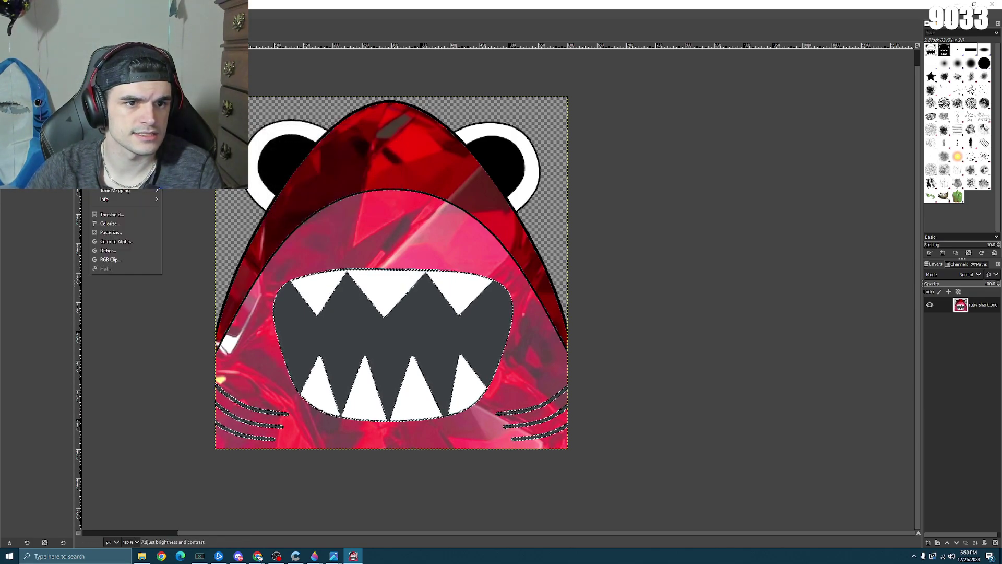
pyautogui.click(112, 88)
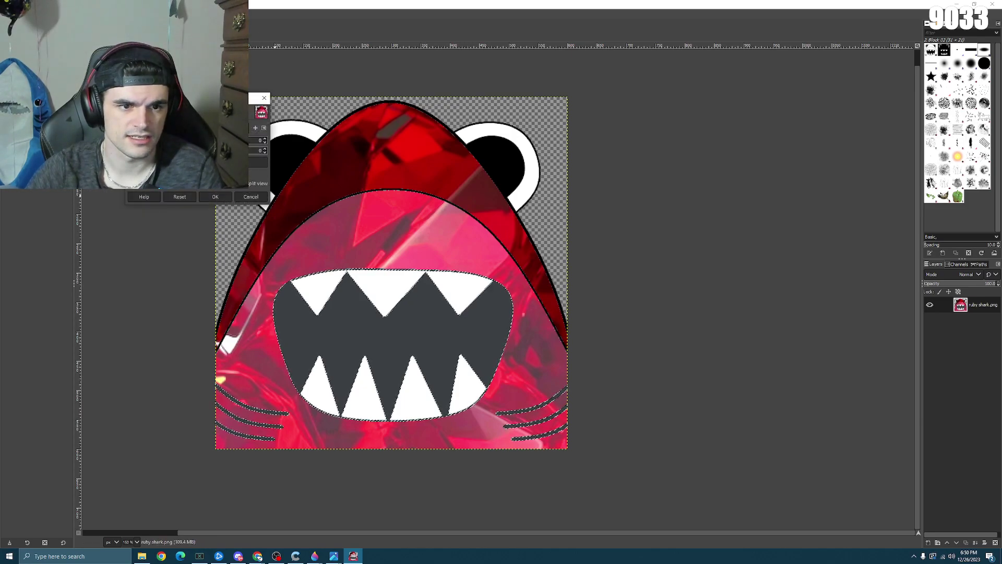
pyautogui.moveTo(196, 151); pyautogui.dragTo(221, 150)
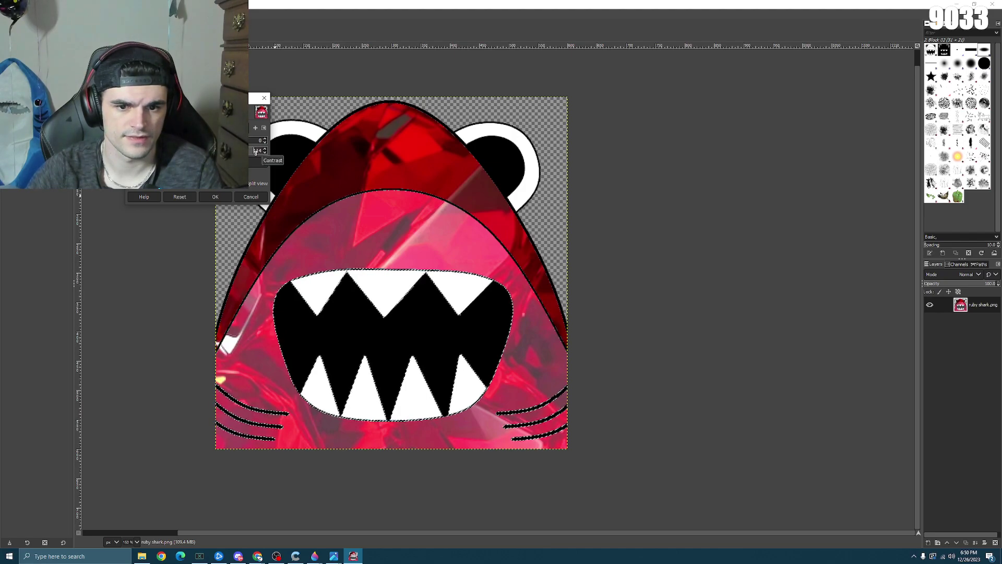
pyautogui.click(223, 197)
pyautogui.click(646, 255)
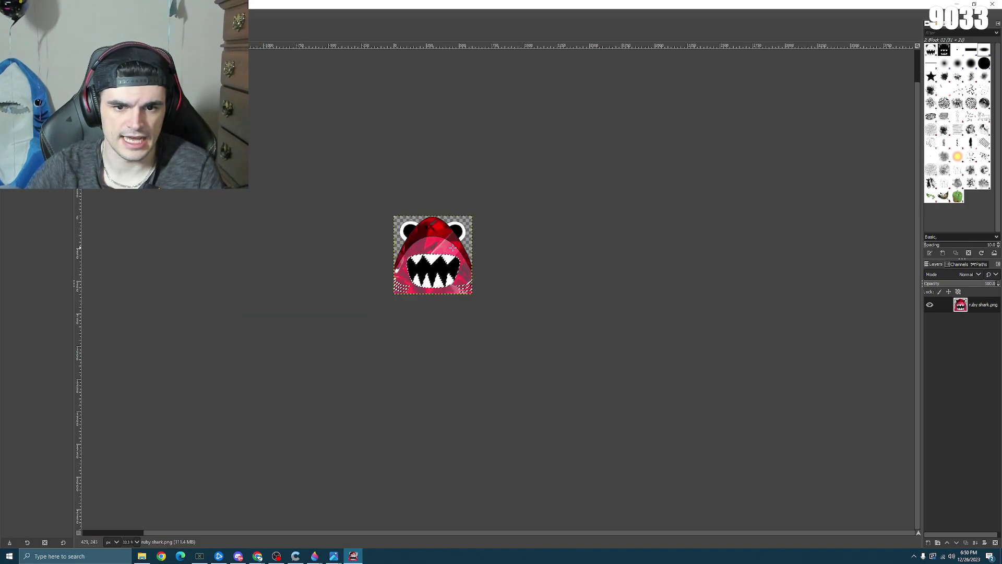
pyautogui.scroll(-4, 445, 250)
pyautogui.click(216, 197)
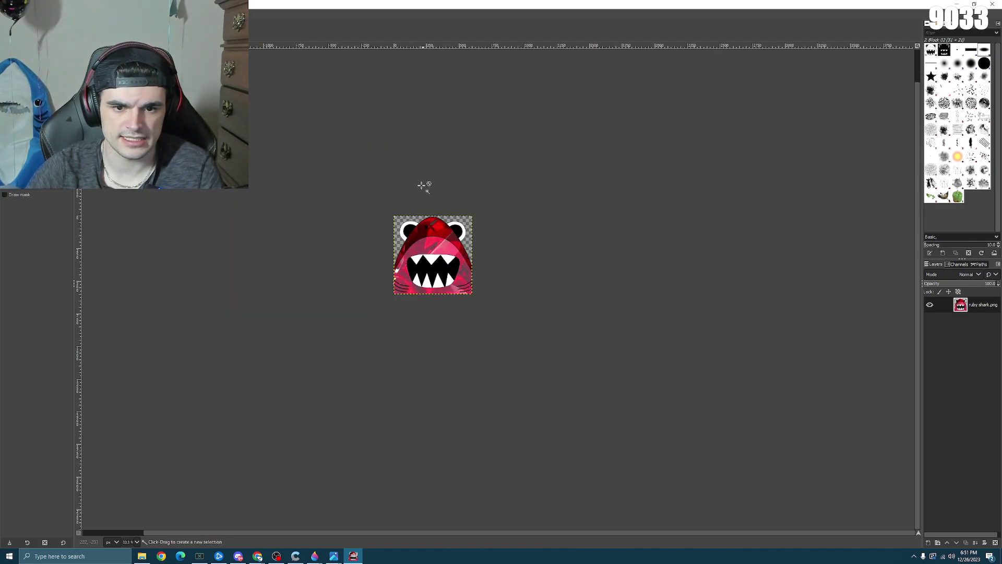
# - Examine the shark face at thumbnail size and enlarged, checking the black mouth and the highlights near the face's left edge
pyautogui.scroll(-2, 421, 186)
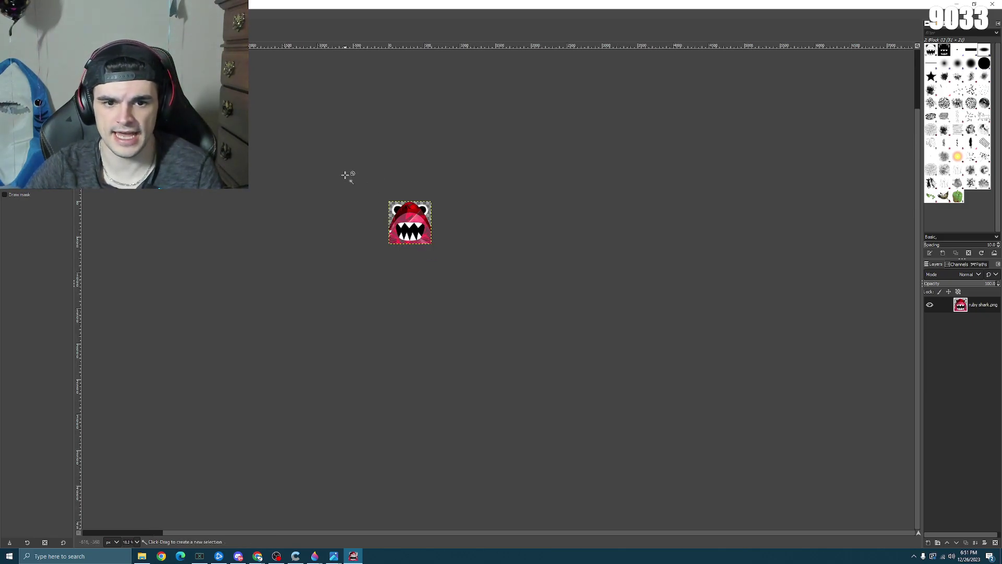
pyautogui.scroll(7, 387, 204)
pyautogui.scroll(-4, 511, 377)
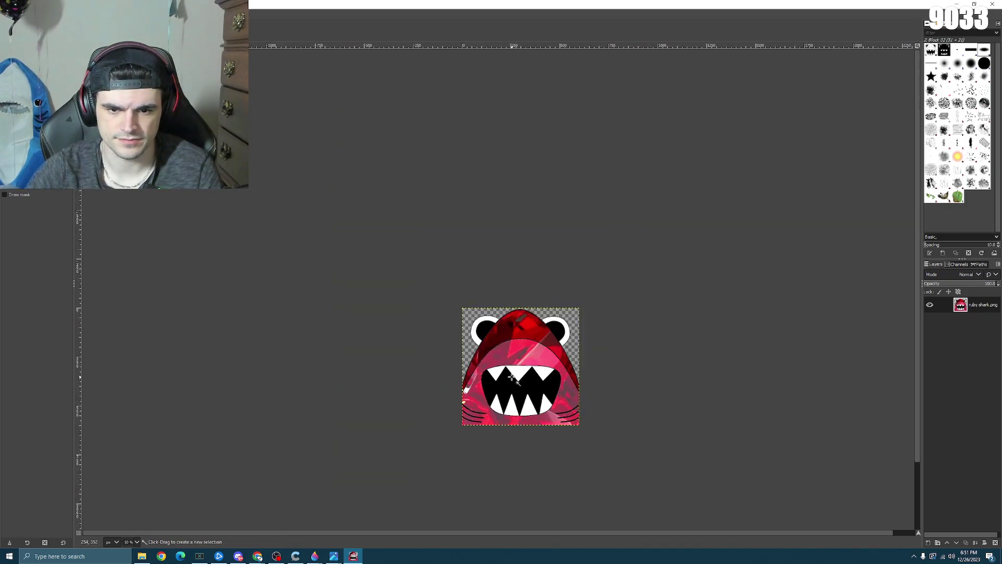
pyautogui.scroll(-3, 591, 394)
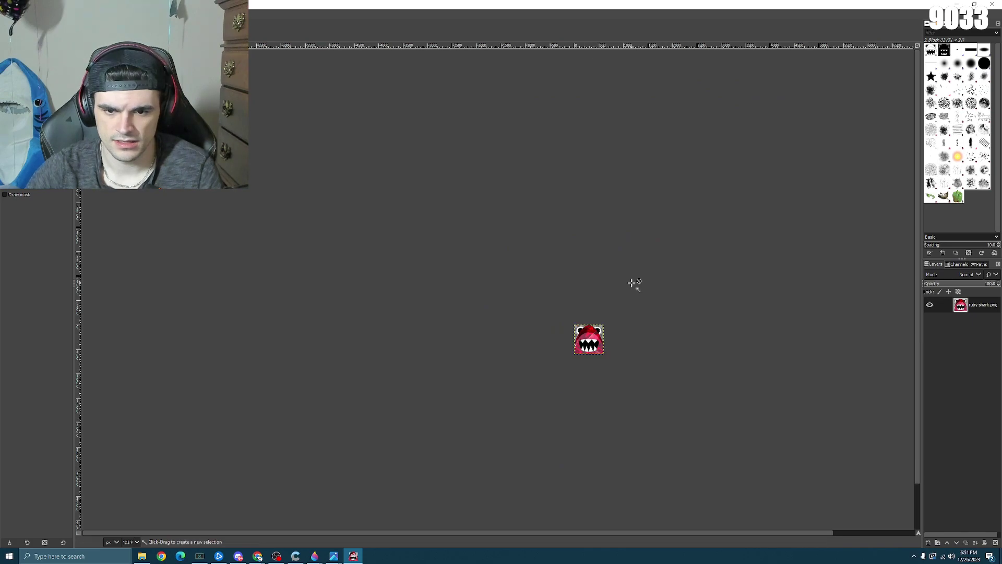
pyautogui.scroll(-1, 631, 283)
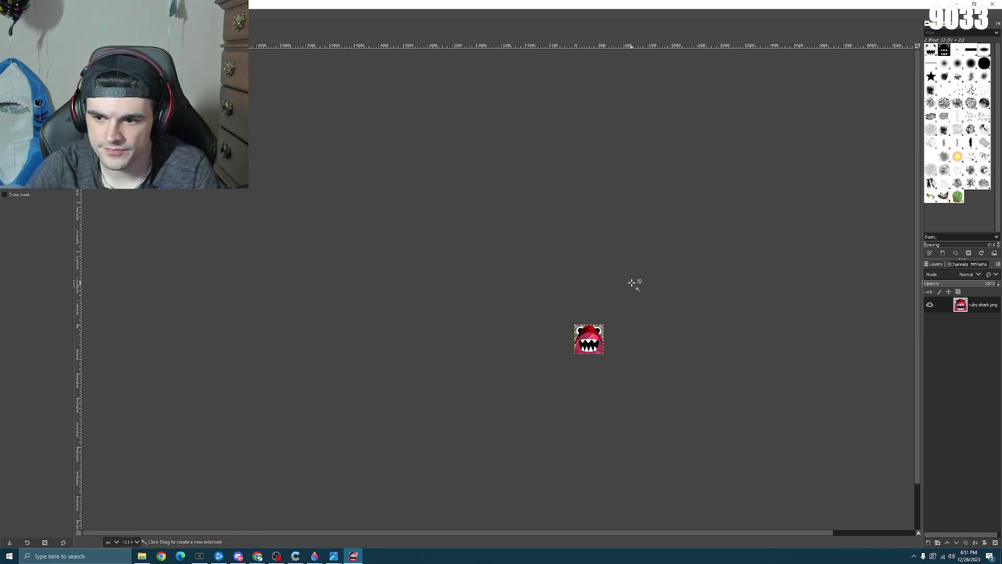
pyautogui.scroll(-1, 660, 292)
pyautogui.scroll(-1, 664, 293)
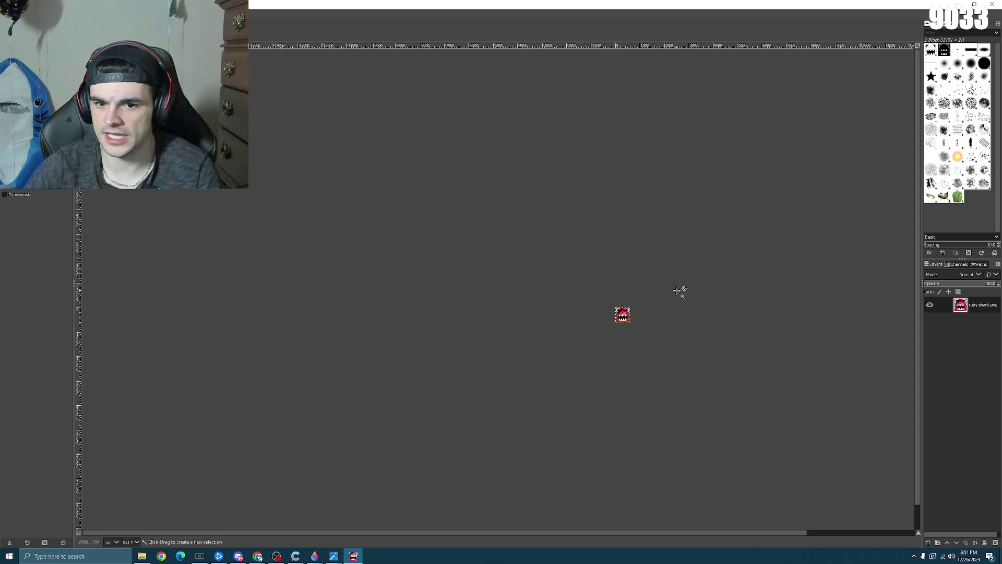
pyautogui.scroll(10, 664, 320)
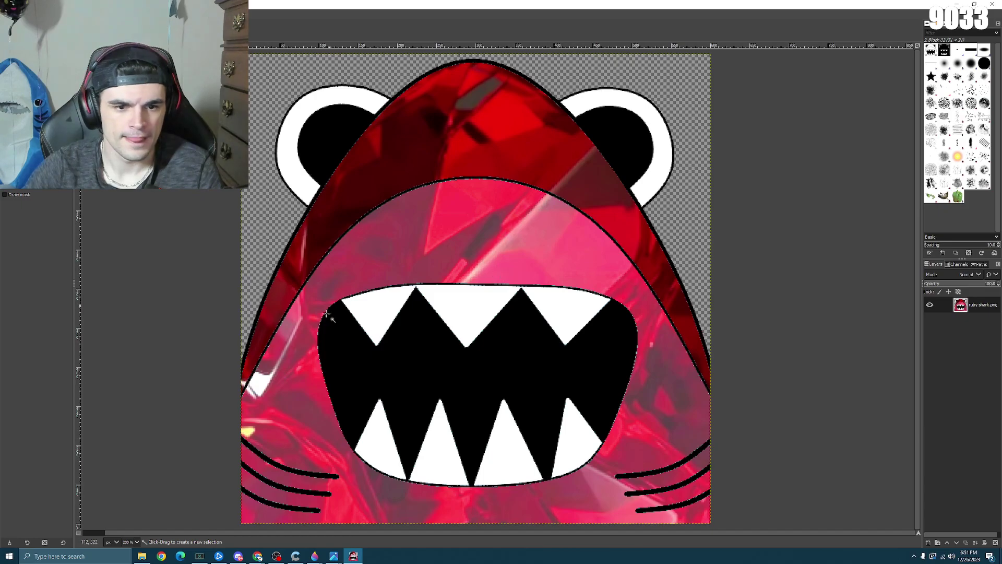
pyautogui.scroll(-4, 282, 391)
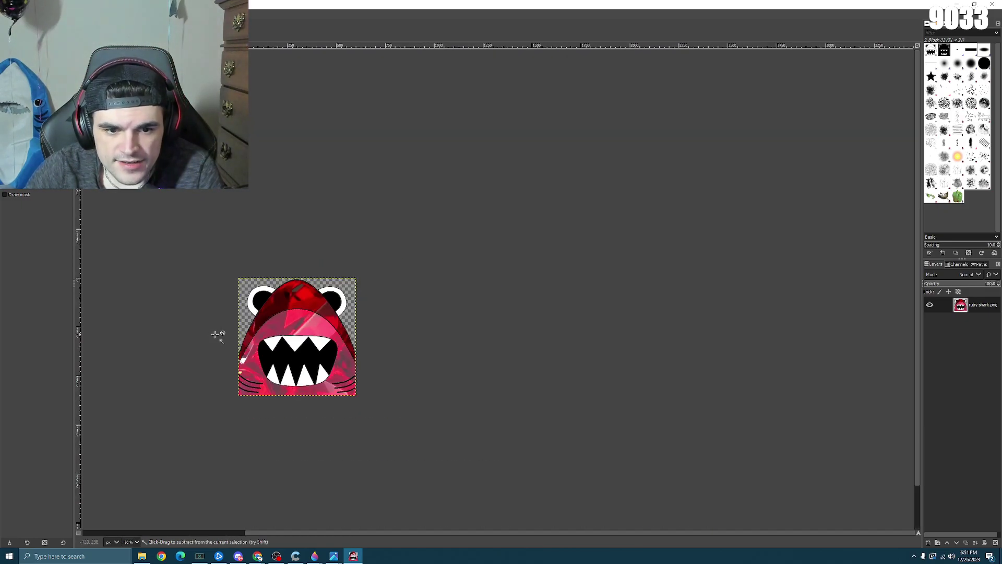
pyautogui.scroll(1, 180, 339)
pyautogui.scroll(4, 173, 347)
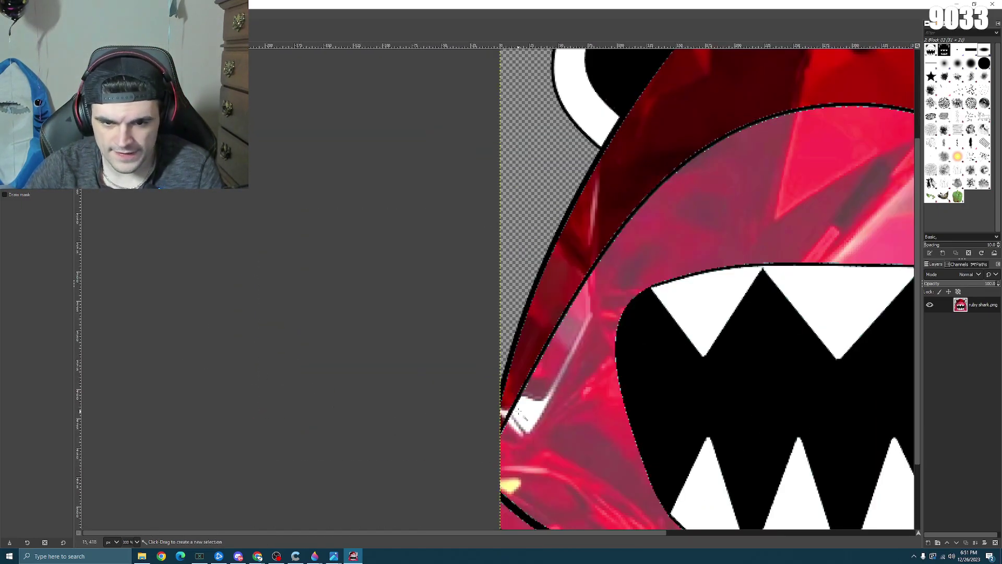
pyautogui.scroll(-3, 519, 412)
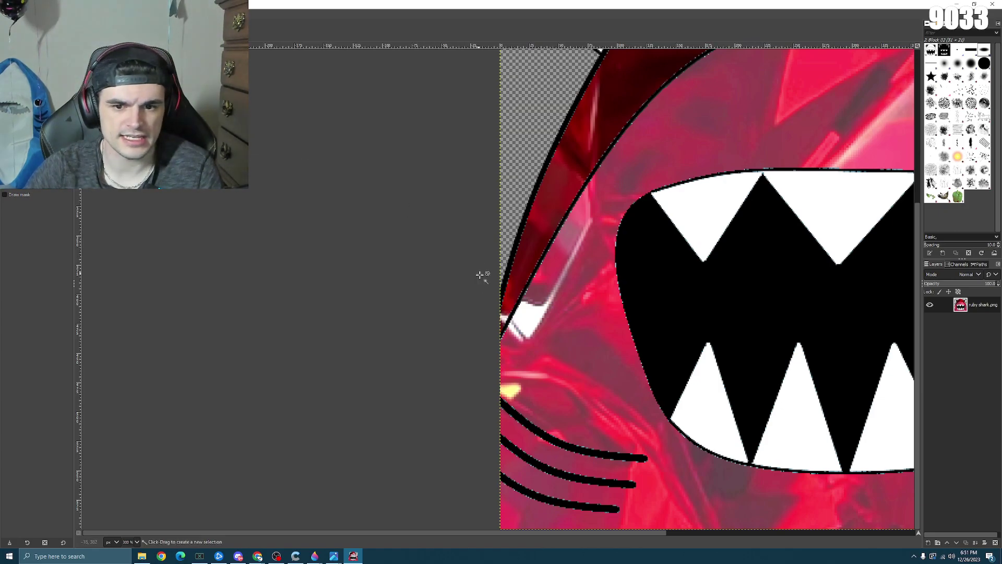
# - Select the white highlight at the face's left edge just below the arc and inspect it up close and at reduced size
pyautogui.click(531, 320)
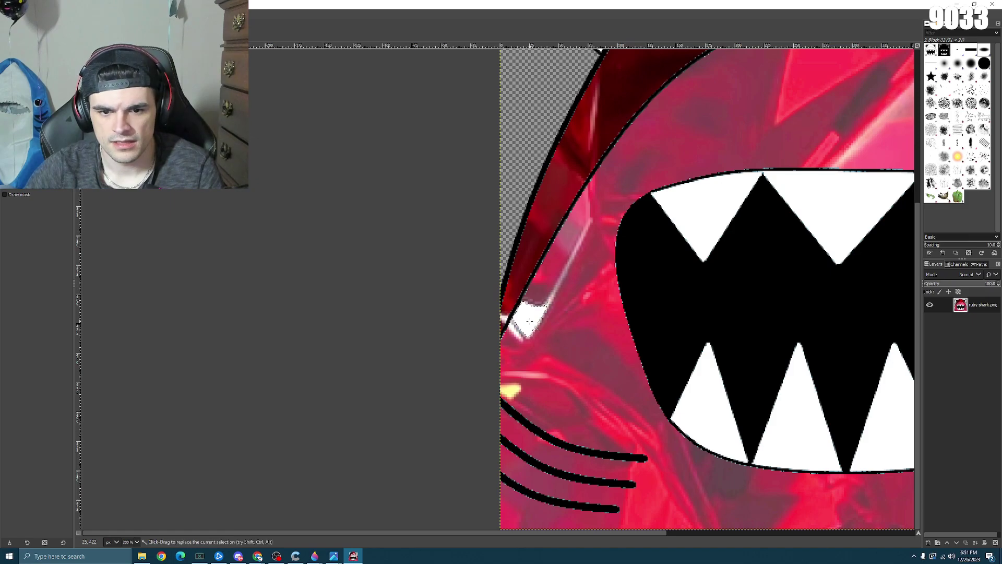
pyautogui.scroll(2, 531, 332)
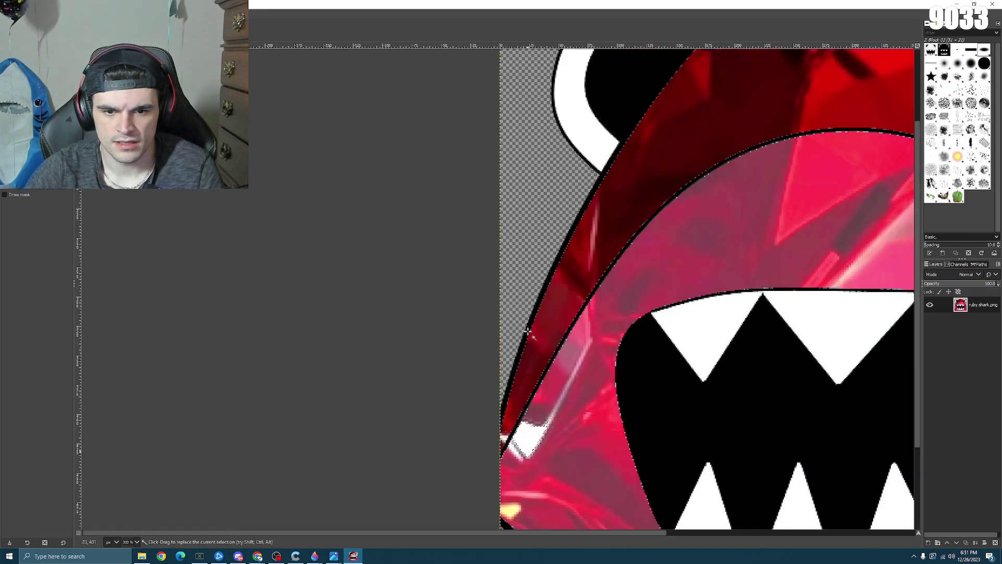
pyautogui.scroll(-2, 531, 333)
pyautogui.scroll(2, 538, 335)
pyautogui.moveTo(496, 326); pyautogui.dragTo(562, 267)
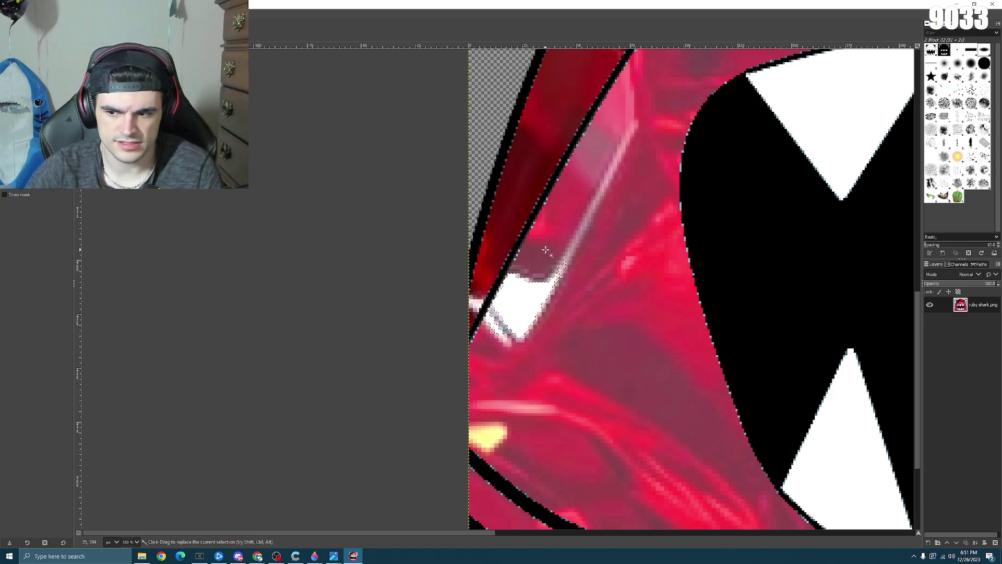
pyautogui.scroll(-6, 581, 212)
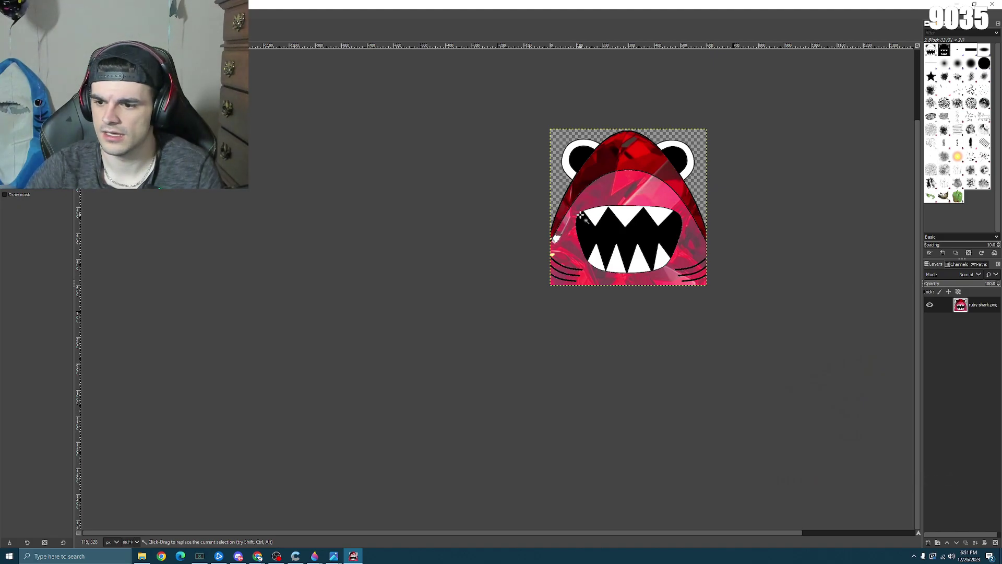
pyautogui.scroll(2, 582, 214)
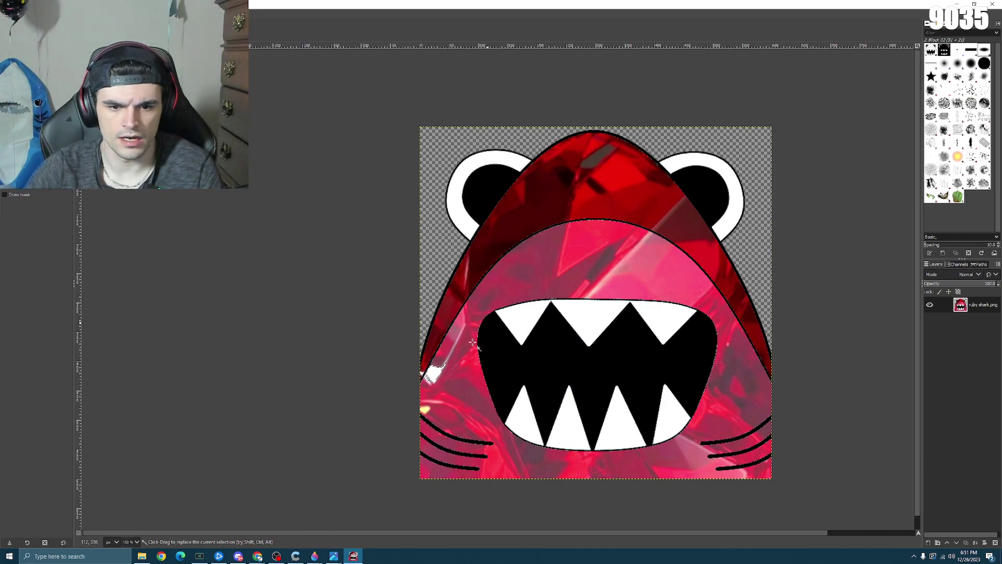
# - Extend the Fuzzy Select selection of the white highlight below the arc along the thin streak rising from it
pyautogui.scroll(-3, 434, 414)
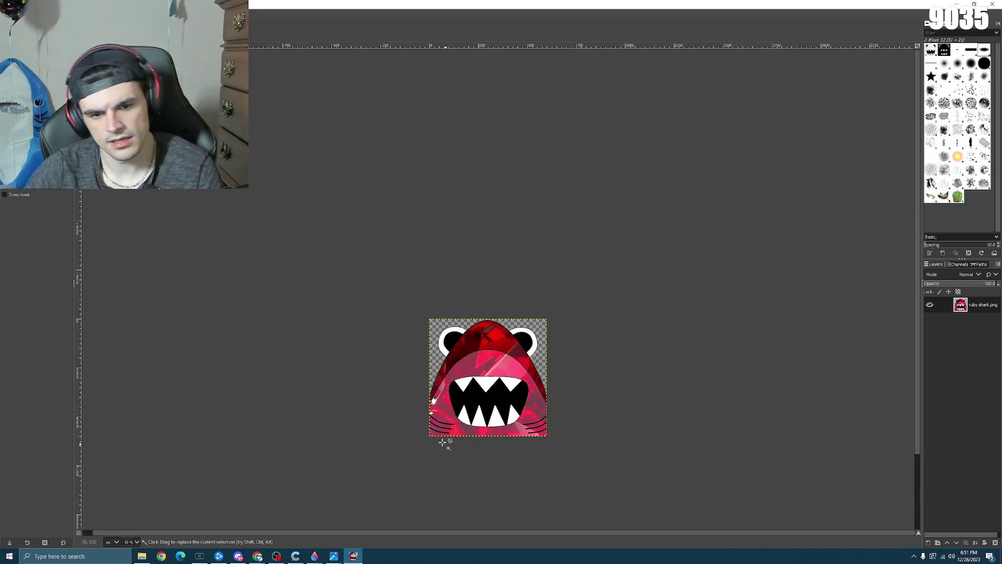
pyautogui.scroll(6, 426, 349)
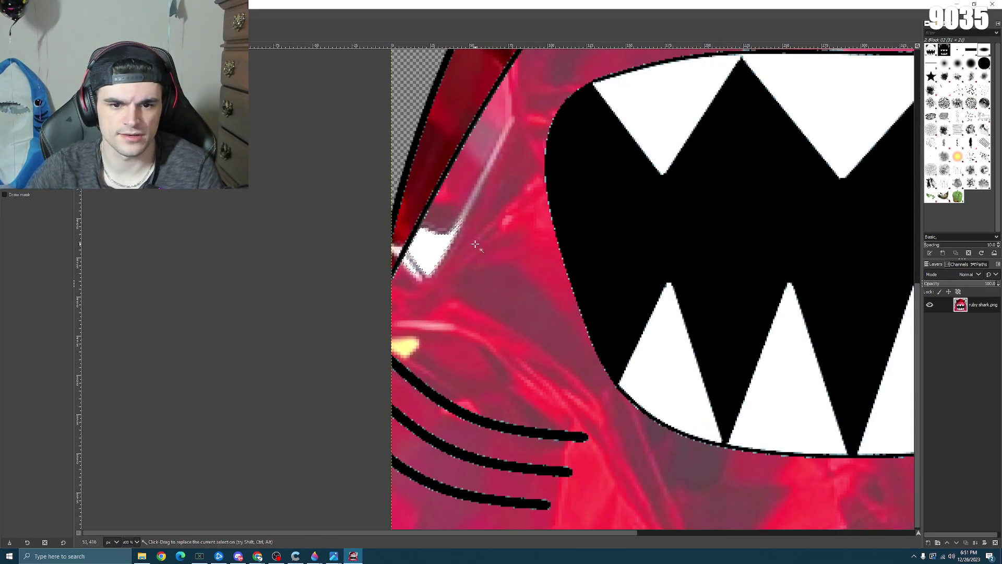
pyautogui.click(98, 14)
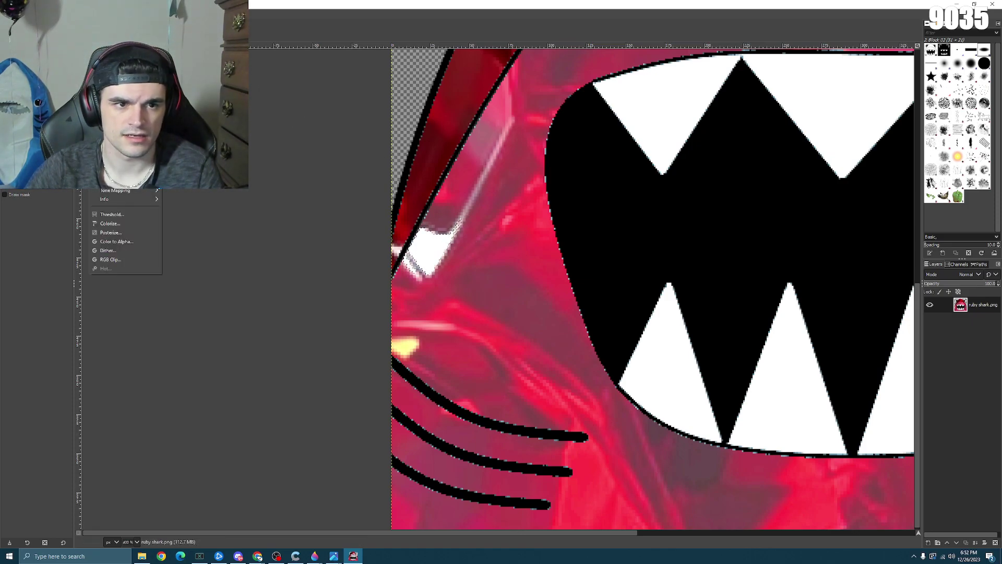
pyautogui.press('Escape')
pyautogui.keyDown('shift'); pyautogui.click(464, 214); pyautogui.keyUp('shift')
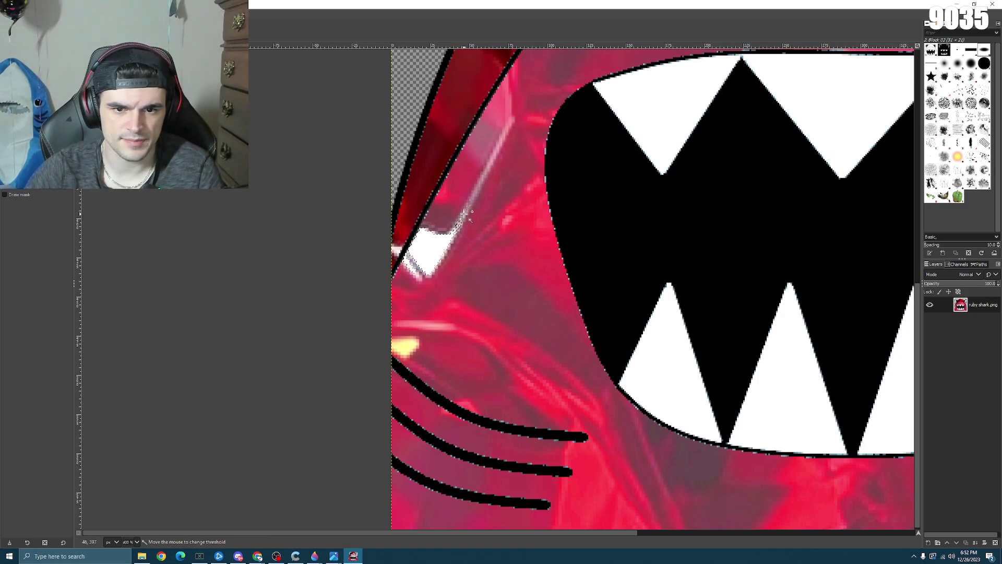
pyautogui.moveTo(460, 213); pyautogui.dragTo(472, 219)
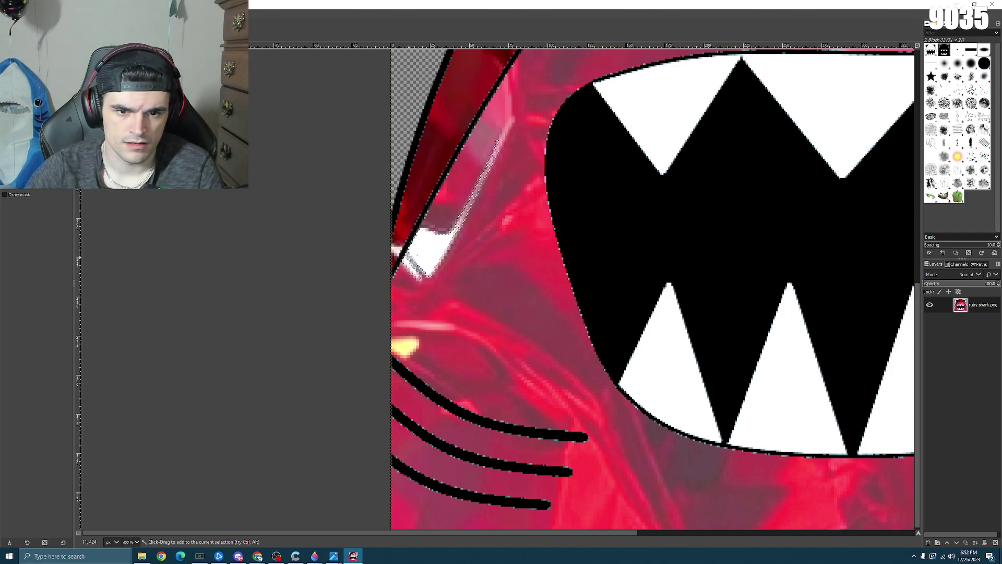
pyautogui.moveTo(415, 262); pyautogui.dragTo(458, 248)
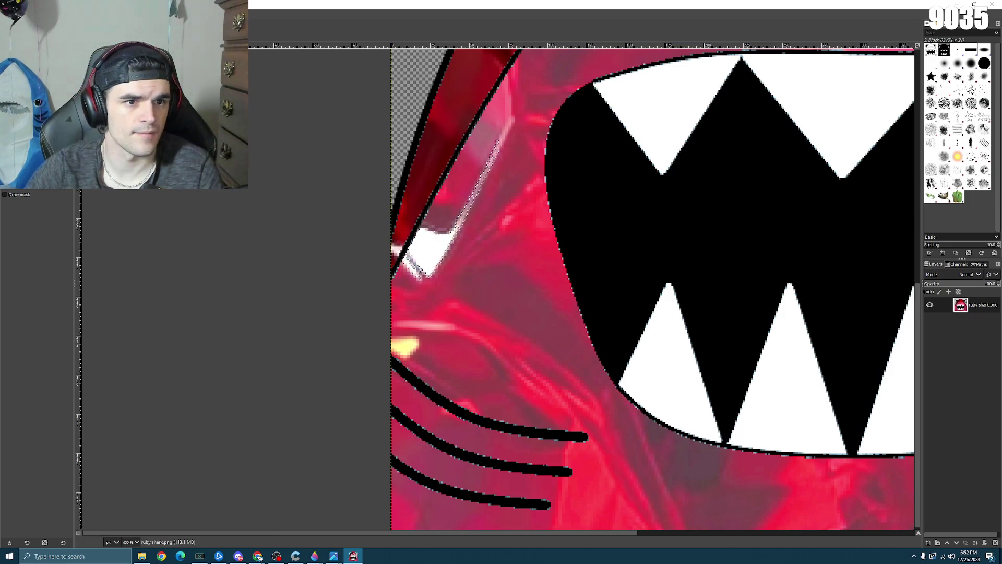
# - Try shifting the selected highlight towards cyan, magenta and yellow in Color Balance, and reset the levels
pyautogui.click(98, 13)
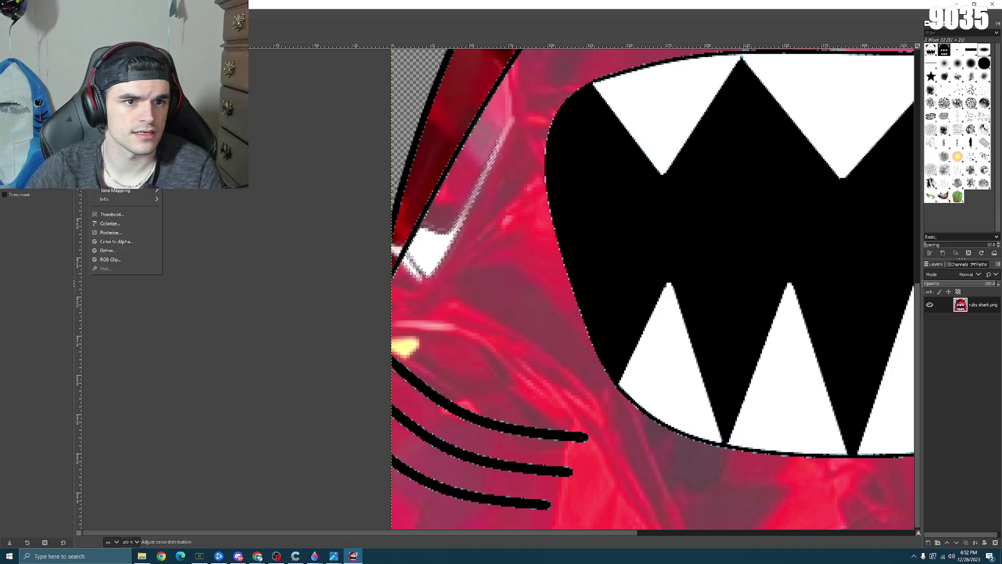
pyautogui.click(108, 23)
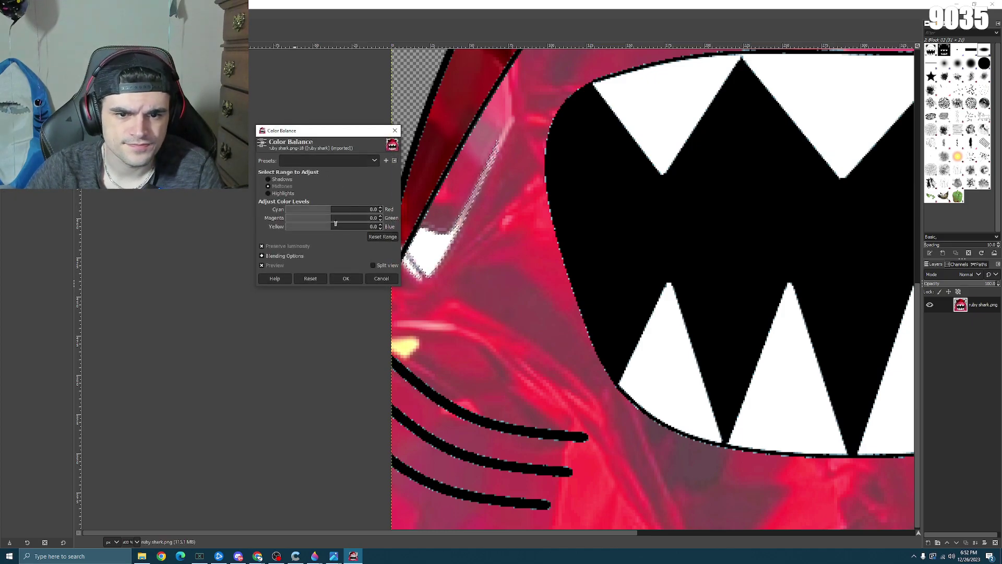
pyautogui.moveTo(352, 213); pyautogui.dragTo(264, 214)
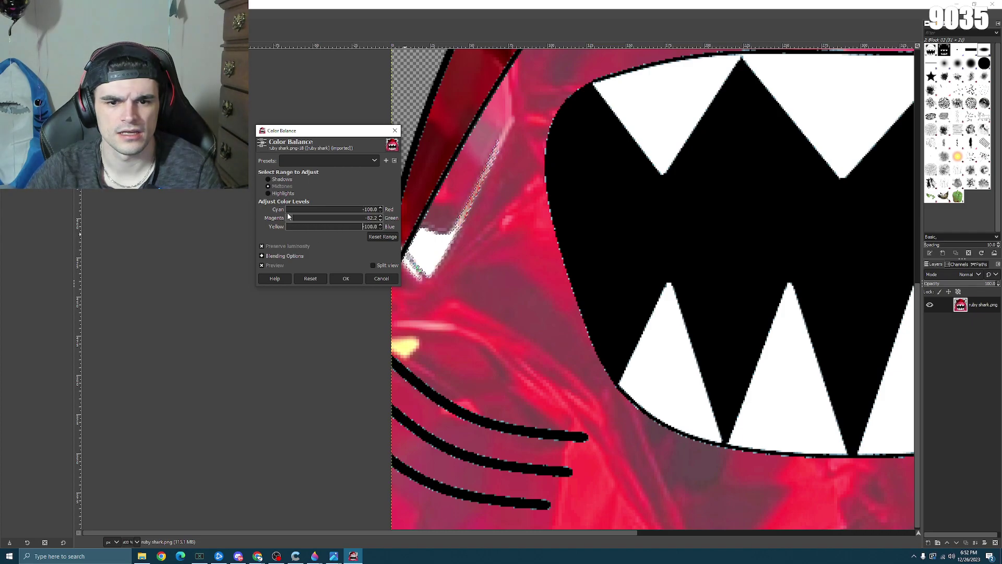
pyautogui.click(313, 278)
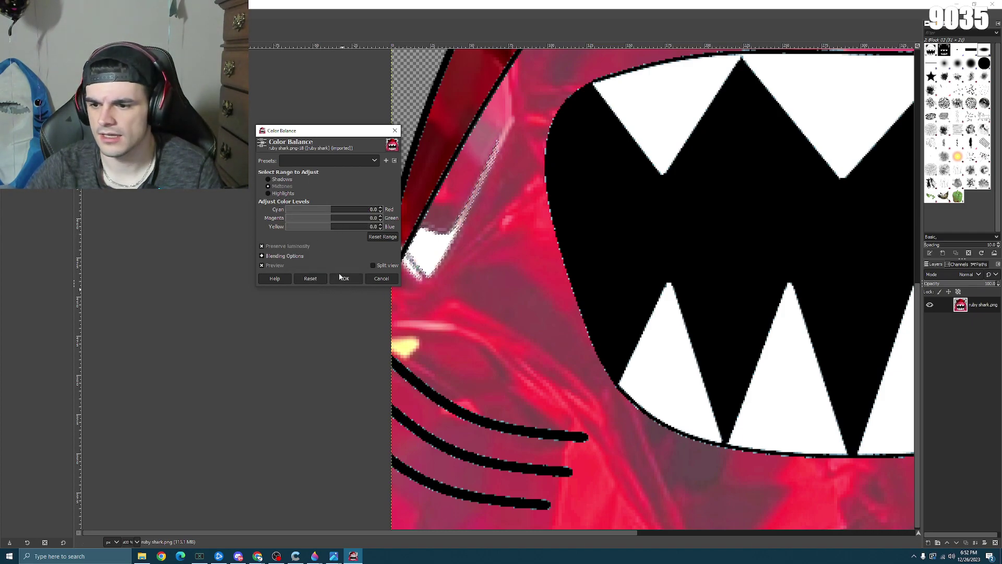
pyautogui.click(351, 278)
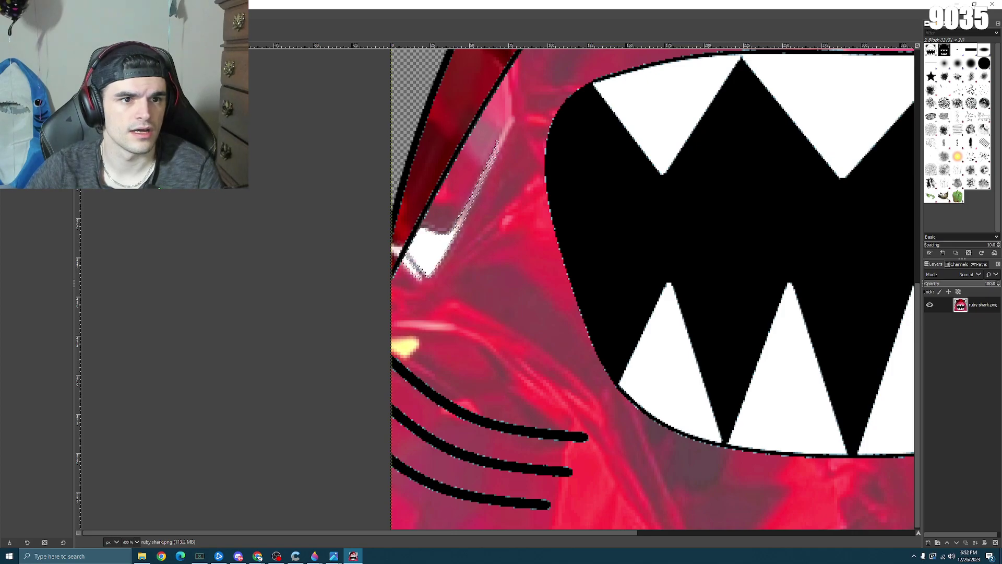
# - Darken the selected highlight and streak to grey by lowering the brightness in Brightness-Contrast
pyautogui.click(98, 14)
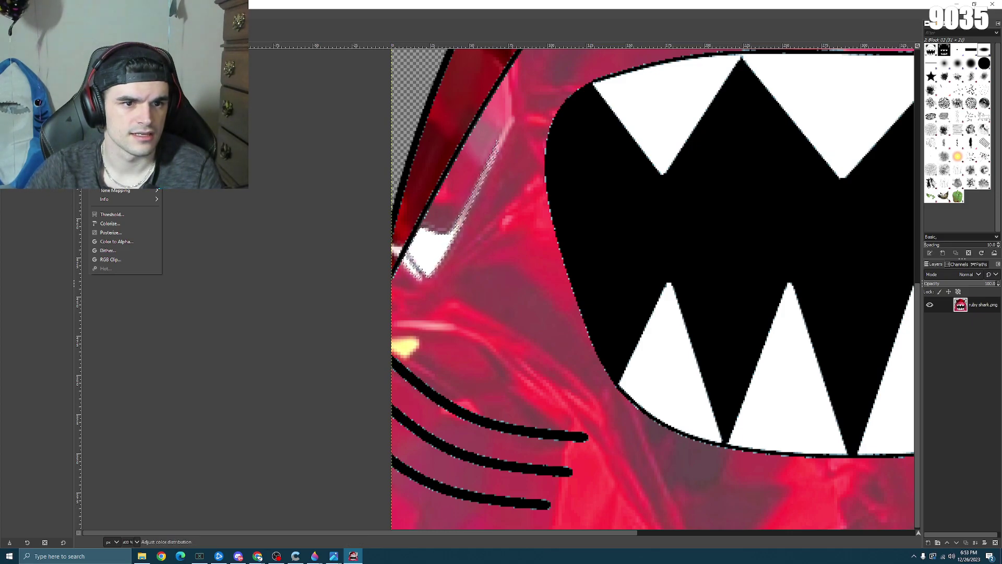
pyautogui.click(120, 93)
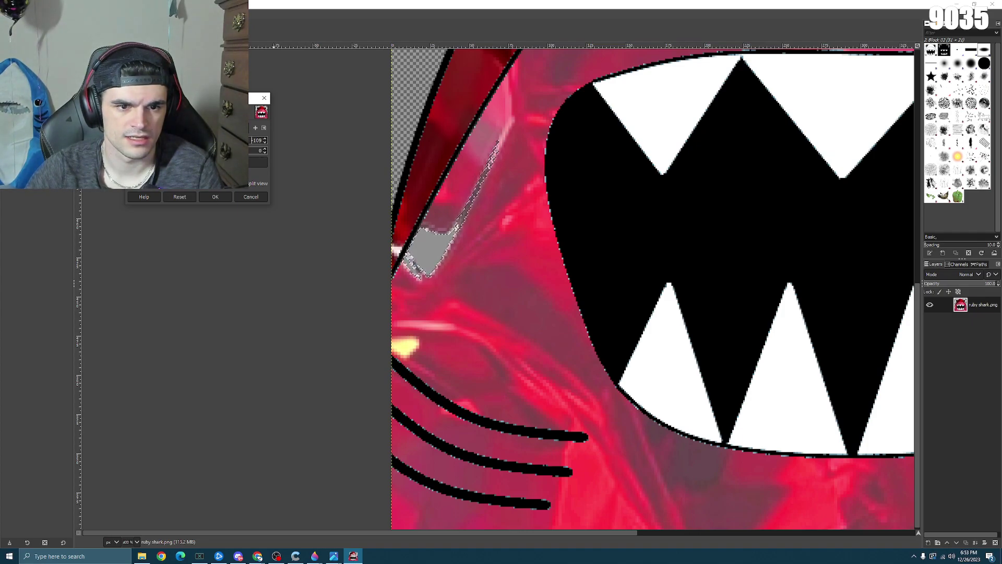
pyautogui.click(204, 151)
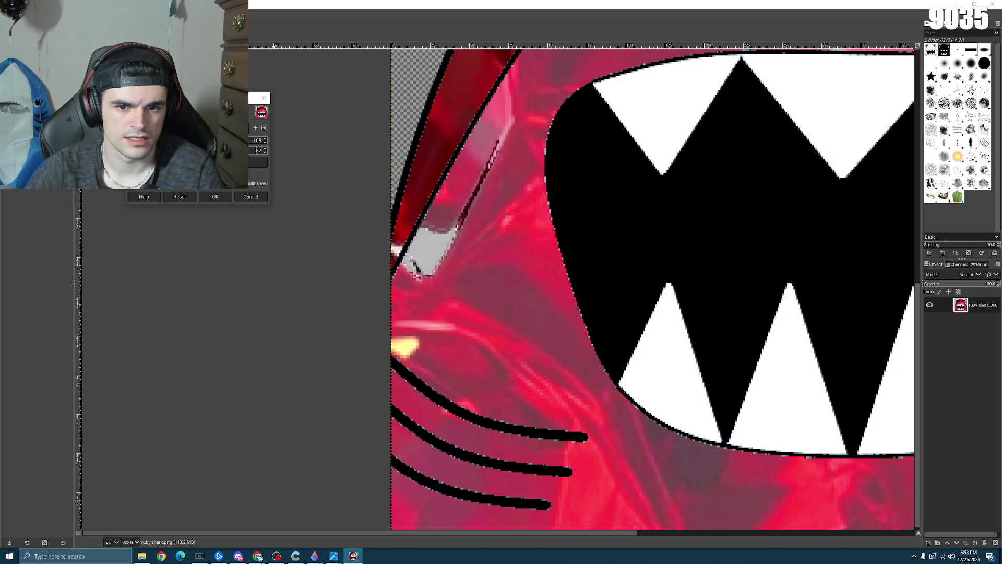
pyautogui.moveTo(163, 150); pyautogui.dragTo(173, 151)
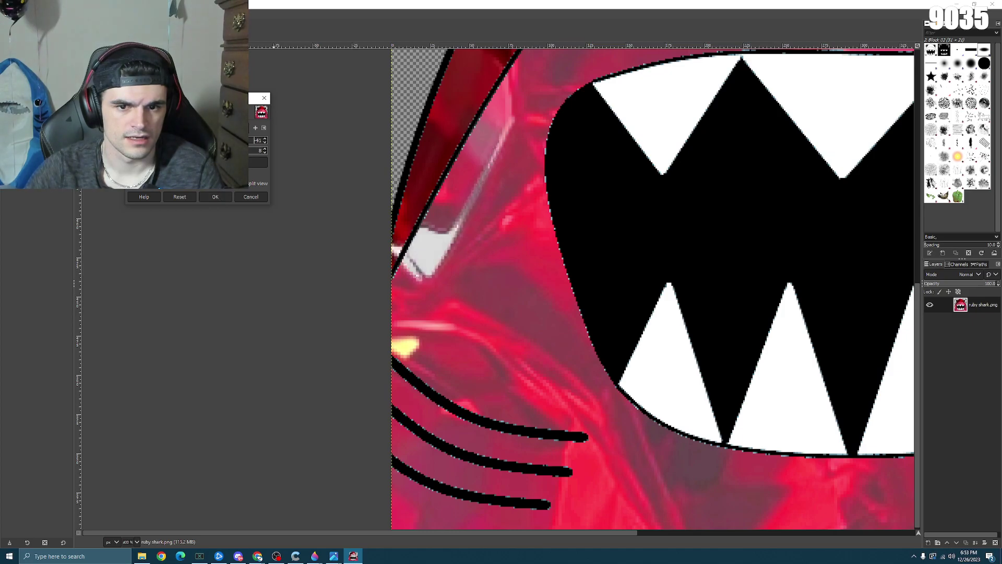
pyautogui.click(211, 196)
# - Try different Color Balance midtone tints on the grey highlight and apply nearly neutral levels
pyautogui.click(99, 14)
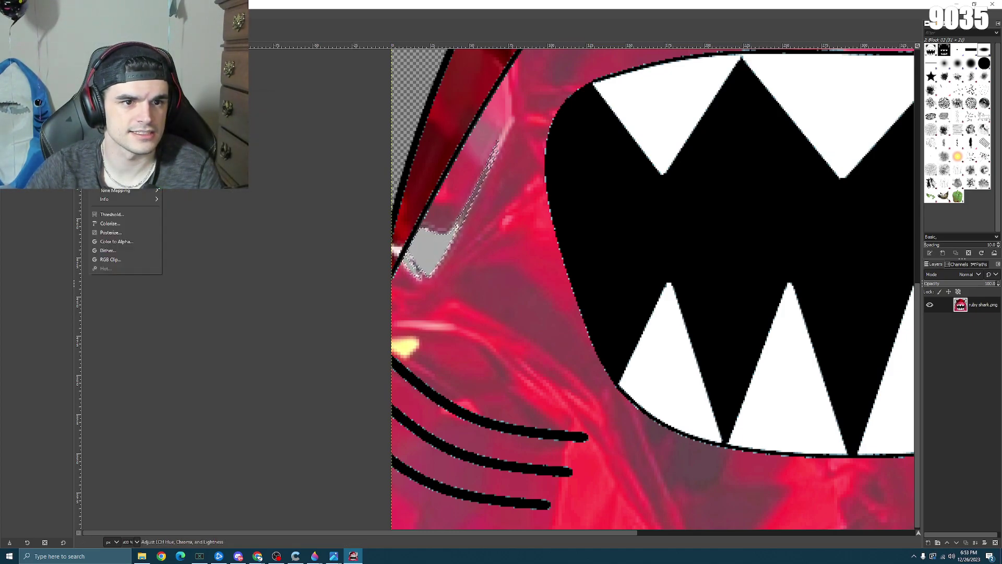
pyautogui.press('Escape')
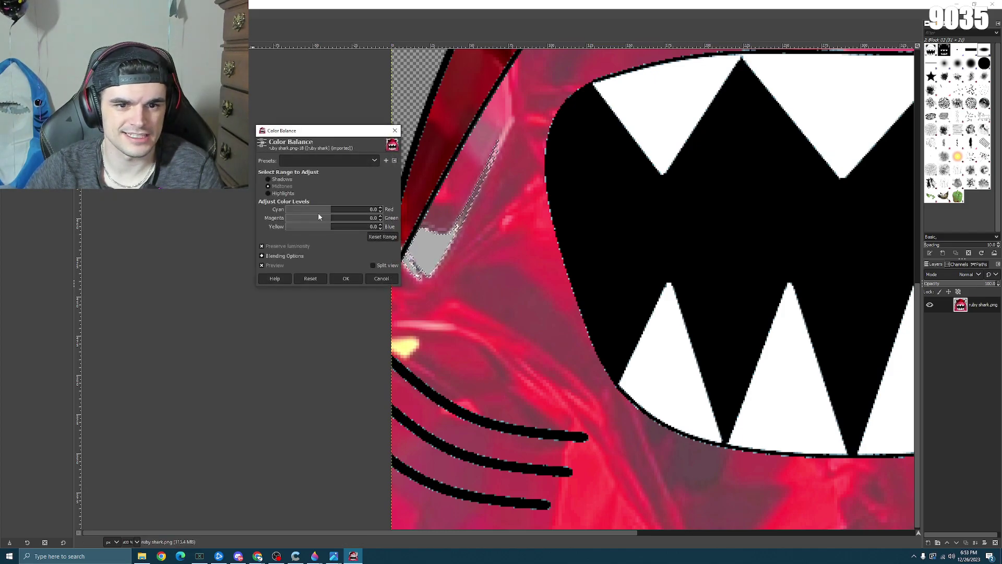
pyautogui.moveTo(313, 210); pyautogui.dragTo(379, 227)
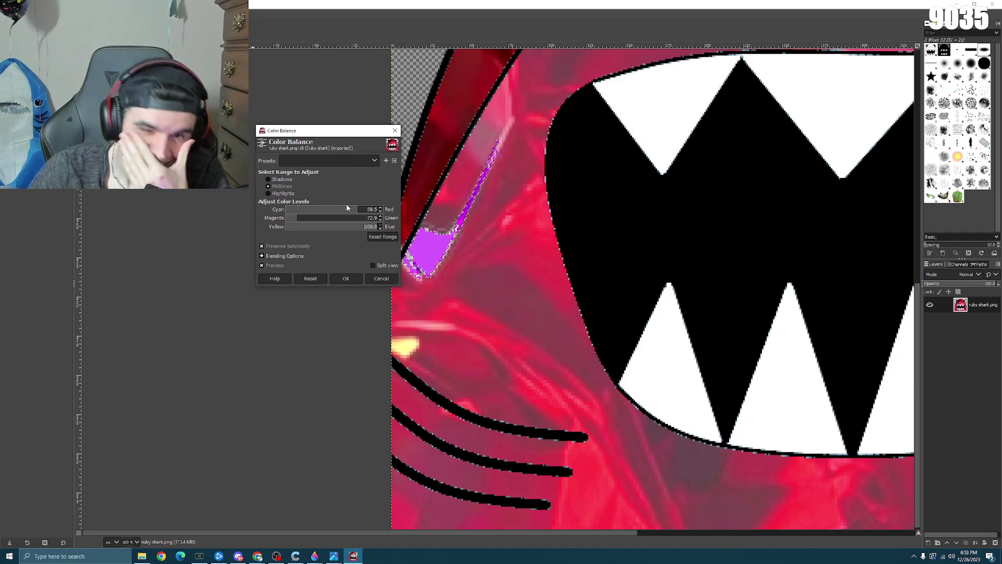
pyautogui.moveTo(318, 219)
pyautogui.mouseDown()
pyautogui.moveTo(328, 218)
pyautogui.moveTo(293, 209)
pyautogui.moveTo(379, 211)
pyautogui.moveTo(329, 212)
pyautogui.moveTo(338, 234)
pyautogui.moveTo(317, 210)
pyautogui.moveTo(355, 212)
pyautogui.moveTo(329, 210)
pyautogui.mouseUp()
pyautogui.click(329, 226)
pyautogui.click(333, 209)
pyautogui.click(350, 278)
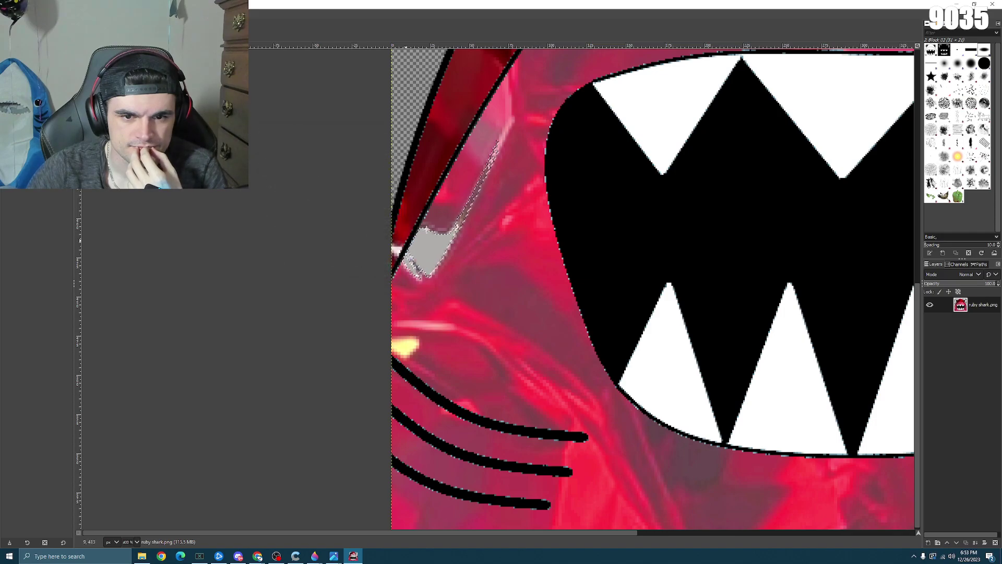
# - Clear the selection and examine the grey highlight at thumbnail size and enlarged
pyautogui.hotkey('ctrl', 'shift', 'f')
pyautogui.click(395, 131)
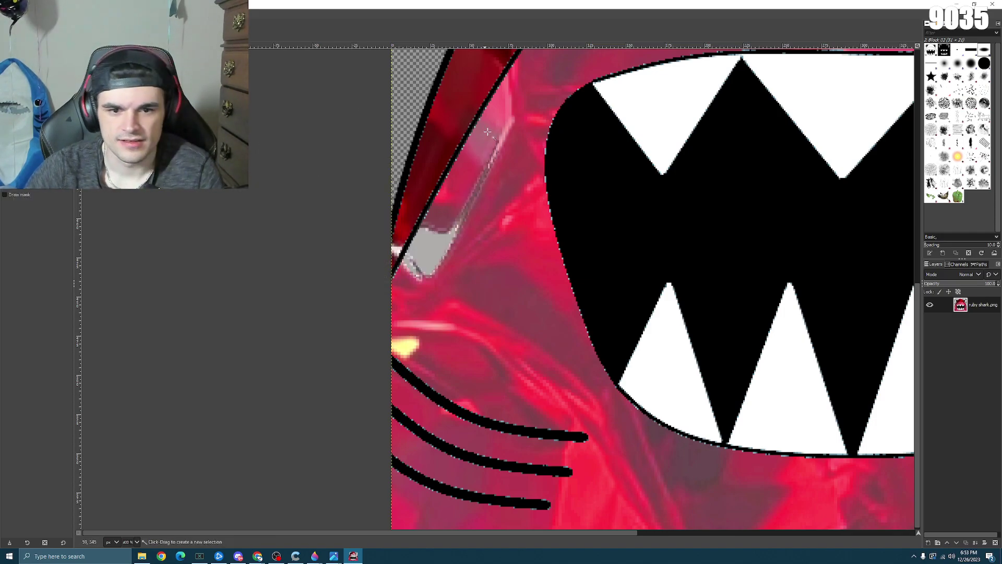
pyautogui.scroll(-10, 580, 107)
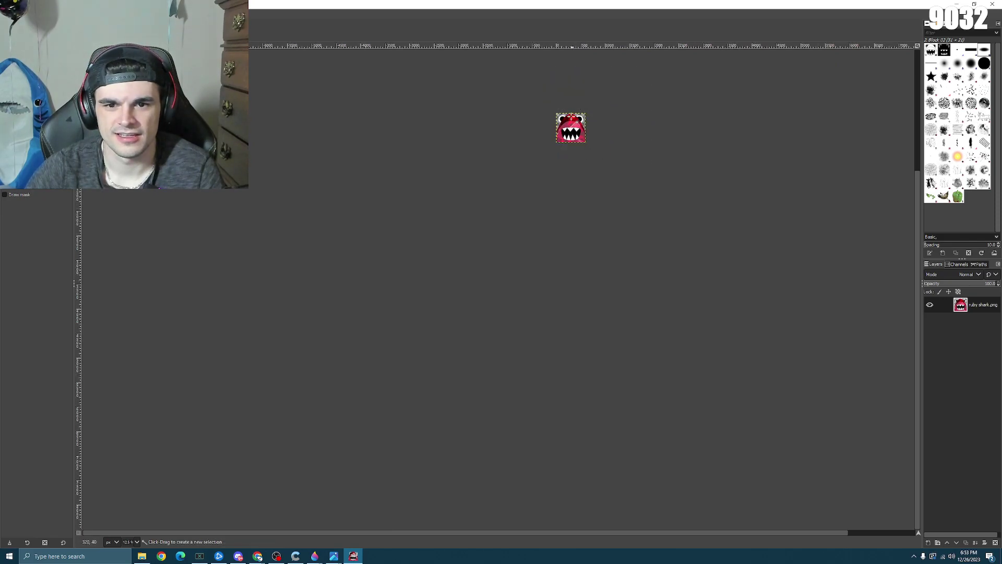
pyautogui.scroll(8, 528, 214)
pyautogui.scroll(2, 524, 224)
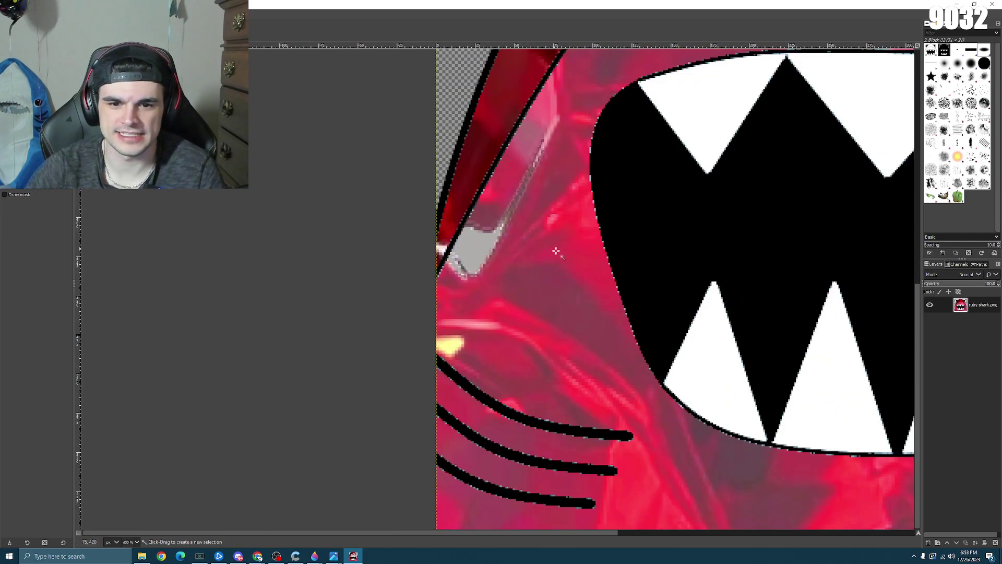
pyautogui.scroll(-10, 523, 252)
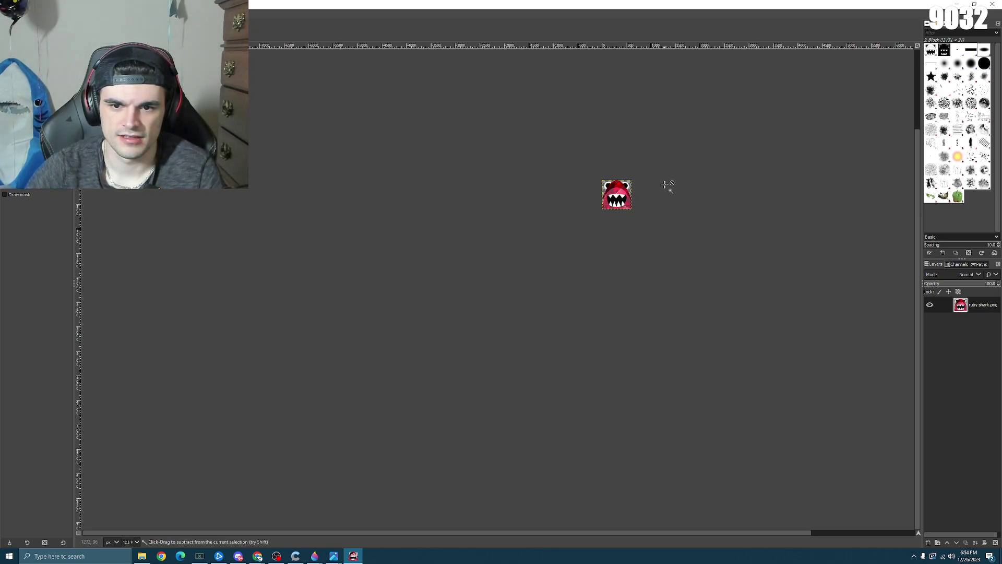
pyautogui.scroll(3, 671, 183)
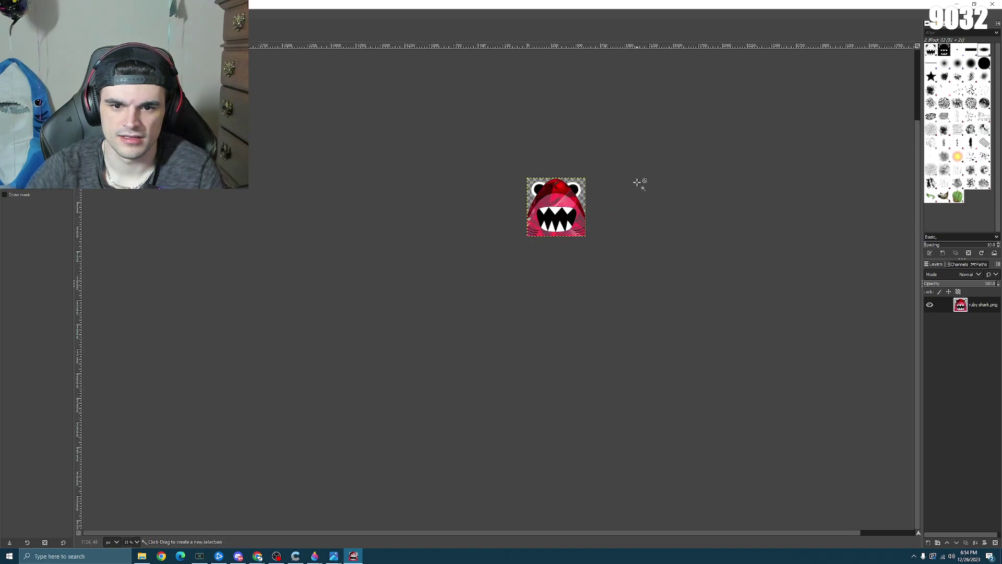
pyautogui.scroll(10, 598, 200)
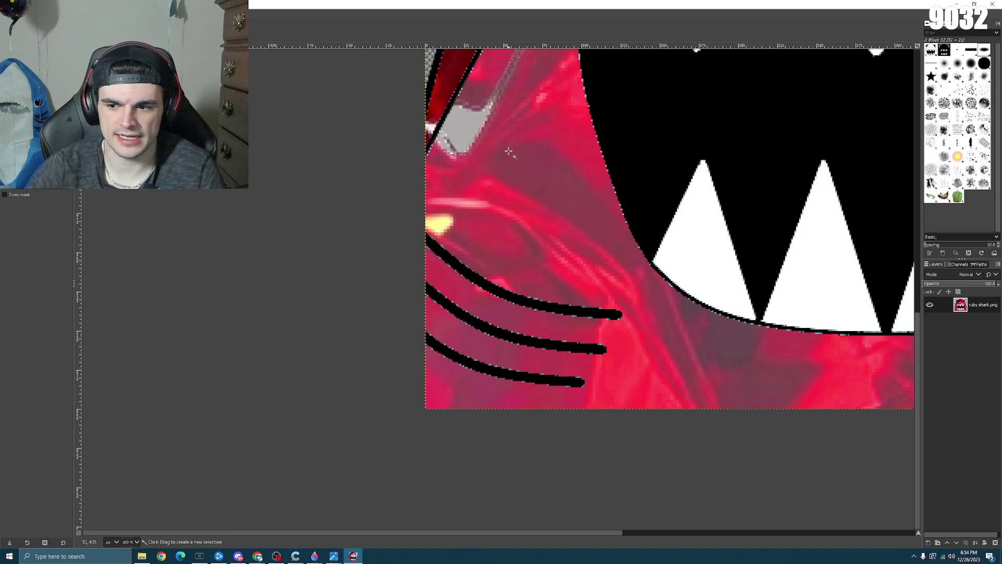
pyautogui.scroll(2, 509, 151)
pyautogui.scroll(-1, 540, 178)
# - Undo the highlight's darkening and tint, clear the selection, and check the white highlight at reduced and enlarged size
pyautogui.click(537, 178)
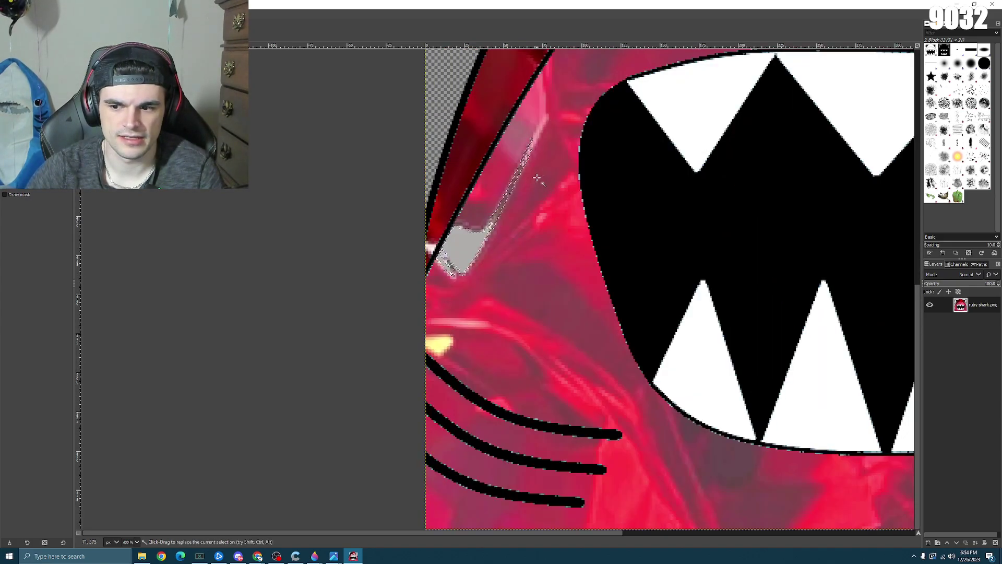
pyautogui.hotkey('ctrl', 'z')
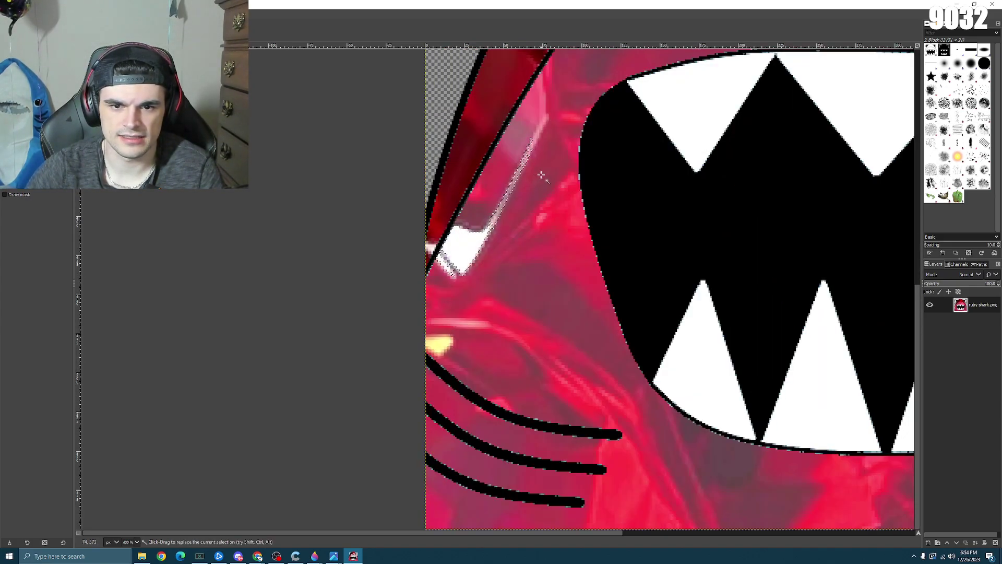
pyautogui.keyDown('ctrl'); pyautogui.scroll(-3, 541, 175); pyautogui.keyUp('ctrl')
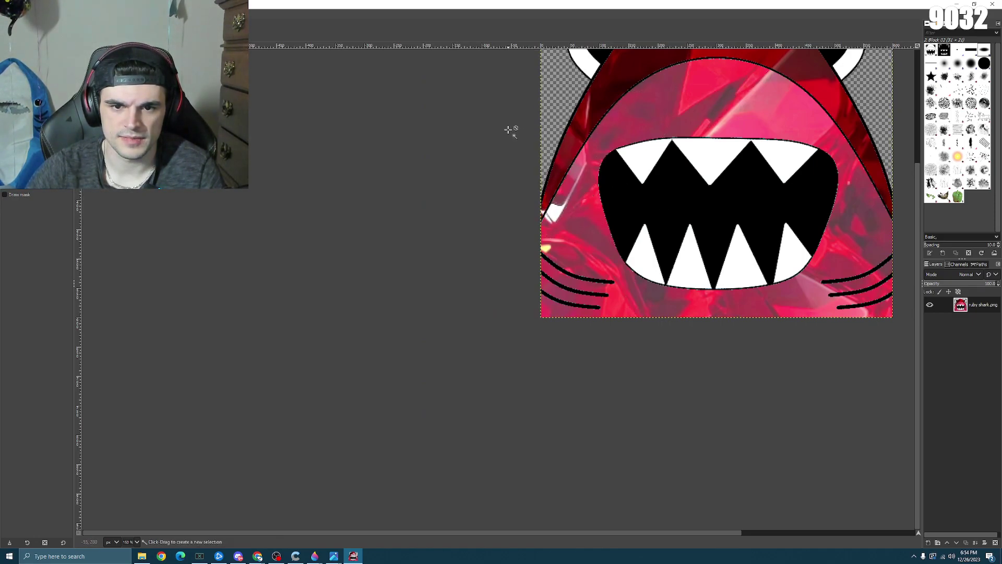
pyautogui.keyDown('ctrl'); pyautogui.scroll(4, 555, 256); pyautogui.keyUp('ctrl')
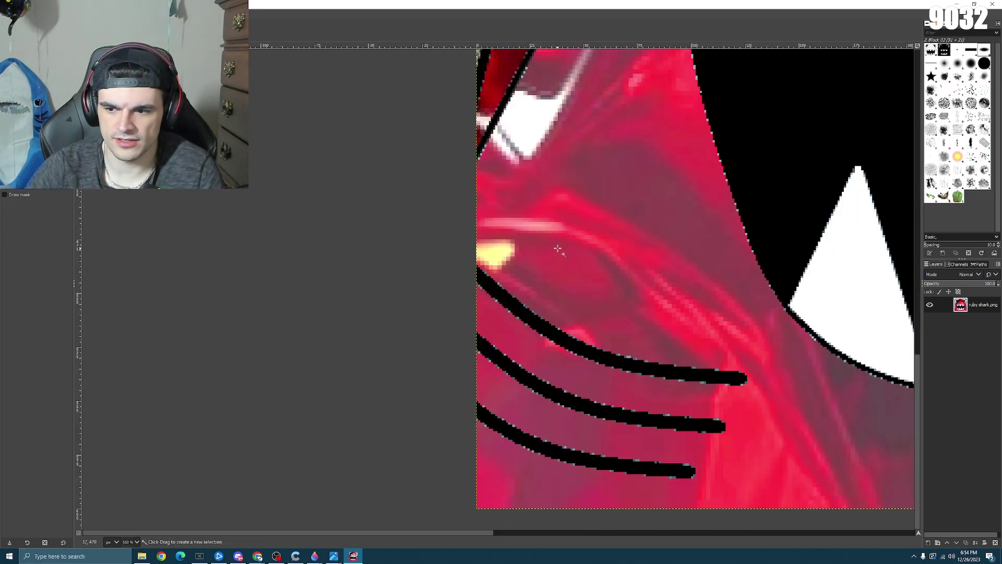
pyautogui.keyDown('ctrl'); pyautogui.scroll(-11, 593, 213); pyautogui.keyUp('ctrl')
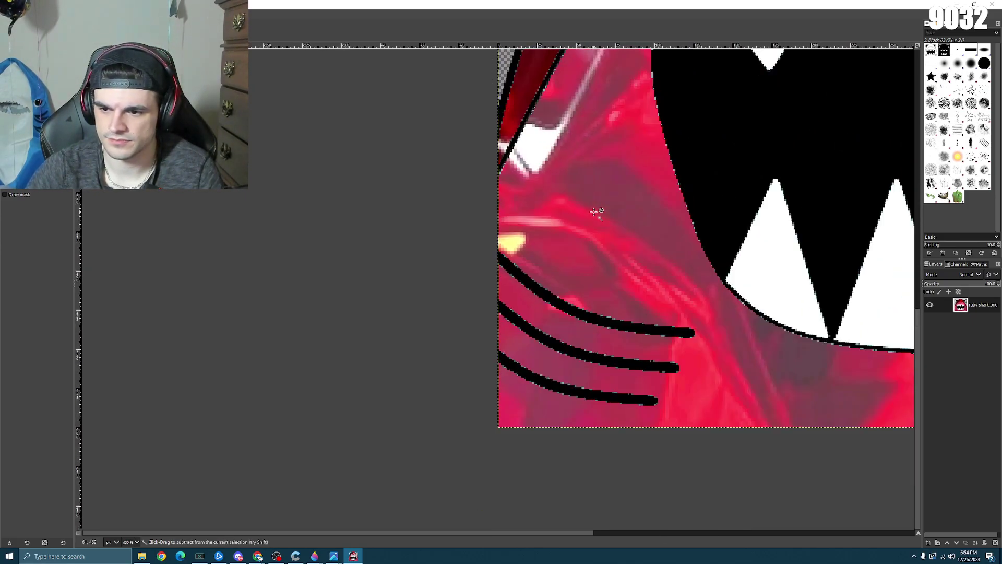
pyautogui.keyDown('ctrl'); pyautogui.scroll(-1, 766, 152); pyautogui.keyUp('ctrl')
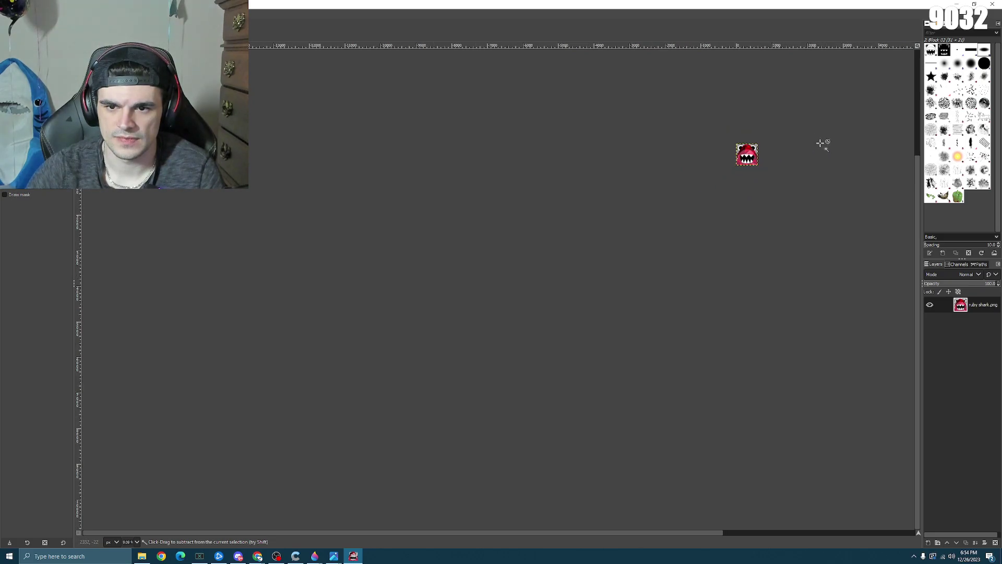
pyautogui.scroll(3, 846, 134)
pyautogui.keyDown('ctrl'); pyautogui.scroll(12, 823, 274); pyautogui.keyUp('ctrl')
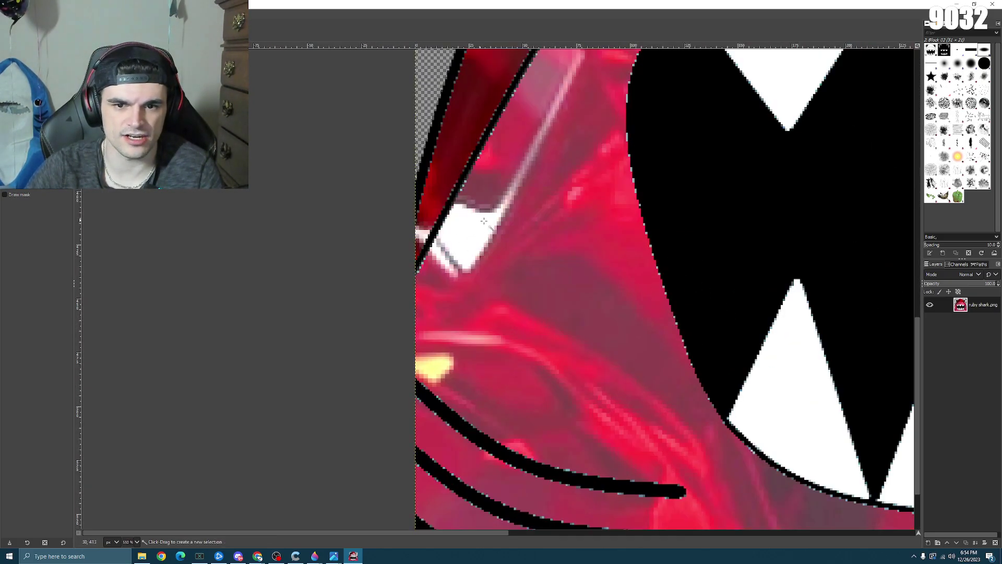
# - Select the white highlight between the face outline and the mouth with Fuzzy Select
pyautogui.click(470, 225)
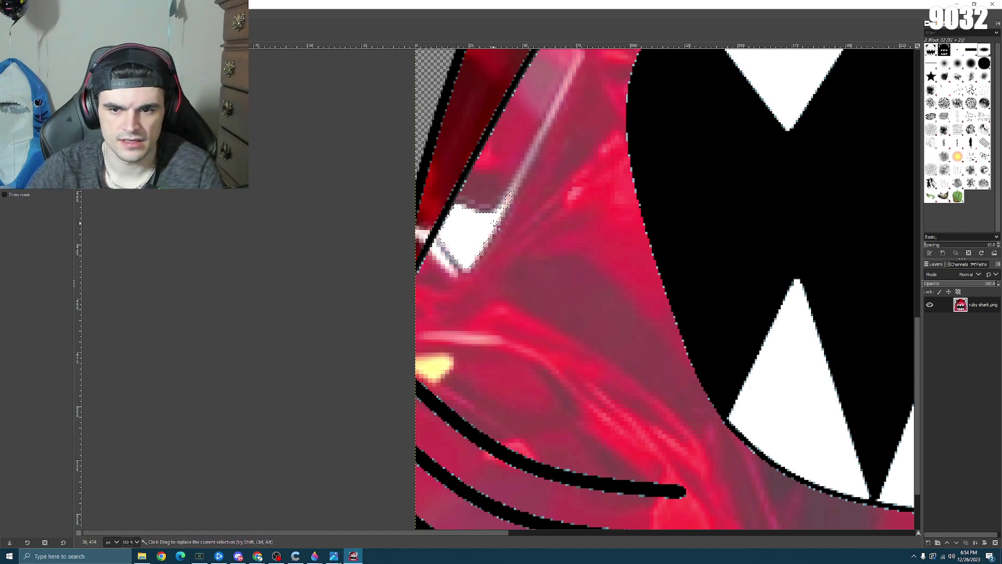
pyautogui.hotkey('alt', 'c')
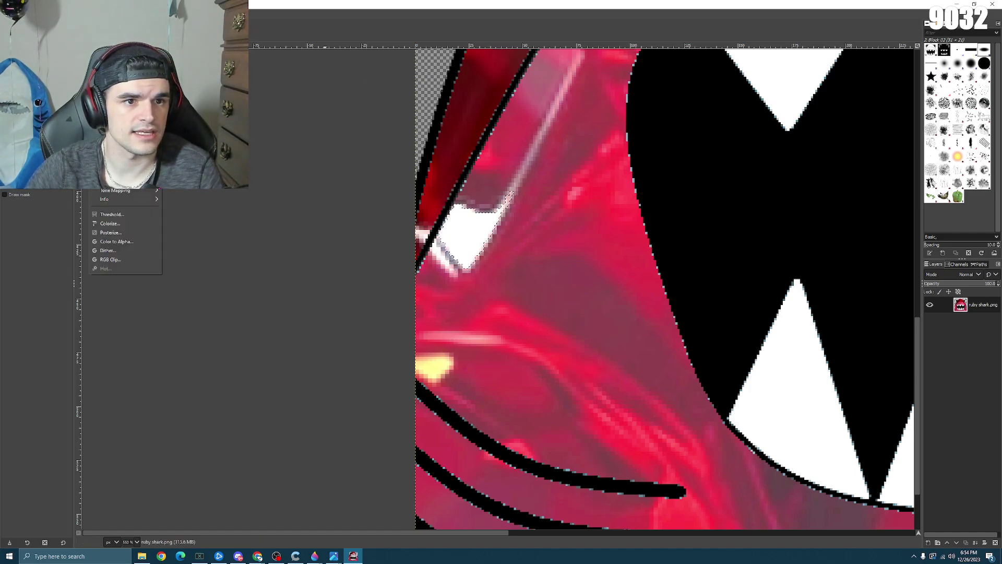
pyautogui.click(112, 68)
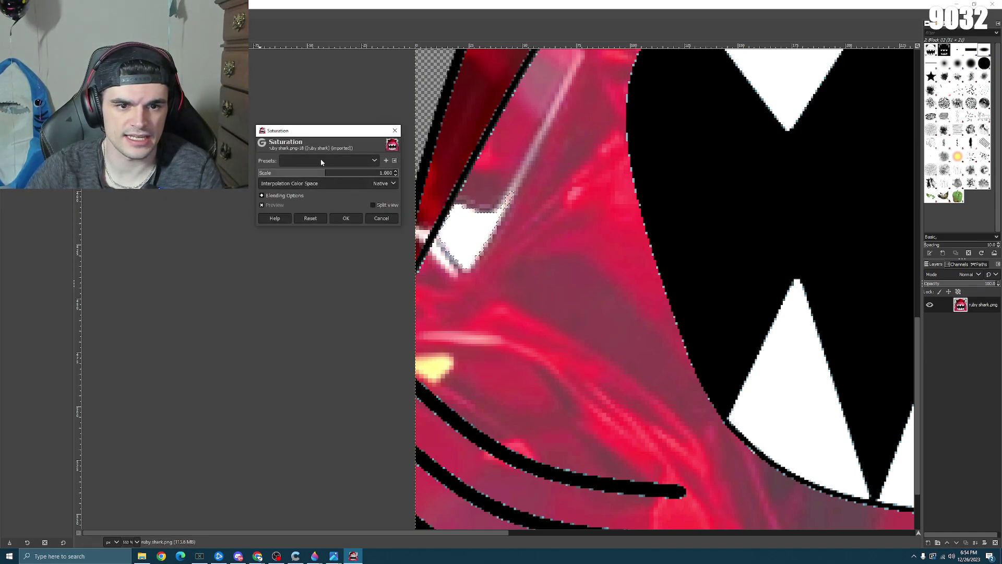
pyautogui.click(395, 130)
# - Darken the selected white highlight to light grey with Brightness-Contrast at brightness -56, and check it at thumbnail size
pyautogui.click(100, 15)
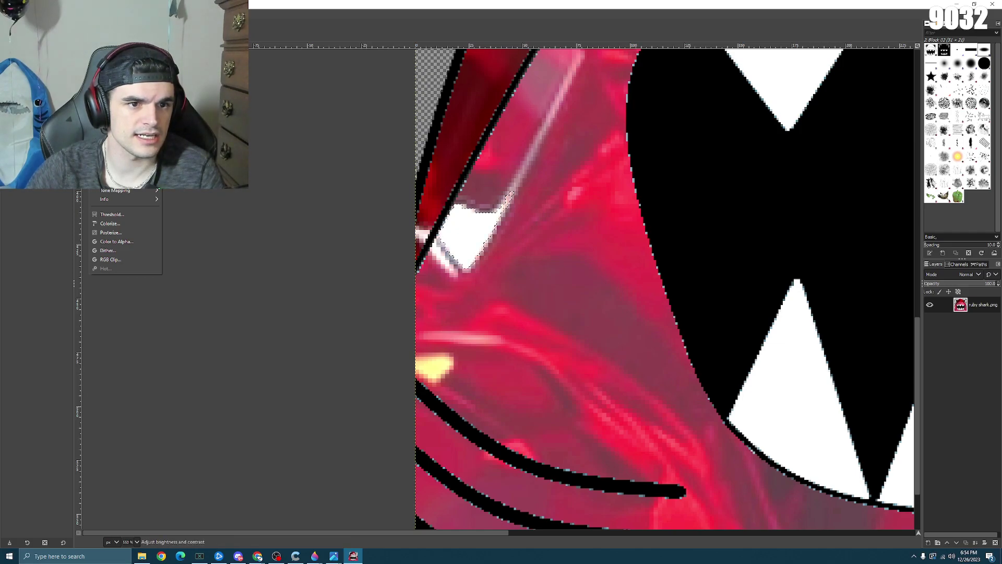
pyautogui.click(112, 85)
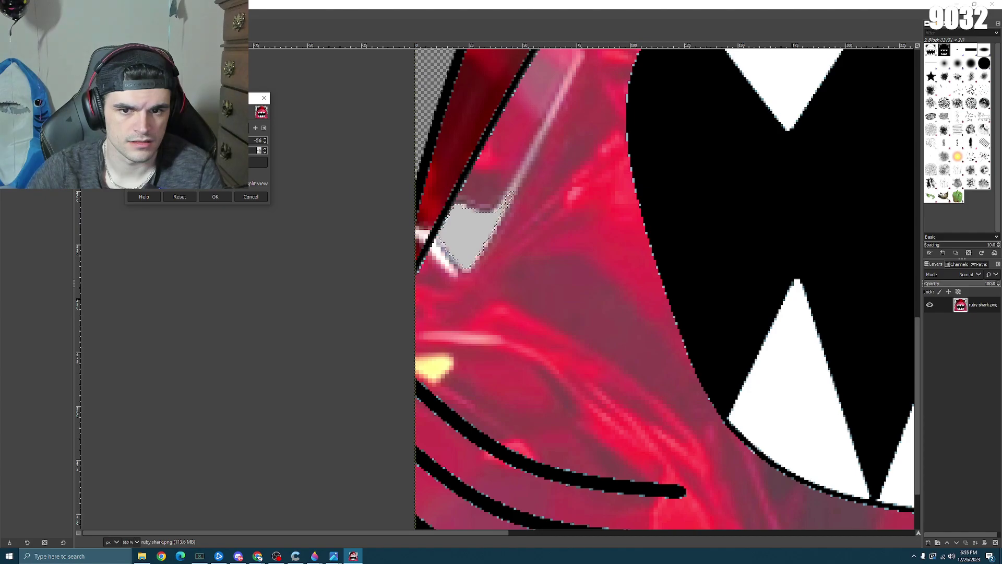
pyautogui.click(226, 199)
pyautogui.scroll(-2, 434, 204)
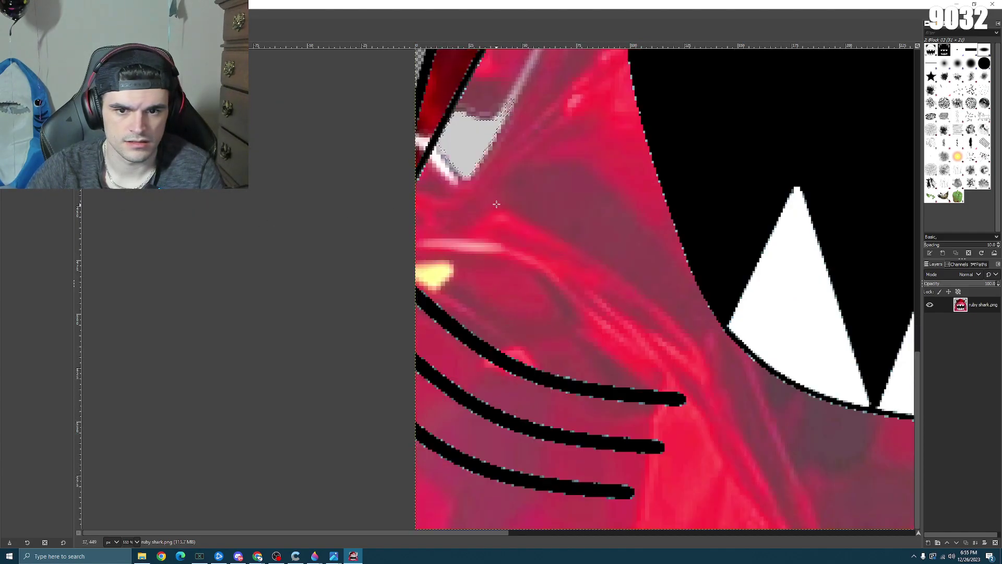
pyautogui.scroll(-10, 548, 181)
pyautogui.click(810, 150)
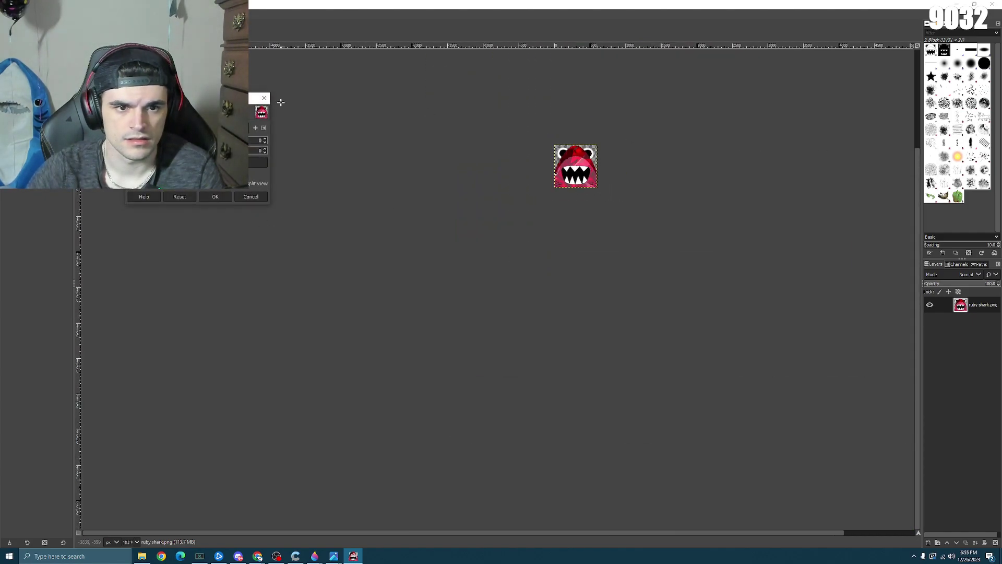
pyautogui.click(262, 97)
# - Clear the highlight selection with Fuzzy Select and view the shark face at thumbnail size
pyautogui.scroll(4, 591, 124)
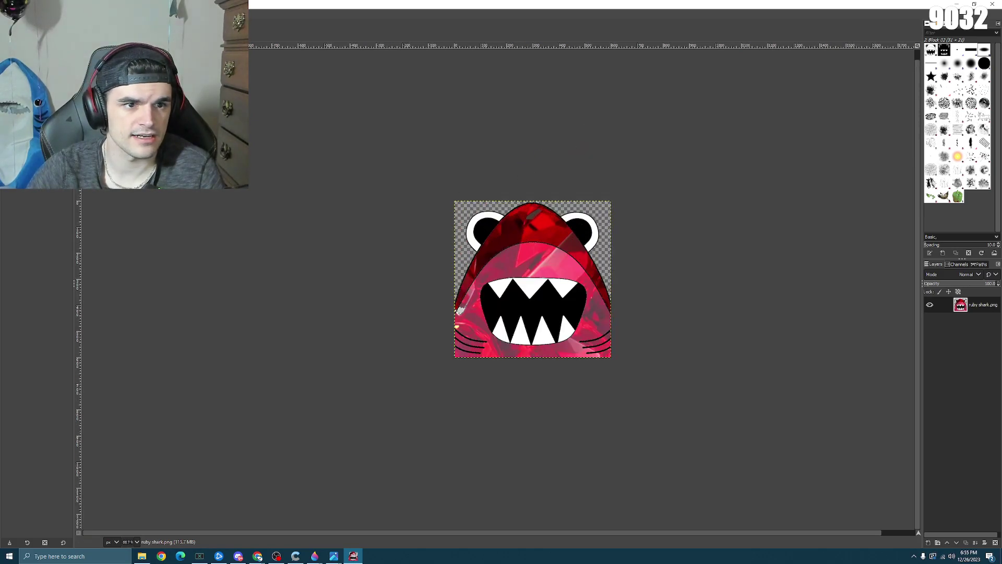
pyautogui.press('u')
pyautogui.click(601, 273)
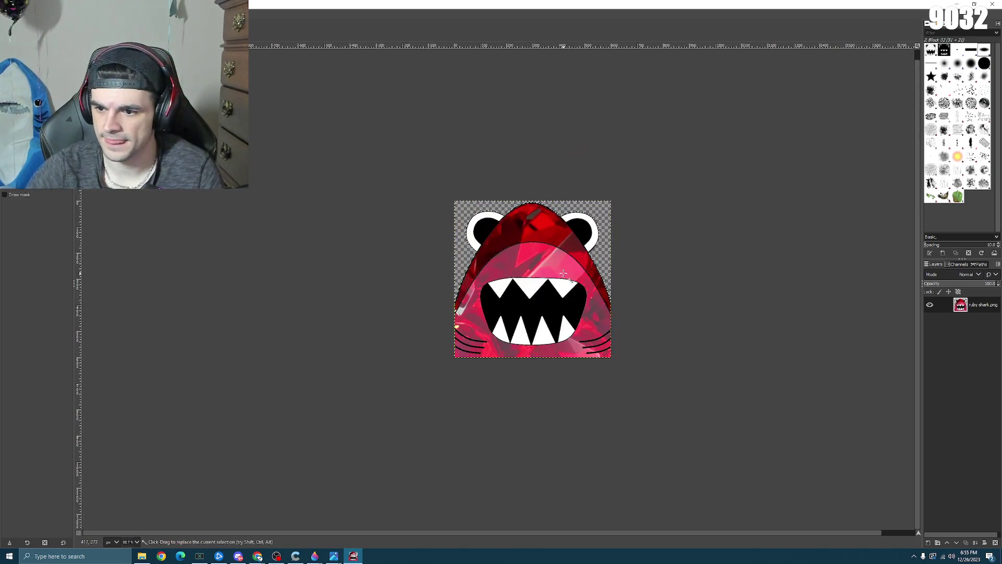
pyautogui.scroll(-5, 564, 273)
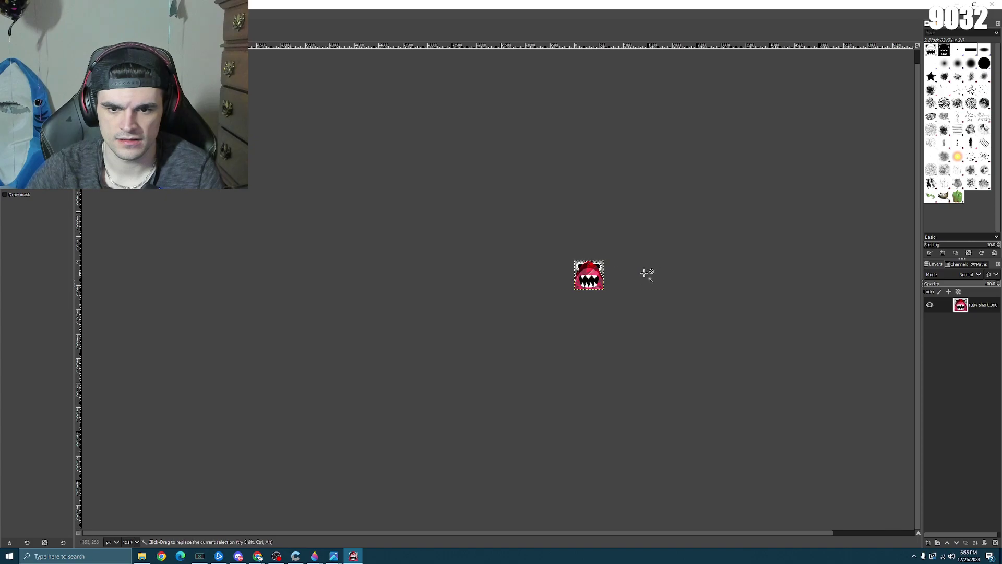
pyautogui.scroll(-1, 646, 272)
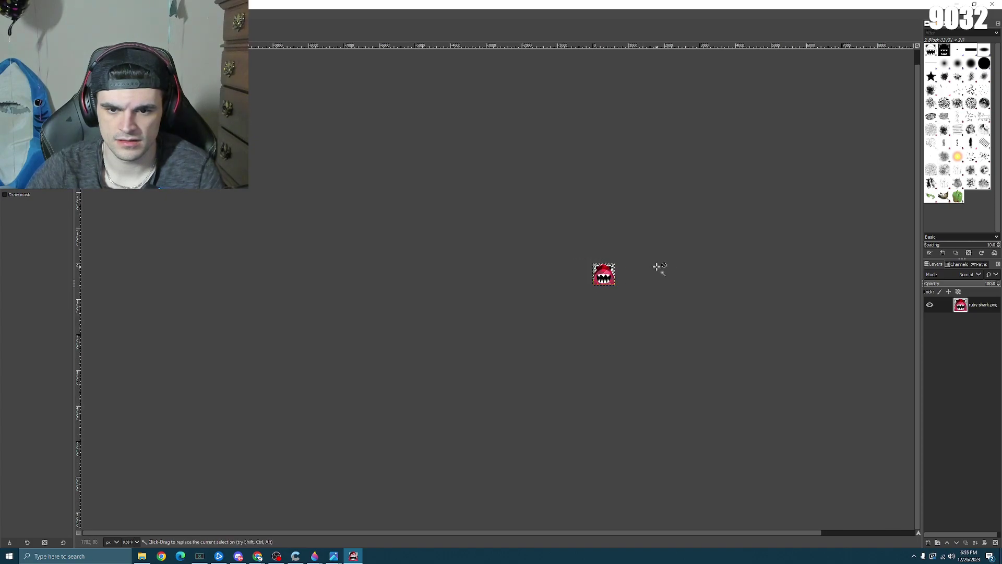
pyautogui.click(657, 266)
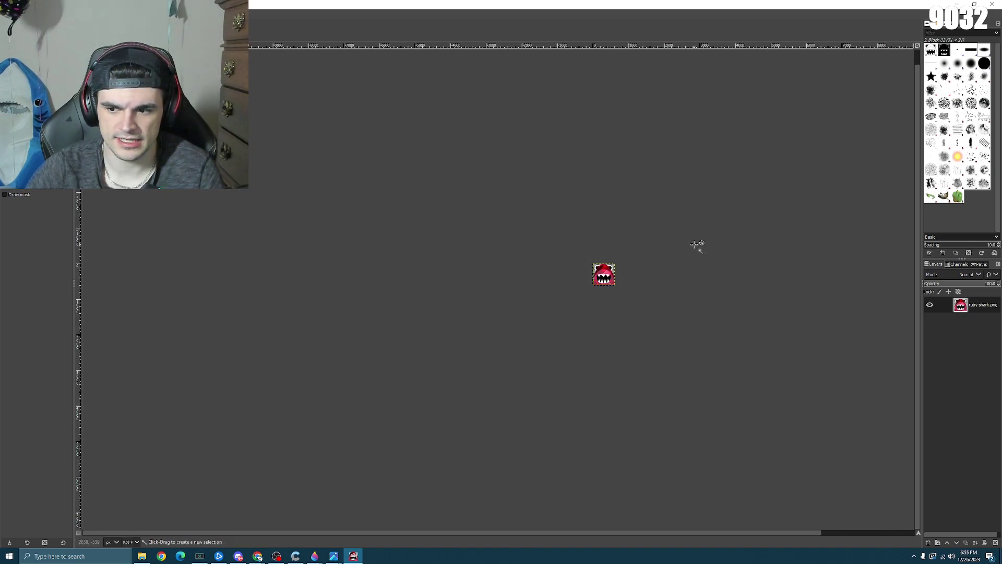
# - Examine the light grey highlight and its surroundings on the shark face at enlarged and thumbnail sizes
pyautogui.scroll(4, 694, 263)
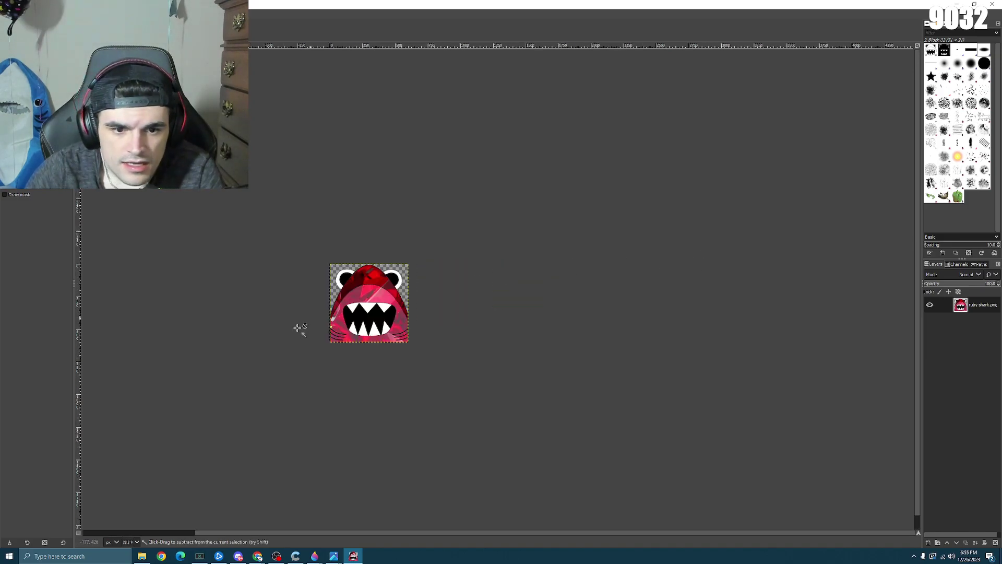
pyautogui.scroll(3, 295, 331)
pyautogui.scroll(3, 430, 247)
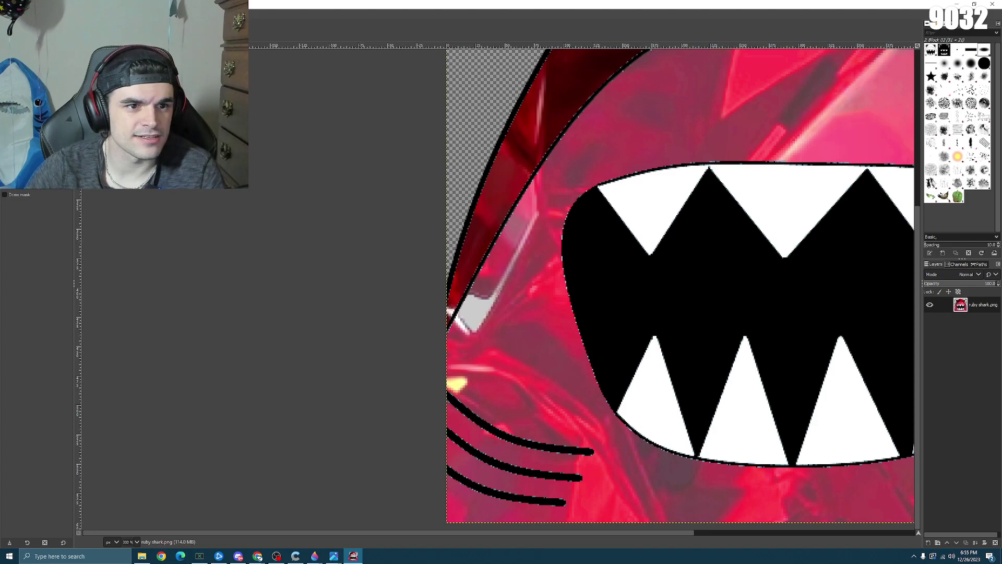
pyautogui.press('o')
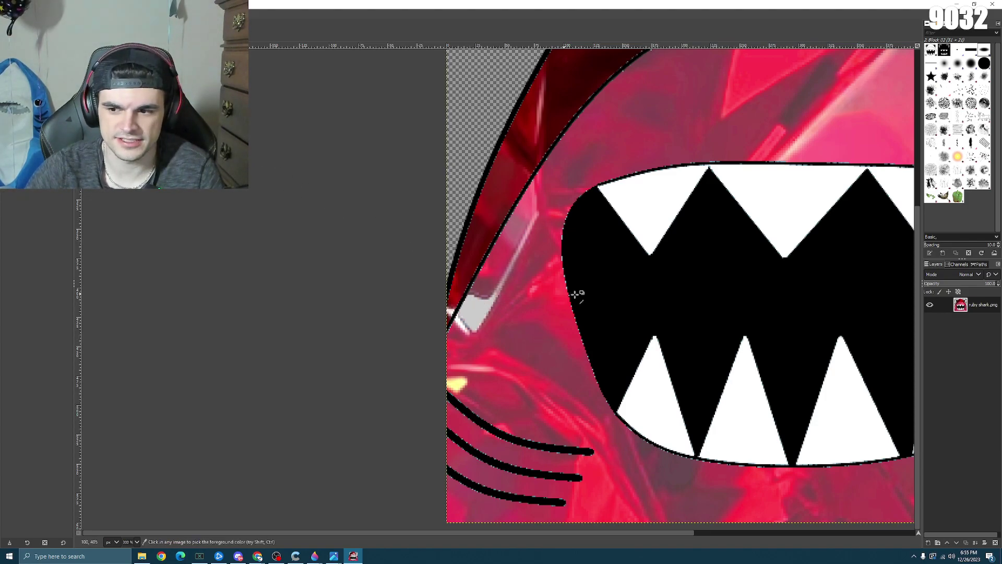
pyautogui.scroll(-3, 577, 290)
pyautogui.scroll(-1, 634, 287)
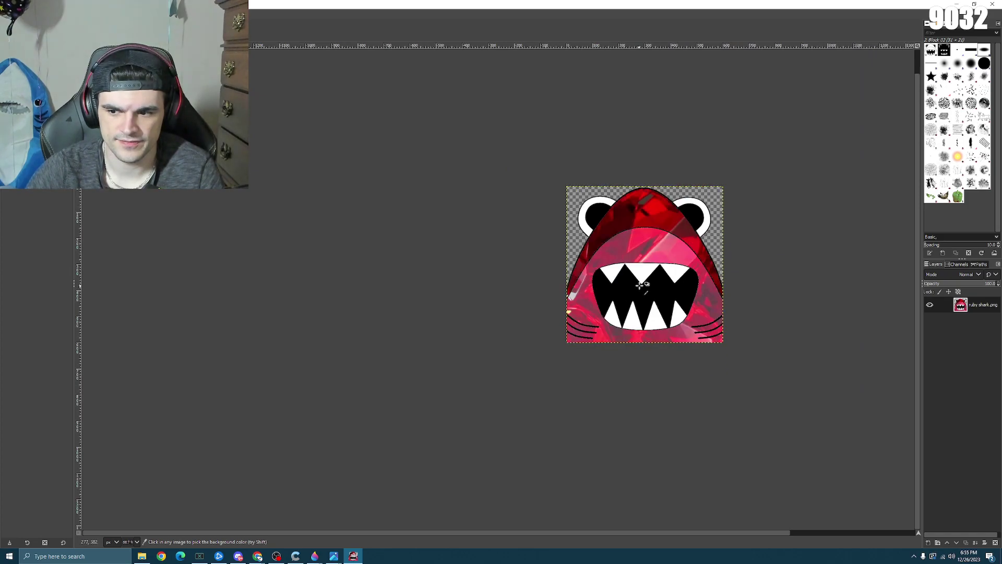
pyautogui.scroll(-1, 645, 286)
pyautogui.scroll(7, 660, 278)
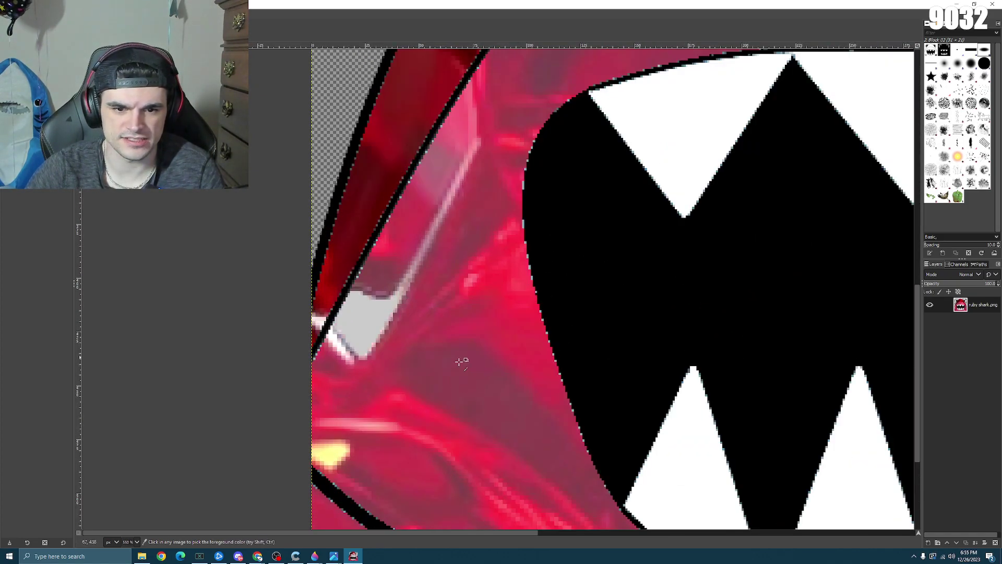
pyautogui.scroll(-1, 400, 334)
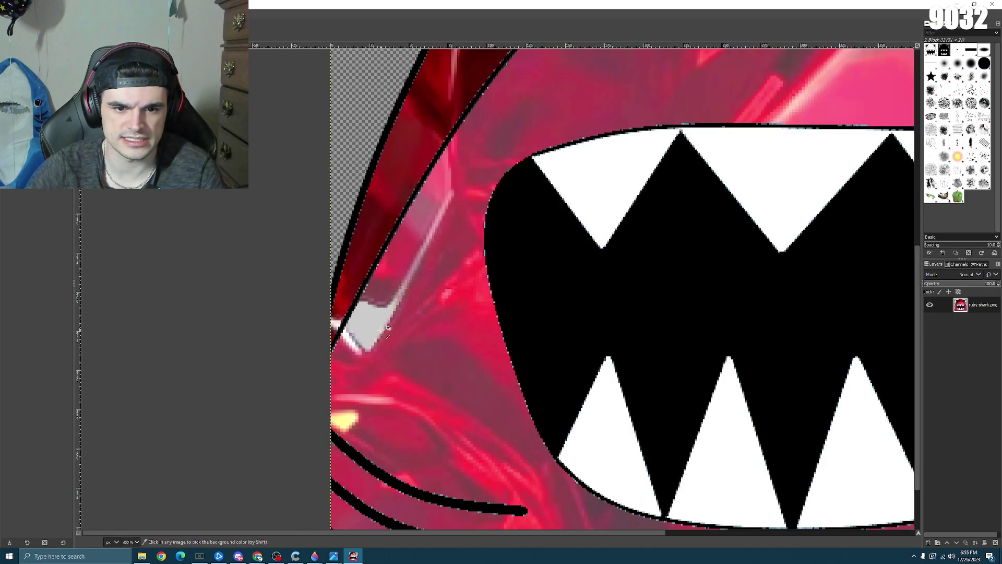
pyautogui.scroll(1, 418, 331)
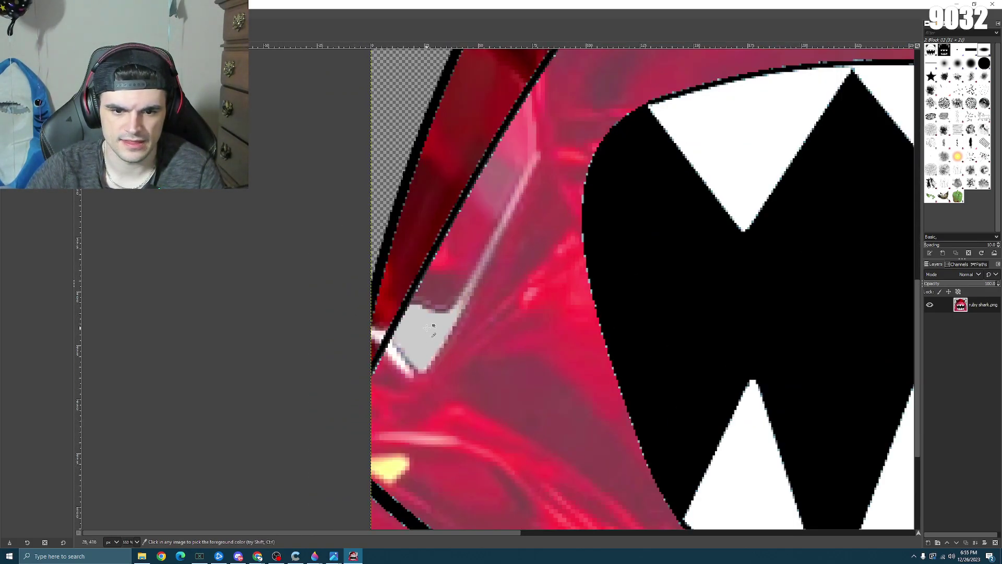
pyautogui.scroll(-2, 428, 325)
pyautogui.scroll(2, 433, 298)
pyautogui.scroll(-2, 443, 282)
pyautogui.scroll(2, 450, 276)
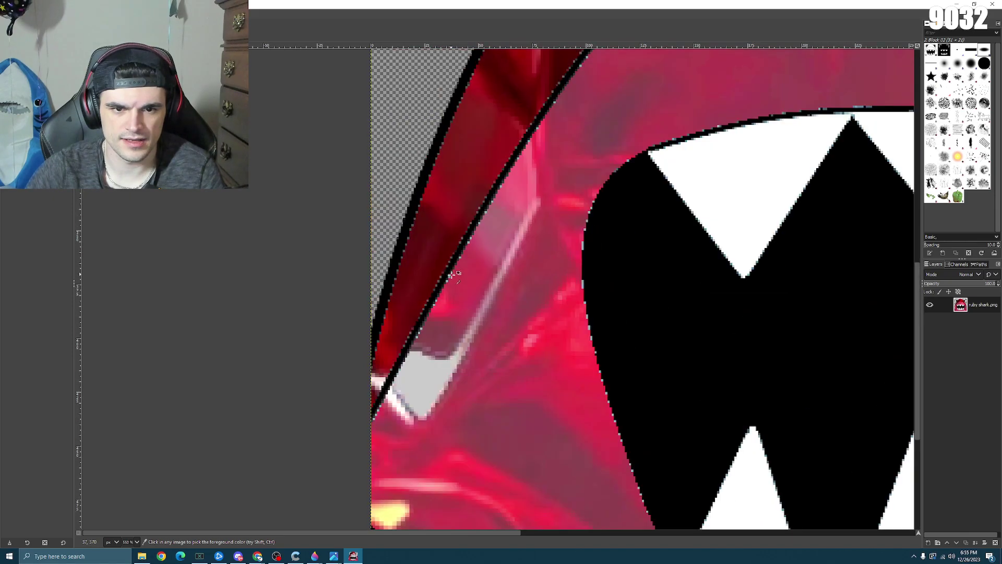
pyautogui.scroll(-4, 464, 287)
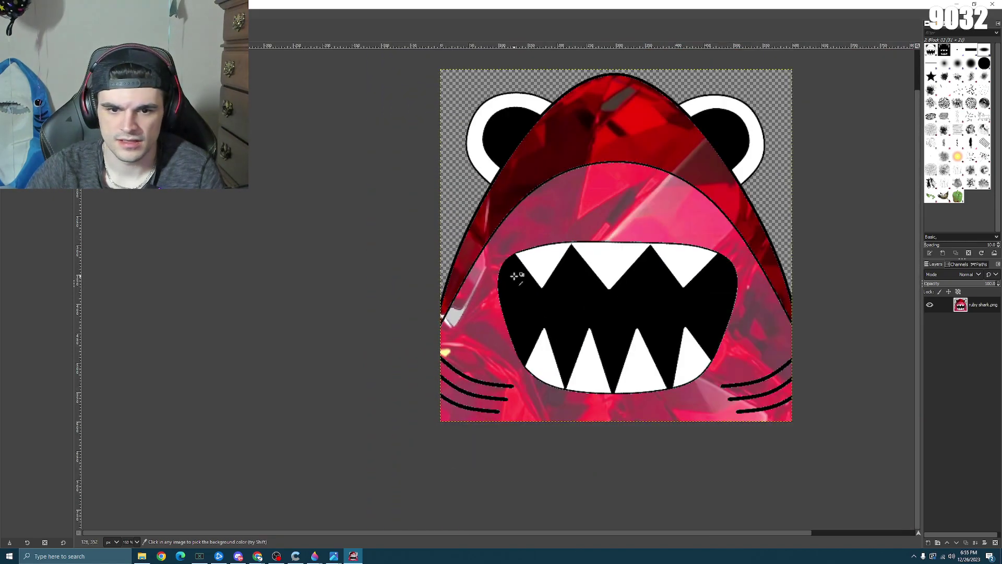
pyautogui.scroll(-3, 514, 276)
pyautogui.scroll(-4, 520, 278)
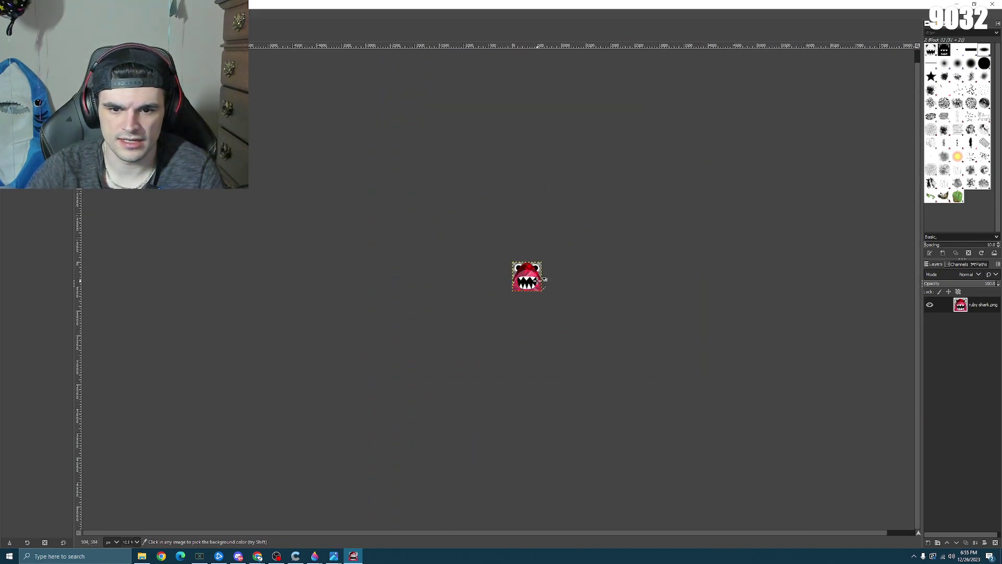
pyautogui.scroll(4, 509, 282)
pyautogui.scroll(5, 507, 282)
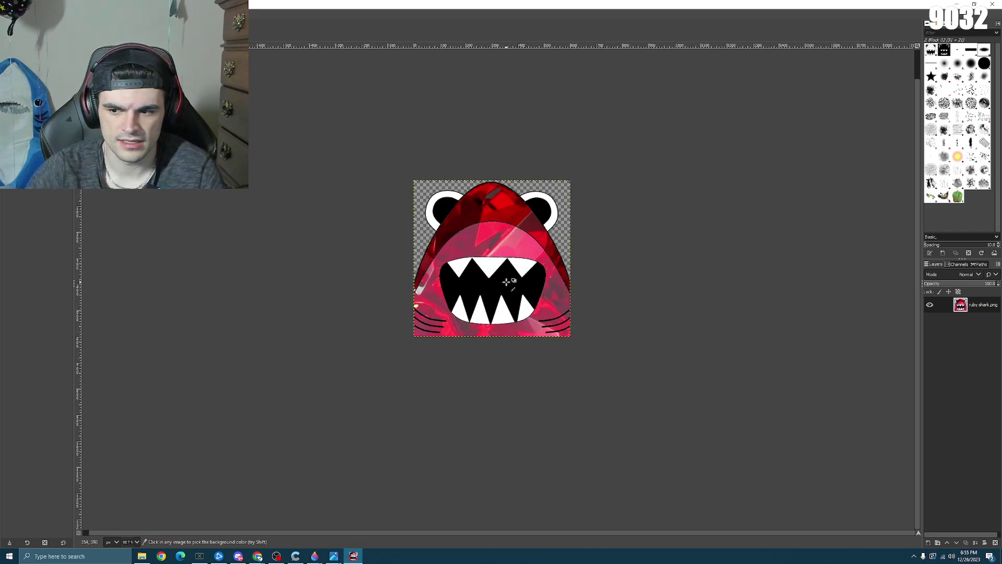
pyautogui.scroll(3, 346, 313)
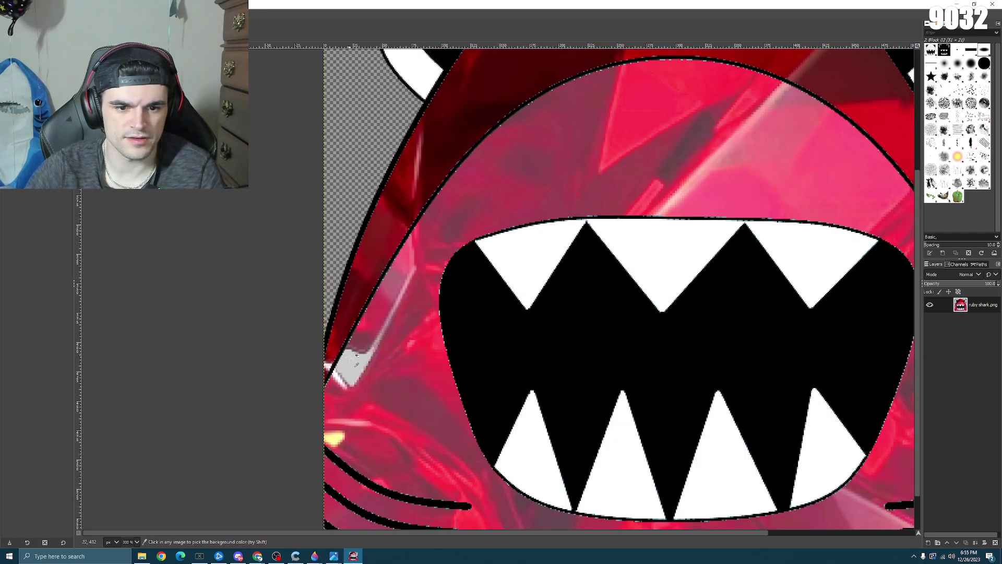
# - Select the yellow patch above the left whiskers with Fuzzy Select, adding its paler edge pixels
pyautogui.press('u')
pyautogui.click(338, 439)
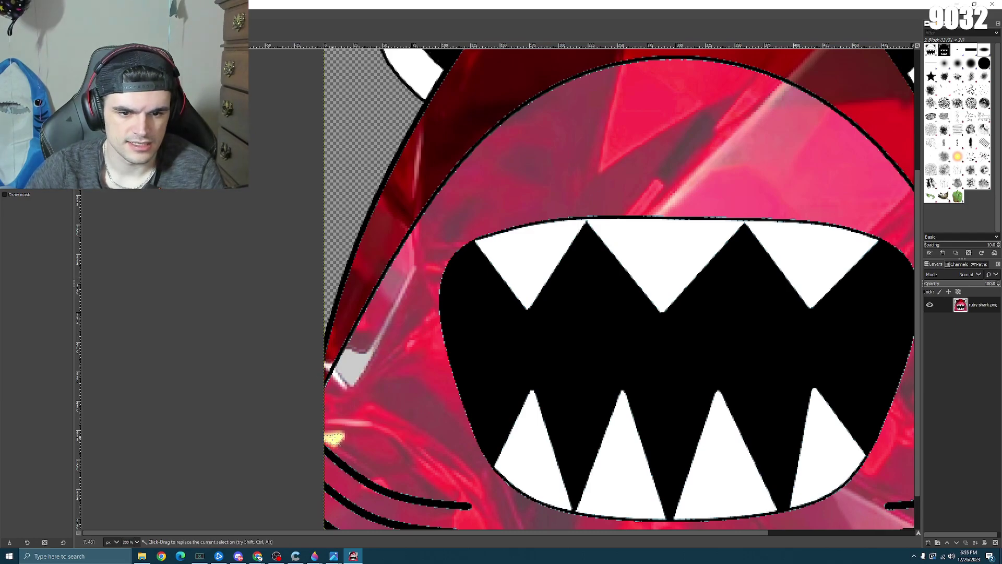
pyautogui.scroll(5, 341, 442)
pyautogui.keyDown('shift'); pyautogui.click(306, 395); pyautogui.keyUp('shift')
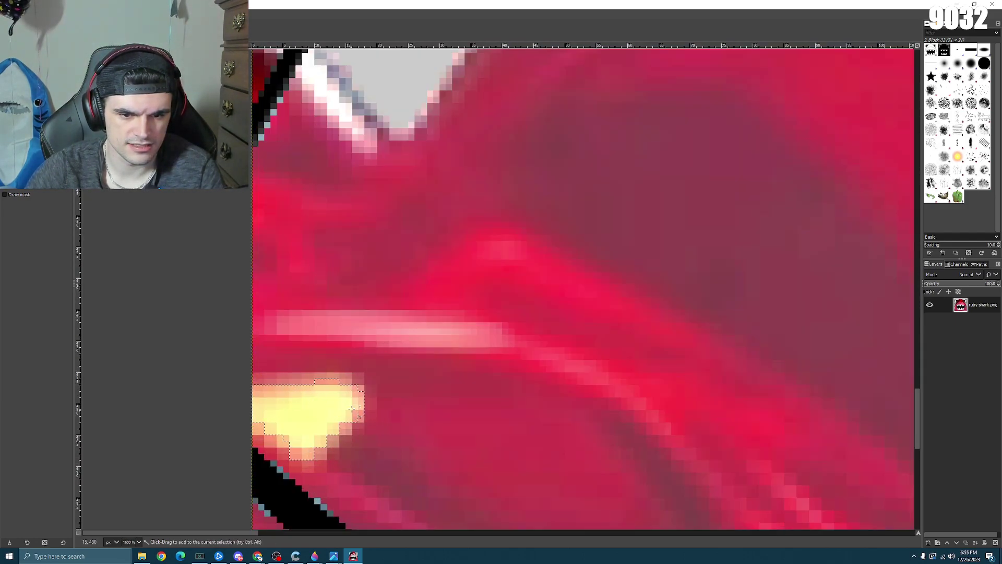
pyautogui.click(99, 13)
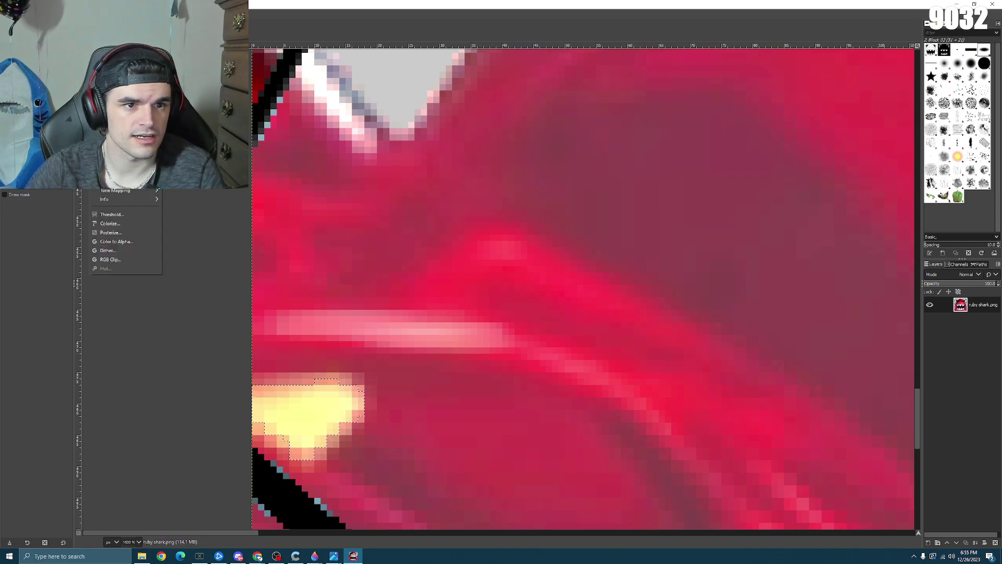
pyautogui.click(112, 29)
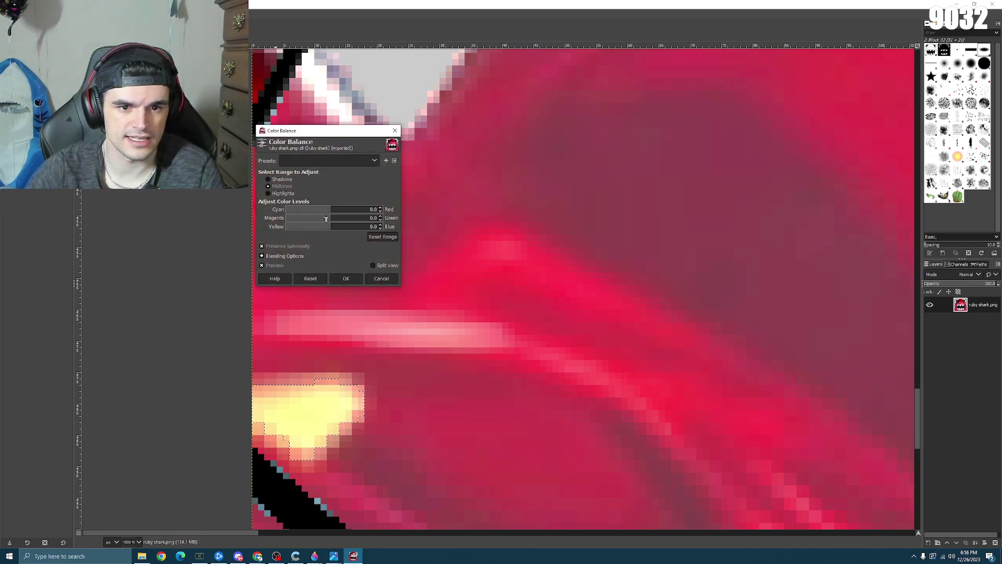
pyautogui.moveTo(337, 214); pyautogui.dragTo(394, 224)
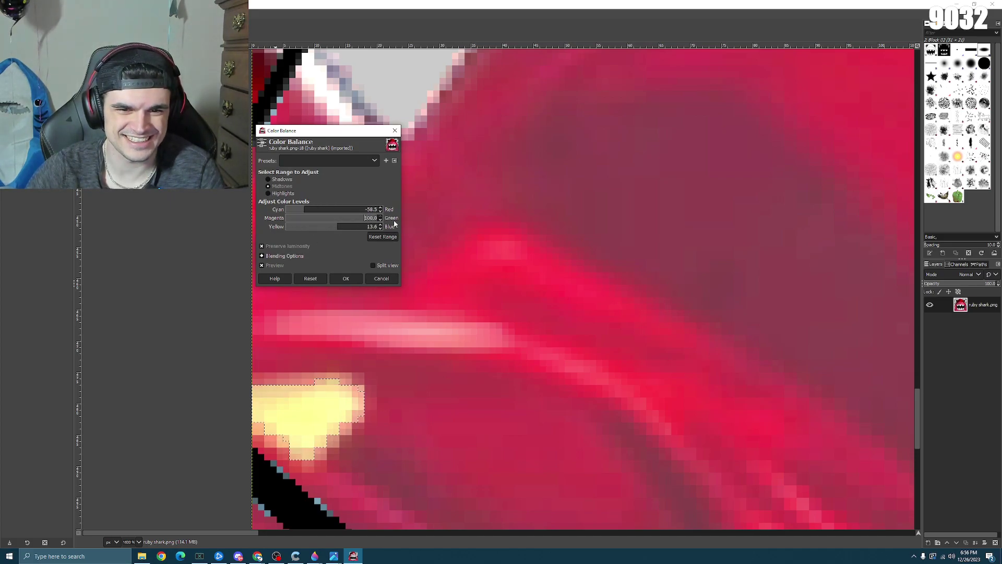
pyautogui.moveTo(335, 218); pyautogui.dragTo(284, 213)
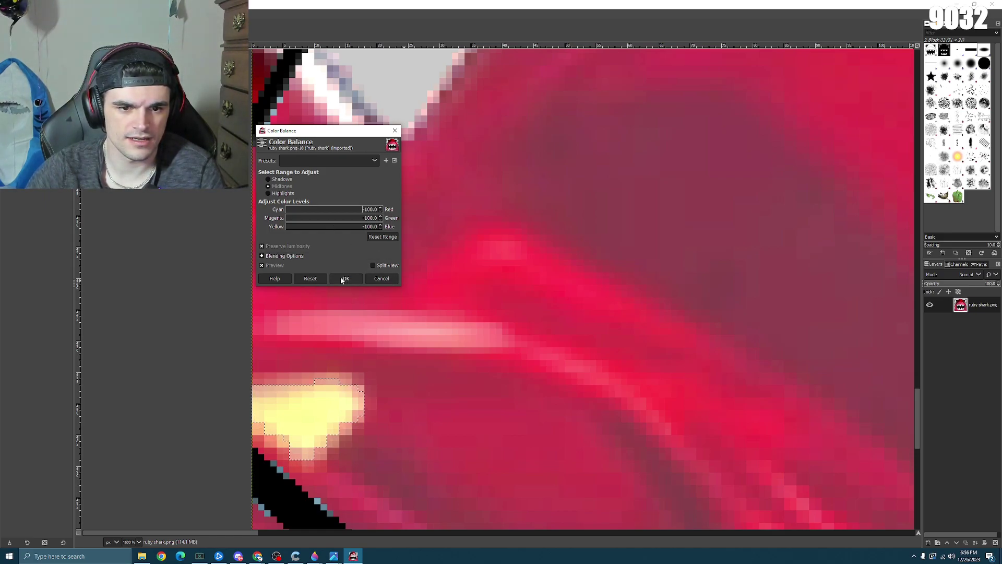
pyautogui.click(310, 278)
pyautogui.click(374, 280)
# - Mute the selected yellow patch with Brightness-Contrast and check the shark face at thumbnail size
pyautogui.click(98, 13)
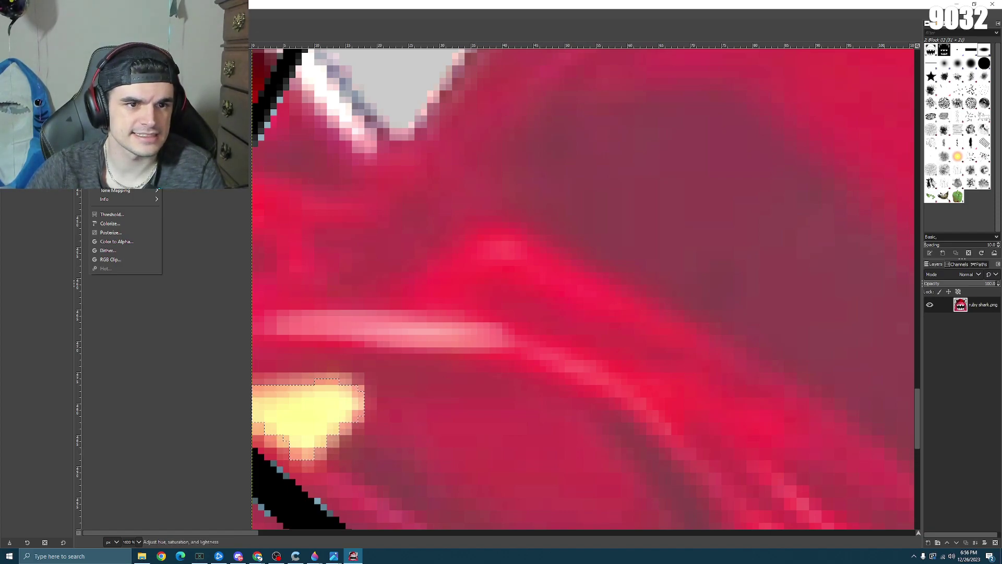
pyautogui.click(120, 88)
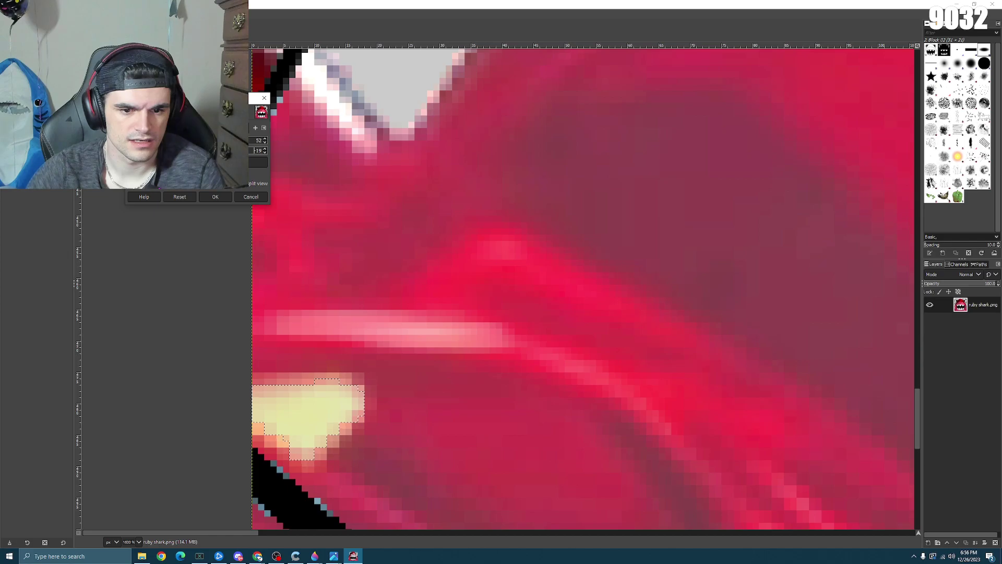
pyautogui.click(216, 197)
pyautogui.scroll(-12, 526, 144)
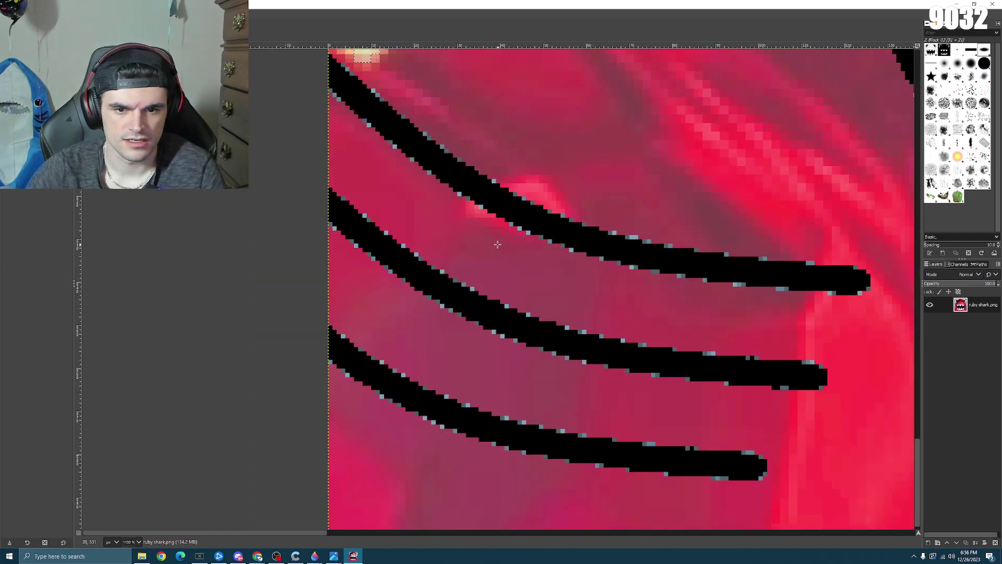
pyautogui.scroll(-3, 551, 117)
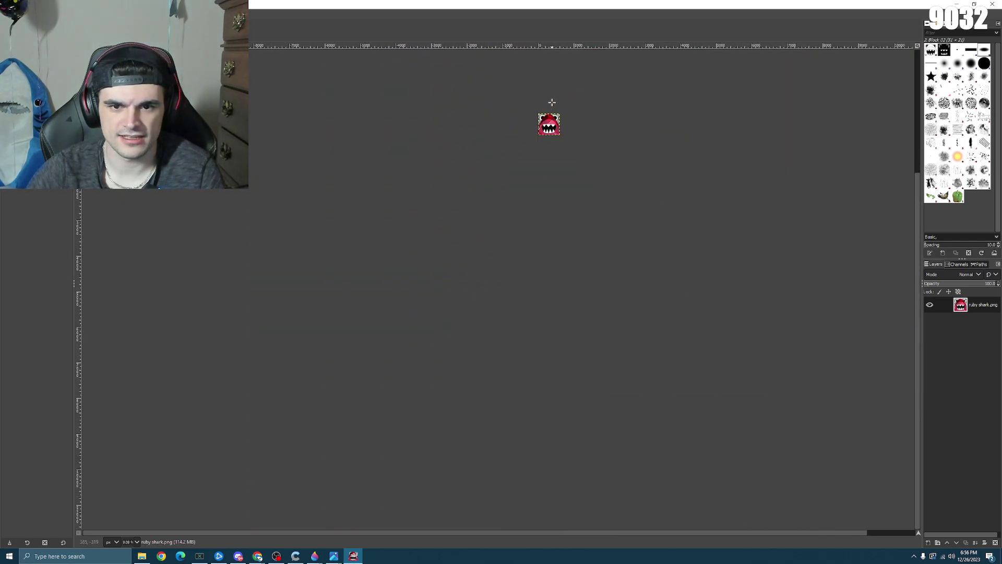
pyautogui.scroll(2, 552, 103)
pyautogui.click(627, 151)
pyautogui.click(215, 197)
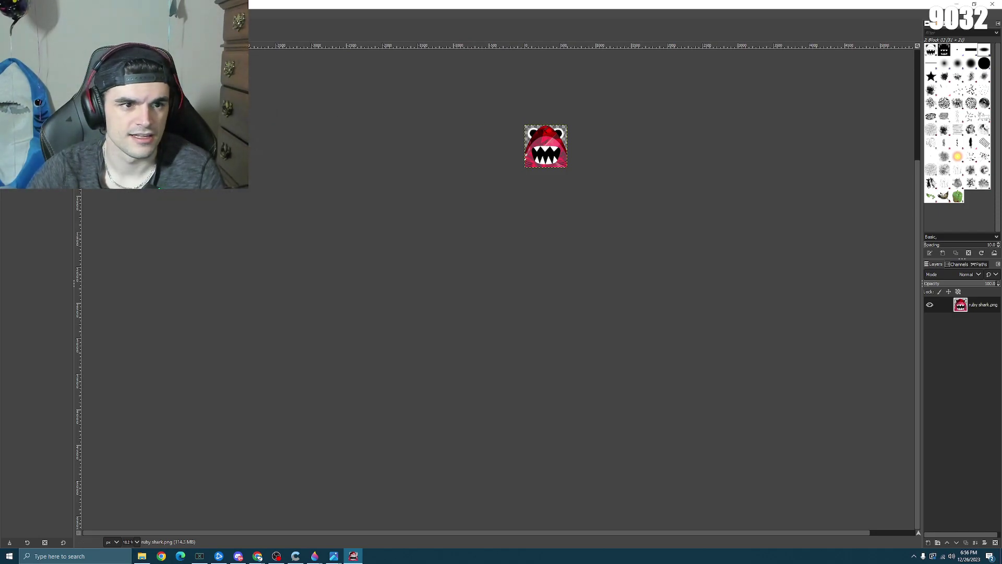
# - Select the white sliver beside the light grey highlight with Fuzzy Select and check the shark face at thumbnail size
pyautogui.press('u')
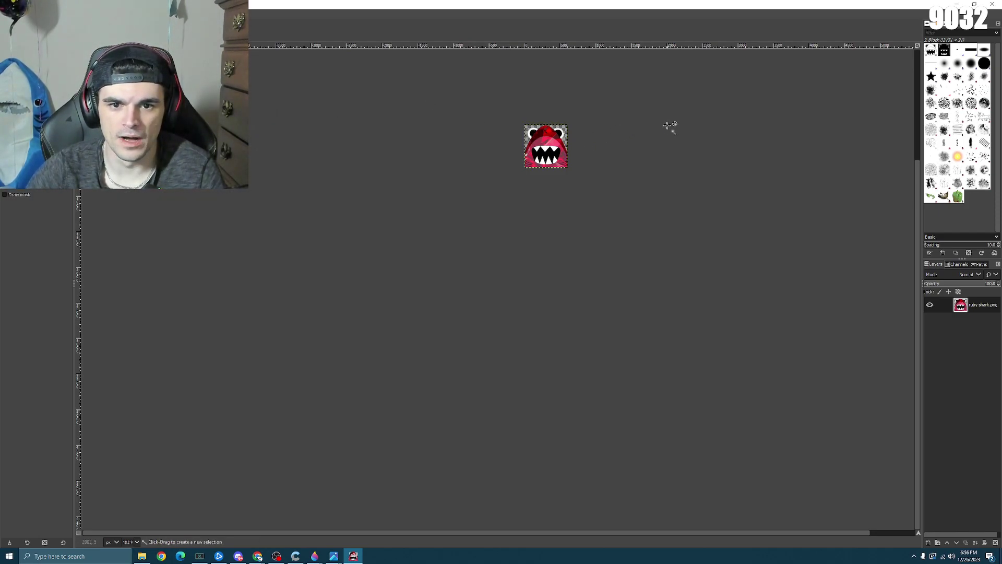
pyautogui.scroll(2, 579, 109)
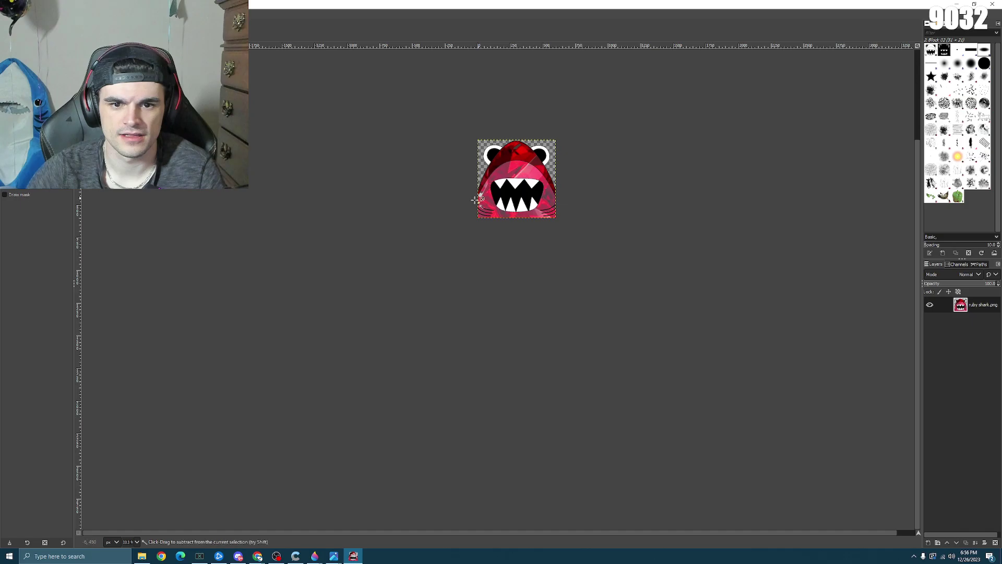
pyautogui.scroll(10, 477, 200)
pyautogui.click(382, 150)
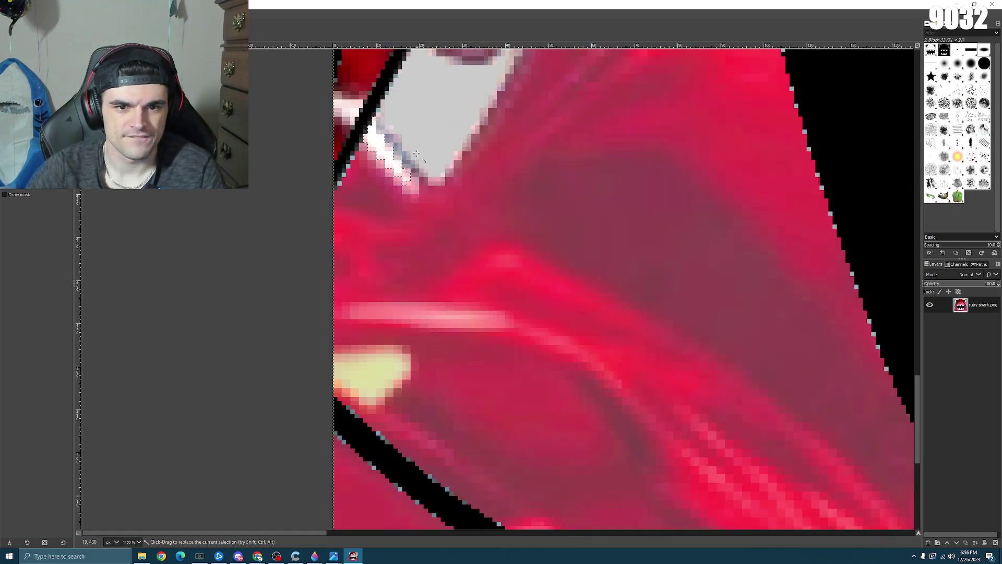
pyautogui.scroll(-3, 407, 154)
pyautogui.scroll(5, 399, 95)
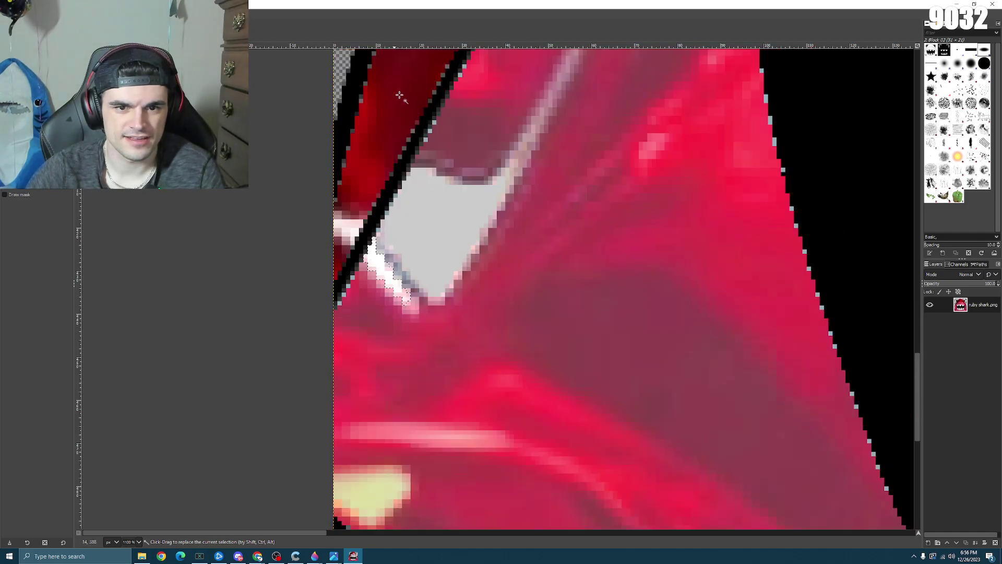
pyautogui.keyDown('ctrl'); pyautogui.scroll(-3, 522, 154); pyautogui.keyUp('ctrl')
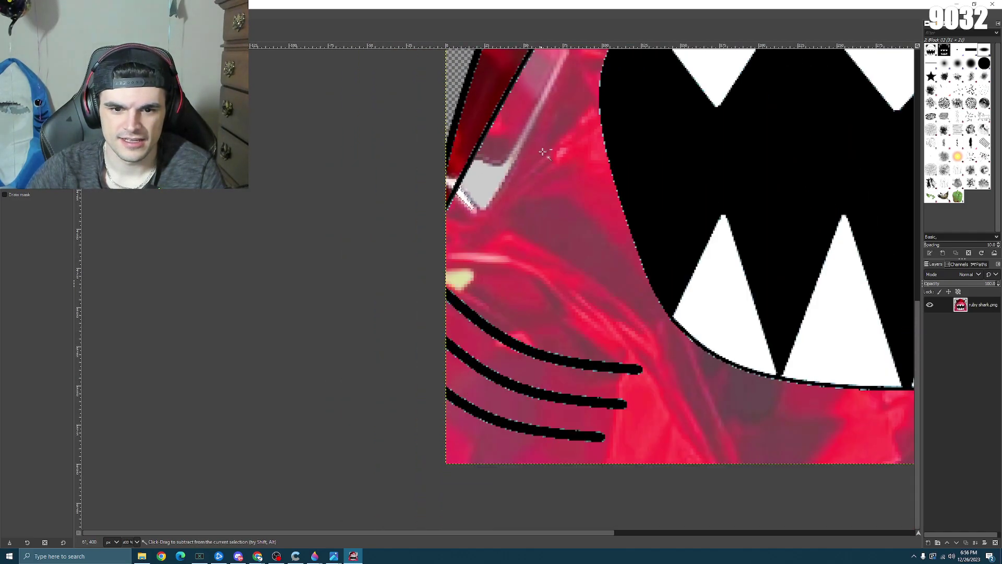
pyautogui.keyDown('ctrl'); pyautogui.scroll(-9, 543, 152); pyautogui.keyUp('ctrl')
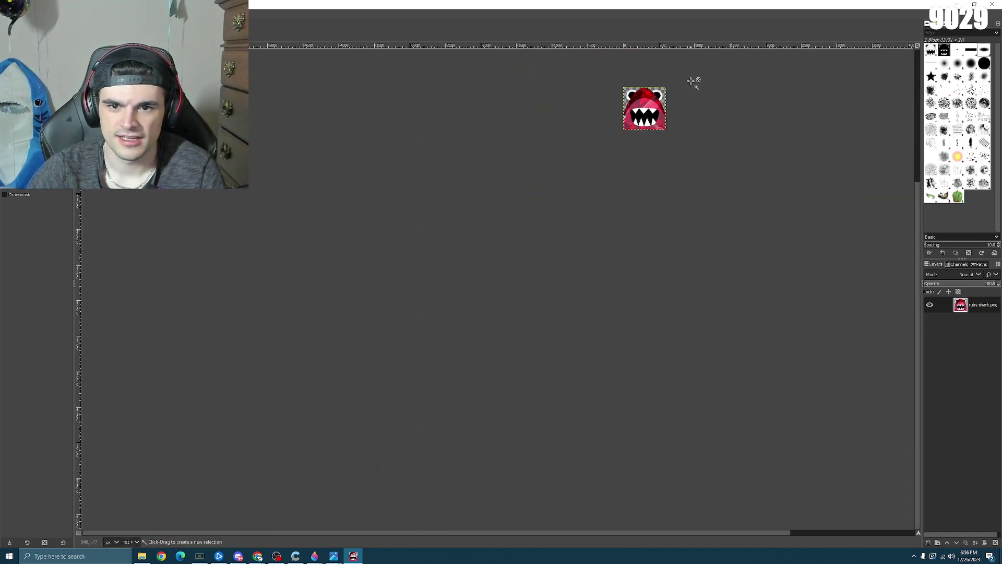
pyautogui.scroll(5, 691, 79)
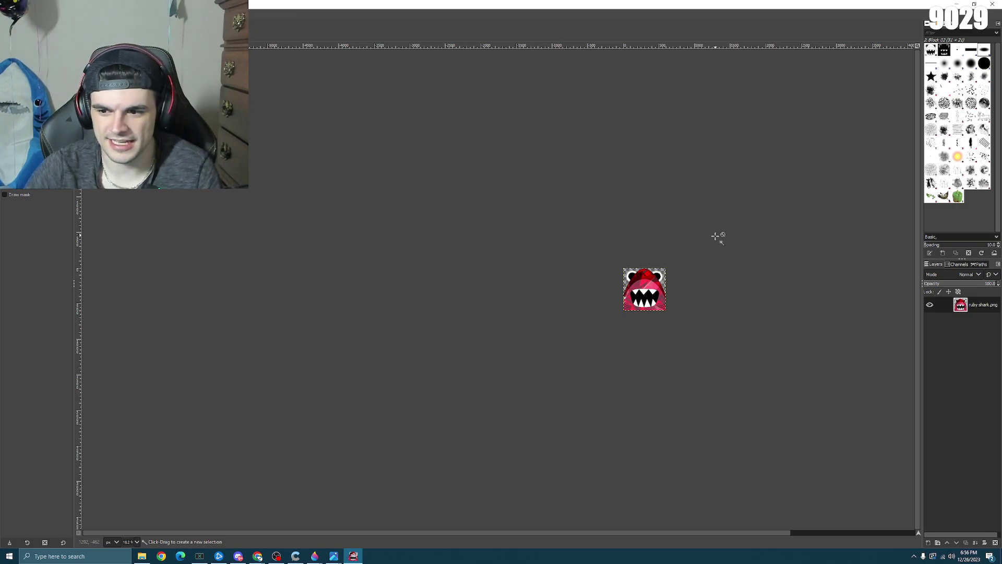
pyautogui.scroll(-1, 683, 282)
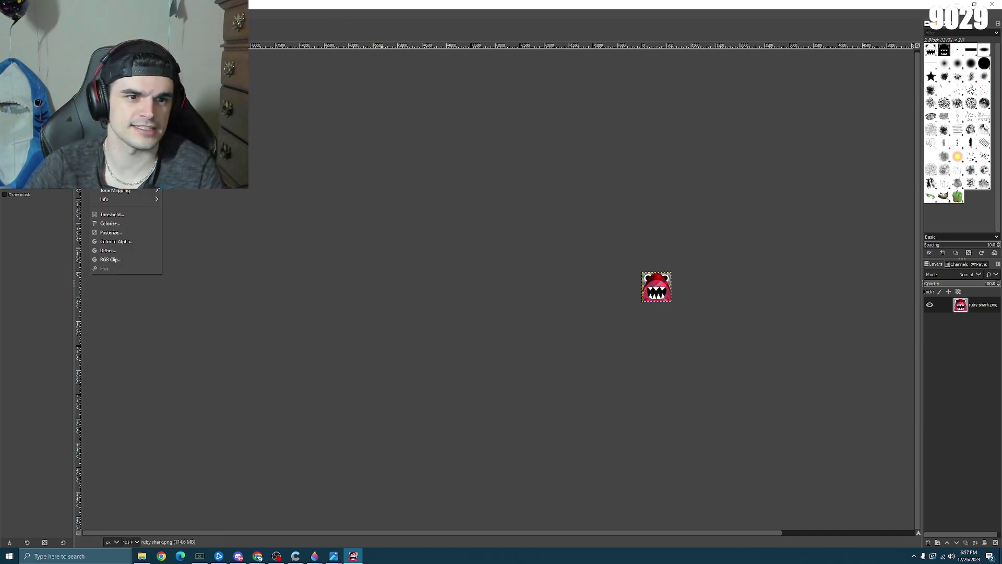
pyautogui.click(354, 40)
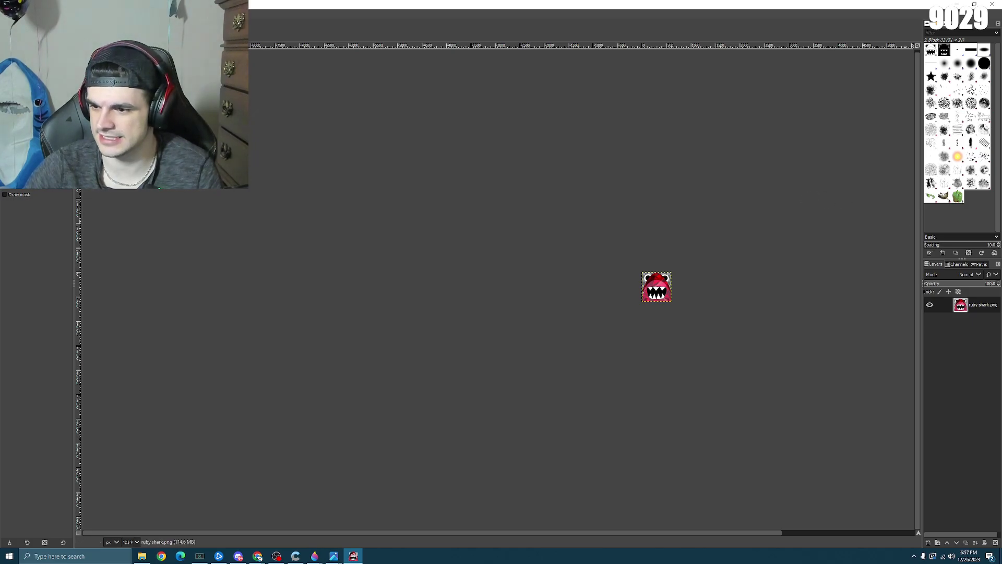